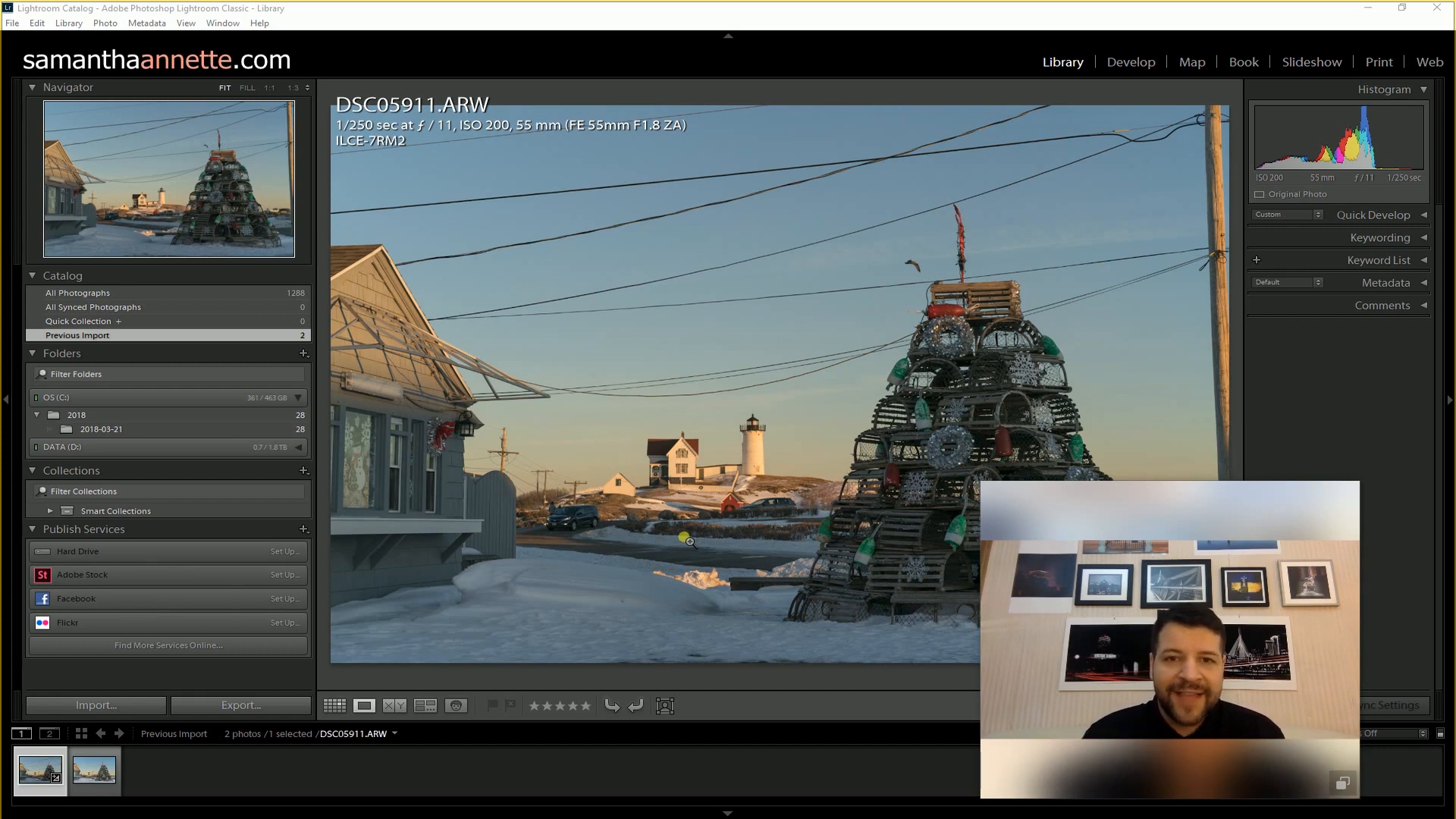
- Move the video-call window away from the centre of the photo and hide the panels holding Navigator, Catalog and Folders
left_click_drag(1118, 491, 1198, 501)
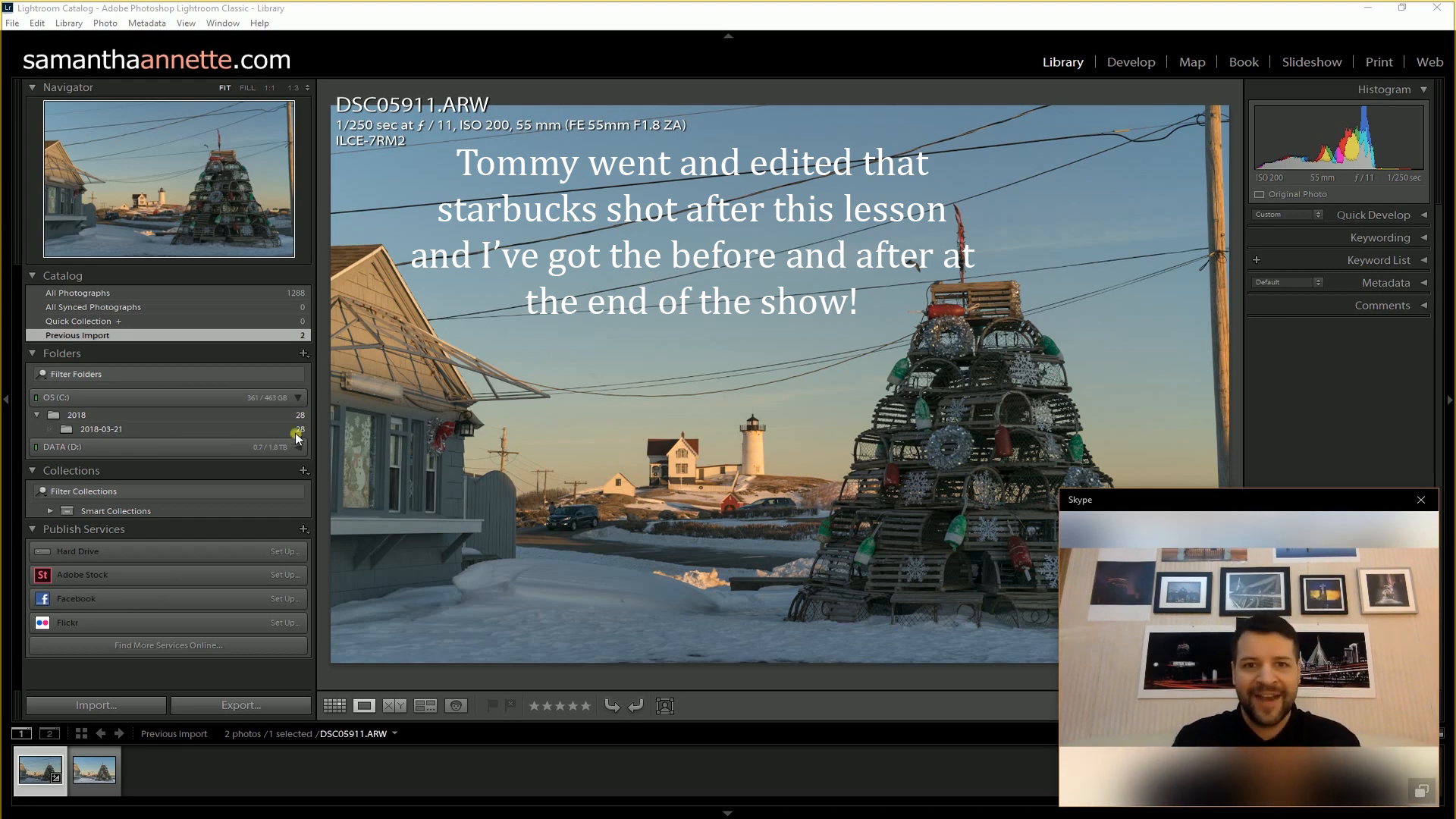
left_click(7, 401)
left_click(7, 401)
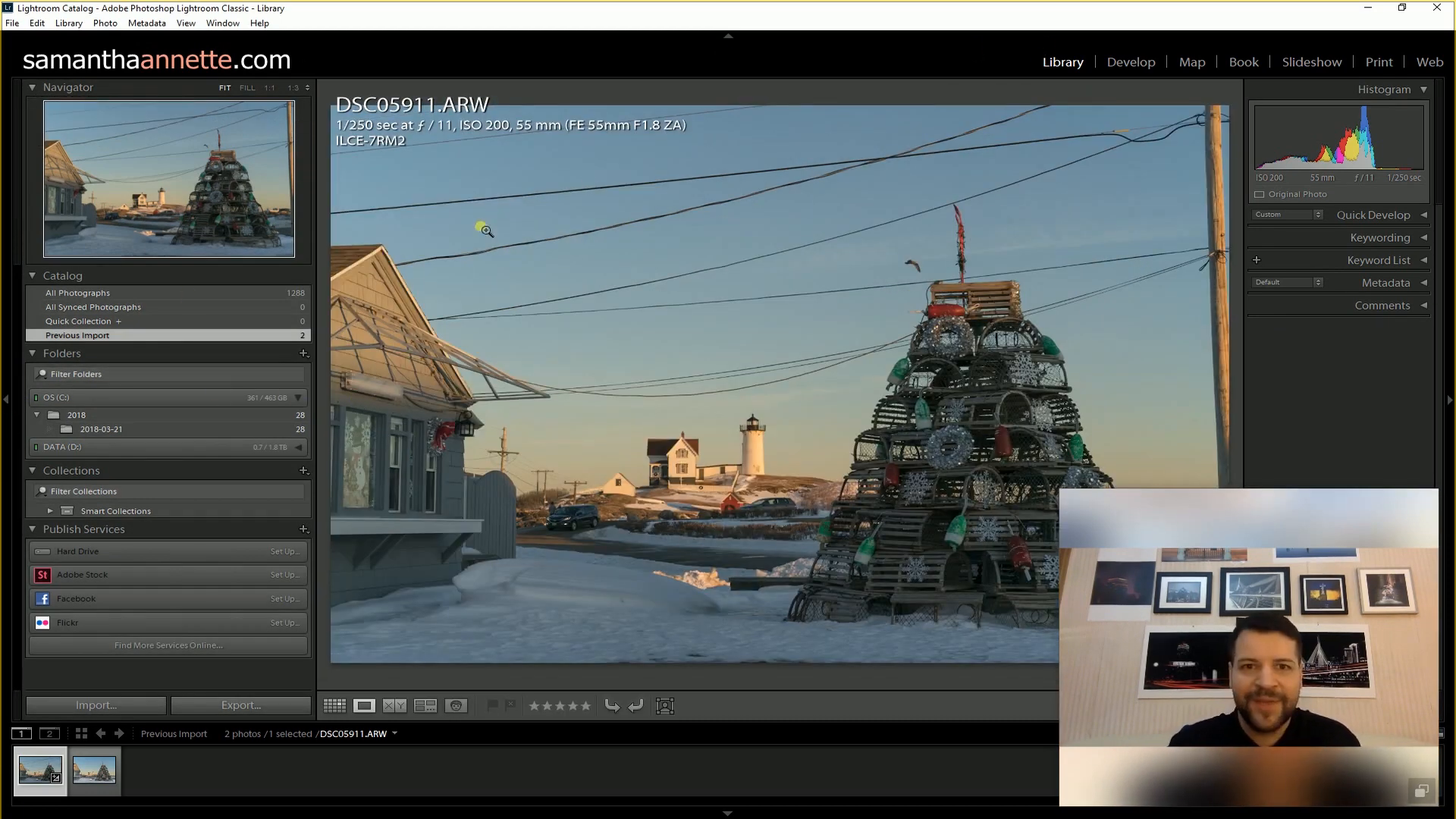
left_click(7, 402)
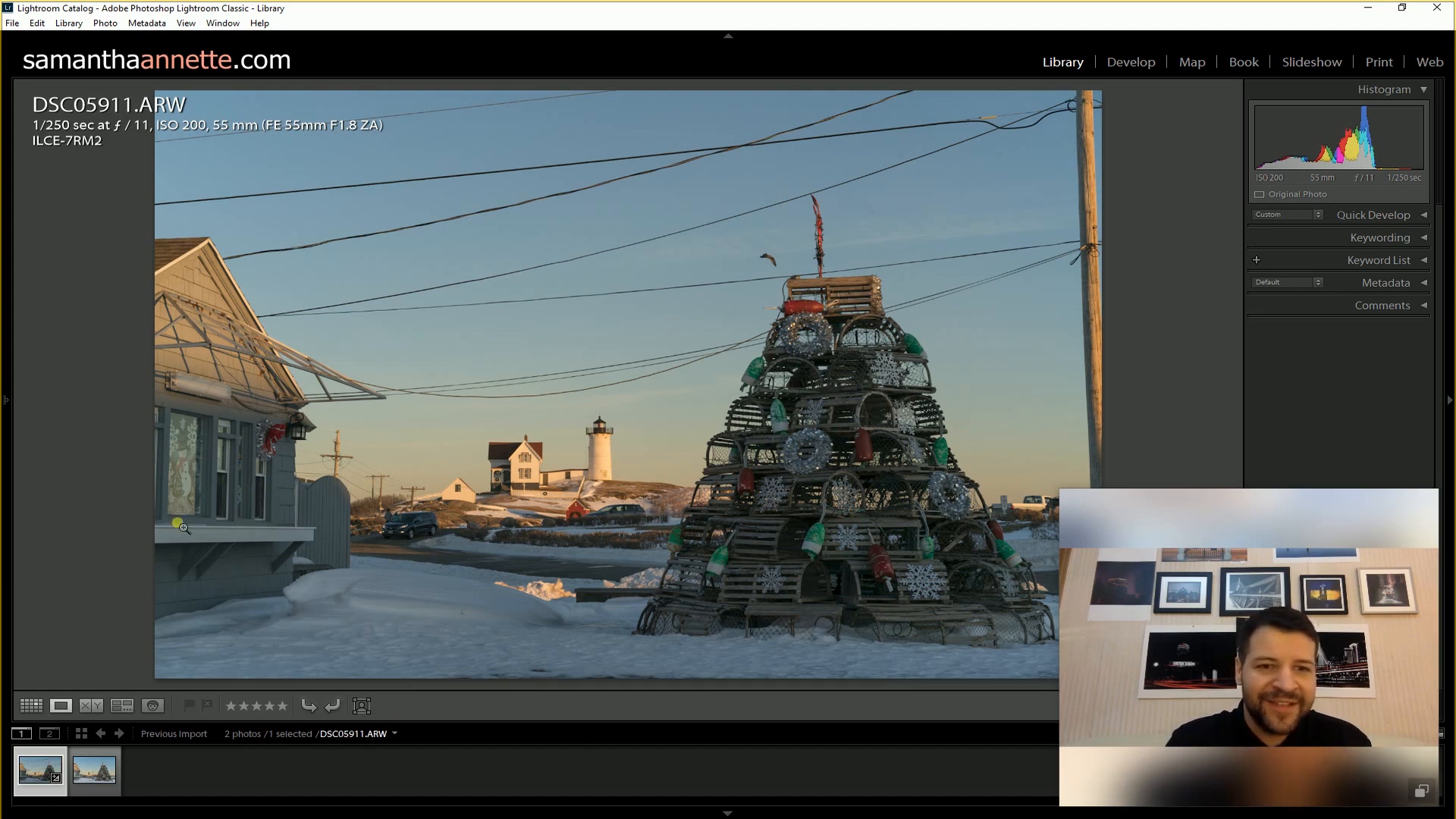
left_click(88, 787)
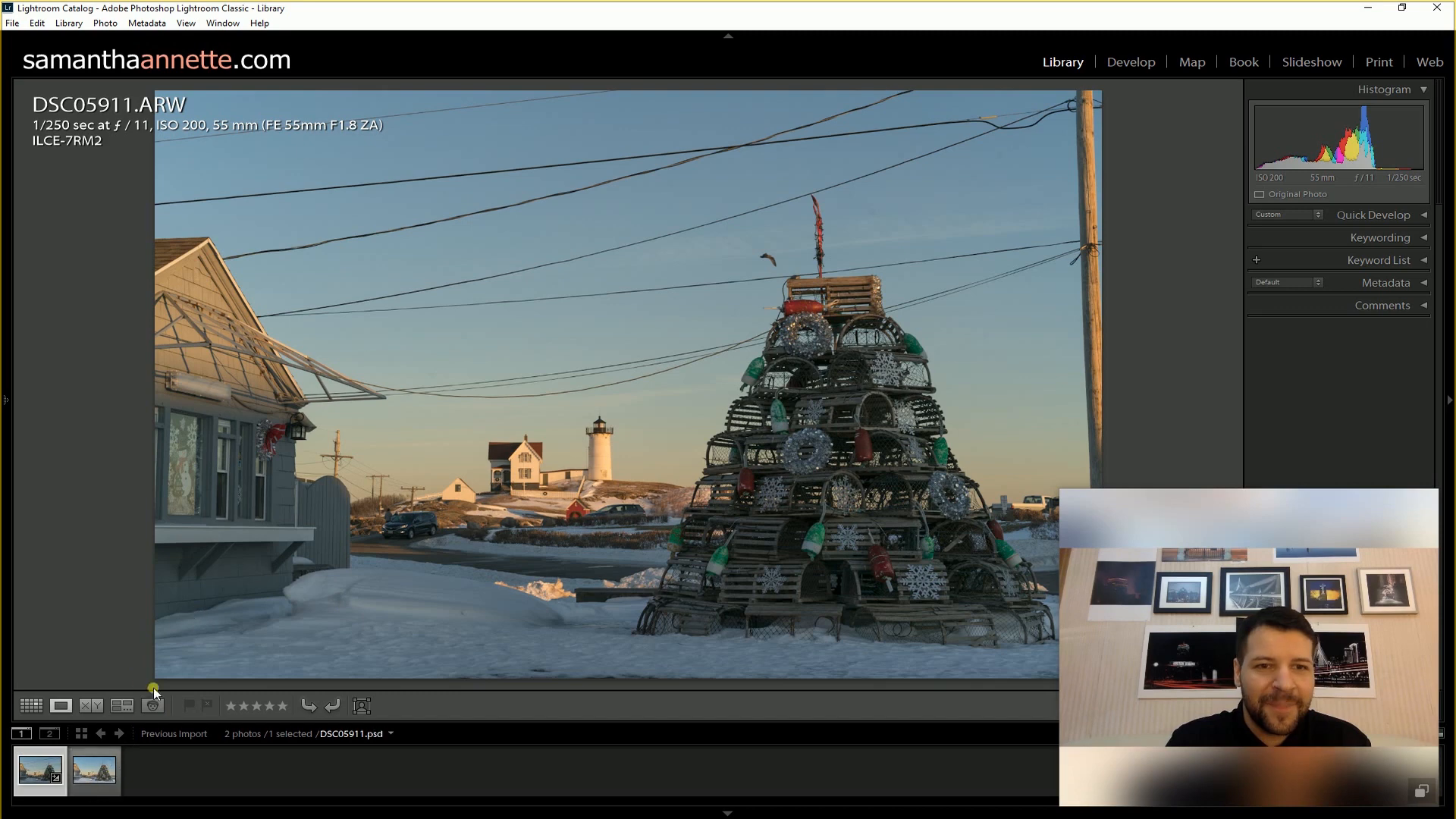
right_click(262, 566)
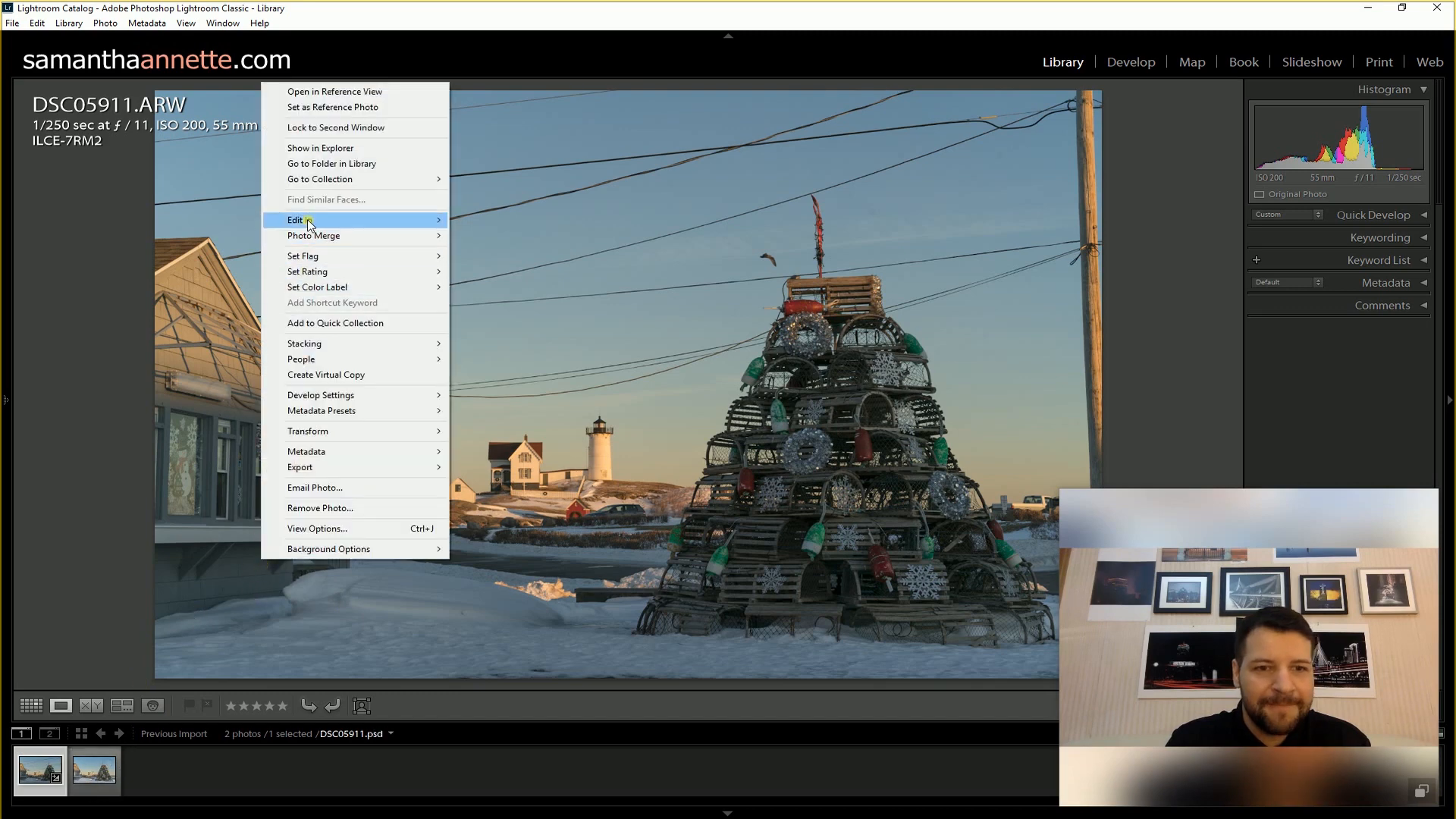
mouse_move(308, 225)
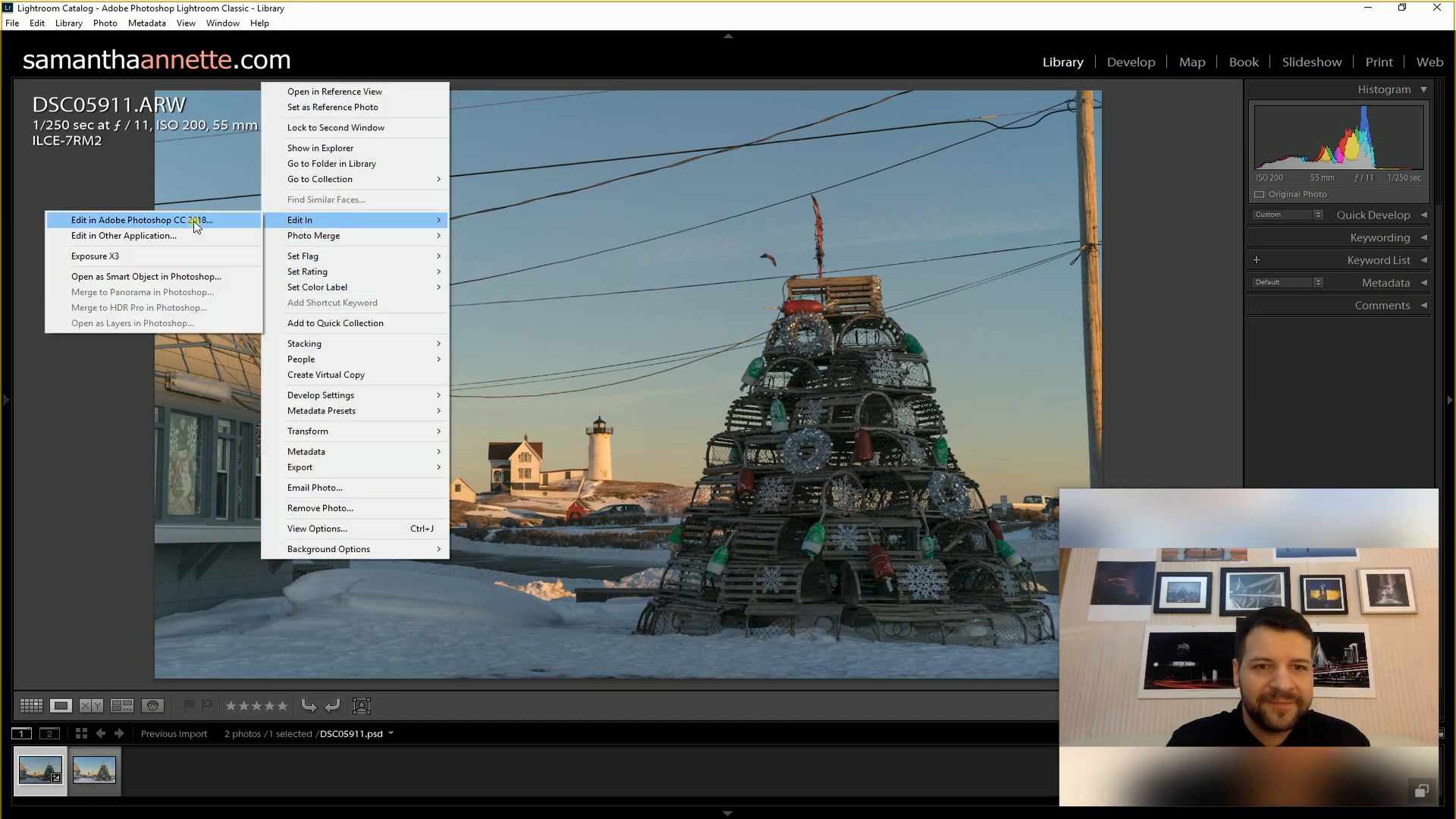
left_click(160, 769)
- Show the Edit In options for DSC05911.ARW and switch to Photoshop with DSC05911.psd open
left_click(36, 773)
right_click(34, 778)
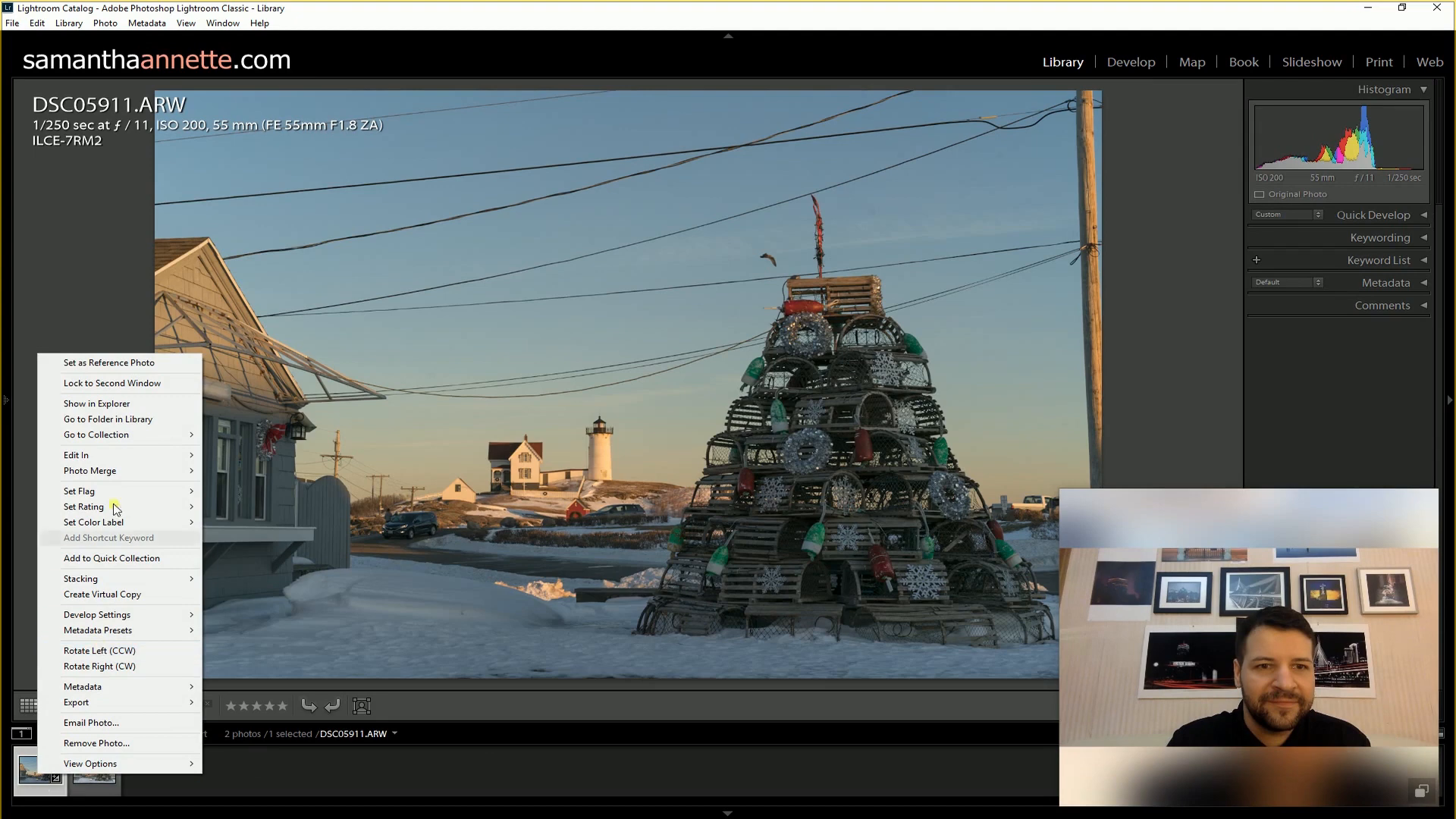
mouse_move(123, 457)
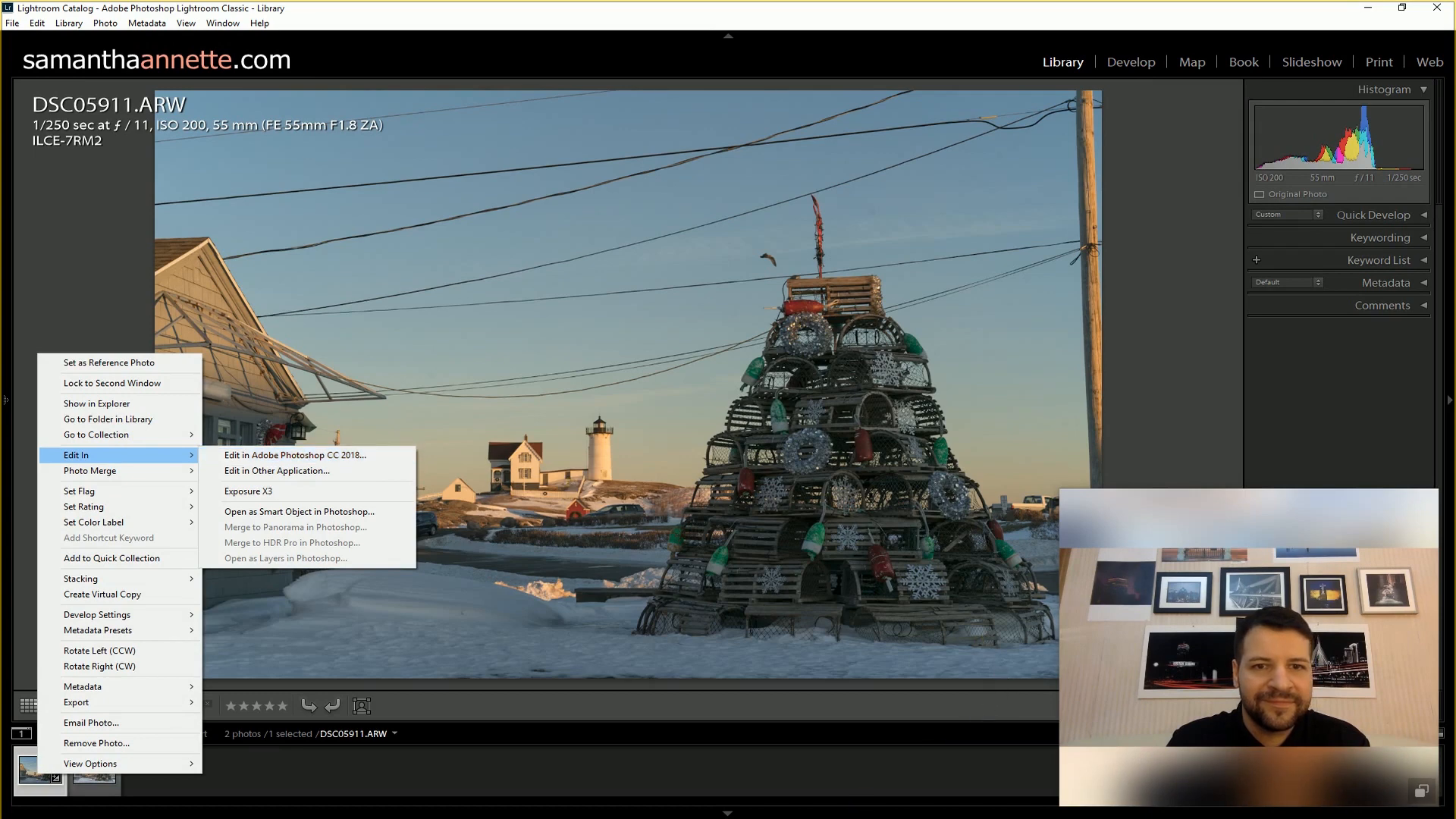
left_click(296, 454)
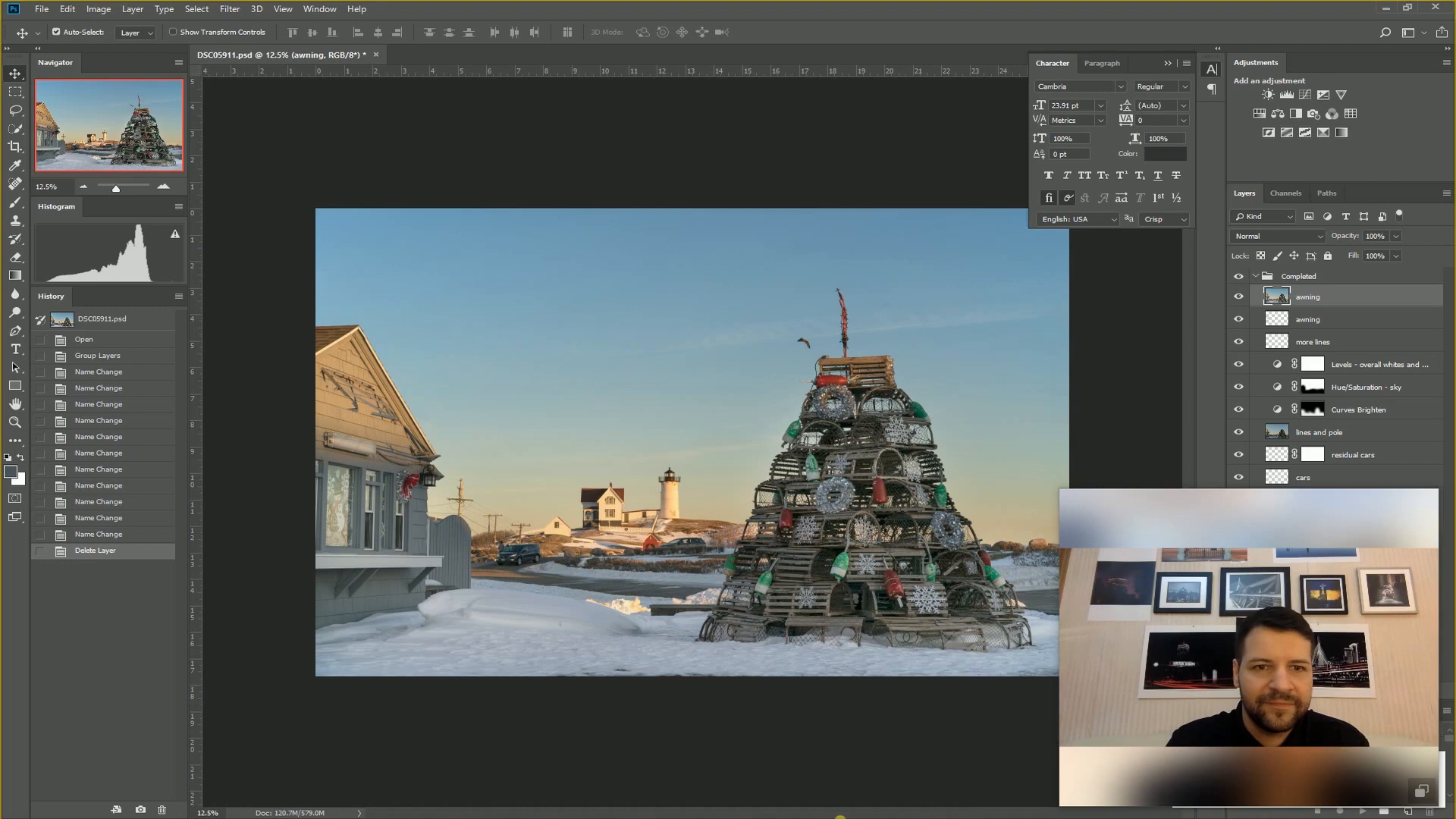
- Hide the Completed layer group and move the video-call window so it no longer covers the layer list
left_click(1240, 277)
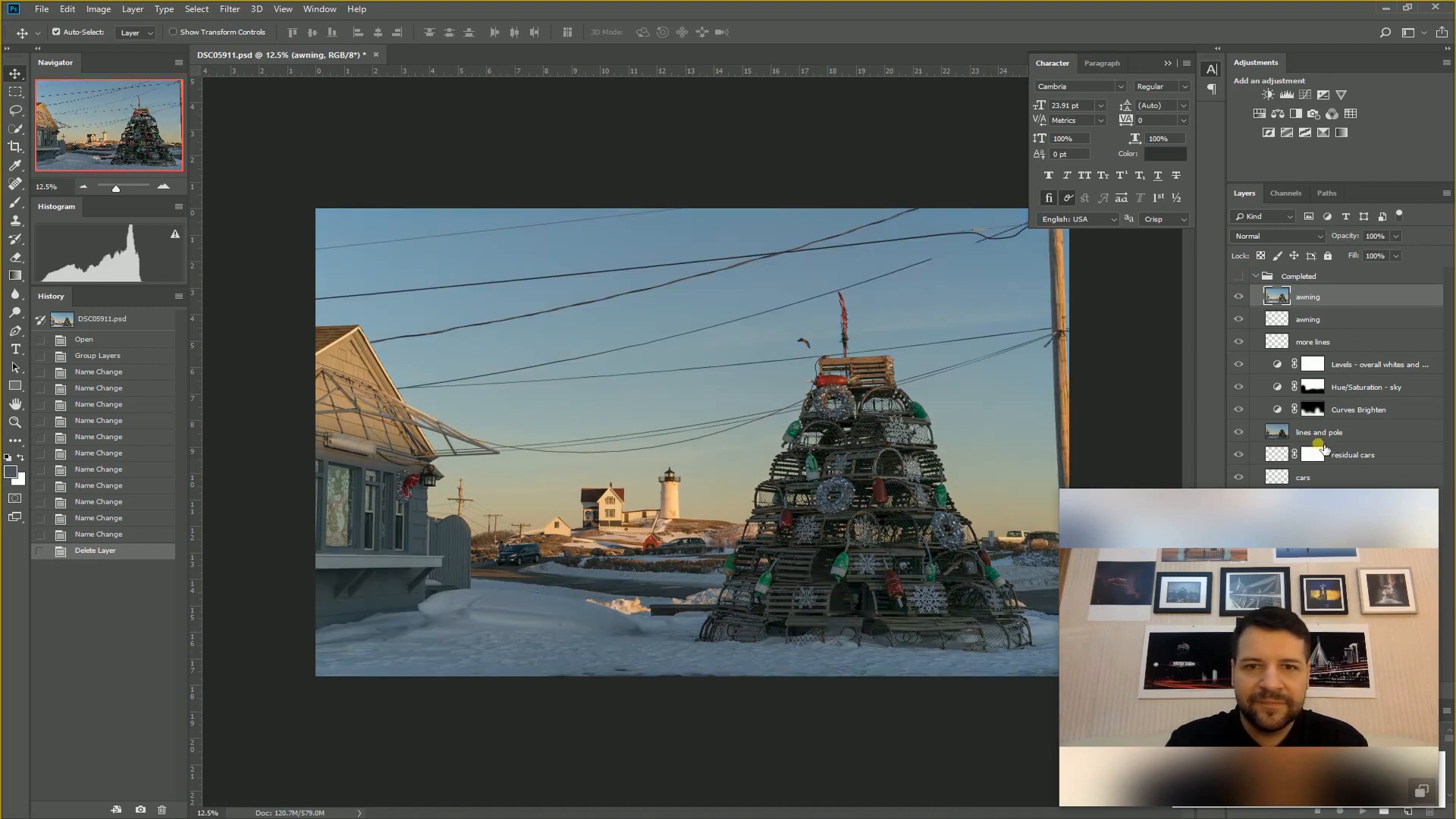
mouse_move(1252, 505)
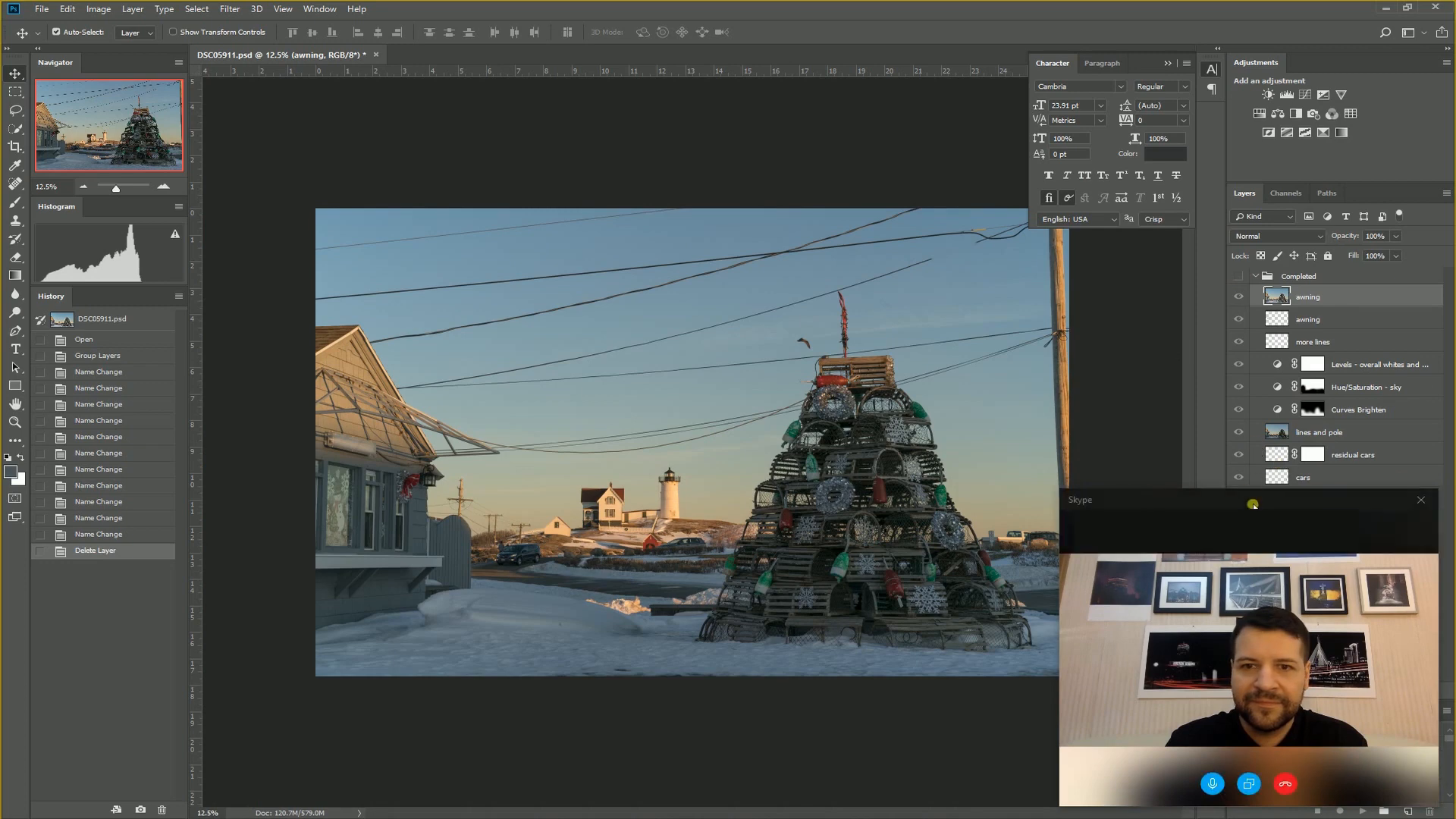
left_click_drag(1252, 506, 162, 503)
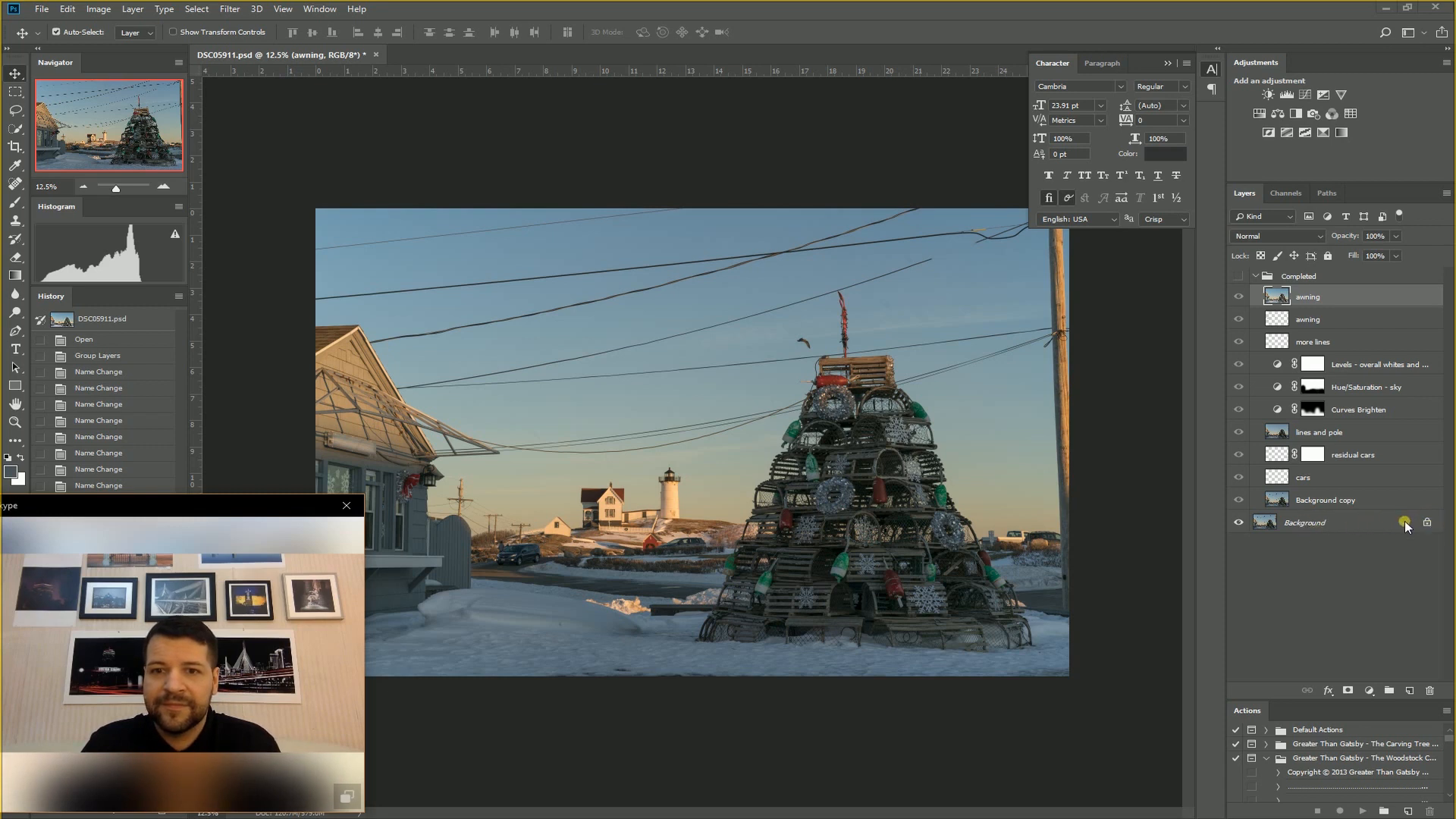
- Bring up the conversion of the locked Background into a regular layer and cancel it
double_click(1356, 524)
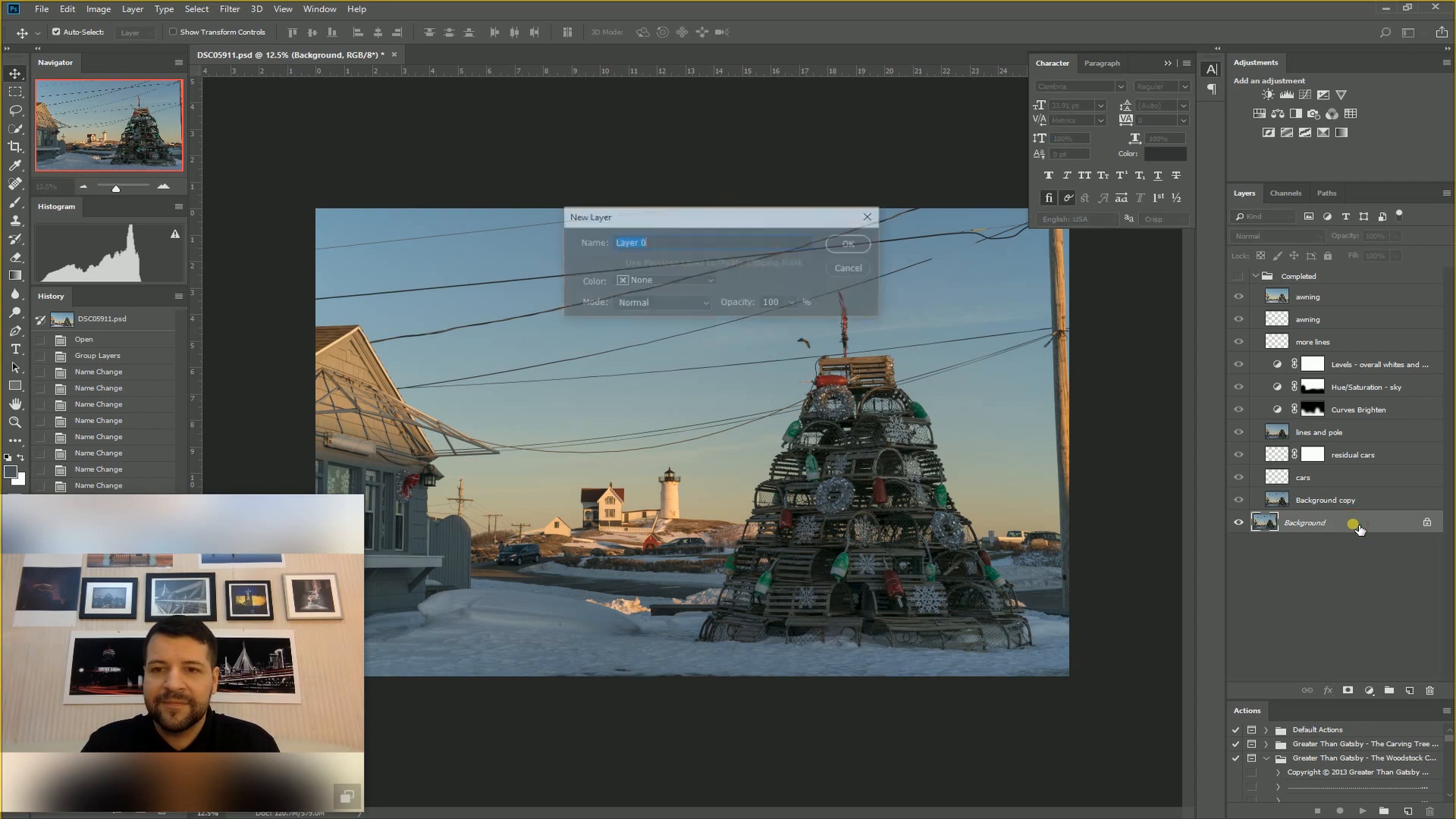
left_click(849, 269)
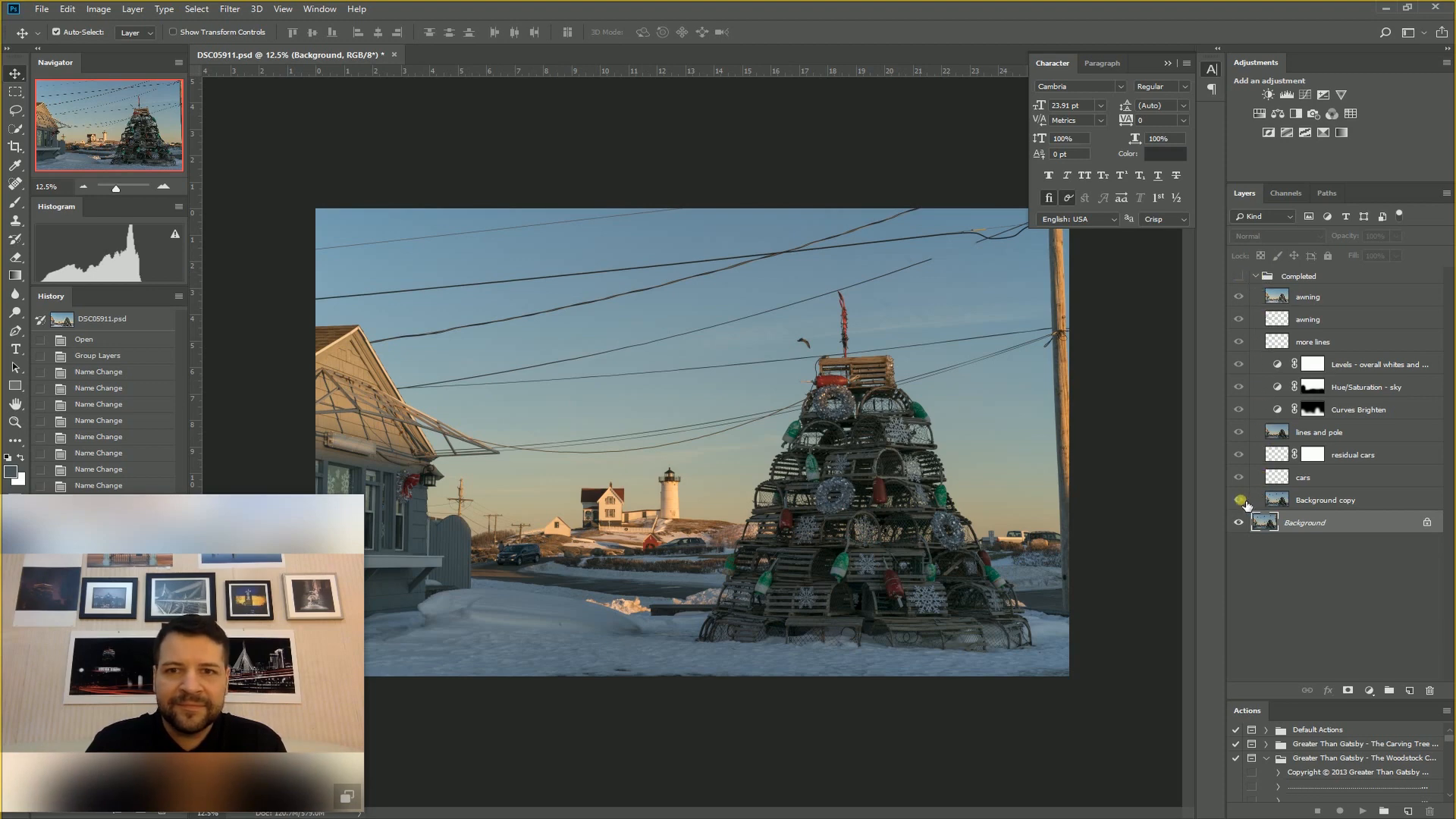
- Show the Completed group and hide every layer inside it, from awning down to Background copy
left_click(1239, 276)
left_click(1238, 276)
left_click(1238, 276)
left_click(1238, 320)
left_click_drag(1238, 297, 1243, 497)
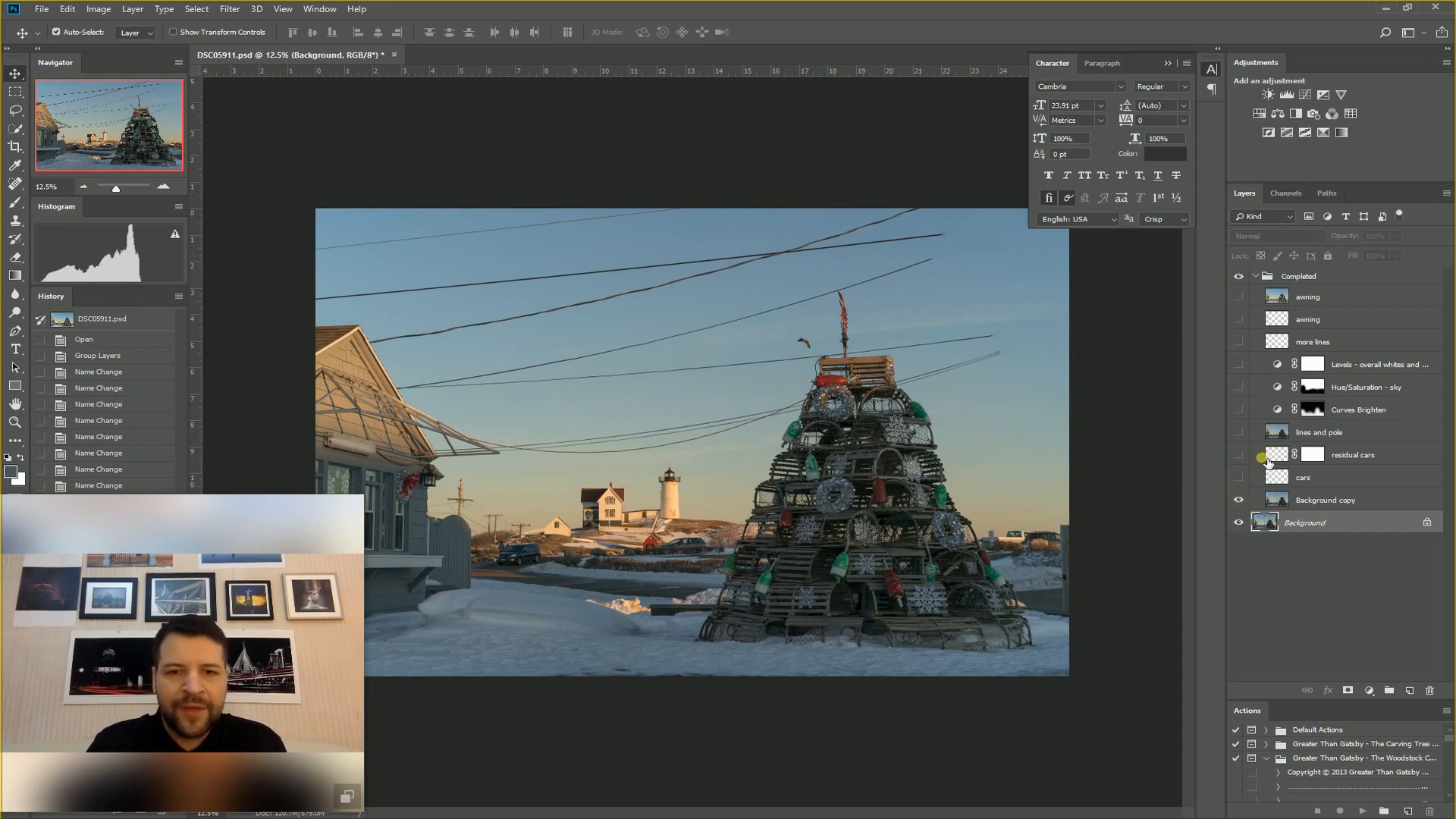
left_click(1239, 501)
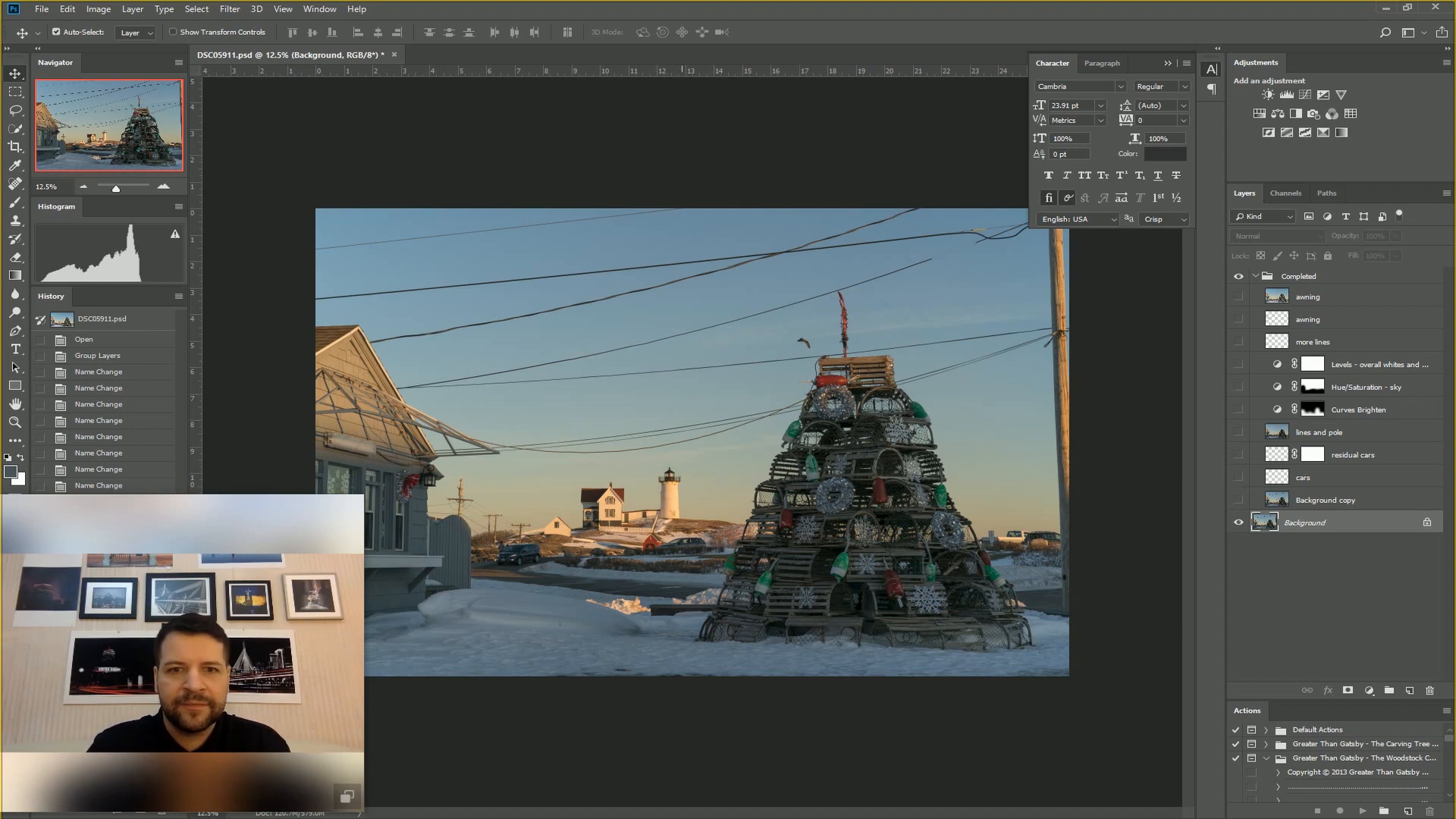
- Switch to Lightroom, enter the Develop module with DSC05911.ARW and open the Profile Browser
key("alt+Tab")
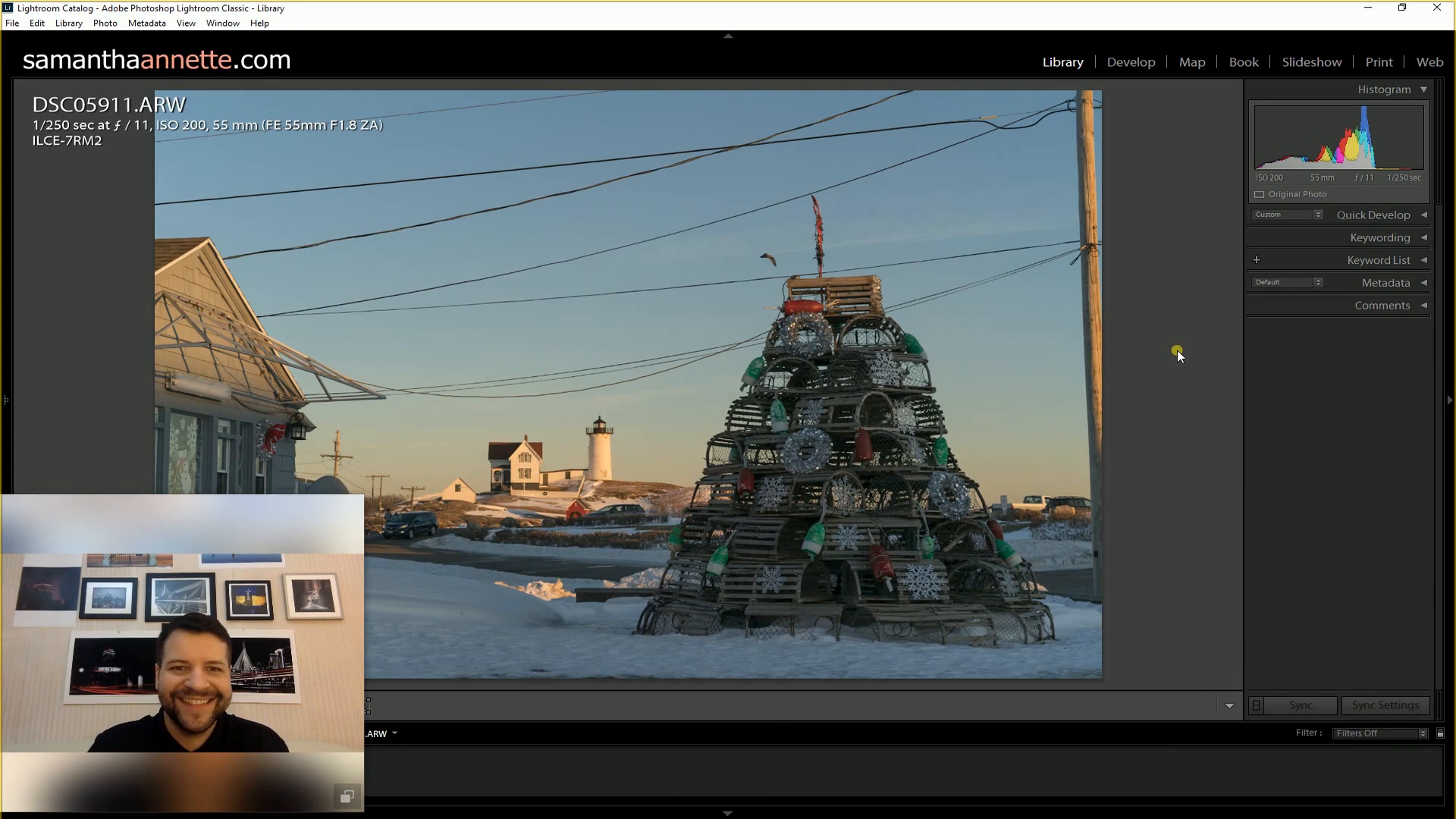
left_click(1145, 62)
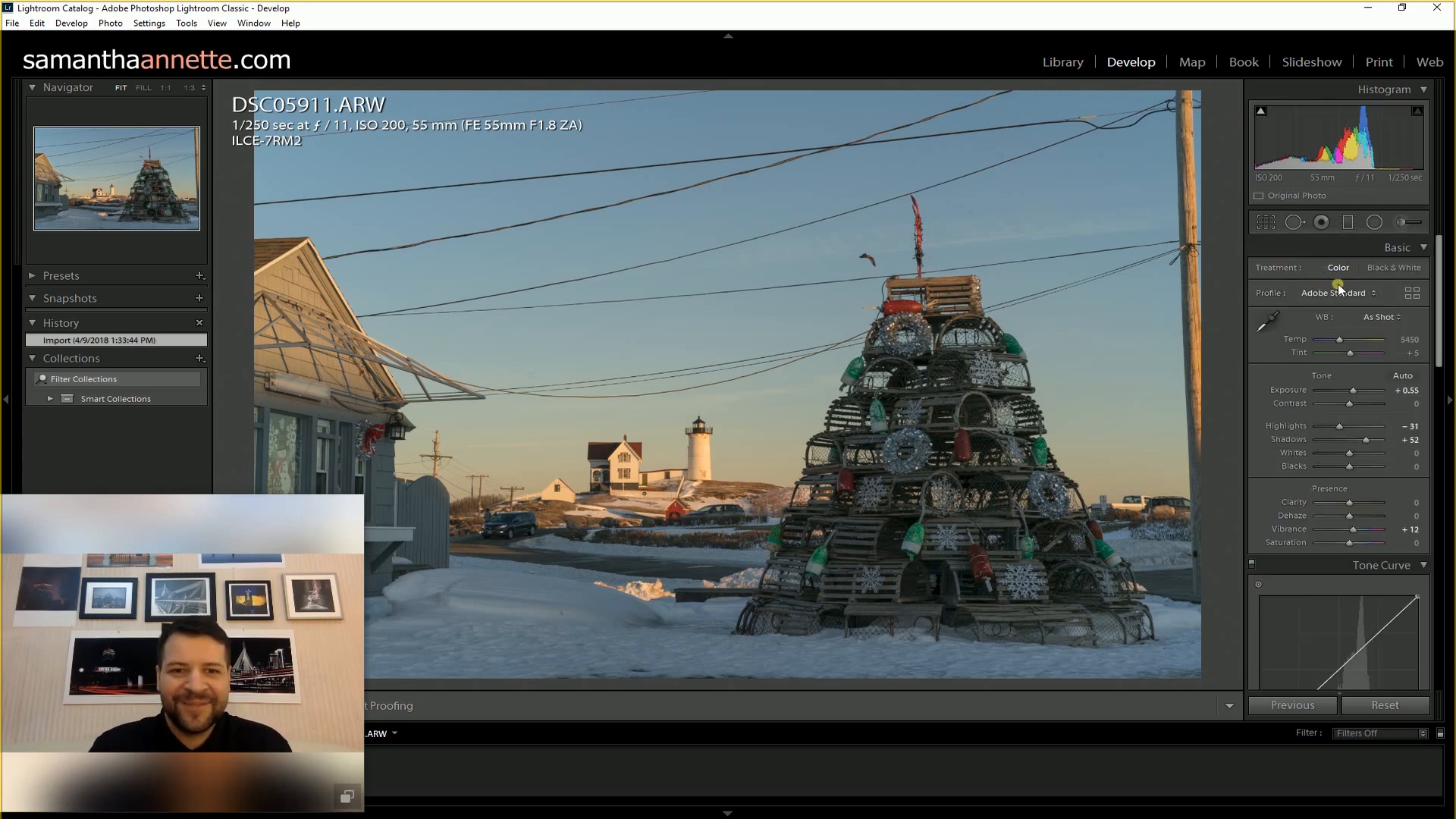
left_click(1408, 296)
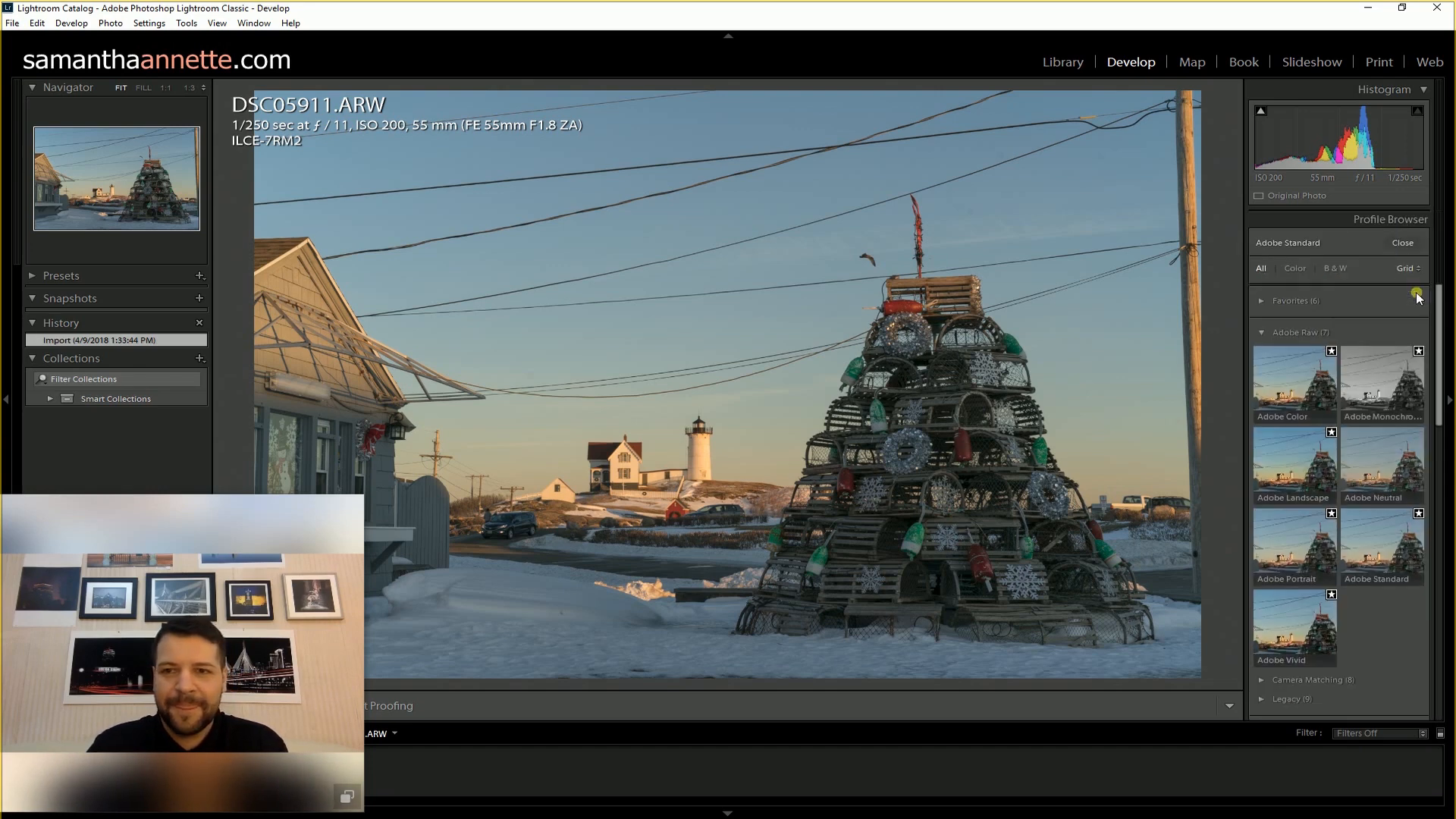
left_click(1402, 243)
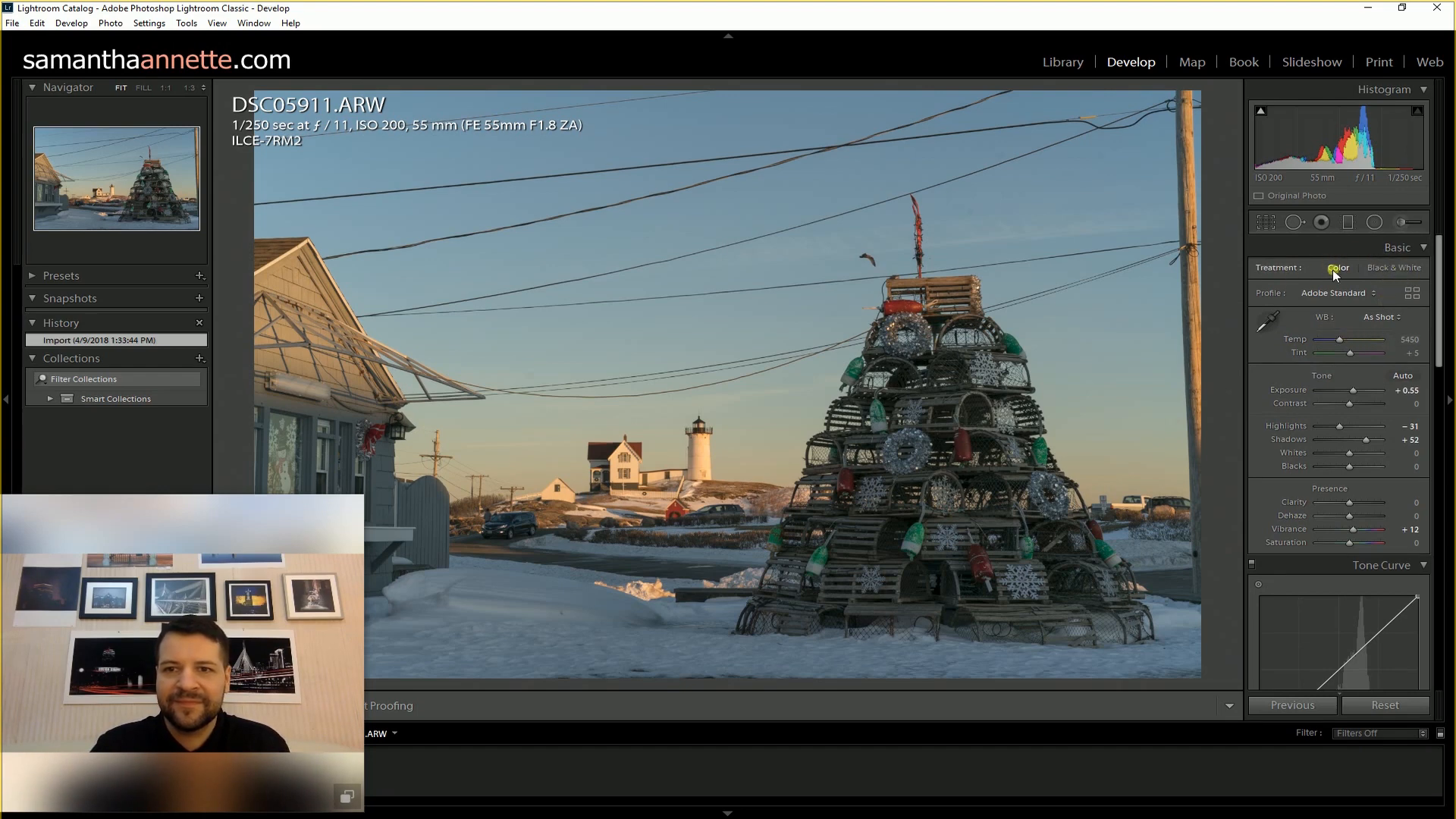
left_click(1411, 294)
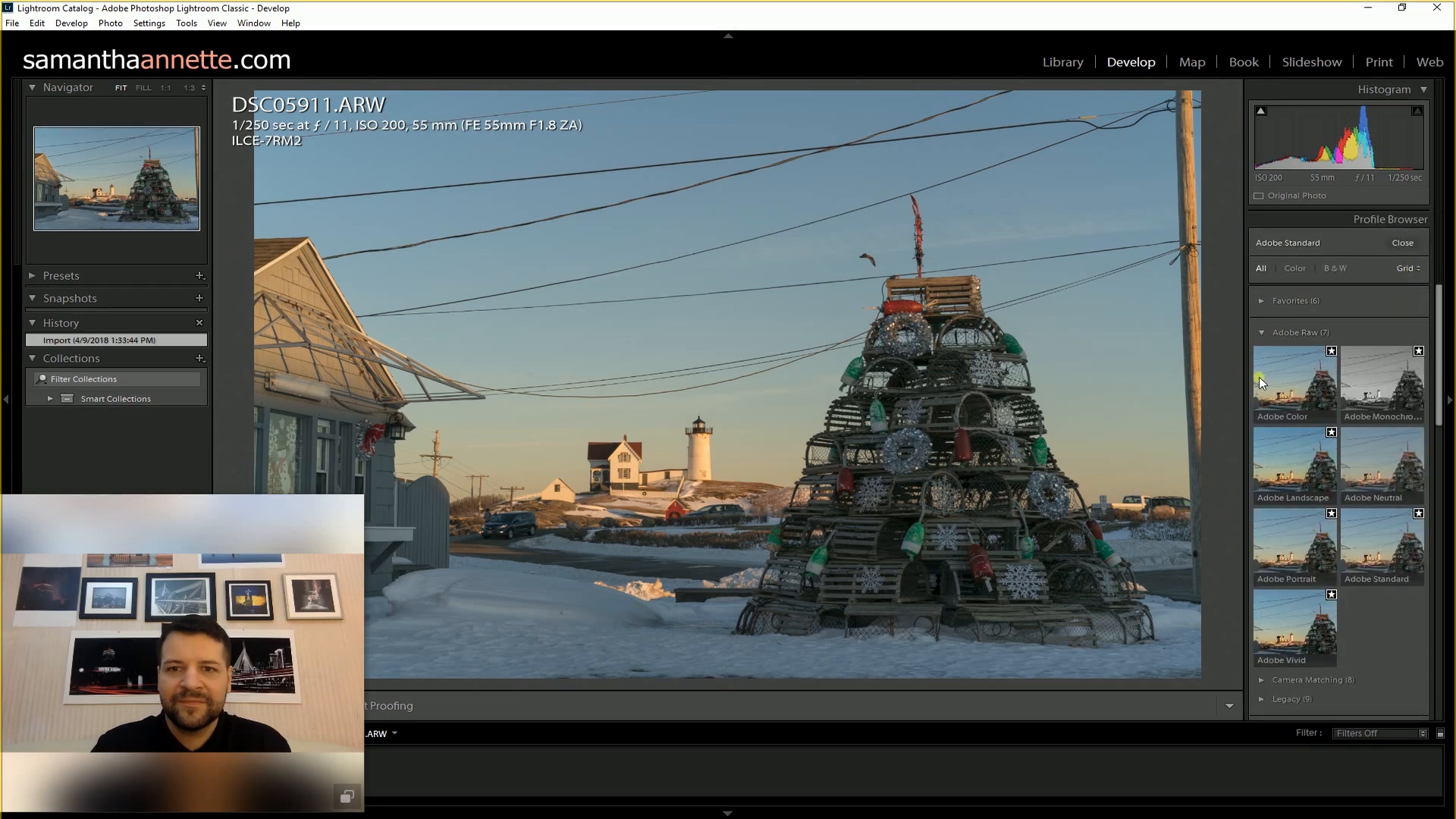
- Preview the Adobe Raw profiles on the photo, collapse the Modern and Vintage groups, and choose Adobe Standard
left_click(1281, 373)
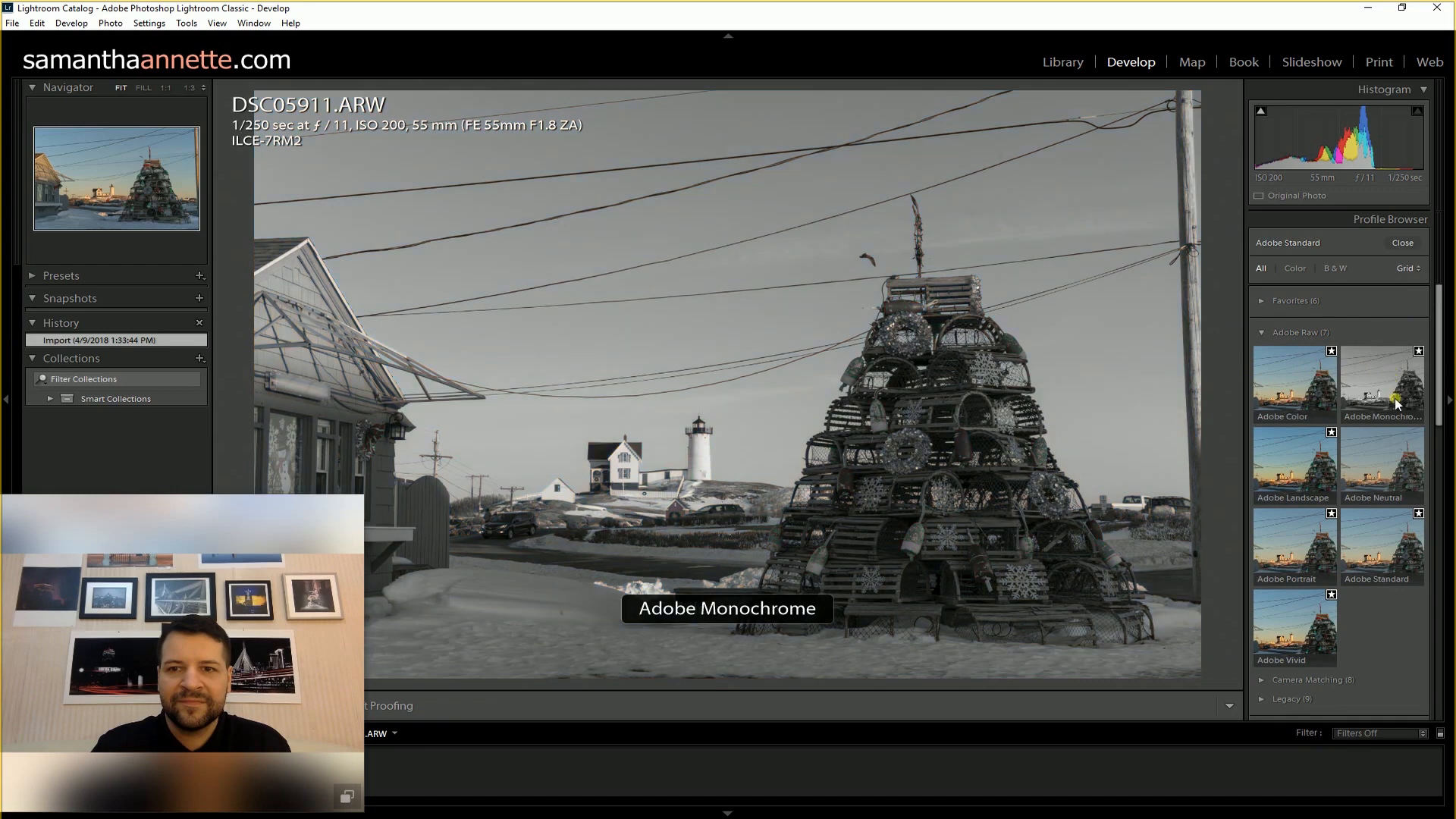
left_click(1262, 331)
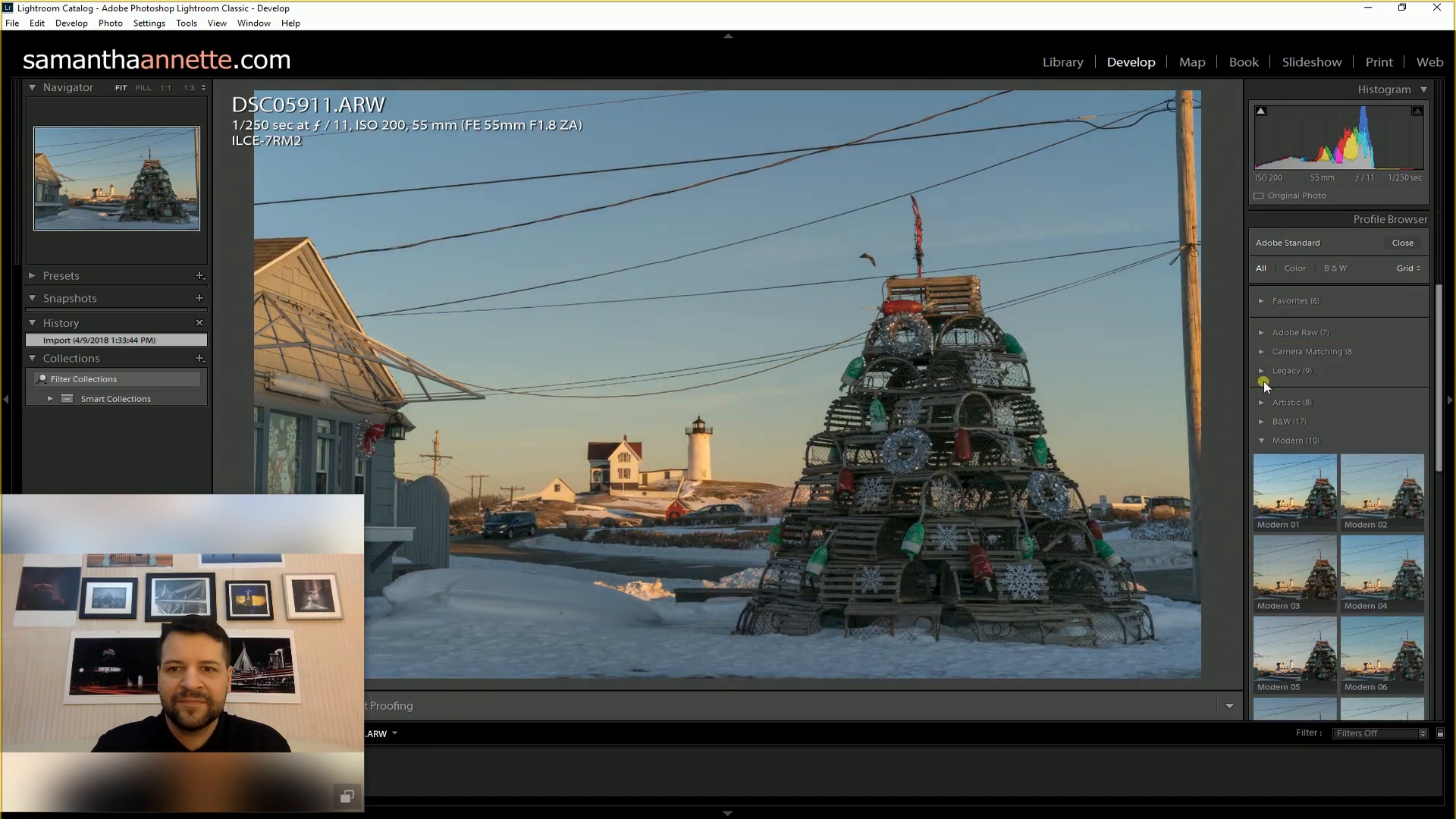
left_click(1259, 441)
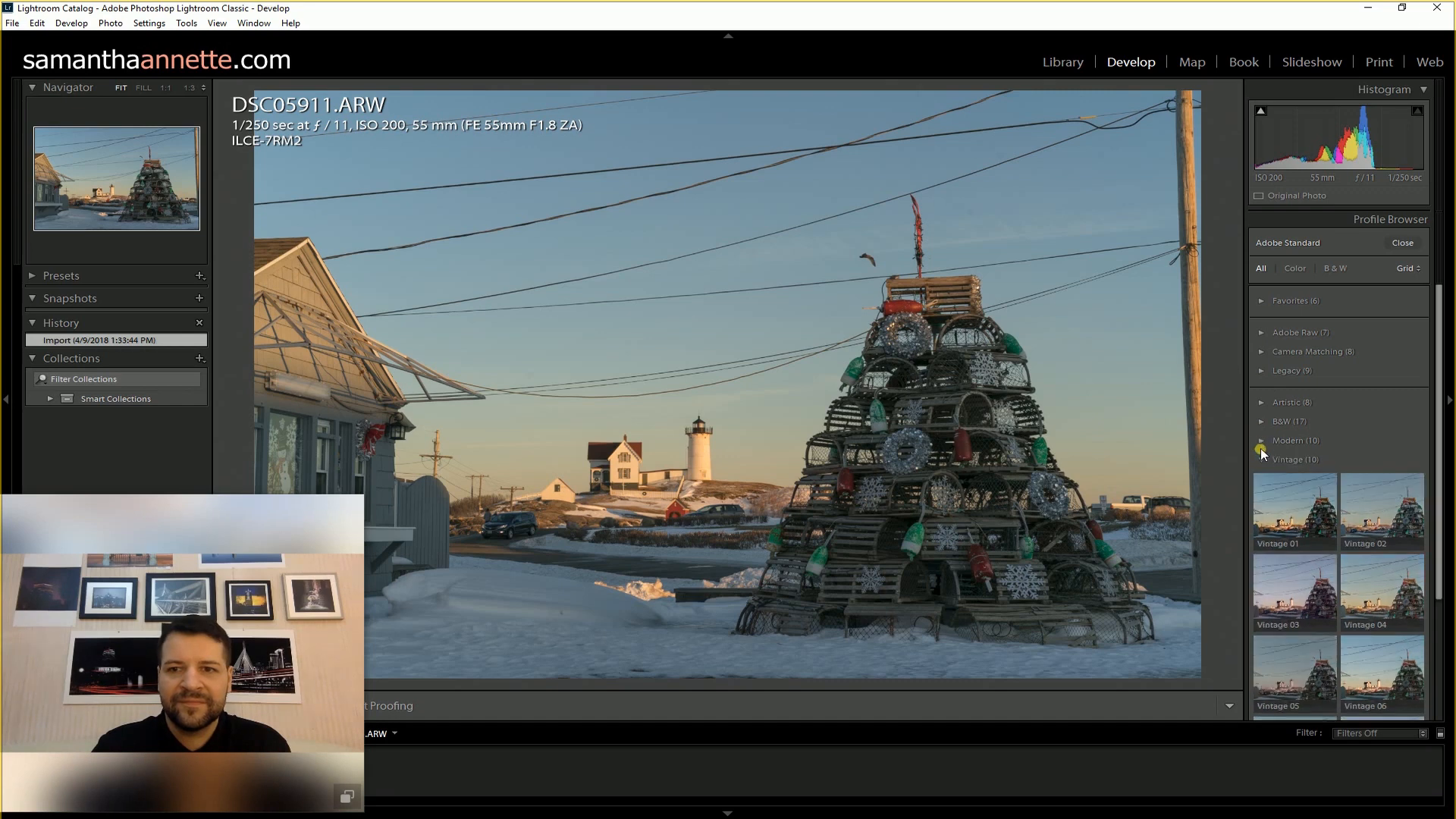
left_click(1264, 458)
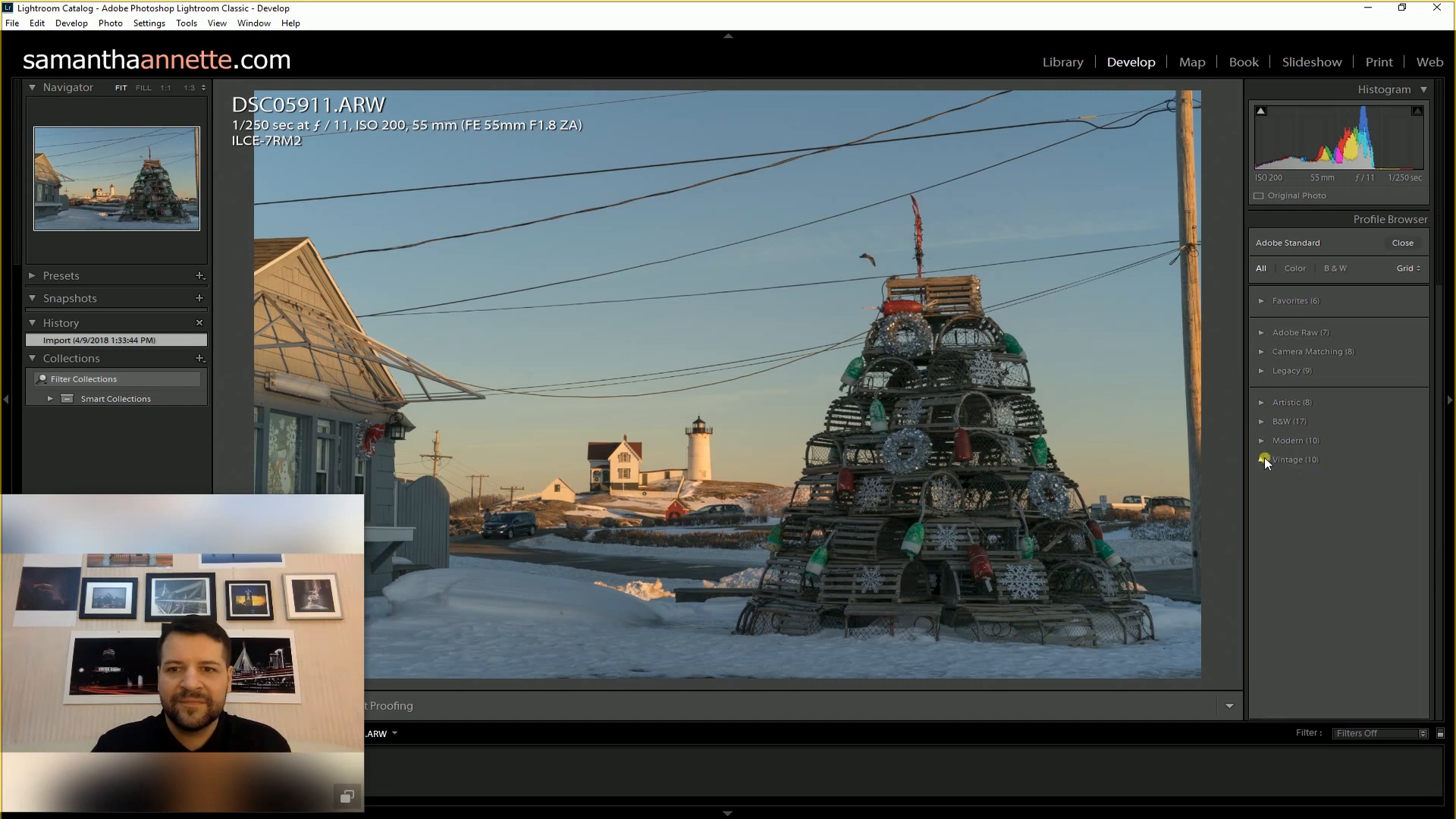
left_click(1263, 332)
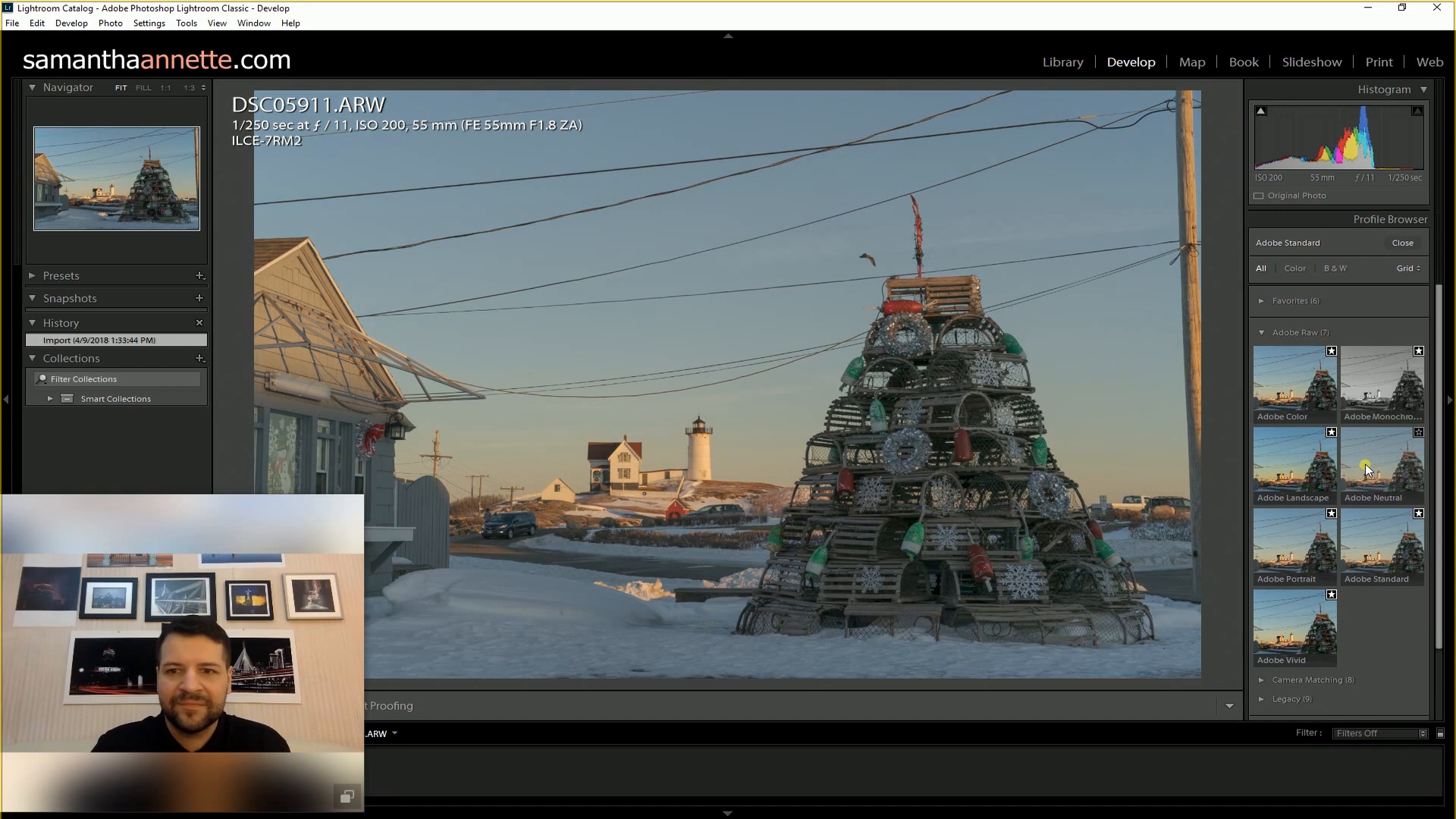
left_click(1390, 539)
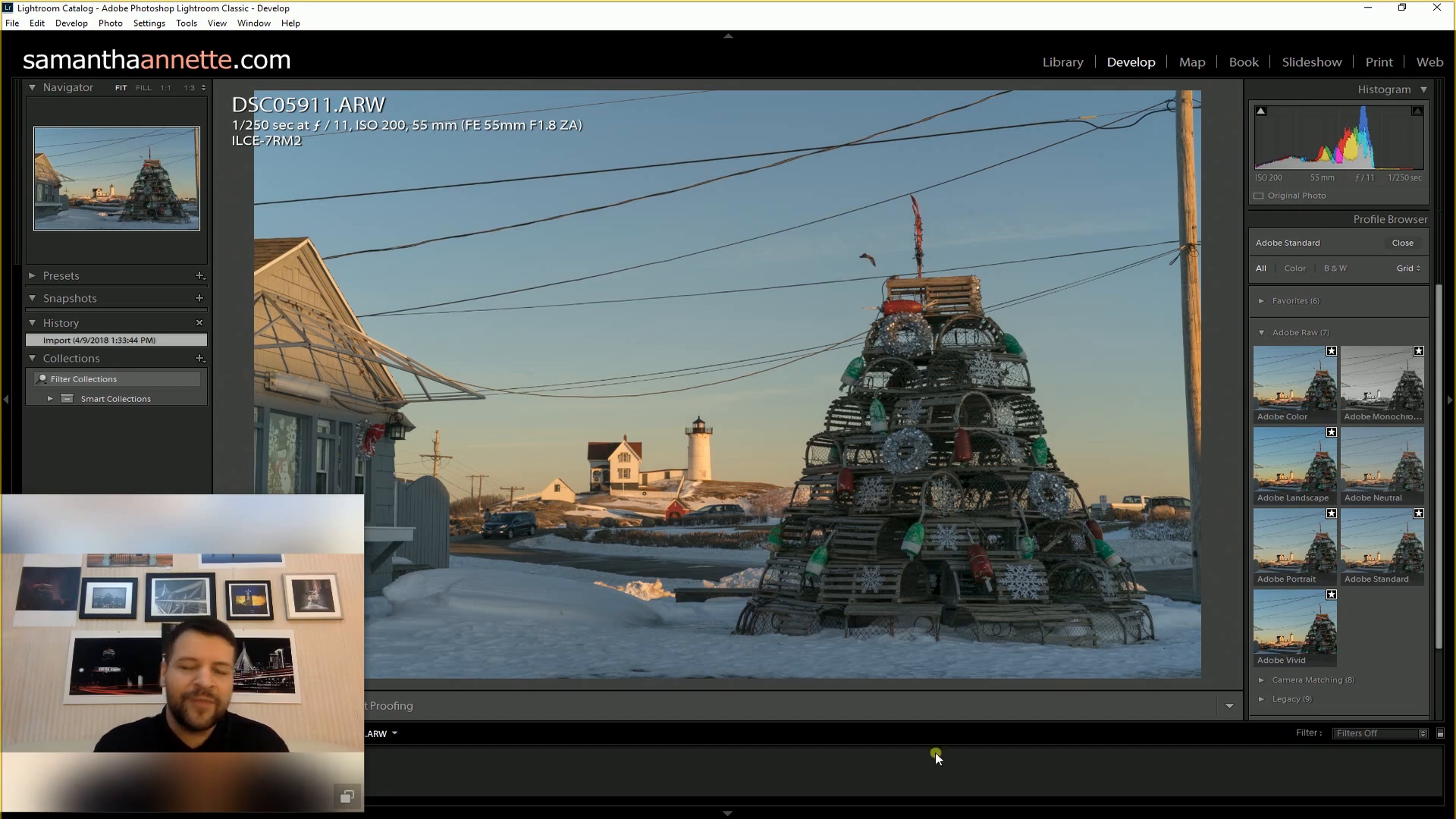
- Switch back to Photoshop and collapse the Completed layer group
mouse_move(834, 816)
left_click(834, 774)
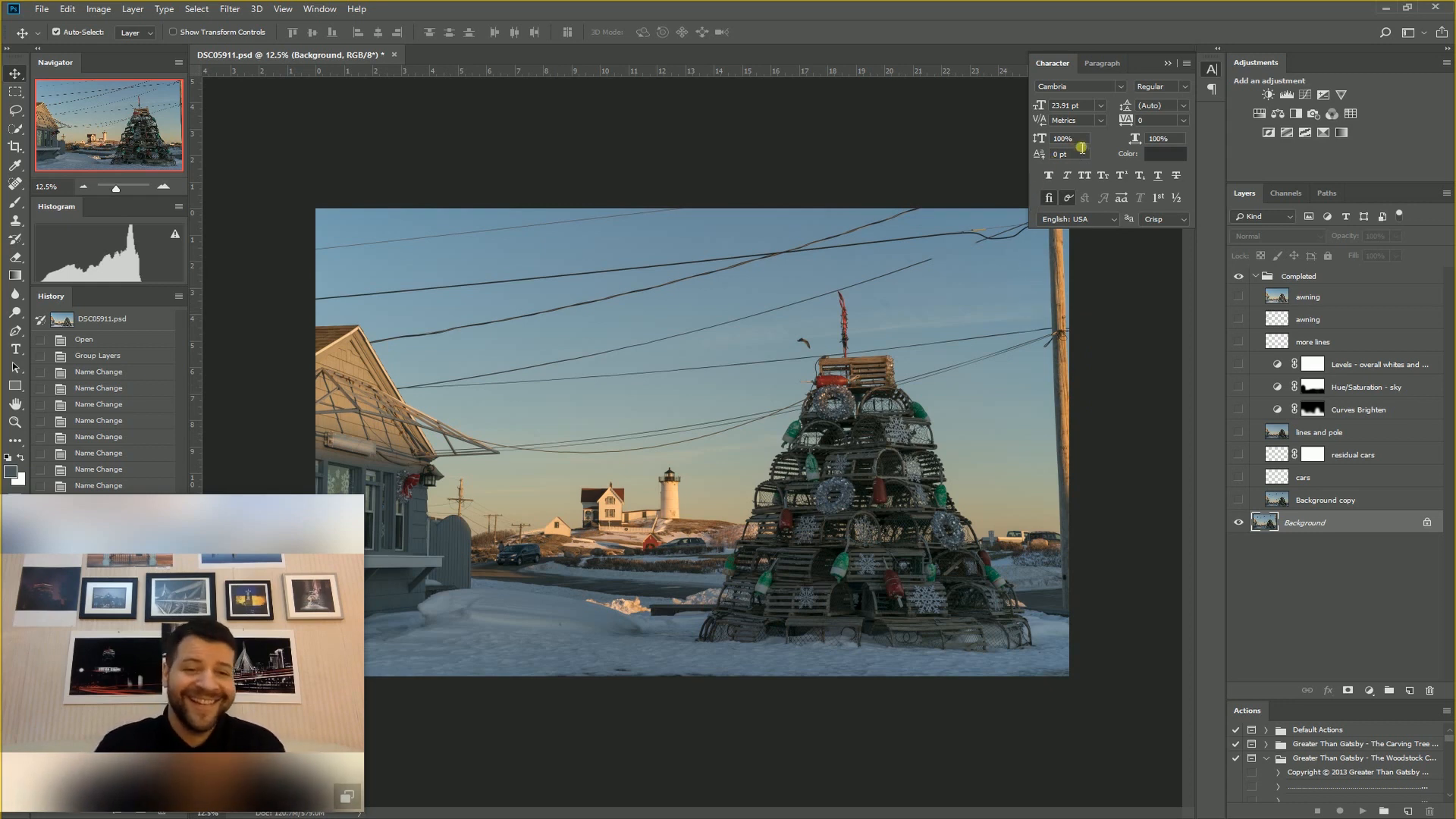
mouse_move(1140, 68)
left_mouse_down()
mouse_move(1146, 50)
mouse_move(1141, 220)
mouse_move(1145, 57)
left_mouse_up()
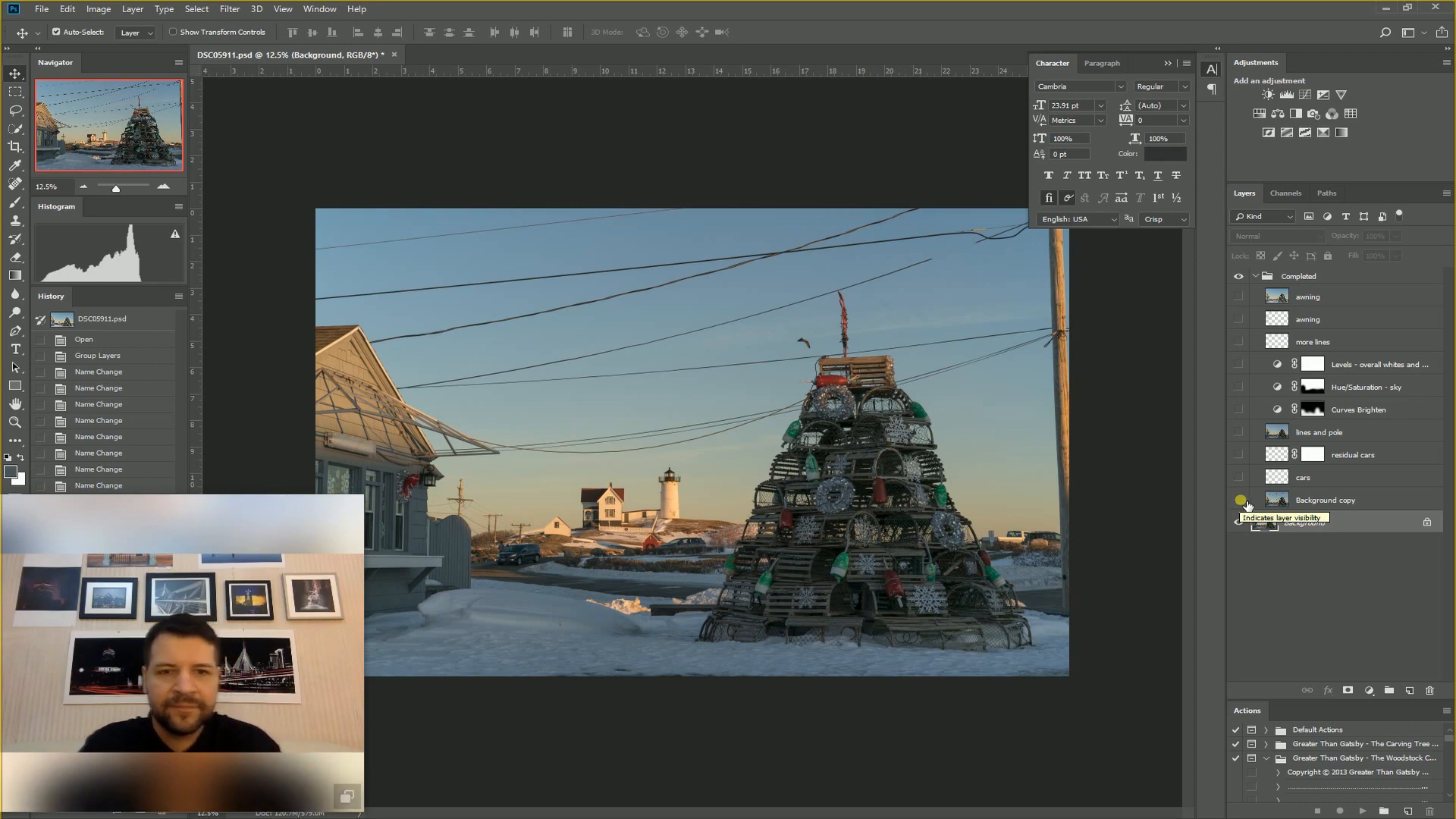
left_click(1256, 277)
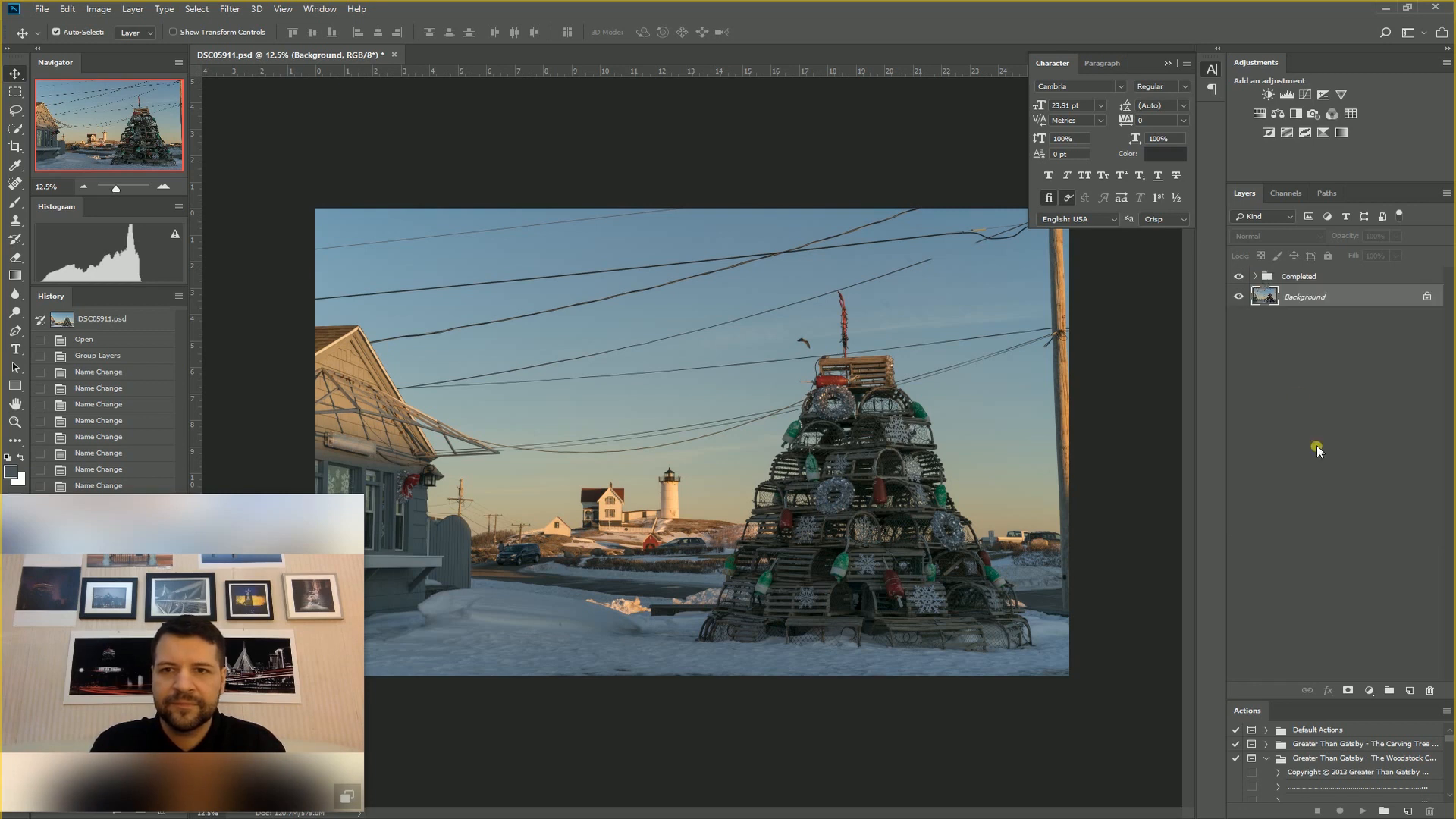
- Duplicate the Background layer
left_click(1369, 691)
left_click(1355, 683)
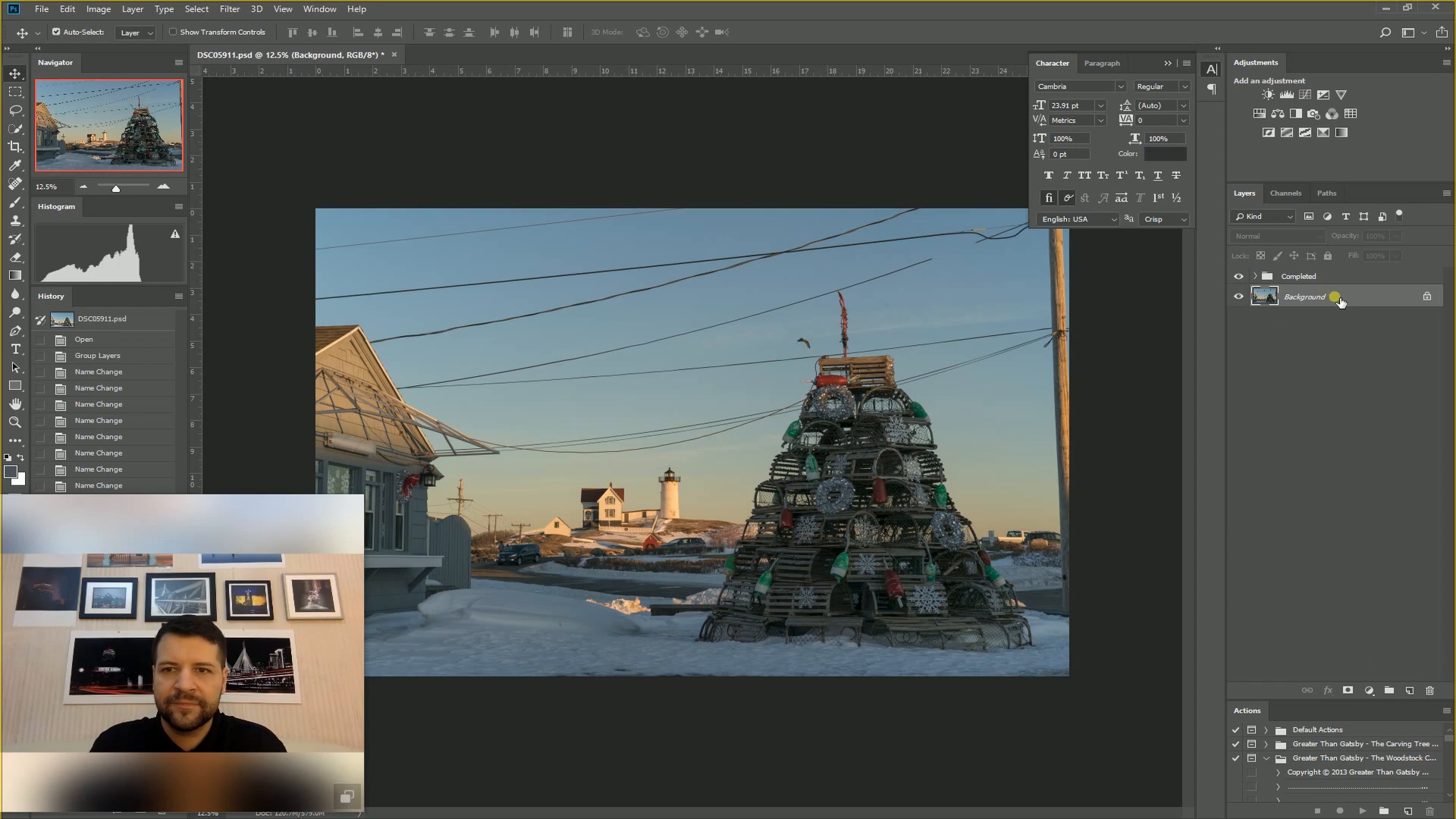
left_click_drag(1355, 301, 1413, 694)
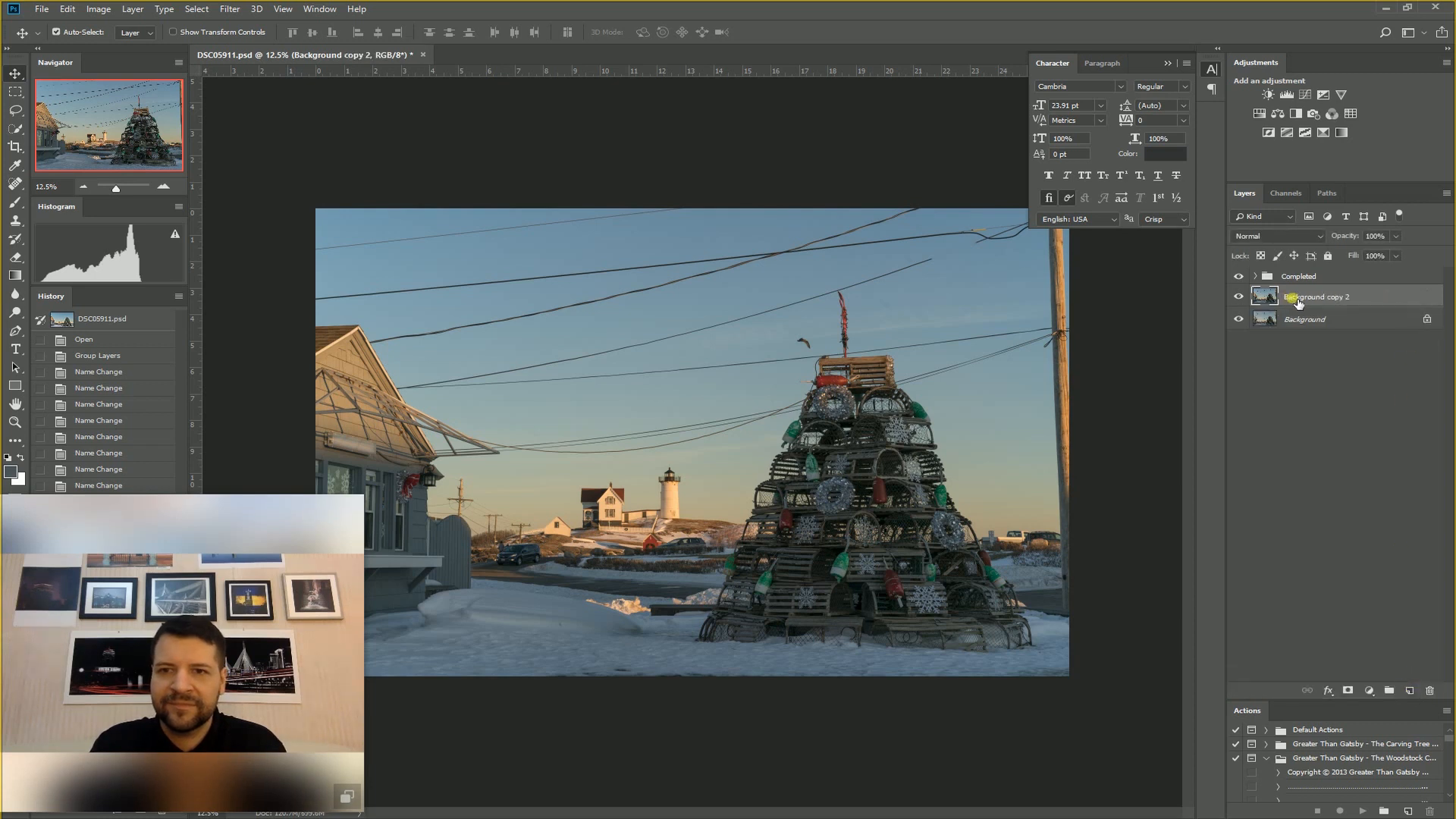
- Make the Background copy layer inside the Completed group visible and collapse the group again
left_click(1255, 276)
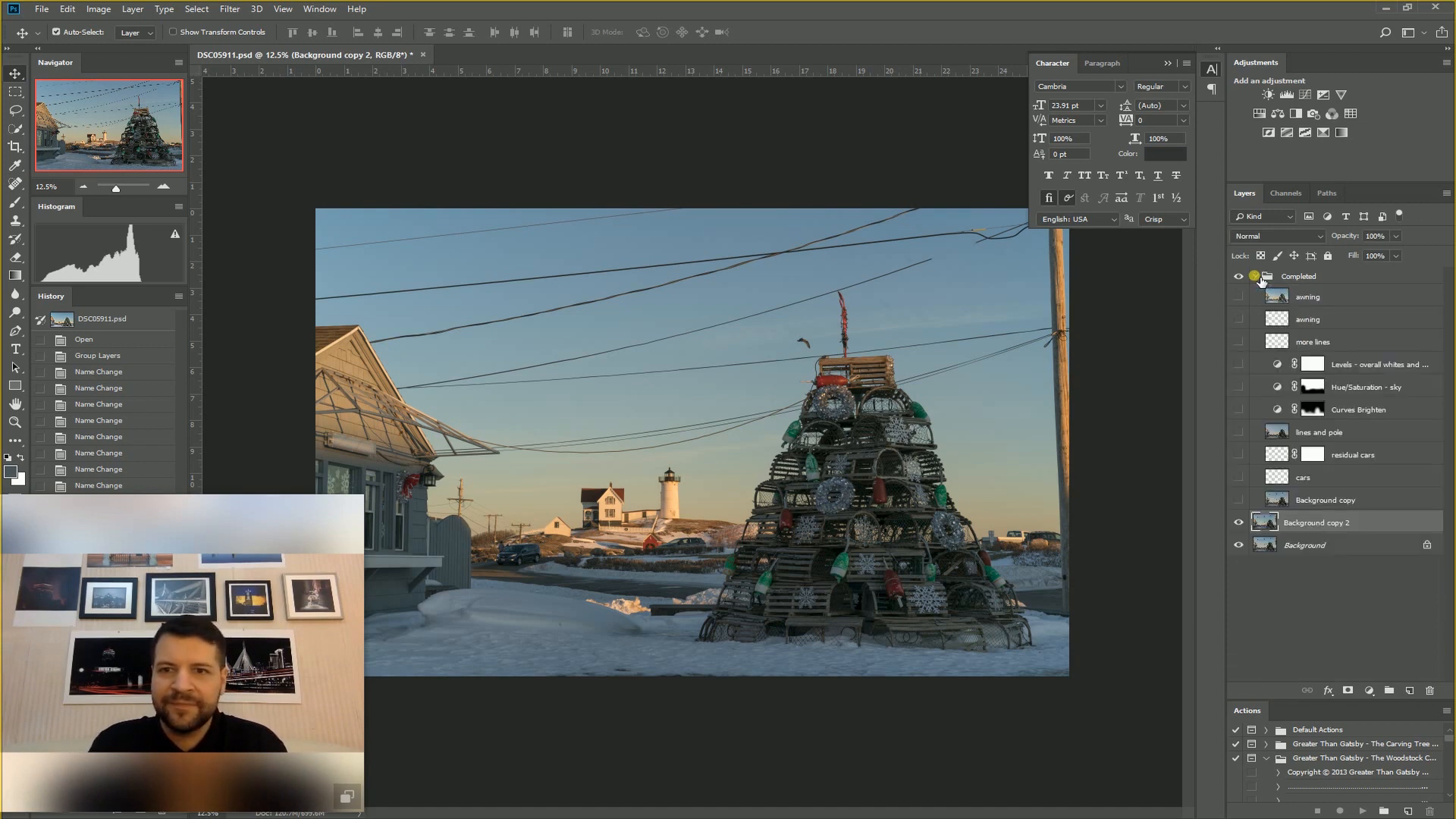
left_click(1238, 501)
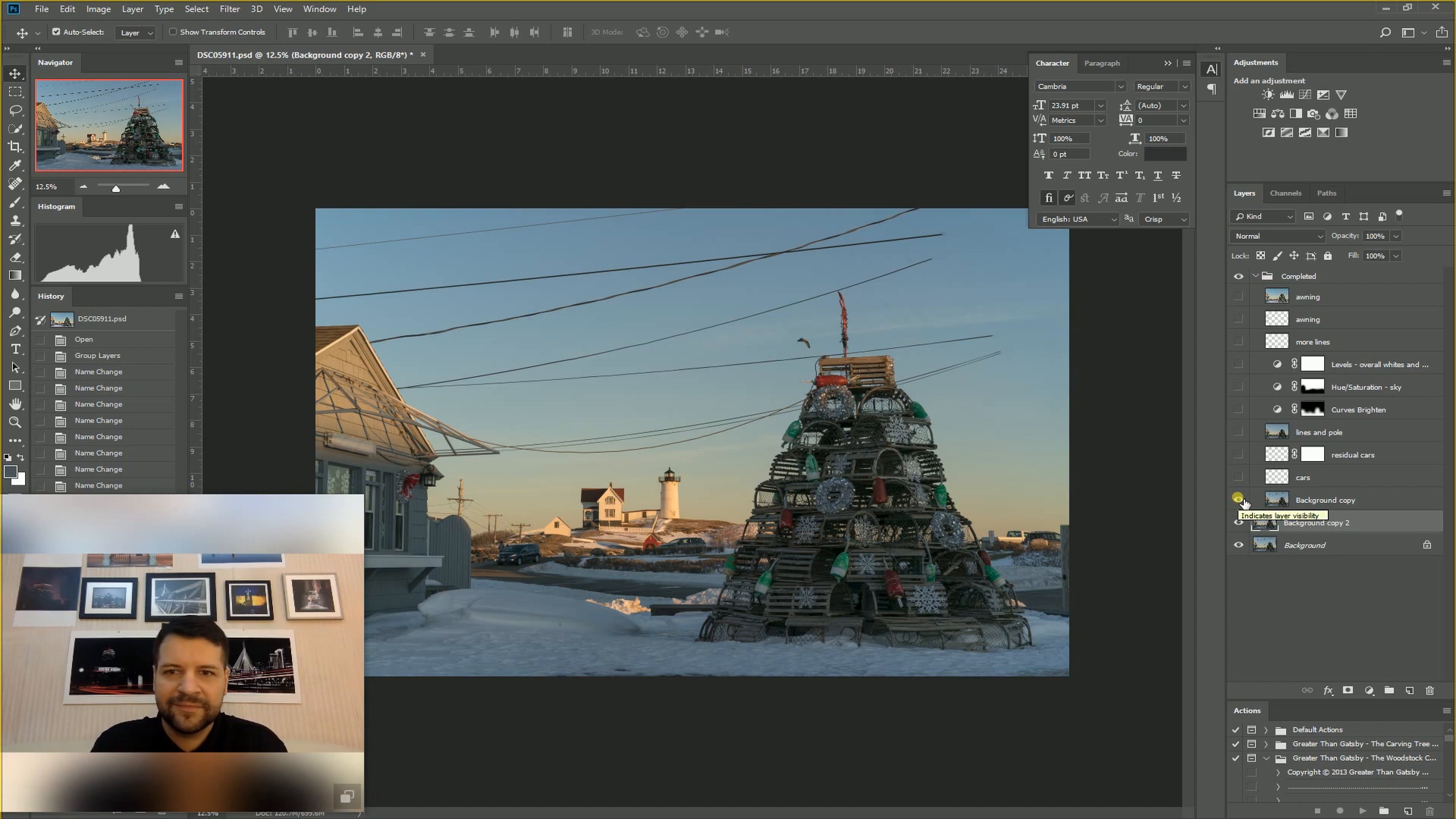
left_click(1253, 277)
left_click(1273, 297)
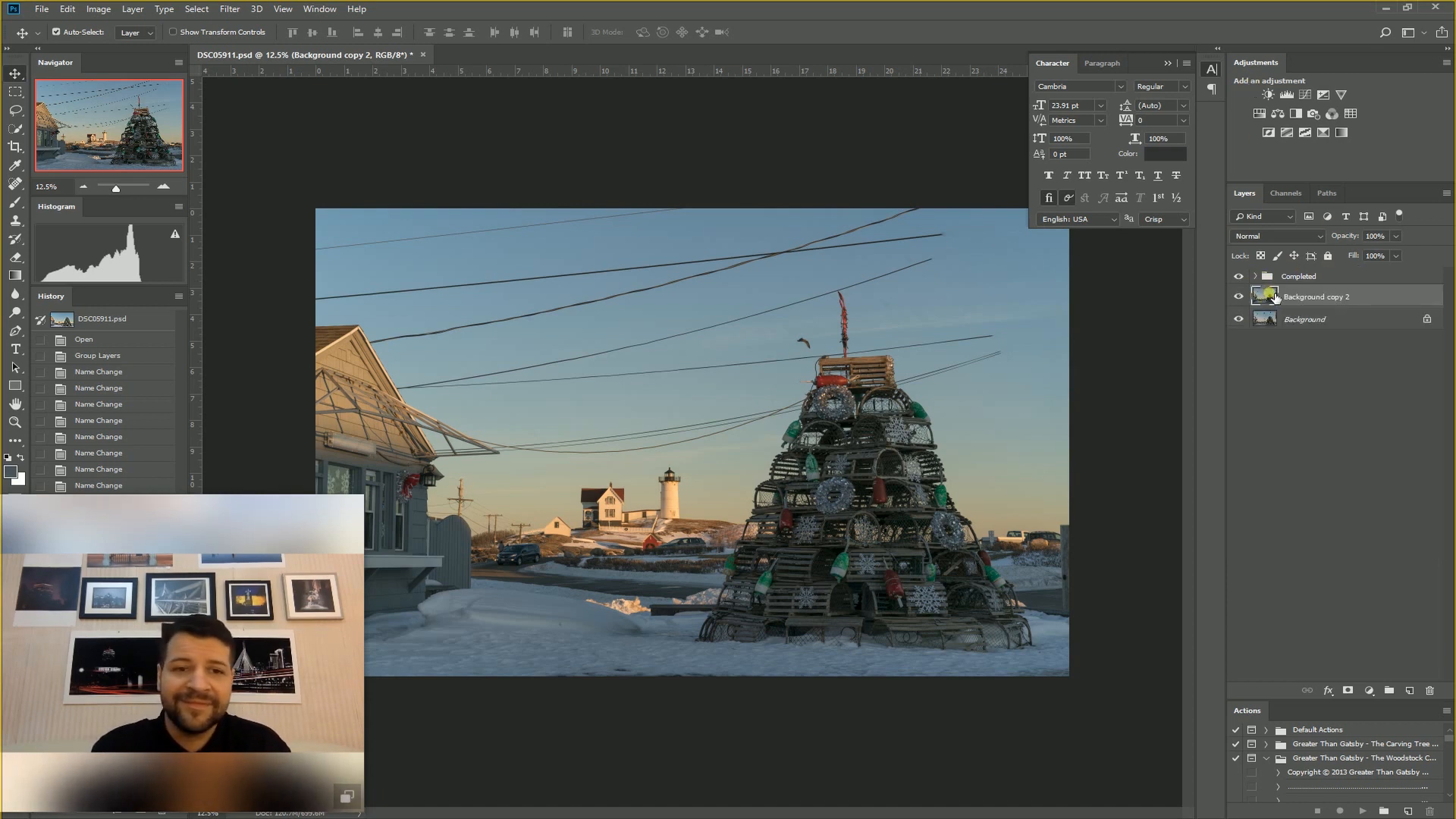
- Hide the Background copy layer inside the Completed group and collapse the group again
left_click(1251, 278)
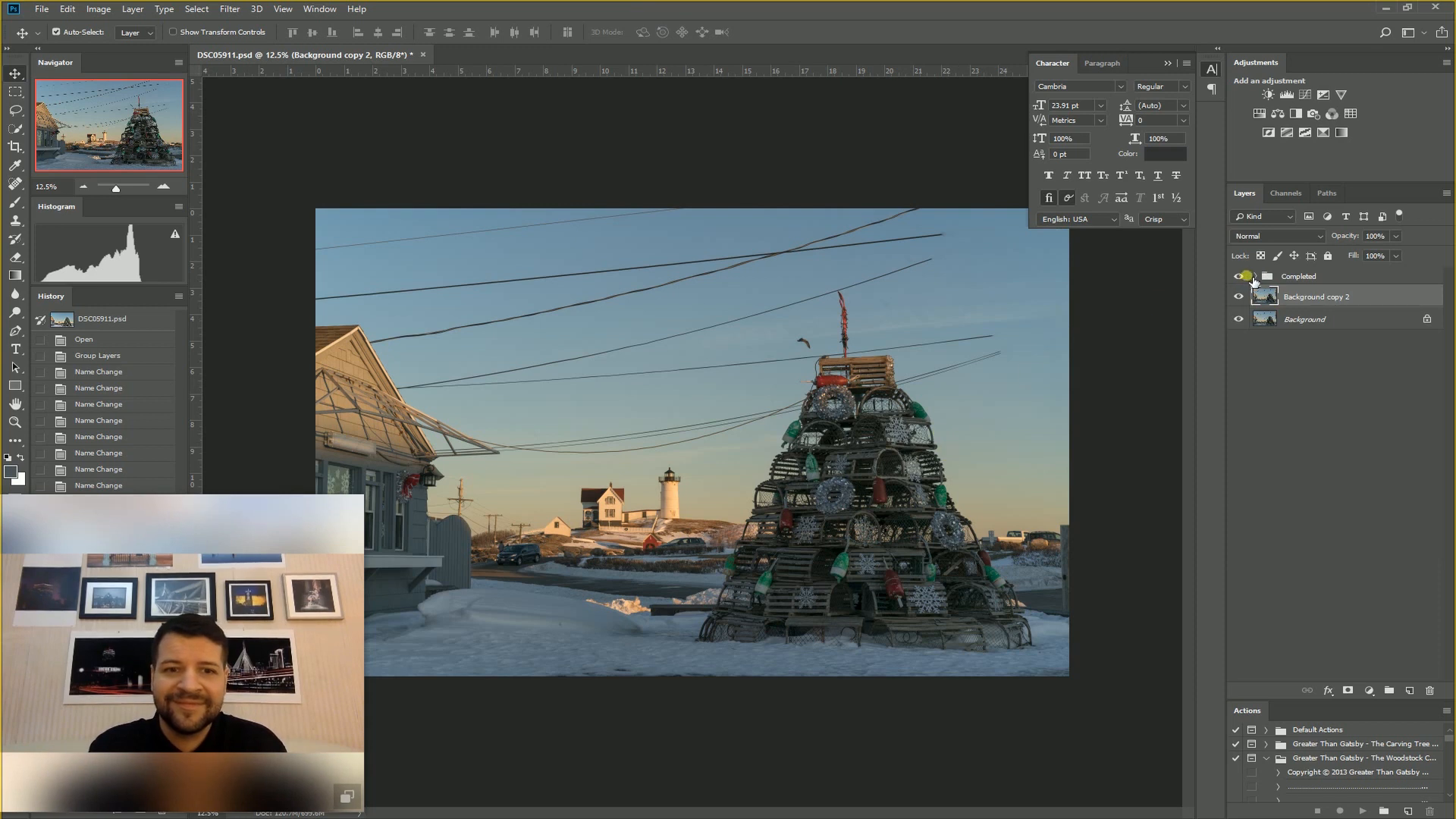
left_click(1251, 278)
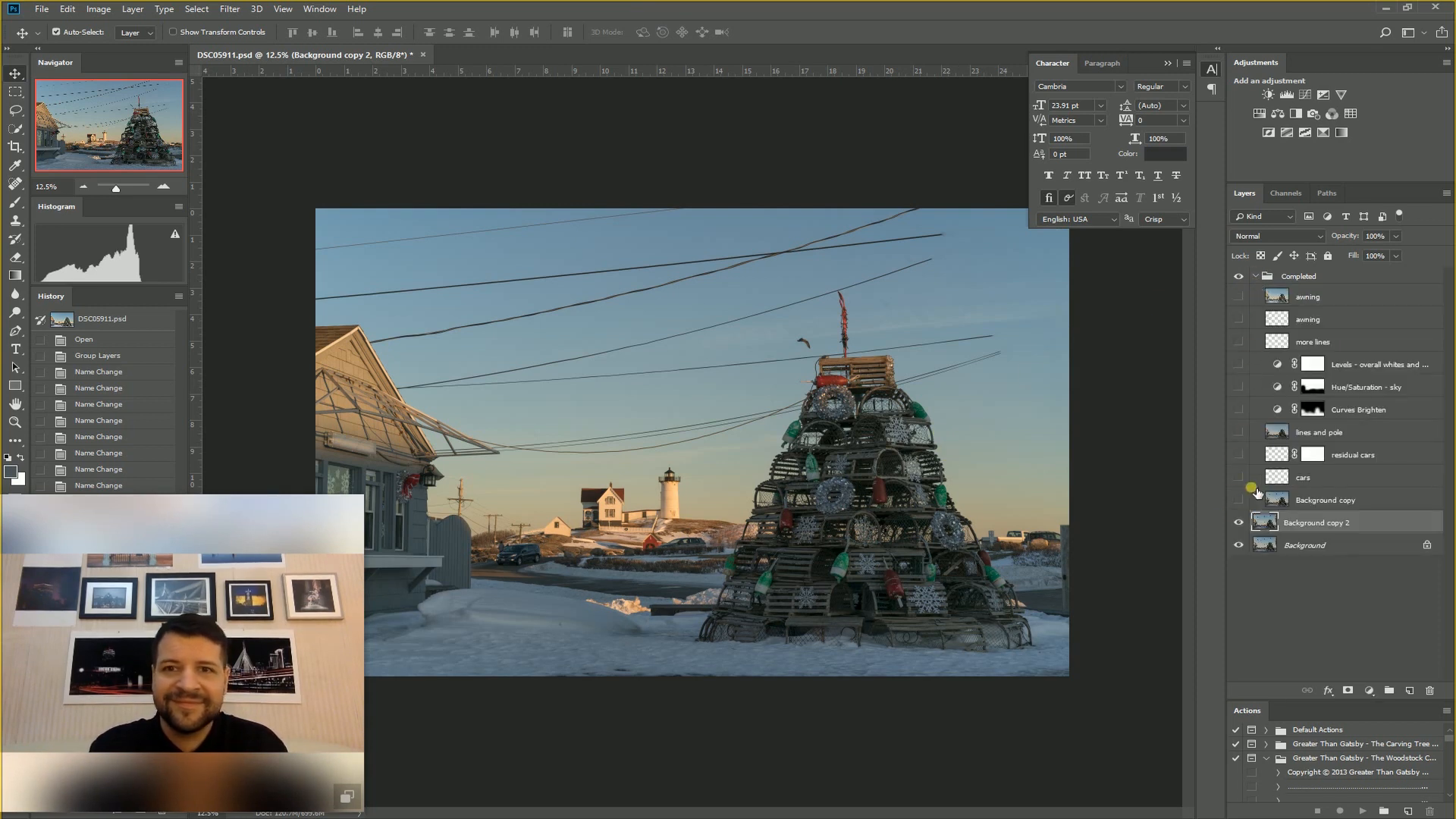
left_click(1240, 501)
left_click(1258, 278)
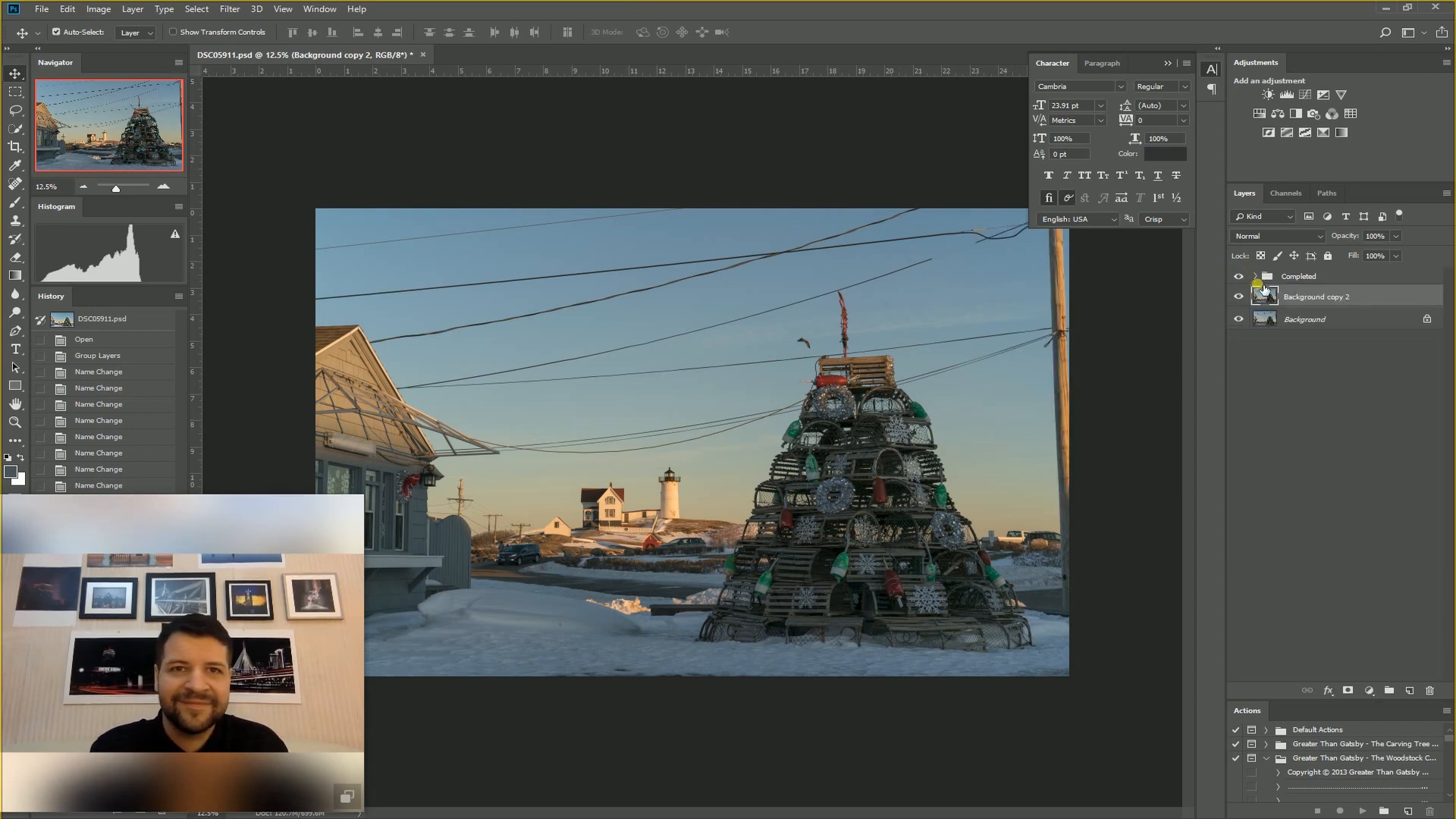
- Collapse the Character panel covering the utility pole and activate the Lasso tool
left_click(24, 110)
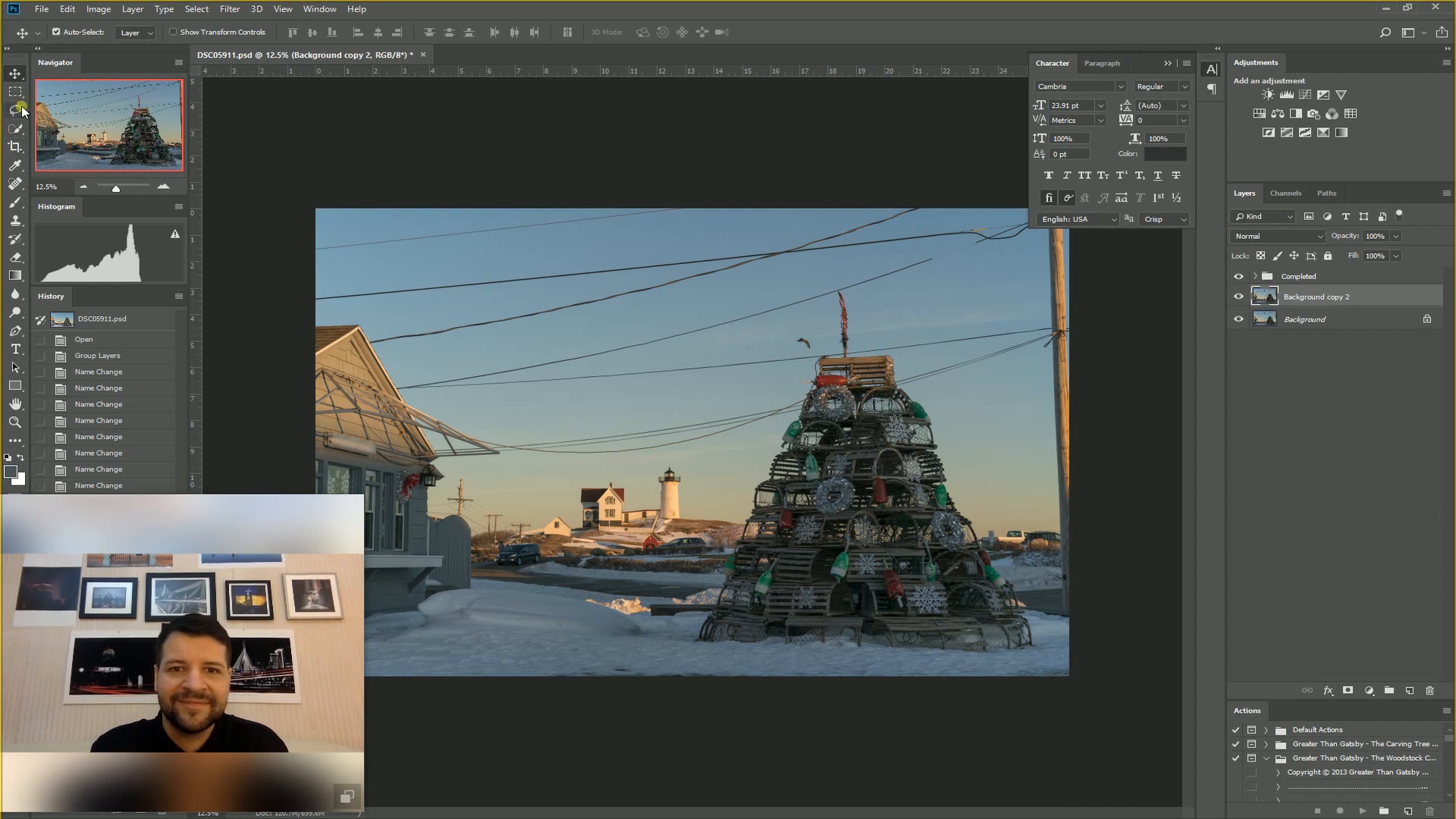
left_click(1169, 66)
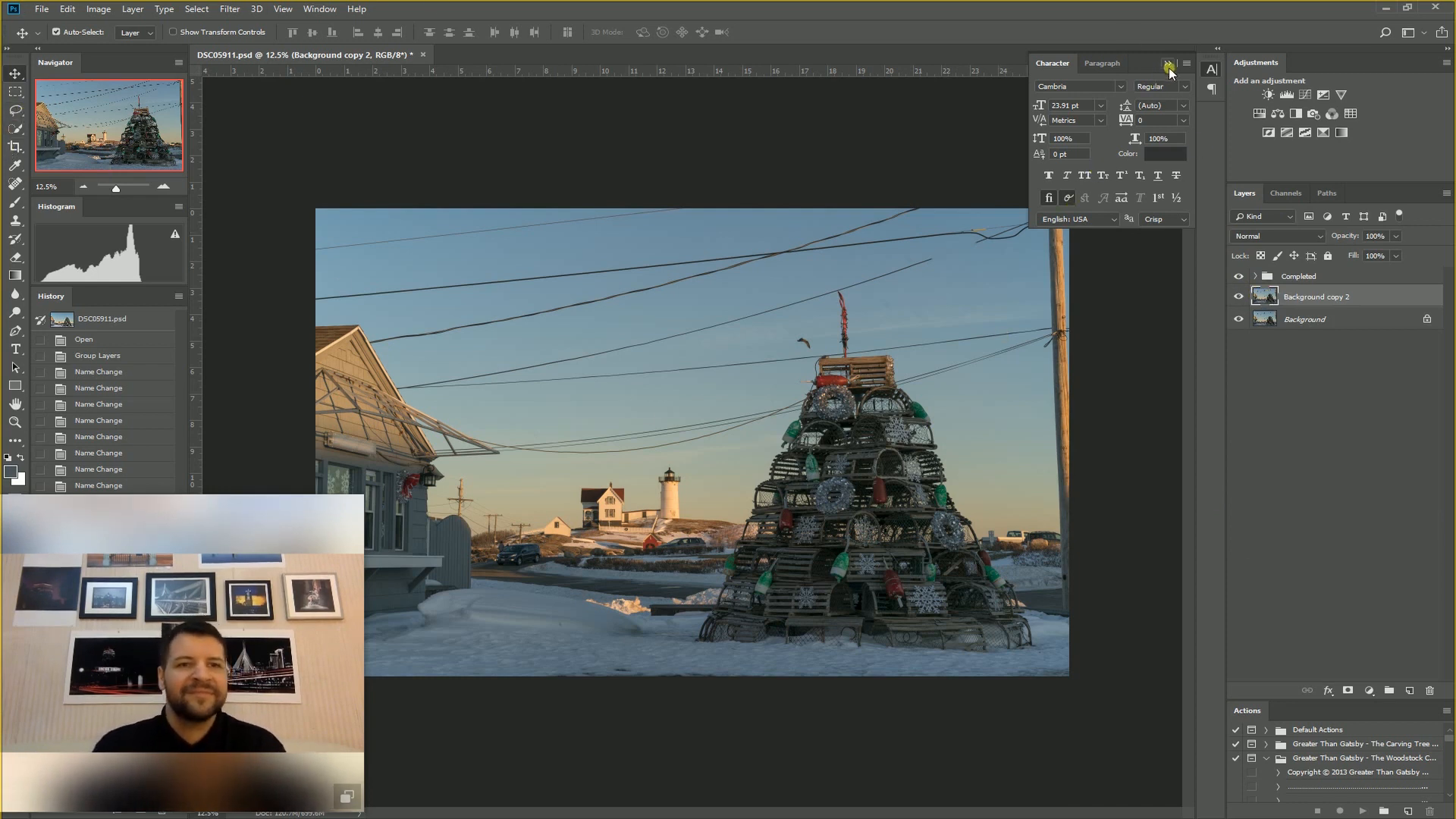
left_click(228, 33)
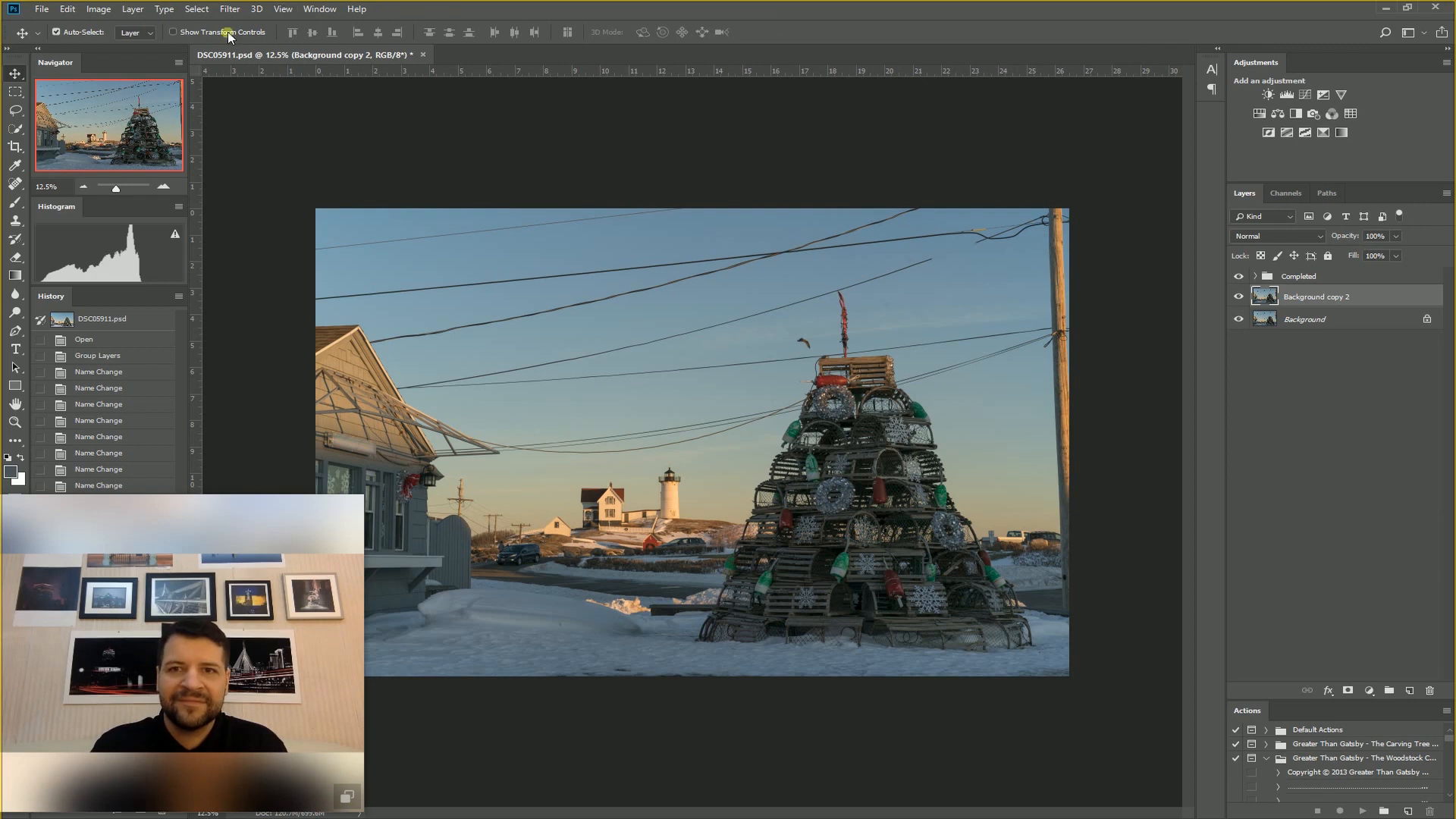
left_click(17, 110)
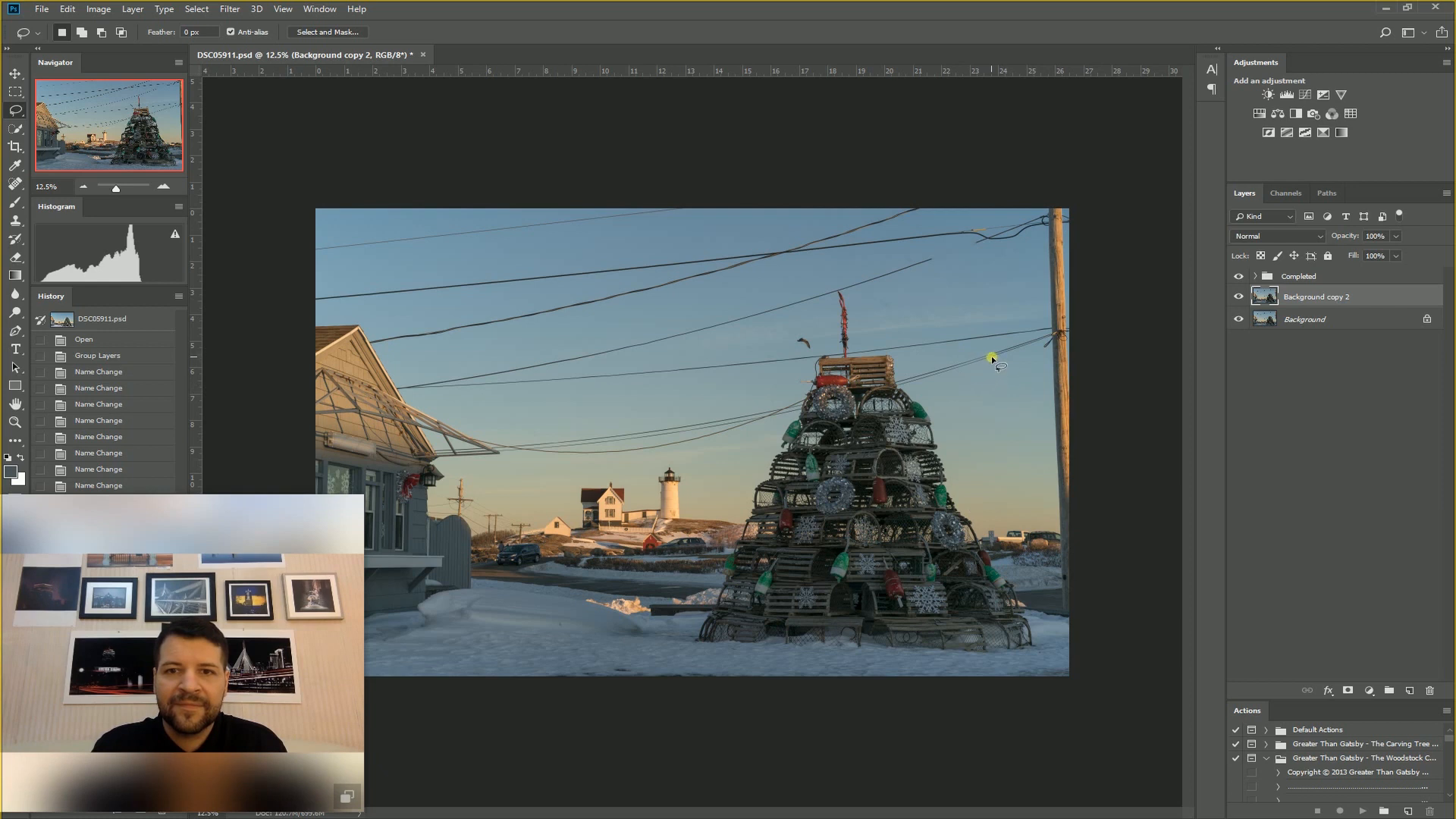
- Clone sampled sky with the Clone Stamp over the lower wire pair and the single wire above it, cutting gaps between the trap tree and pole
left_click(14, 185)
left_click(22, 222)
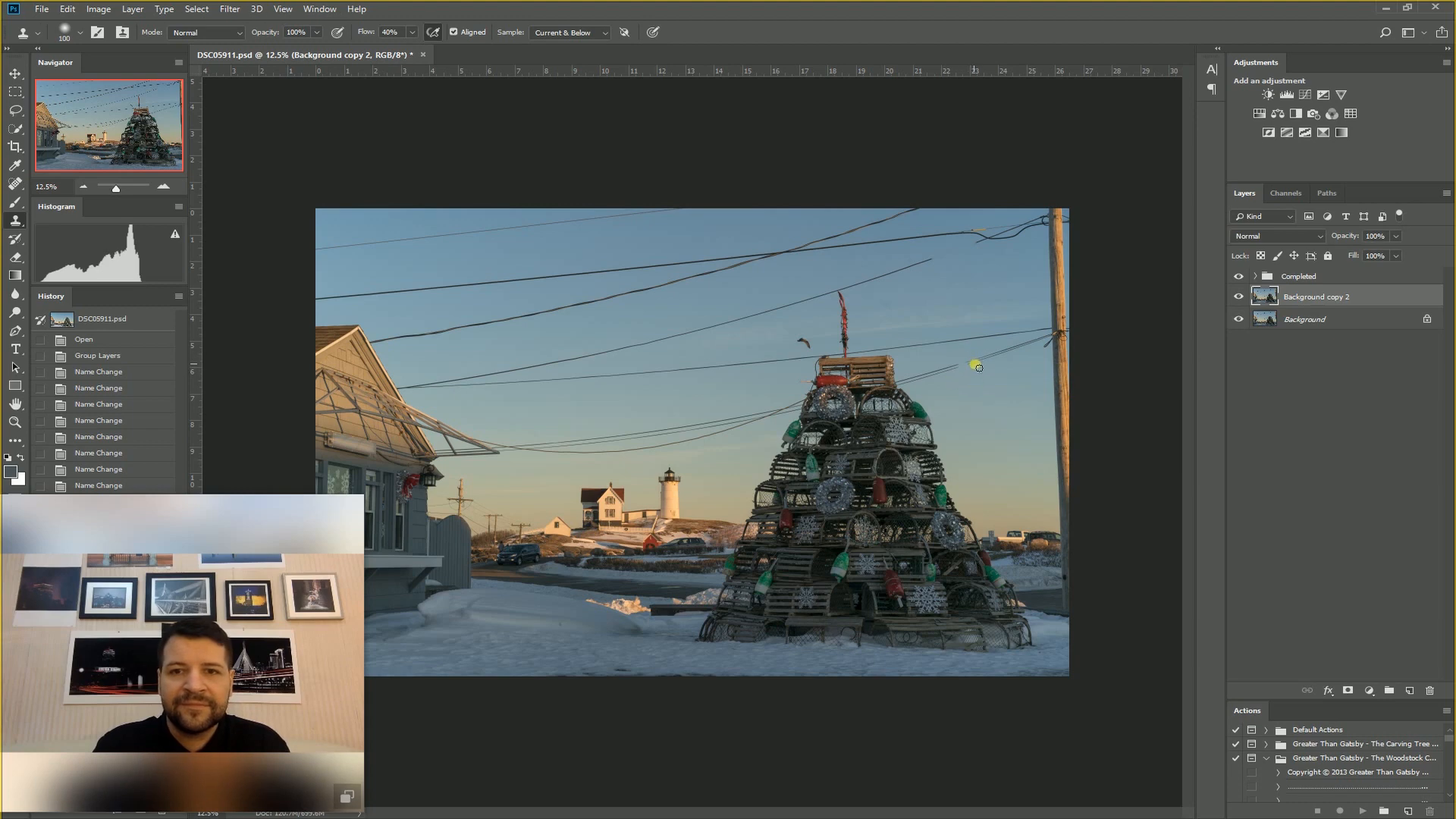
key("ctrl+plus")
key("ctrl+plus")
key("ctrl+plus")
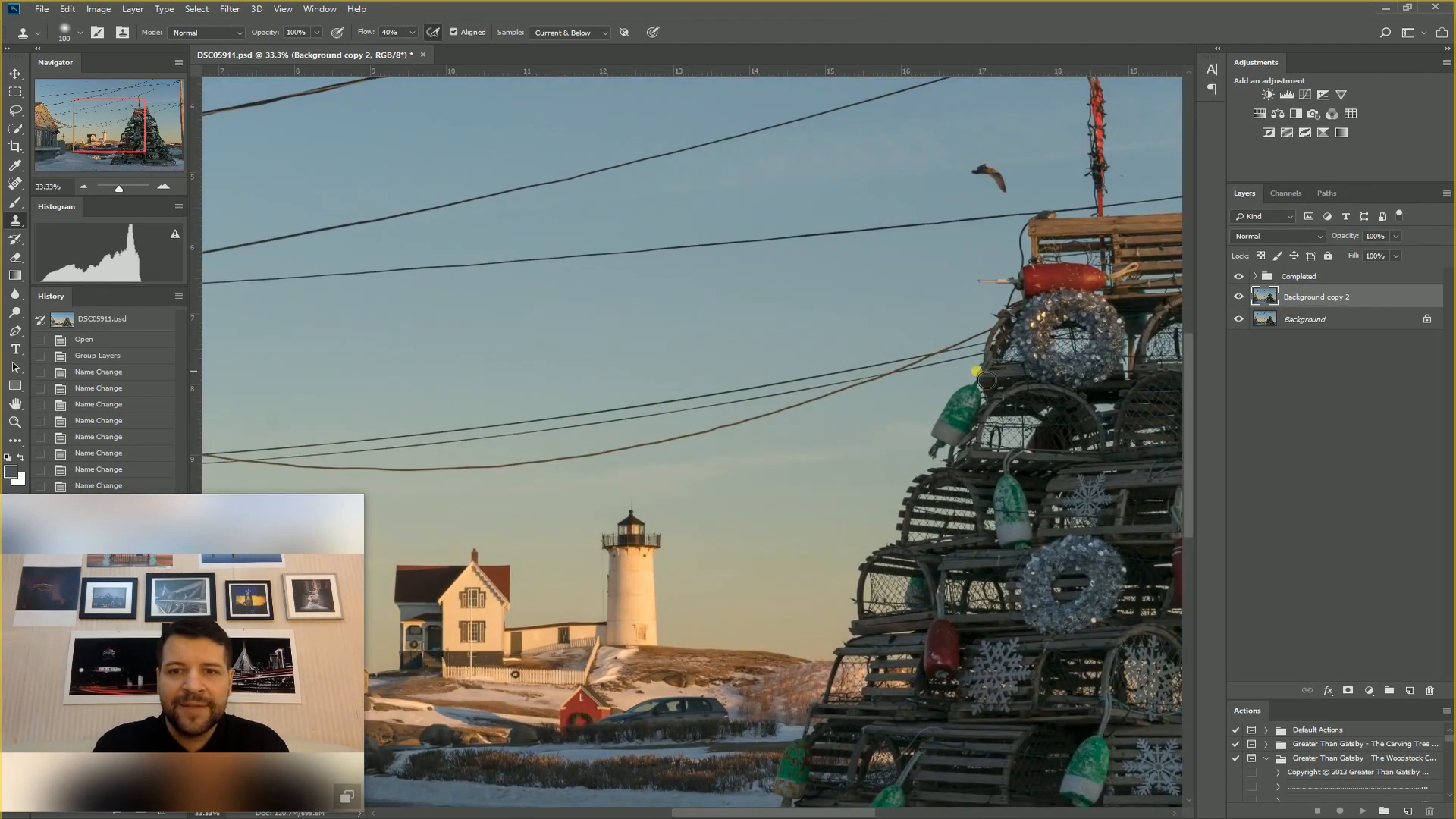
left_click_drag(995, 328, 513, 334)
mouse_move(1016, 234)
left_mouse_down()
mouse_move(871, 299)
mouse_move(790, 465)
mouse_move(684, 496)
mouse_move(855, 471)
mouse_move(830, 464)
left_mouse_up()
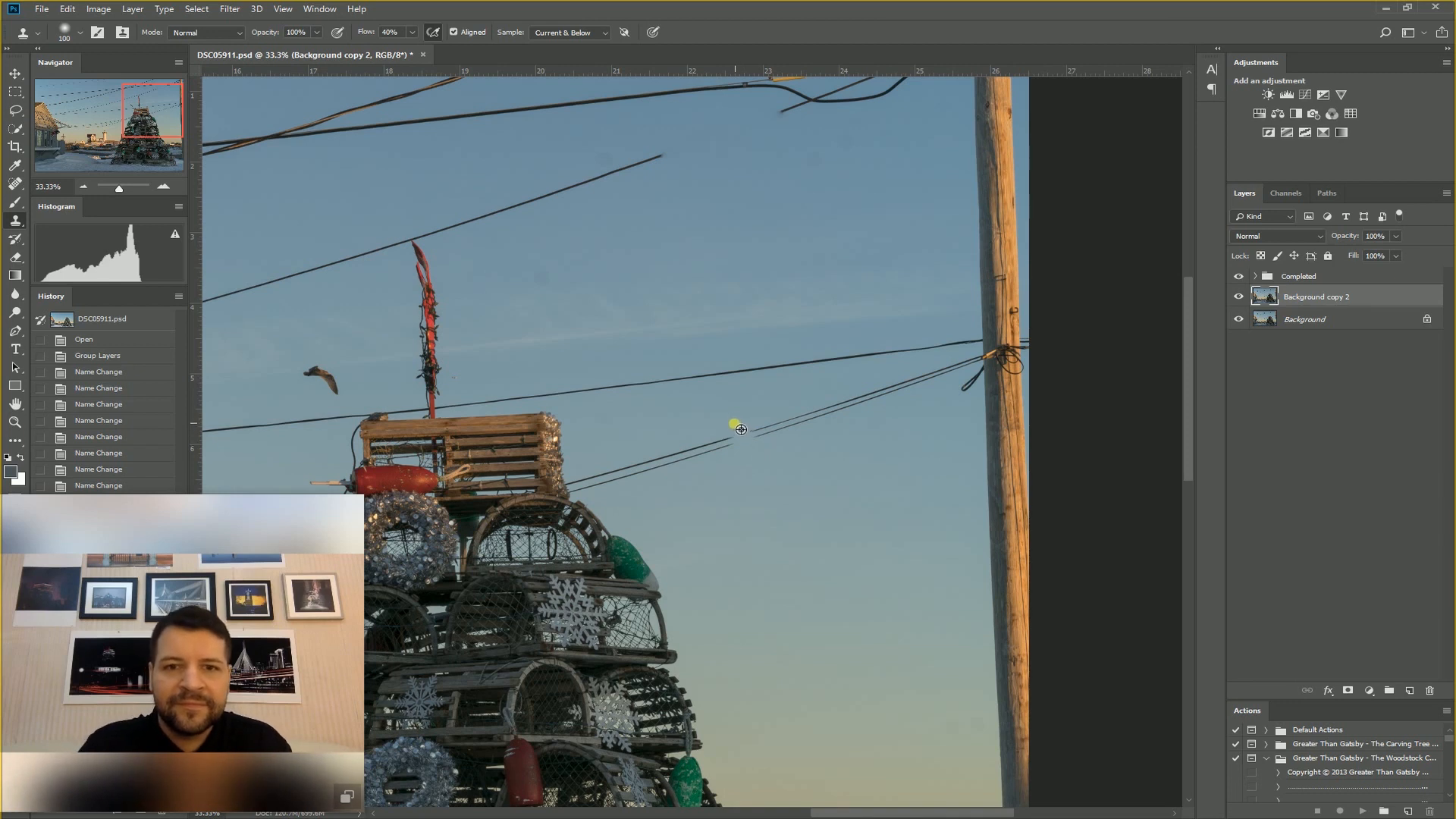
left_click(739, 430, "alt")
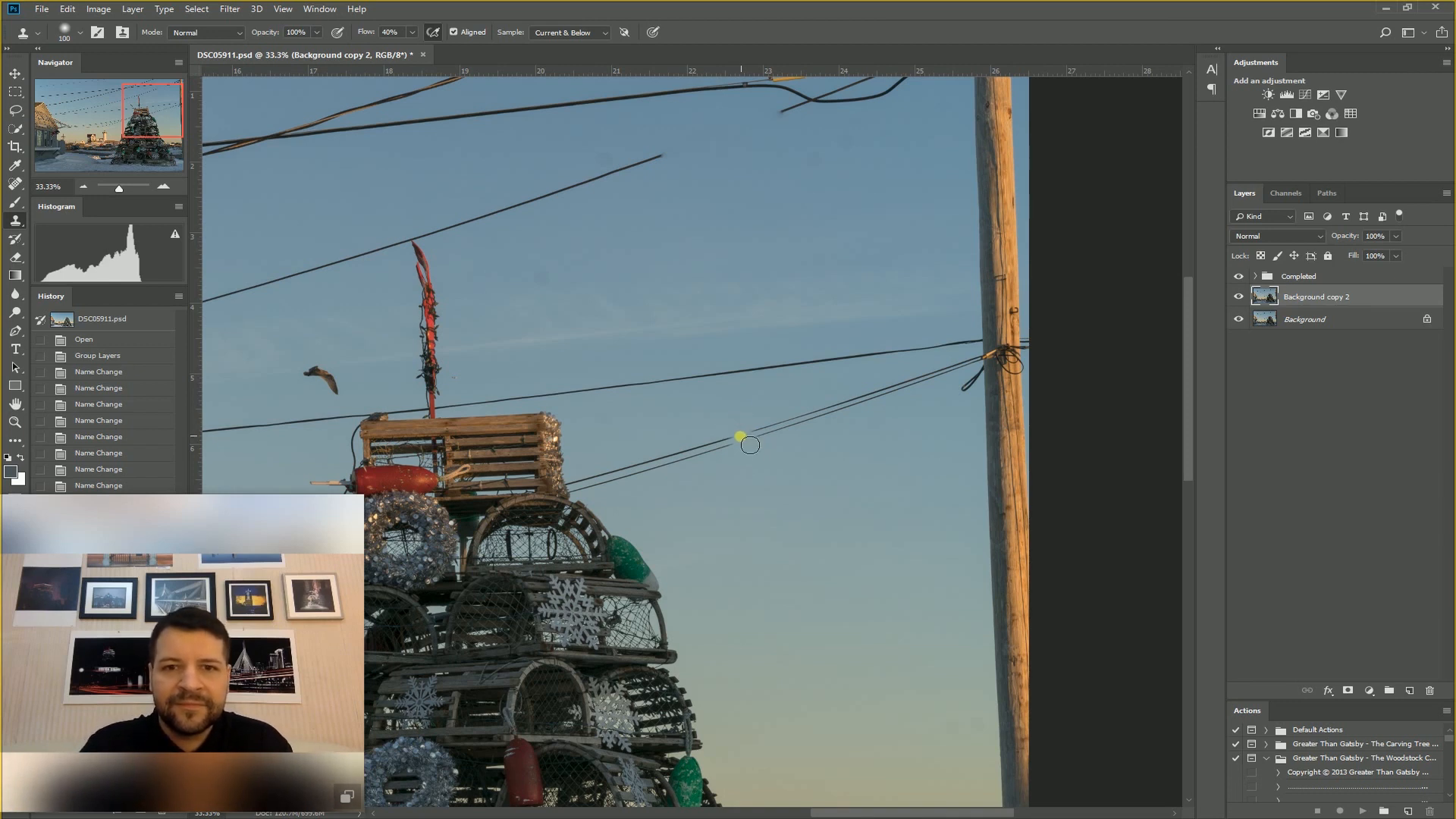
left_click_drag(750, 444, 740, 433)
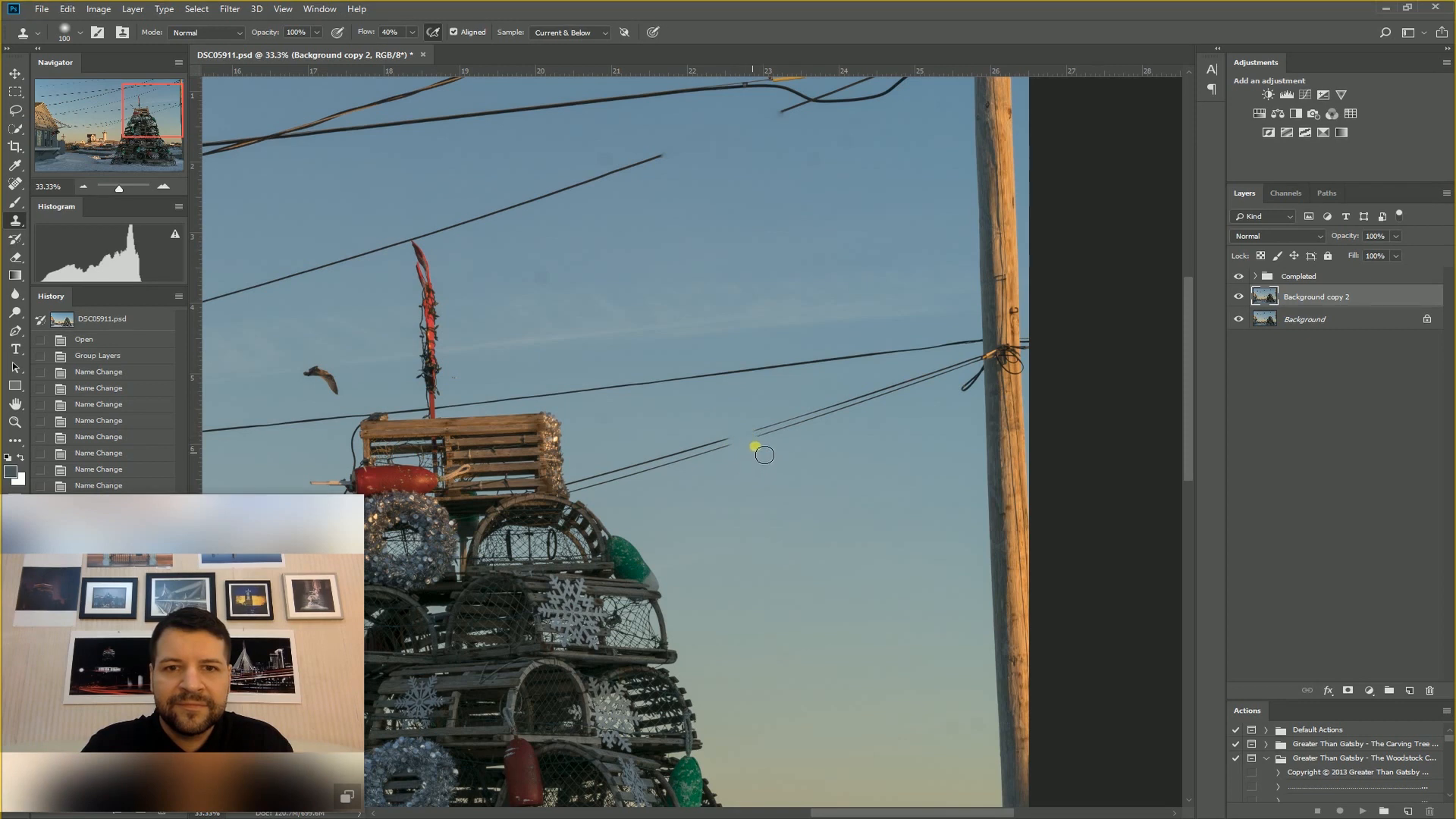
left_click(729, 371, "alt")
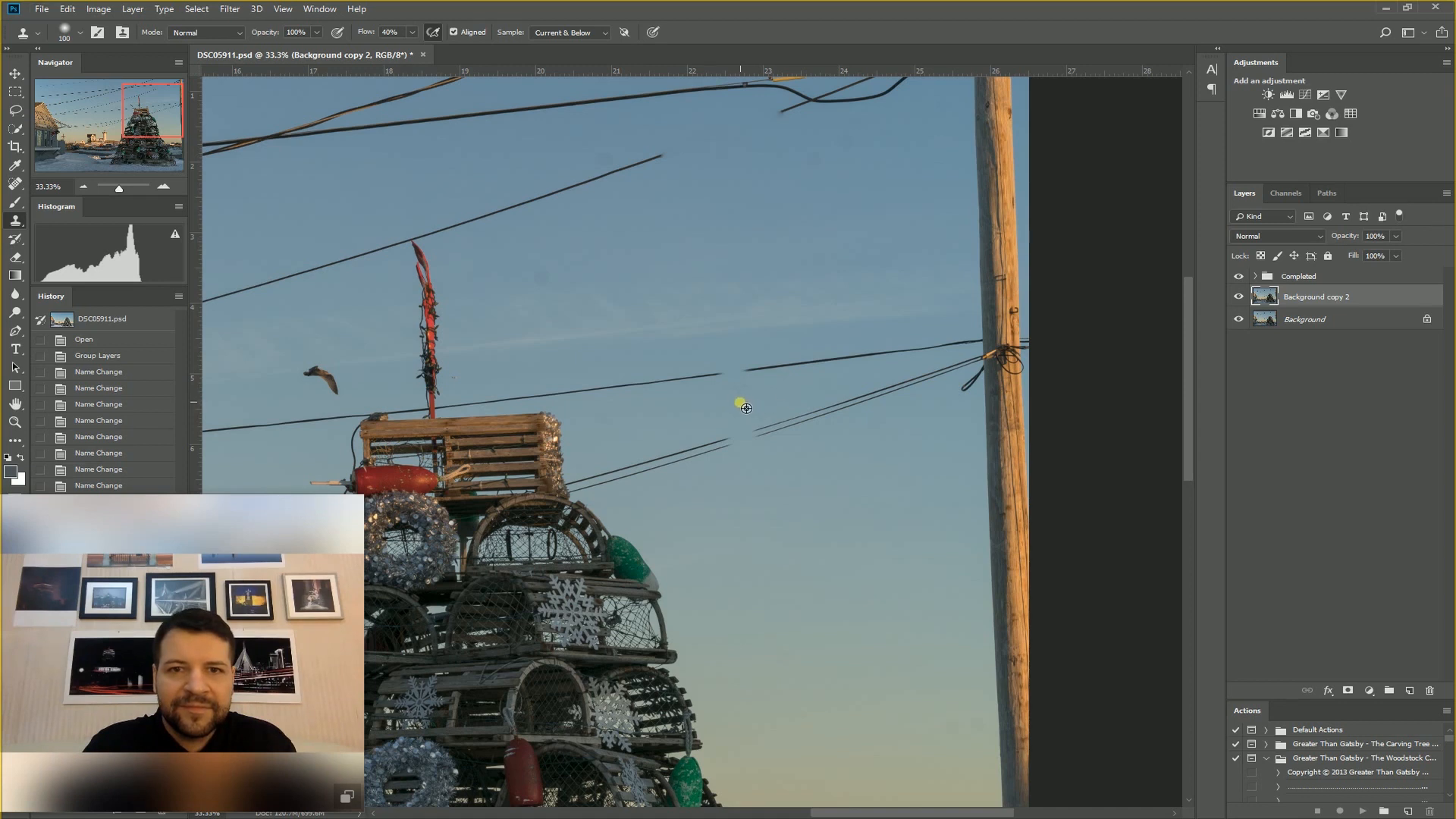
left_click(739, 402)
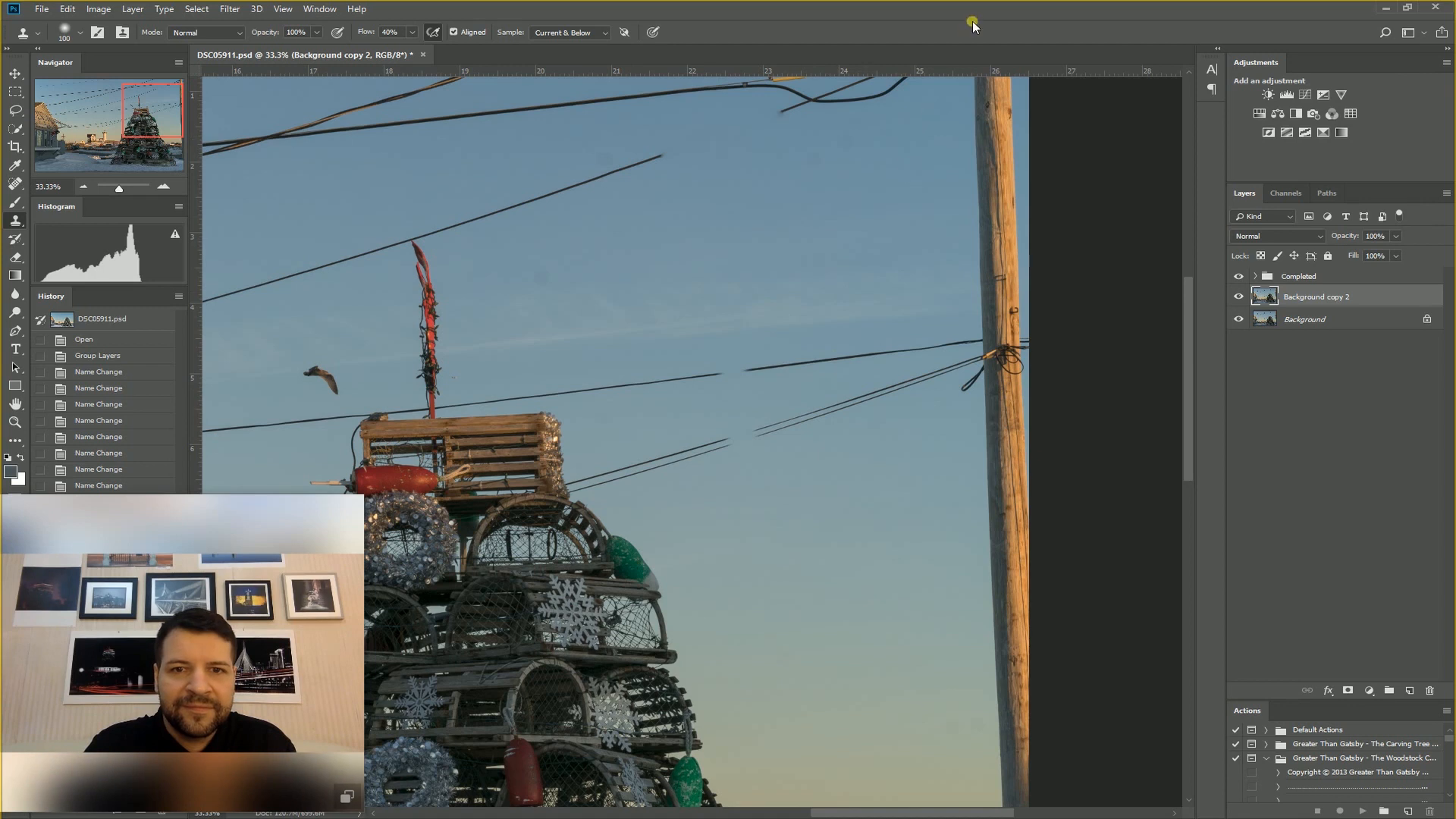
- Clone sky over the three wires in the upper part of the photo to cut a gap in each one
left_click_drag(689, 273, 719, 374)
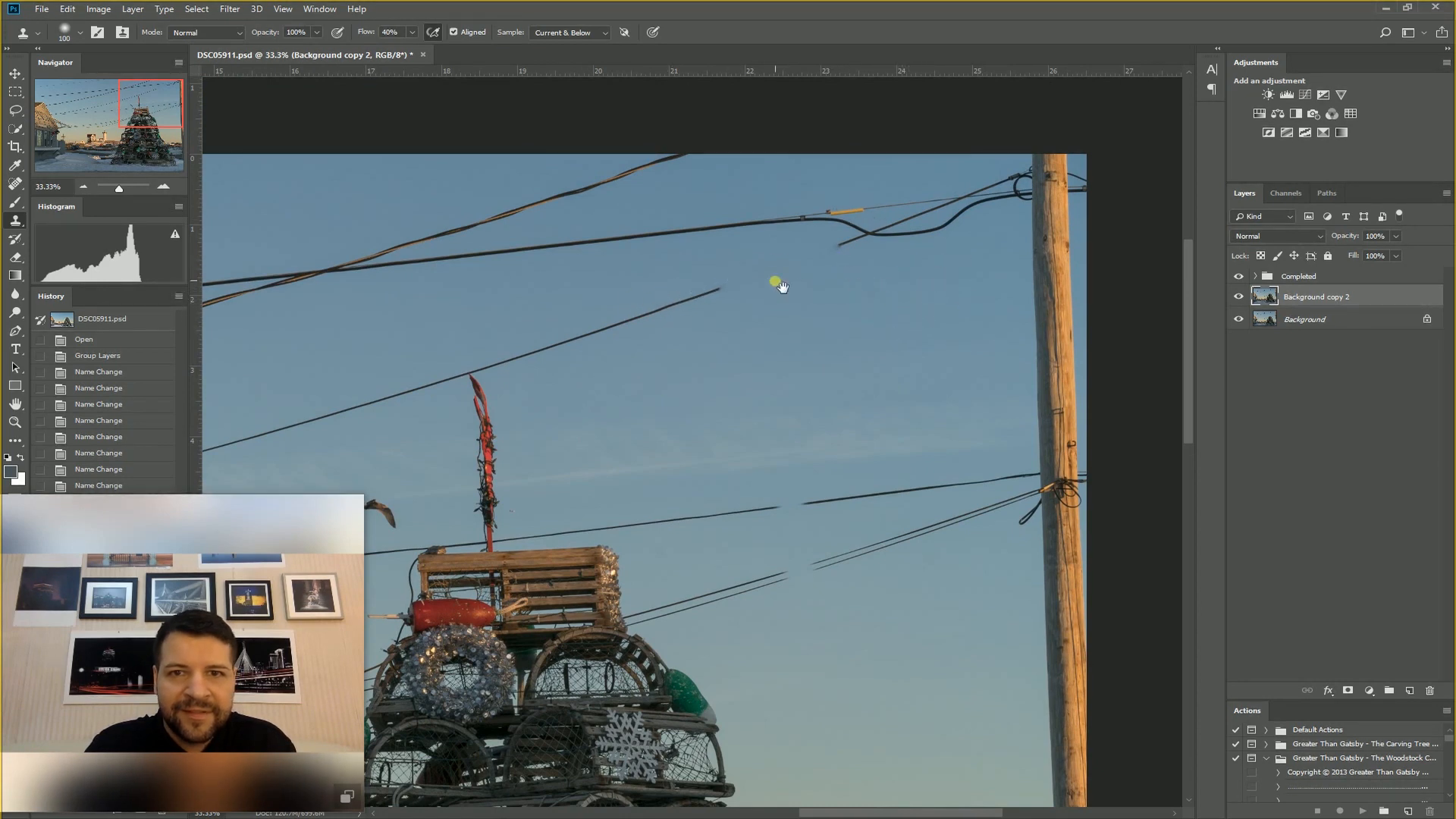
left_click_drag(780, 286, 684, 454)
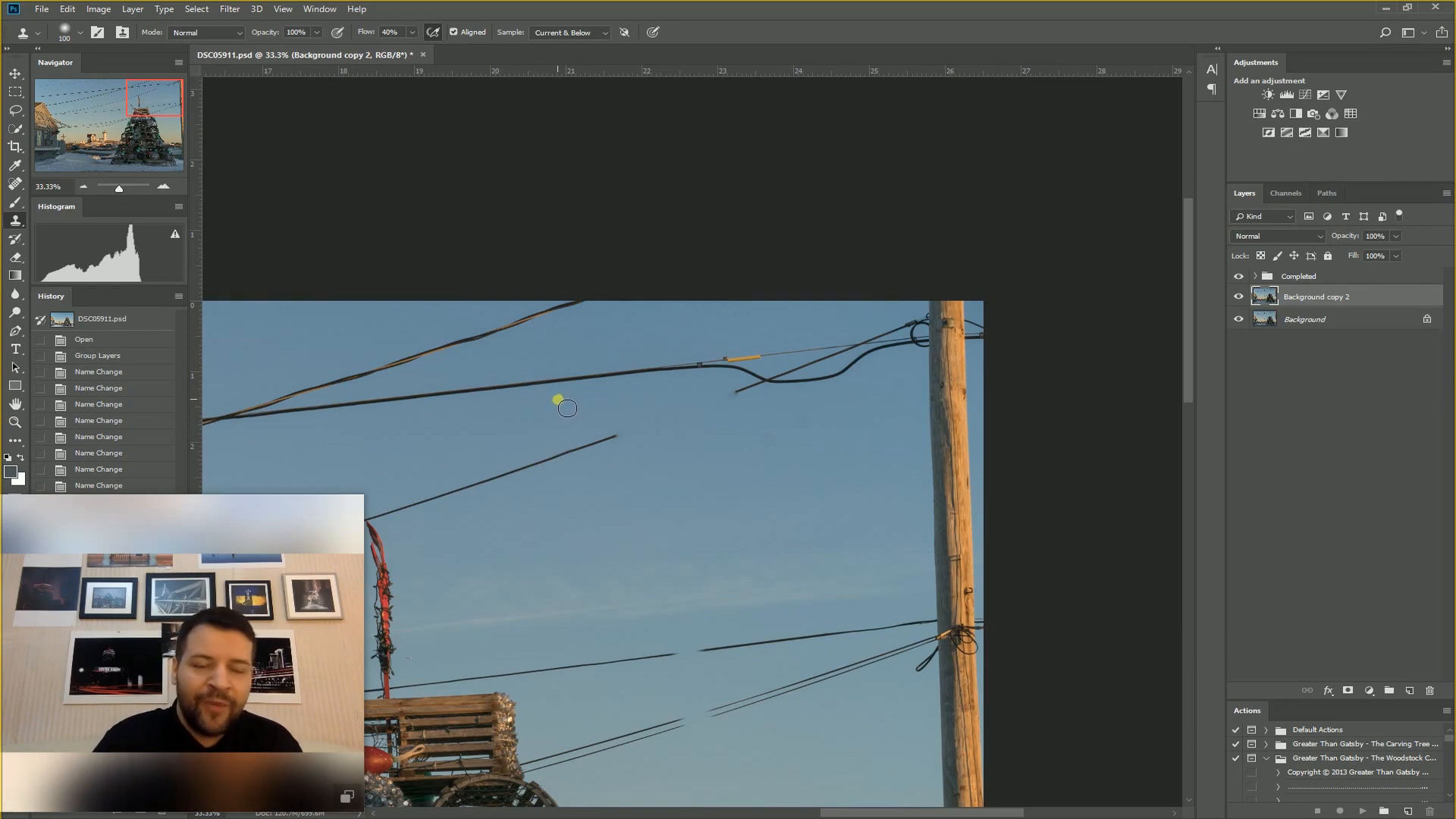
left_click(465, 443)
mouse_move(464, 443)
left_mouse_down()
mouse_move(861, 417)
mouse_move(903, 257)
mouse_move(945, 279)
mouse_move(1137, 256)
mouse_move(1082, 218)
mouse_move(541, 518)
left_mouse_up()
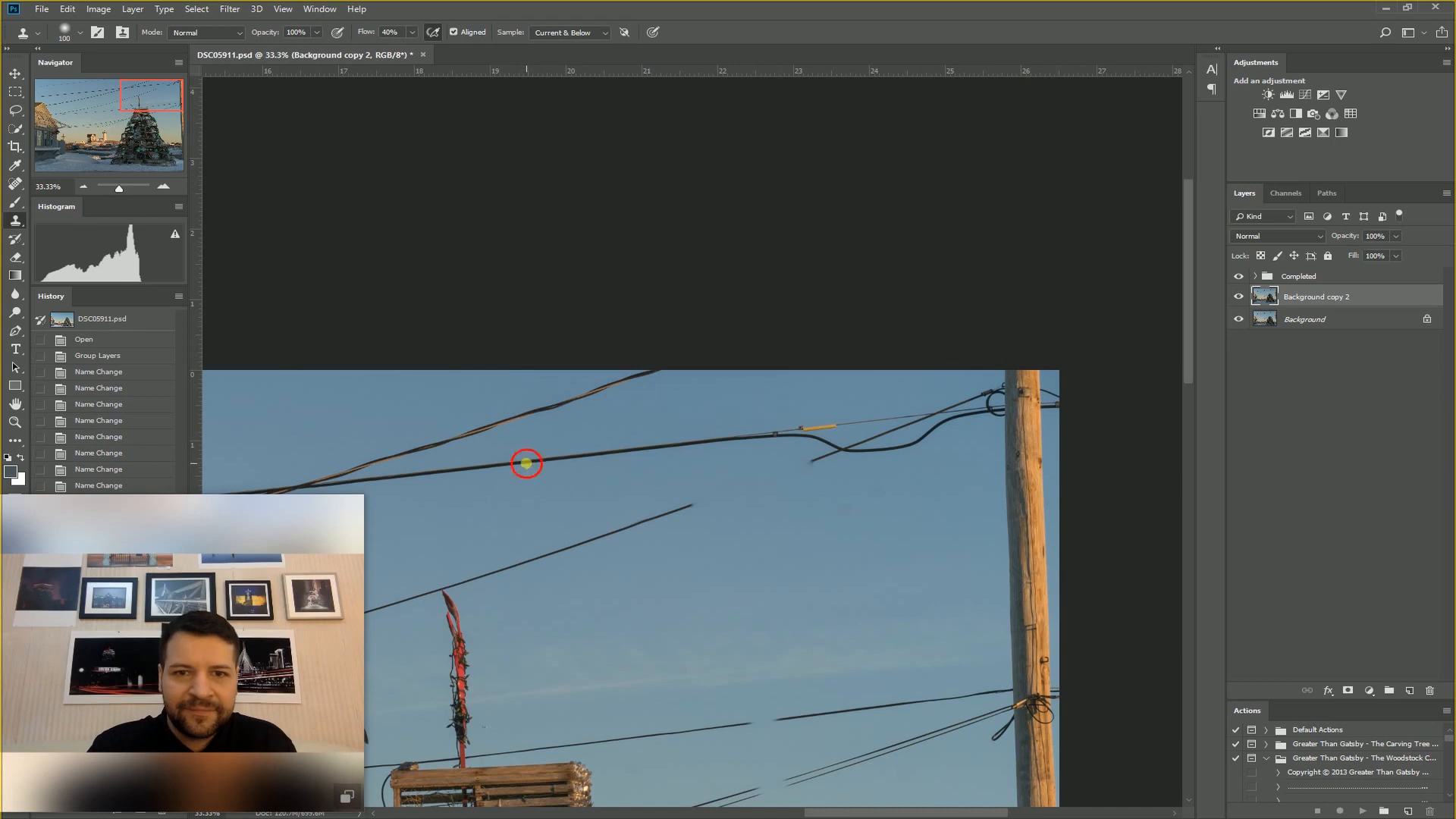
left_click(531, 464)
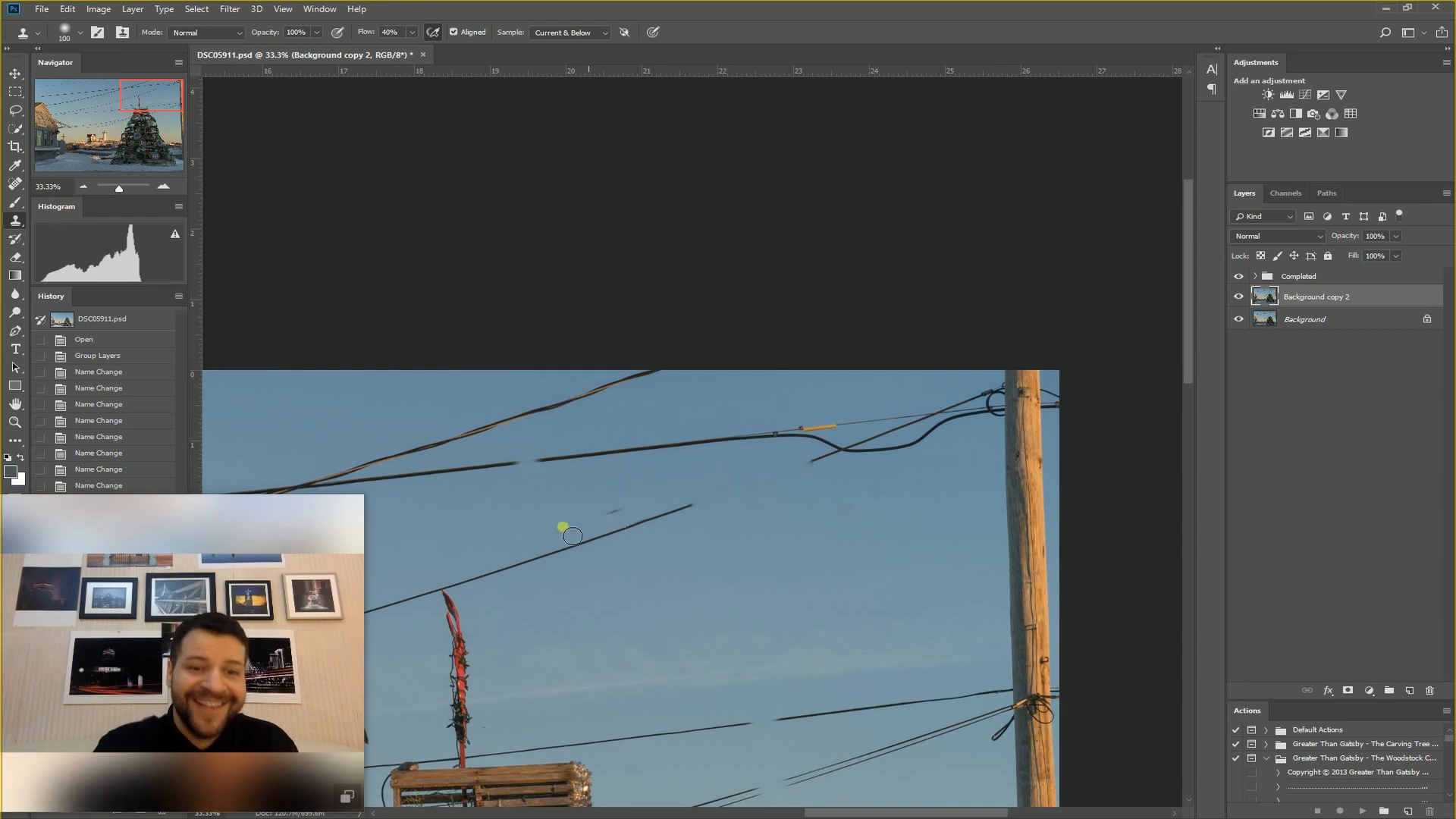
left_click(534, 463)
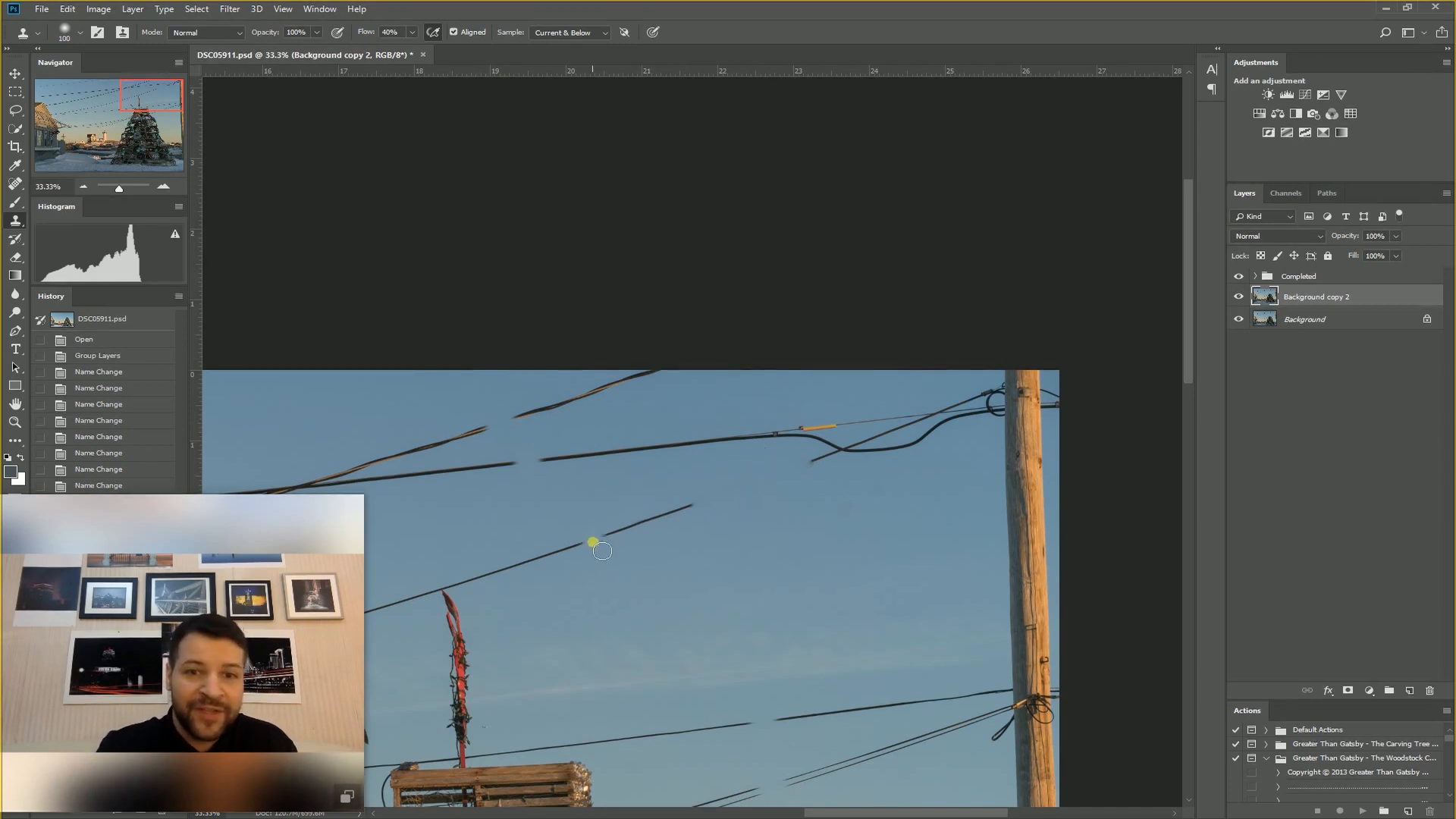
left_click(696, 464)
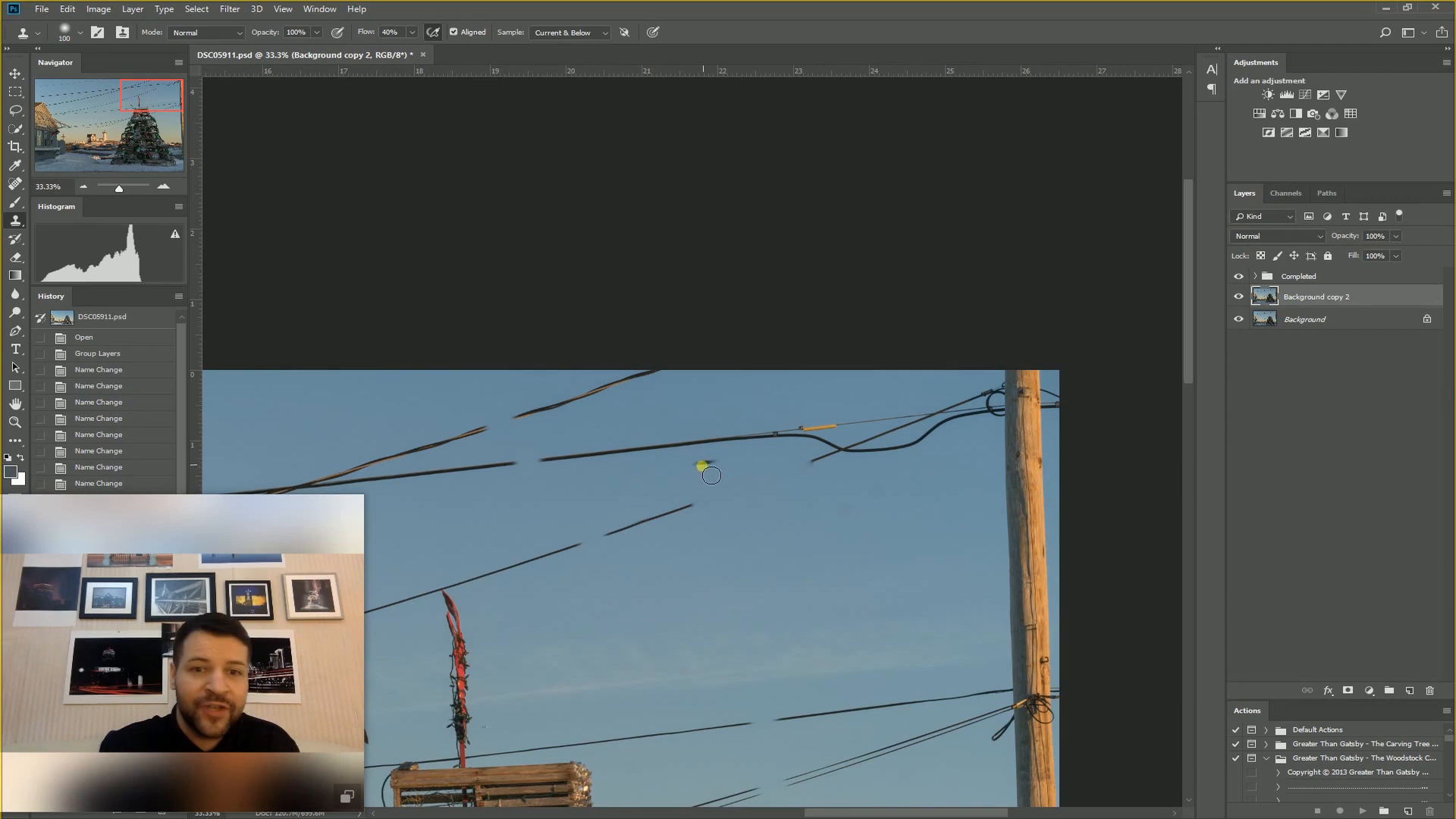
- Lasso the utility pole and its attached wires, running the selection edge through the cloned gaps and along the photo's outer edges
scroll(695, 467, "down", 3)
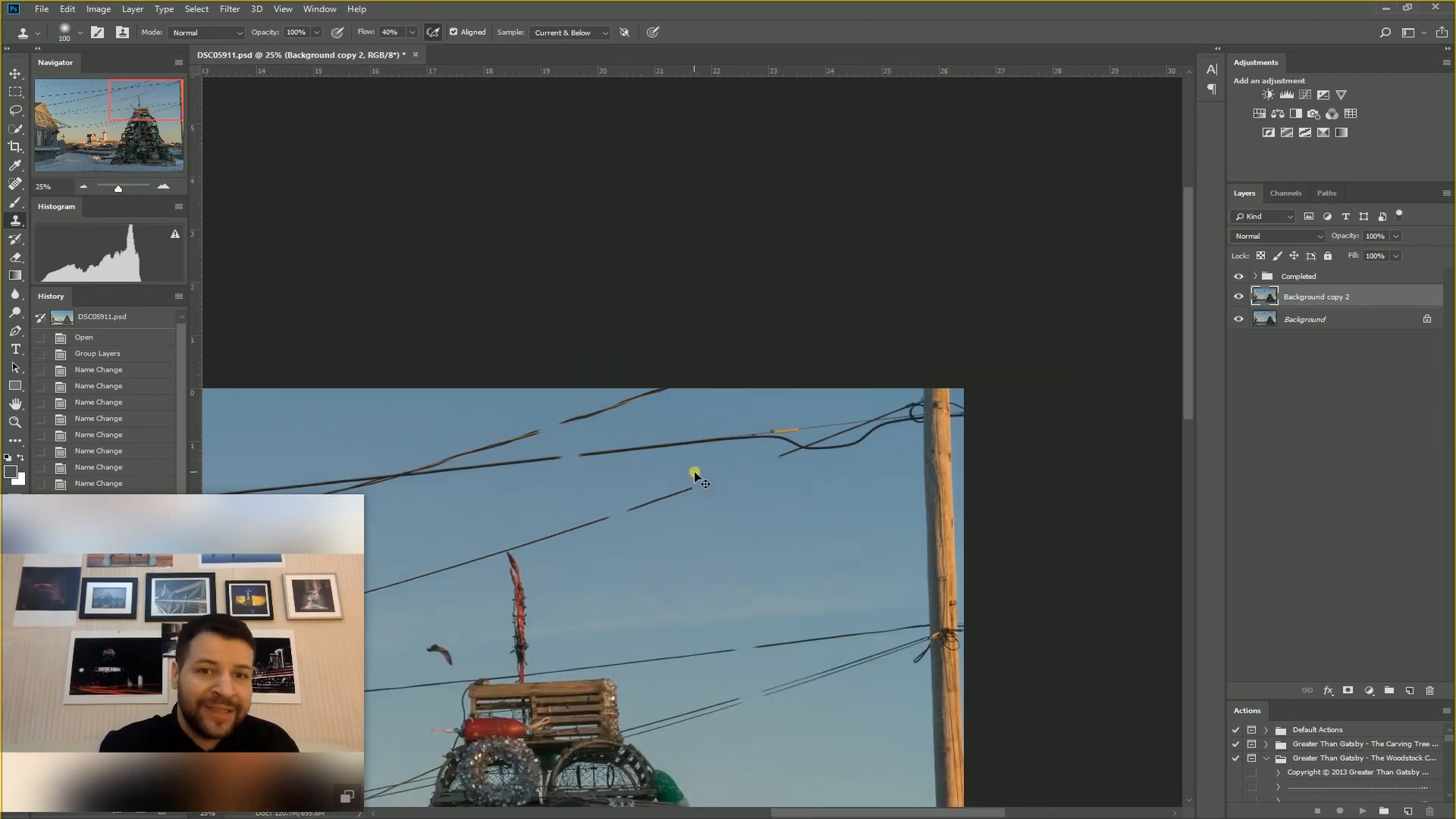
scroll(693, 473, "down", 1)
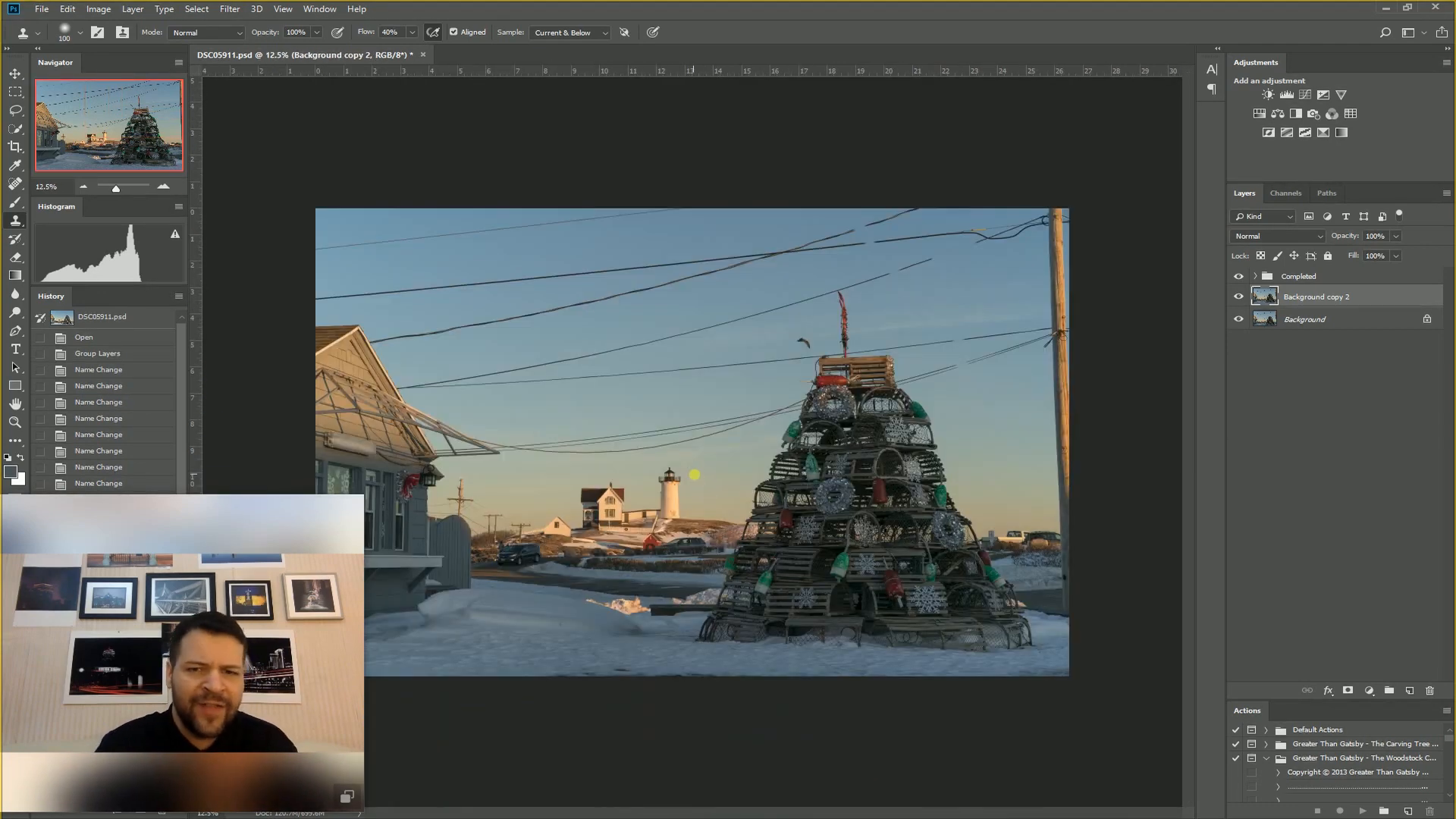
scroll(694, 474, "up", 1)
left_click_drag(950, 369, 665, 396)
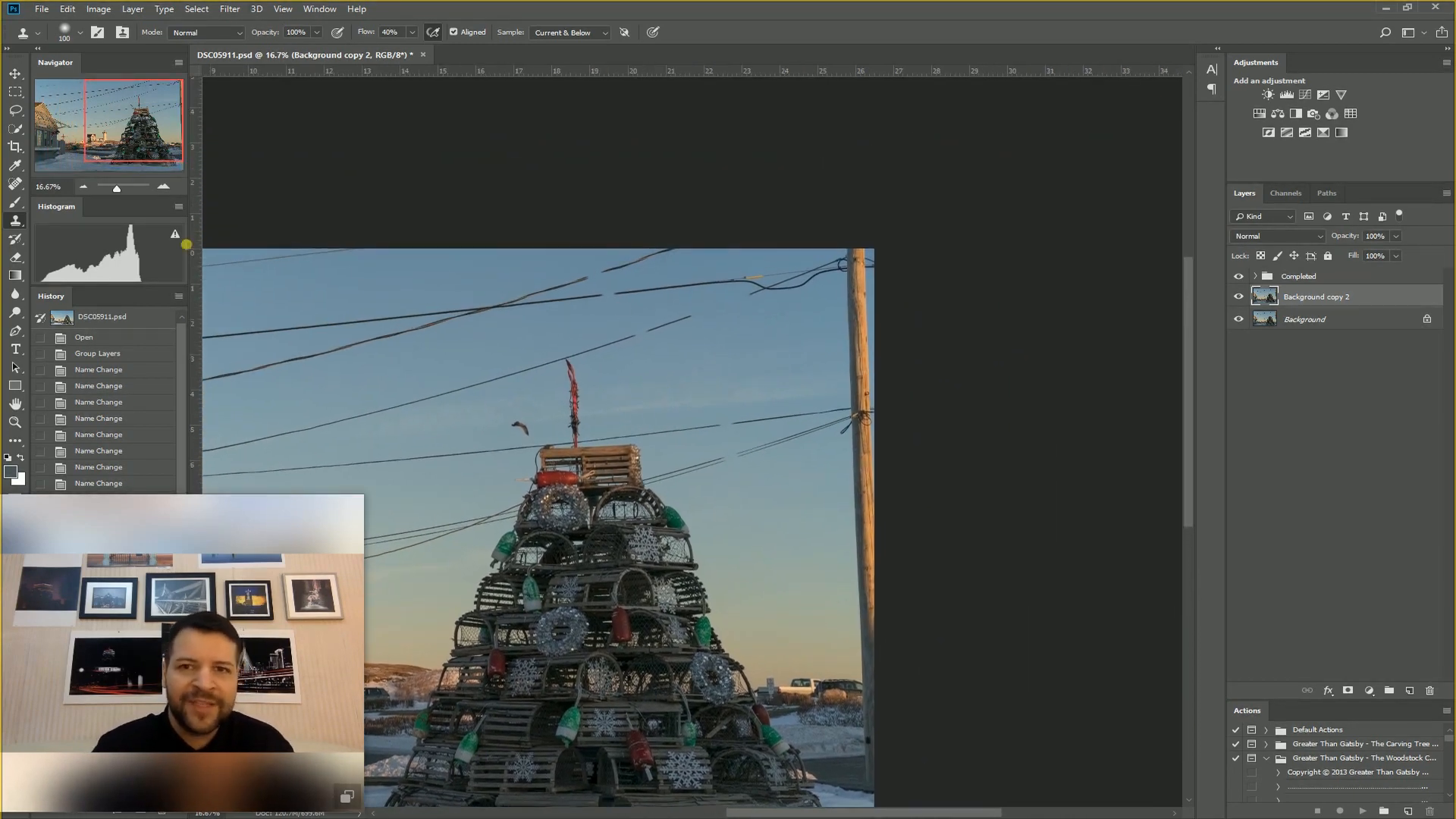
left_click(15, 111)
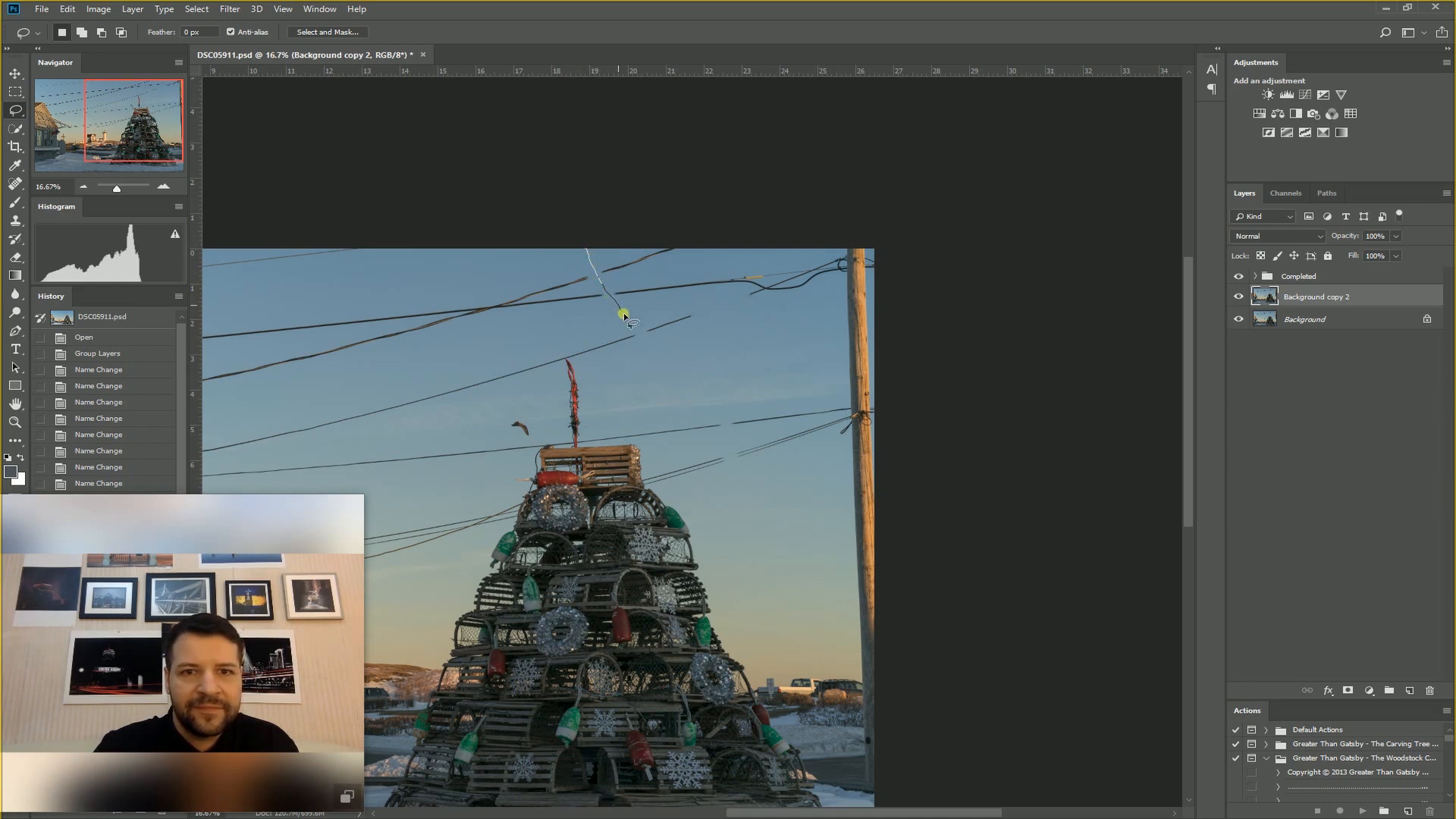
left_click_drag(675, 375, 723, 412)
mouse_move(743, 479)
left_mouse_down()
mouse_move(805, 642)
mouse_move(841, 674)
mouse_move(874, 673)
mouse_move(945, 486)
mouse_move(979, 230)
mouse_move(837, 194)
mouse_move(586, 187)
left_mouse_up()
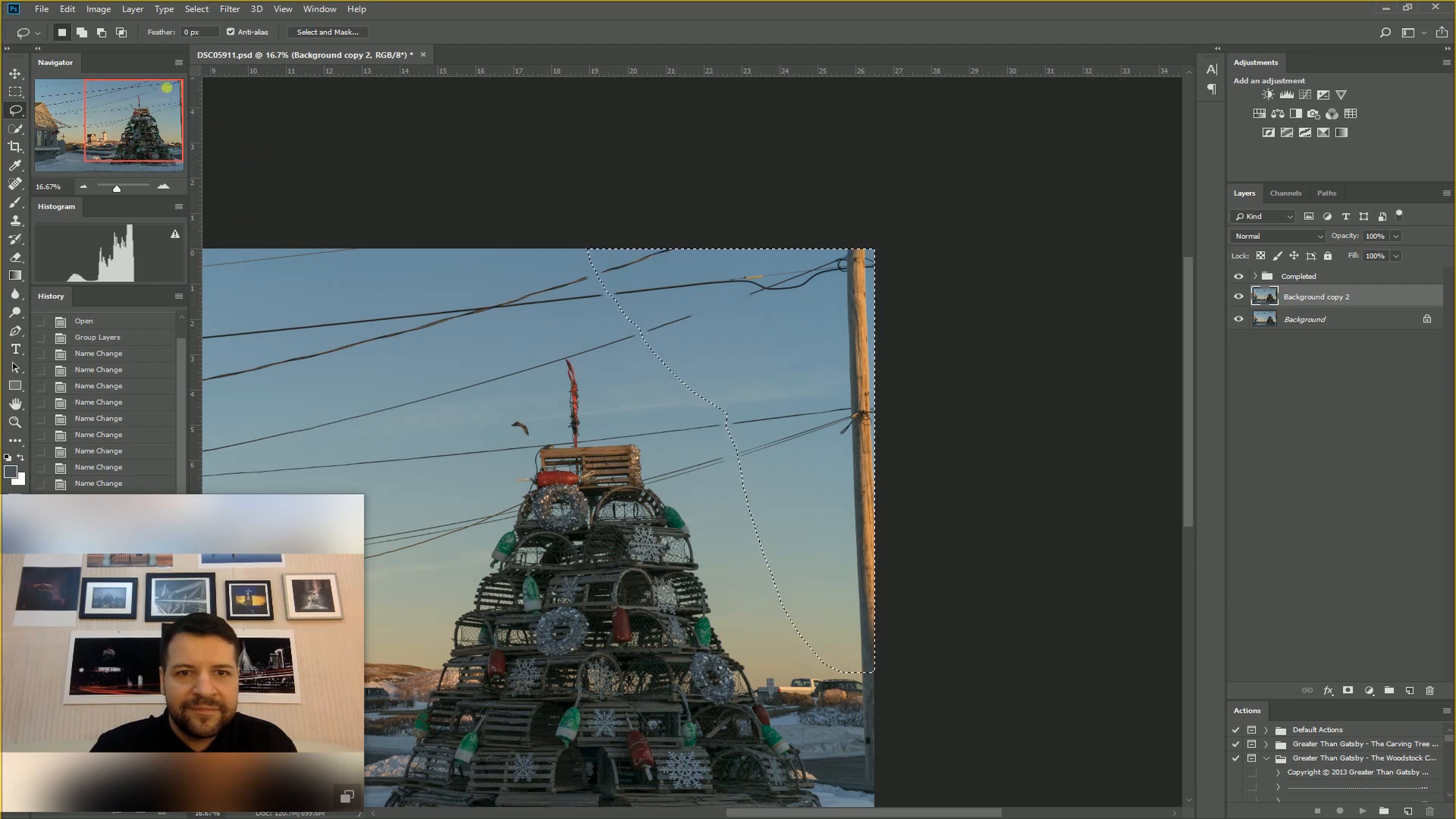
- Fill the pole selection with Content-Aware contents, using Color Adaptation, Normal mode and 100% opacity, and deselect it
left_click(75, 11)
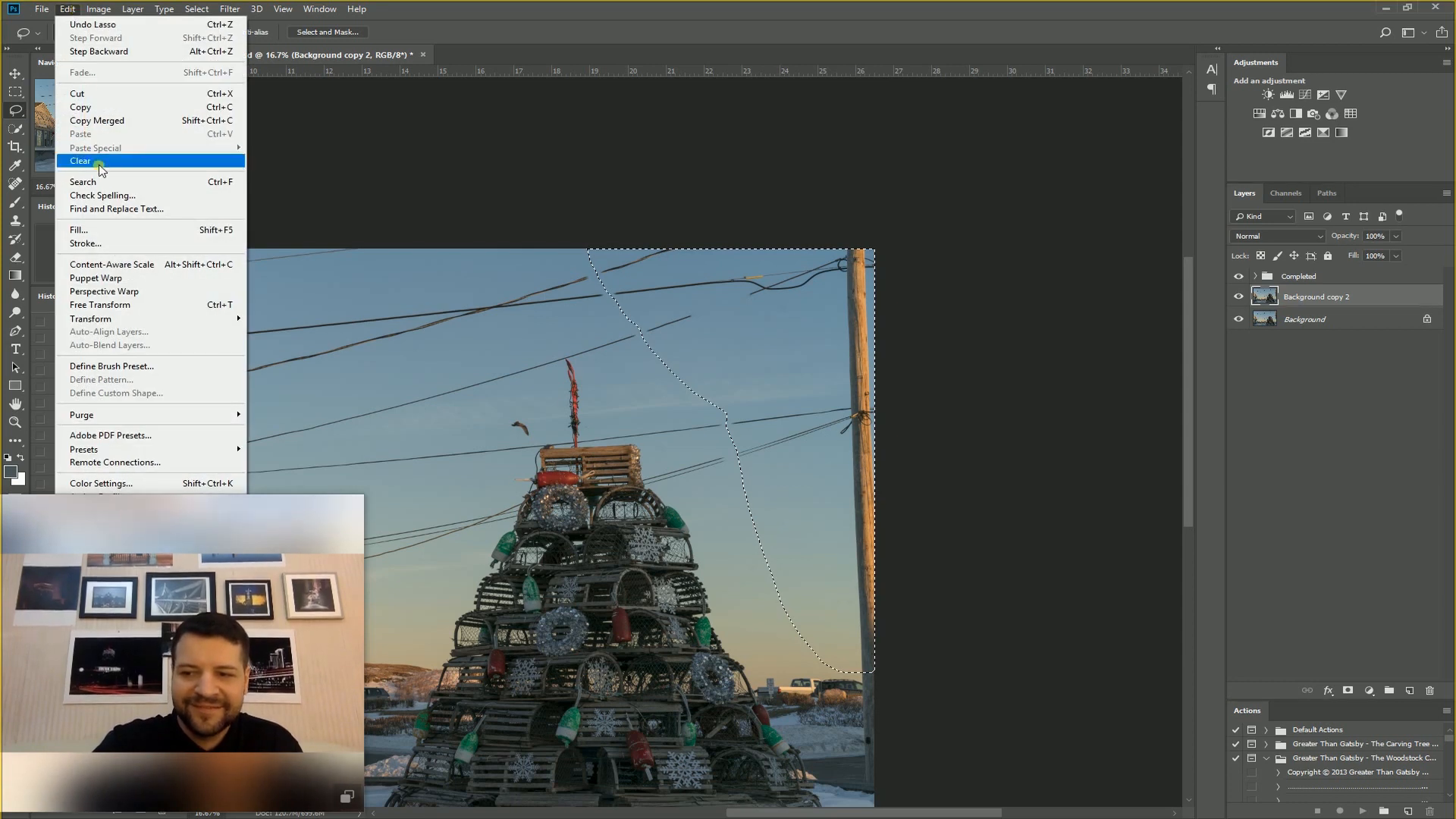
left_click(119, 229)
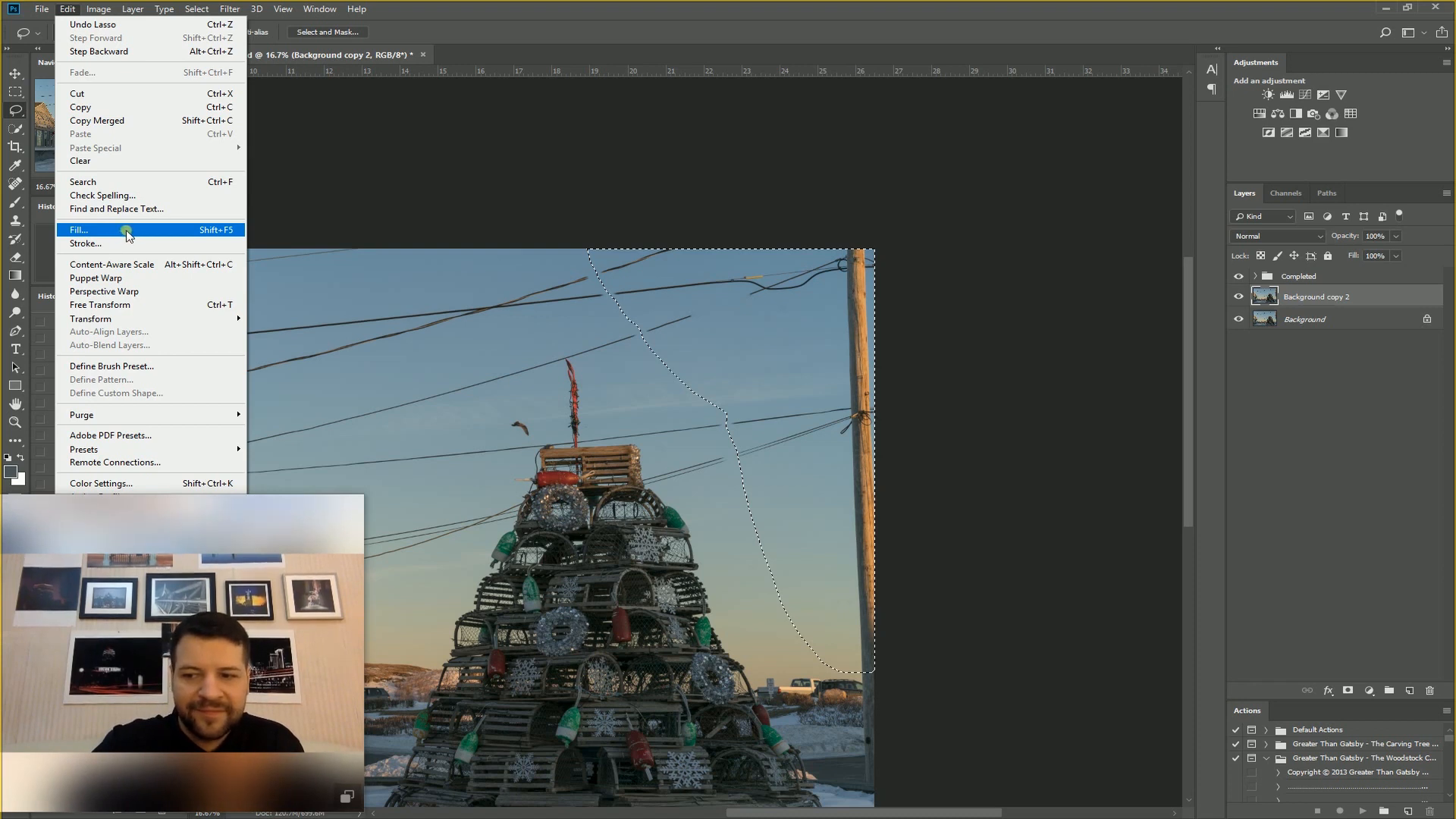
left_click_drag(880, 165, 999, 127)
left_click(1001, 155)
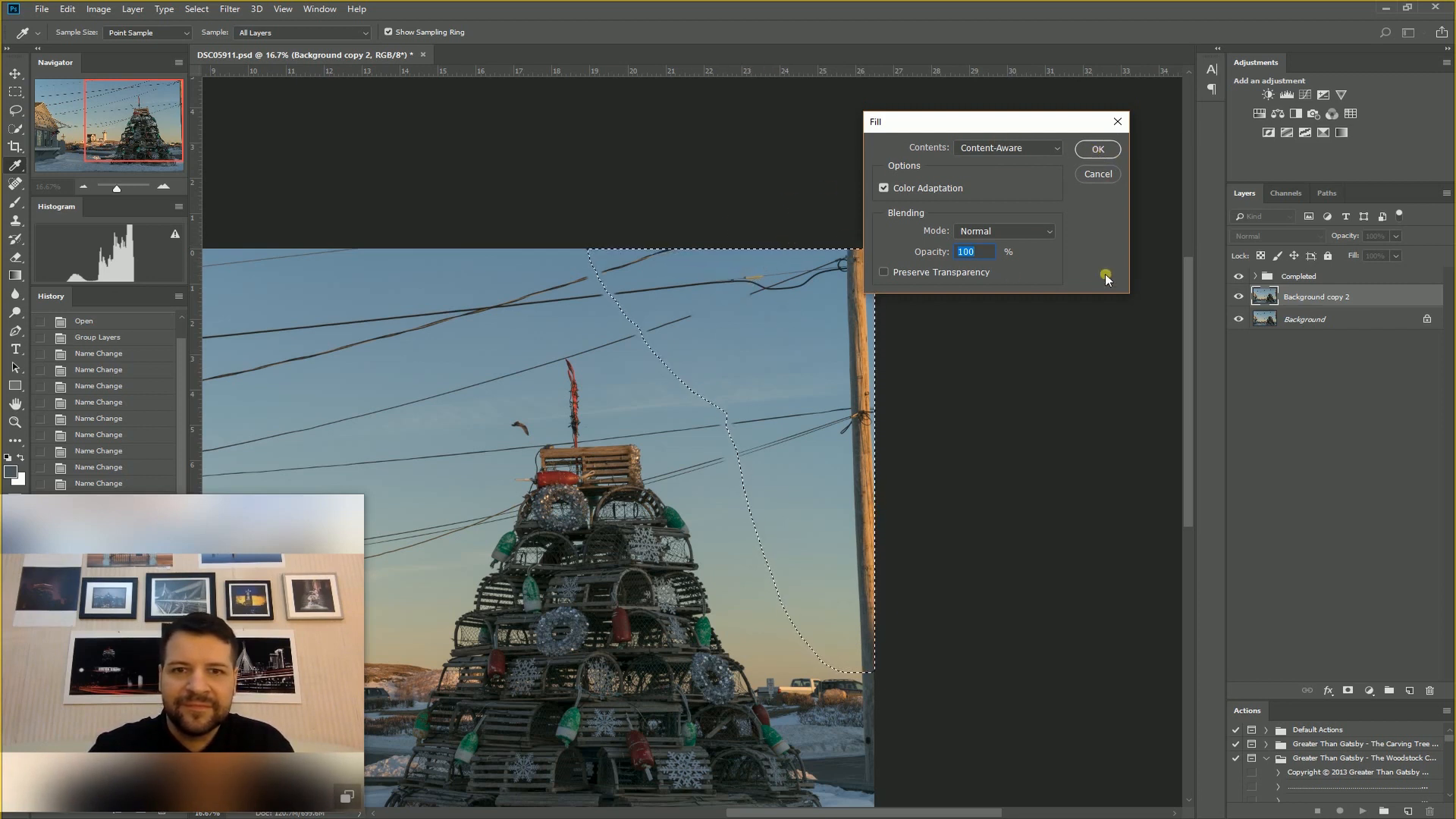
left_click(1100, 151)
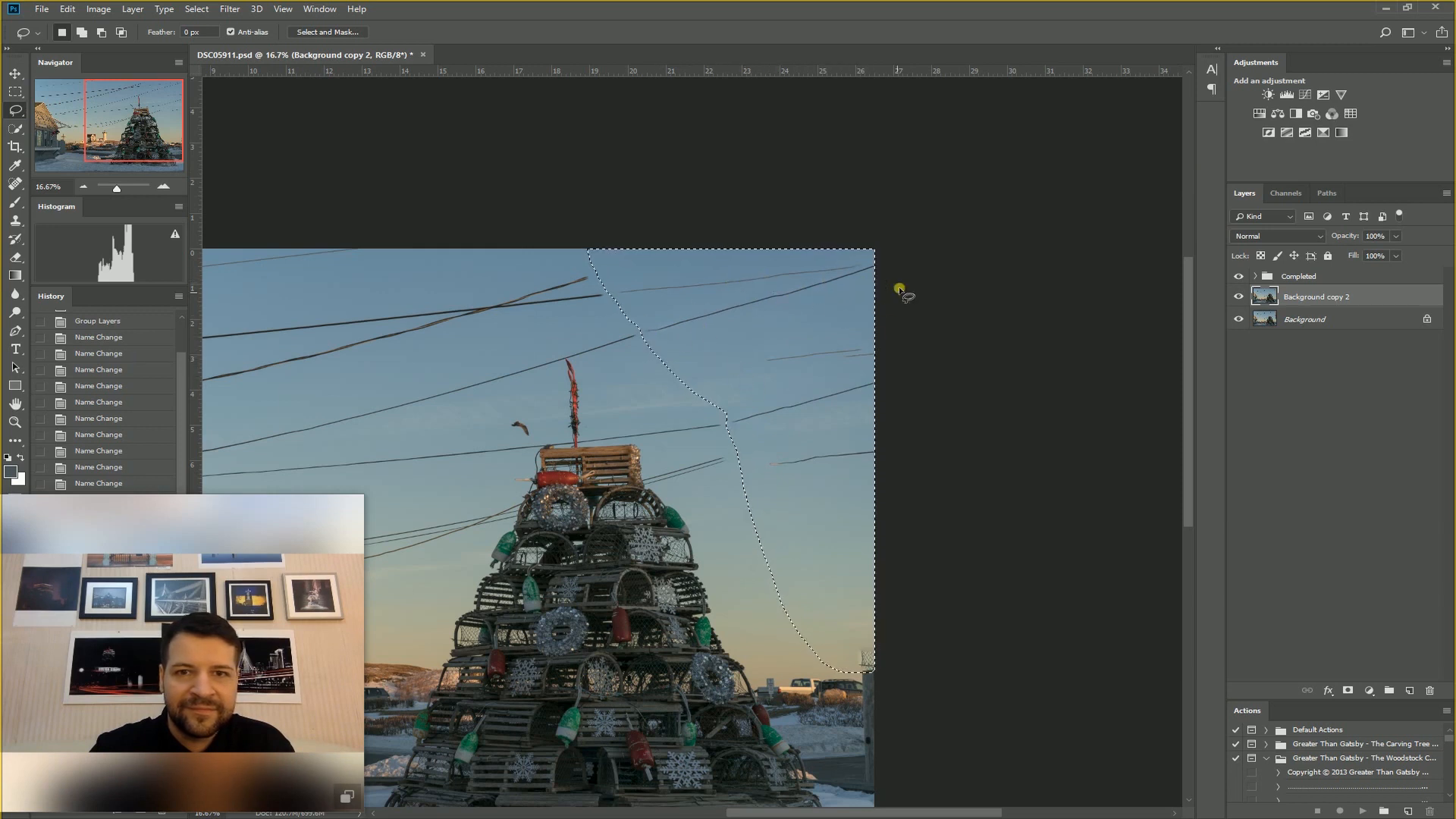
left_click(841, 219)
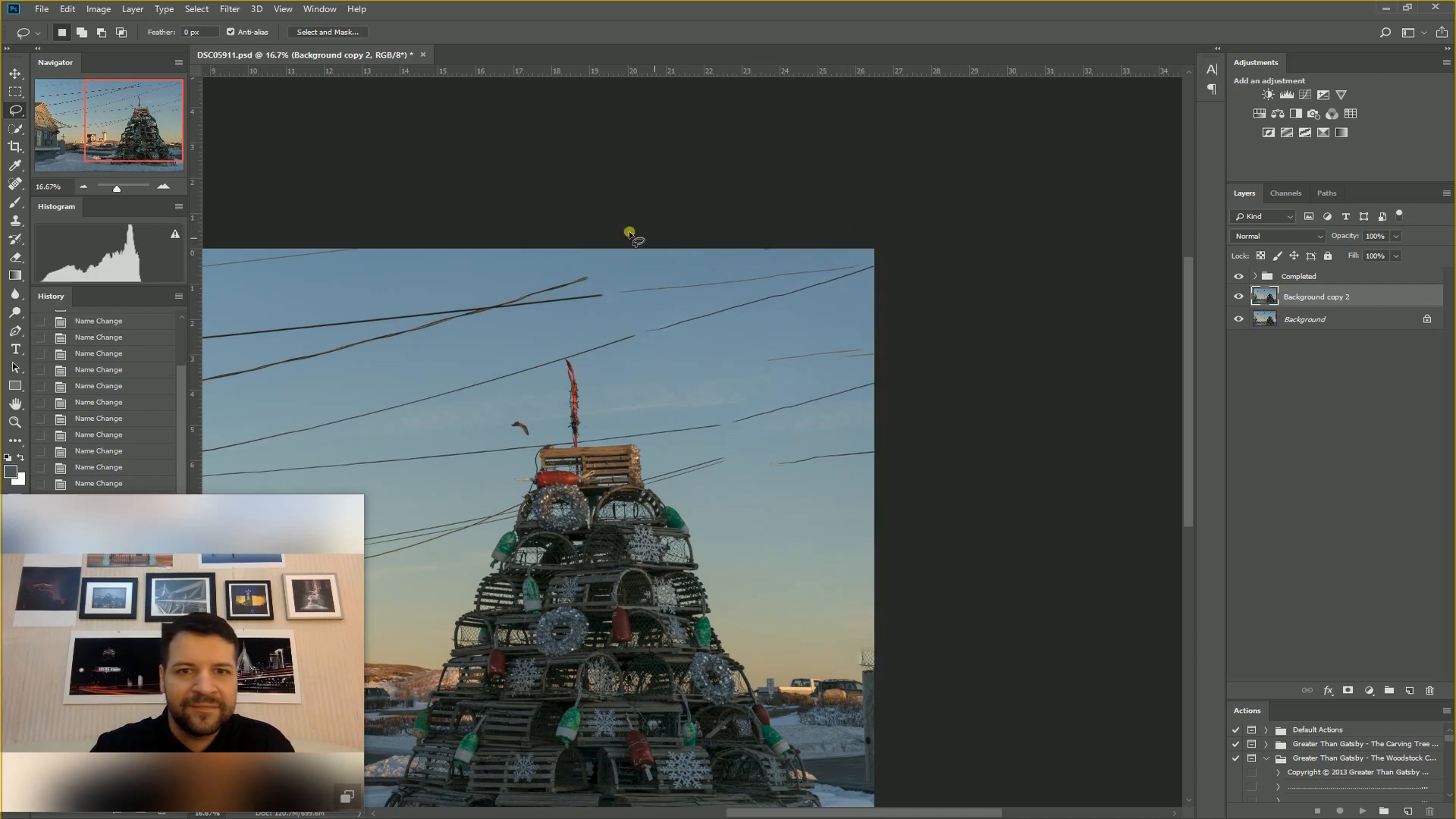
- Paint over the thin uppermost wire remnant beyond the trap tree with the Spot Healing Brush, set to Content-Aware and size 90
left_click(15, 186)
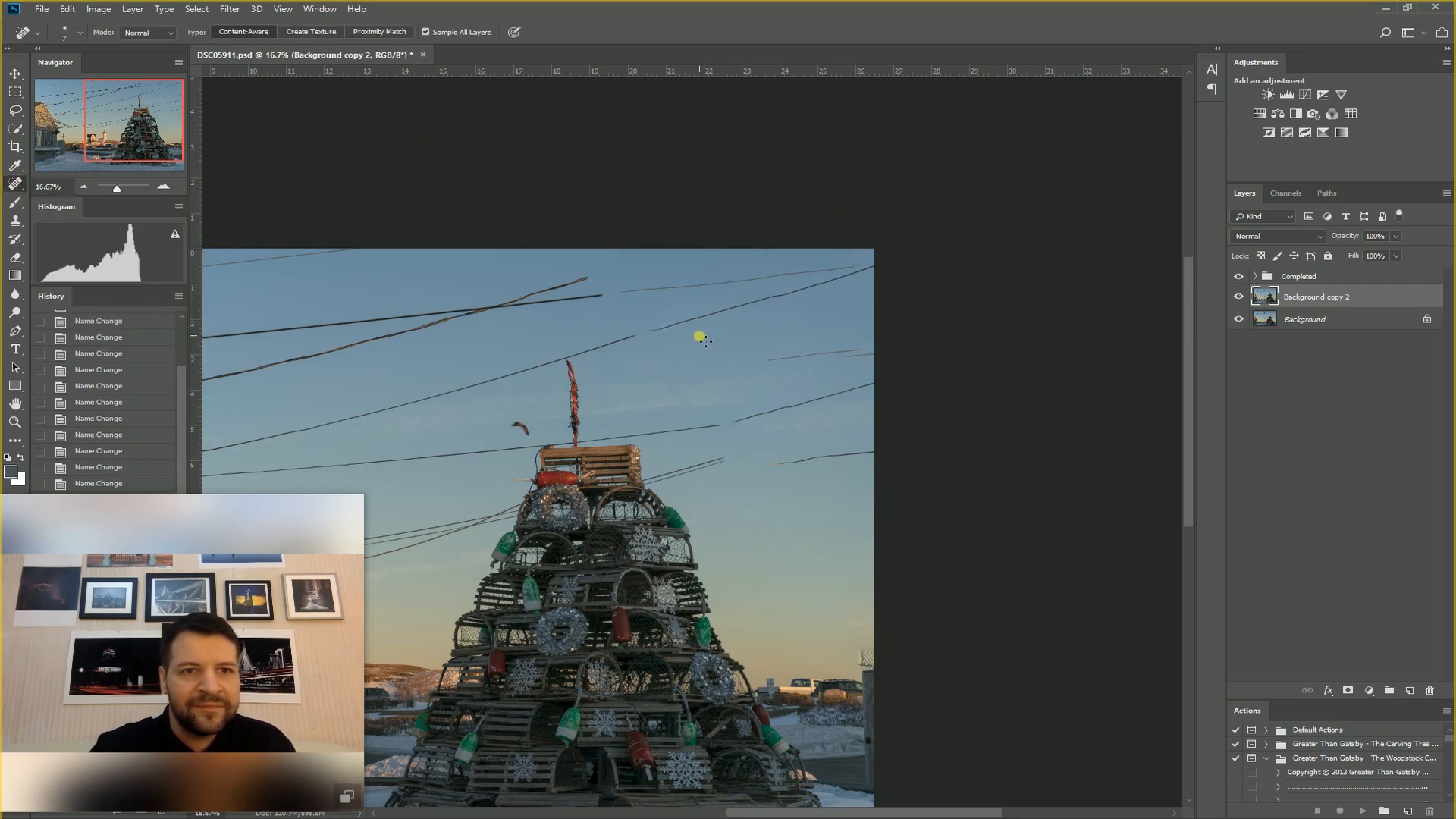
key("bracketright")
key("bracketright")
key("bracketright")
key("bracketright")
key("bracketright")
key("bracketright")
key("bracketright")
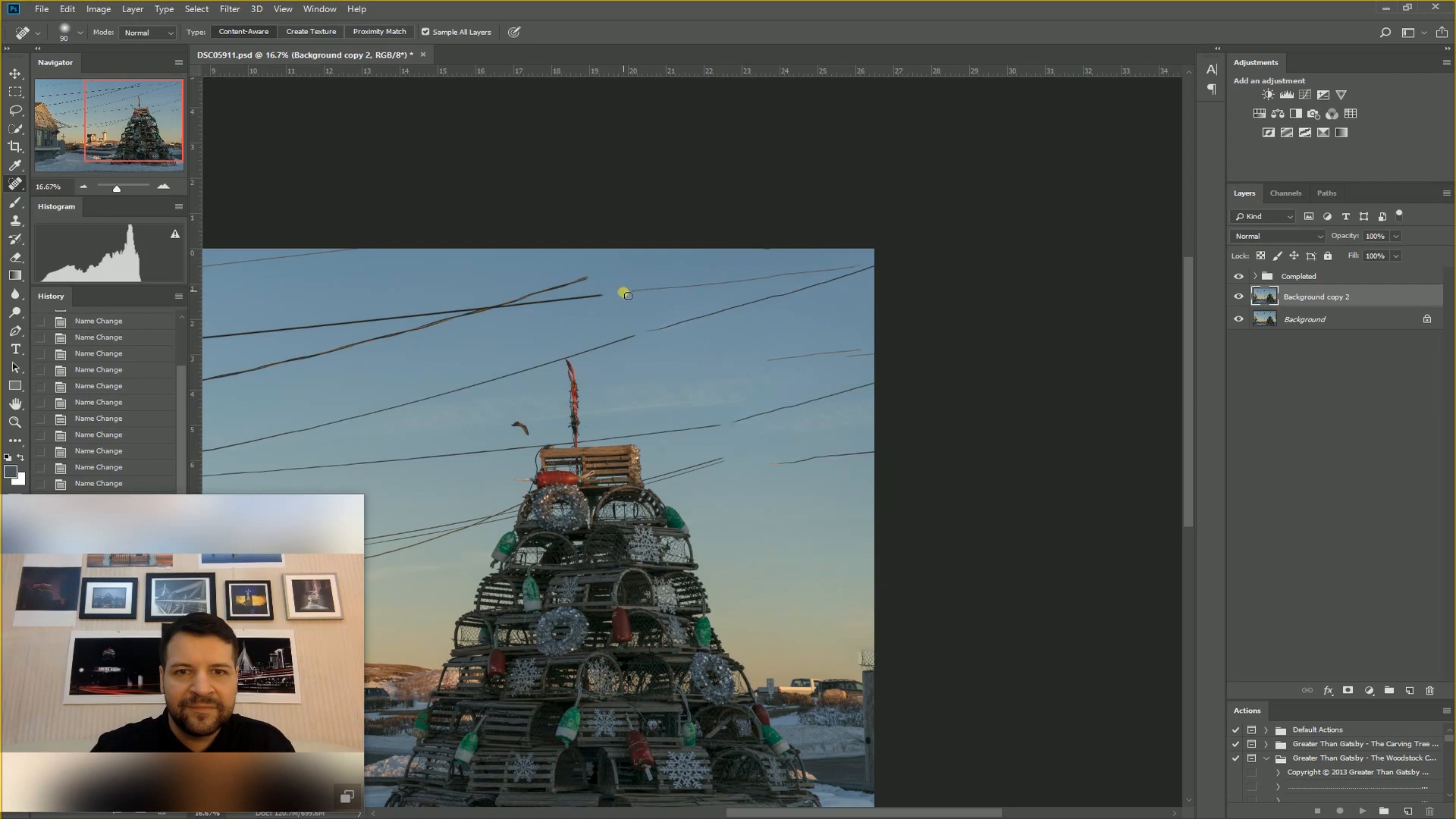
mouse_move(625, 295)
left_mouse_down()
mouse_move(861, 270)
mouse_move(761, 268)
mouse_move(824, 271)
left_mouse_up()
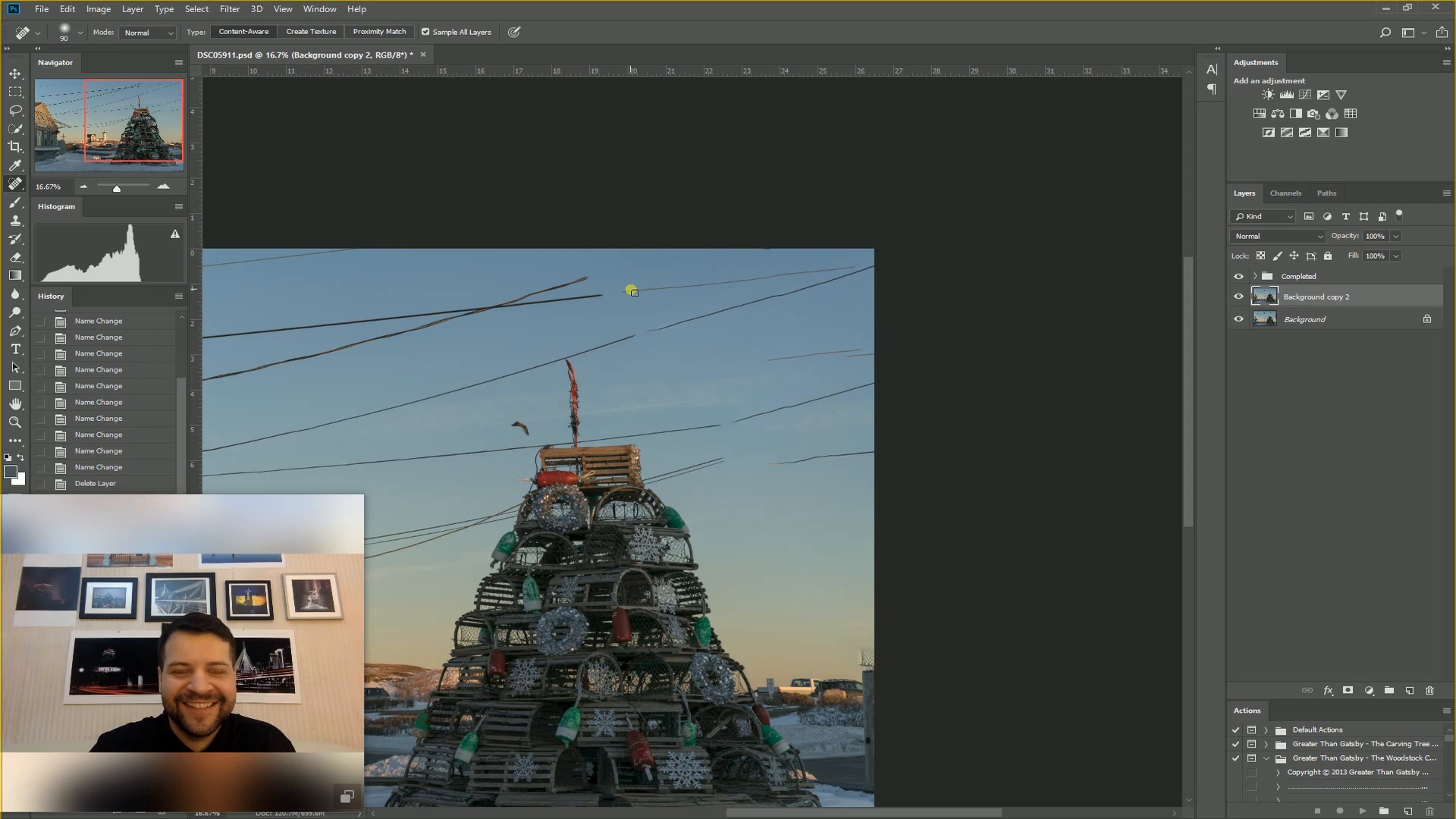
left_click(855, 269, "shift")
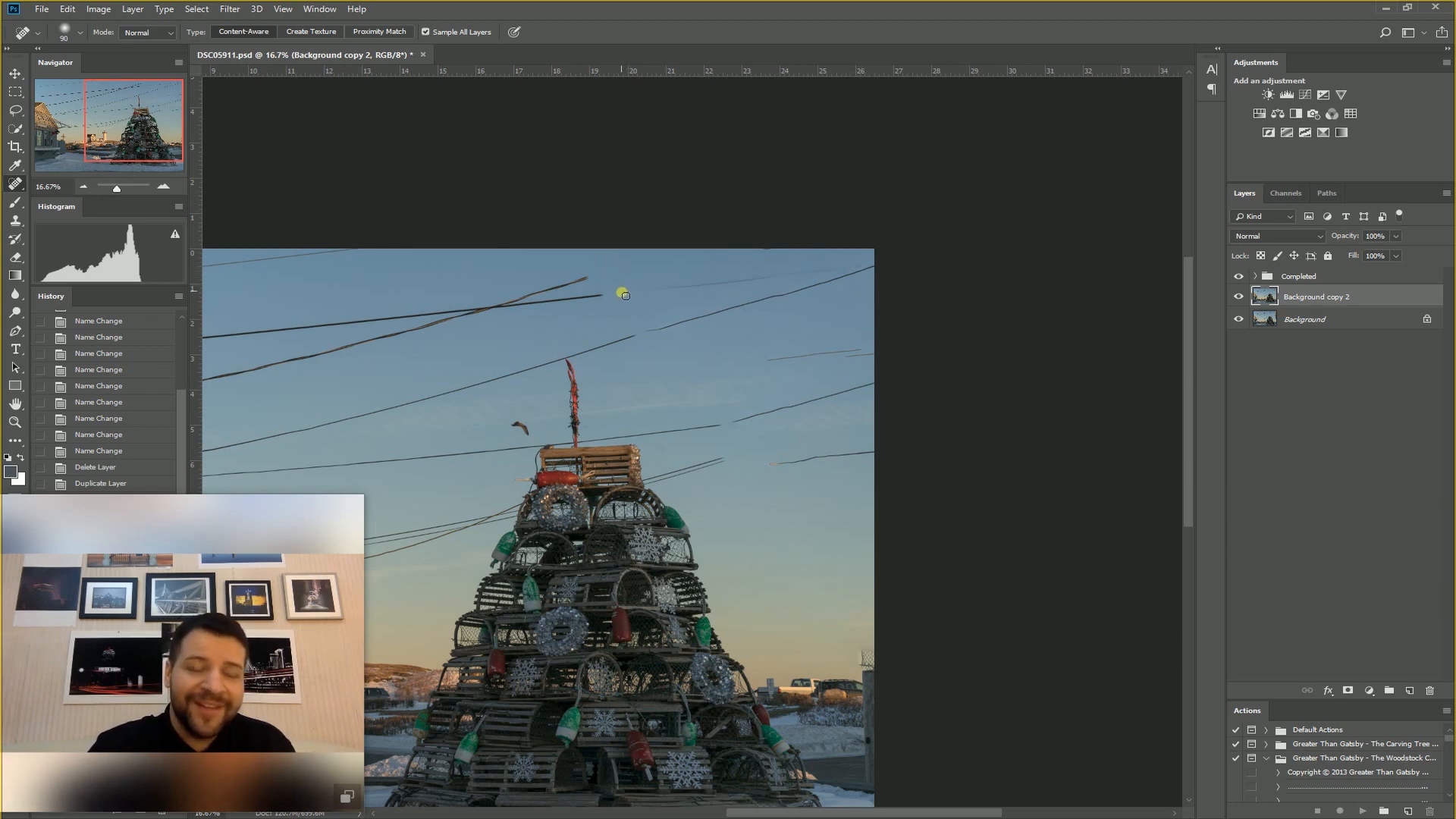
left_click(622, 293)
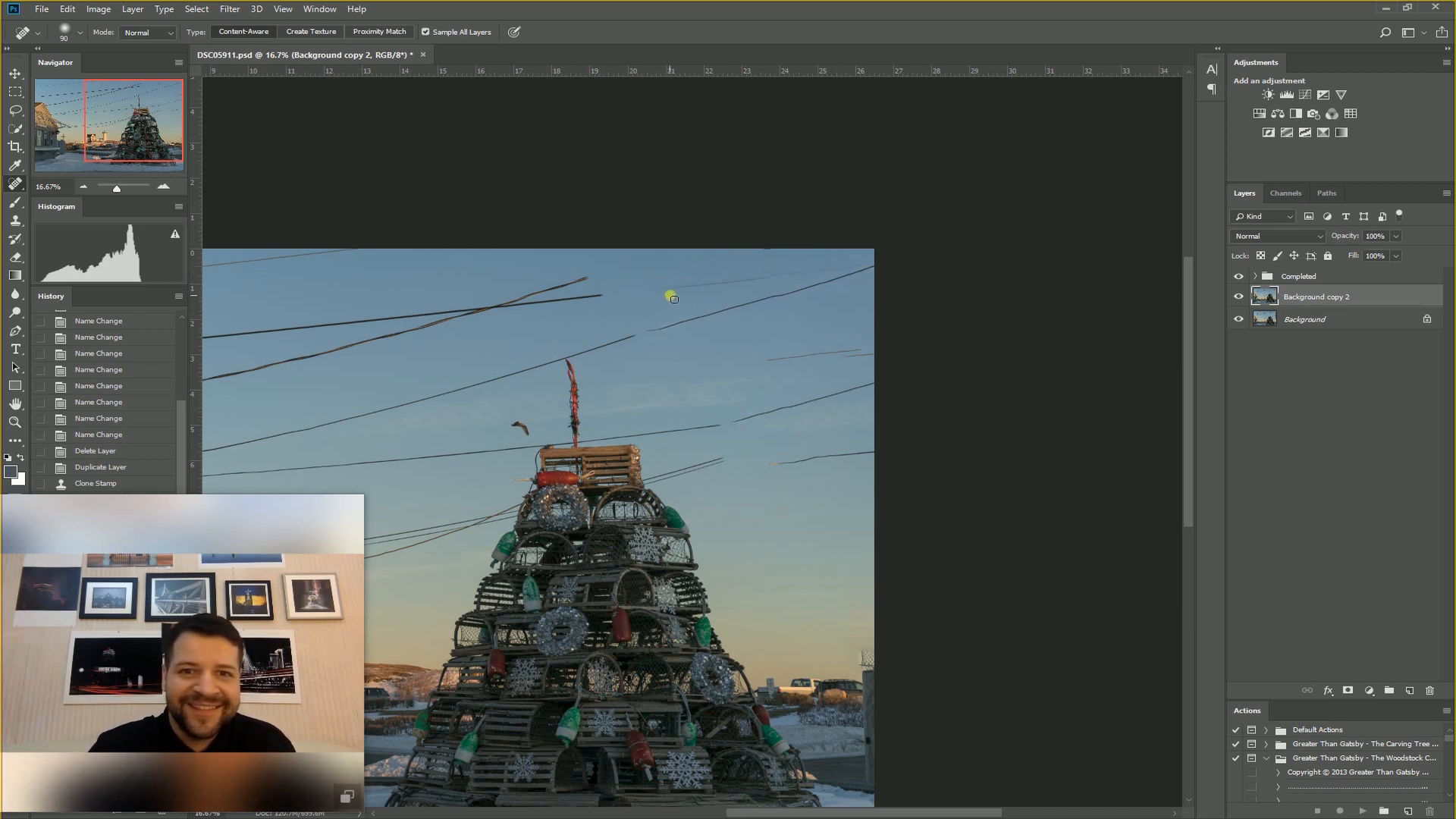
left_click(860, 269, "shift")
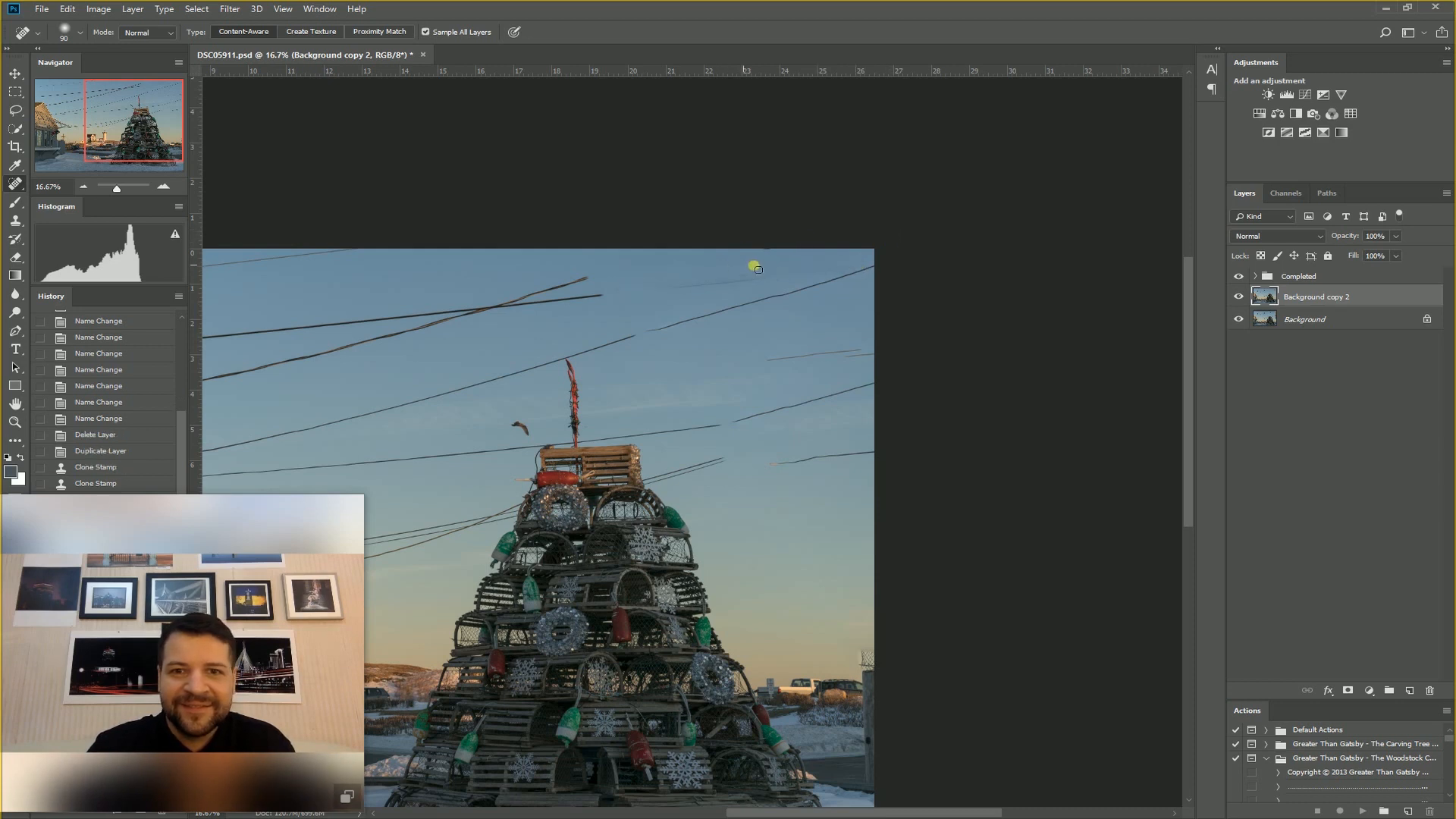
mouse_move(770, 282)
left_mouse_down()
mouse_move(679, 285)
mouse_move(737, 284)
mouse_move(683, 286)
left_mouse_up()
left_click(733, 277)
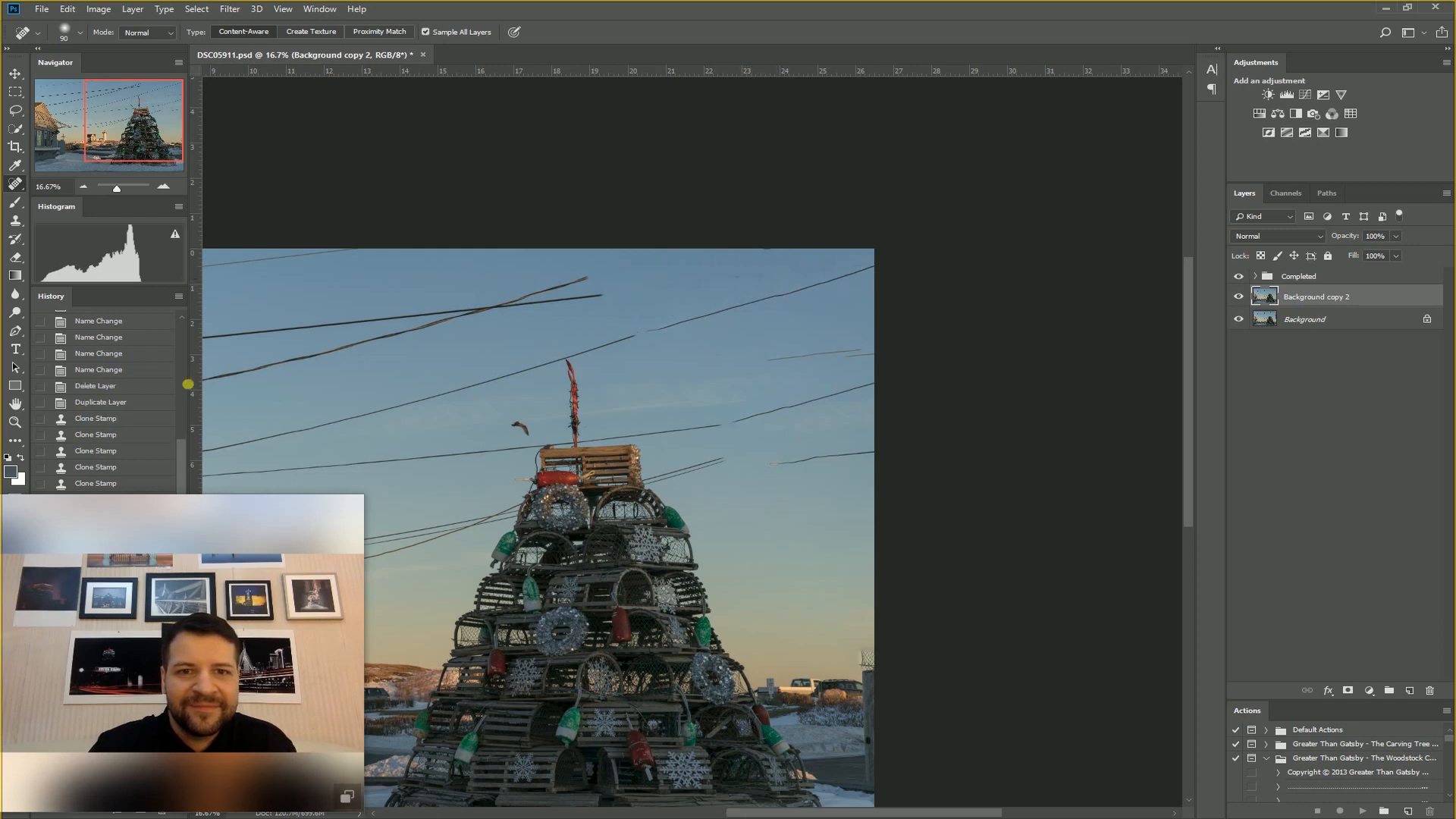
- Revert the photo to the Deselect history state, discarding all the Spot Healing Brush strokes
left_click_drag(230, 499, 1183, 382)
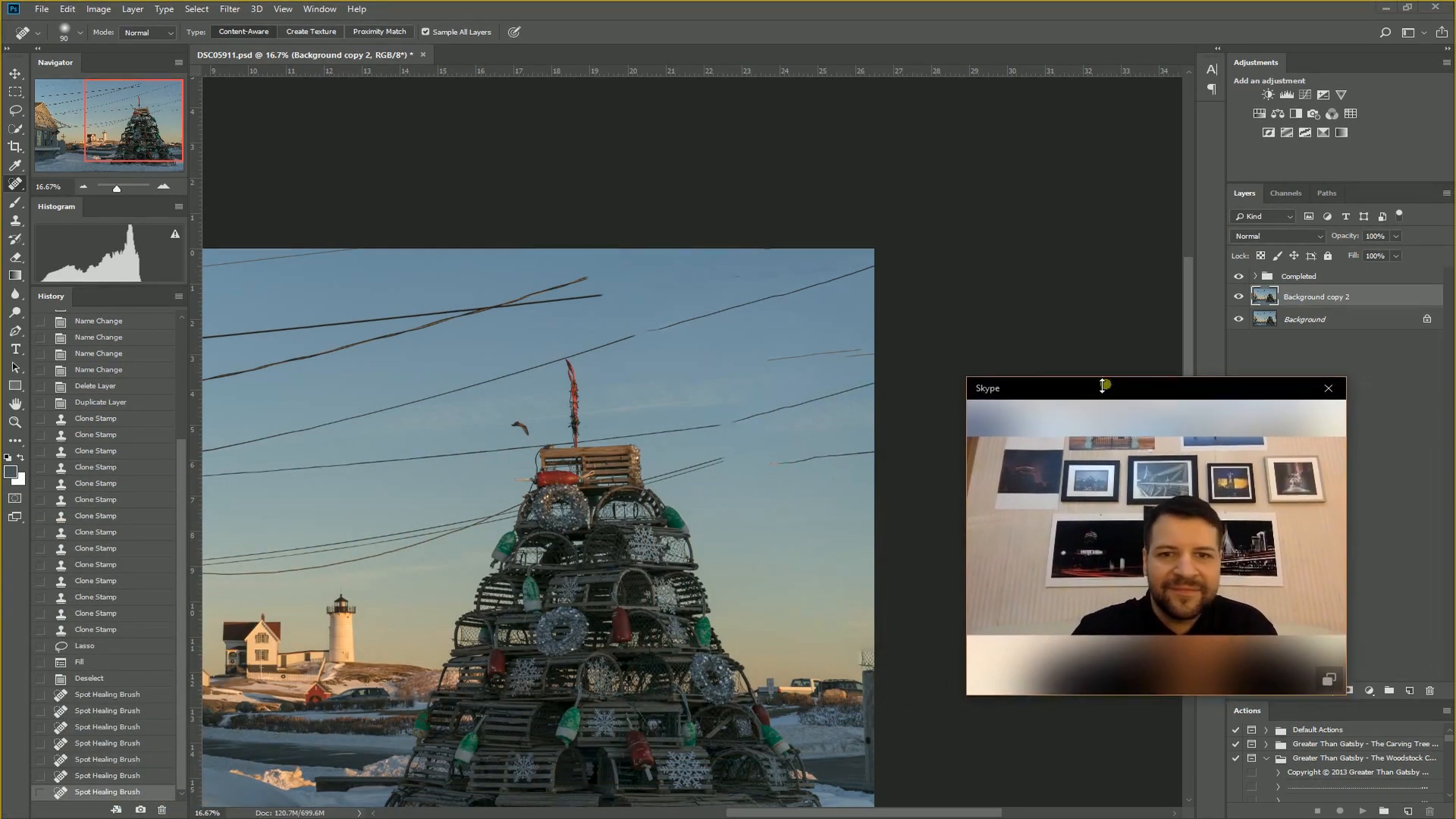
left_click(108, 679)
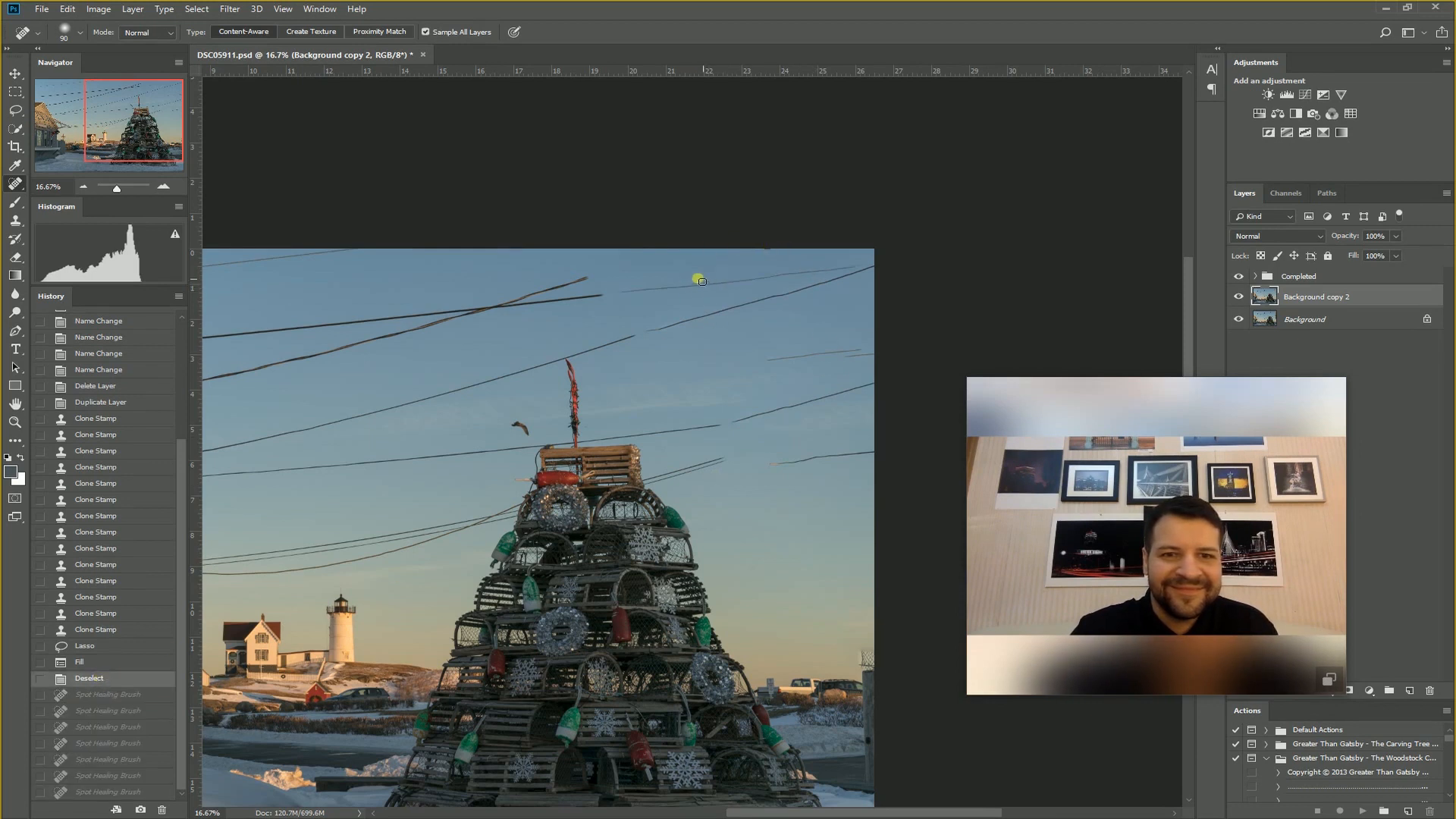
- Heal away the lowest wire remnant at the photo's outer edge with the Healing Brush at size 100, using sampled sky
left_click(21, 191)
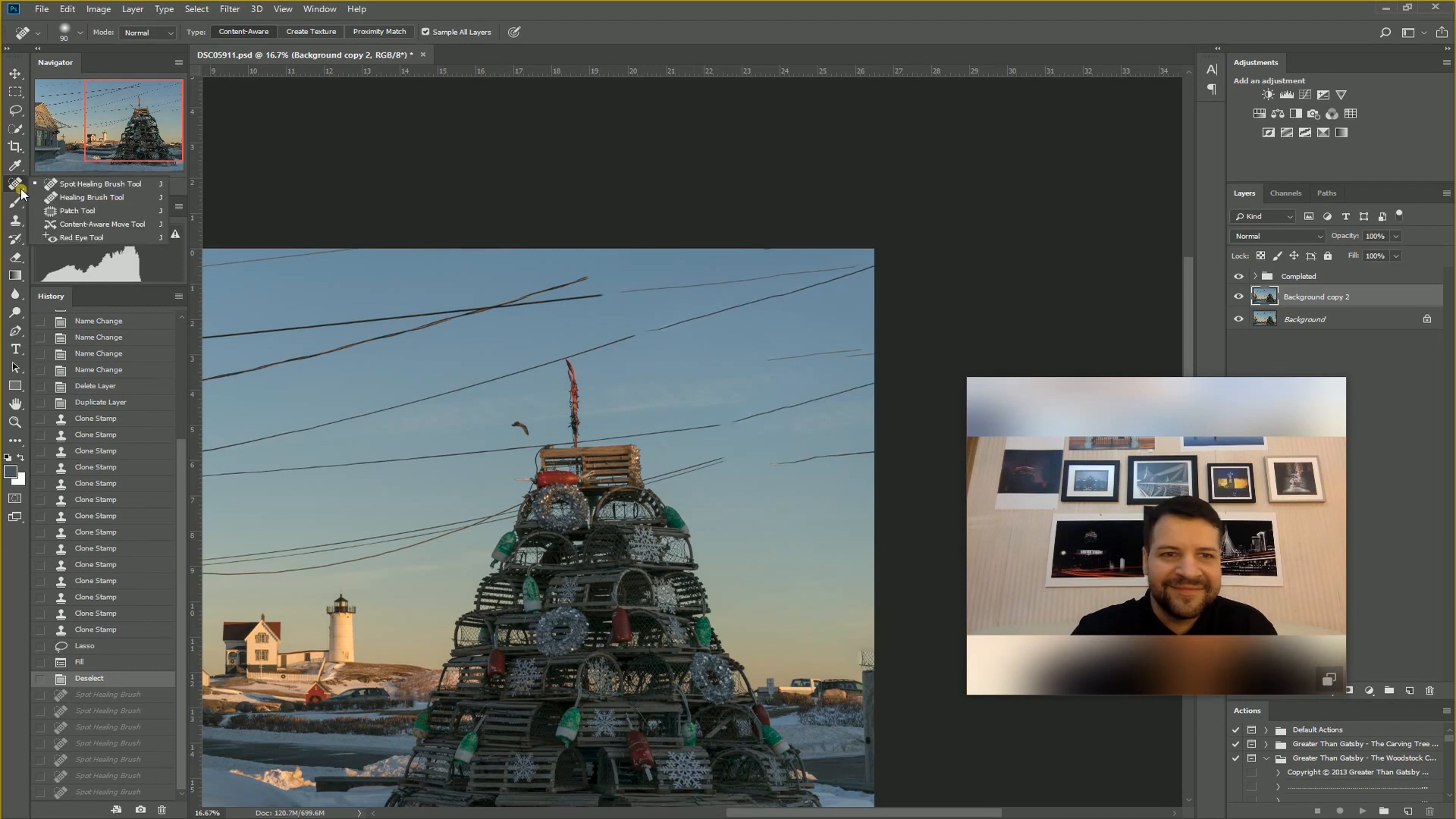
left_click(97, 195)
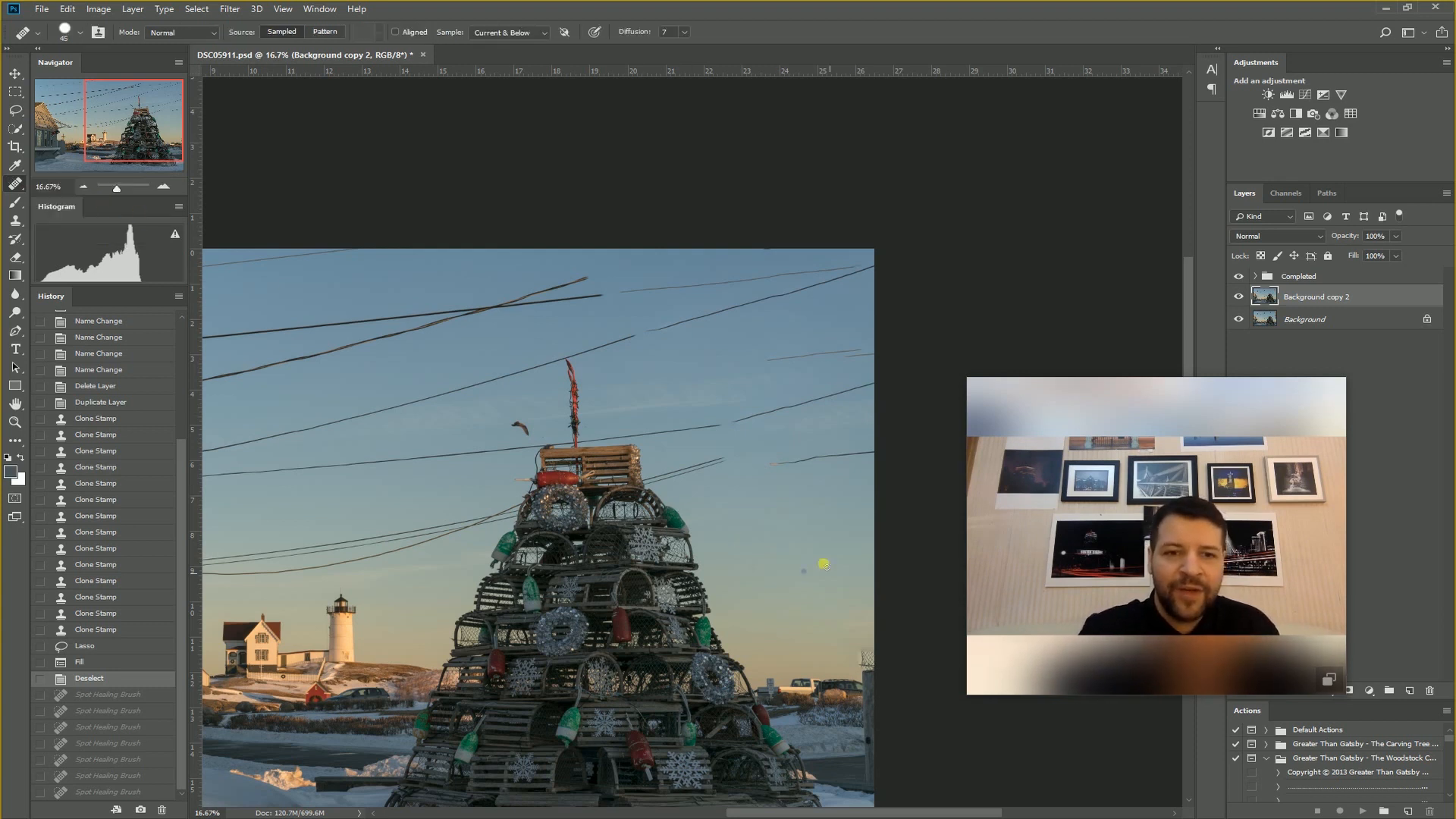
key("bracketright")
key("bracketright")
key("bracketright")
key("bracketright")
key("bracketright")
key("bracketright")
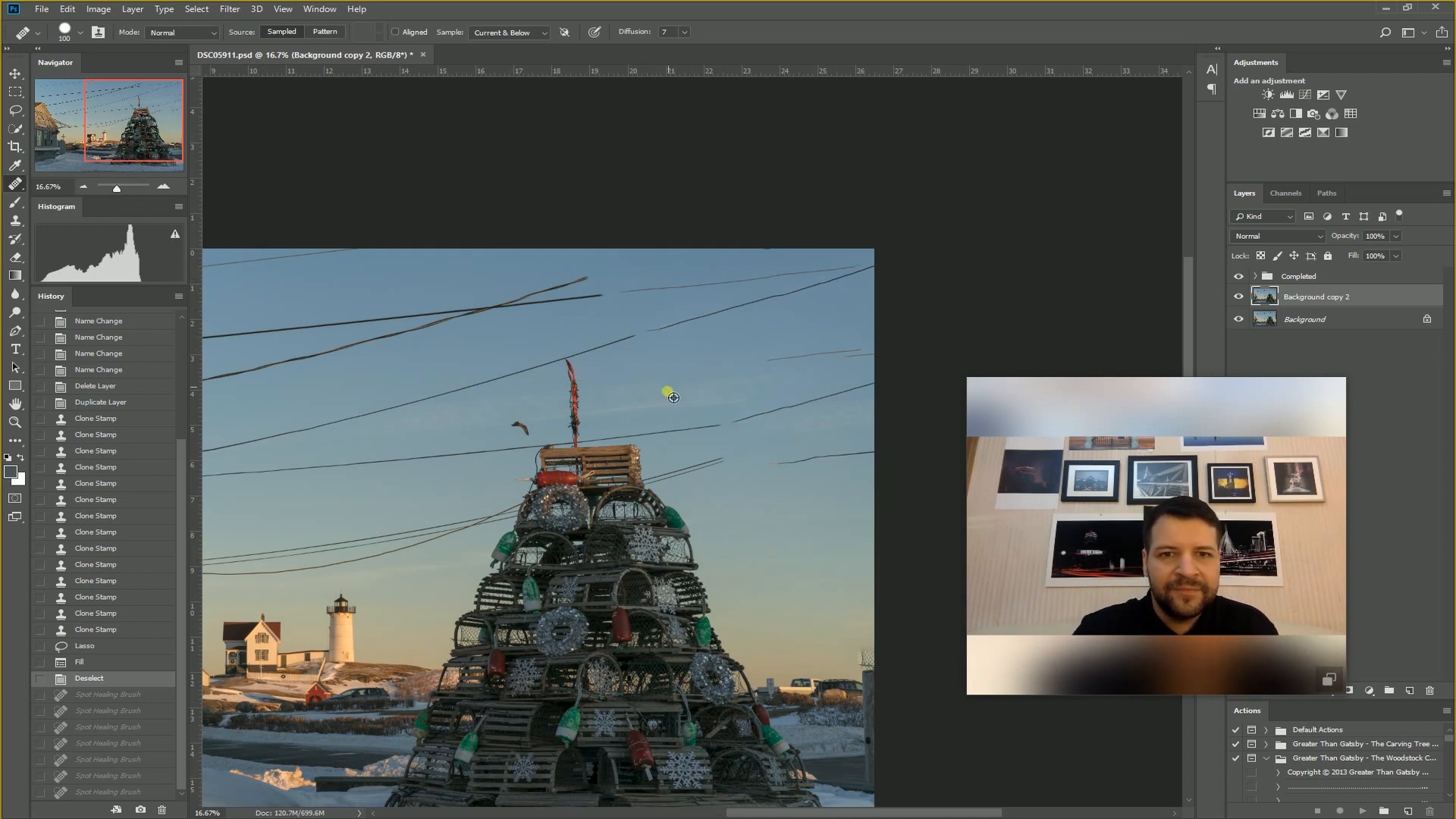
left_click(781, 472)
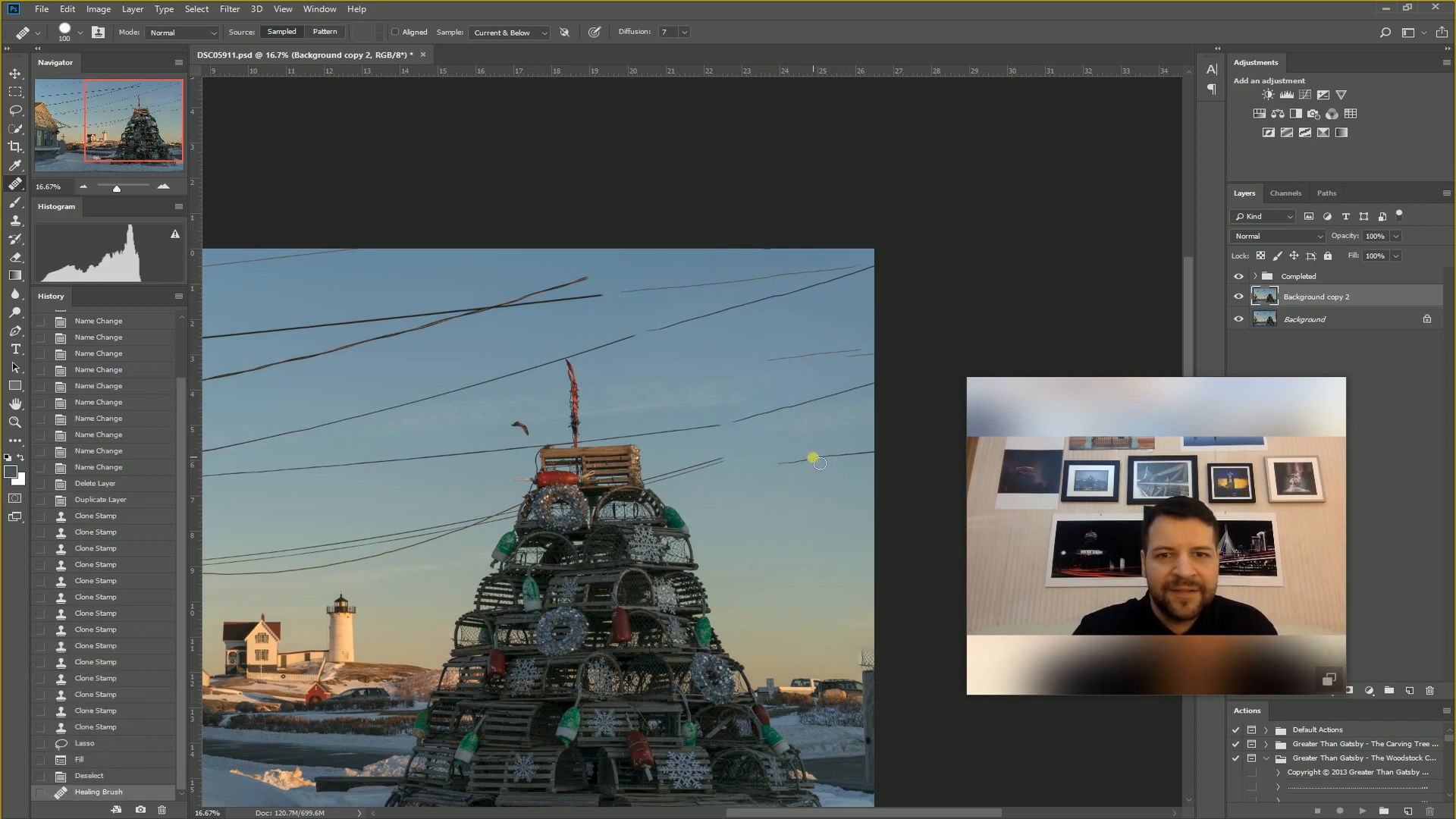
left_click_drag(781, 458, 873, 455)
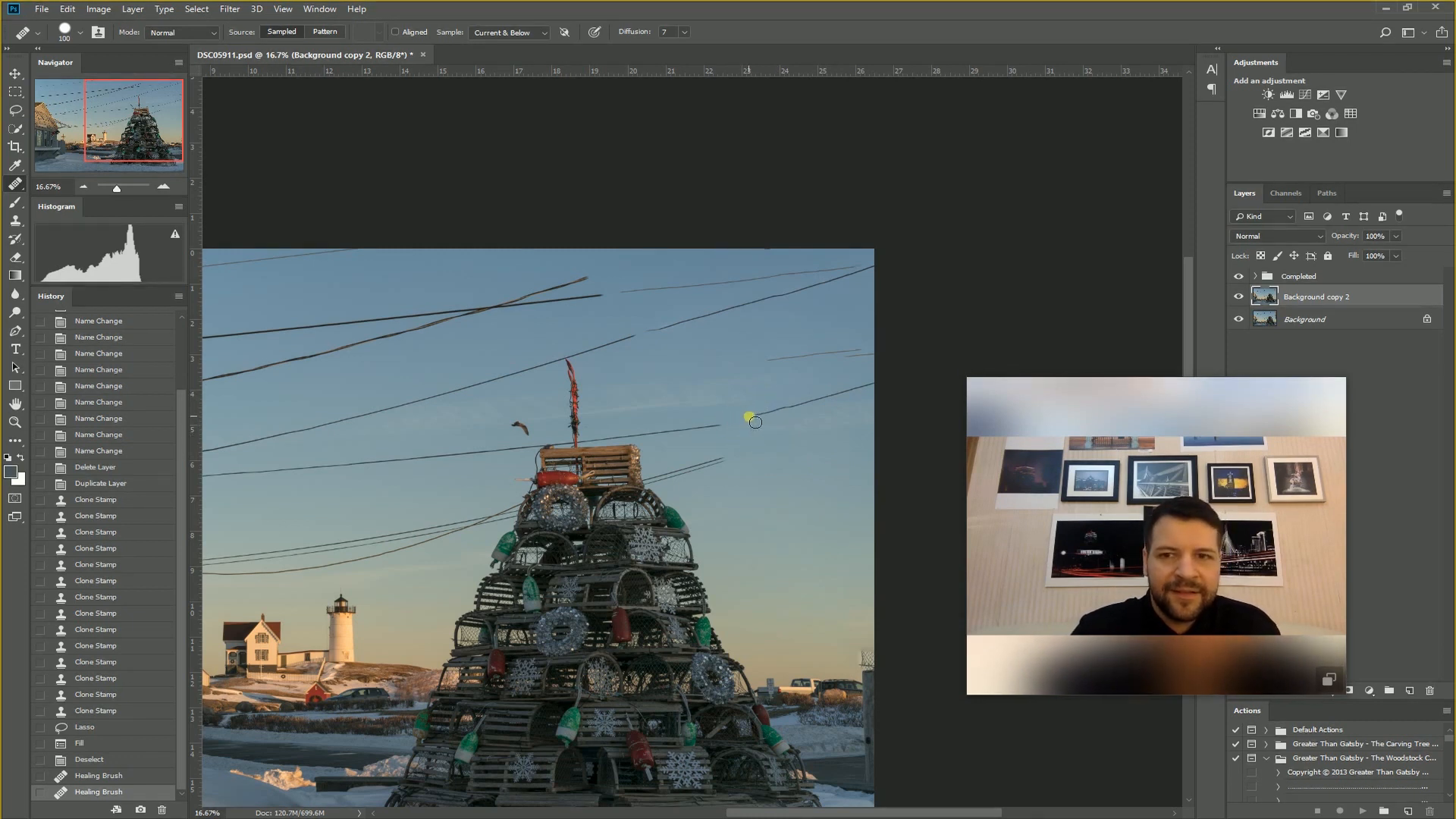
- Heal the next wire remnant up along the photo's outer edge and the short faint one above it with sampled sky
left_click(753, 415)
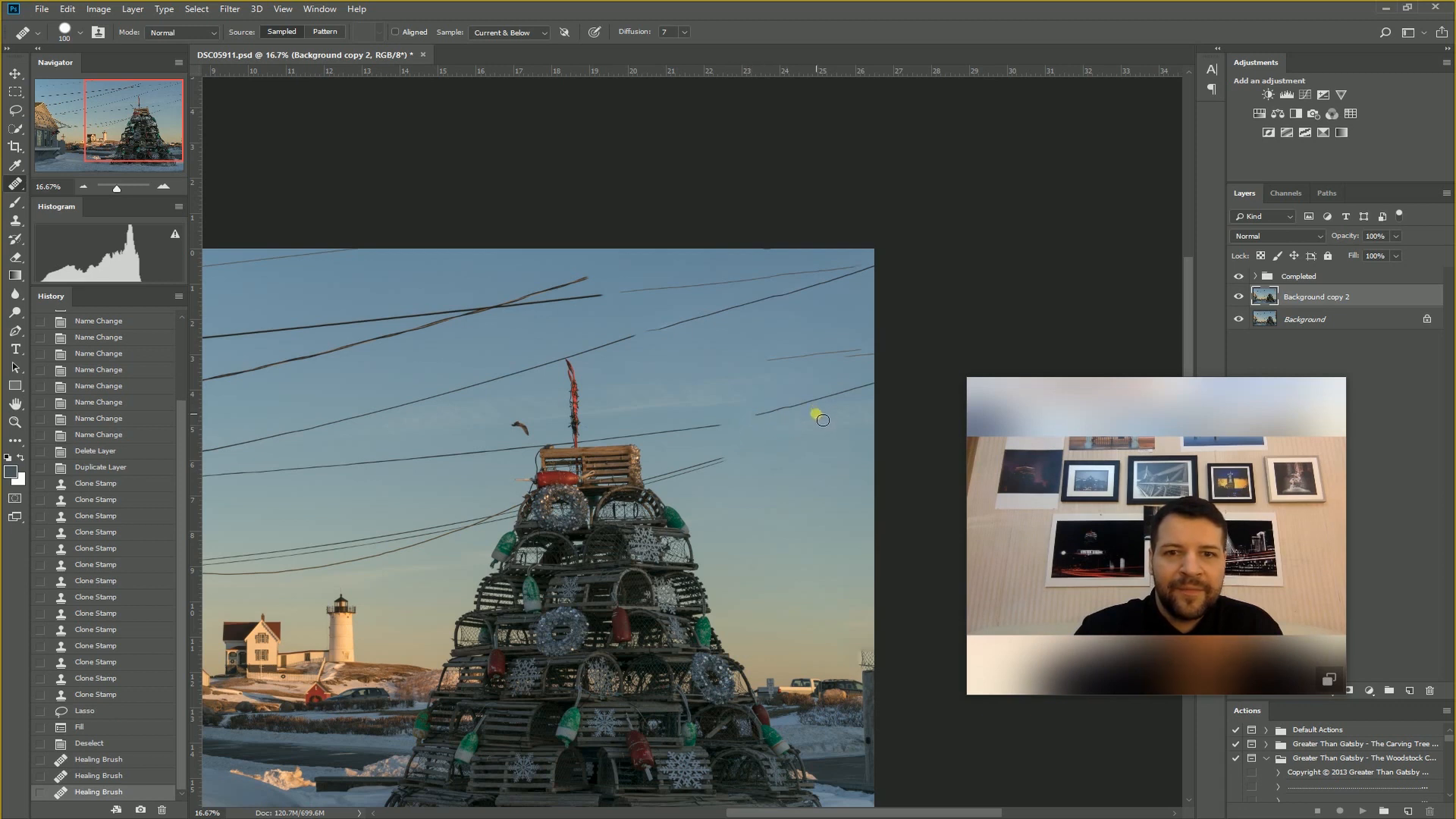
left_click(872, 387, "shift")
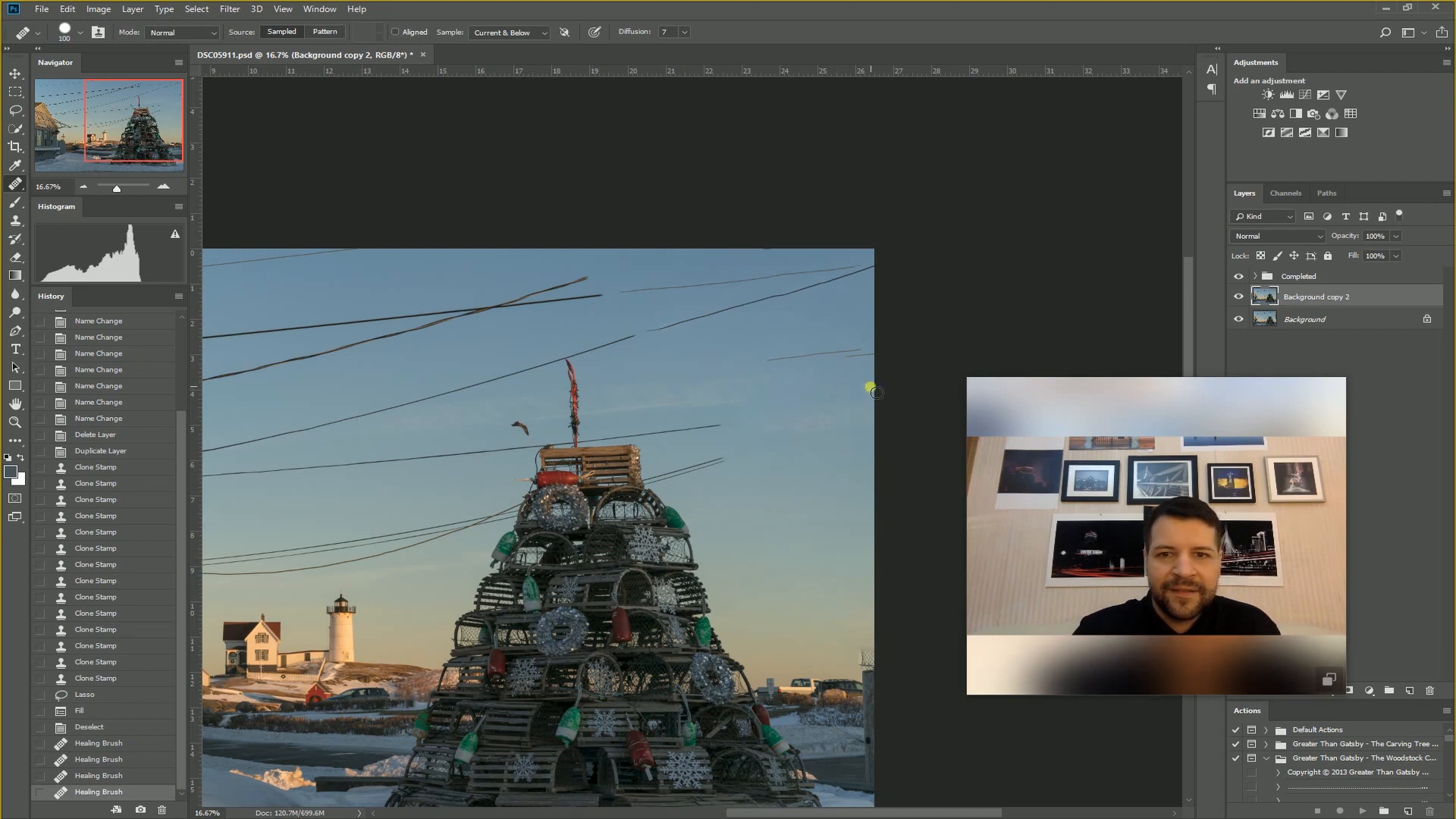
left_click(872, 396)
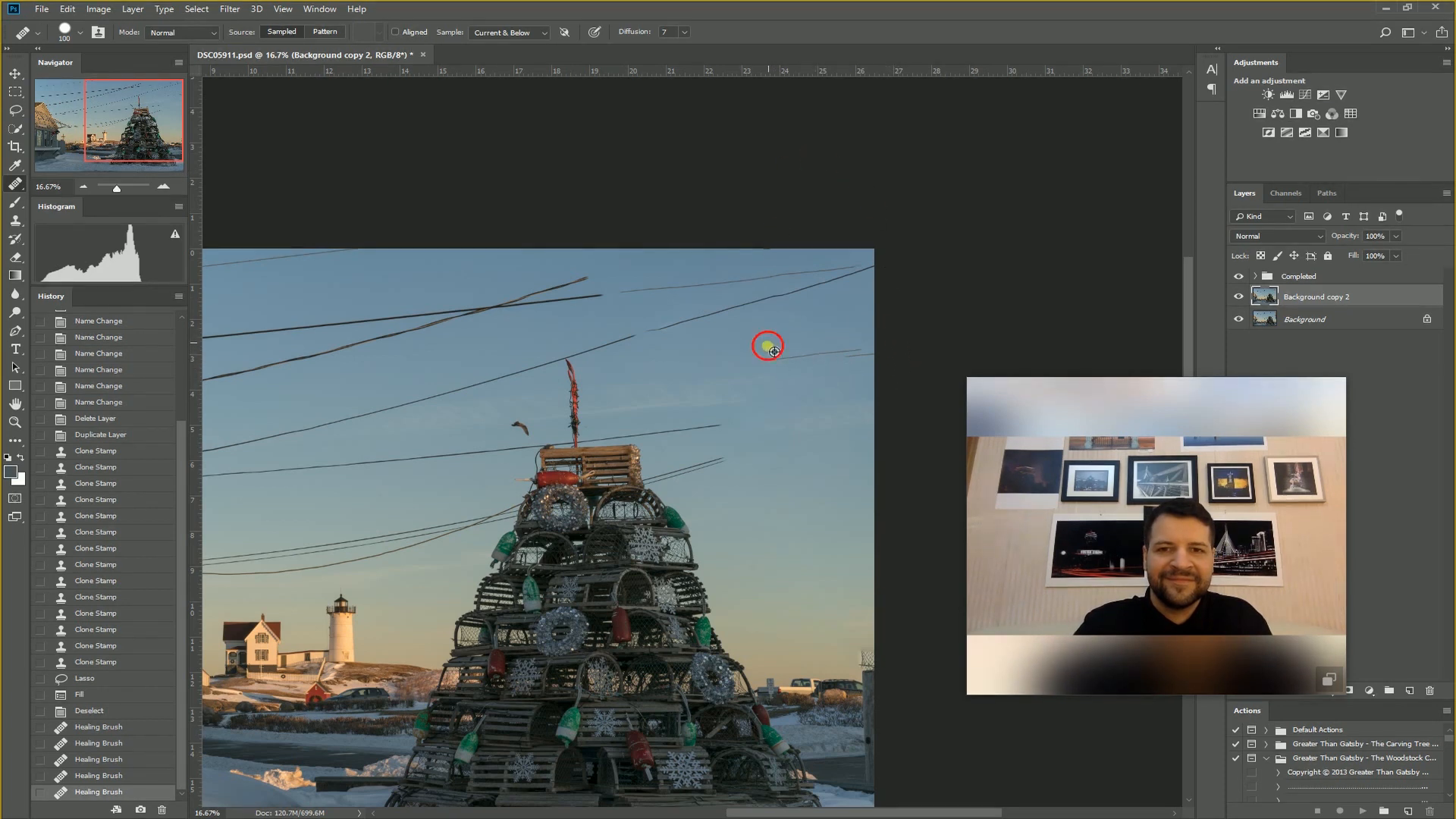
mouse_move(773, 364)
left_mouse_down()
mouse_move(870, 354)
mouse_move(863, 402)
mouse_move(862, 347)
left_mouse_up()
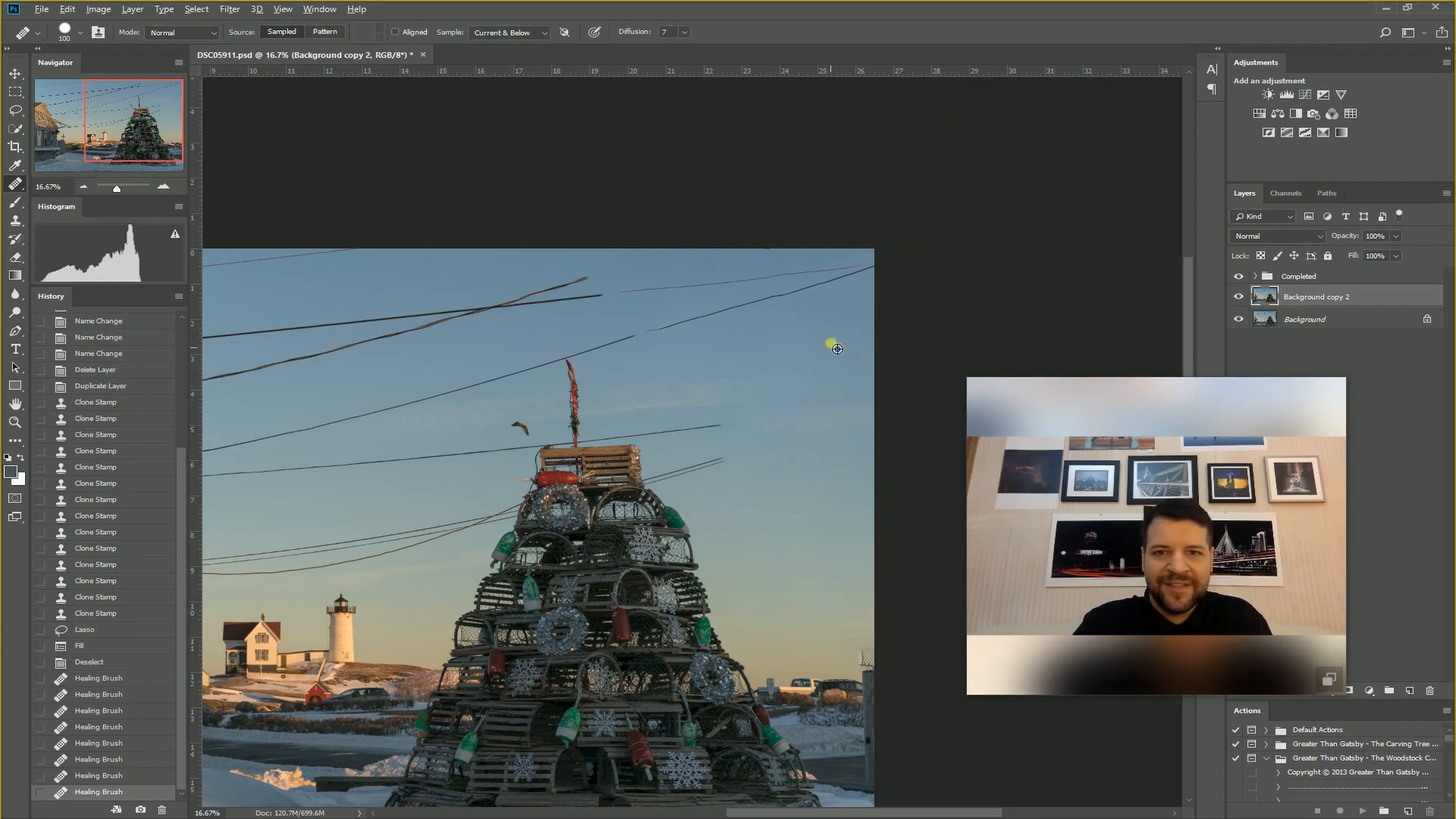
left_click(859, 363)
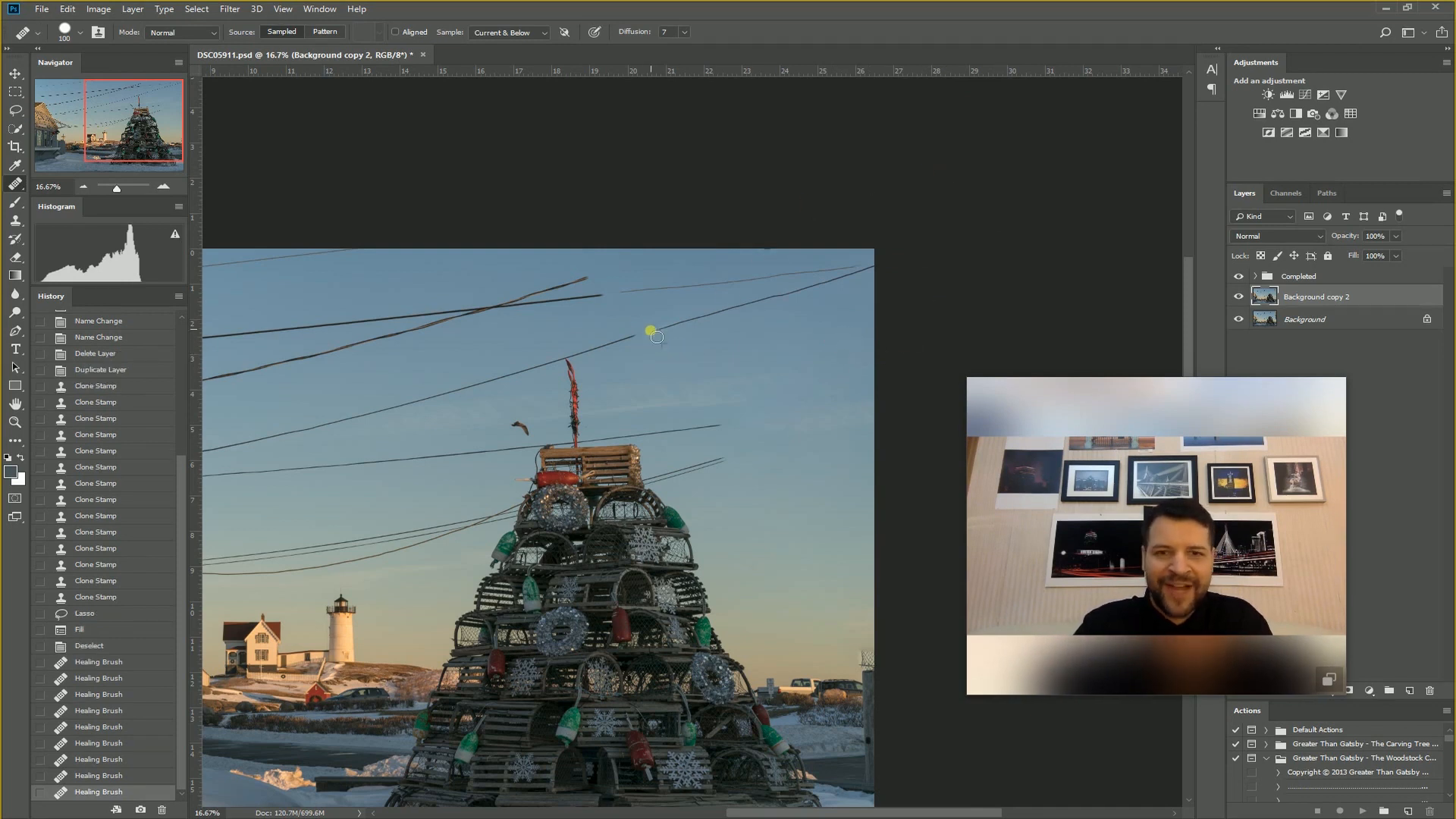
- Heal the long diagonal wire and the thin uppermost wire in the sky between the cloned gaps and the photo's outer edge
mouse_move(690, 328)
left_mouse_down()
mouse_move(858, 283)
mouse_move(849, 305)
mouse_move(879, 273)
mouse_move(848, 276)
left_mouse_up()
mouse_move(662, 299)
left_mouse_down()
mouse_move(627, 308)
mouse_move(621, 294)
mouse_move(832, 267)
mouse_move(868, 276)
mouse_move(758, 266)
left_mouse_up()
left_click(761, 251)
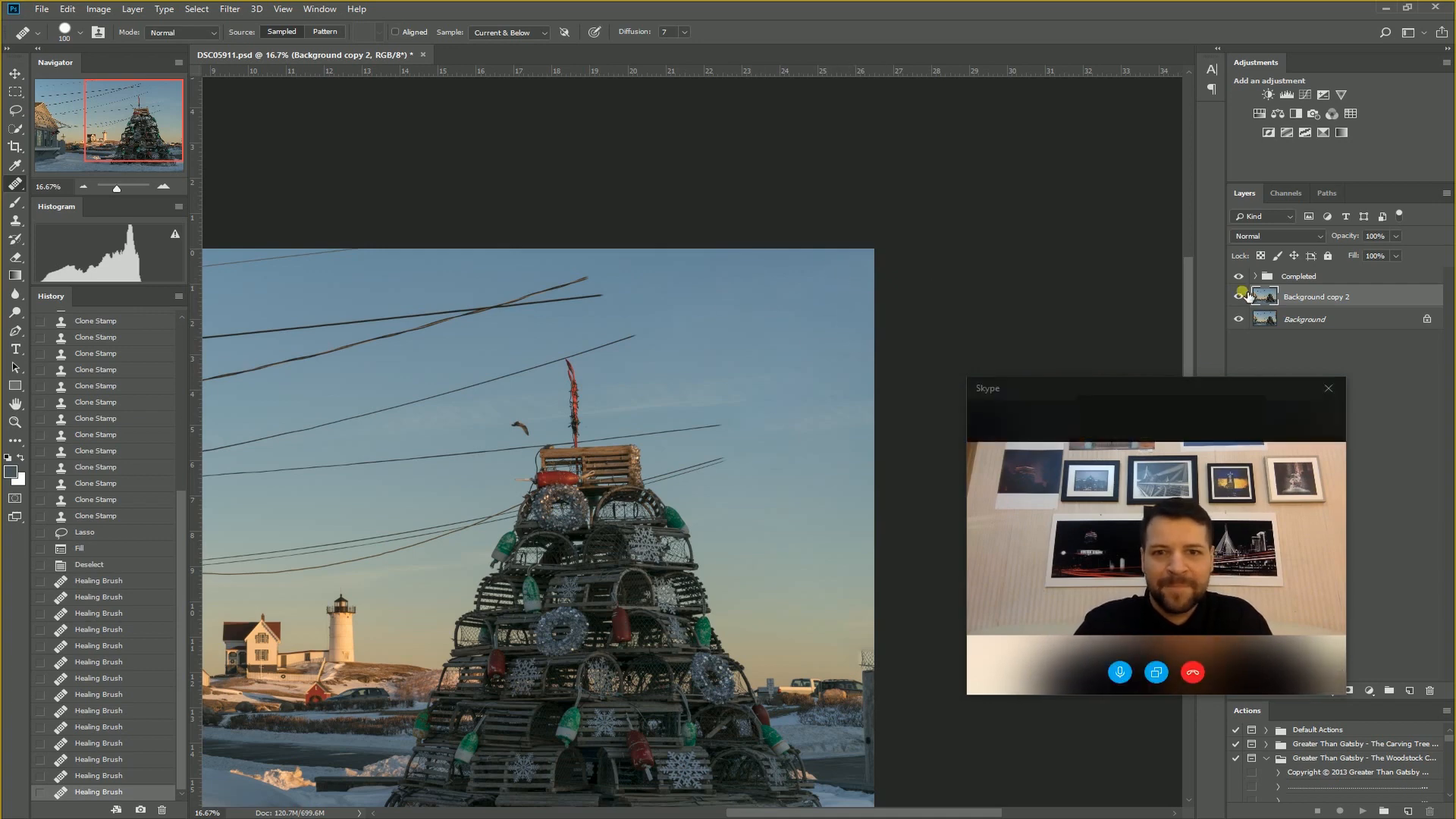
- Expand the Completed group, hide Background copy 2 and show the group's Background copy layer in its place
left_click_drag(497, 360, 622, 269)
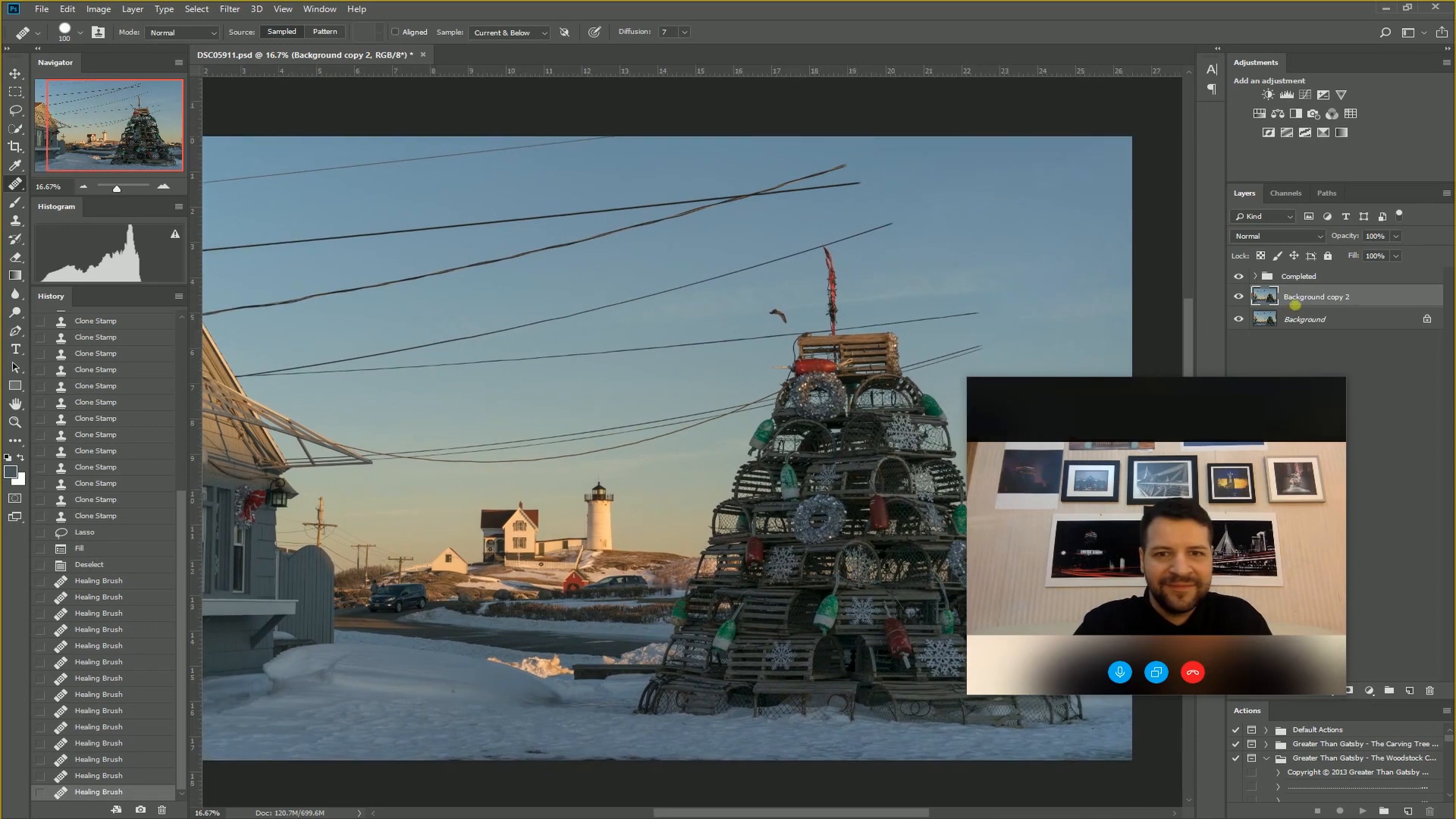
left_click(1255, 277)
left_click_drag(1202, 378, 558, 448)
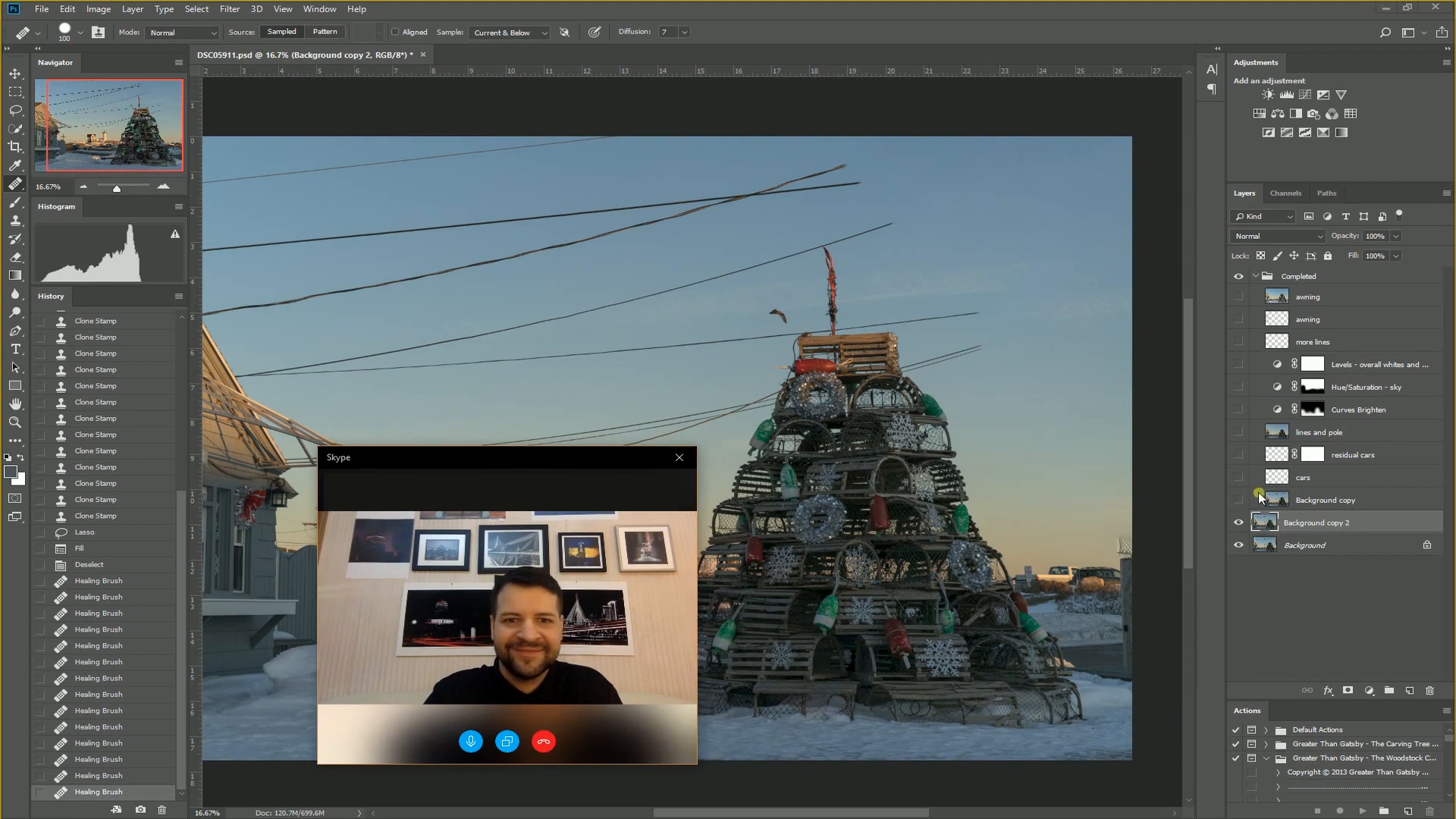
left_click(1241, 522)
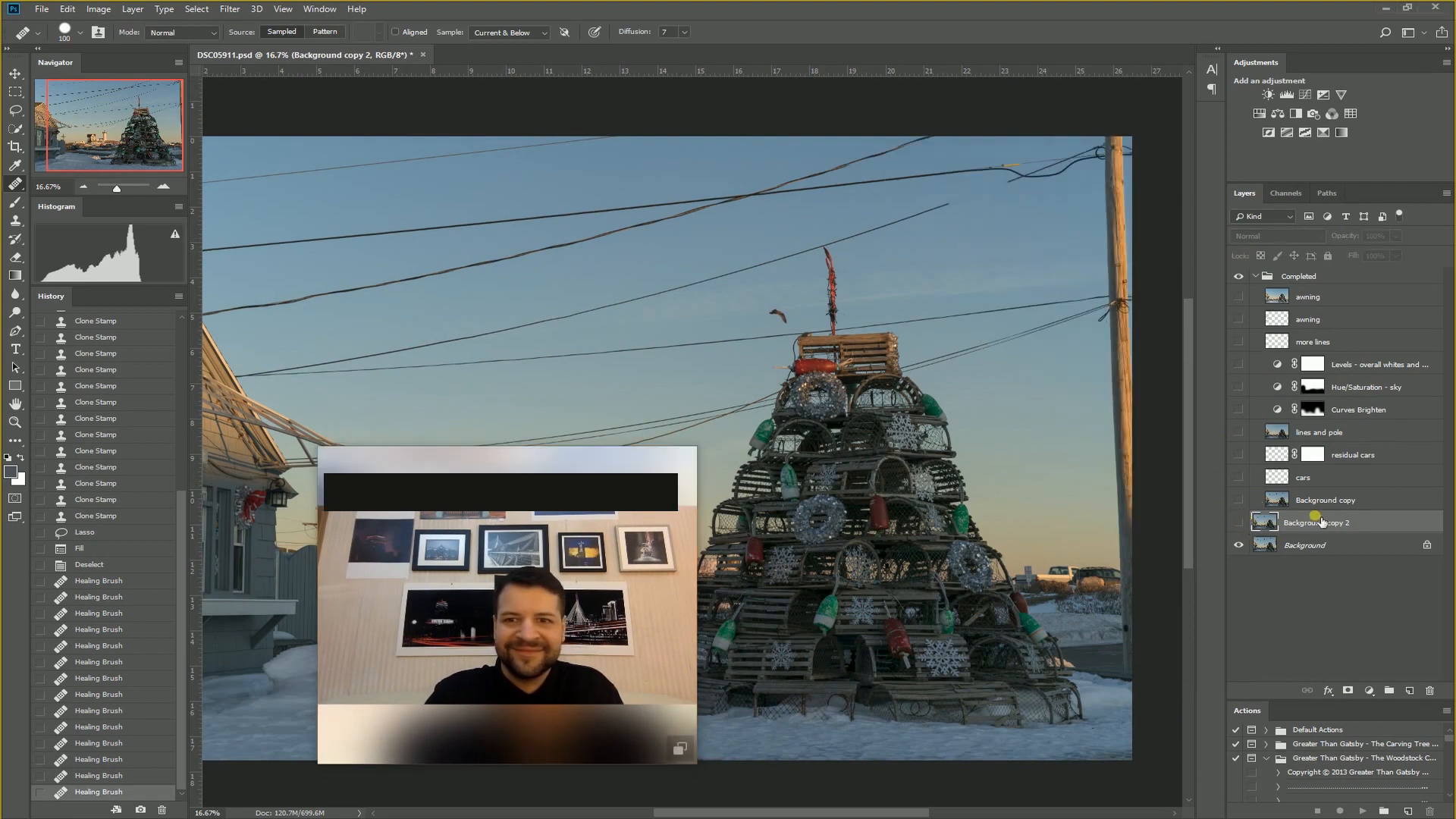
left_click(1239, 501)
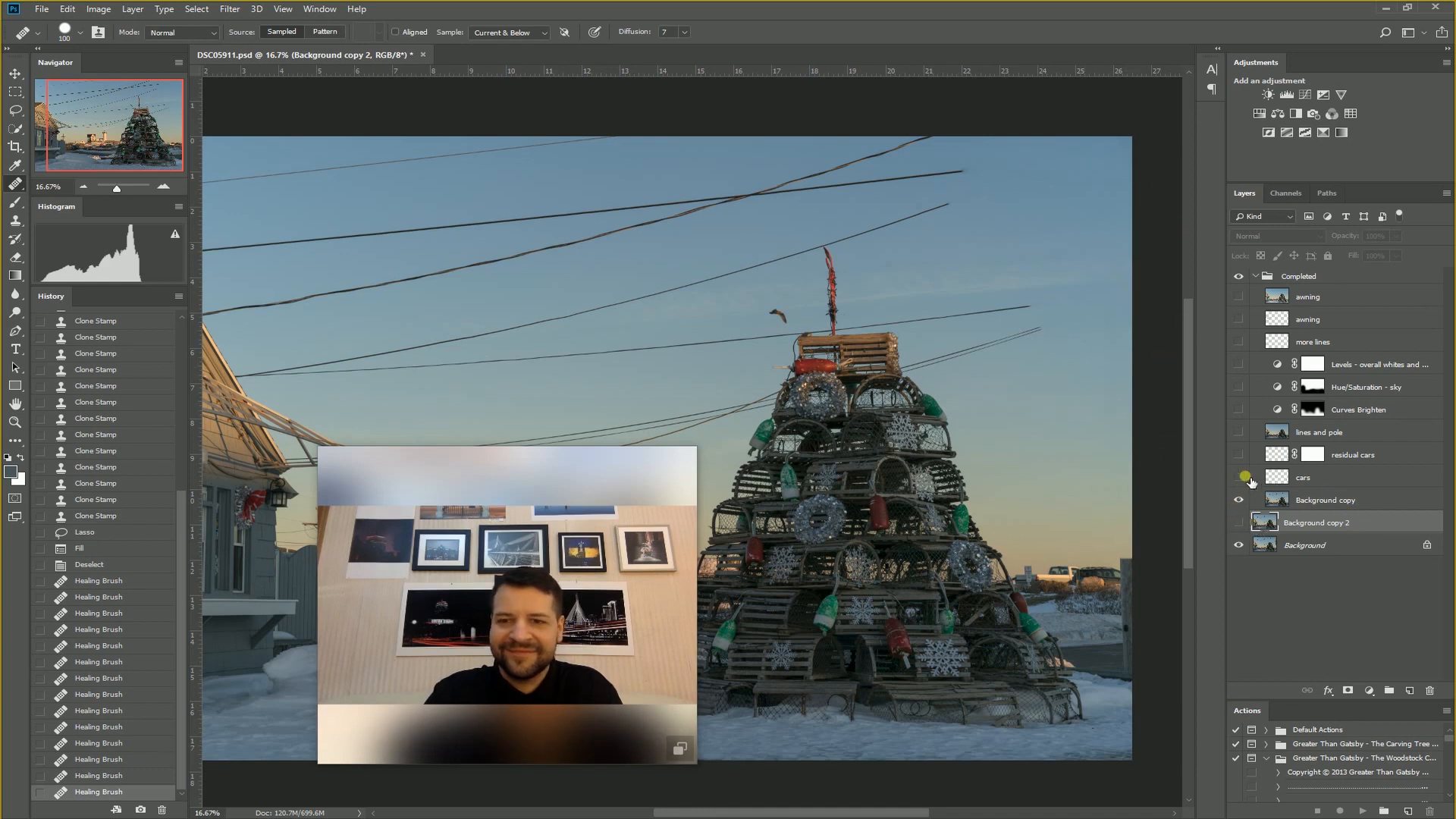
- Examine the parked vehicles beside the trap tree up close, and show the cars layer to compare the area with its retouching
left_click(1064, 380)
left_click(1092, 557)
left_click_drag(495, 460, 137, 467)
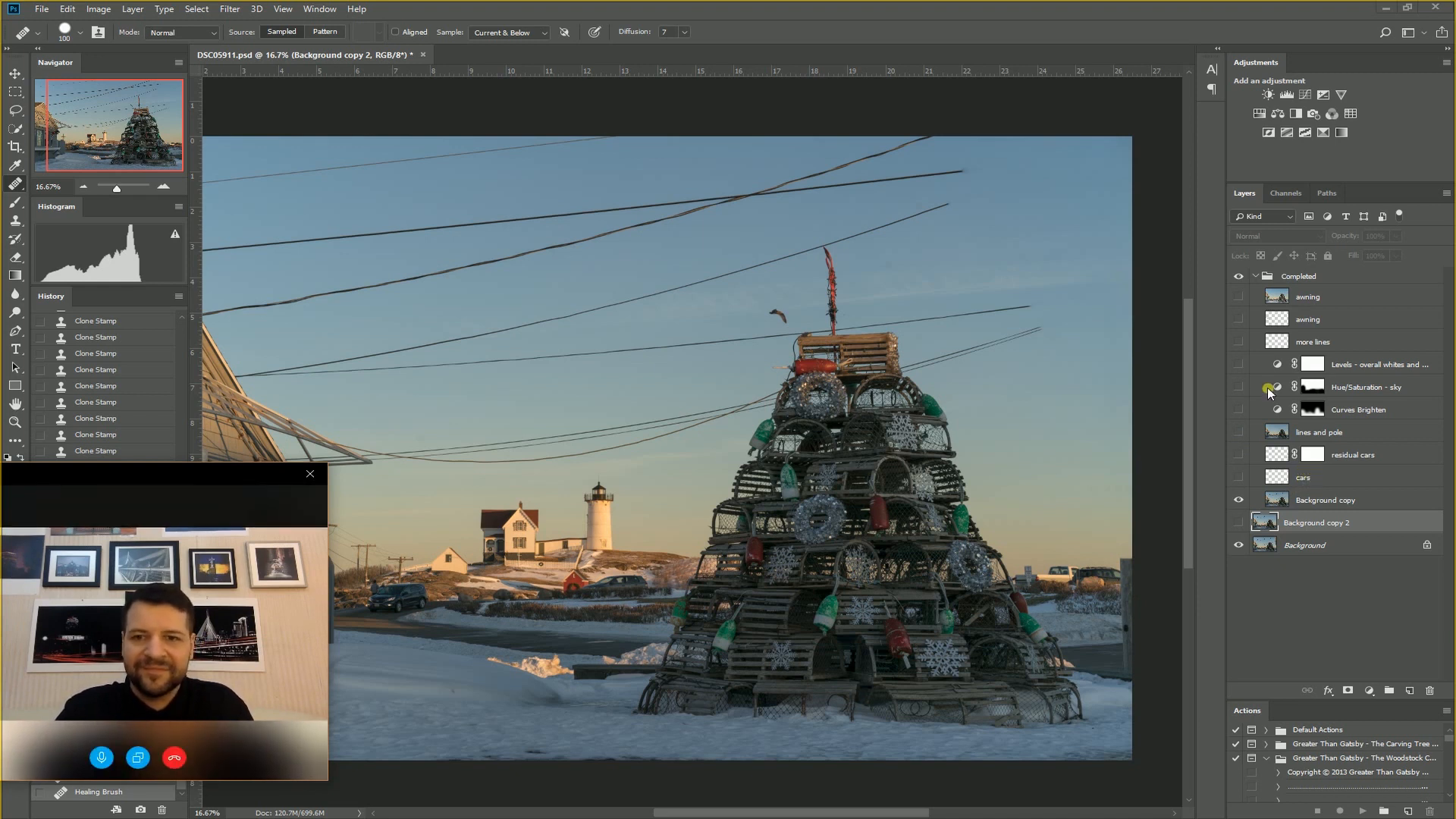
scroll(1173, 266, "up", 1)
scroll(1173, 272, "up", 1)
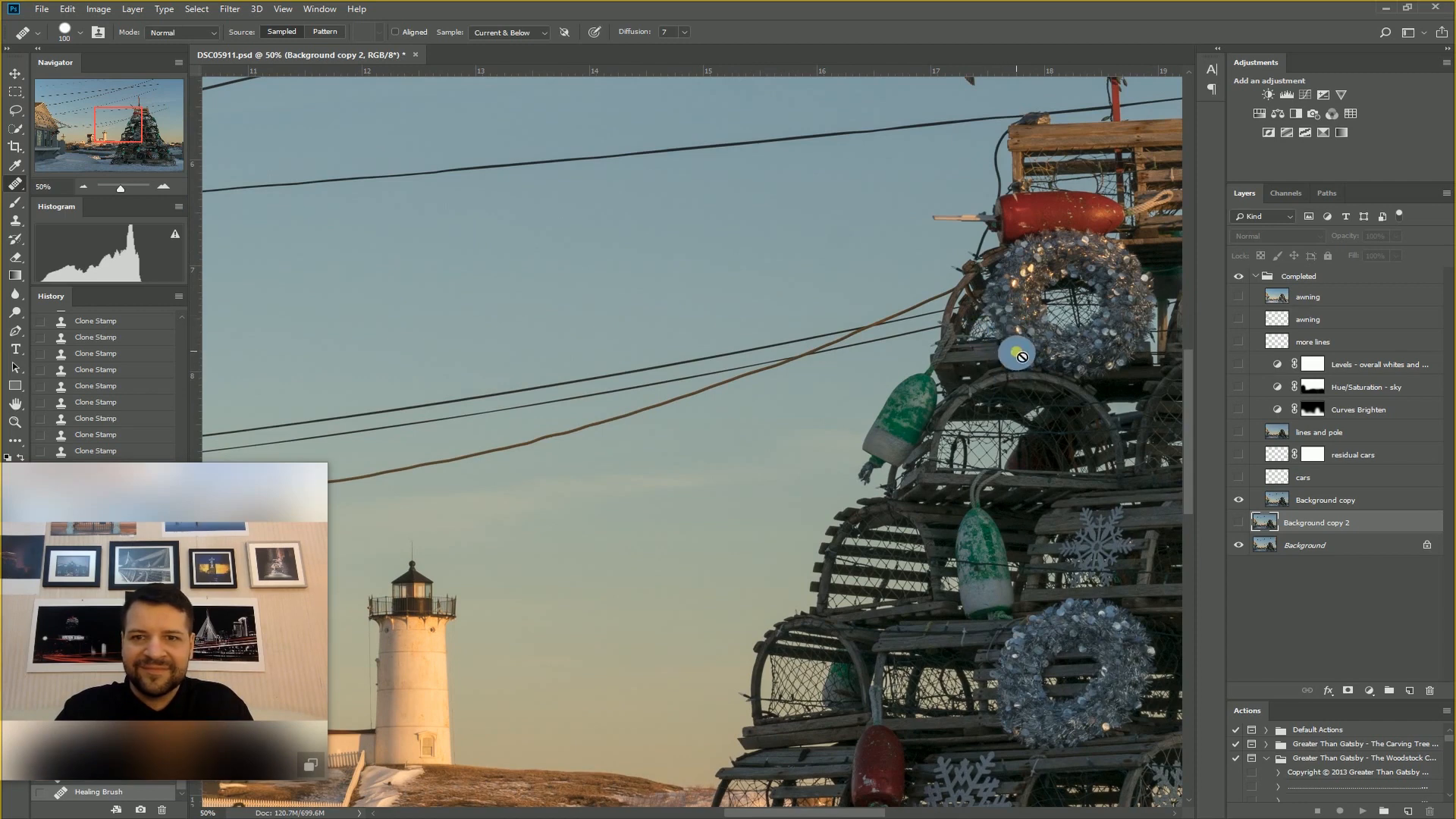
left_click_drag(998, 317, 880, 371)
left_click_drag(793, 341, 744, 270)
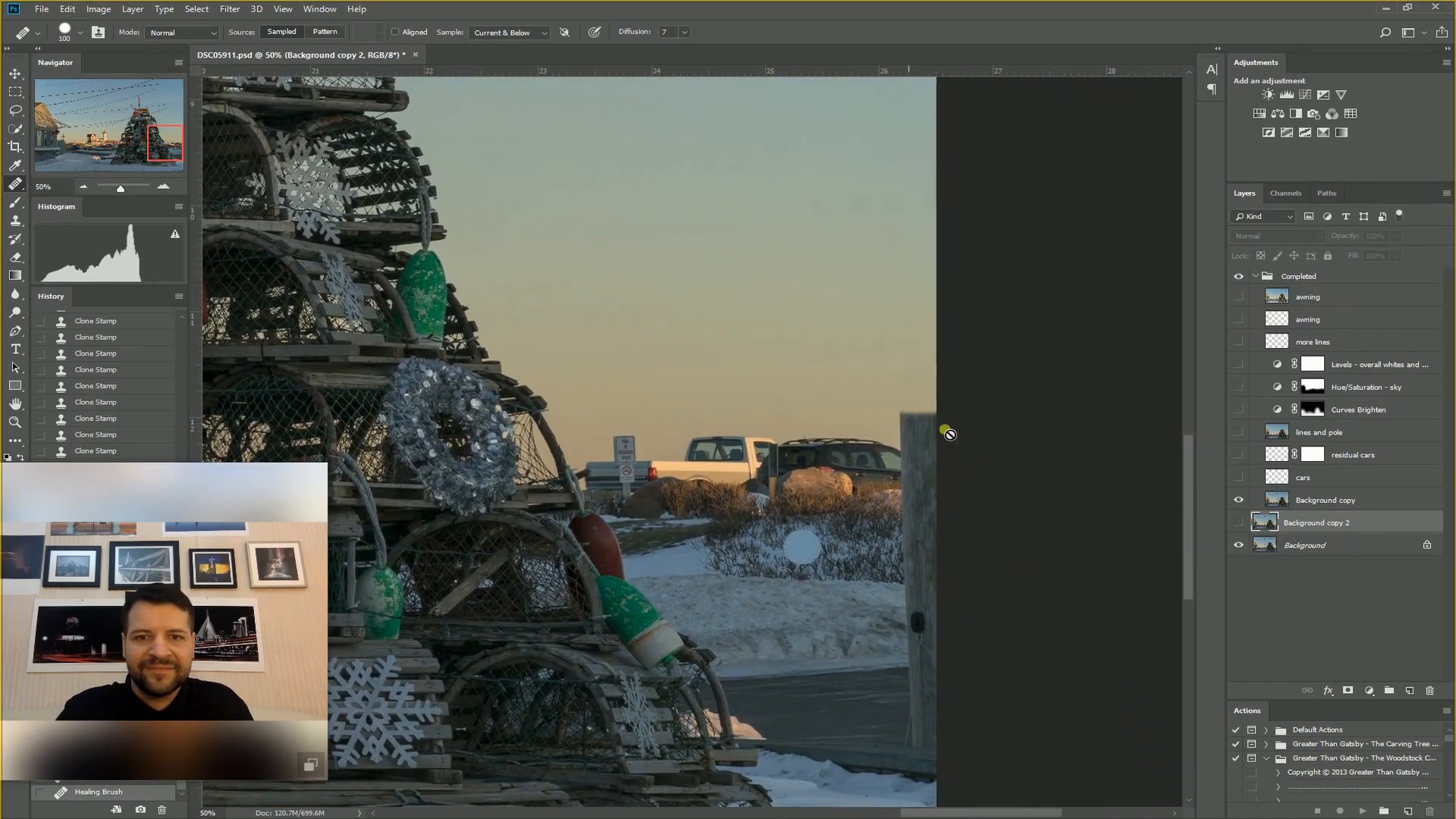
left_click(1239, 477)
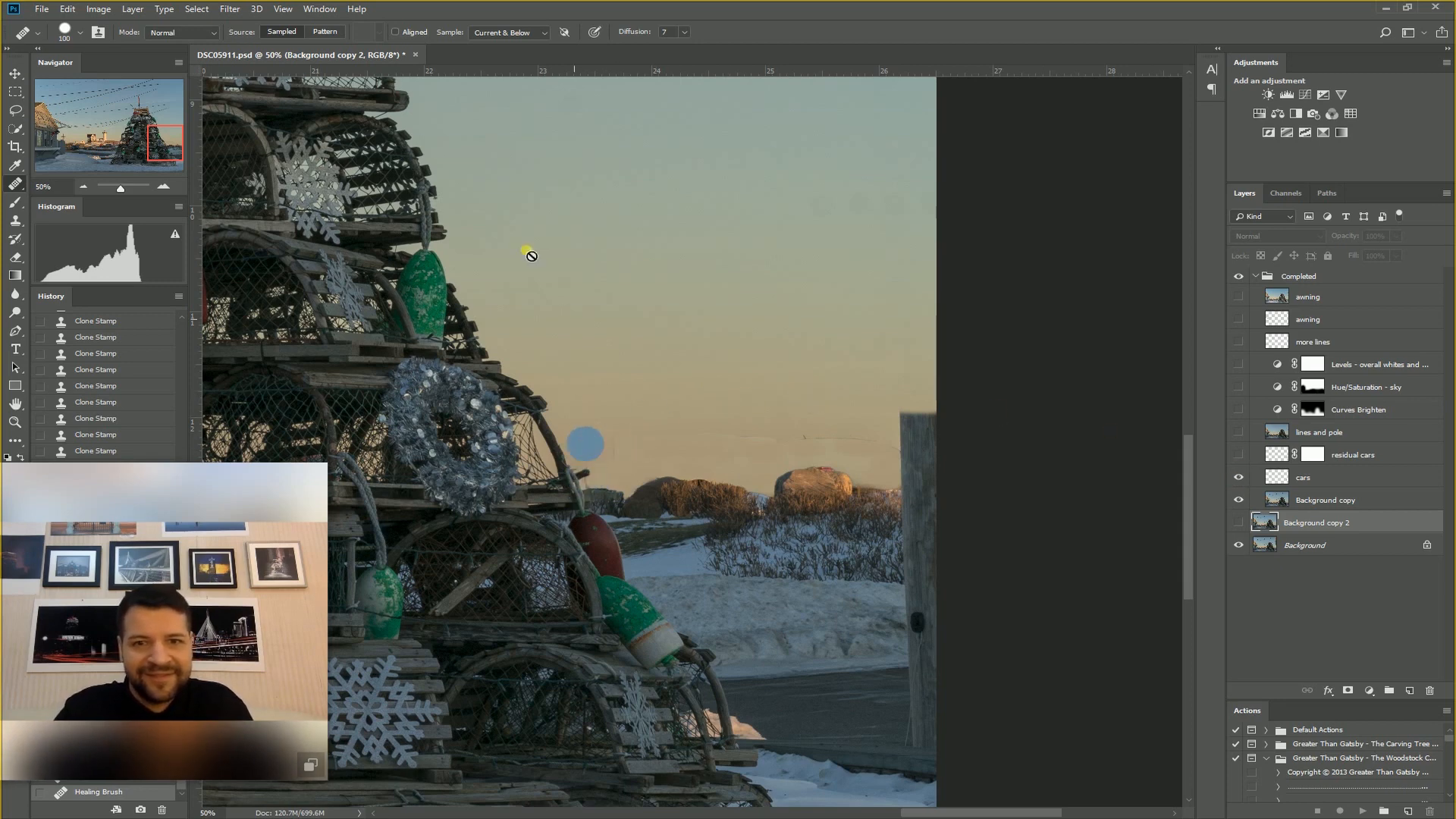
- Lower the Healing Brush's hardness to its minimum and switch to the Brush tool
left_click(80, 33)
left_click_drag(172, 106, 8, 106)
left_click(725, 13)
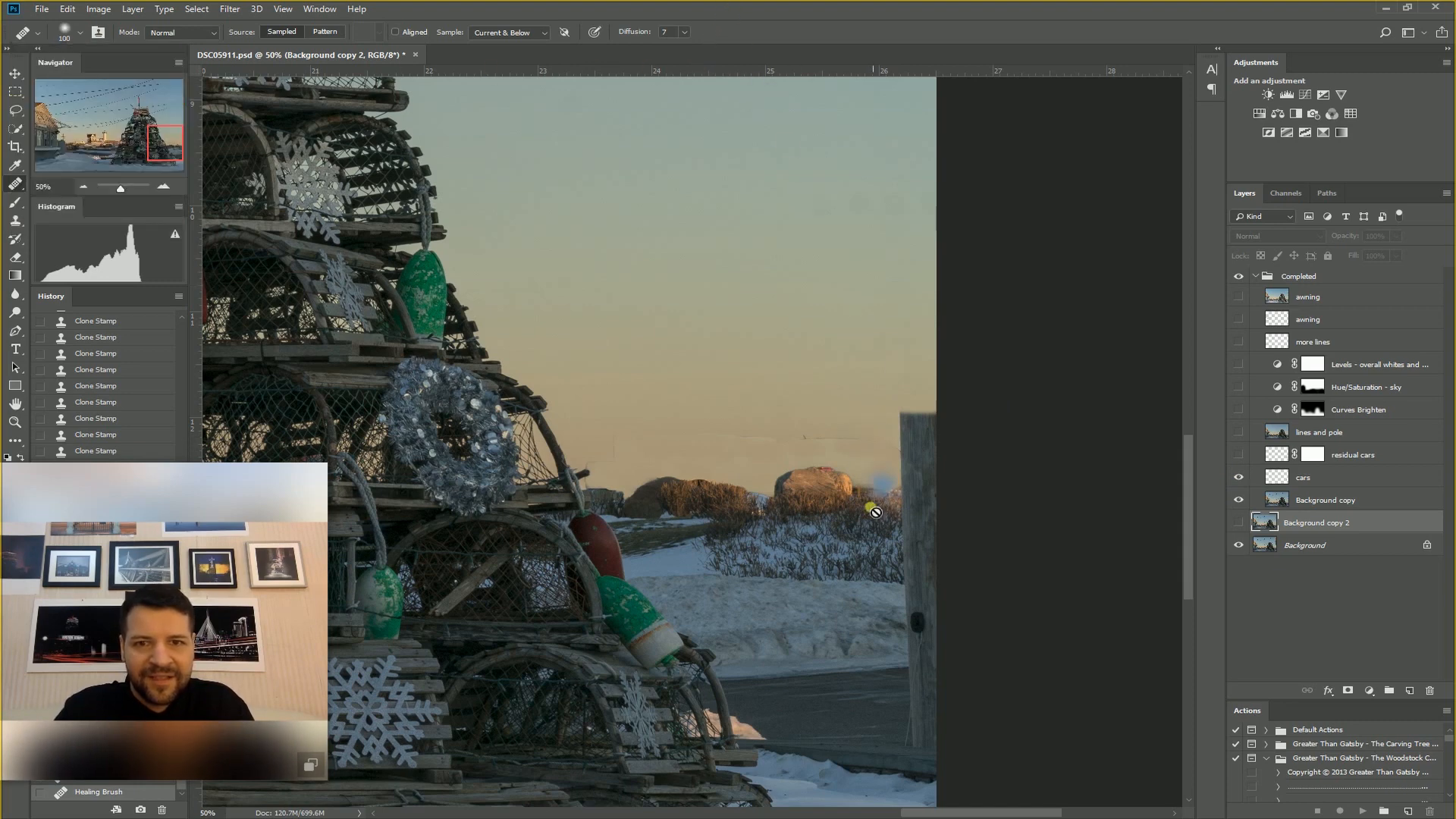
left_click(13, 202)
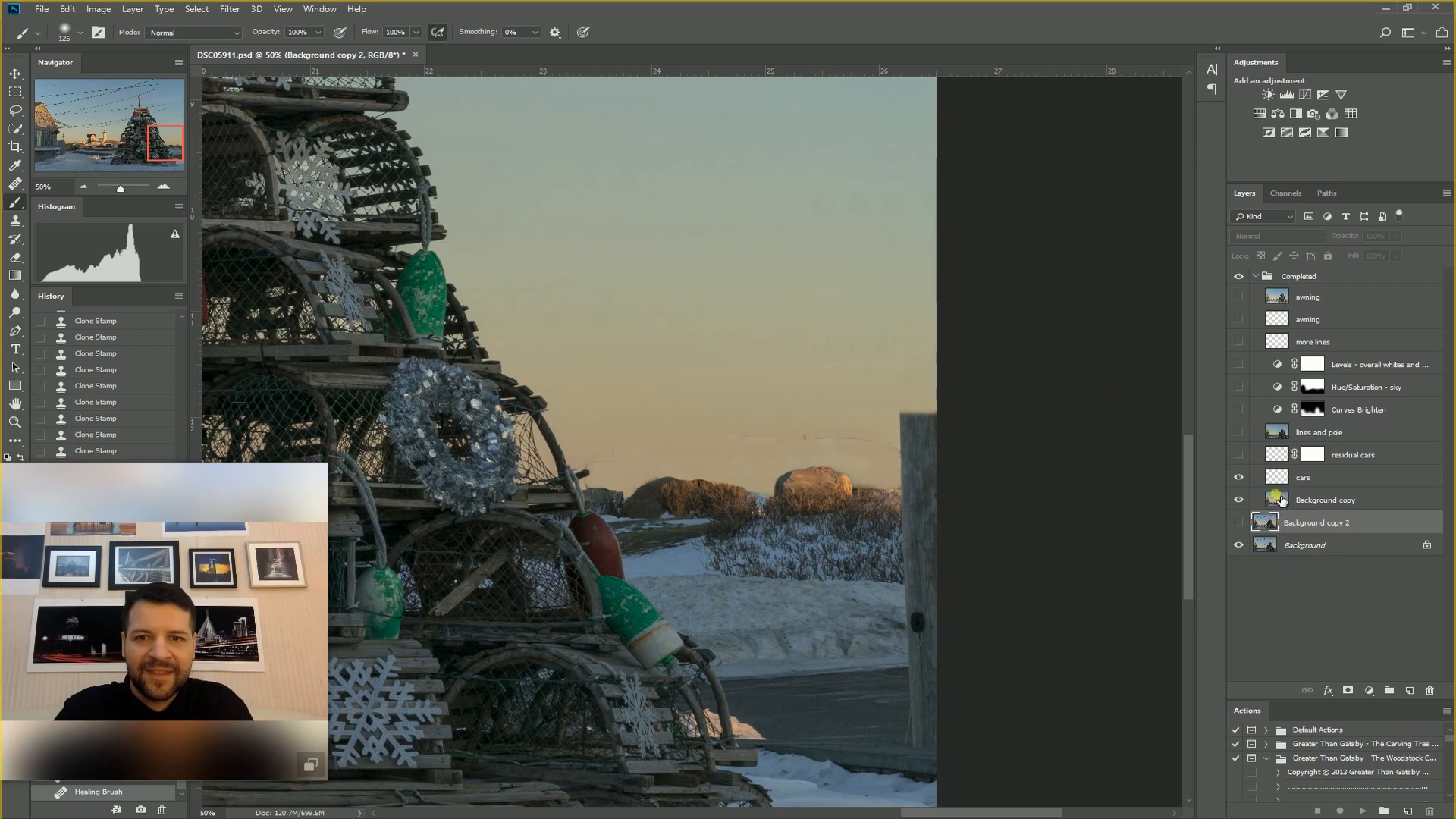
- Compare the cars, residual cars and Background copy layers by toggling their visibility, ending with only Background copy shown in the group
left_click(1240, 478)
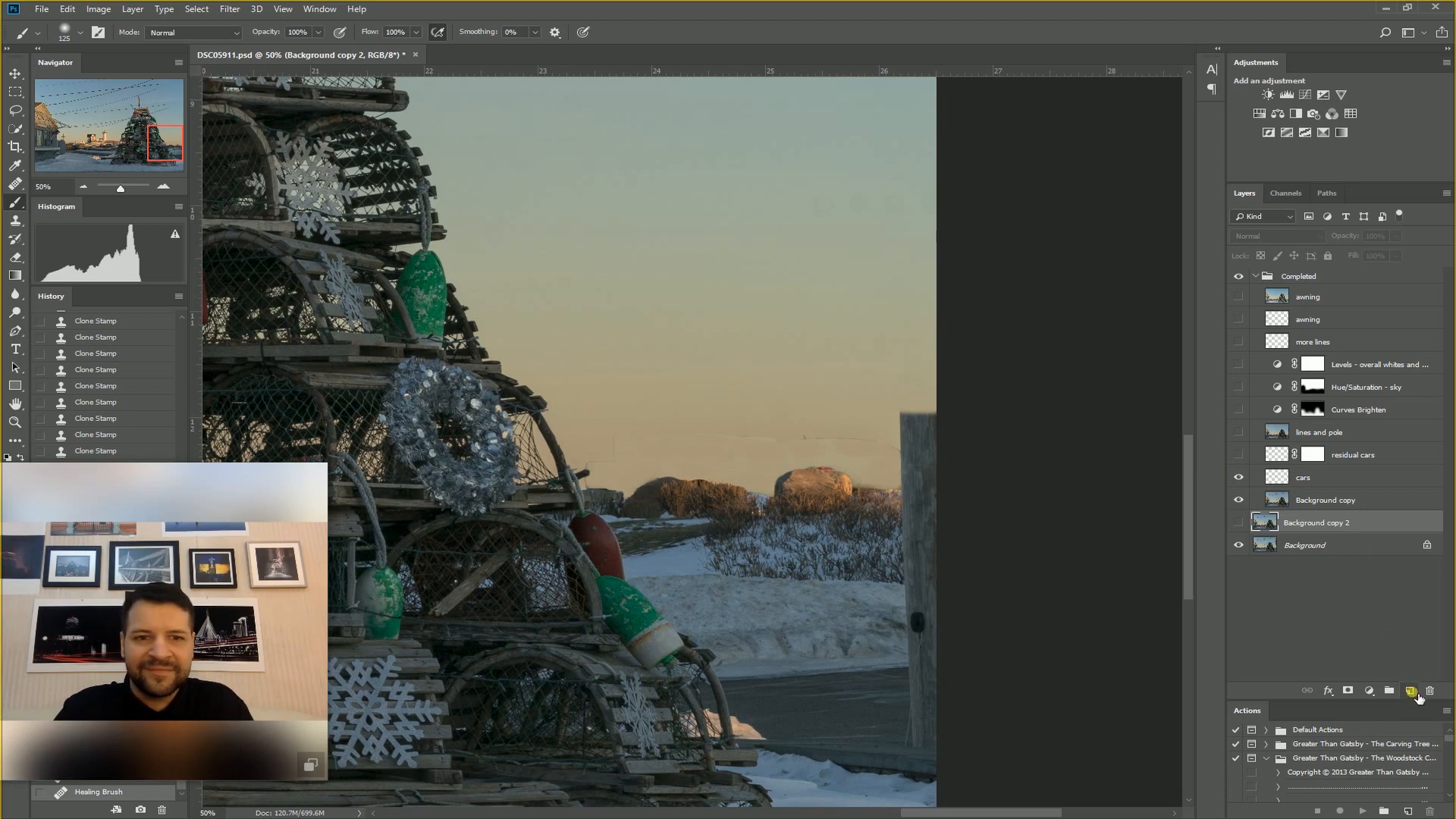
left_click(1243, 478)
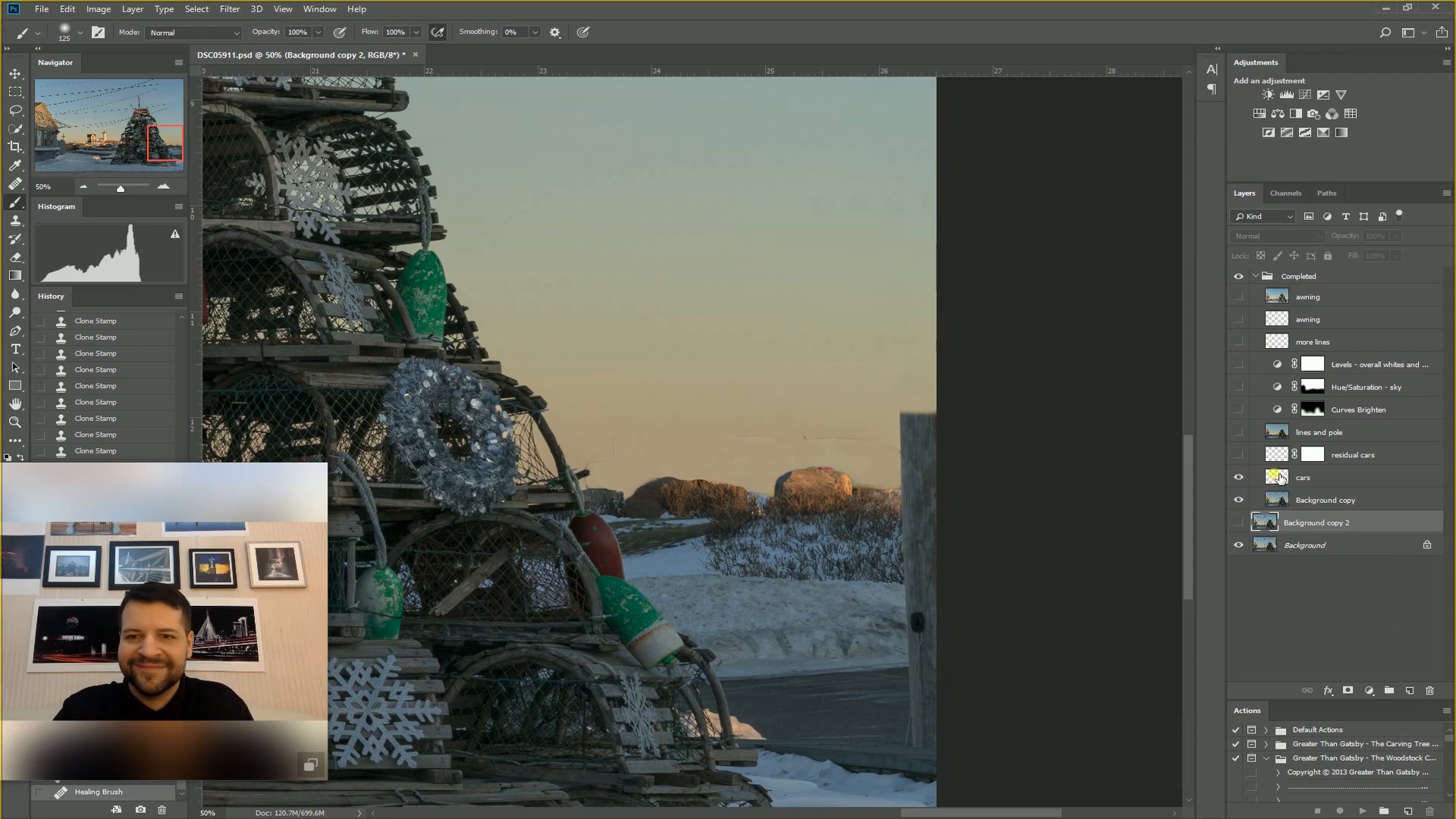
left_click(1256, 477)
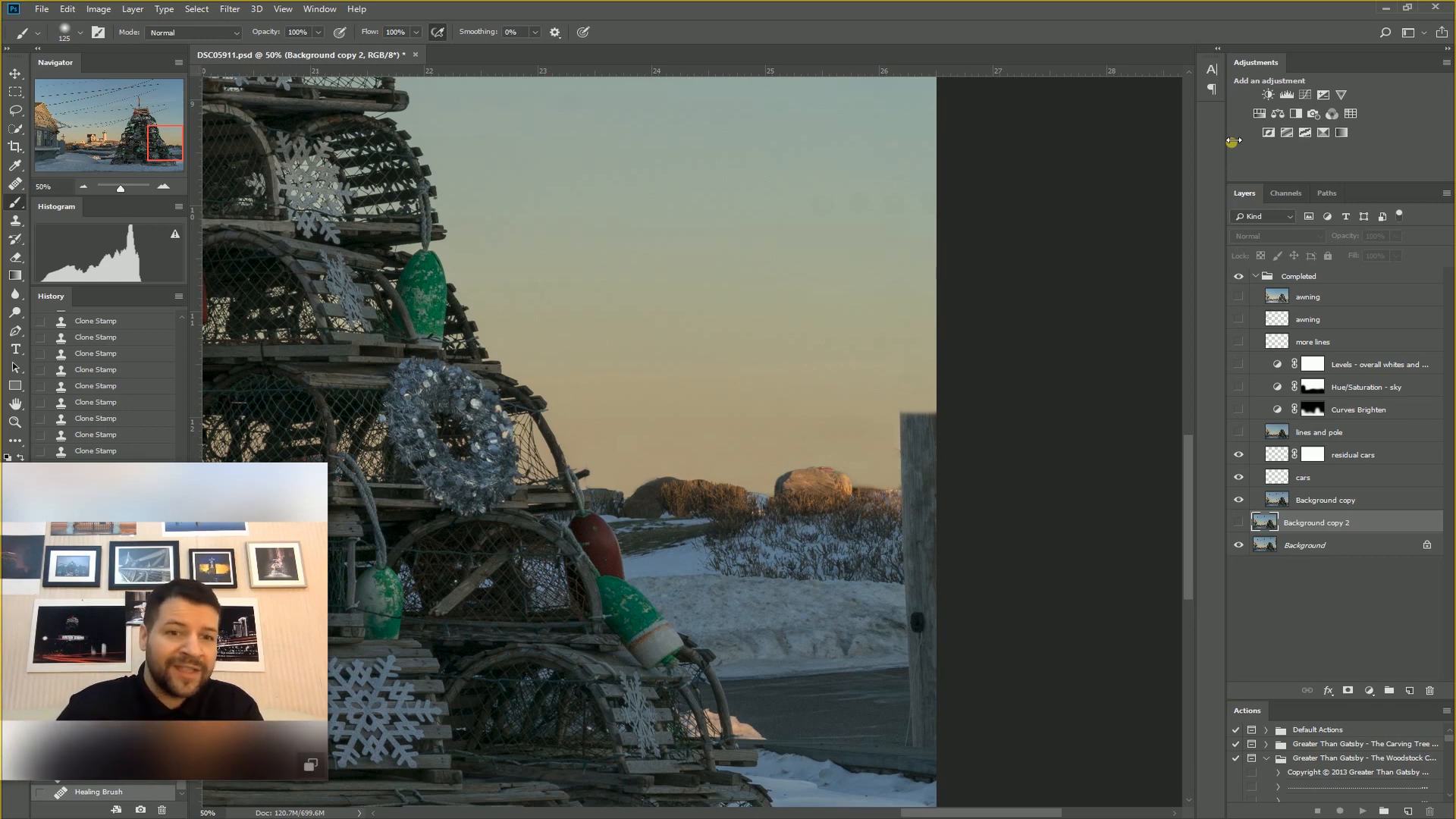
left_click(1239, 500)
left_click(1239, 500)
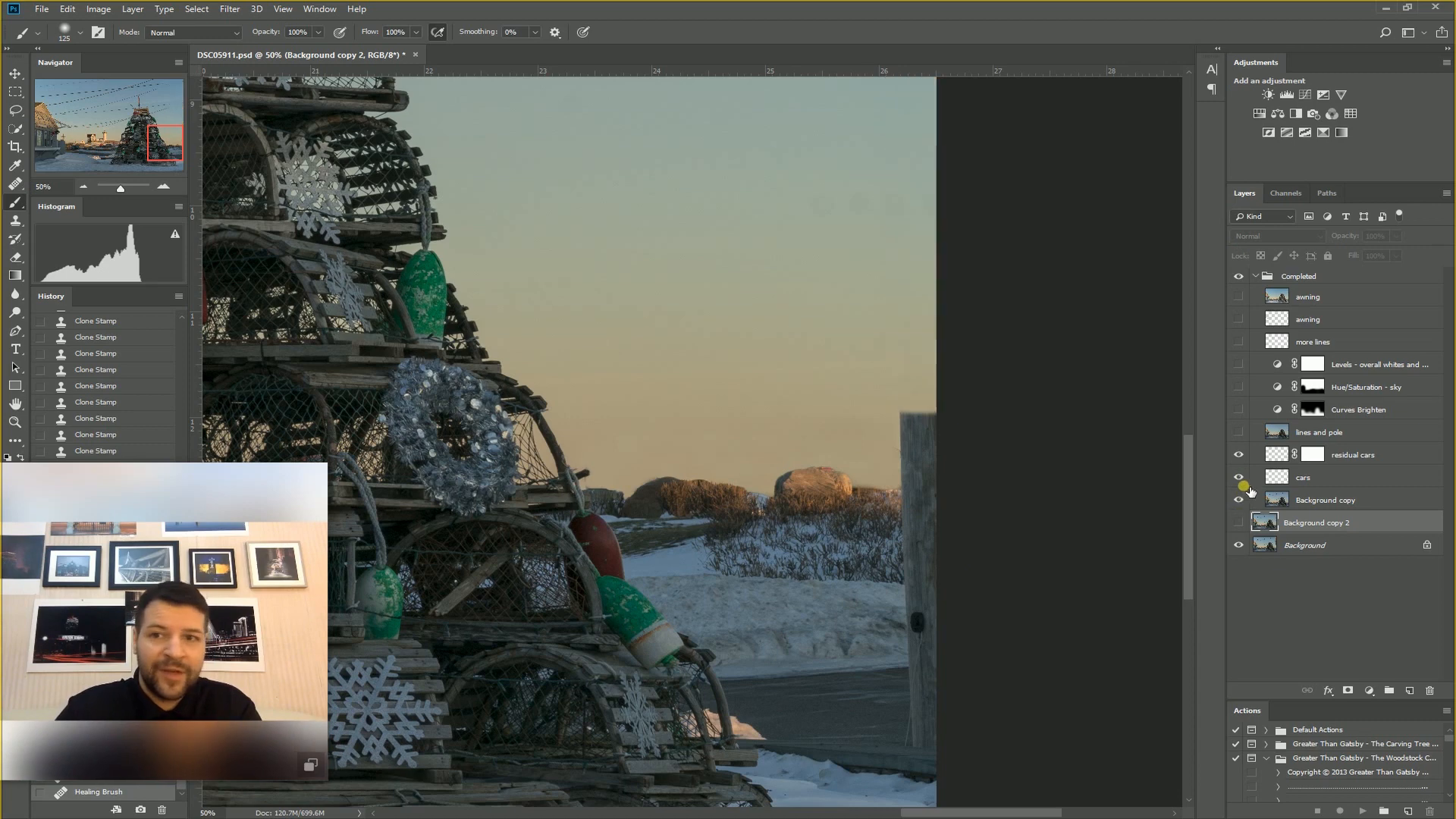
left_click(1239, 456)
left_click(1246, 478)
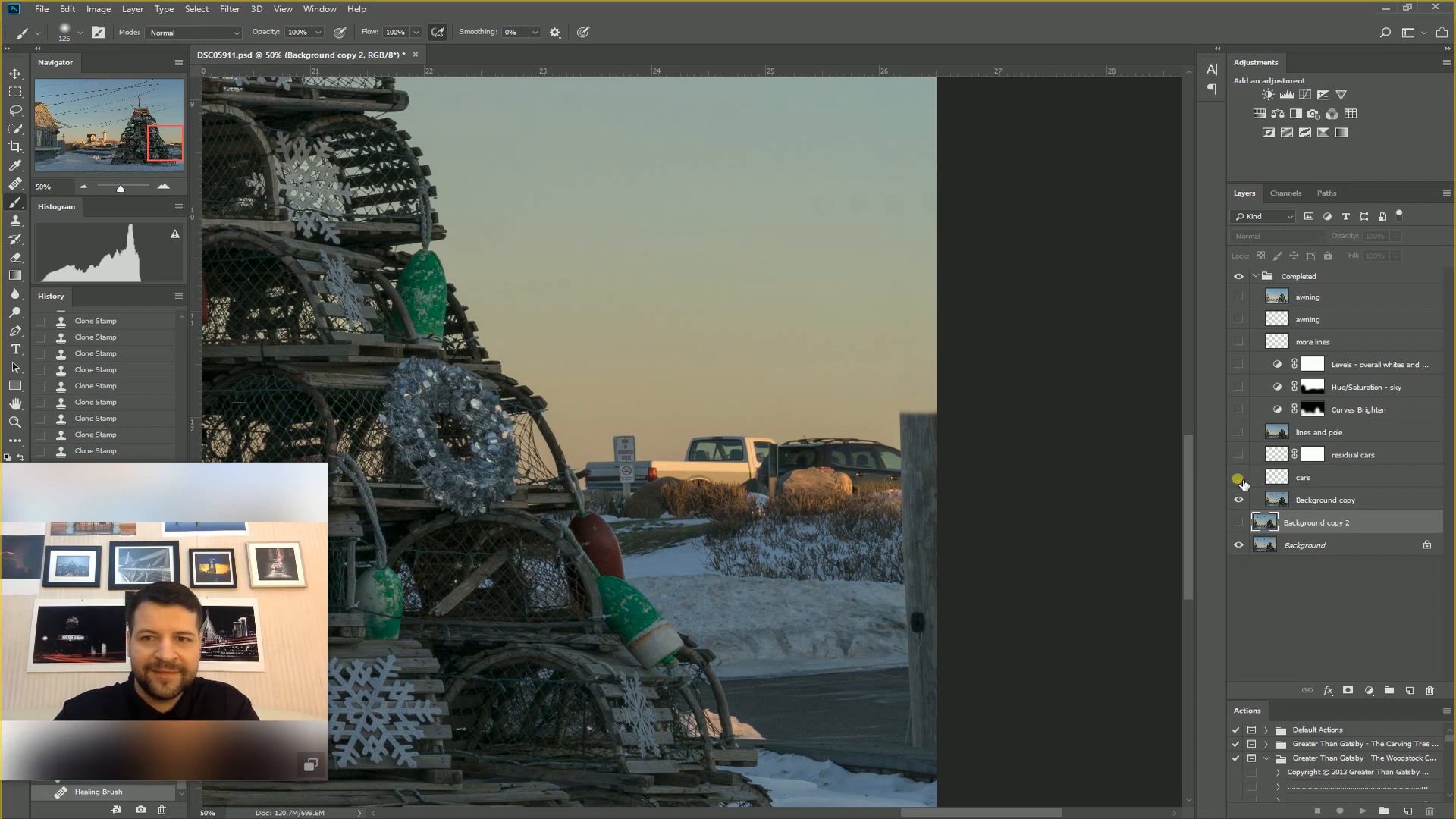
- Compare the parked vehicles with and without the cars and residual cars layers, ending with both hidden and the Completed group expanded
left_click(1244, 484)
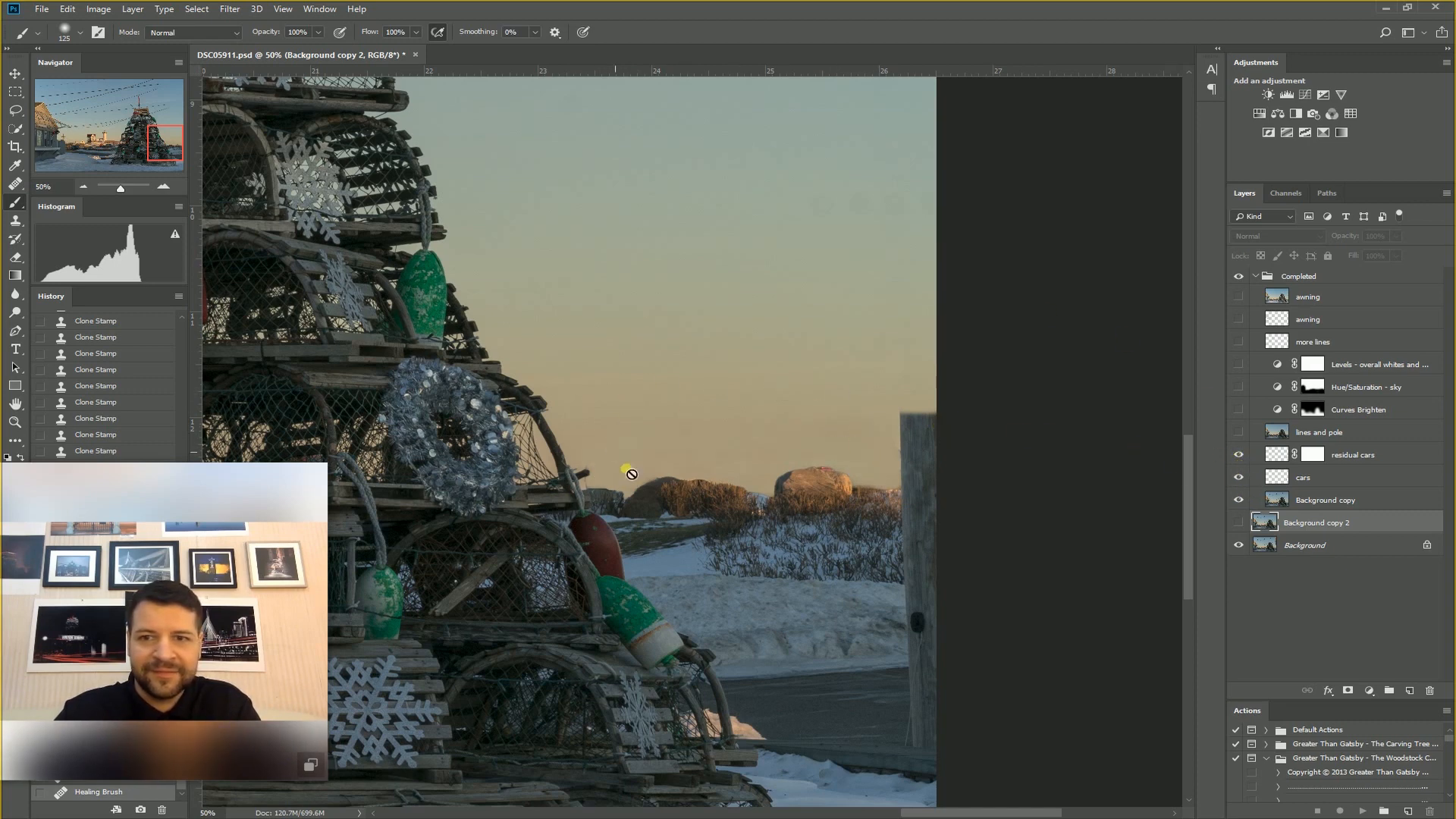
left_click(1240, 476)
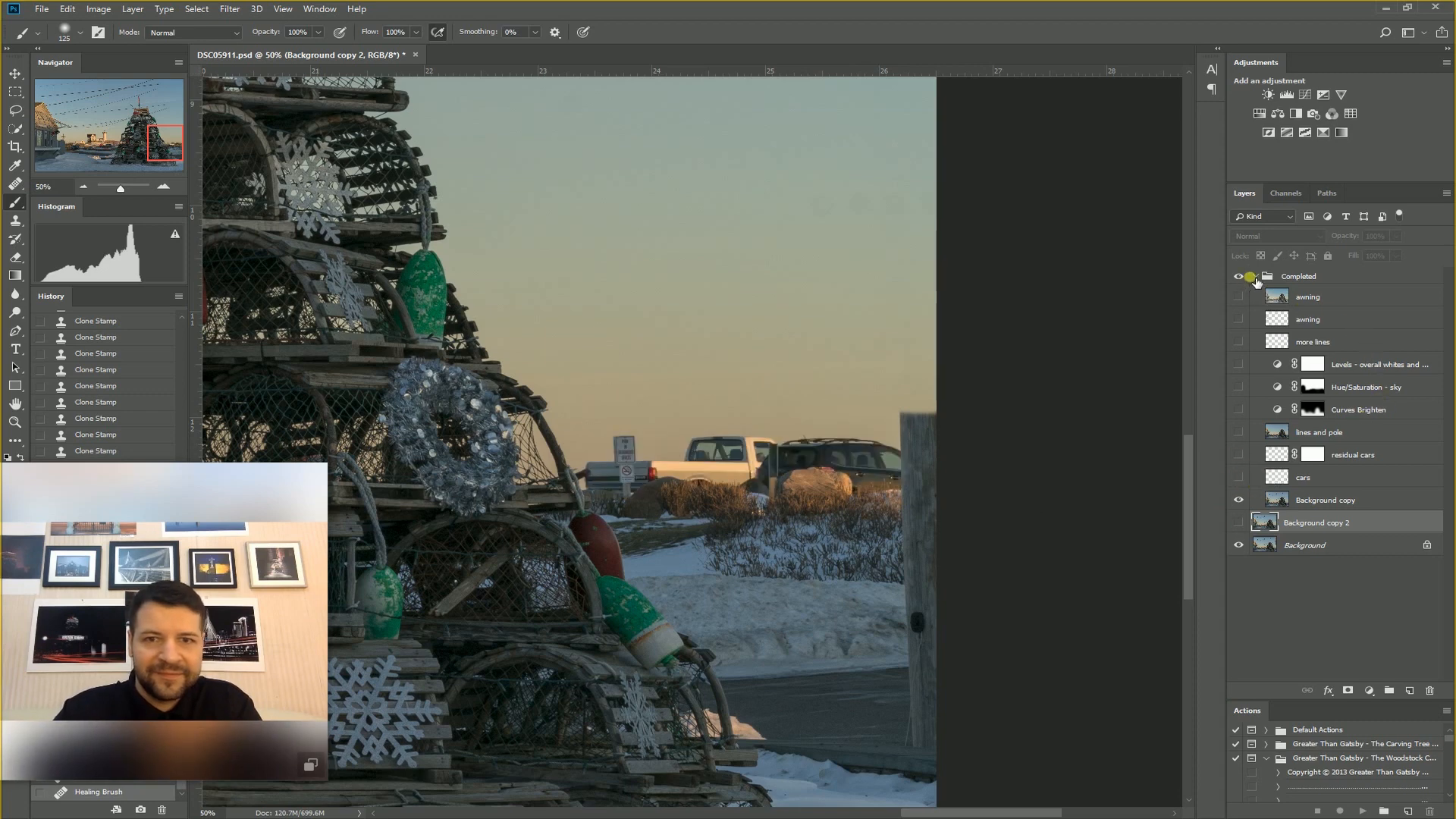
left_click(1261, 281)
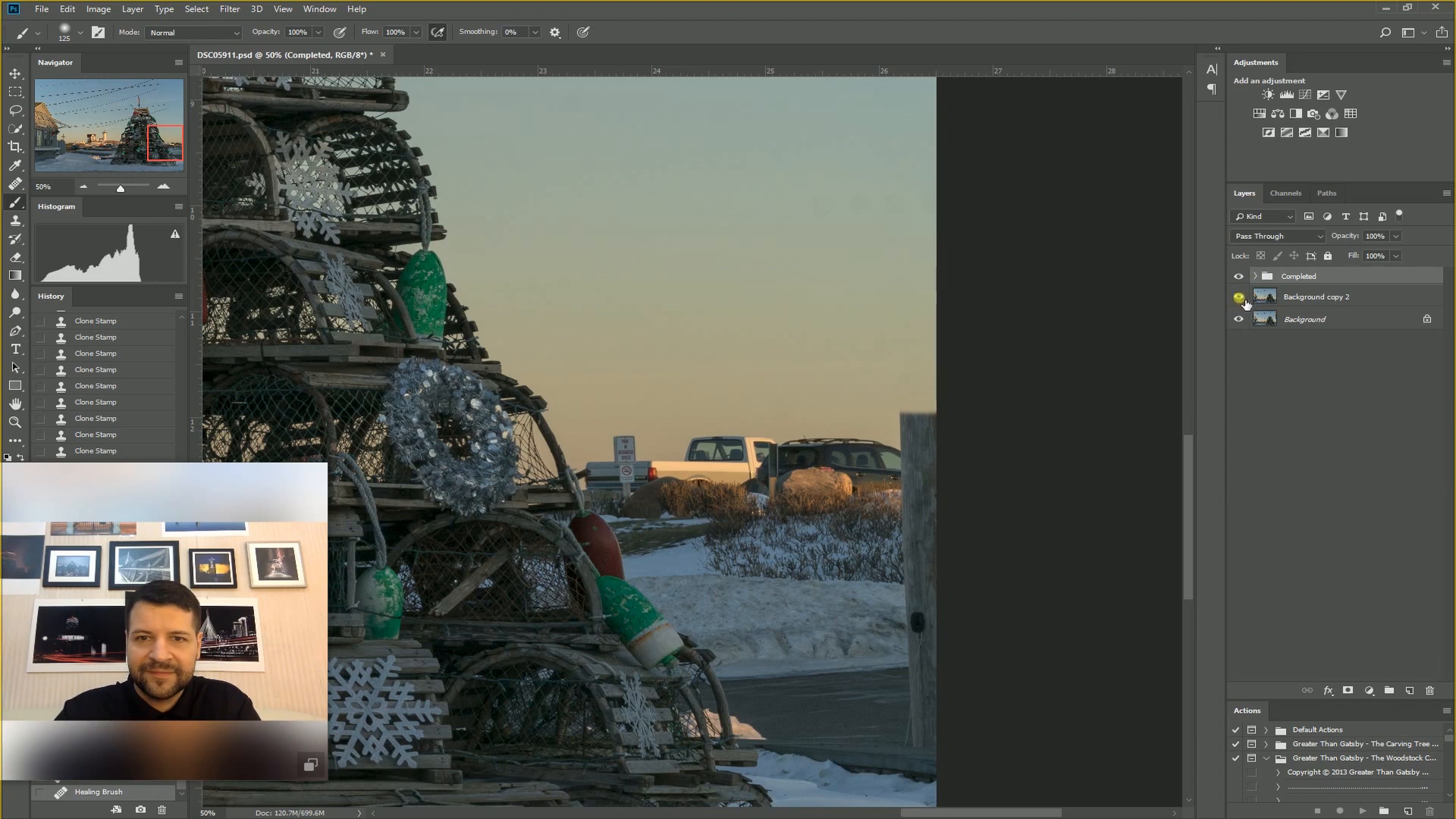
left_click(1255, 276)
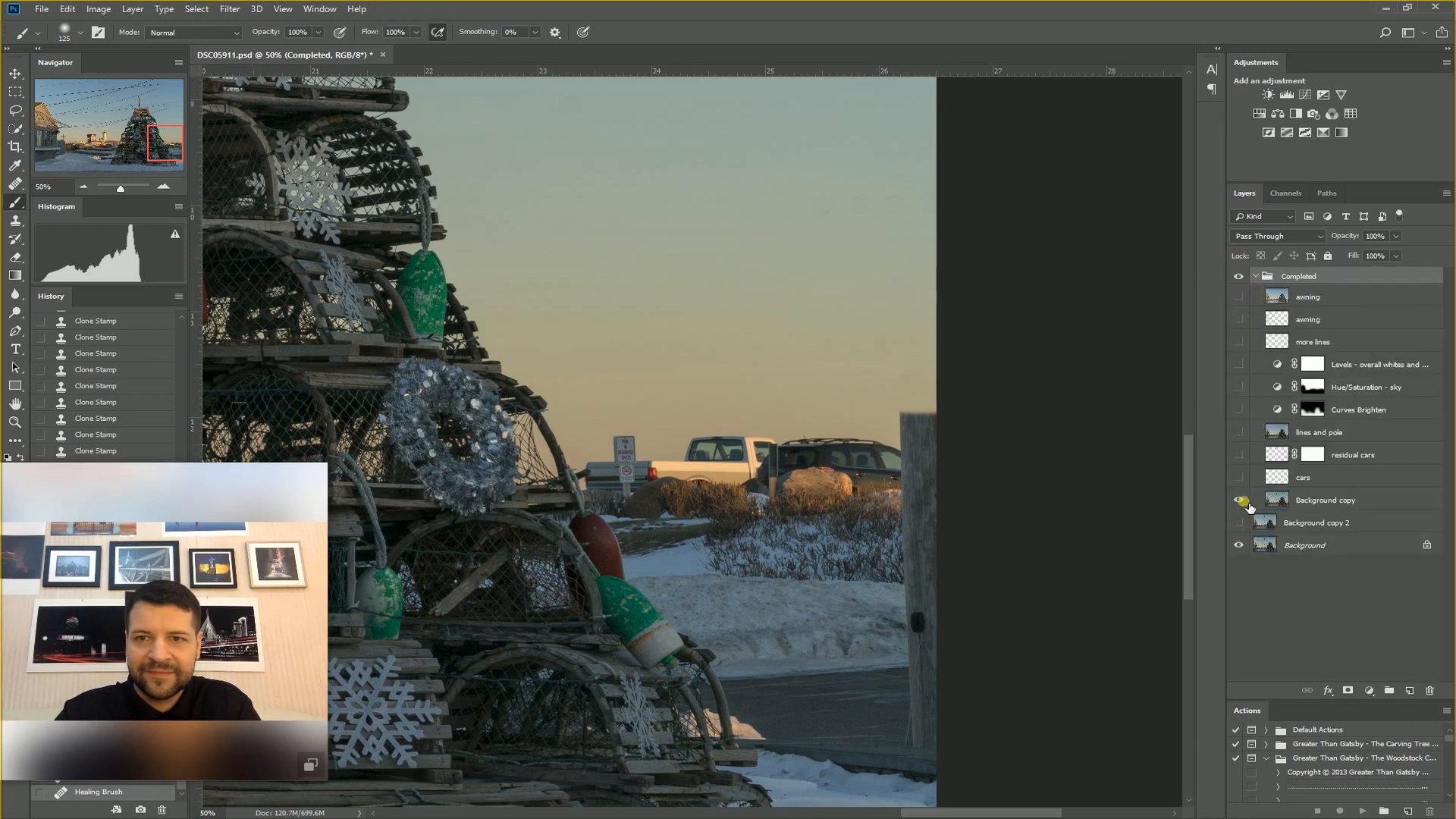
- Delete the Background copy 2 layer and collapse the Completed group
left_click(1239, 523)
left_click(1243, 523)
left_click(1379, 531)
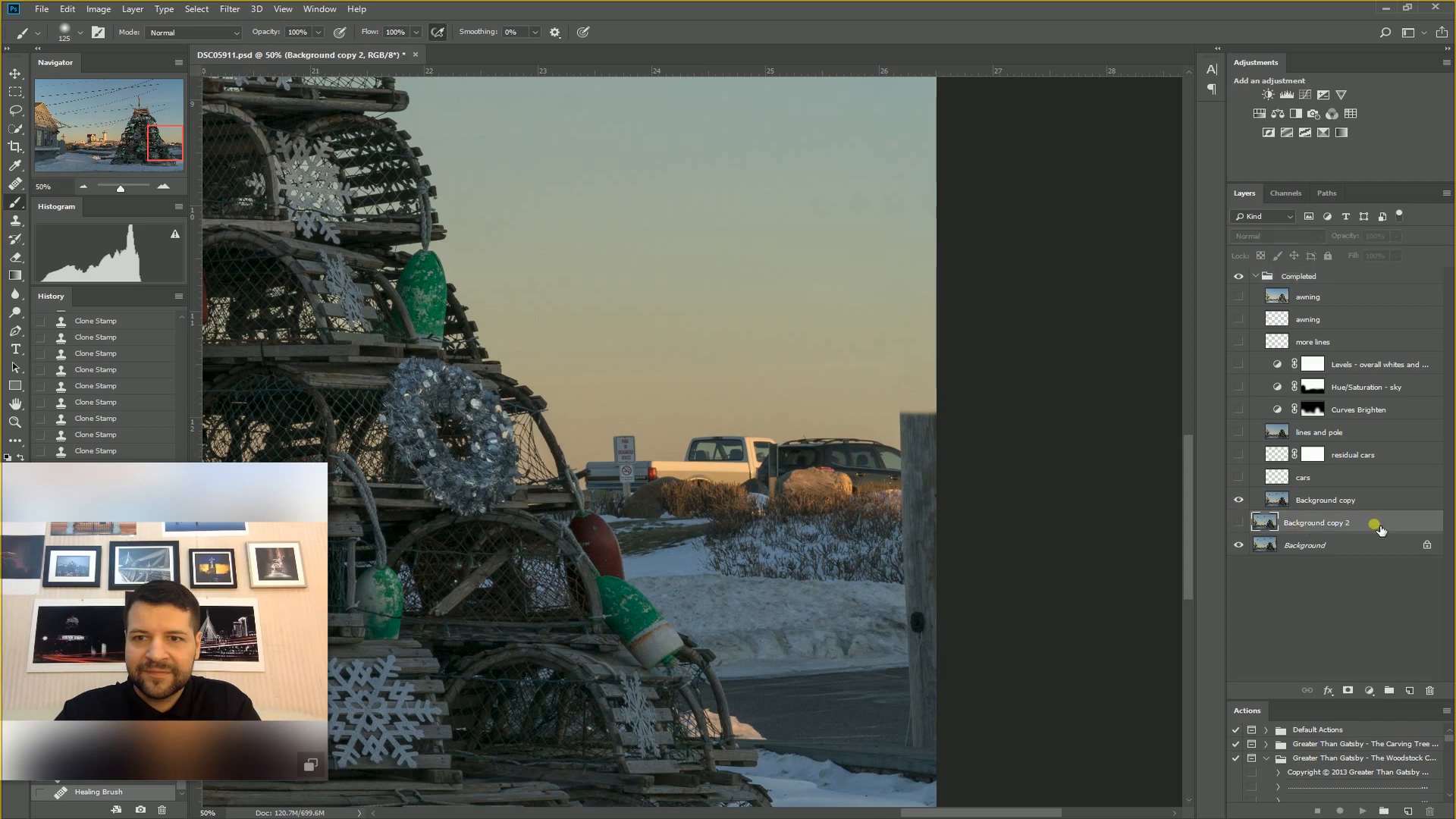
left_click_drag(1365, 523, 1430, 690)
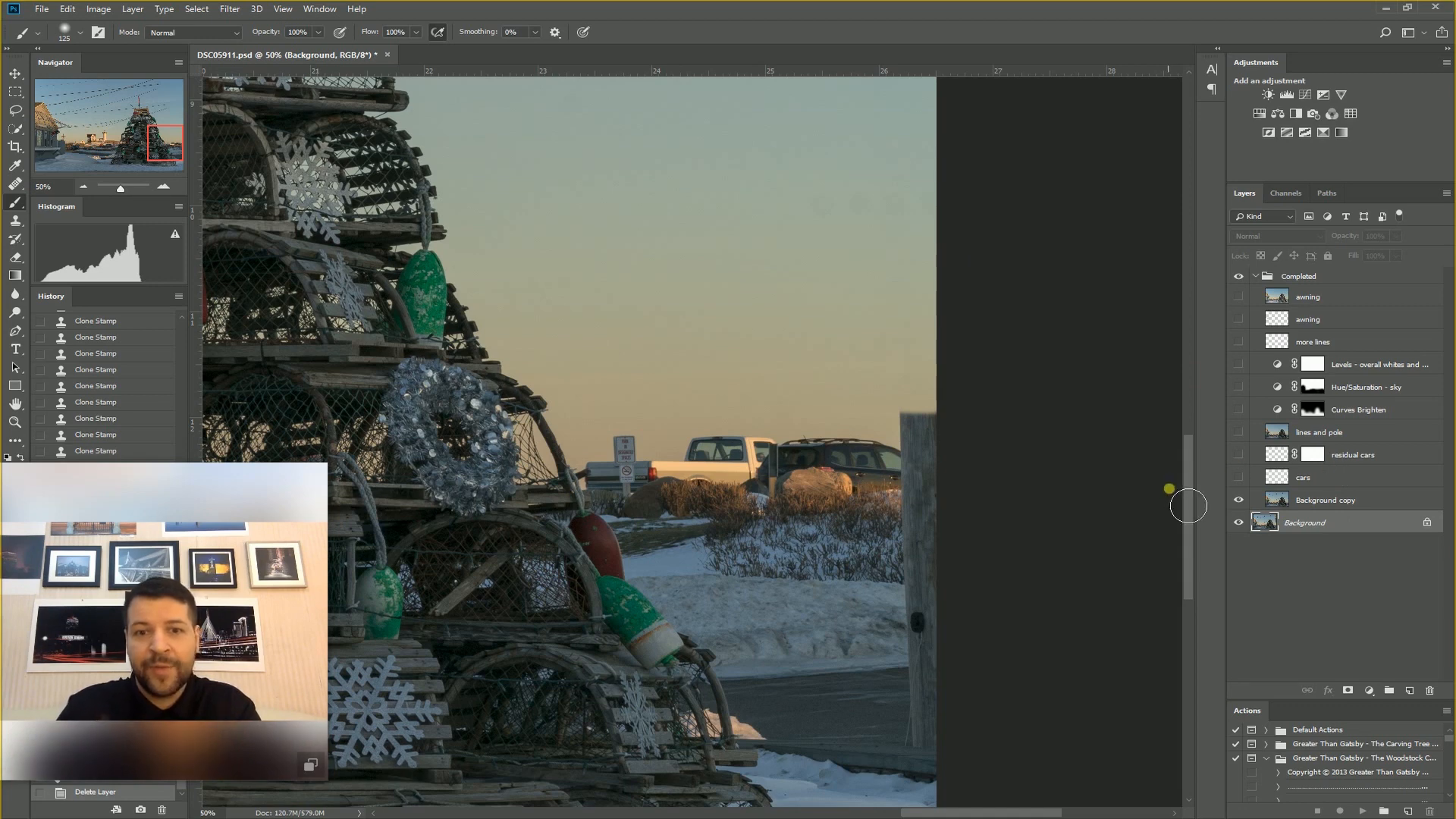
mouse_move(1186, 504)
left_mouse_down()
mouse_move(1178, 380)
mouse_move(1190, 493)
left_mouse_up()
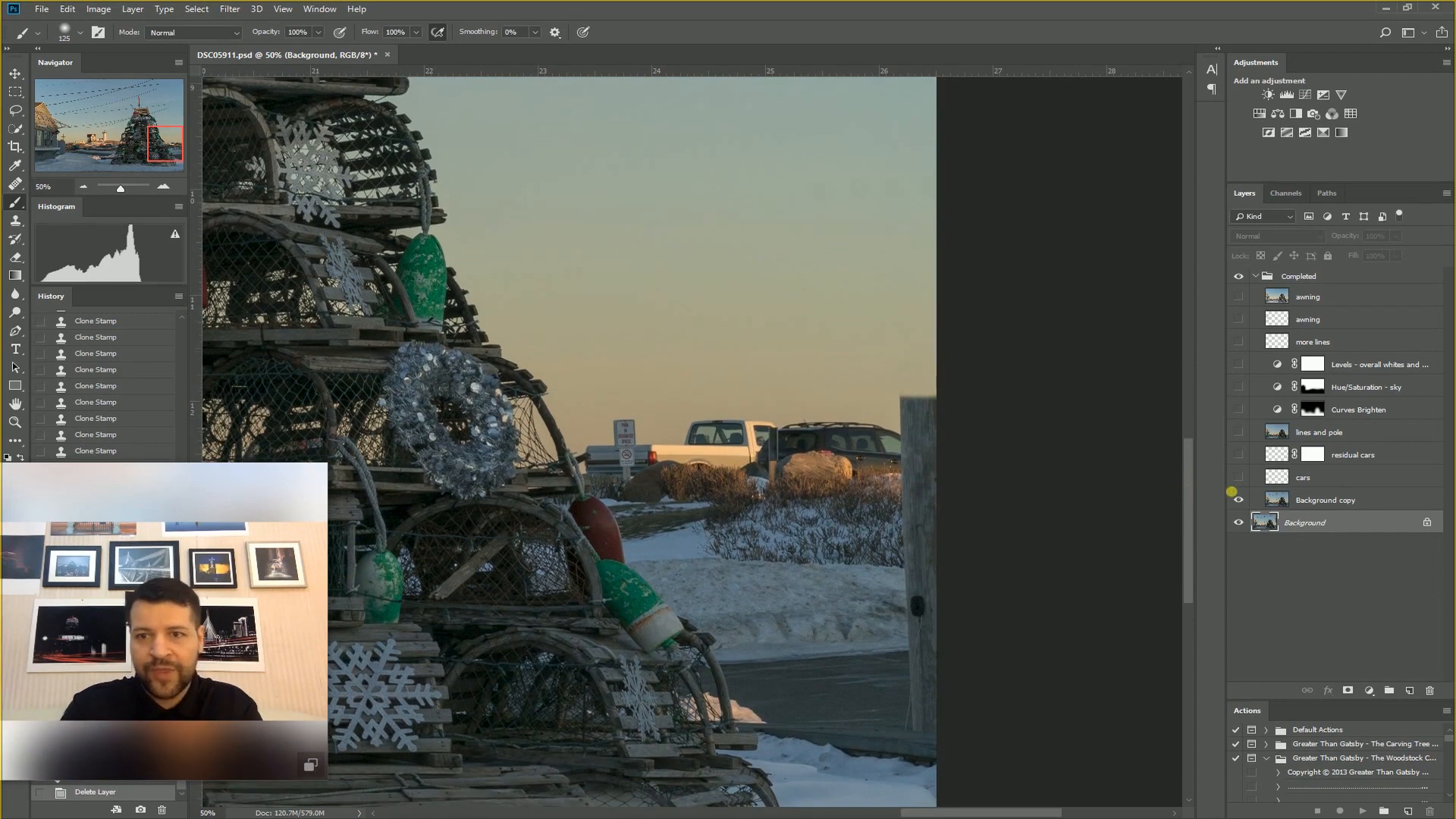
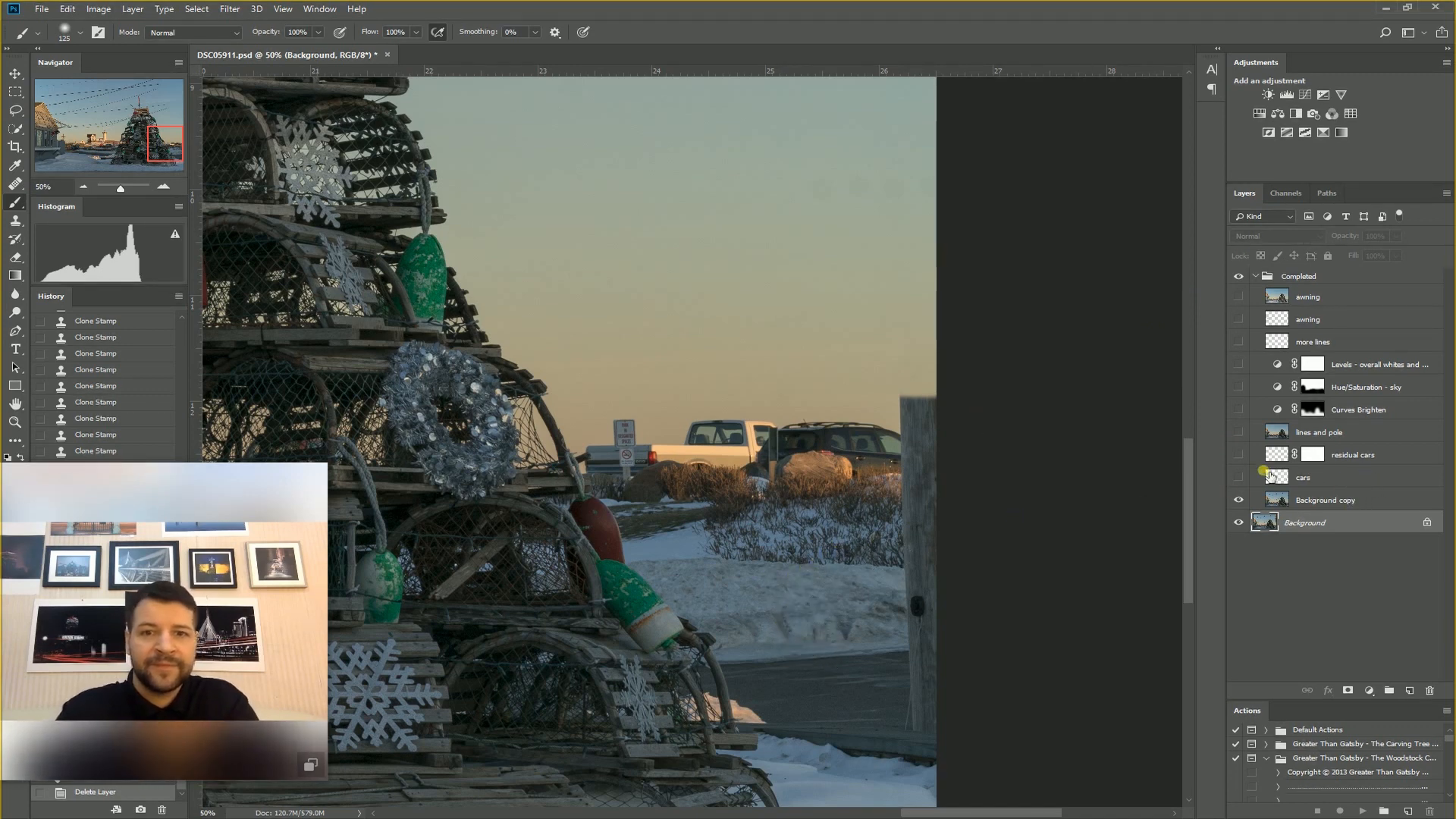
left_click(1257, 279)
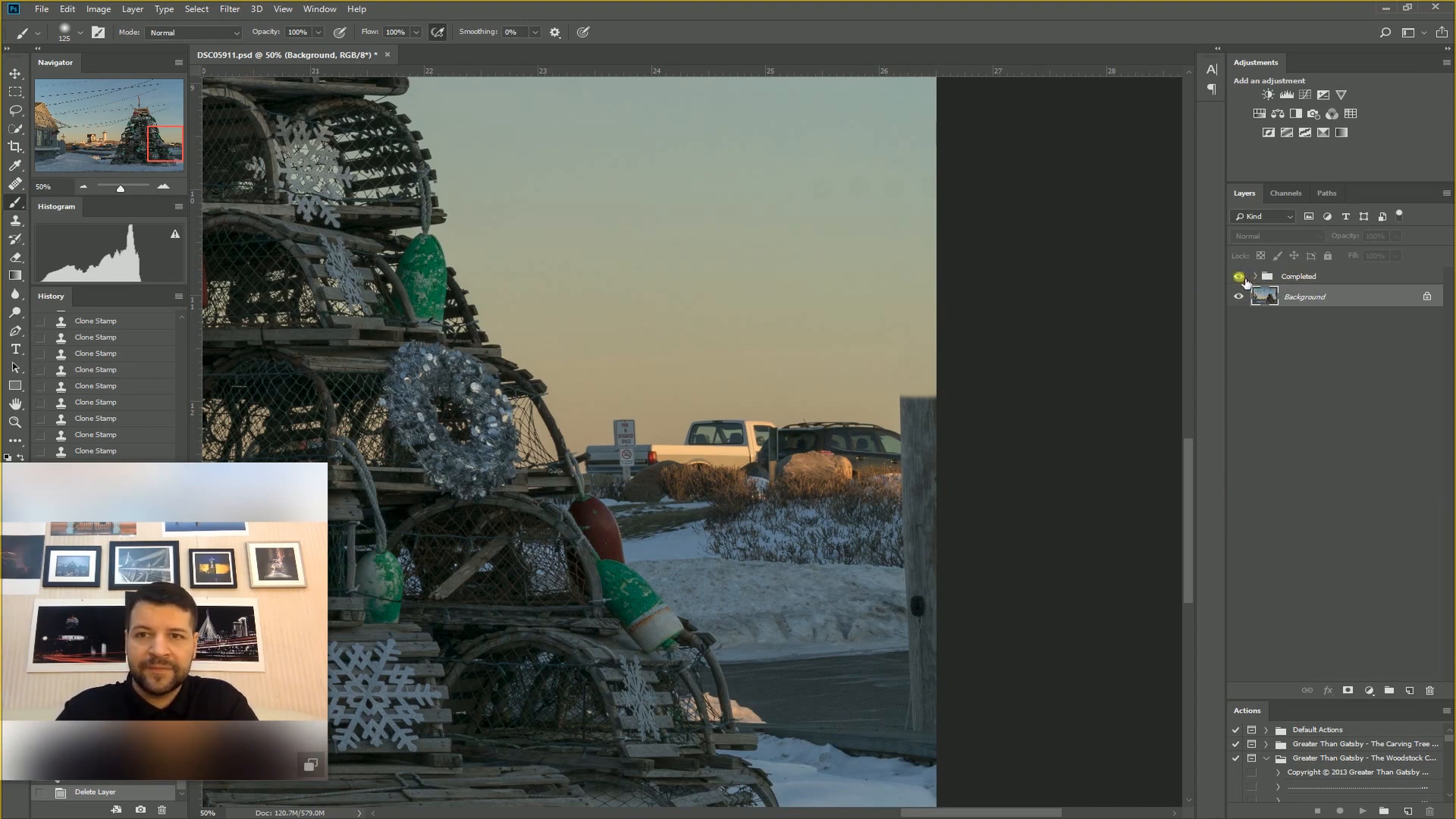
- Reopen the Completed group and check the cars layer by toggling its visibility, leaving it hidden
mouse_move(1186, 455)
left_mouse_down()
mouse_move(1200, 233)
mouse_move(1187, 461)
mouse_move(1191, 440)
left_mouse_up()
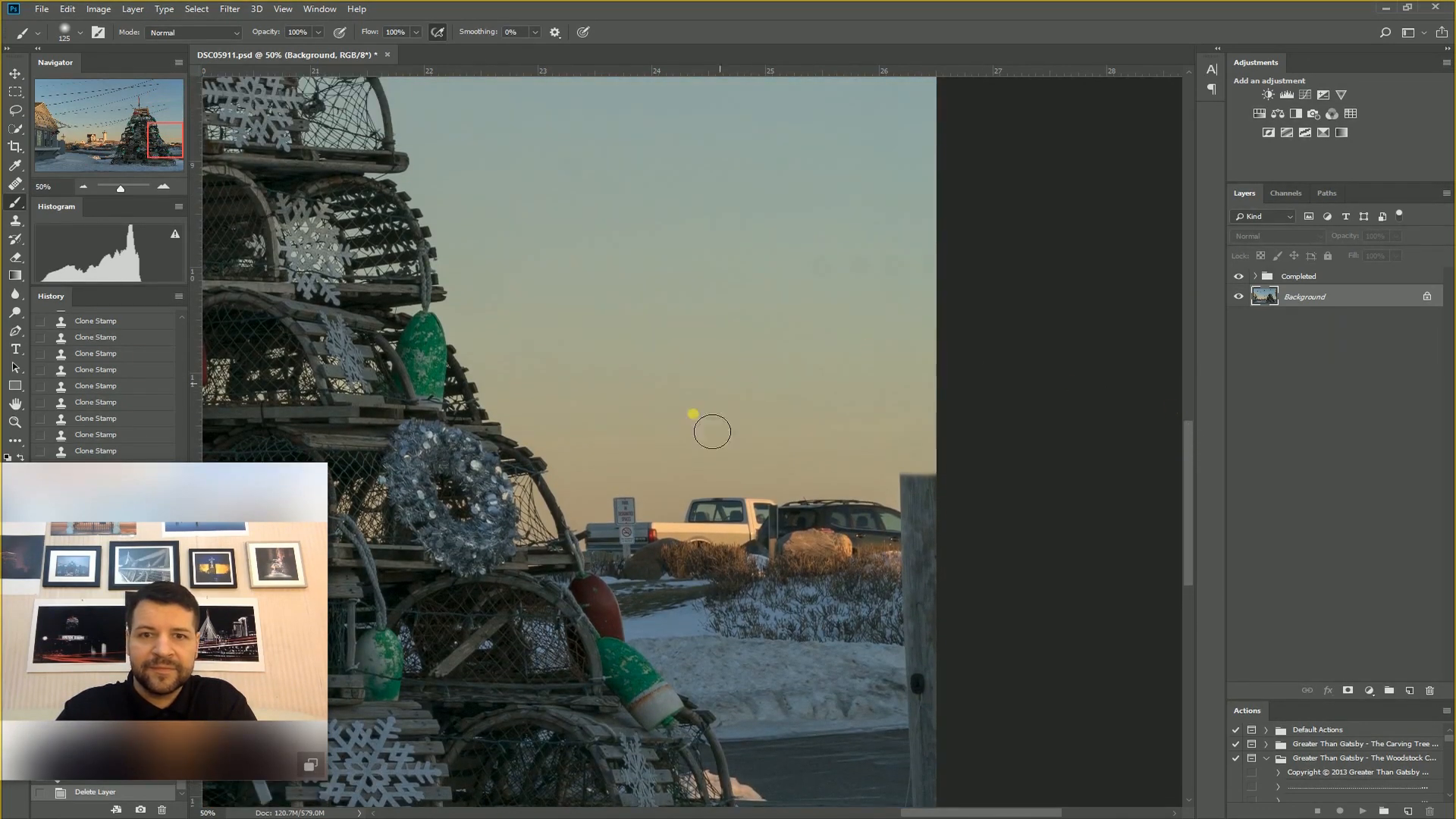
left_click(1256, 276)
left_click(1241, 478)
left_click(1241, 477)
left_click_drag(1189, 523, 1189, 485)
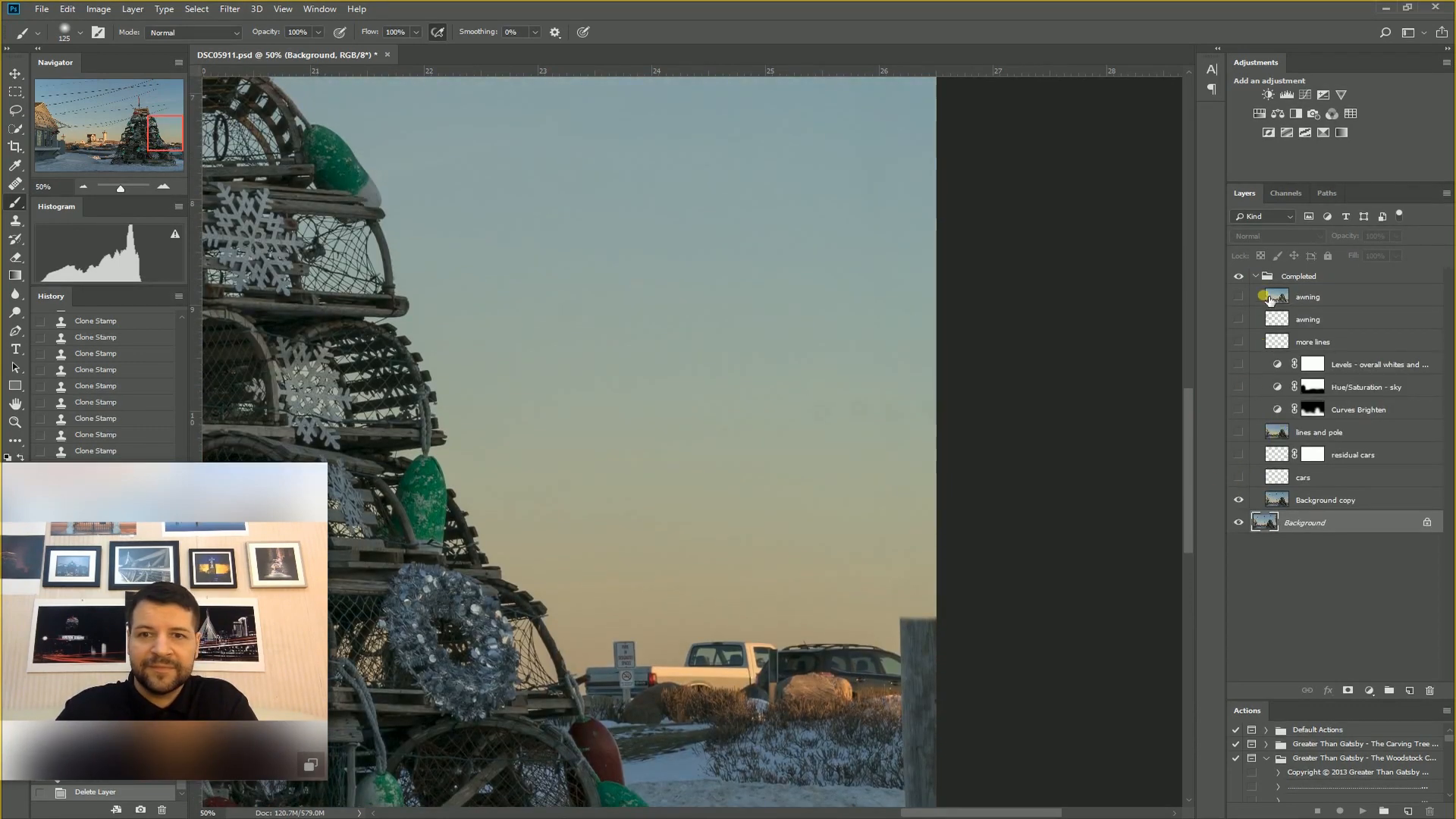
- Collapse the Completed group and add an empty layer directly above Background
left_click(1256, 276)
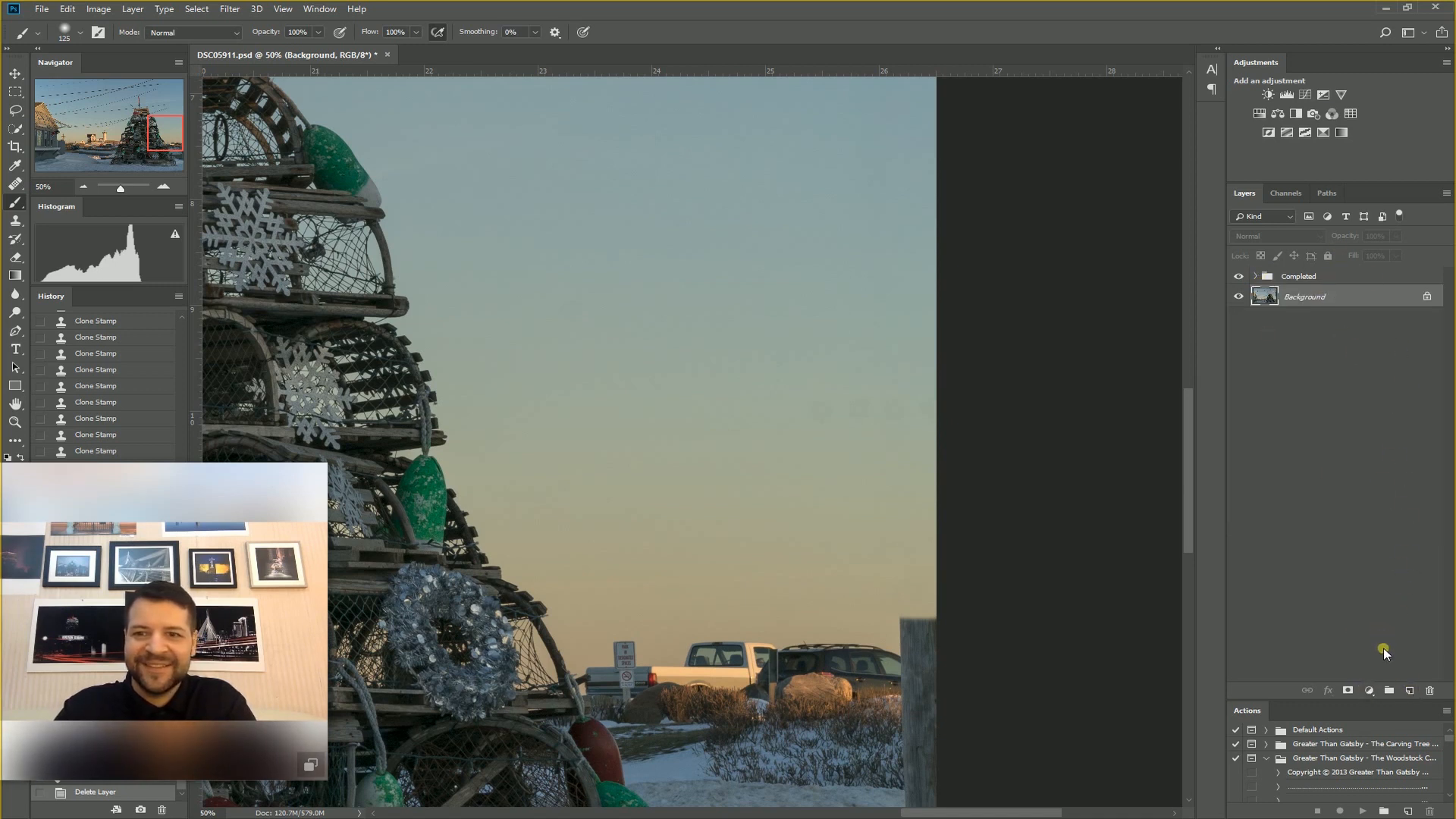
left_click(1411, 690)
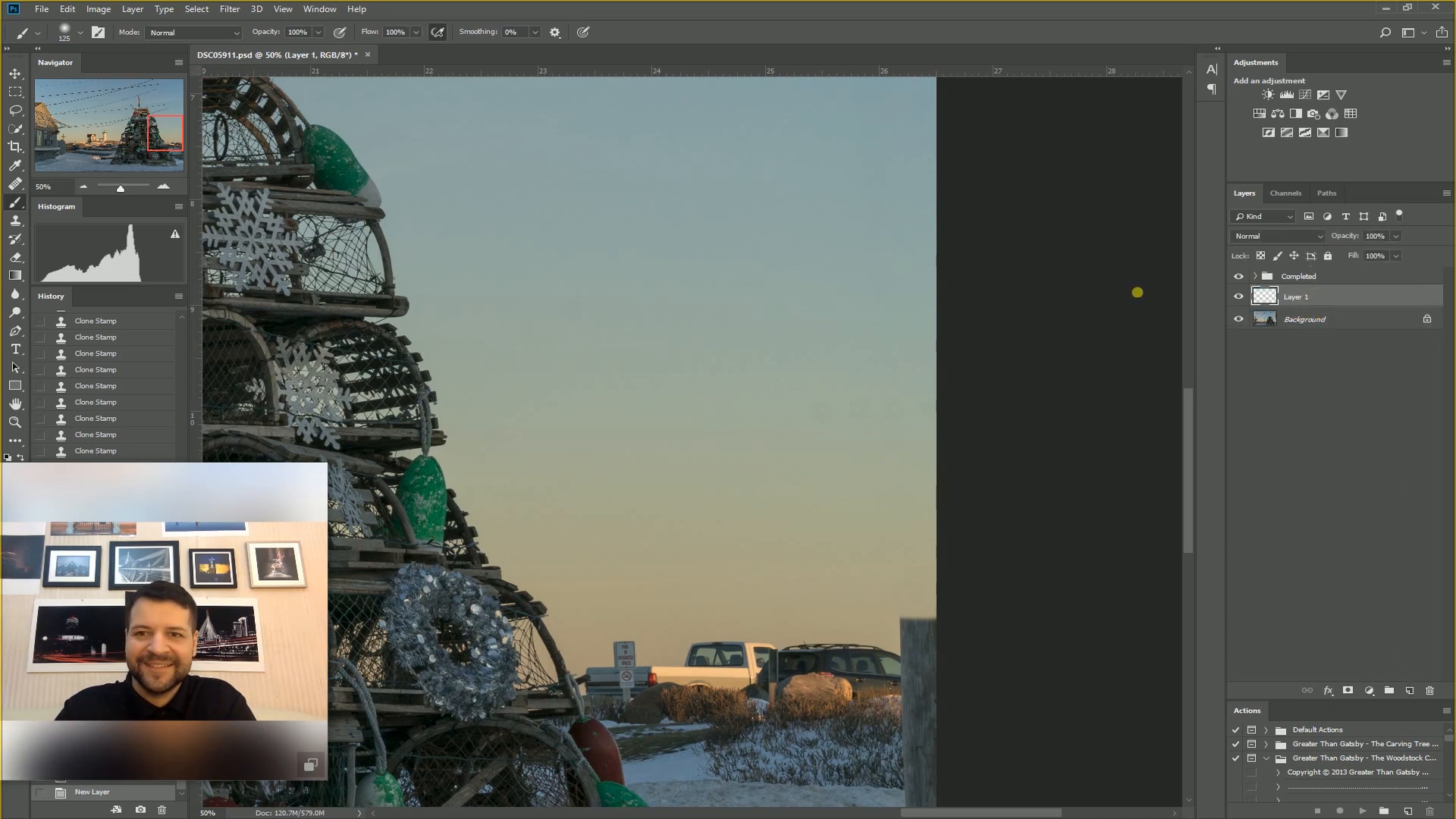
- Revert the document history to the last Healing Brush state to restore Background copy 2, and make that layer visible
mouse_move(160, 457)
left_click_drag(167, 474, 494, 466)
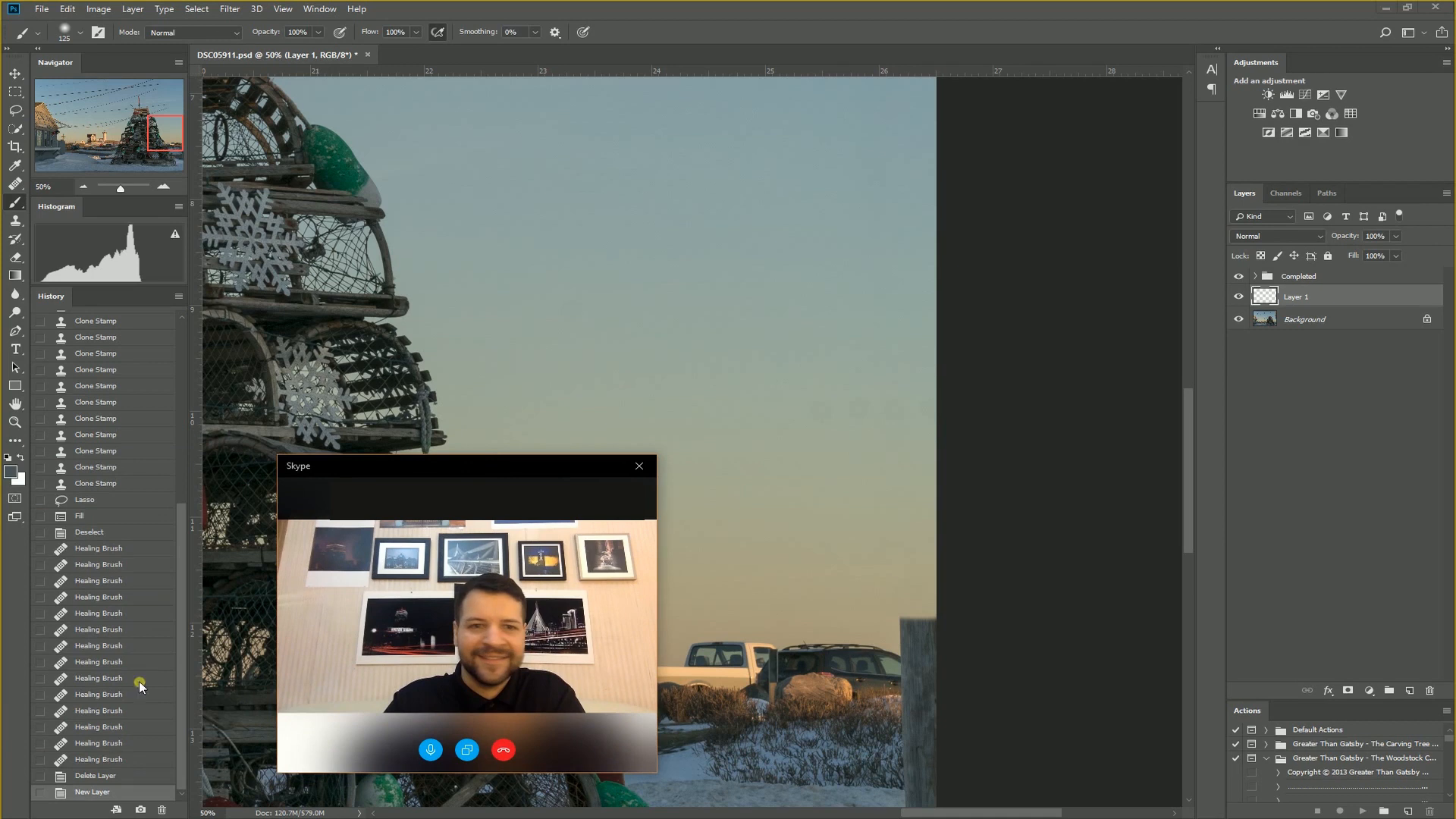
left_click(119, 759)
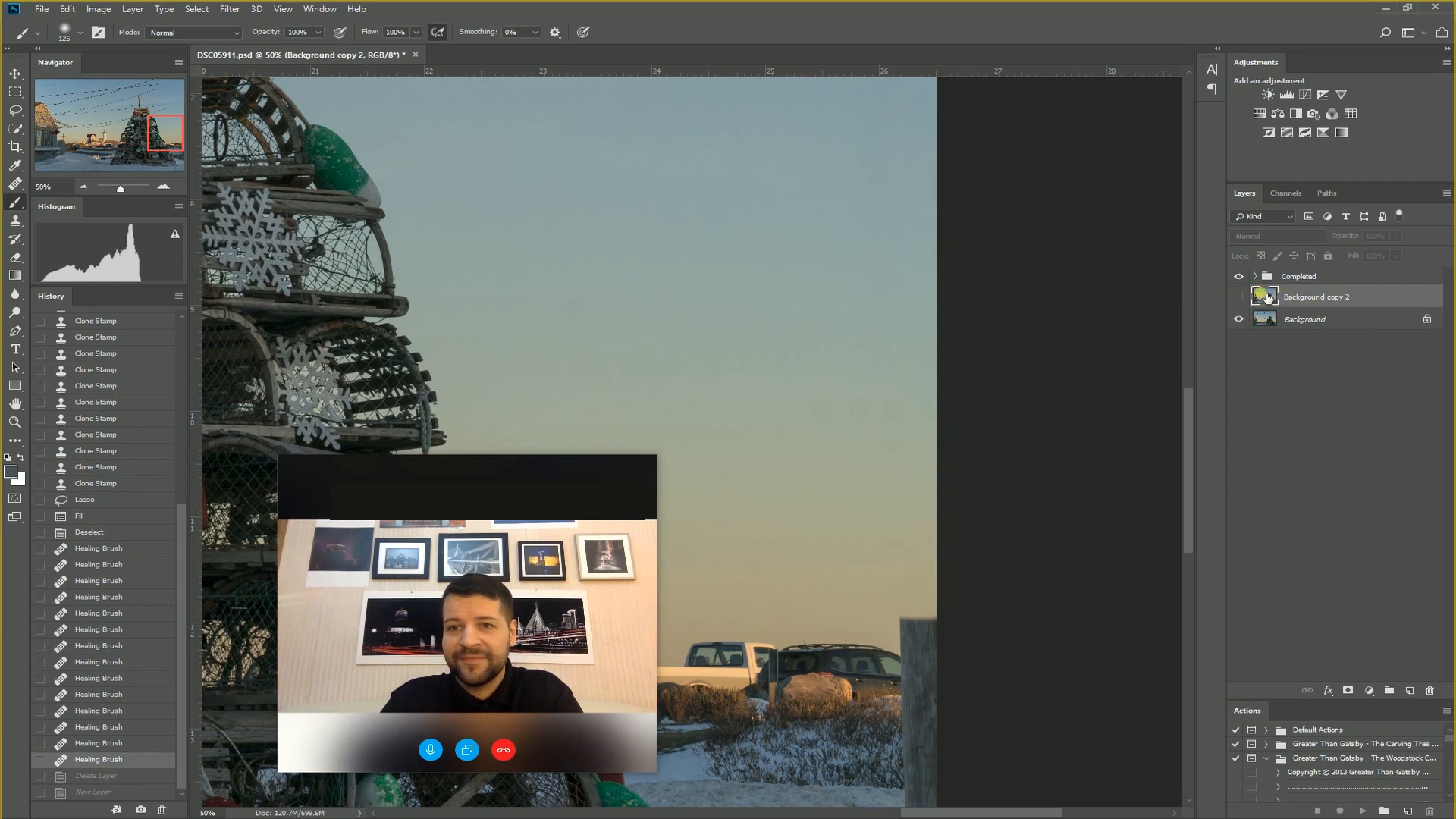
left_click(1240, 296)
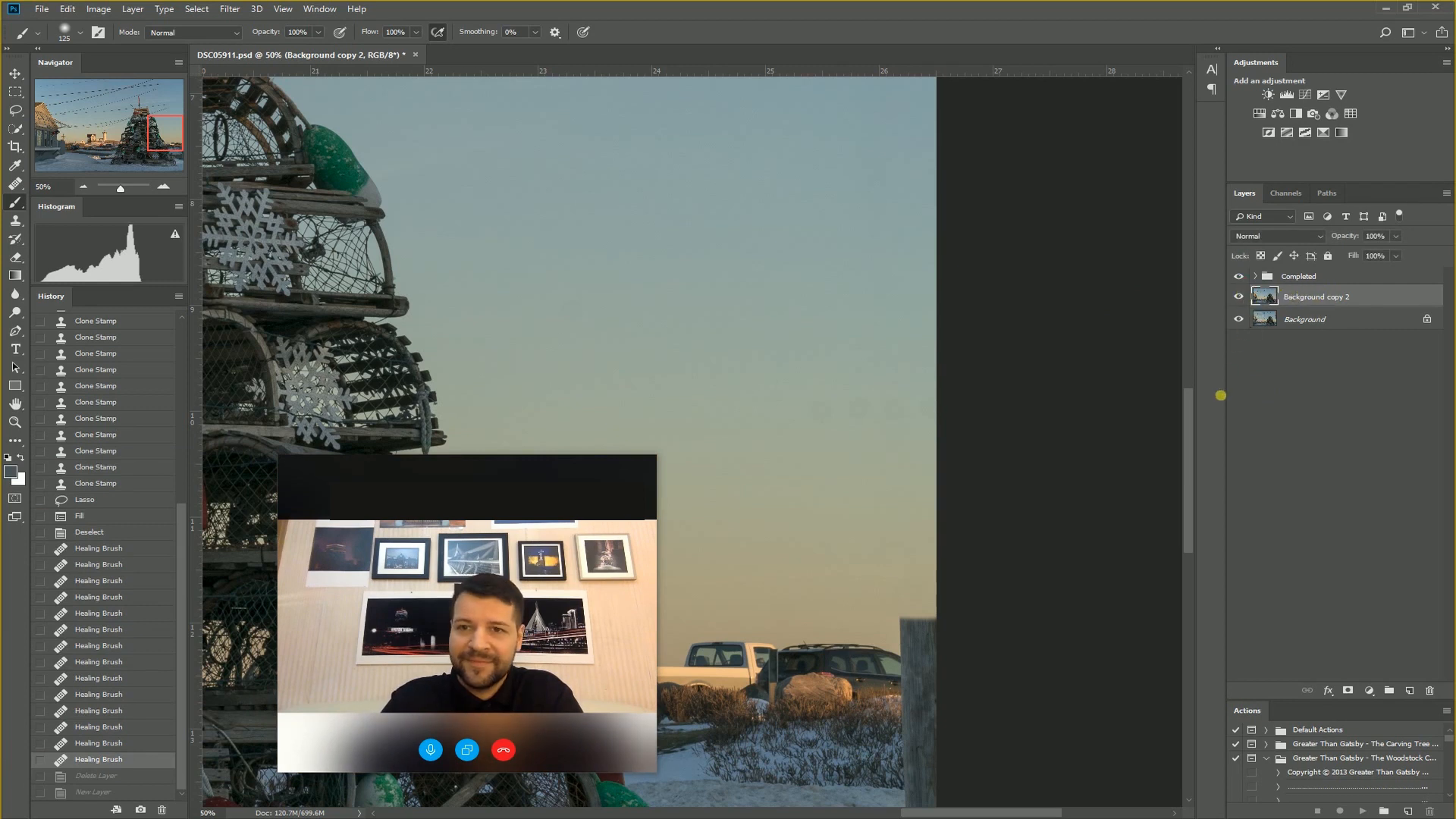
left_click_drag(517, 459, 151, 513)
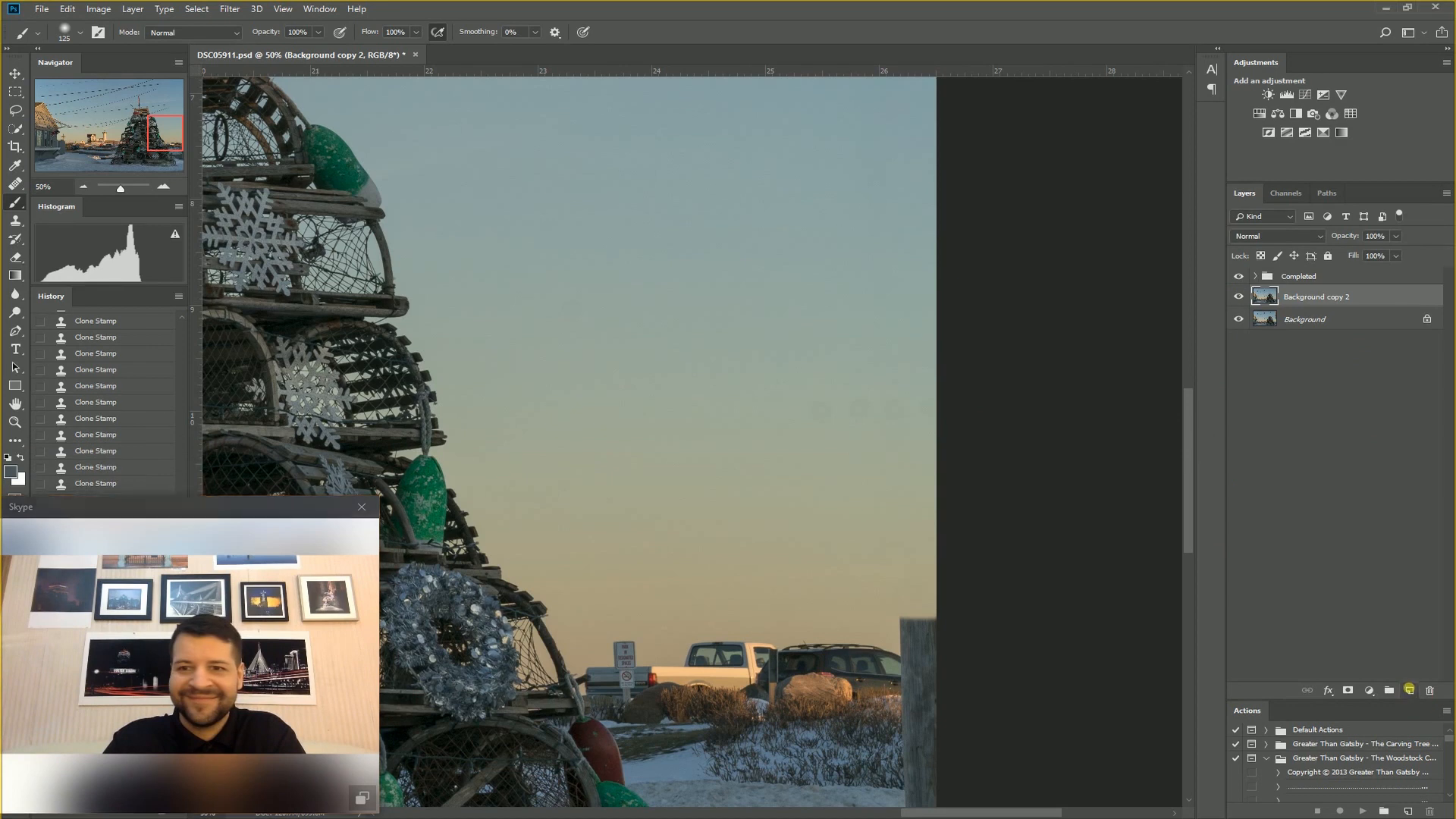
- Add an empty layer above Background copy 2 and clone sky over the sign beside the truck with the Clone Stamp at 56% flow
left_click(1409, 690)
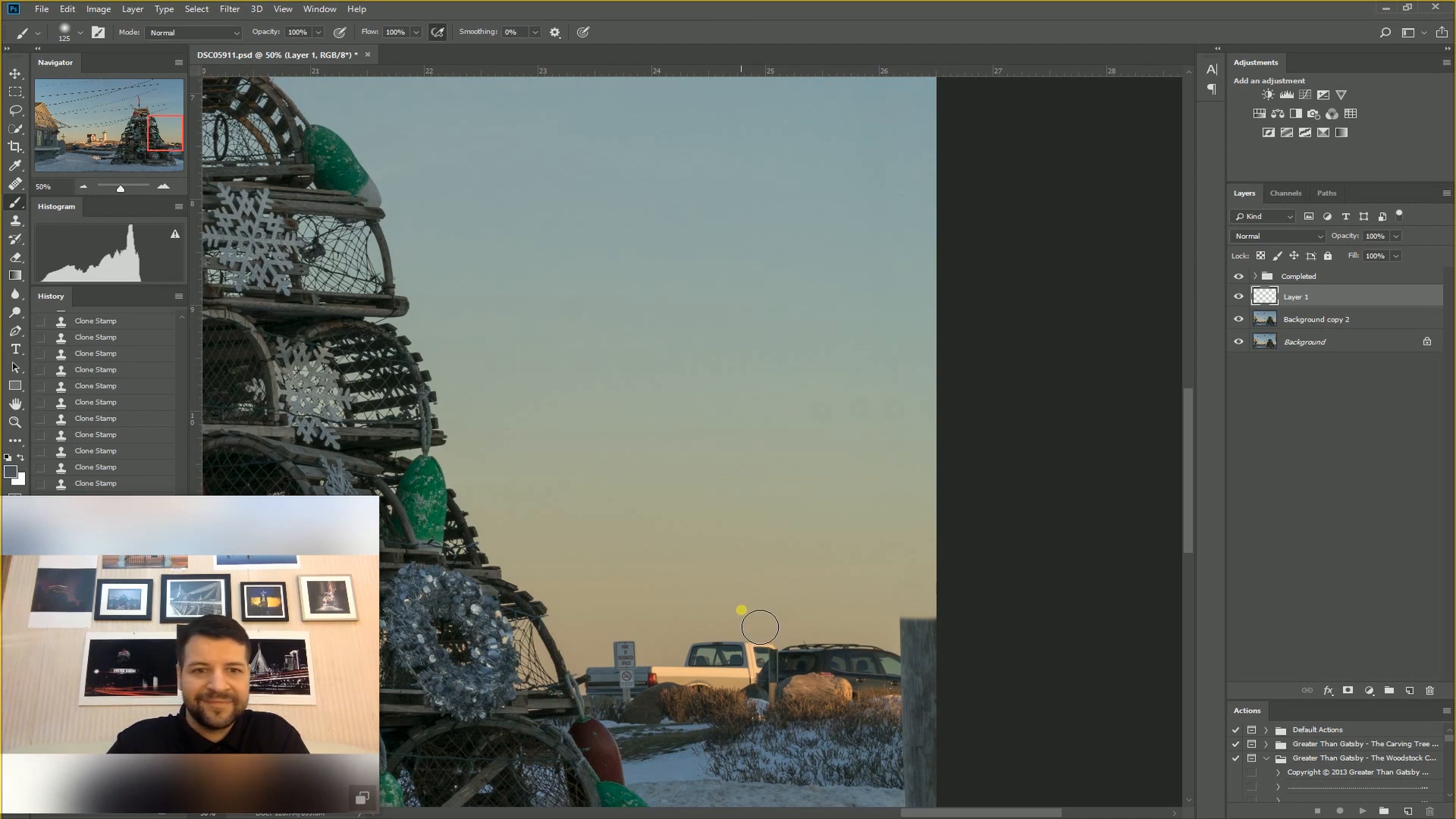
left_click(15, 219)
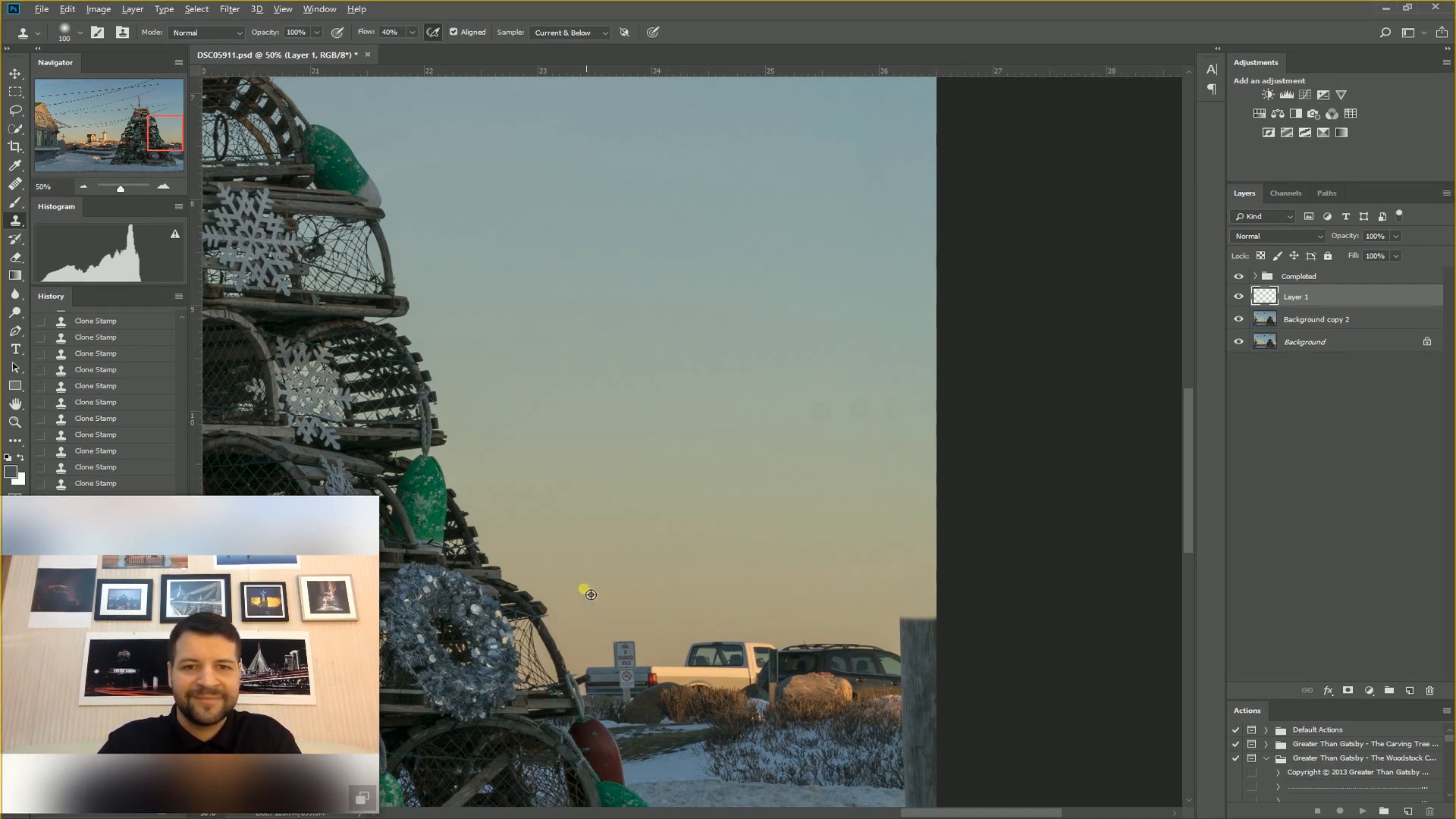
left_click(411, 32)
left_click_drag(413, 49, 425, 50)
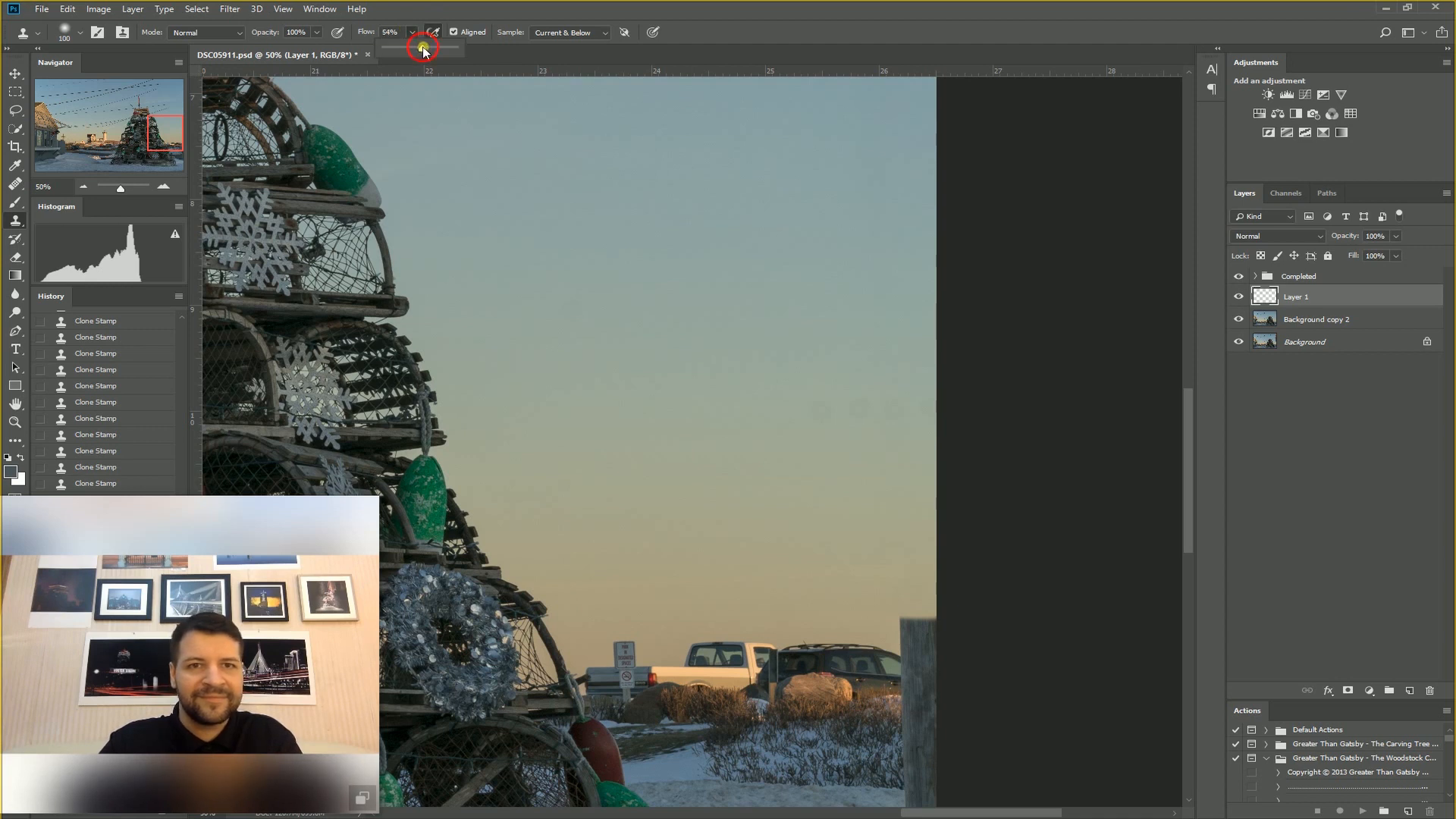
left_click_drag(425, 50, 425, 49)
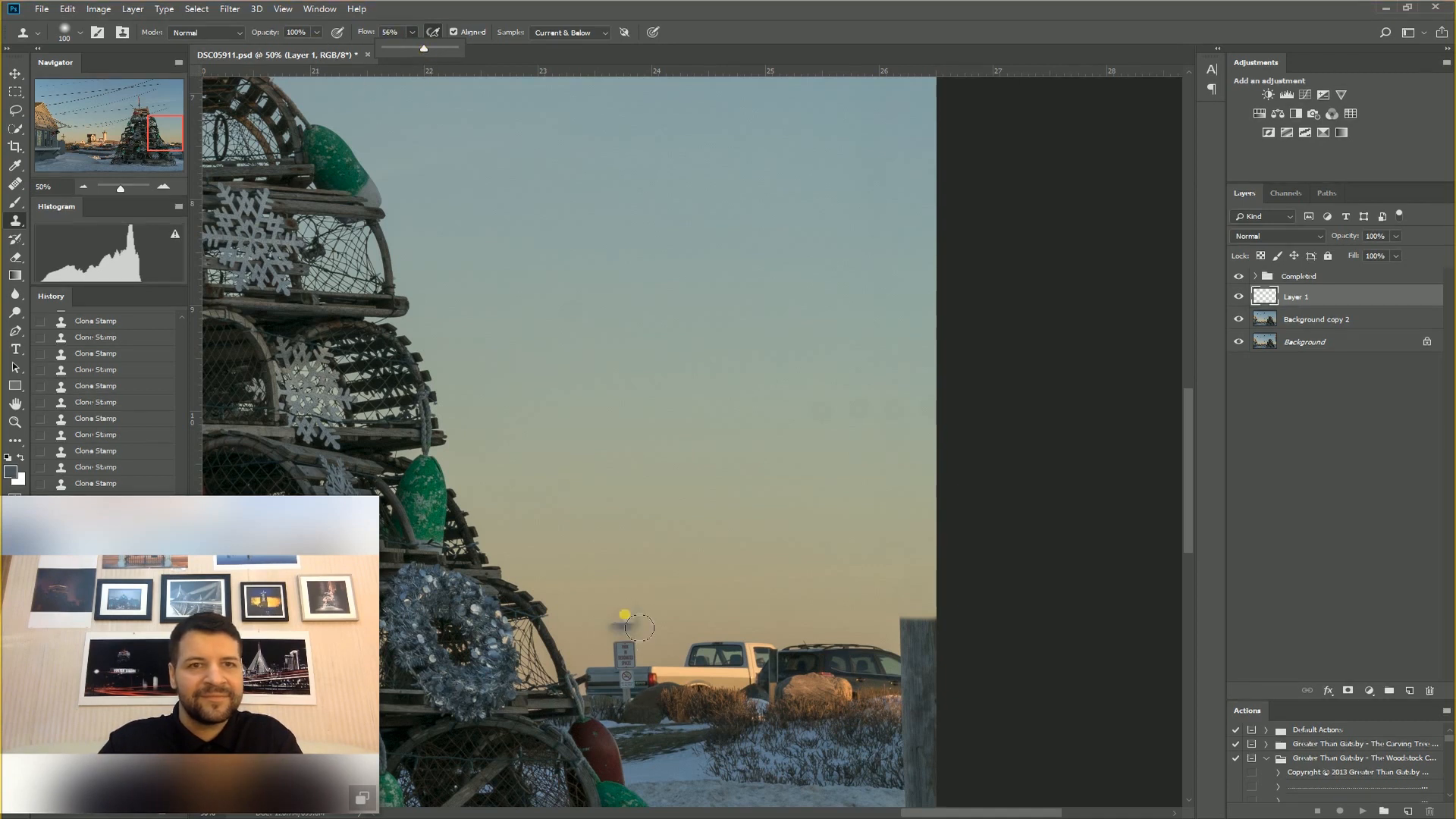
left_click(588, 652)
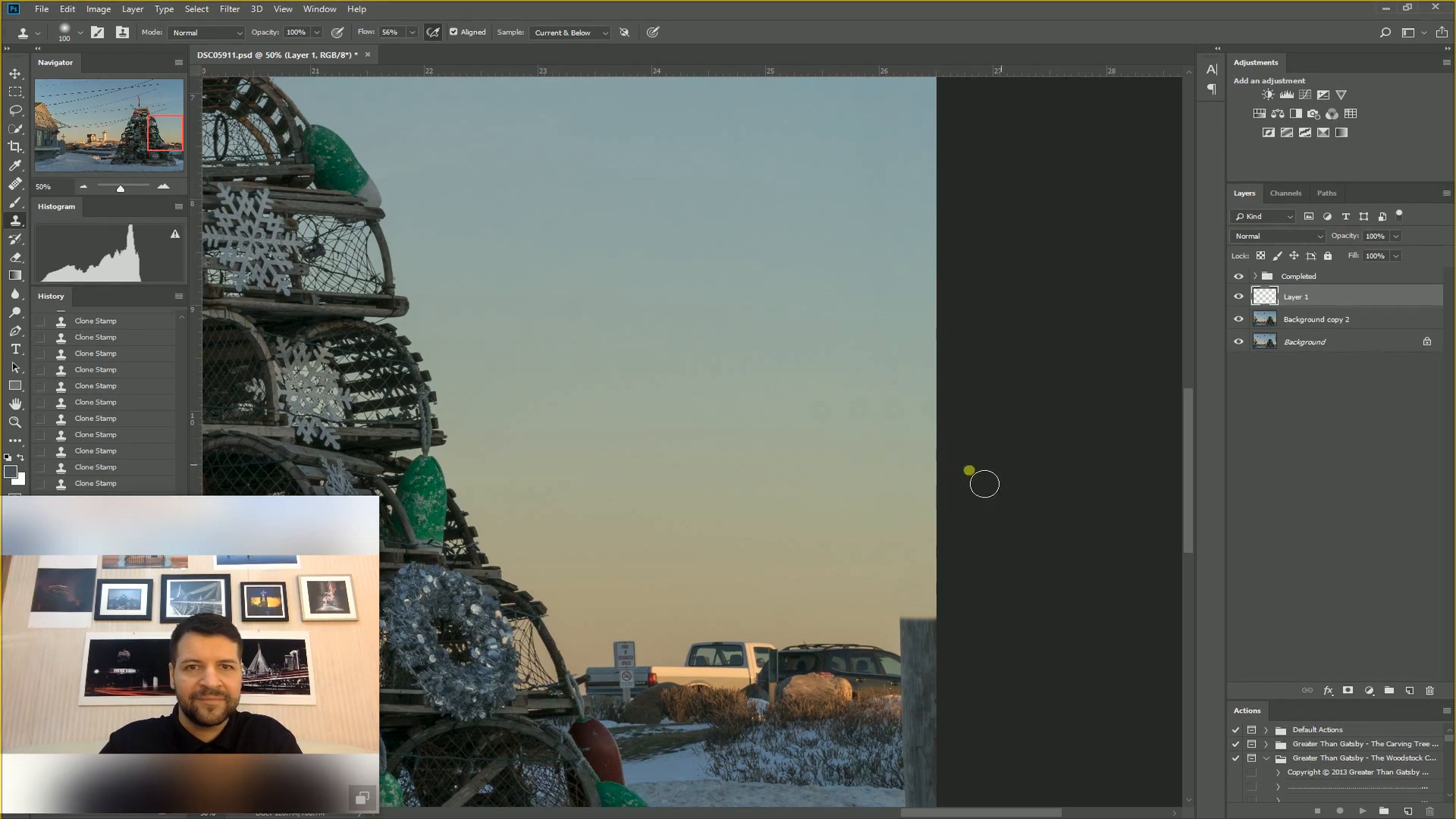
- Check the cloned area by toggling the Completed group's Background copy layer, leaving it shown and the group collapsed
left_click(1252, 278)
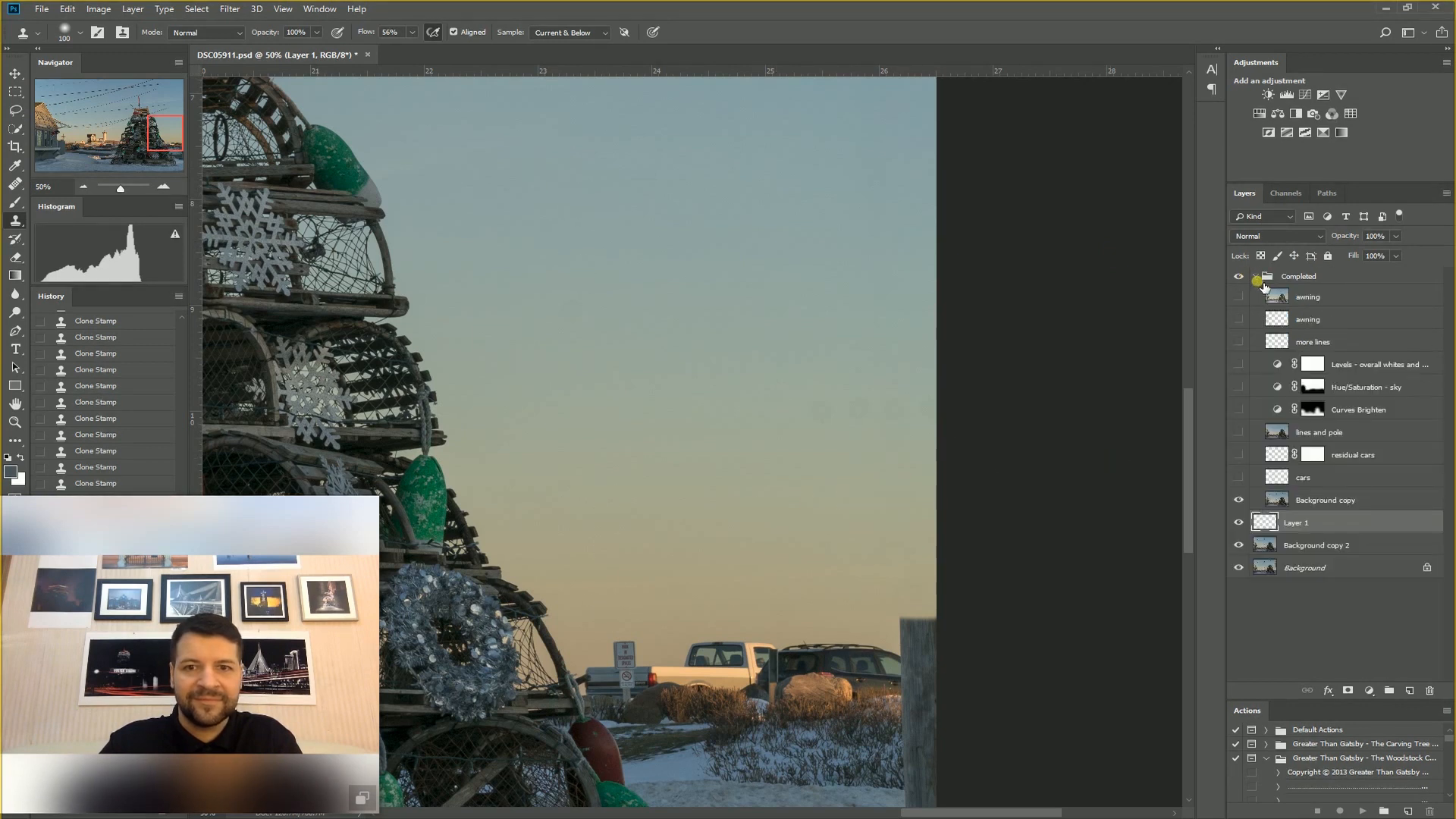
left_click(1238, 501)
left_click(1240, 501)
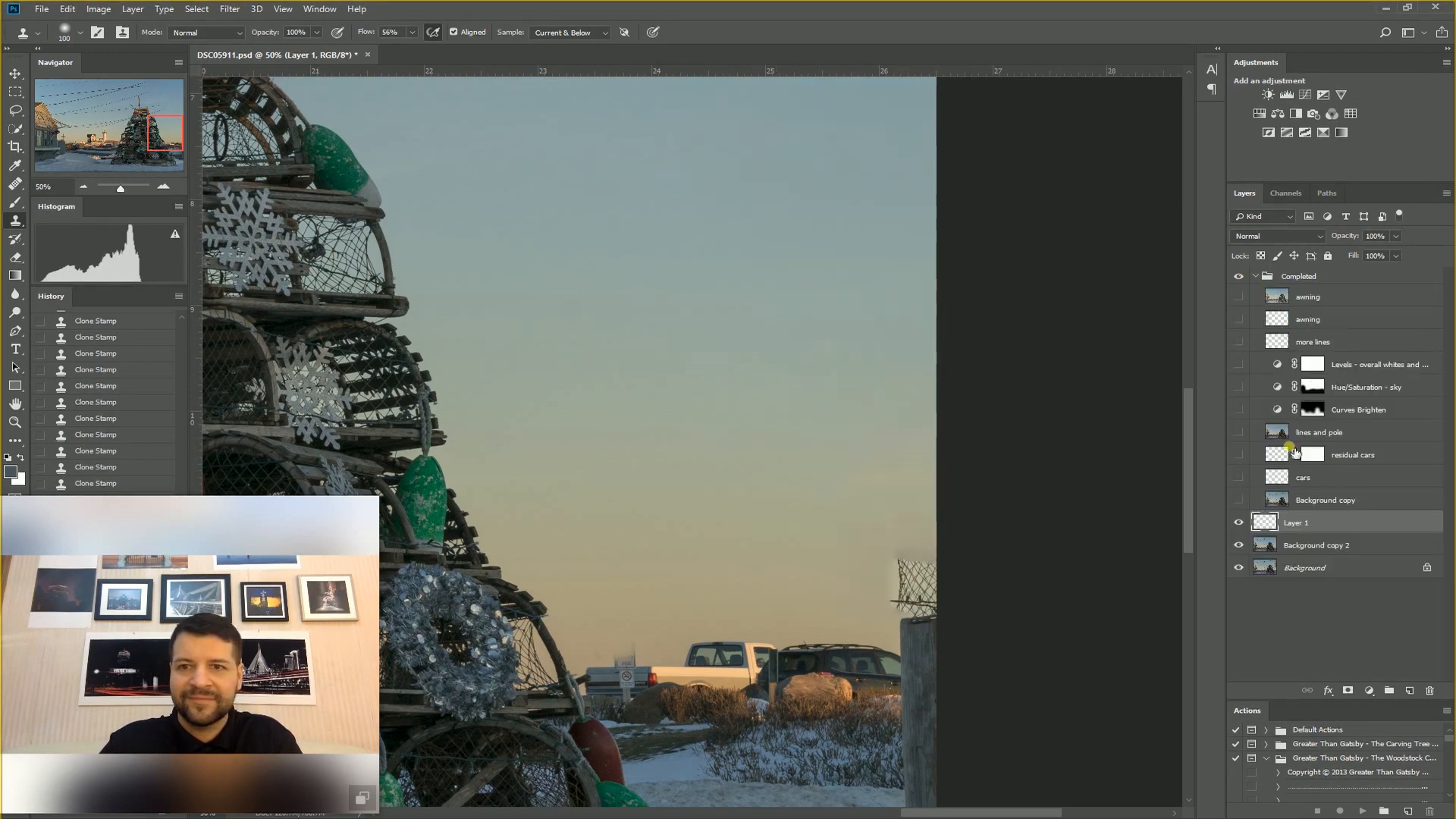
left_click(1240, 502)
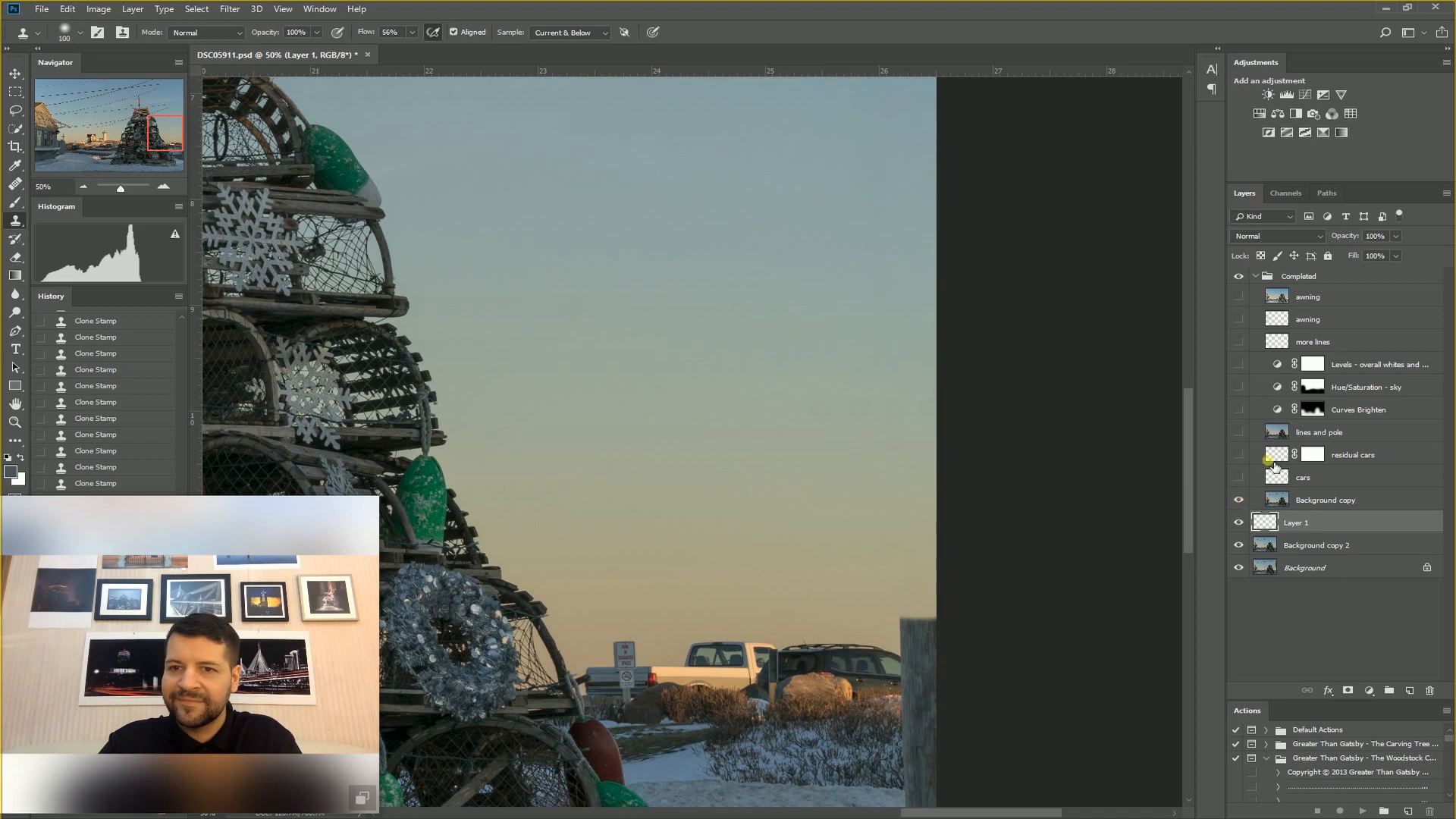
left_click(1256, 277)
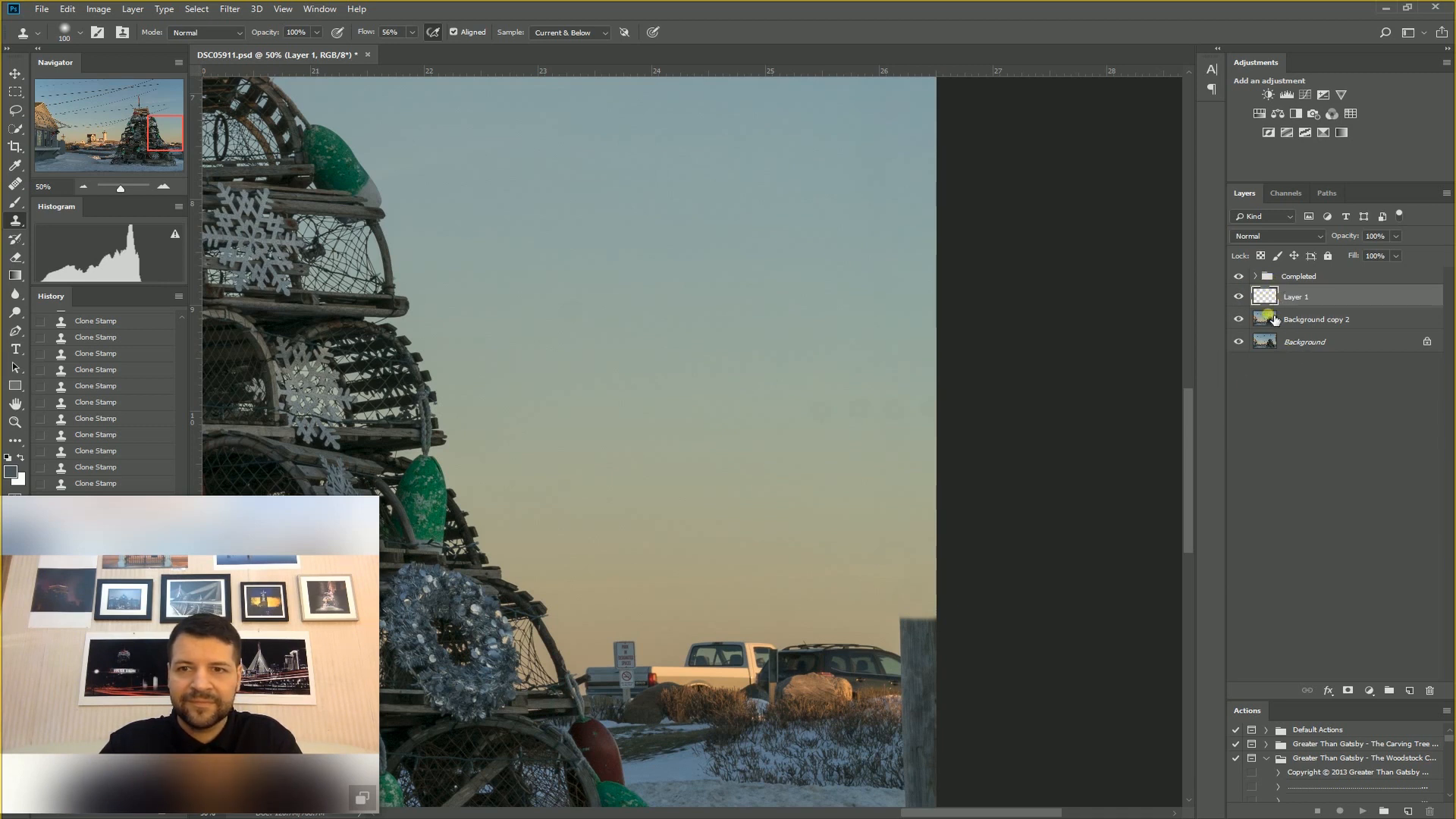
- Hide the Background copy layer inside the Completed group and collapse the group
left_click(1256, 276)
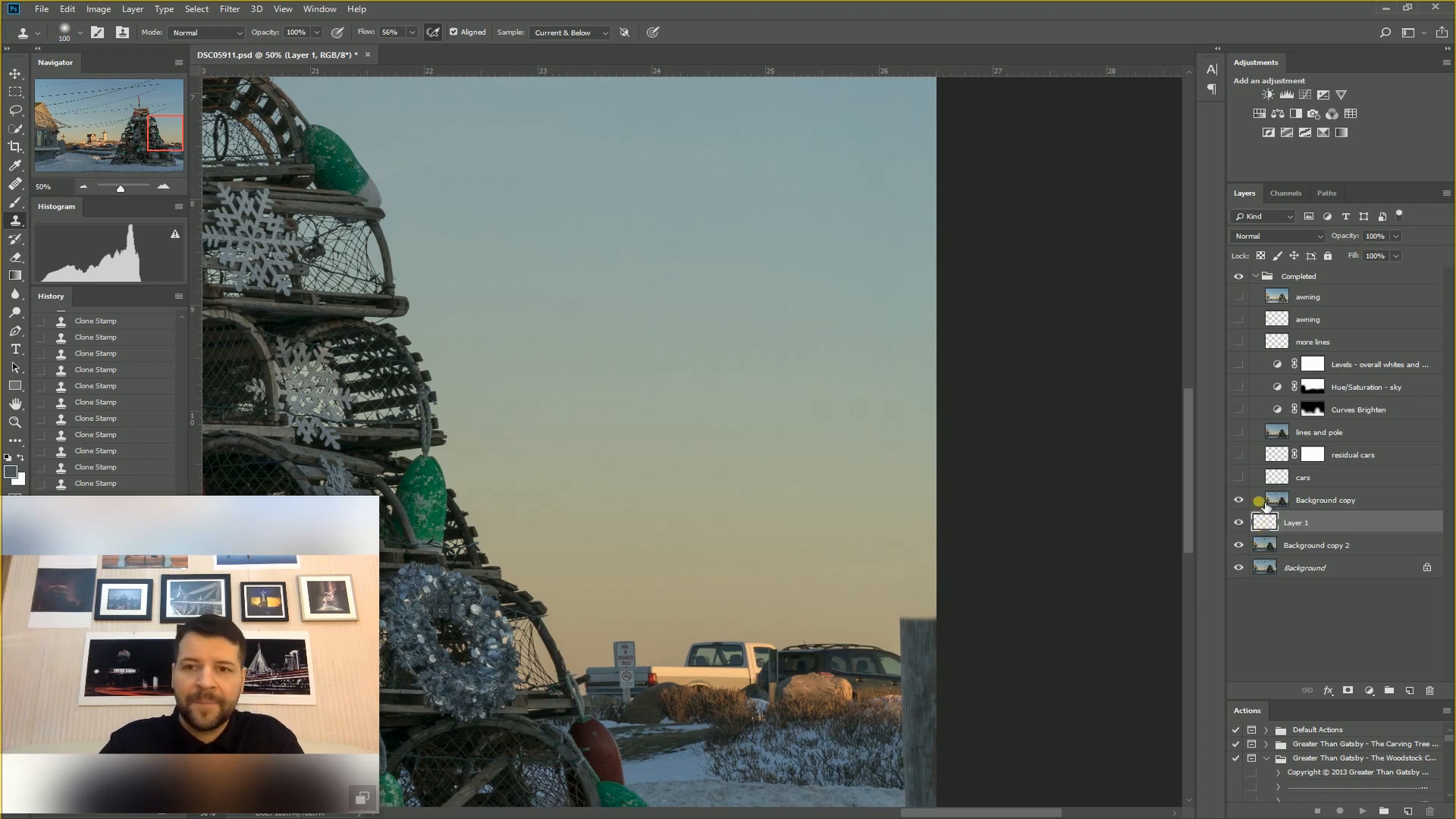
left_click(1239, 501)
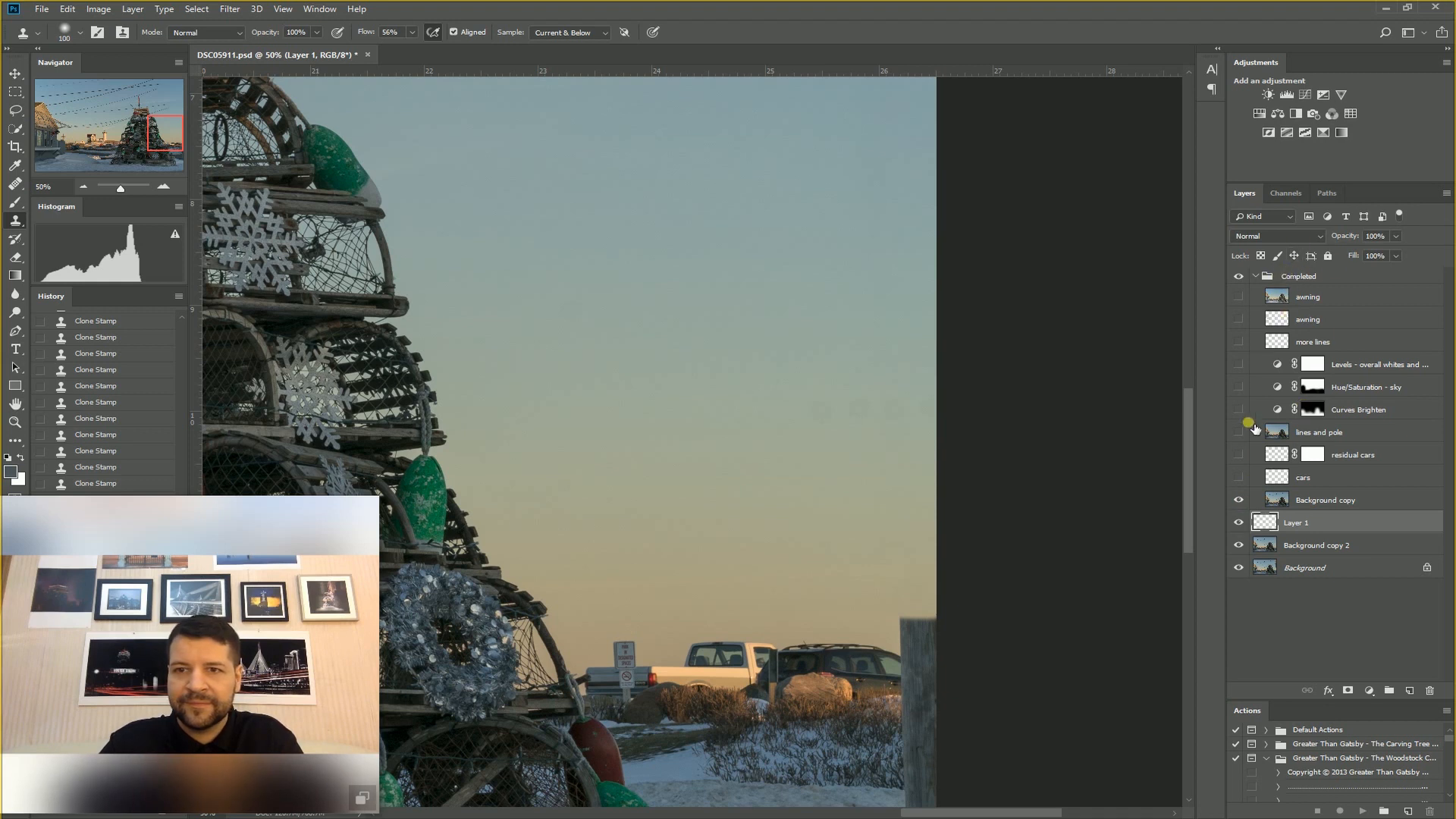
left_click(1240, 500)
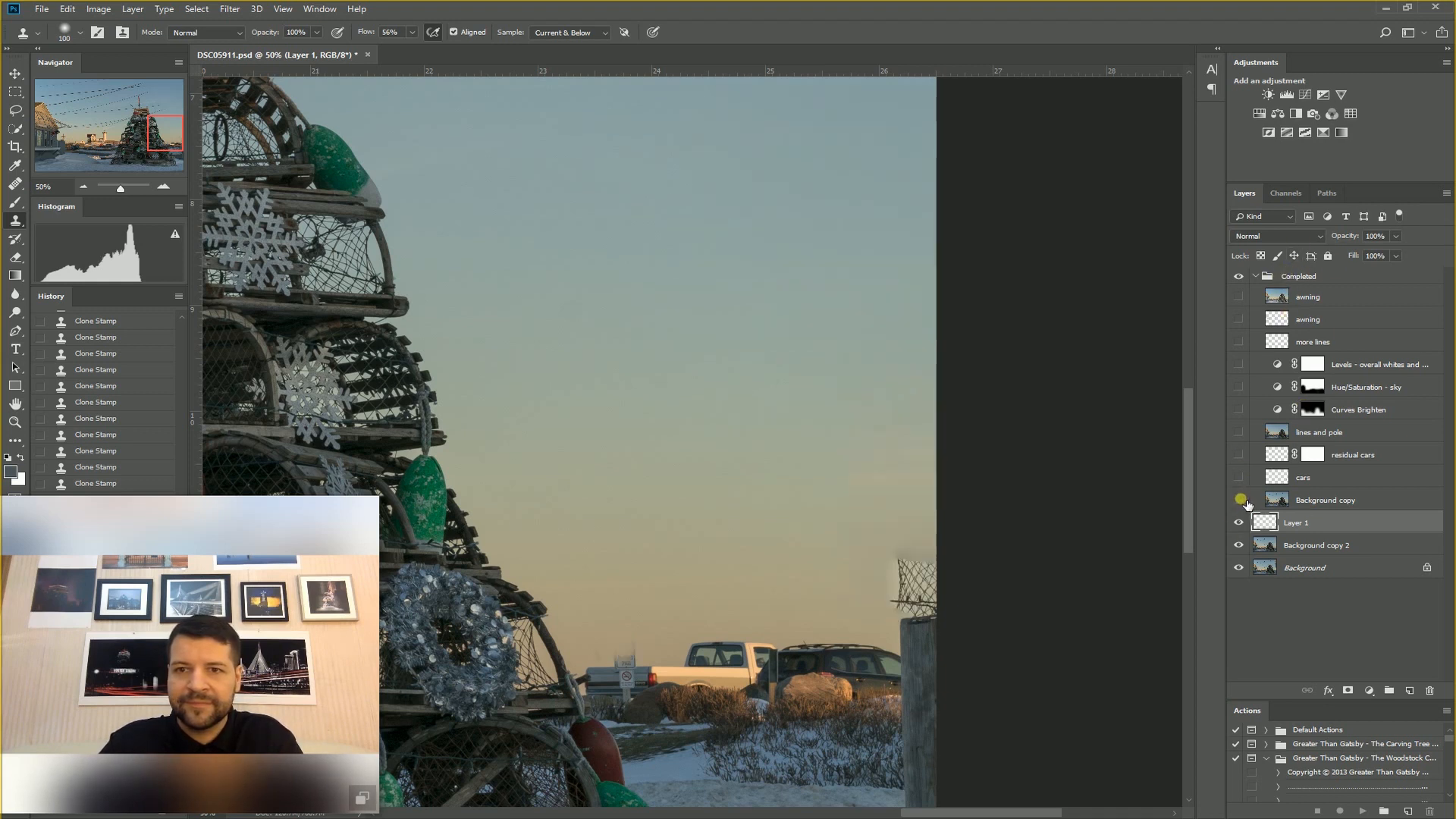
left_click(1240, 501)
left_click(1240, 501)
left_click(1259, 276)
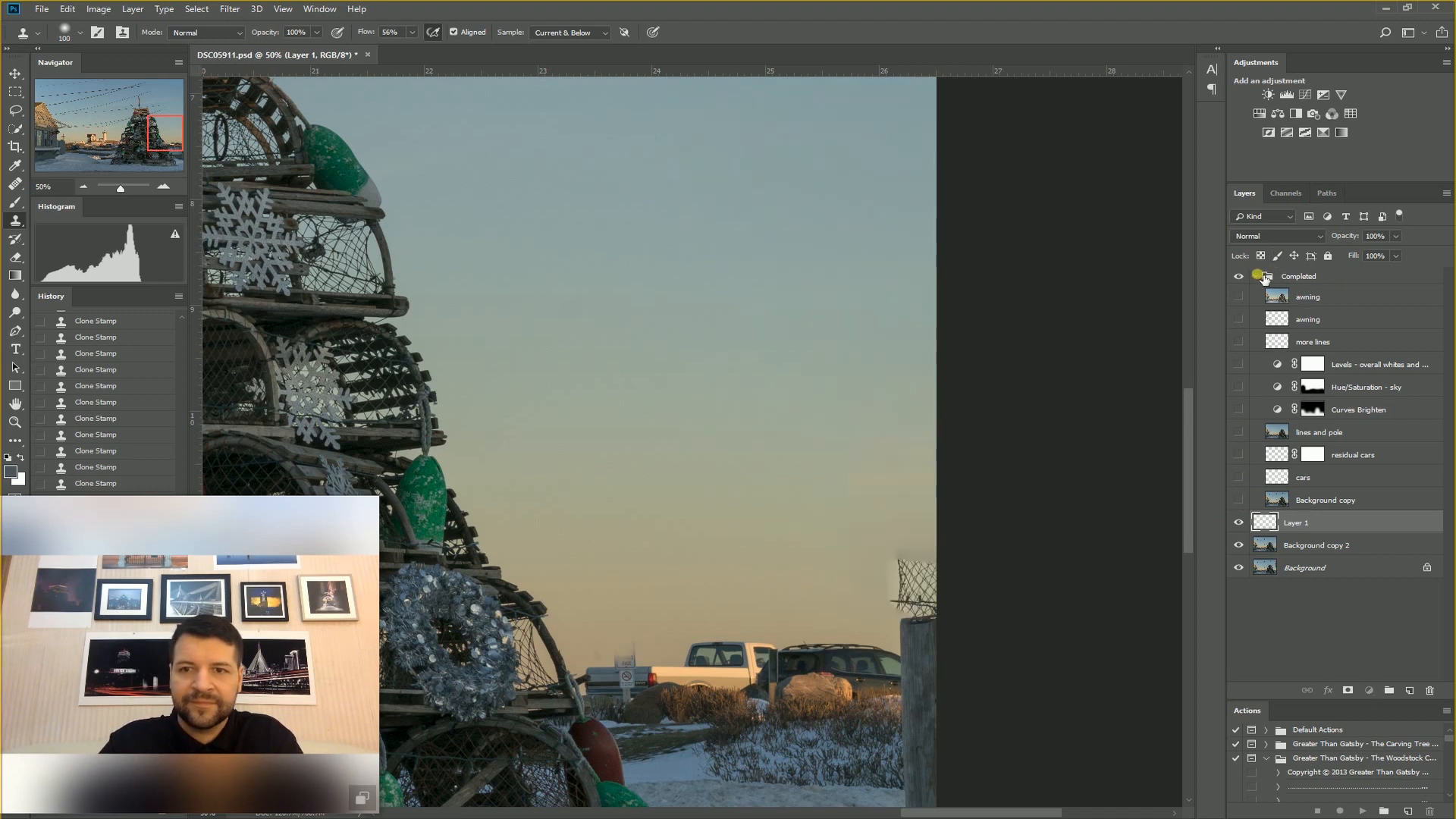
left_click(1264, 301)
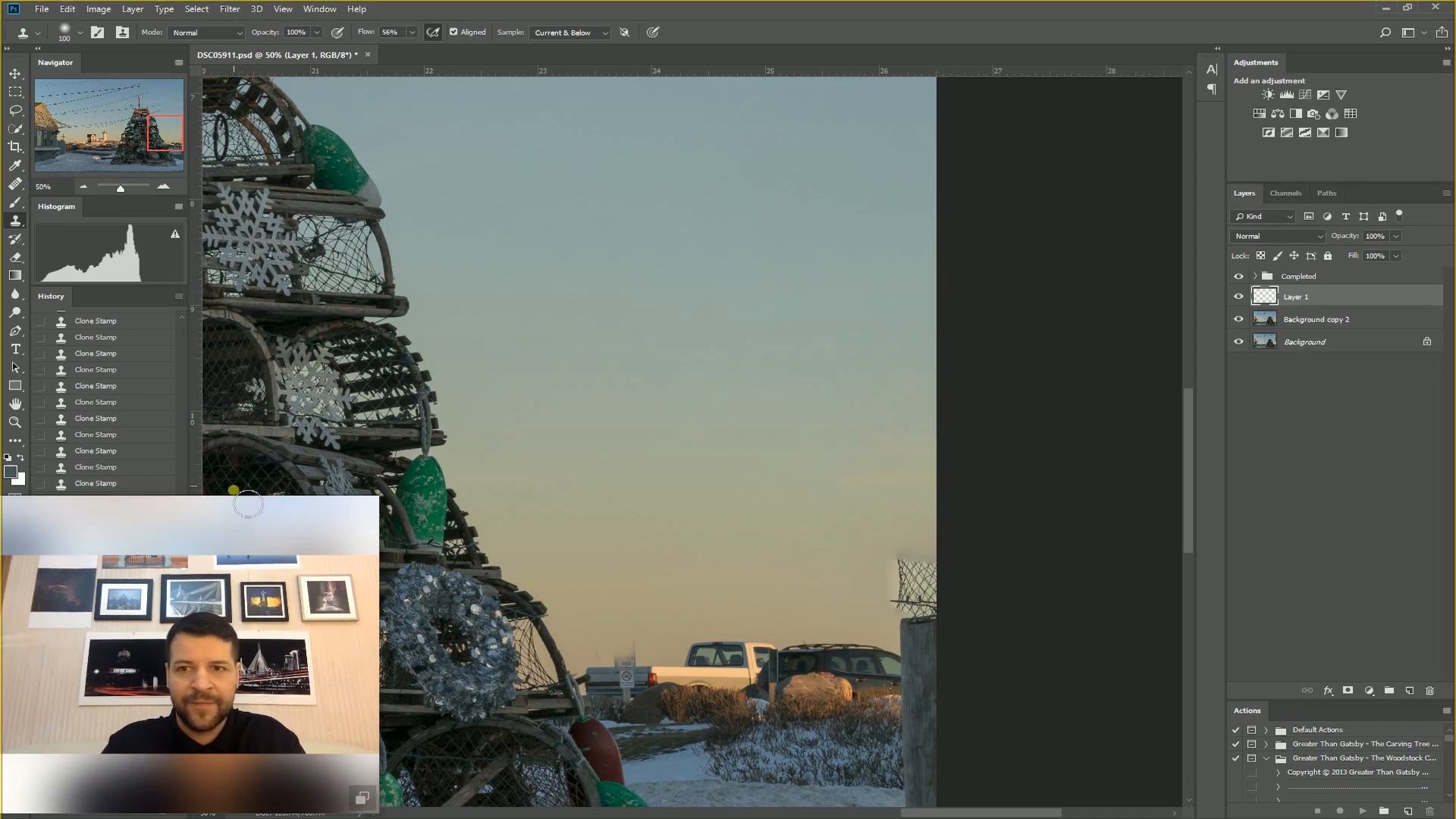
left_click_drag(221, 508, 786, 491)
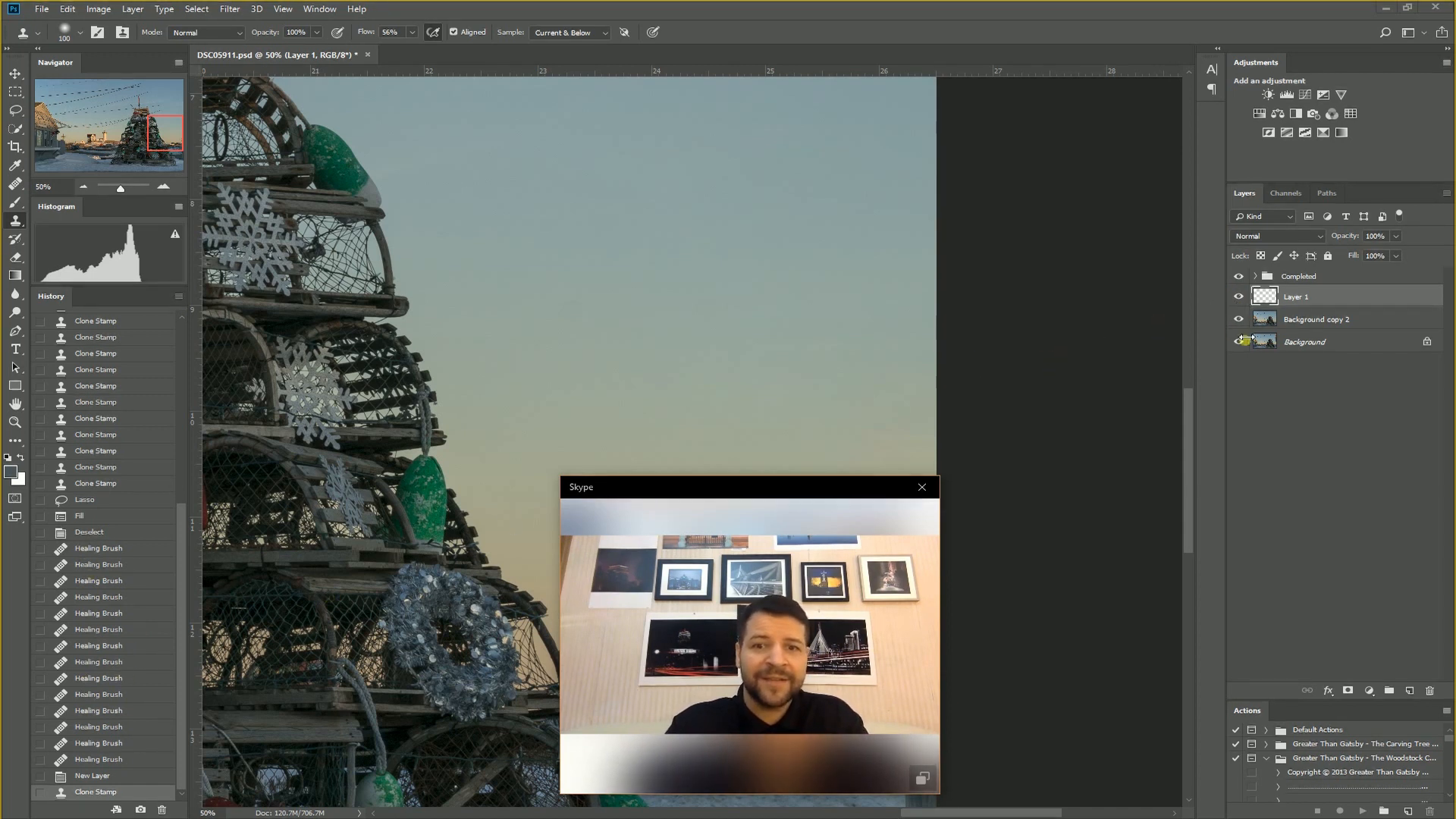
left_click_drag(790, 487, 214, 516)
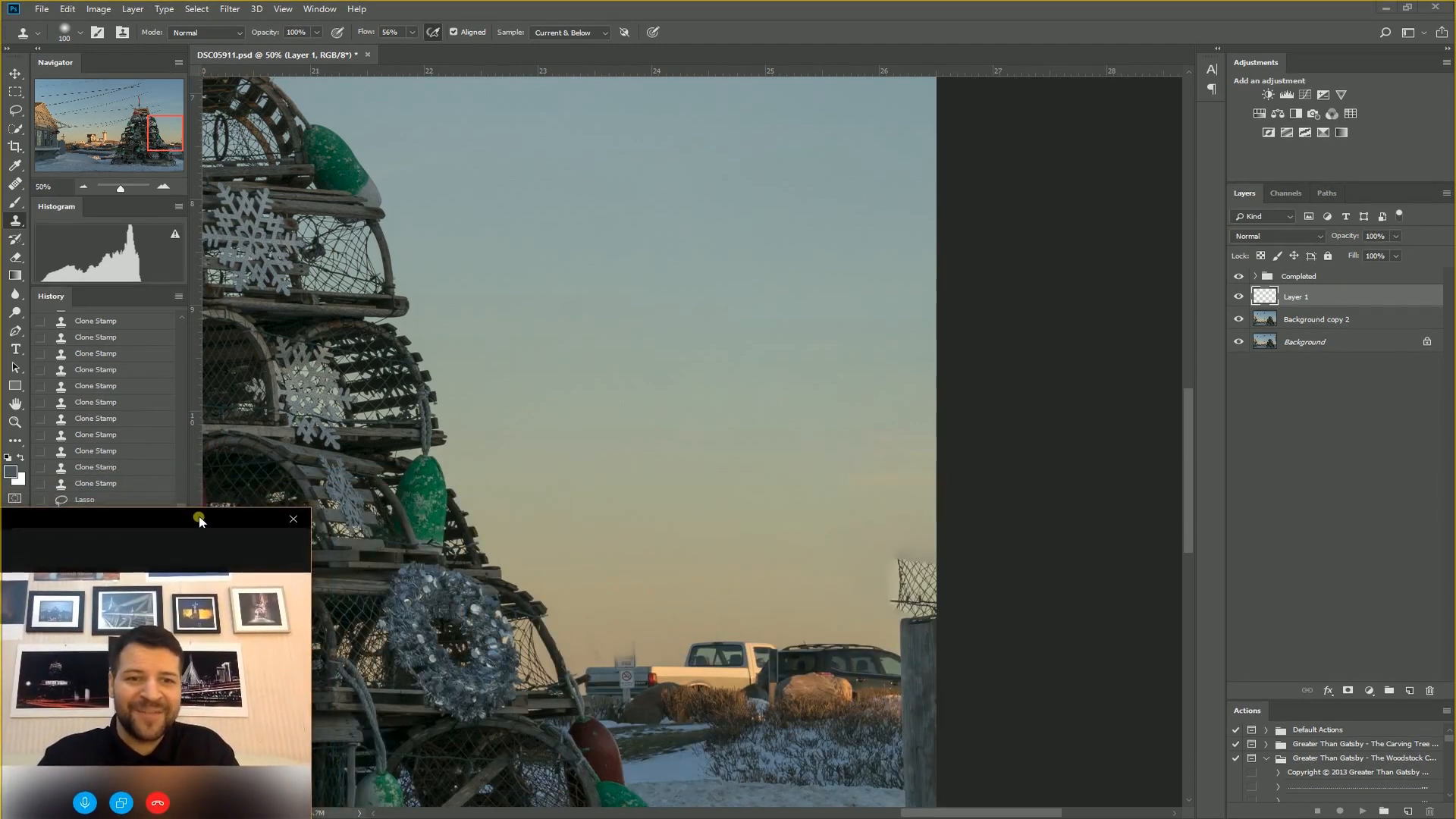
left_click_drag(200, 516, 201, 509)
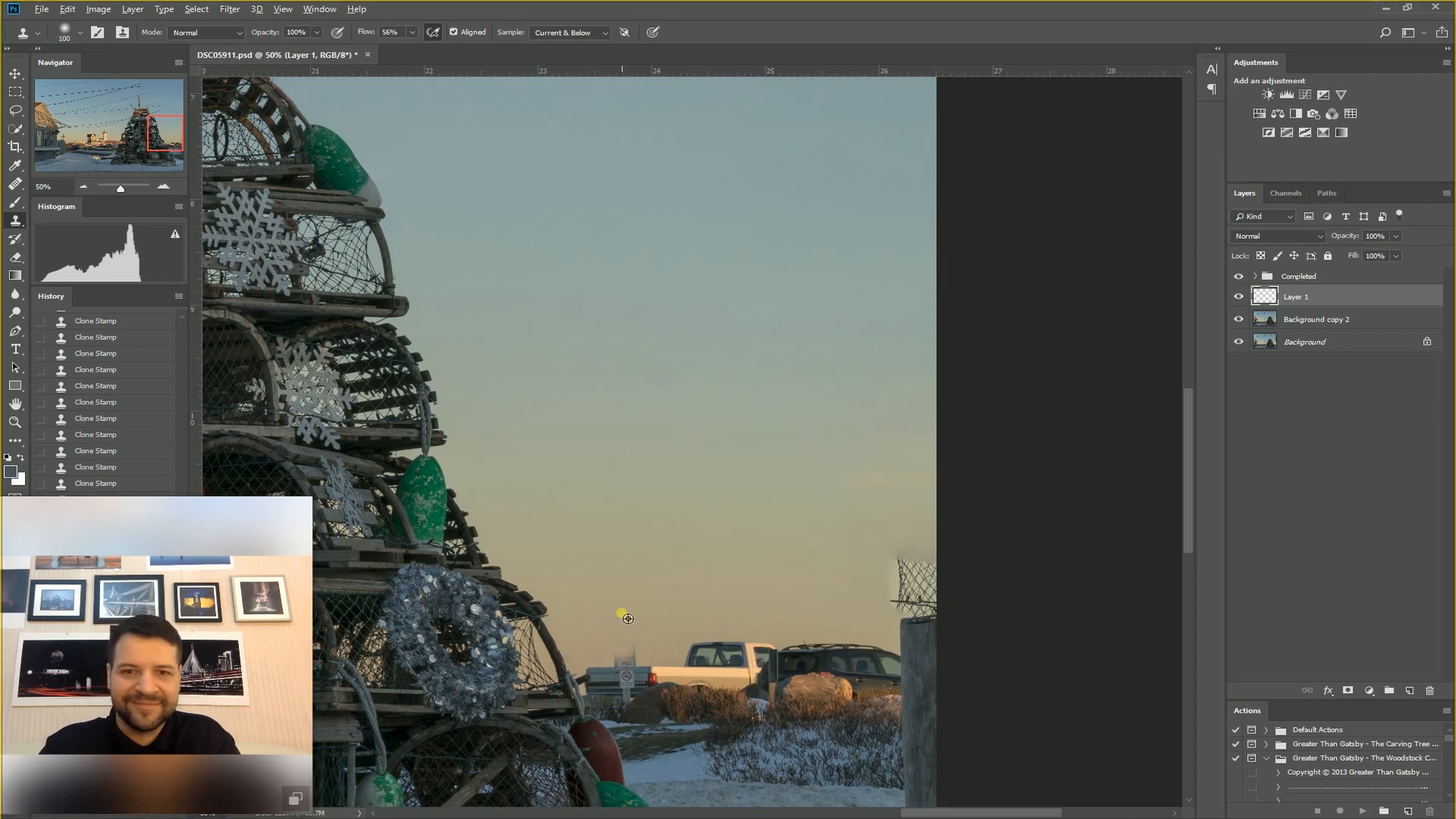
- Clone nearby sky over the sign and the upper part of the pickup truck on Layer 1
left_click(627, 485, "alt")
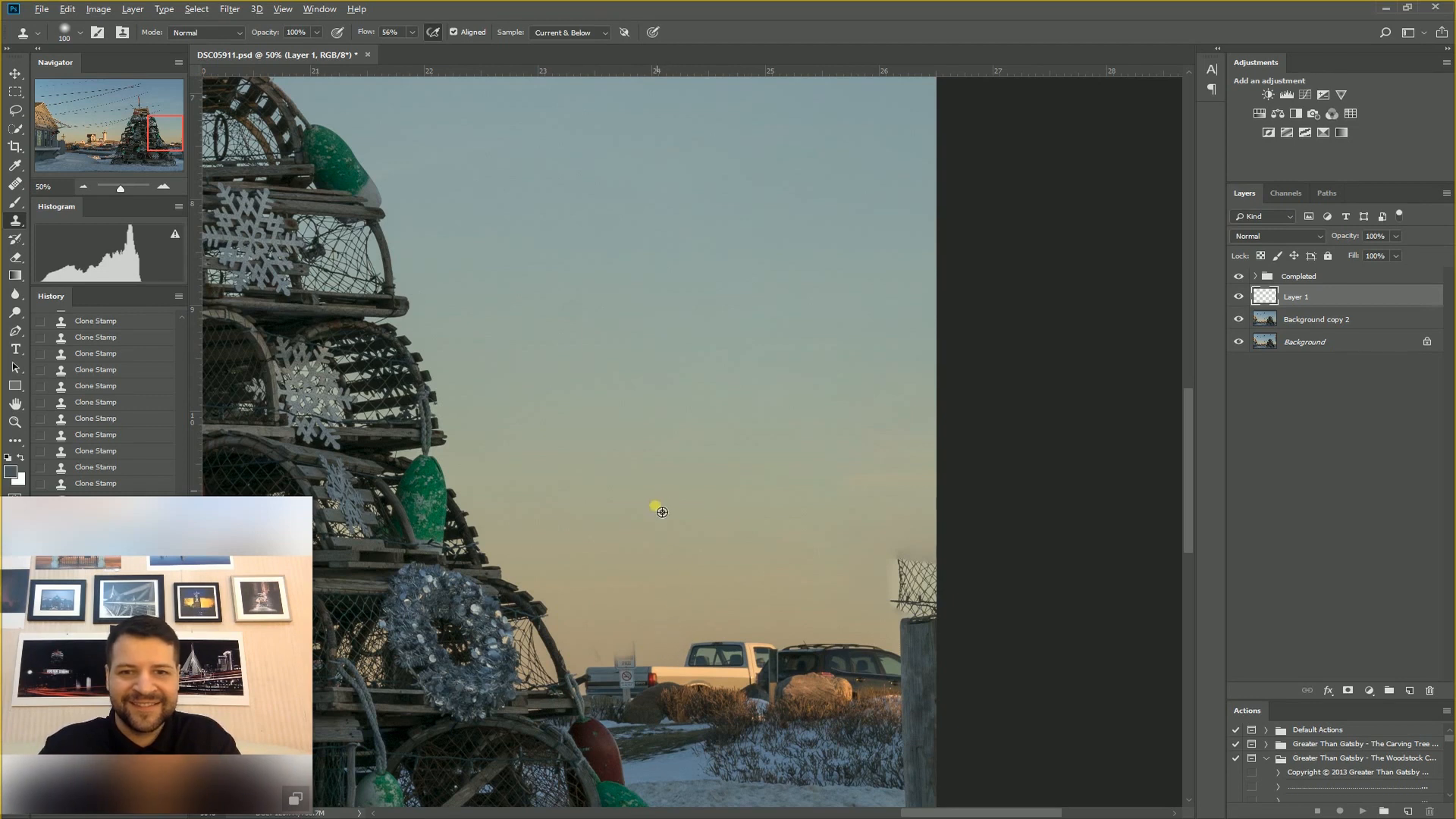
left_click(666, 662, "alt")
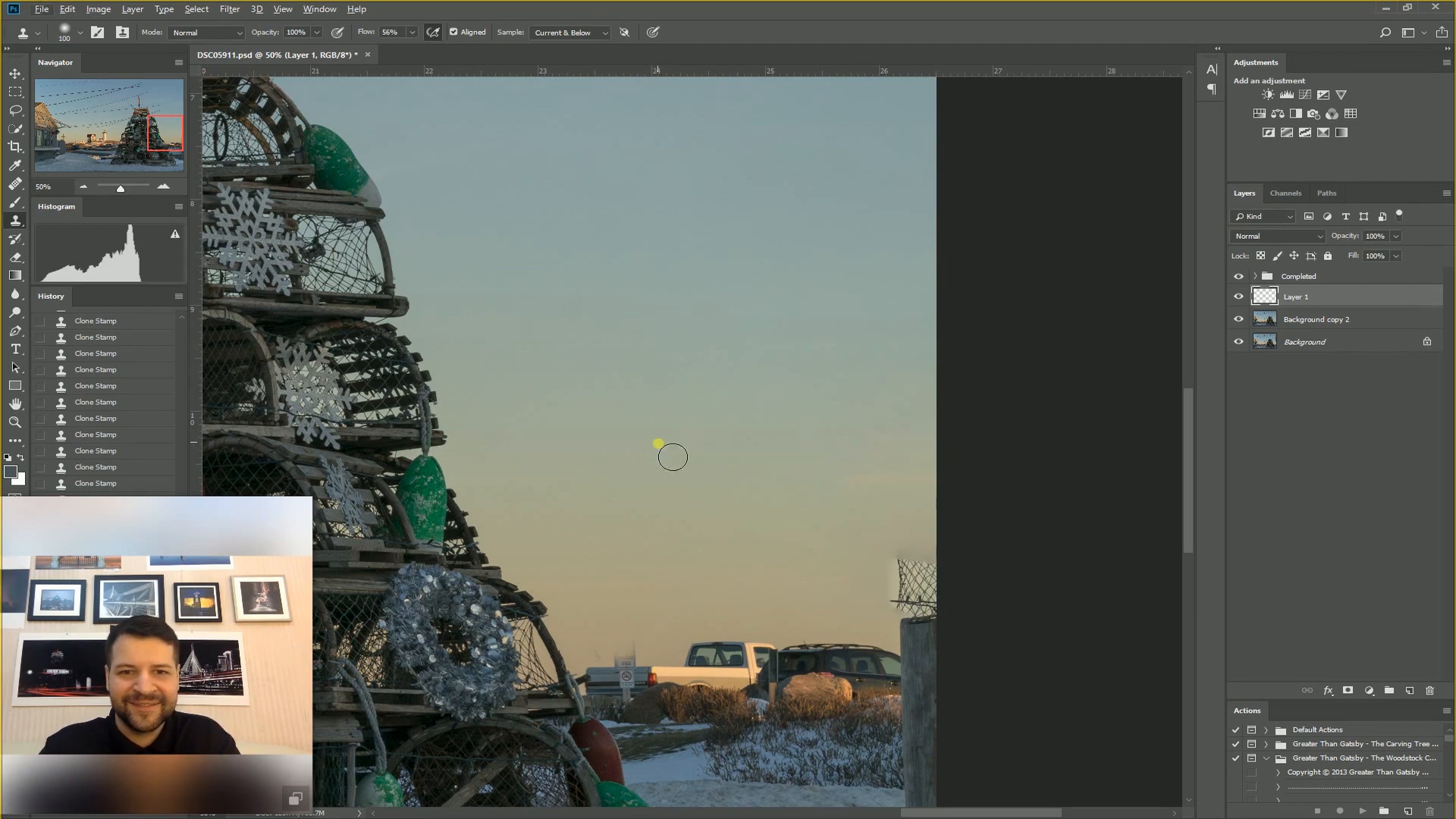
left_click(669, 638, "alt")
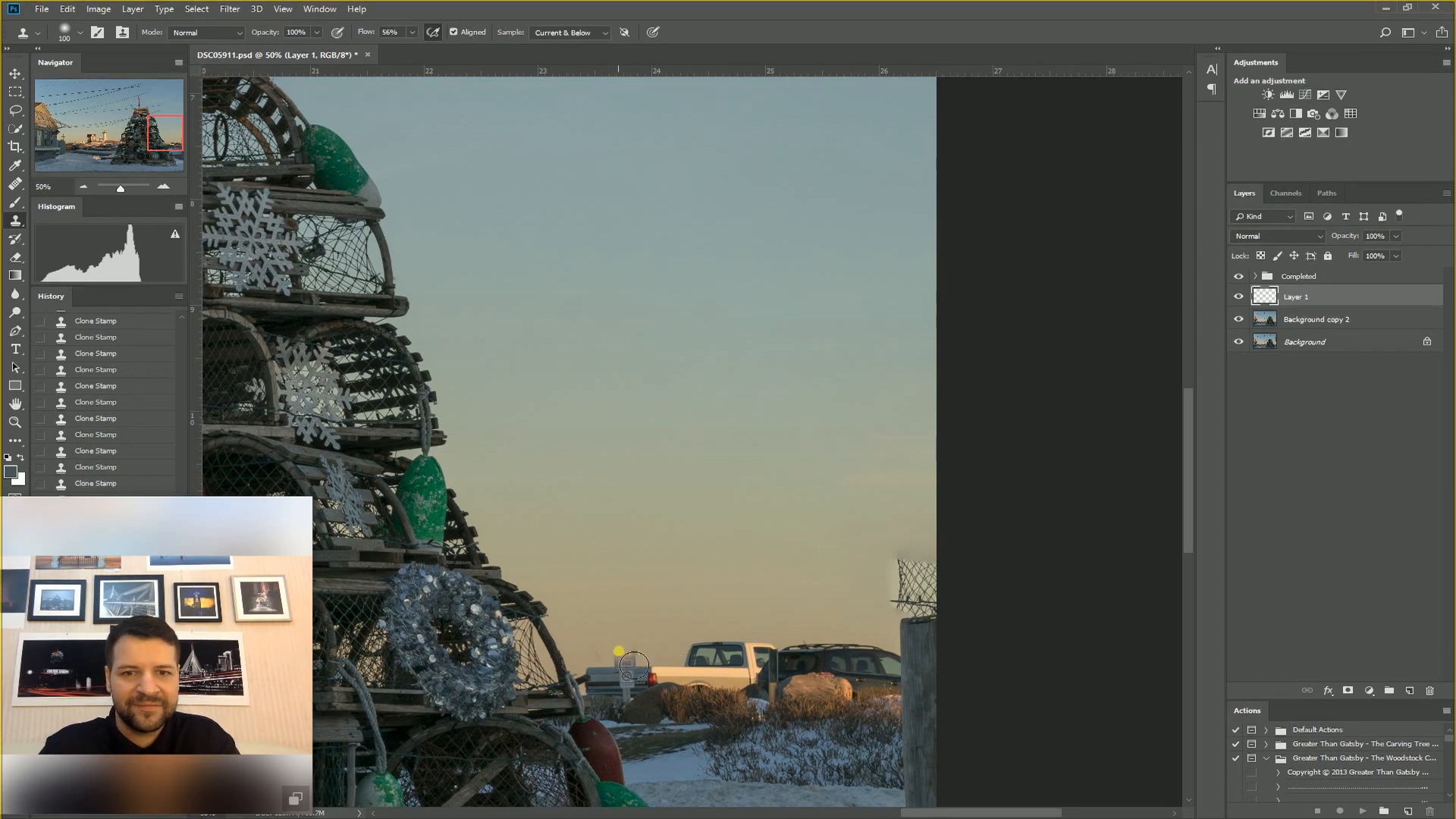
left_click(658, 660)
key("alt+BackSpace")
left_click(619, 635, "alt")
mouse_move(611, 660)
left_mouse_down()
mouse_move(756, 655)
mouse_move(609, 672)
mouse_move(680, 674)
left_mouse_up()
key("ctrl+alt+z")
key("ctrl+alt+z")
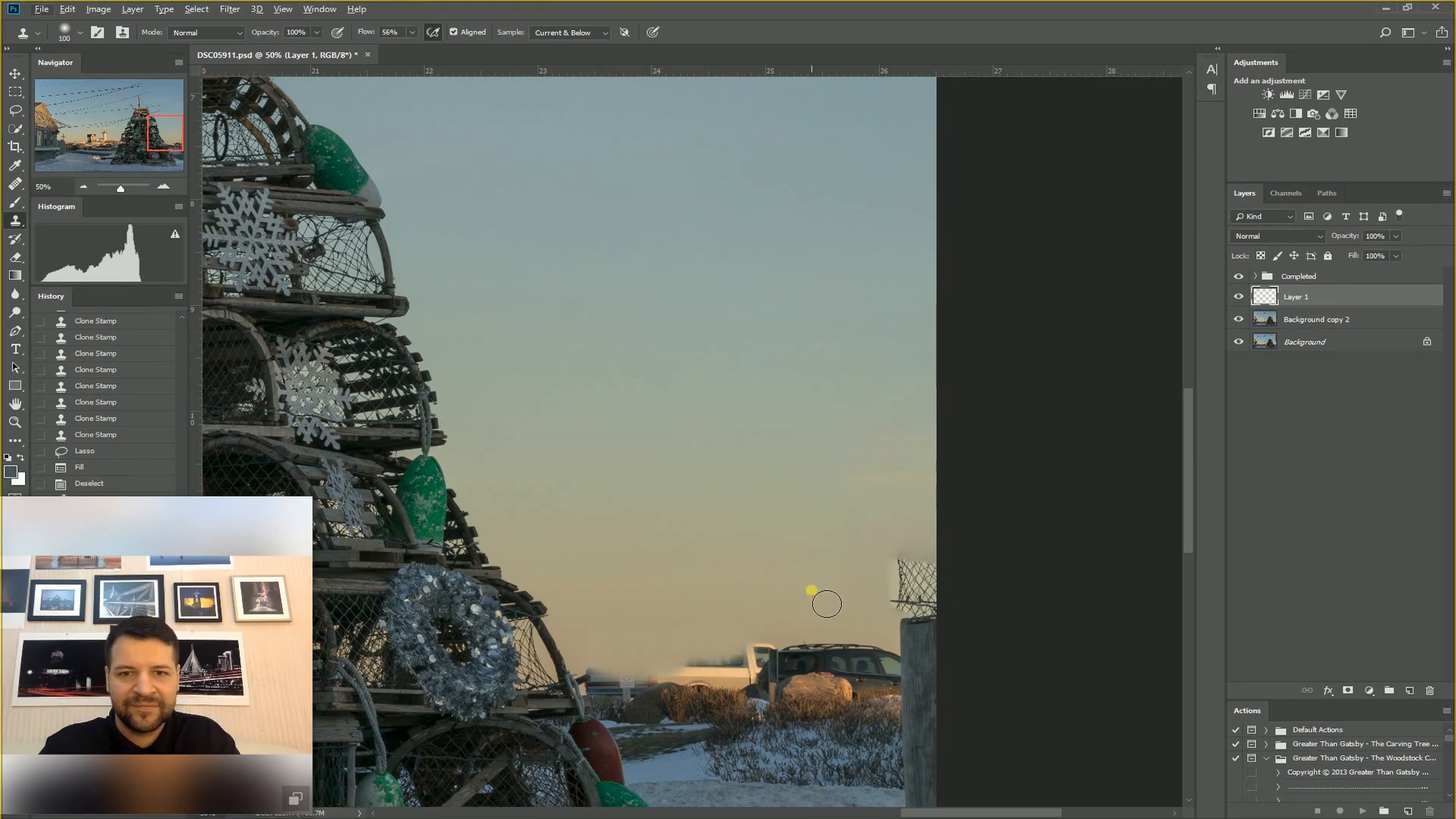
- Clone sky over the dark SUV, the rest of the truck, the boulders and the wire mesh above the wooden post
mouse_move(880, 646)
left_mouse_down()
mouse_move(800, 650)
mouse_move(837, 656)
mouse_move(698, 669)
mouse_move(836, 664)
mouse_move(704, 665)
mouse_move(778, 682)
mouse_move(713, 674)
mouse_move(836, 673)
mouse_move(804, 661)
left_mouse_up()
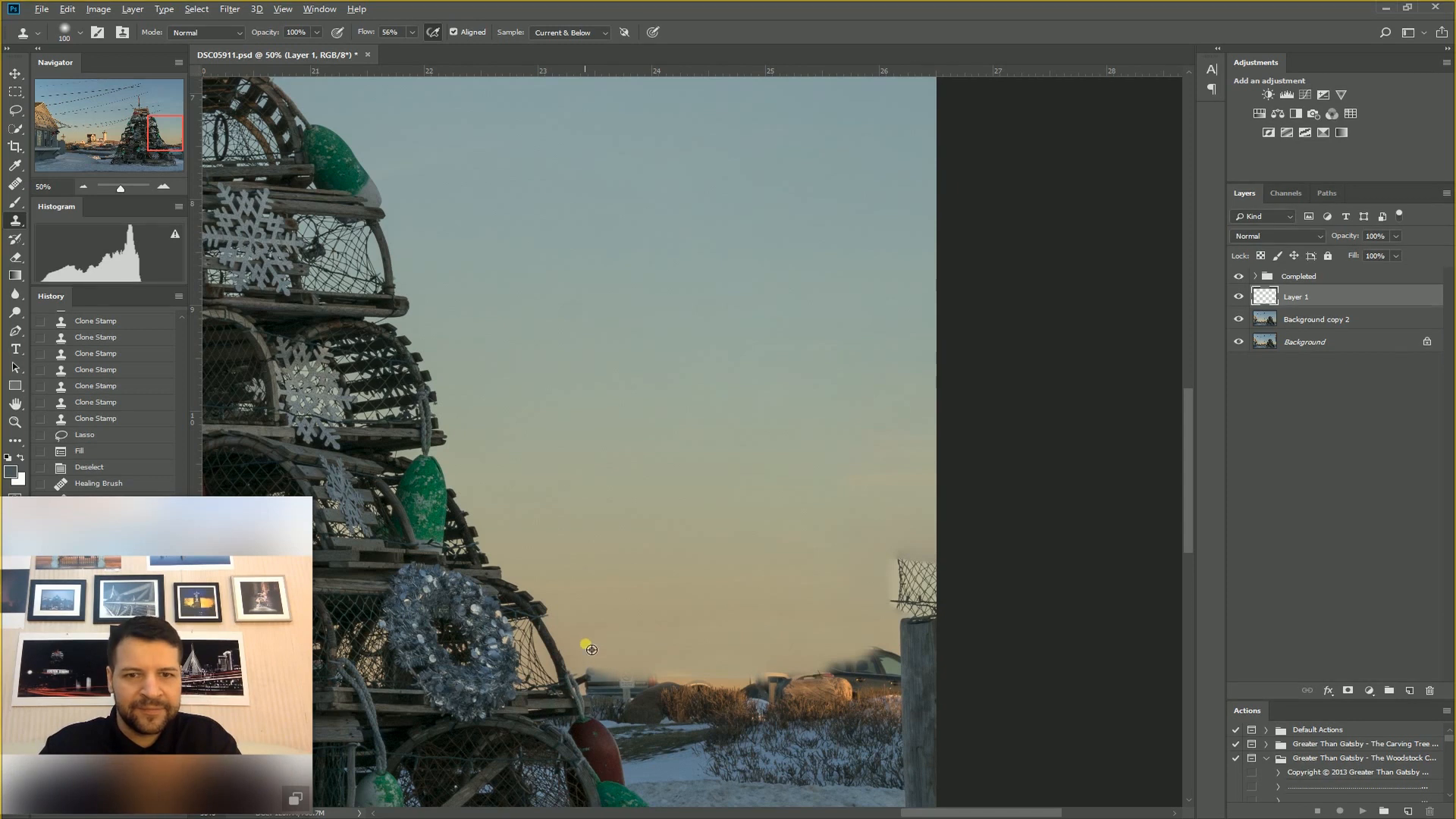
mouse_move(605, 689)
left_mouse_down()
mouse_move(636, 703)
mouse_move(663, 682)
mouse_move(688, 691)
mouse_move(646, 700)
mouse_move(760, 655)
mouse_move(729, 636)
mouse_move(752, 675)
mouse_move(721, 675)
mouse_move(724, 698)
mouse_move(771, 692)
mouse_move(705, 701)
mouse_move(783, 705)
mouse_move(762, 699)
mouse_move(804, 681)
left_mouse_up()
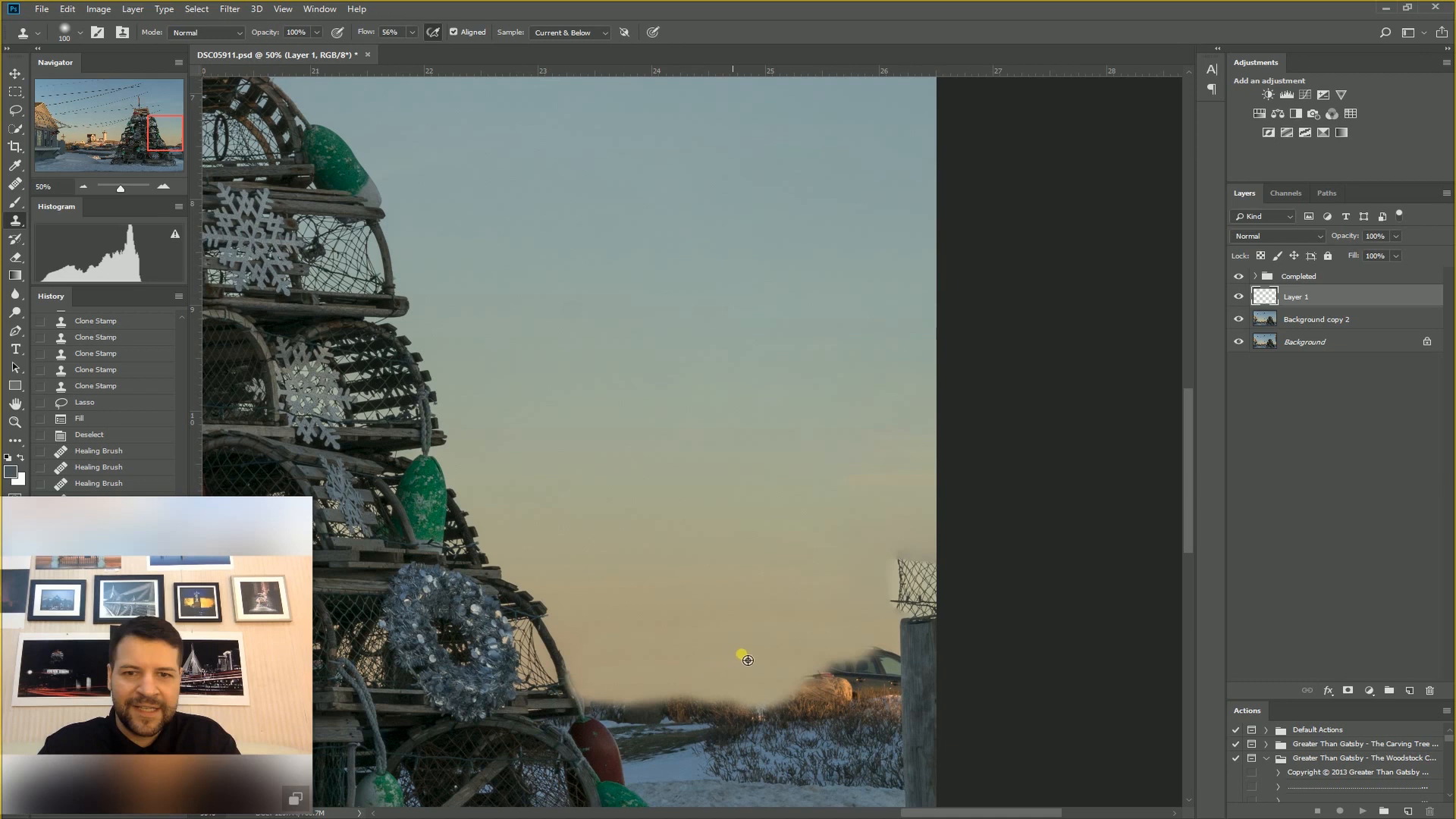
mouse_move(825, 685)
left_mouse_down()
mouse_move(883, 685)
mouse_move(903, 661)
mouse_move(894, 612)
mouse_move(888, 676)
mouse_move(901, 671)
mouse_move(865, 657)
left_mouse_up()
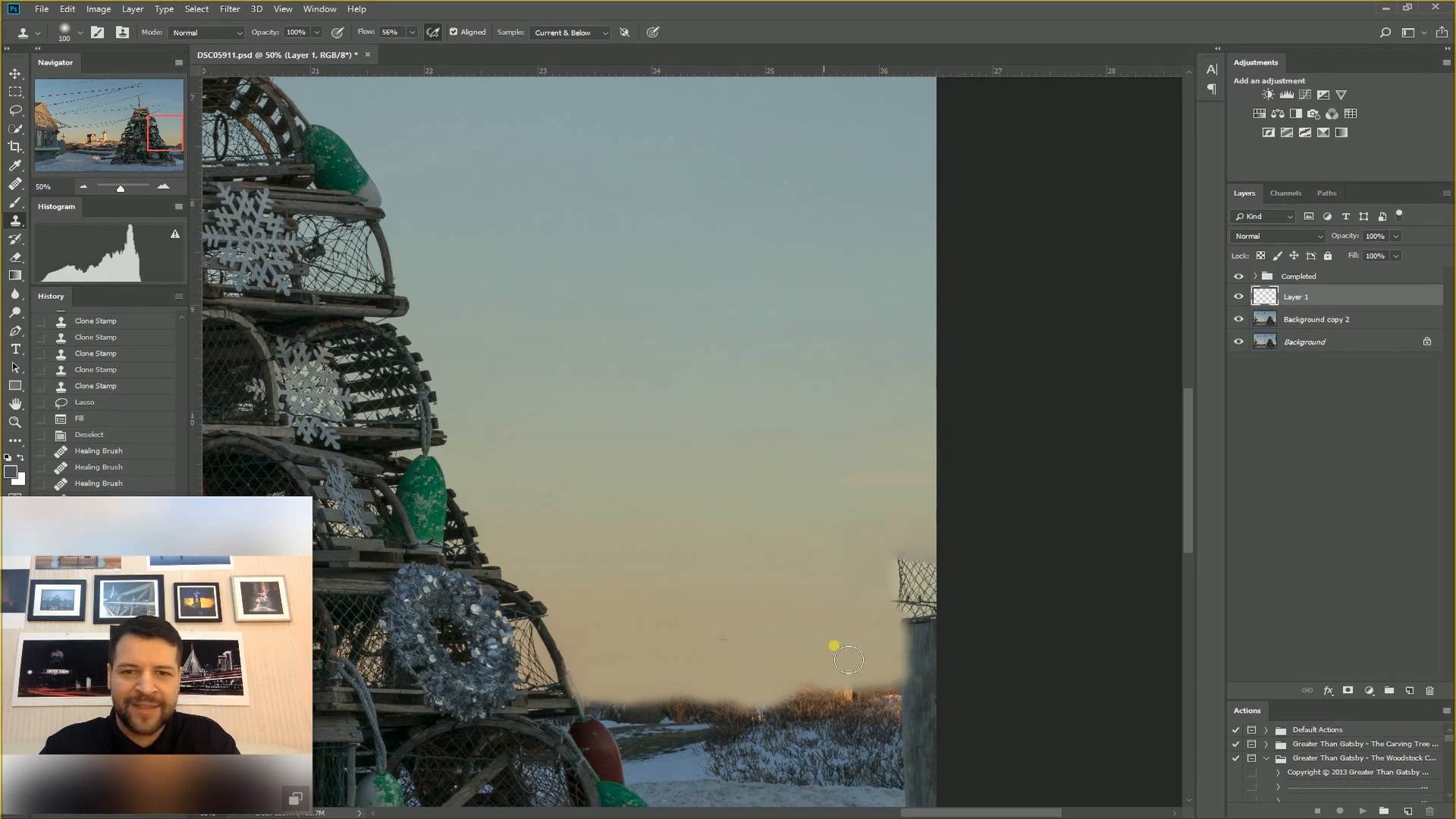
mouse_move(864, 599)
left_mouse_down()
mouse_move(901, 619)
mouse_move(907, 585)
mouse_move(909, 612)
mouse_move(926, 580)
mouse_move(913, 622)
mouse_move(900, 597)
mouse_move(863, 630)
mouse_move(893, 633)
mouse_move(808, 605)
mouse_move(931, 623)
mouse_move(944, 580)
mouse_move(946, 630)
mouse_move(903, 601)
left_mouse_up()
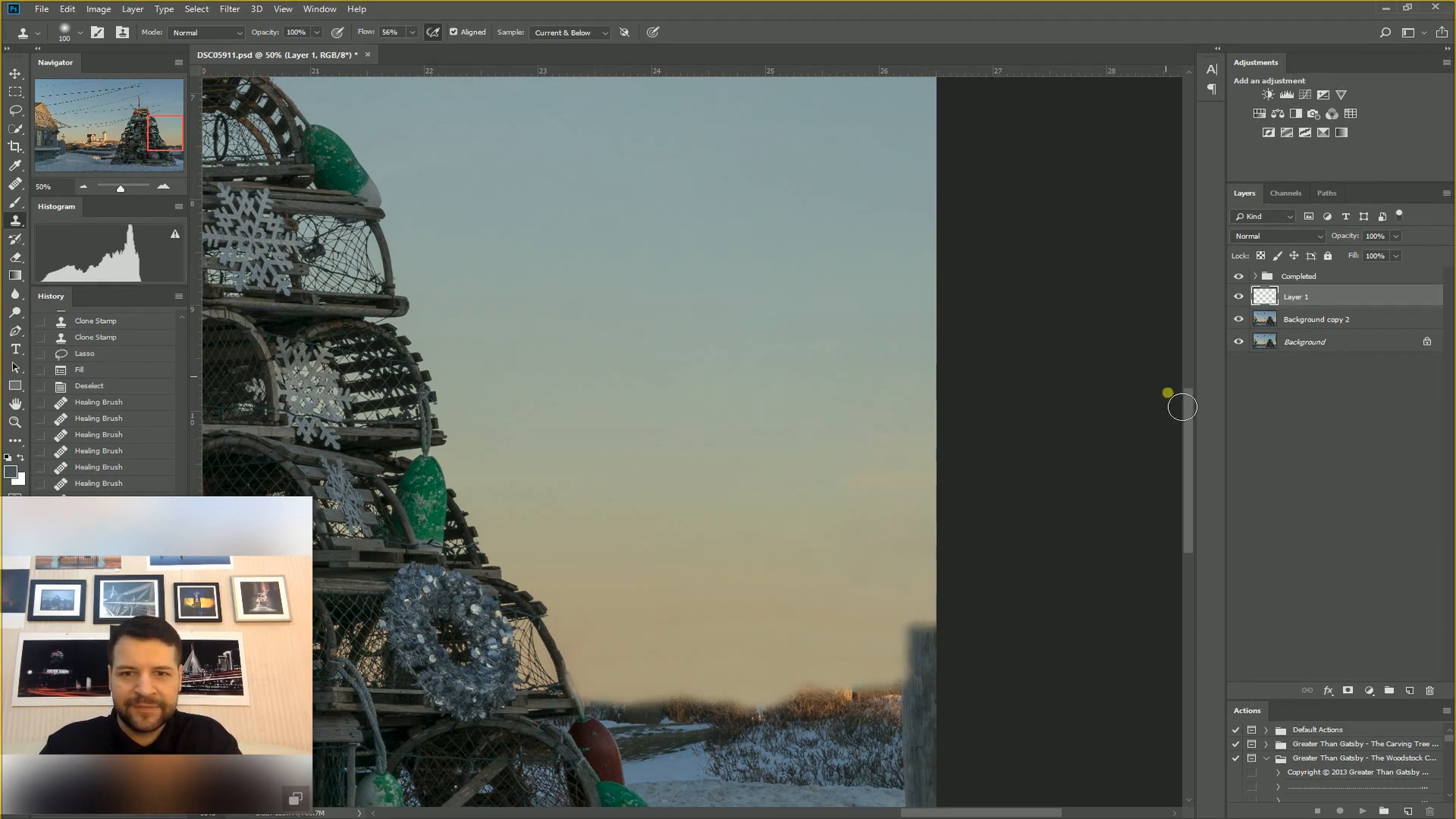
- Hide Layer 1 and set up the Quick Selection tool with a 10 px brush for the area around the pickup truck
left_click(1245, 301)
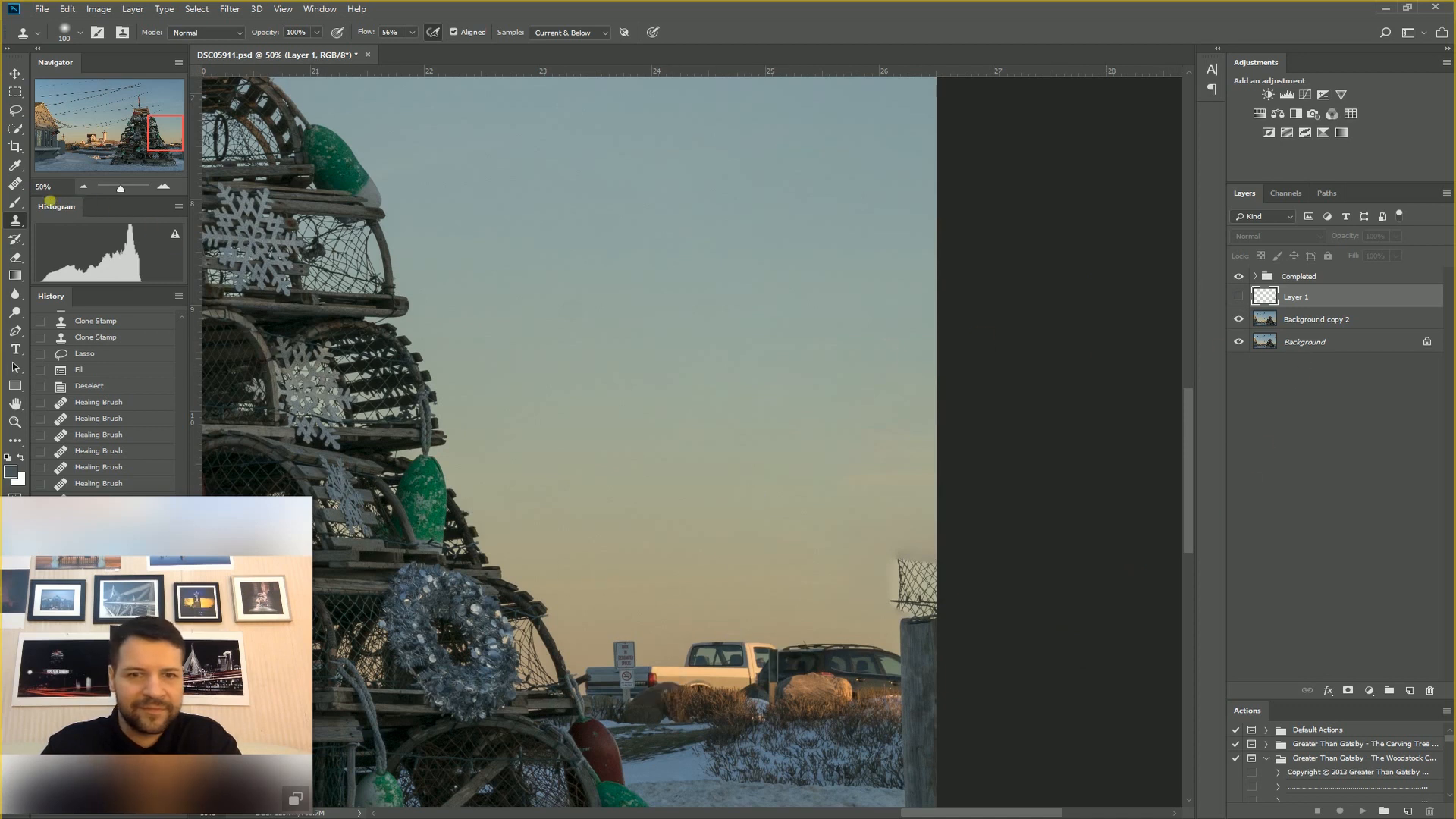
left_click(15, 130)
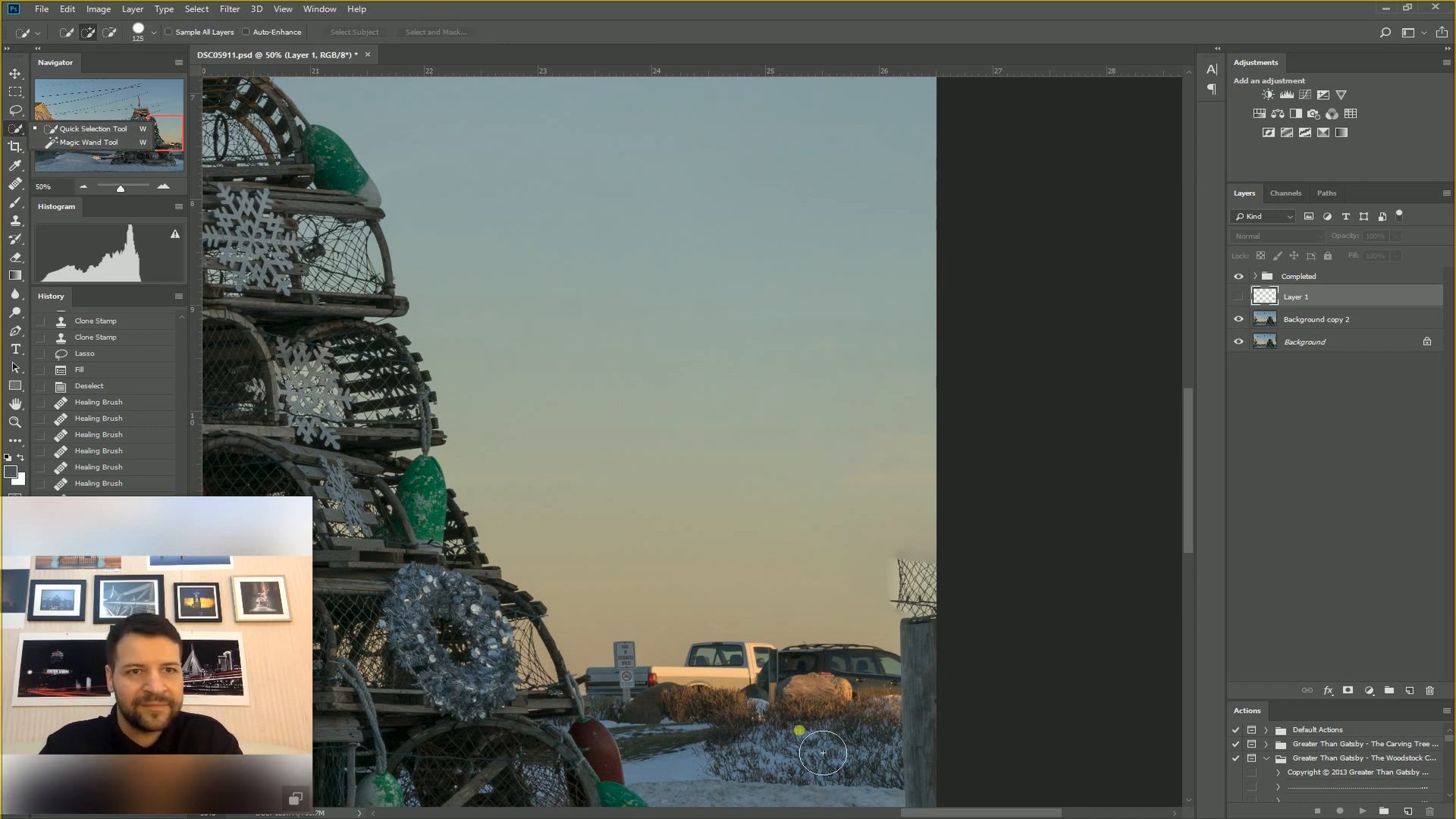
key("bracketleft")
key("bracketleft")
key("bracketleft")
key("bracketleft")
key("bracketleft")
key("bracketleft")
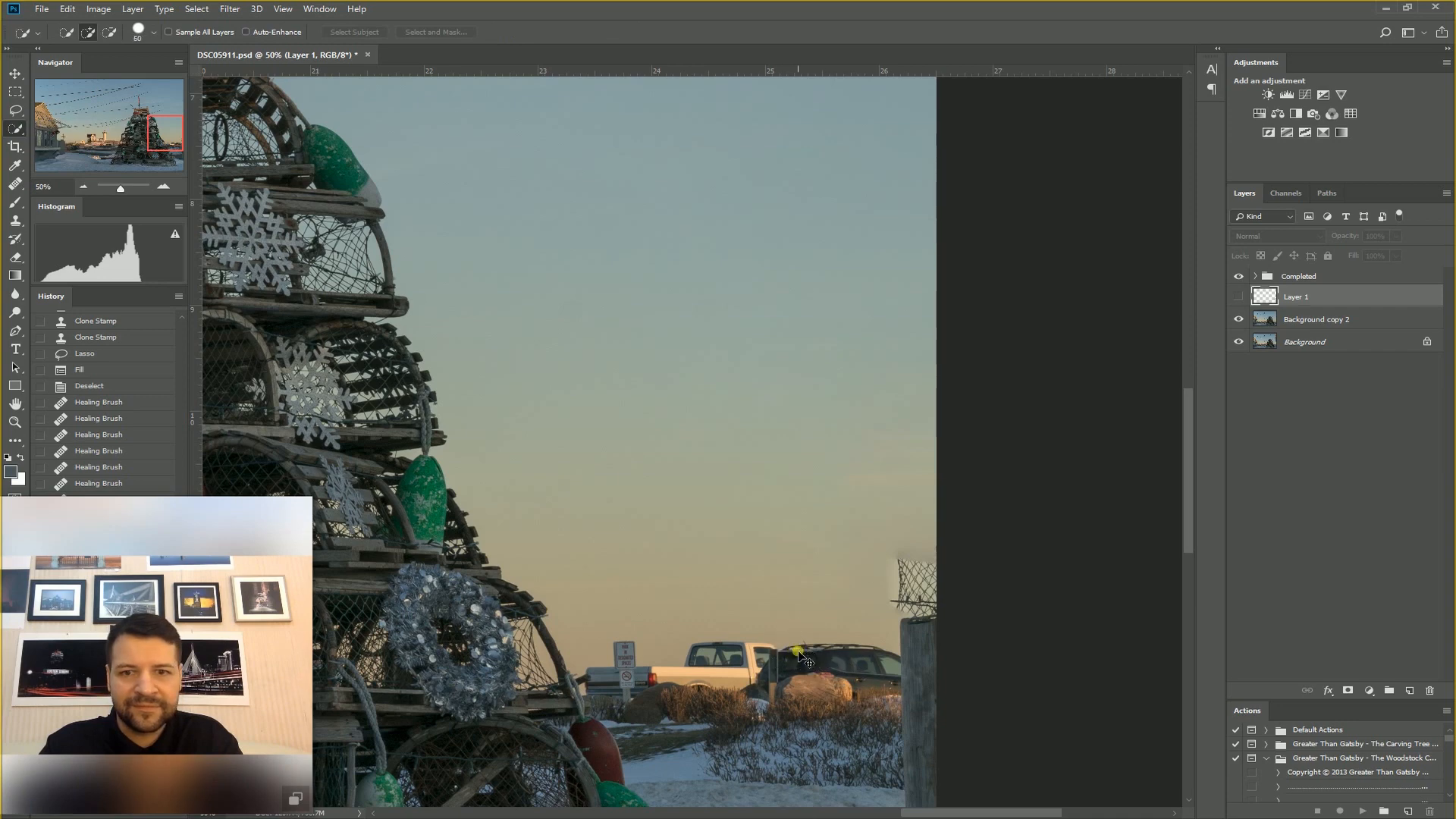
key("ctrl+plus")
key("ctrl+plus")
left_click_drag(748, 732, 755, 201)
left_click_drag(683, 804, 845, 440)
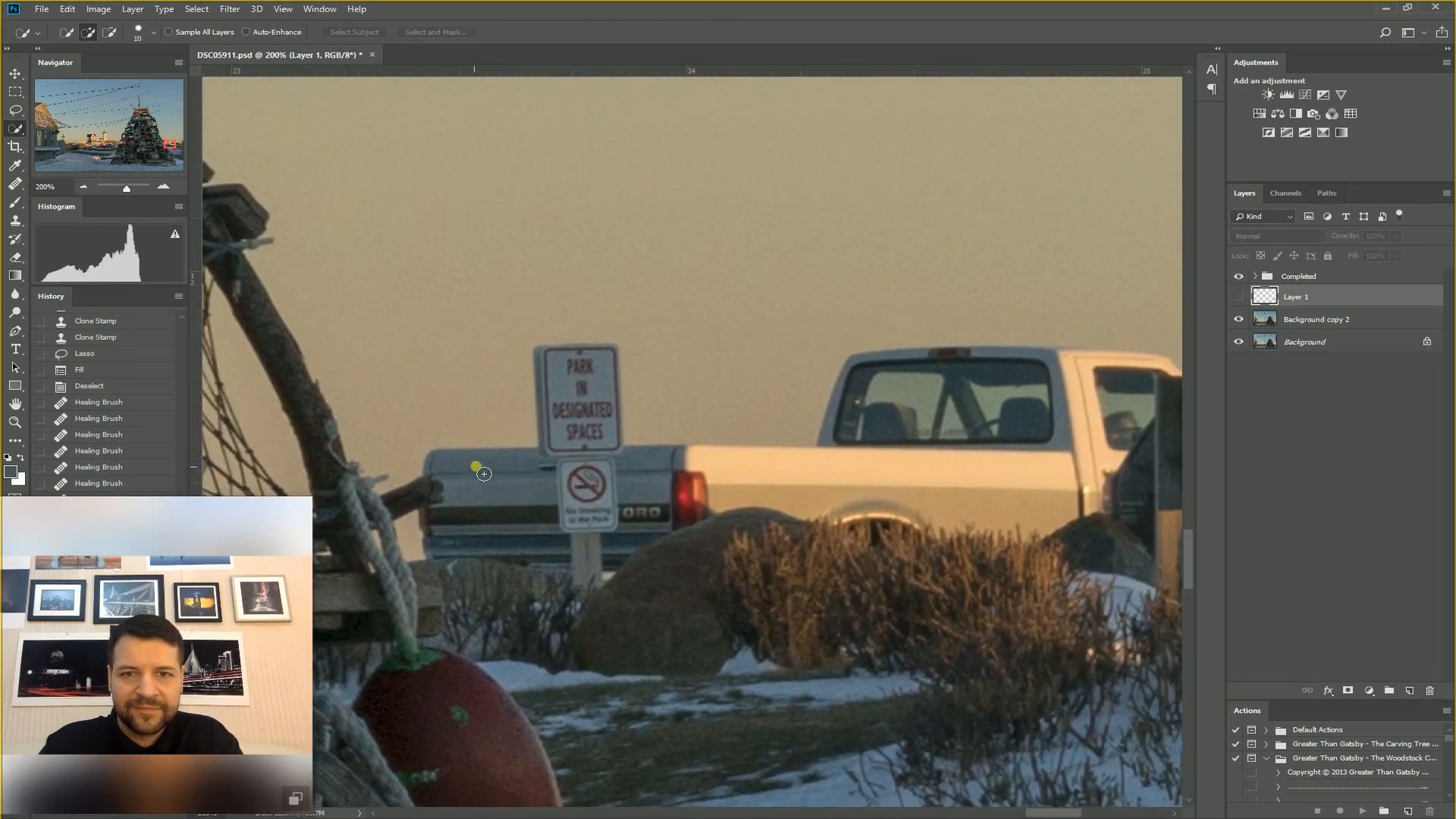
mouse_move(448, 491)
left_mouse_down()
mouse_move(444, 474)
mouse_move(609, 378)
left_mouse_up()
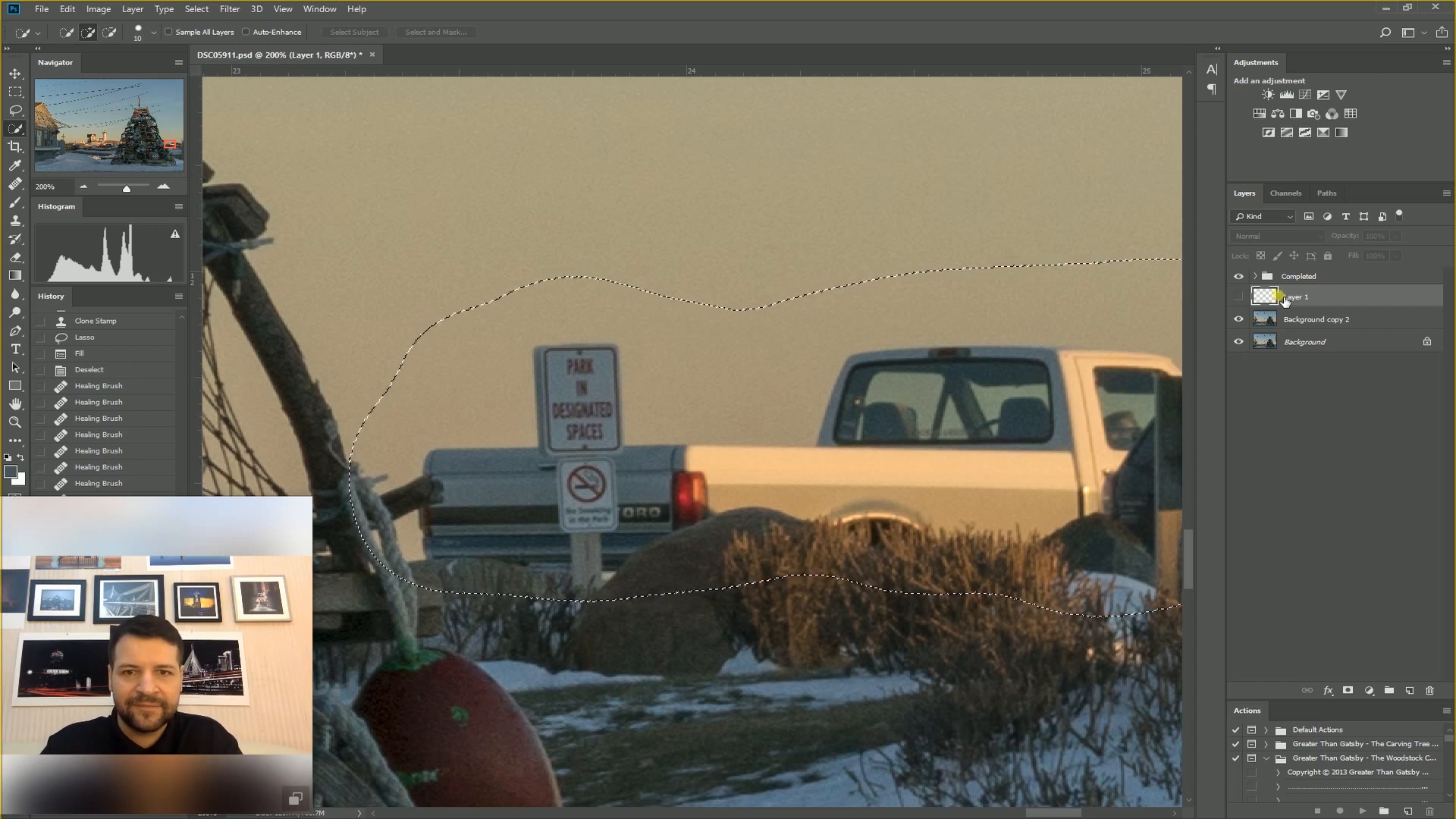
left_click(1239, 297)
left_click(1239, 297)
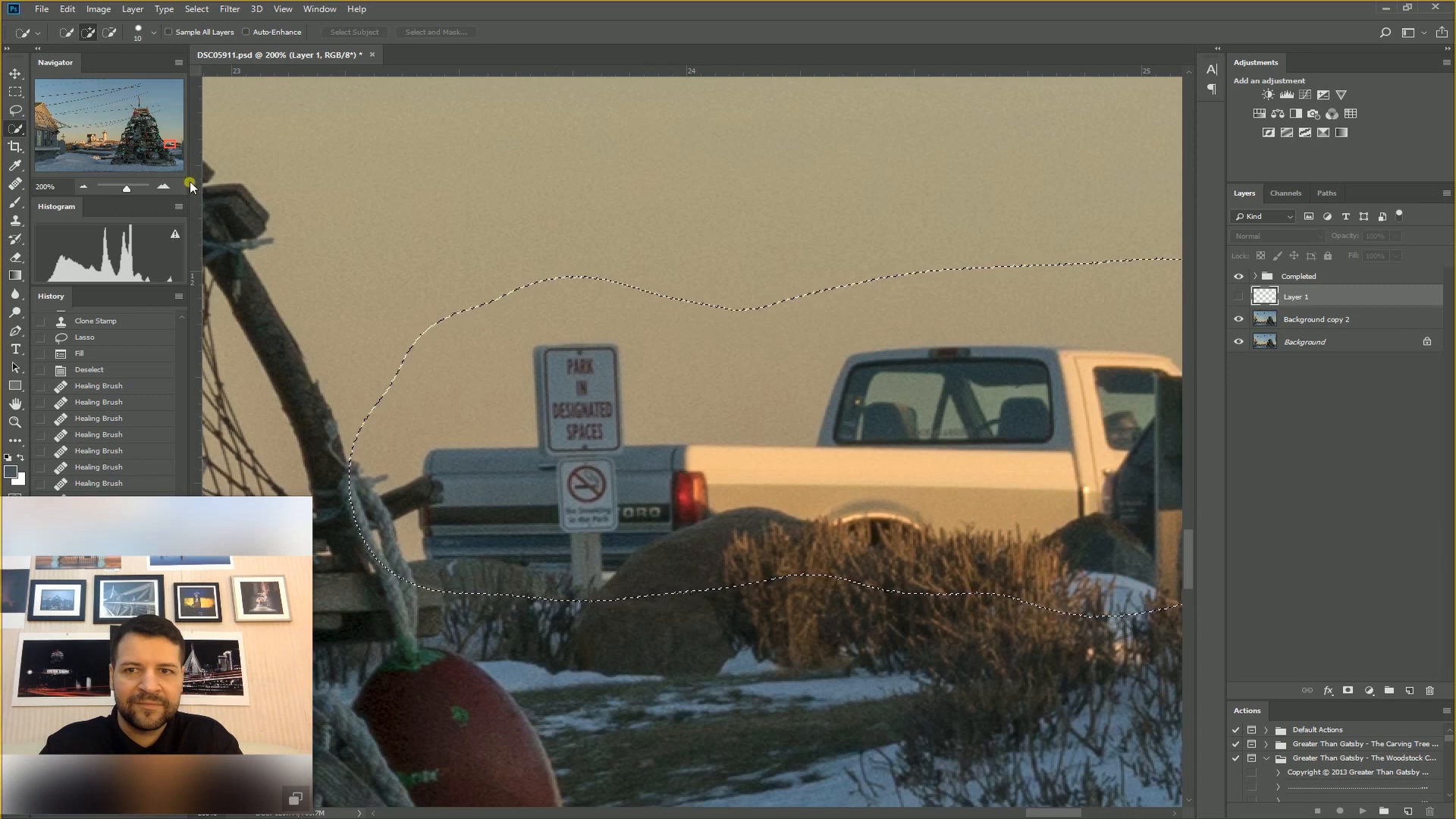
key("ctrl+d")
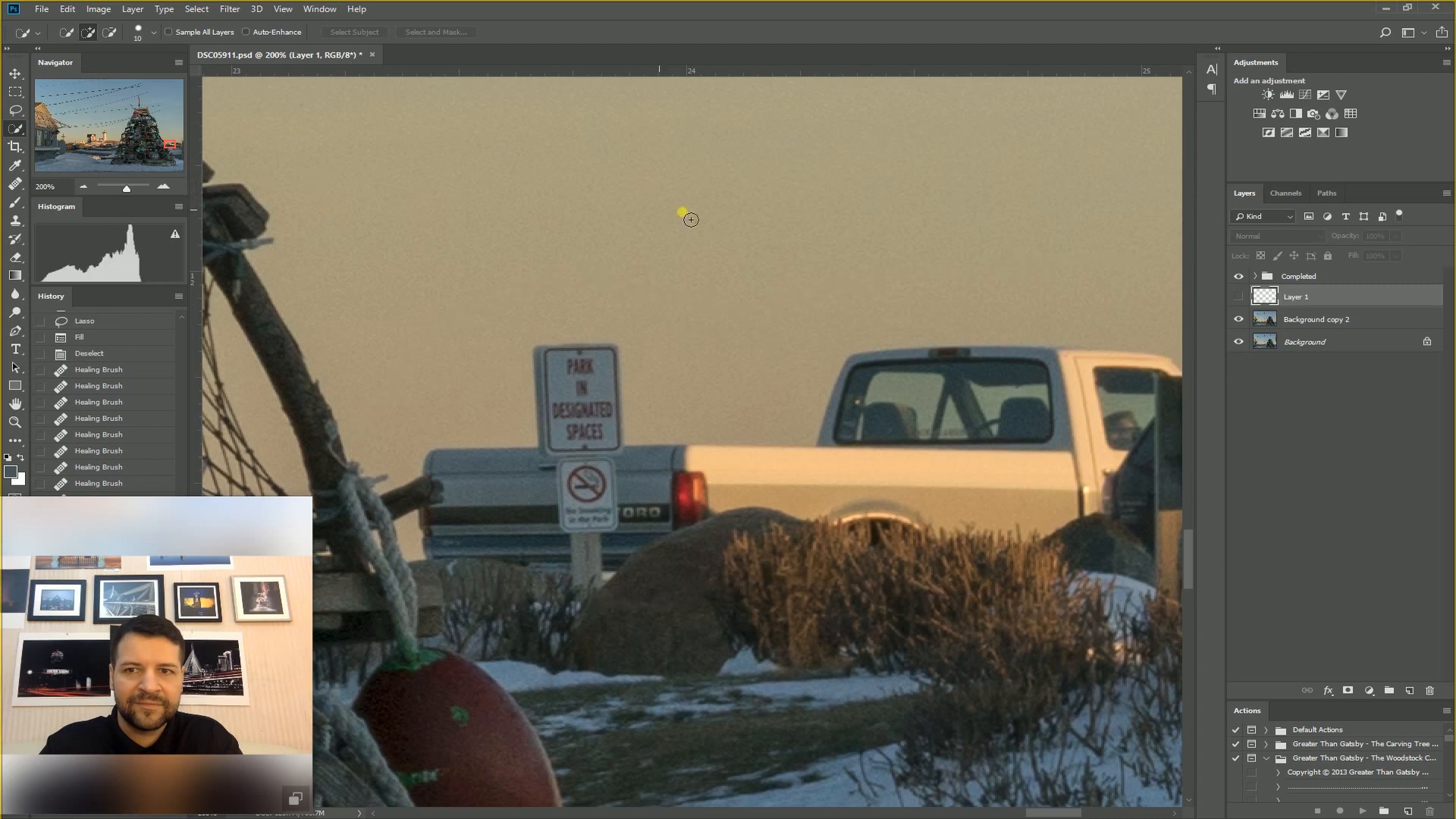
- On Background copy 2, select the parking sign and the pickup truck with the Quick Selection tool
left_click(1344, 326)
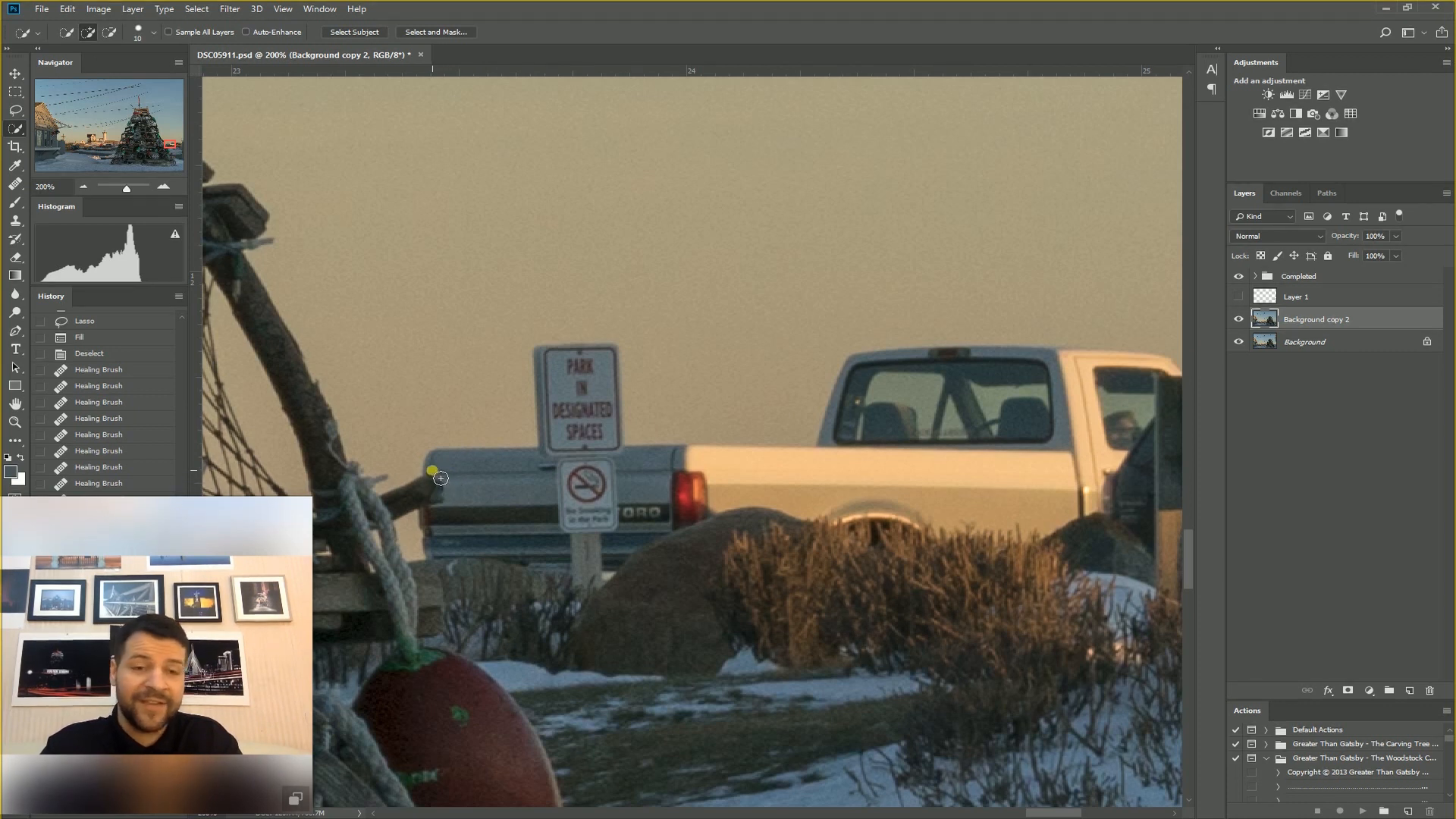
left_click(434, 476)
mouse_move(440, 480)
left_mouse_down()
mouse_move(527, 465)
mouse_move(592, 444)
mouse_move(556, 458)
mouse_move(551, 360)
mouse_move(599, 357)
left_mouse_up()
key("bracketleft")
key("bracketleft")
left_click(605, 357)
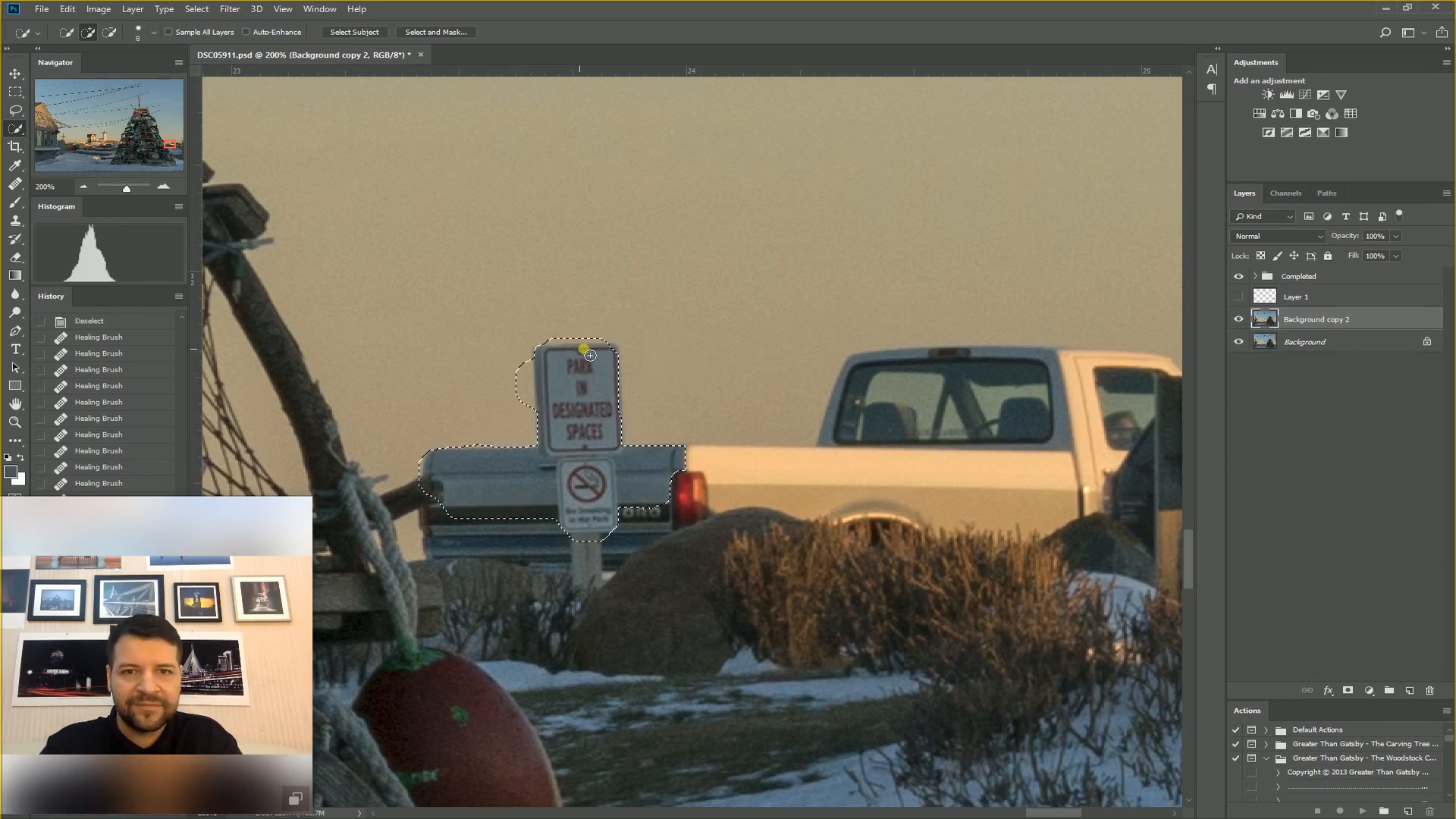
left_click(714, 501)
left_click(716, 462)
mouse_move(932, 459)
left_mouse_down()
mouse_move(820, 446)
mouse_move(826, 456)
mouse_move(877, 378)
mouse_move(1022, 375)
mouse_move(933, 499)
mouse_move(791, 528)
mouse_move(699, 508)
mouse_move(722, 510)
mouse_move(599, 582)
mouse_move(449, 555)
mouse_move(419, 514)
mouse_move(515, 395)
mouse_move(634, 499)
mouse_move(690, 497)
mouse_move(565, 587)
left_mouse_up()
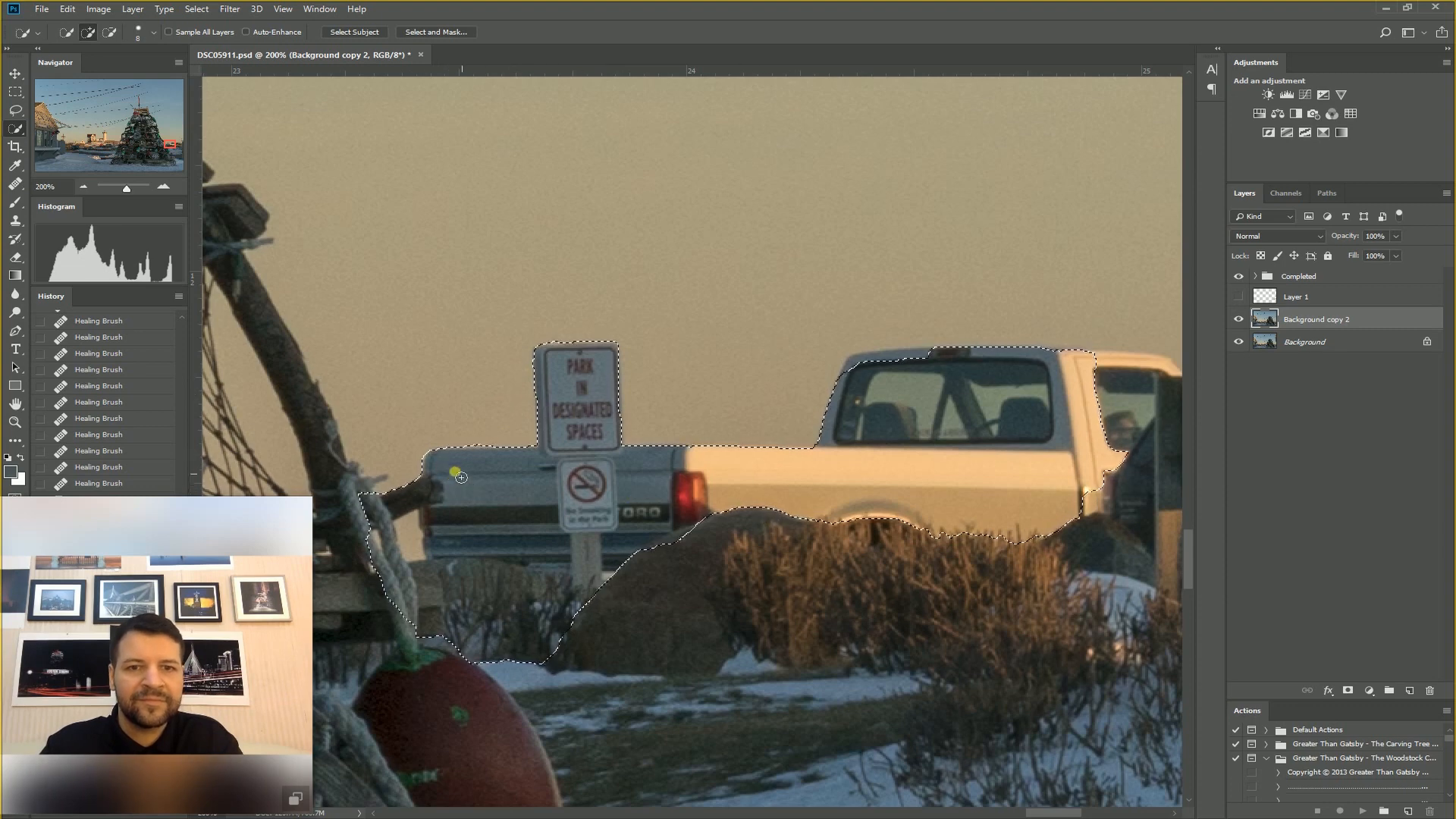
- Extend the selection over the truck's cab, the short post and the dark SUV
left_click_drag(900, 480, 407, 431)
mouse_move(588, 455)
left_mouse_down()
mouse_move(649, 457)
mouse_move(672, 489)
left_mouse_up()
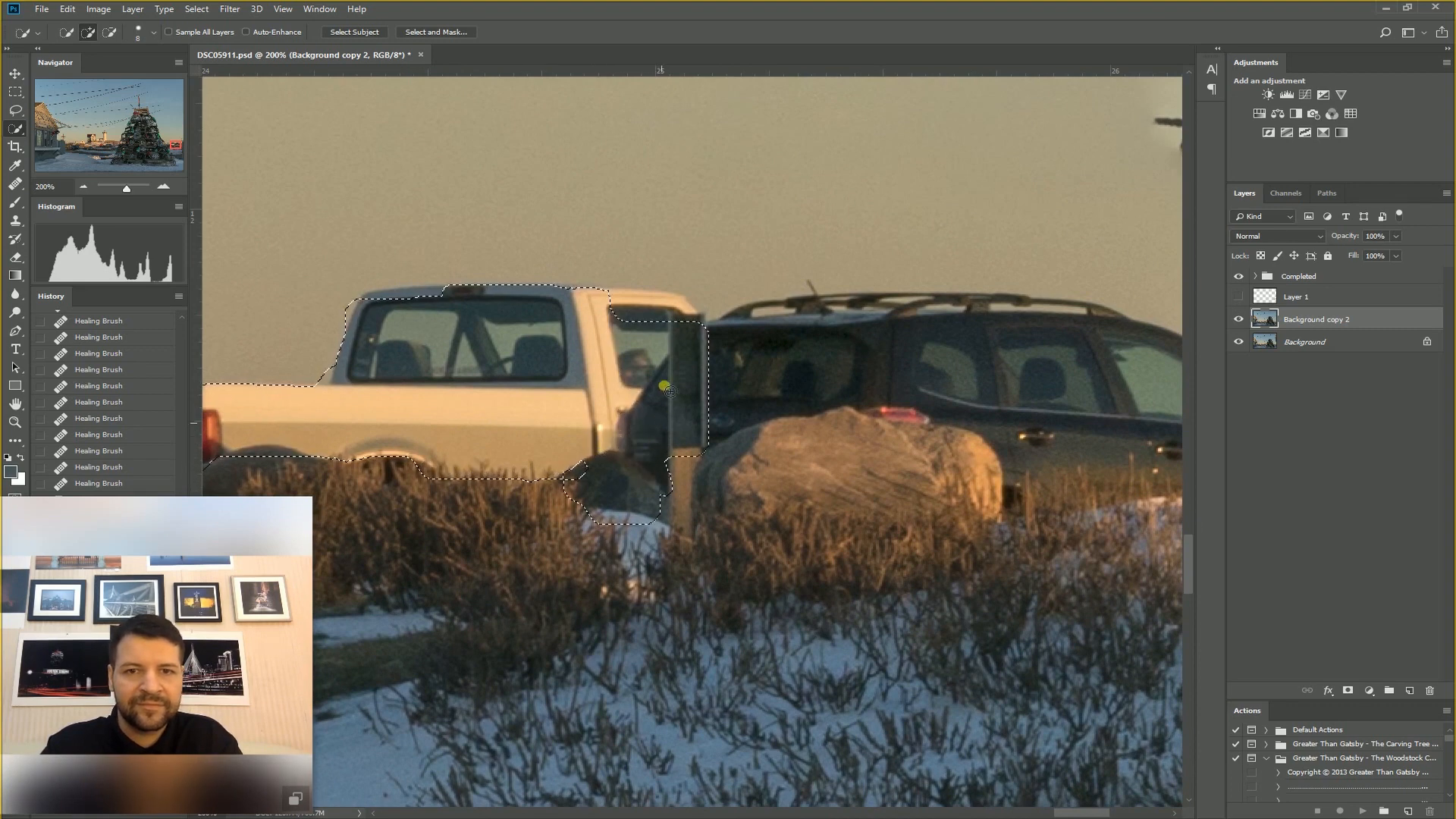
mouse_move(704, 328)
left_mouse_down()
mouse_move(851, 322)
mouse_move(971, 361)
mouse_move(1034, 428)
mouse_move(1077, 421)
mouse_move(868, 364)
mouse_move(724, 368)
mouse_move(769, 291)
mouse_move(844, 295)
mouse_move(844, 330)
left_mouse_up()
mouse_move(842, 403)
left_mouse_down()
mouse_move(841, 305)
mouse_move(758, 259)
mouse_move(496, 232)
mouse_move(475, 245)
mouse_move(463, 232)
mouse_move(495, 275)
mouse_move(475, 303)
mouse_move(469, 284)
mouse_move(441, 295)
mouse_move(447, 347)
mouse_move(547, 336)
mouse_move(545, 363)
mouse_move(525, 363)
mouse_move(554, 376)
mouse_move(342, 344)
mouse_move(424, 278)
mouse_move(423, 258)
mouse_move(475, 259)
mouse_move(335, 271)
mouse_move(484, 259)
mouse_move(635, 337)
mouse_move(545, 310)
mouse_move(634, 326)
mouse_move(577, 304)
mouse_move(357, 297)
mouse_move(297, 318)
mouse_move(353, 376)
mouse_move(307, 386)
mouse_move(675, 314)
left_mouse_up()
left_click(565, 377)
left_click_drag(568, 381, 598, 366)
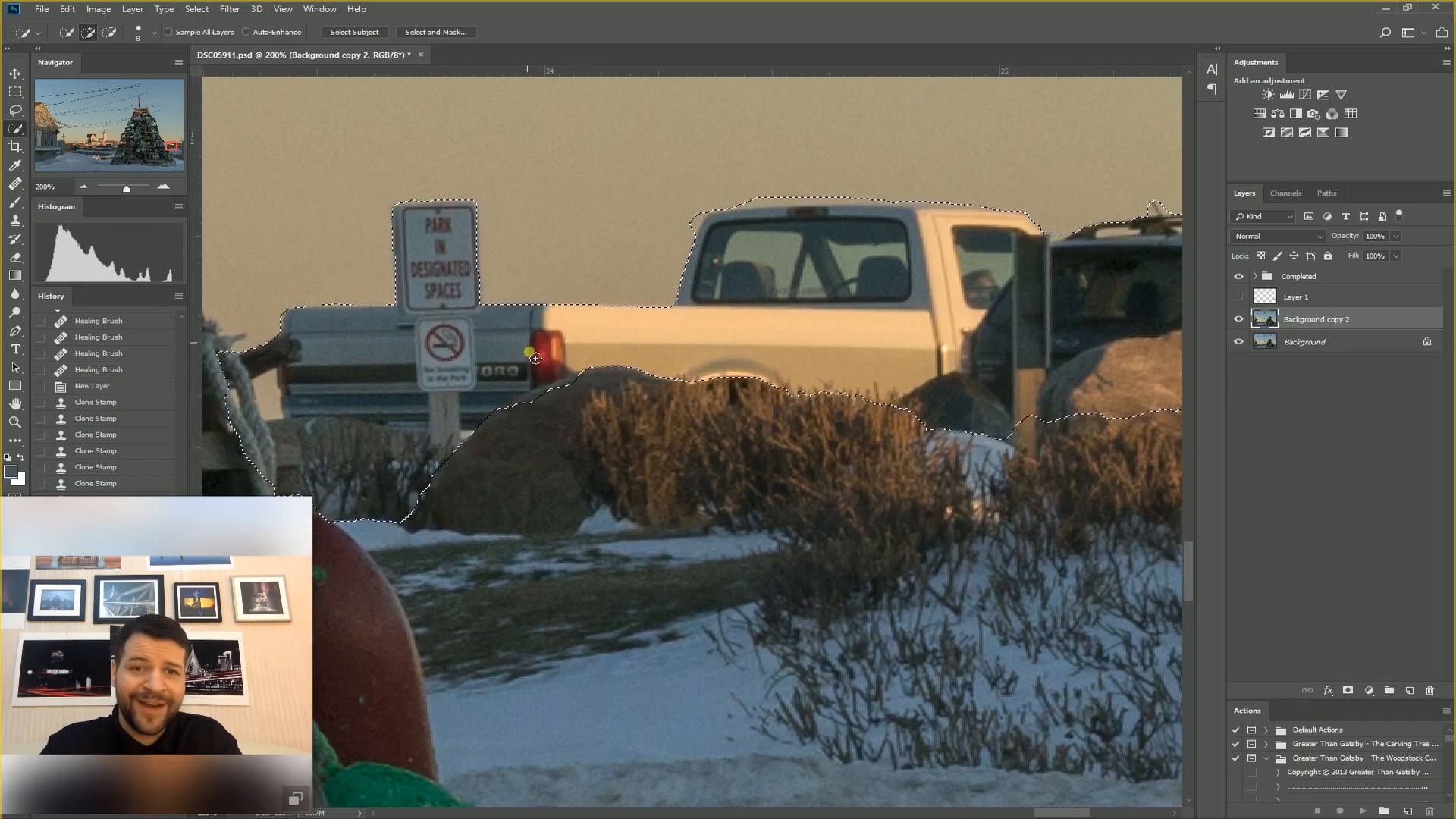
- Subtract the shrubs, the ground, the rope and the trap's branch stub beside the truck's tailgate from the selection
left_click_drag(579, 471, 812, 495)
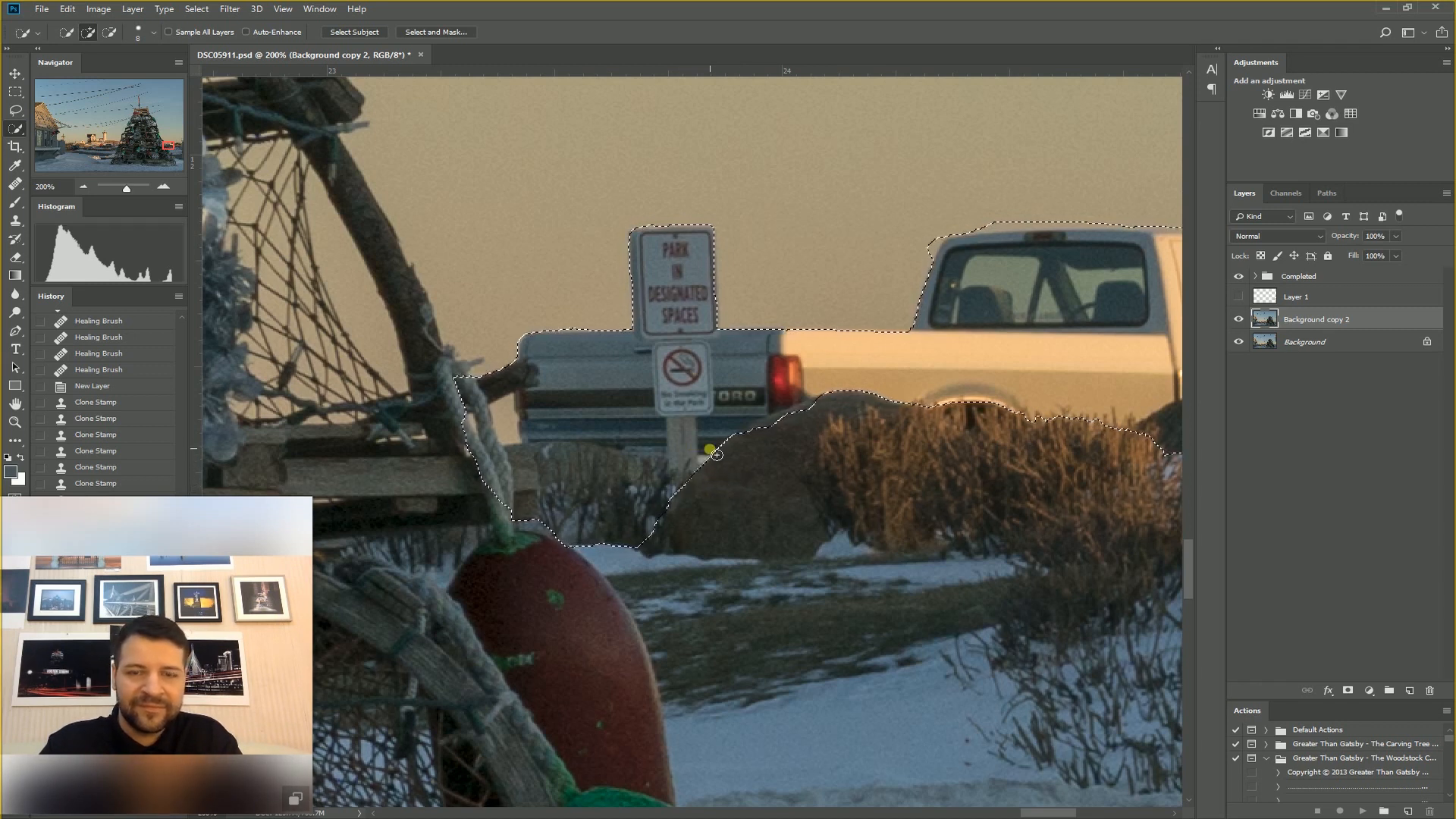
key("alt")
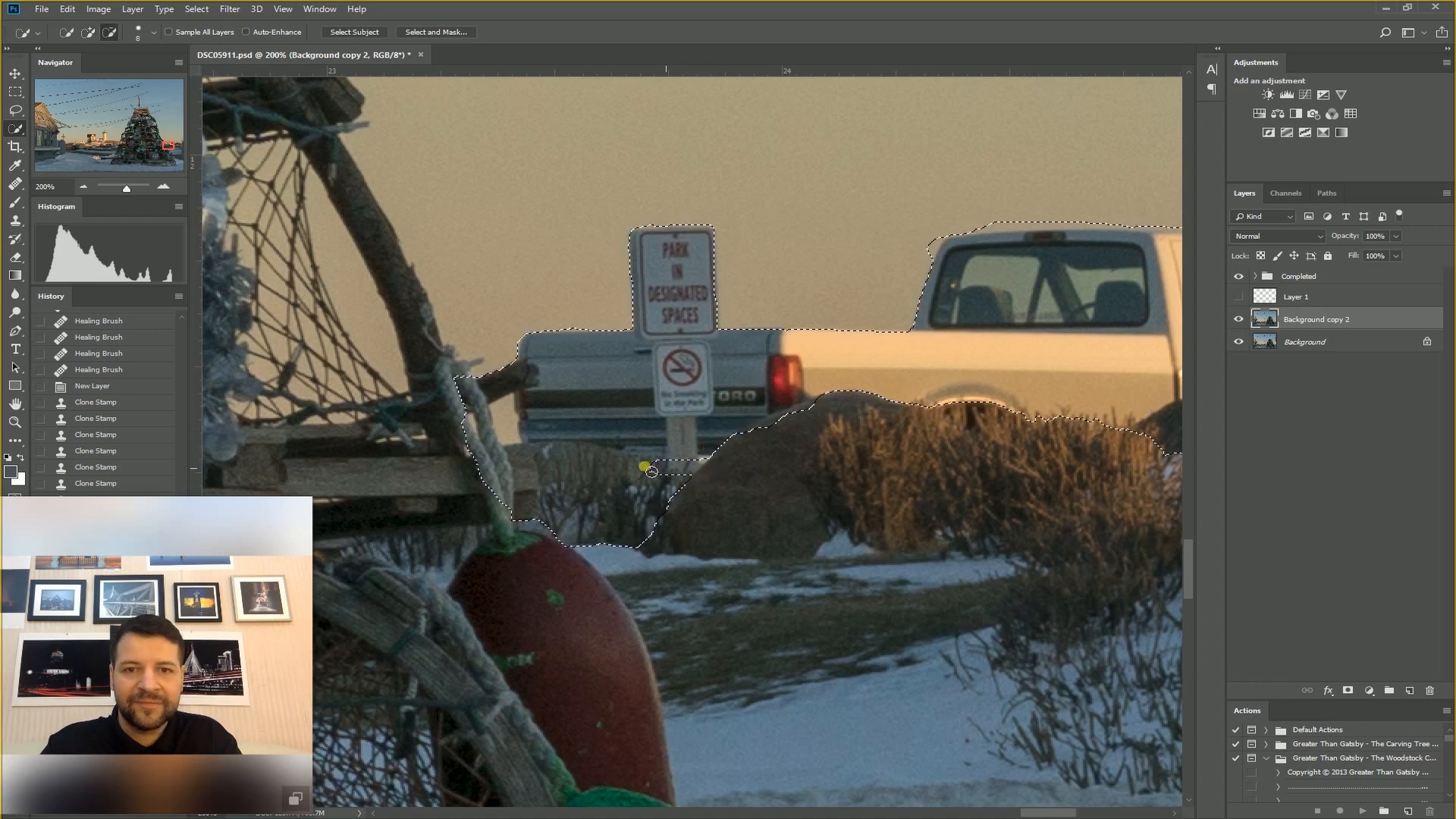
left_click_drag(596, 480, 604, 499)
key("alt")
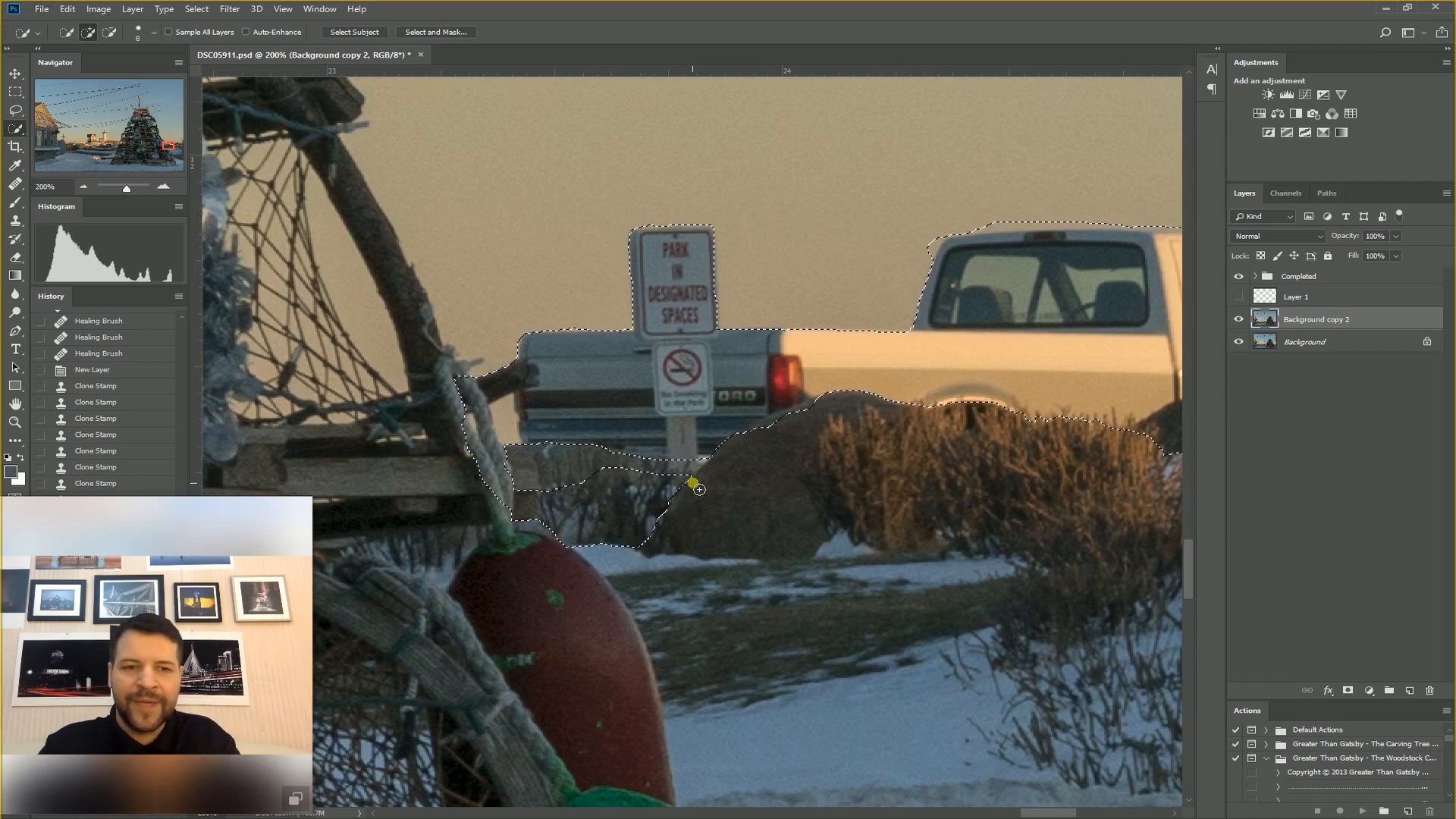
key("alt")
left_click_drag(696, 477, 658, 540)
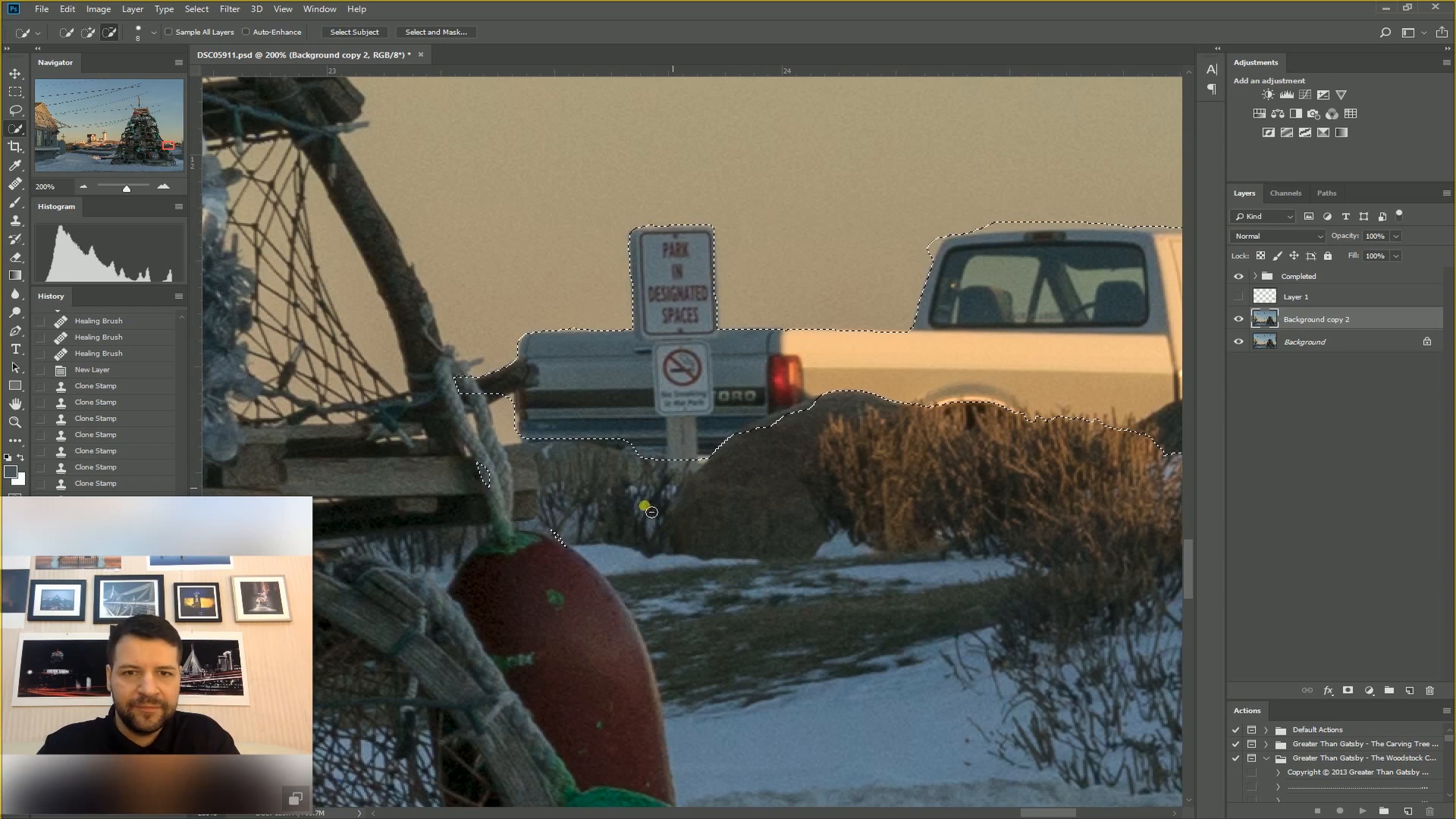
left_click_drag(576, 546, 565, 549)
mouse_move(489, 473)
left_mouse_down()
mouse_move(500, 408)
mouse_move(456, 383)
mouse_move(528, 371)
mouse_move(538, 384)
mouse_move(523, 396)
mouse_move(525, 378)
mouse_move(509, 377)
mouse_move(569, 383)
mouse_move(564, 453)
mouse_move(575, 423)
mouse_move(549, 394)
mouse_move(527, 400)
mouse_move(558, 428)
mouse_move(546, 393)
left_mouse_up()
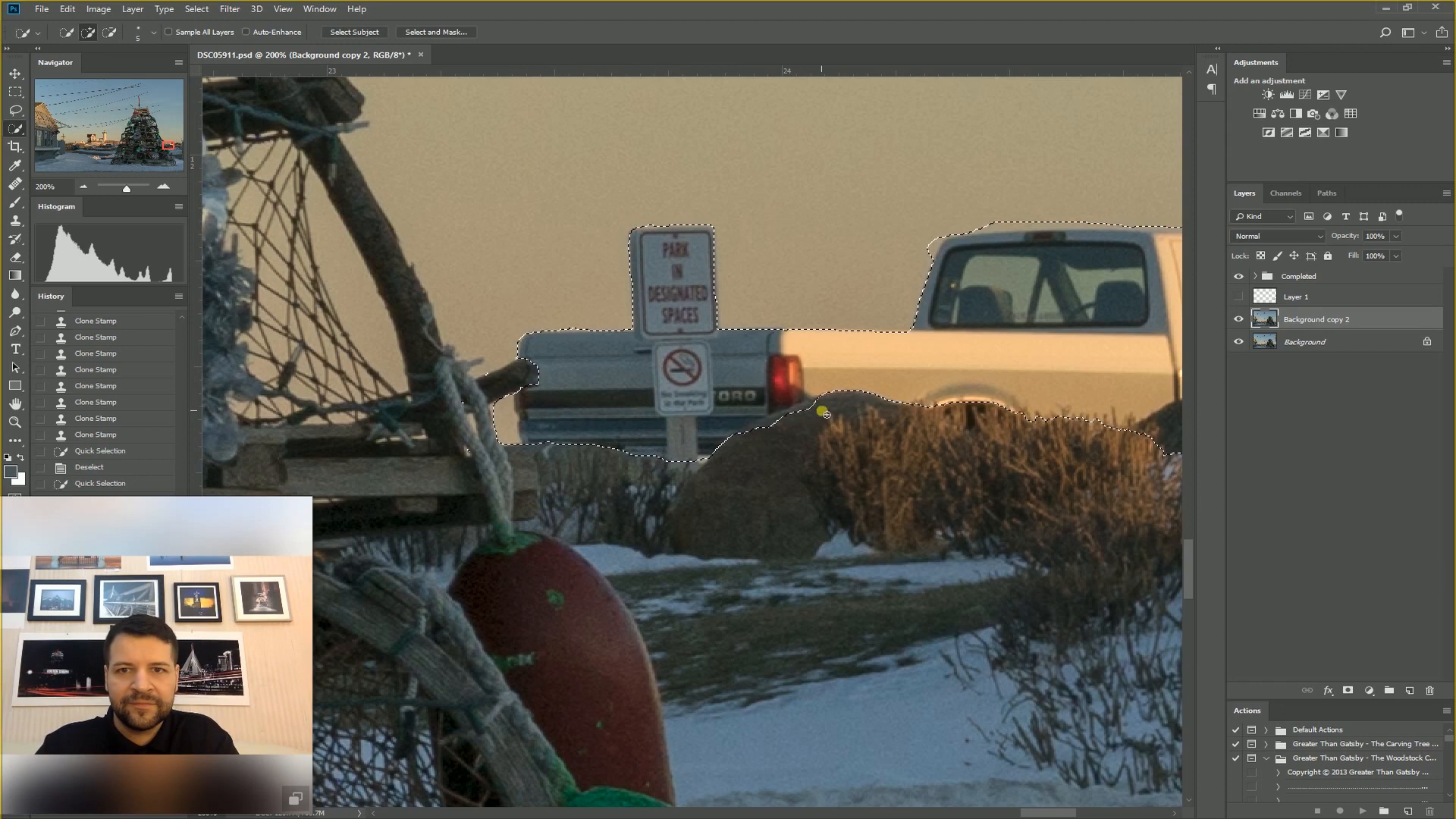
- Refine the selection's lower edge along the boulders, subtracting the small rock behind the truck and the large rock in front of the SUV
left_click_drag(814, 412, 802, 422)
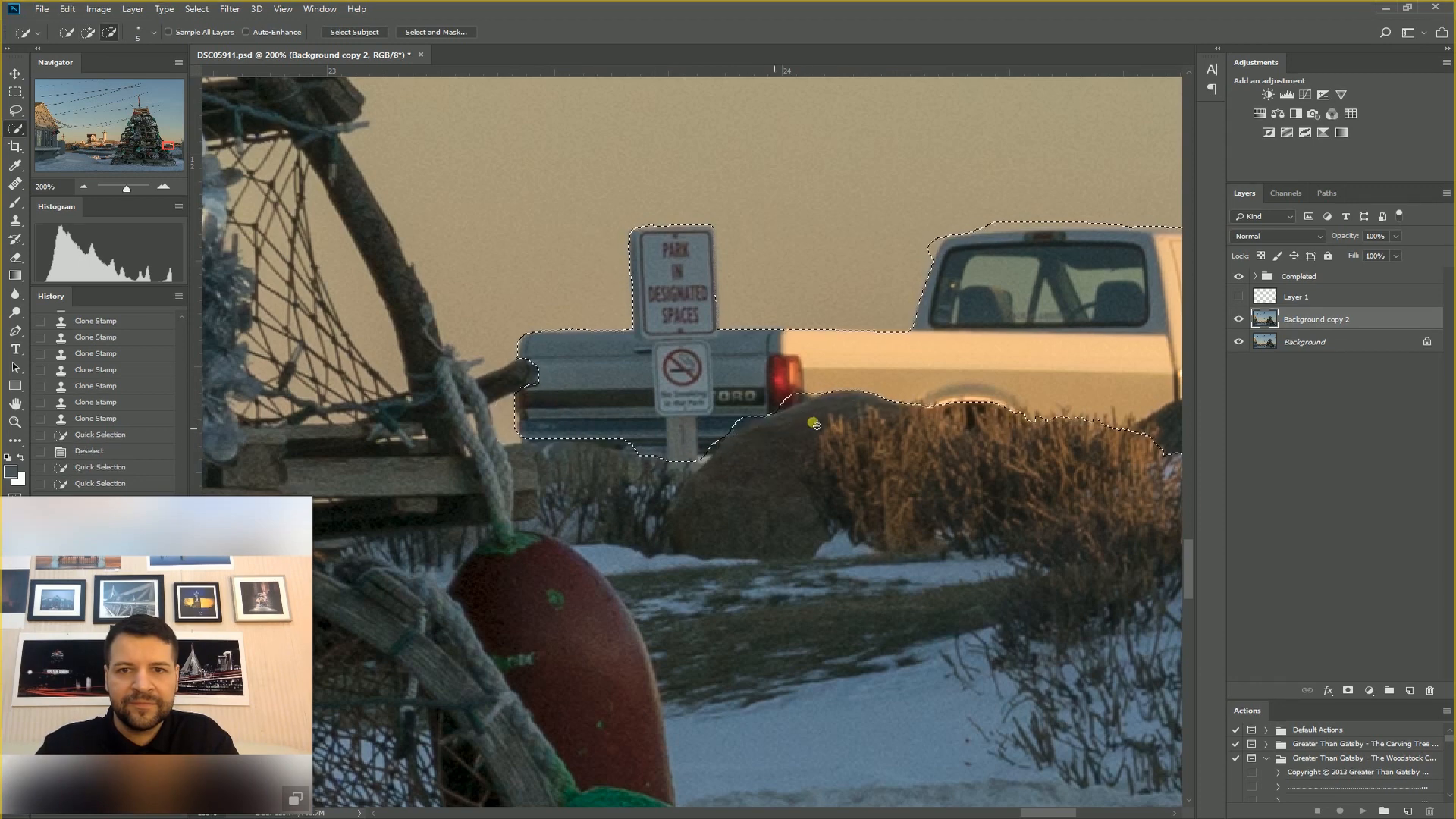
left_click_drag(814, 423, 757, 457)
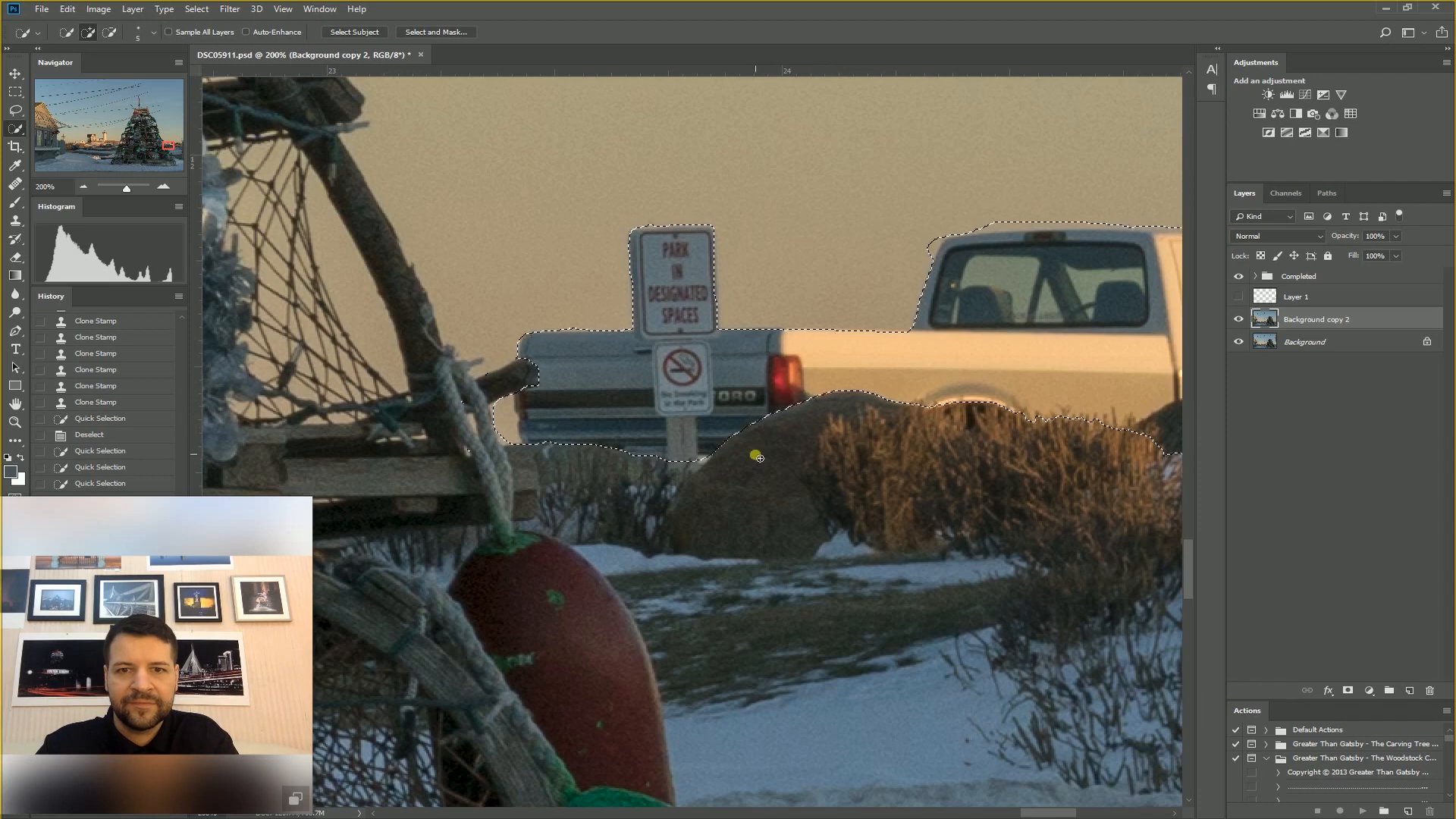
scroll(849, 448, "right", 10)
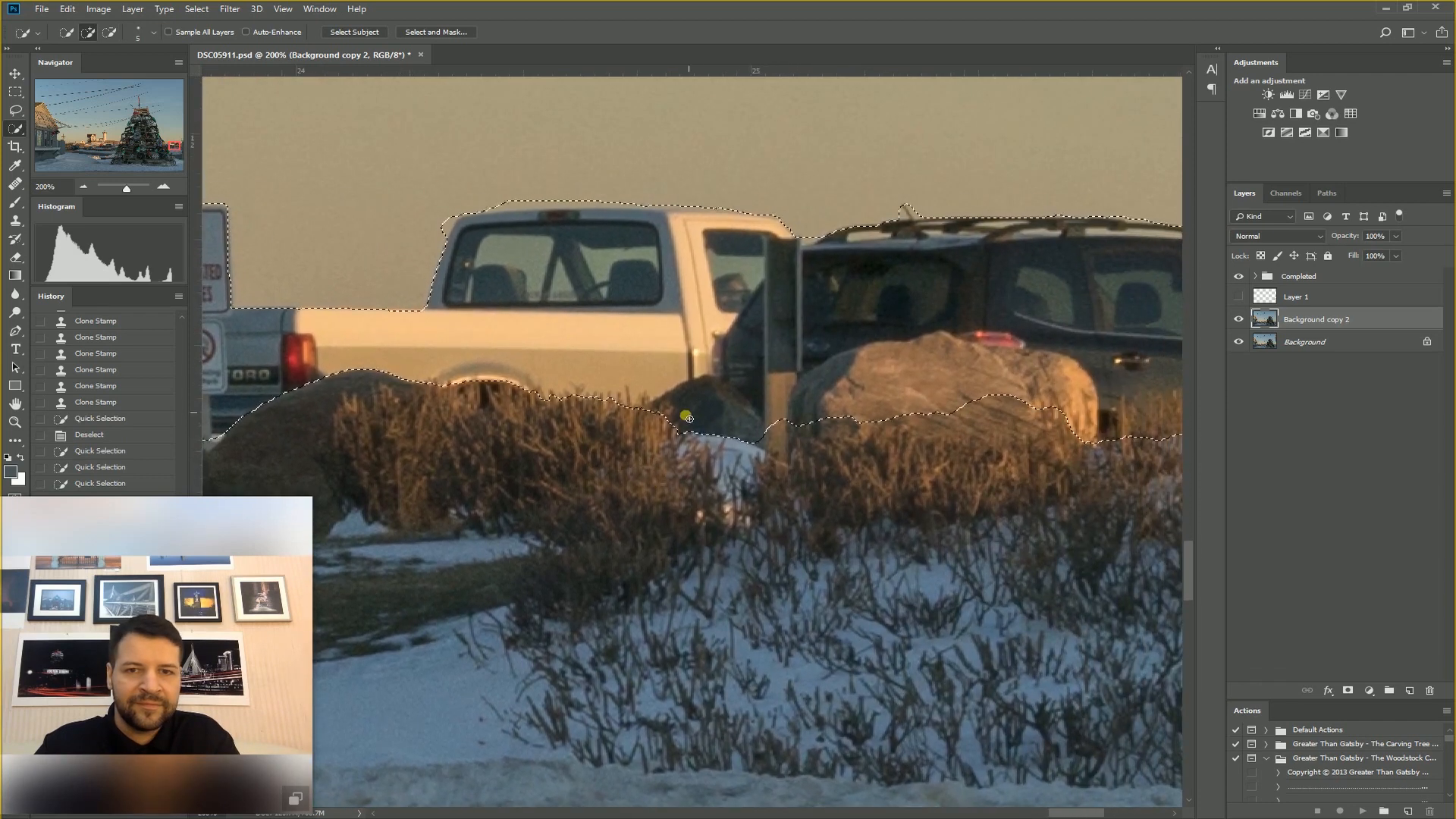
mouse_move(688, 418)
left_mouse_down()
mouse_move(651, 409)
mouse_move(736, 409)
mouse_move(709, 394)
mouse_move(752, 441)
mouse_move(747, 413)
mouse_move(678, 430)
mouse_move(737, 433)
left_mouse_up()
left_click_drag(938, 401, 684, 458)
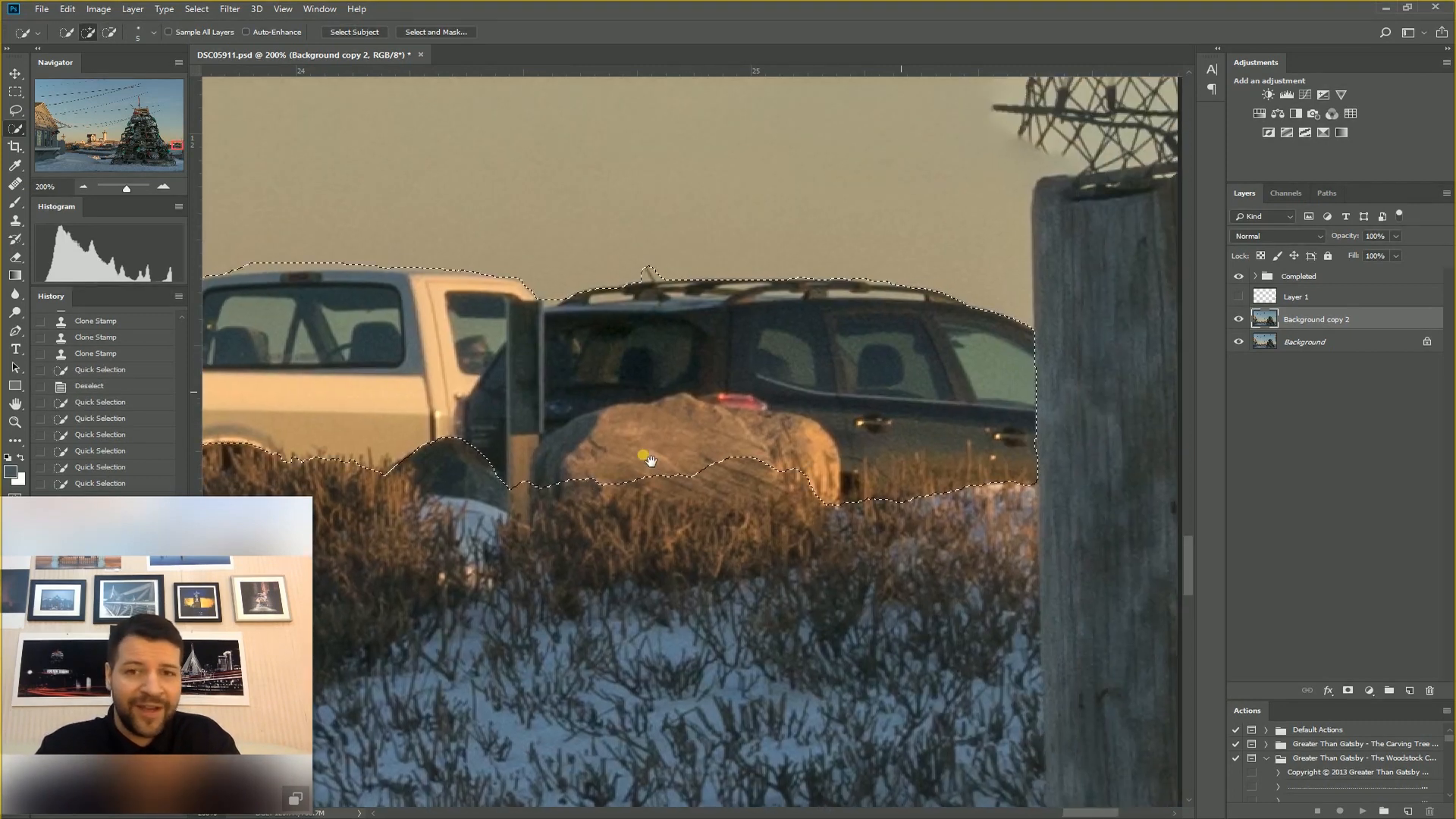
left_click(555, 460, "alt")
mouse_move(556, 460)
left_mouse_down()
mouse_move(599, 420)
mouse_move(667, 394)
mouse_move(728, 405)
left_mouse_up()
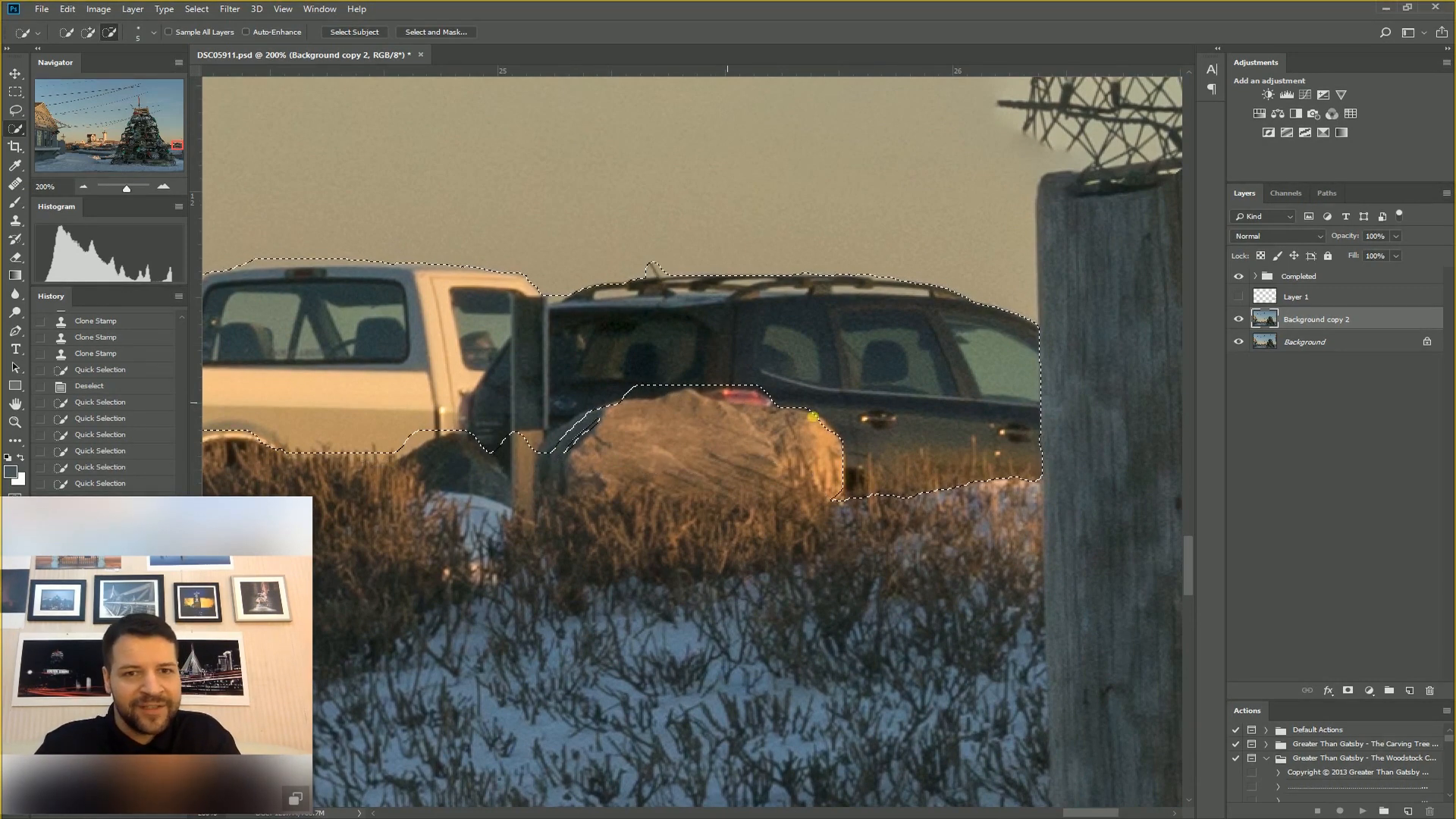
left_click(812, 467)
left_click_drag(812, 467, 994, 508)
- Clean up the selection edge between the trap's rope, the branch stub and the truck's tailgate
left_click_drag(528, 409, 953, 391)
left_click_drag(611, 448, 838, 384)
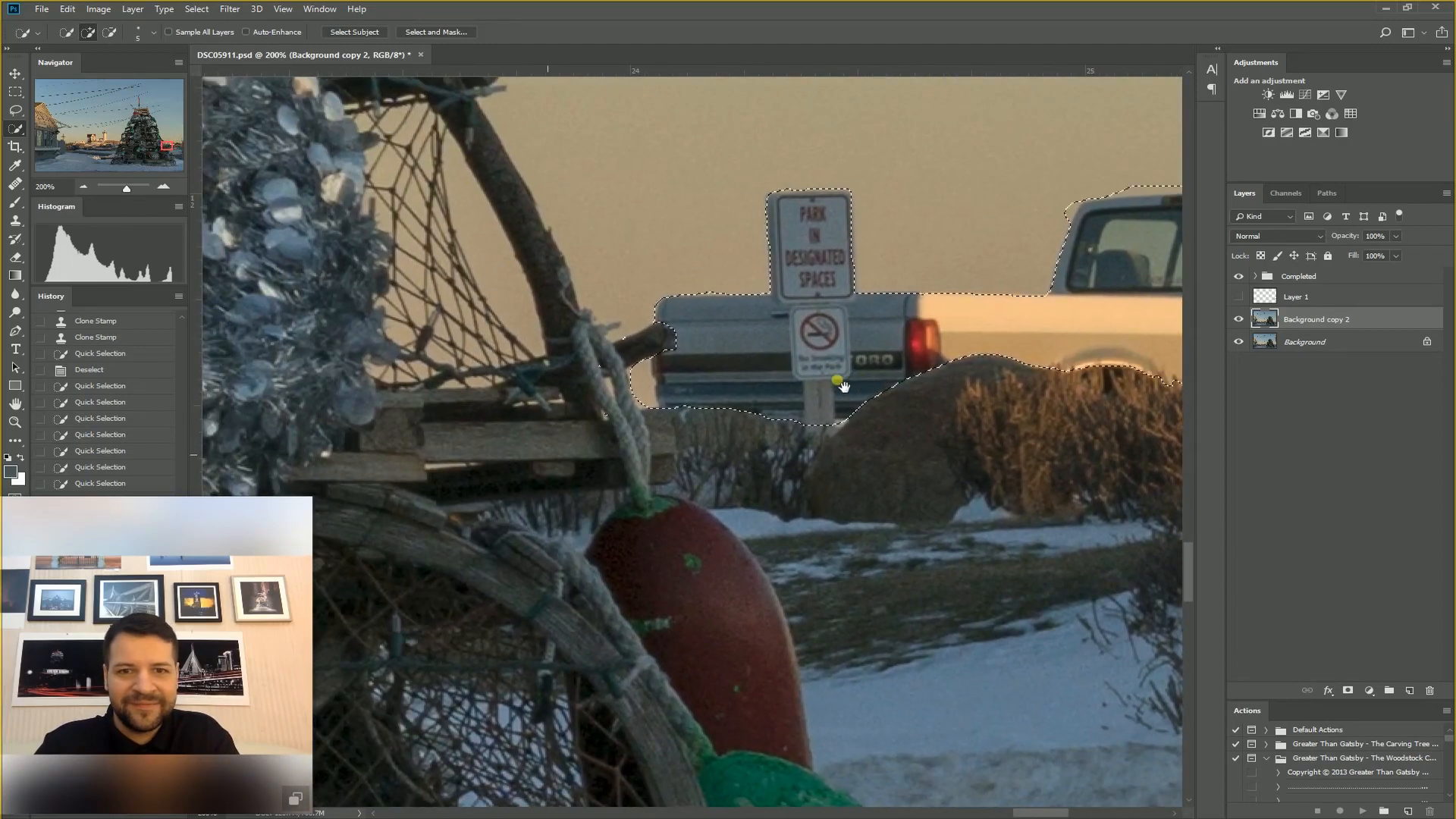
left_click(634, 411)
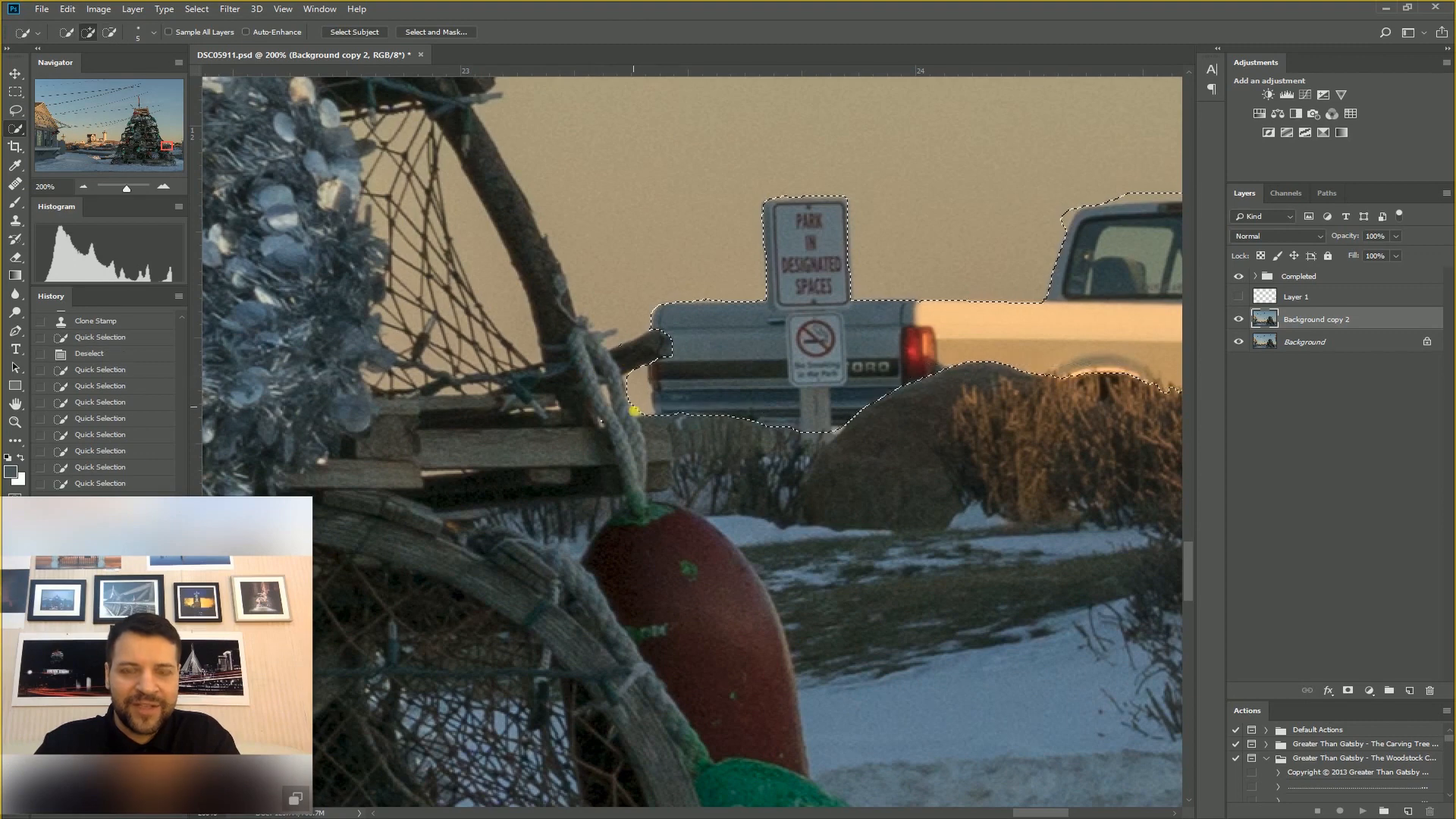
key("alt")
left_click(622, 349, "alt")
left_click(646, 374)
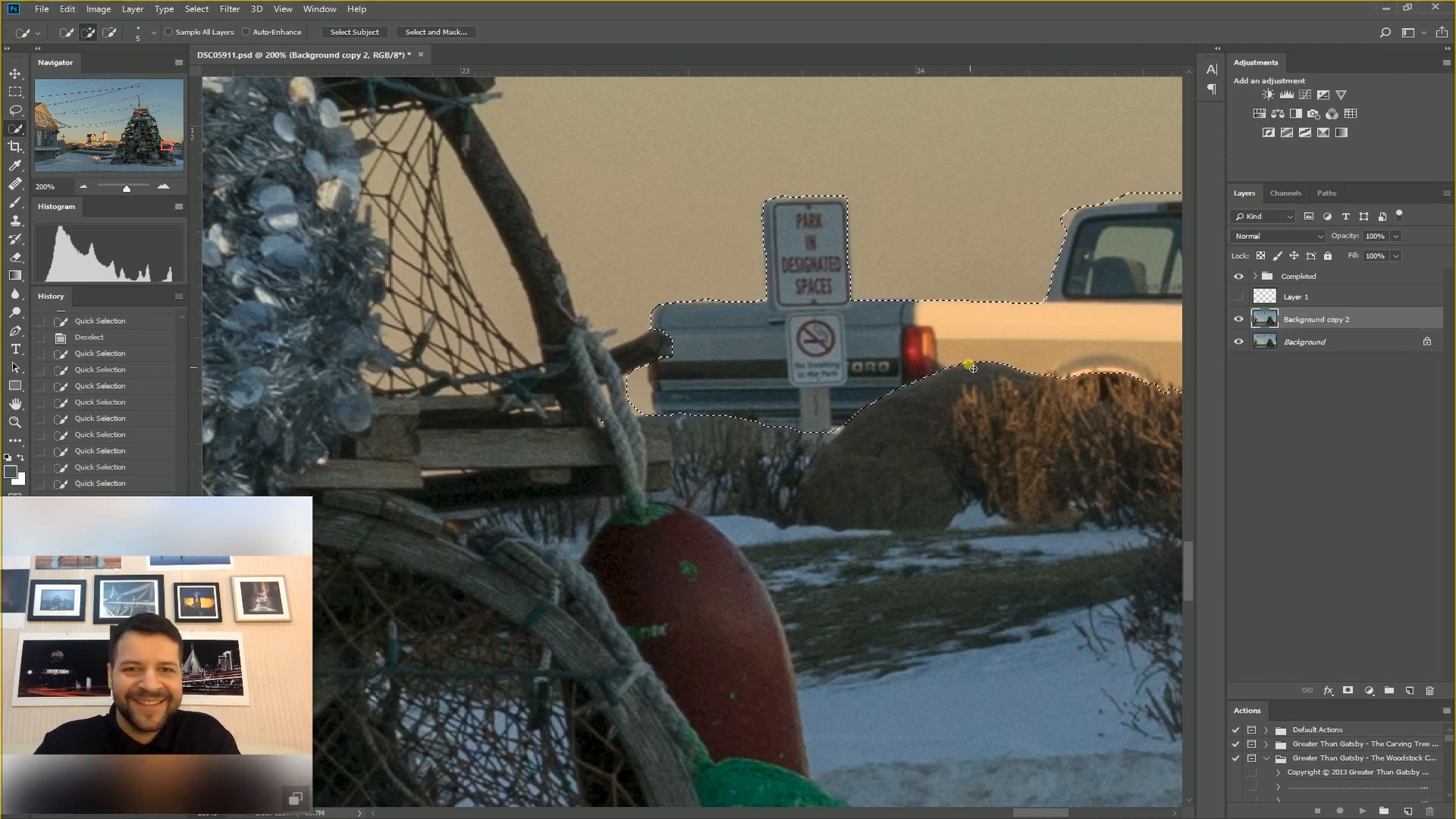
- Open the vehicle selection in Select and Mask and preview it with the On Black view
left_click_drag(886, 415, 681, 401)
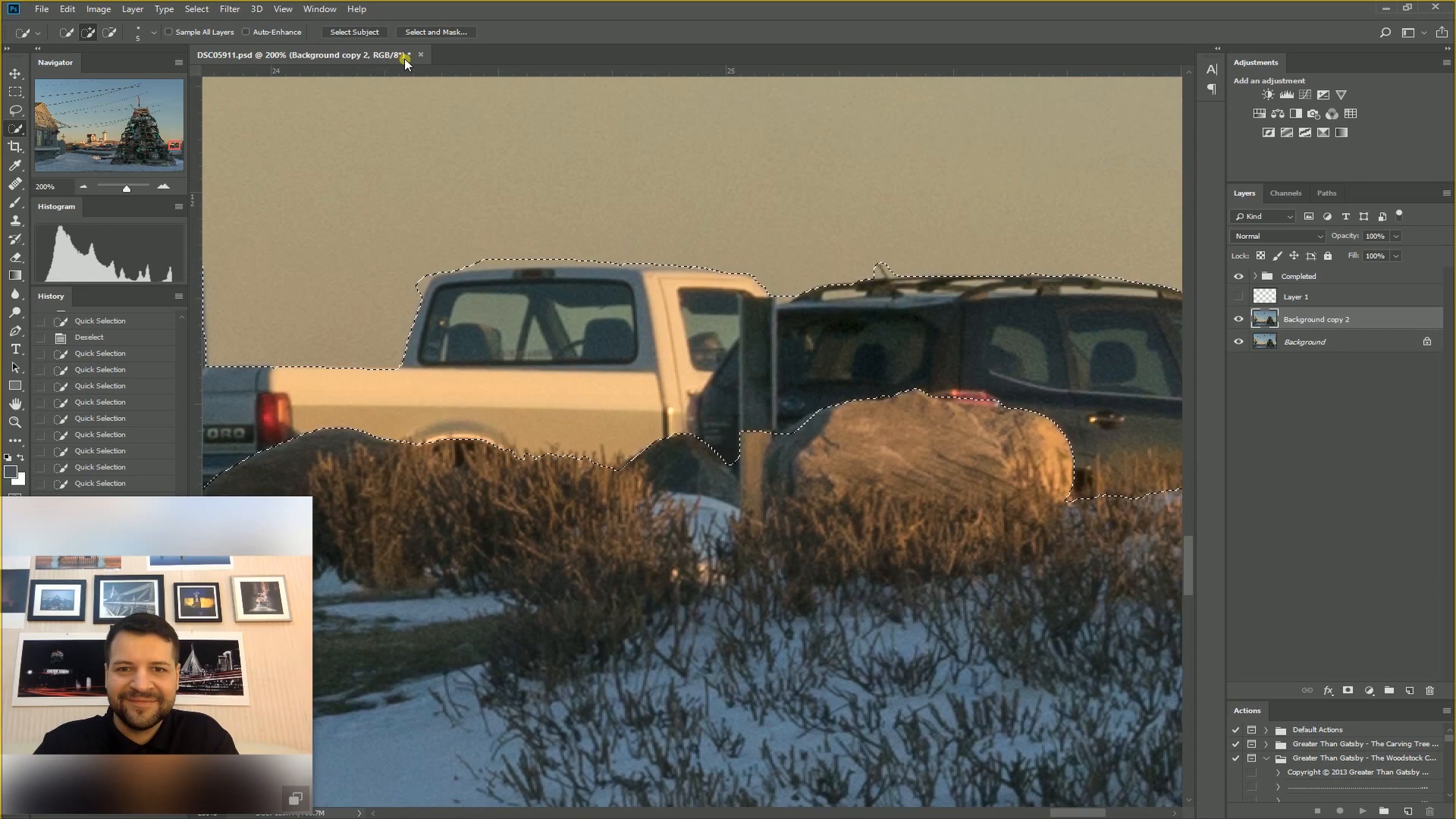
left_click(455, 33)
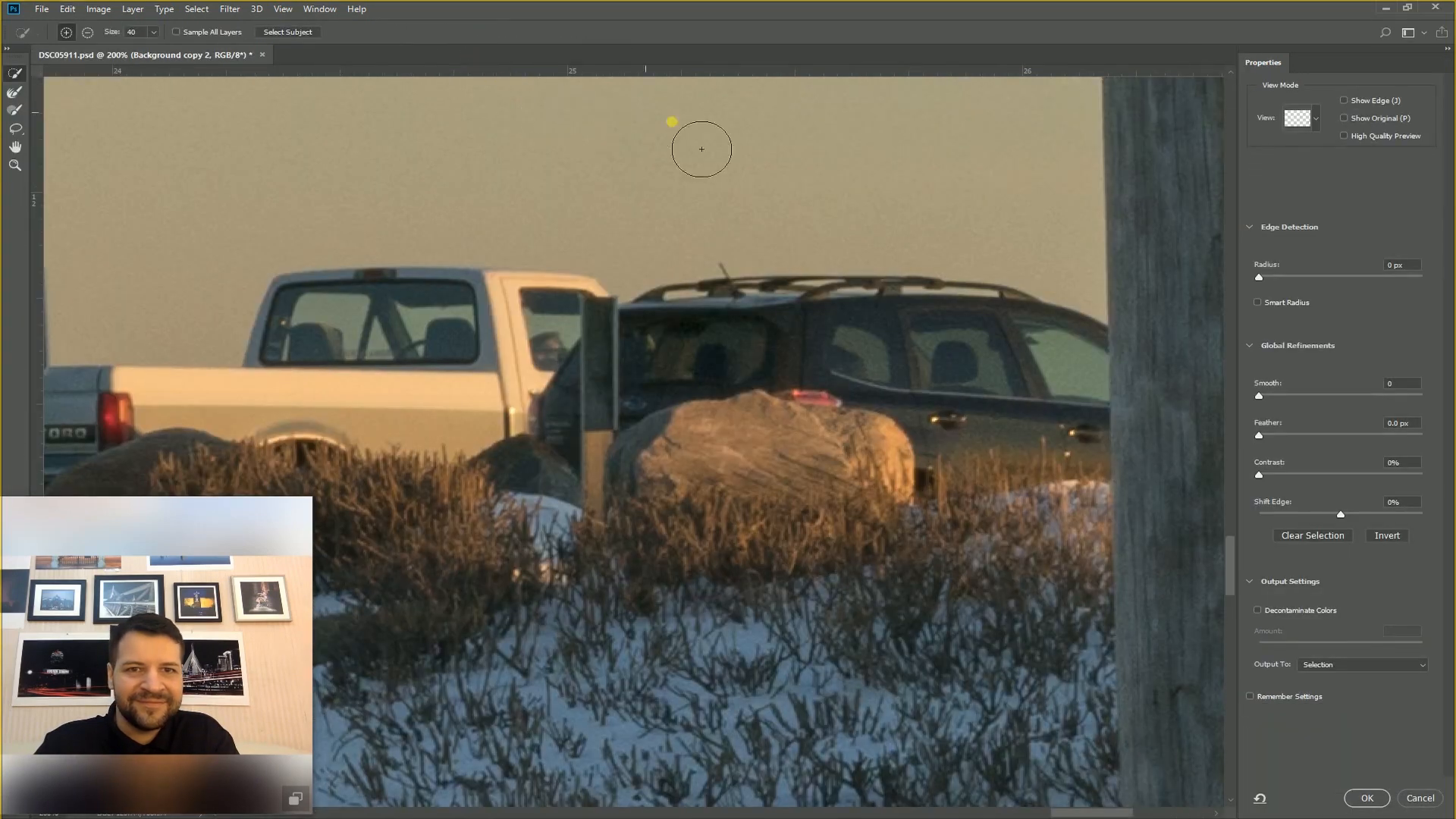
left_click(1315, 121)
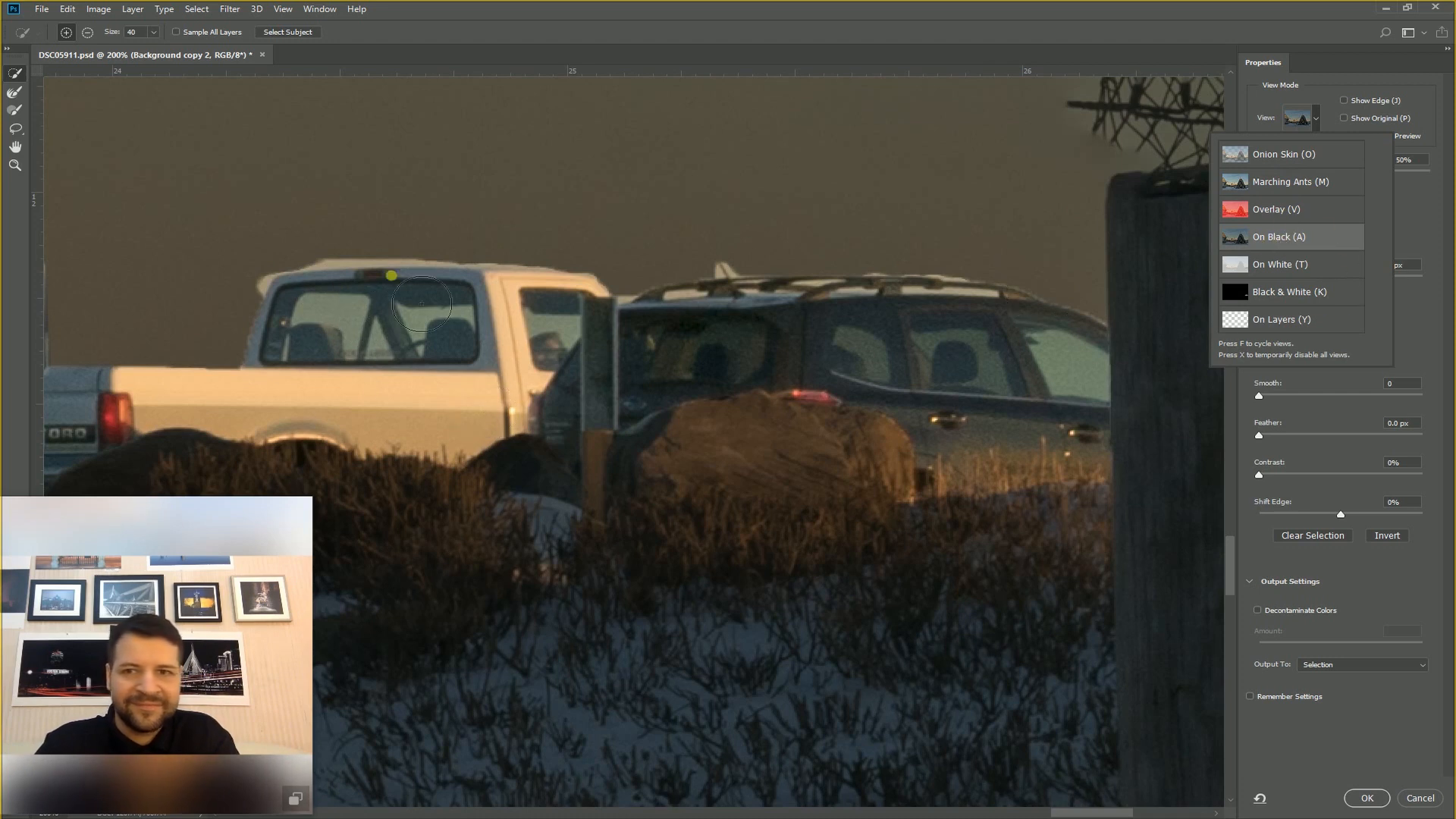
left_click_drag(344, 285, 617, 198)
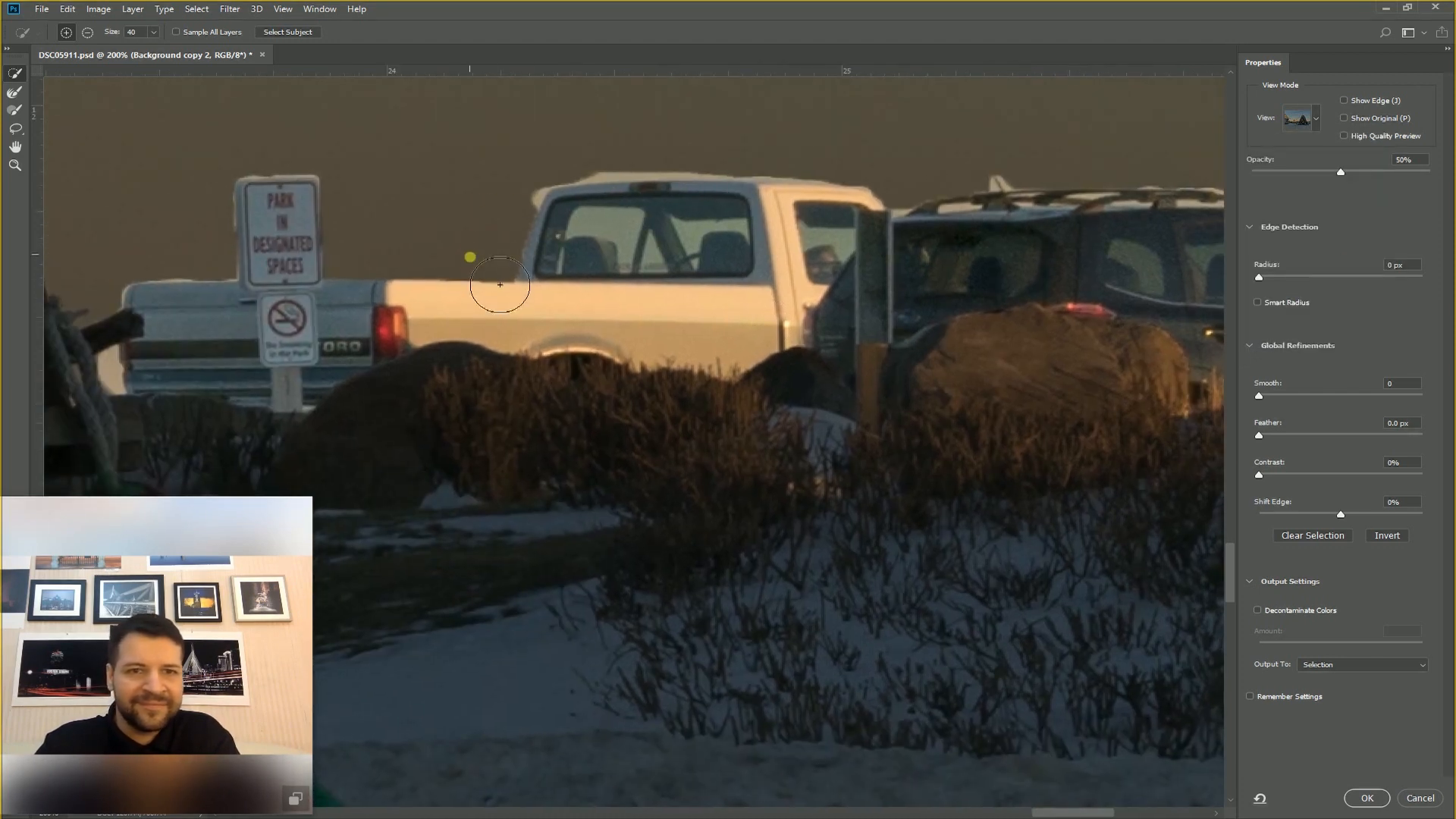
- Refine the selection edge around the truck cab's rear roof corner and along the truck bed with a size 8 brush
key("bracketleft")
key("bracketleft")
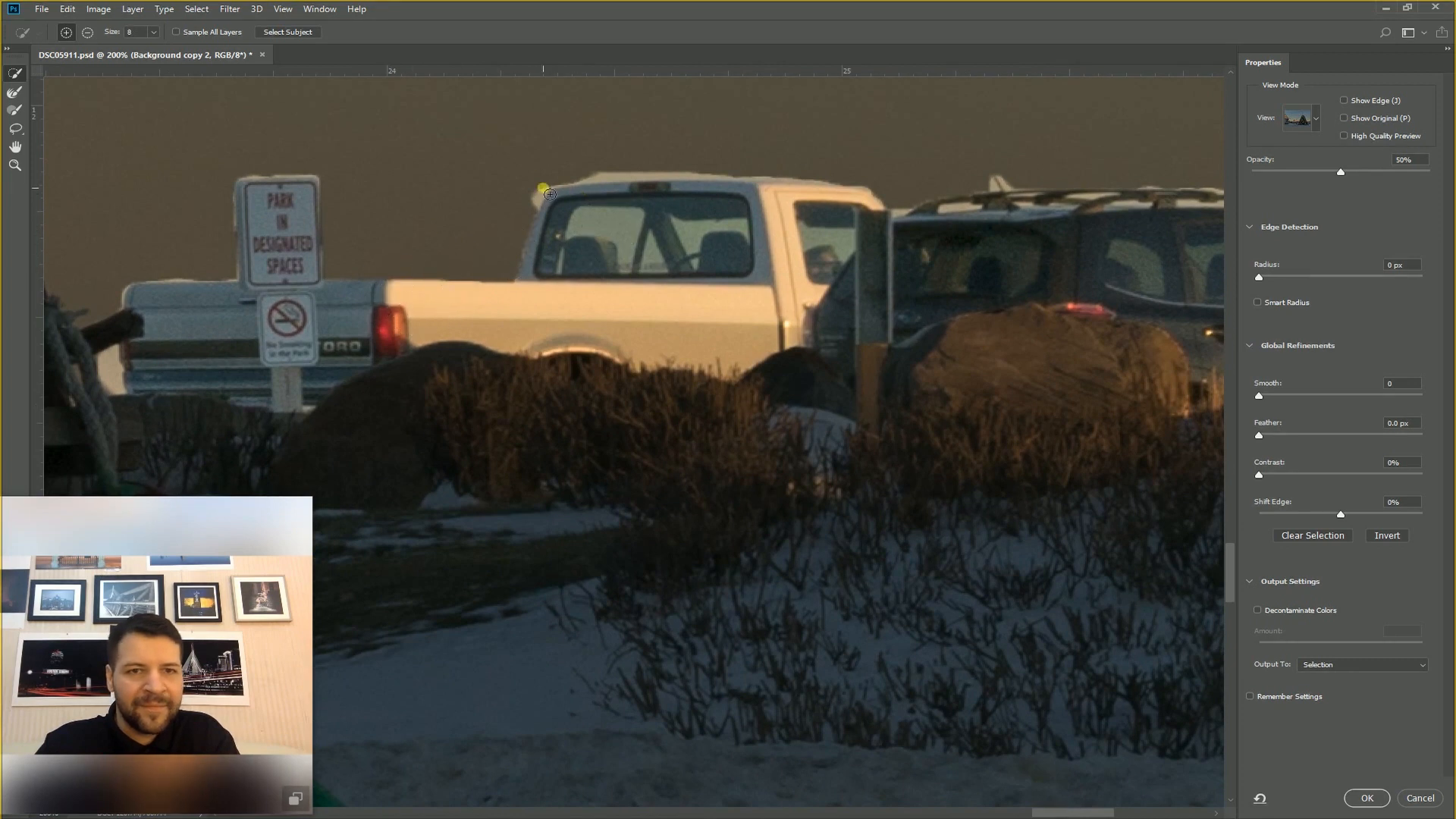
left_click_drag(549, 194, 579, 191)
mouse_move(581, 197)
left_mouse_down()
mouse_move(539, 201)
mouse_move(638, 158)
left_mouse_up()
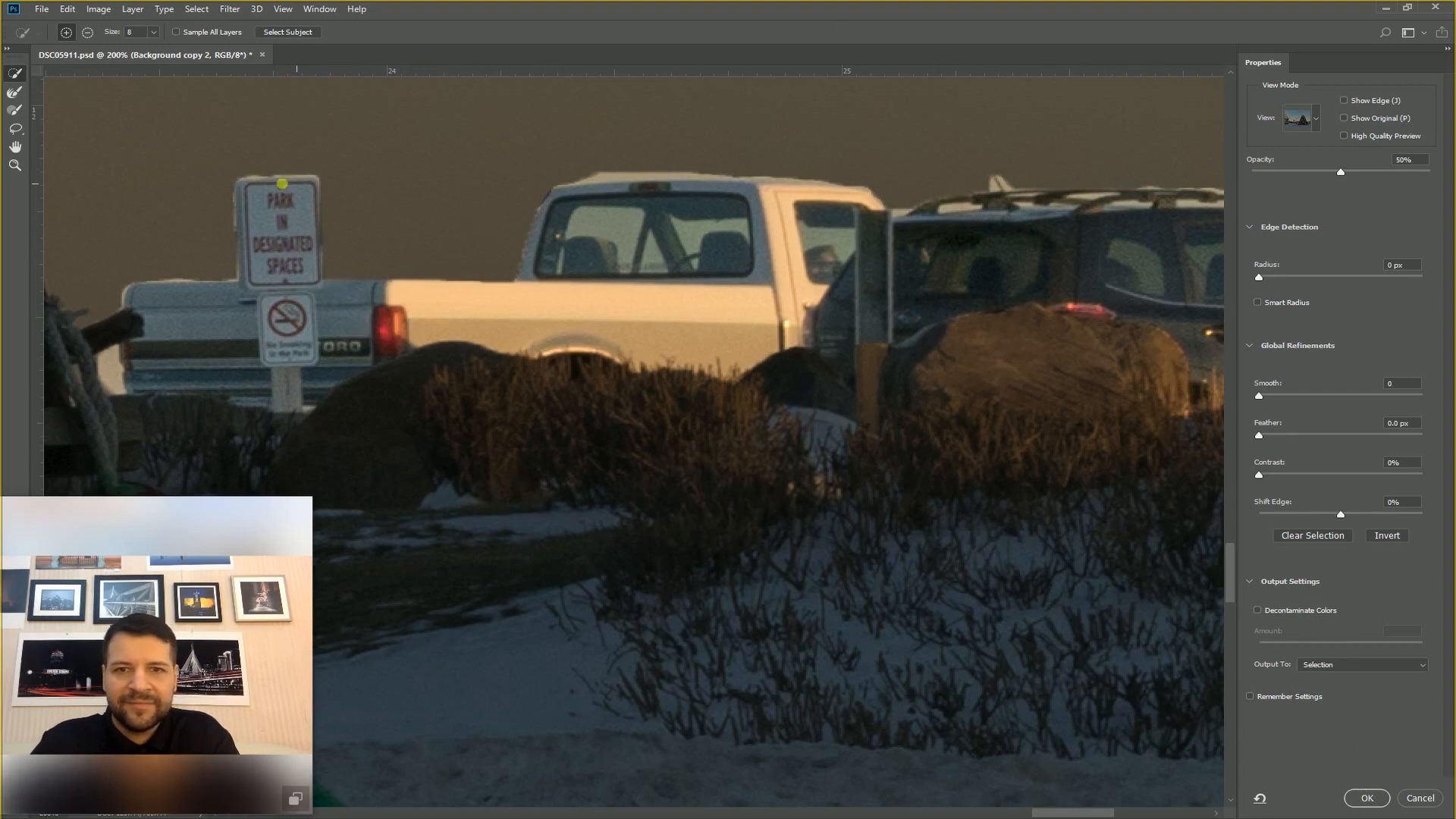
key("alt")
left_click_drag(196, 273, 202, 277)
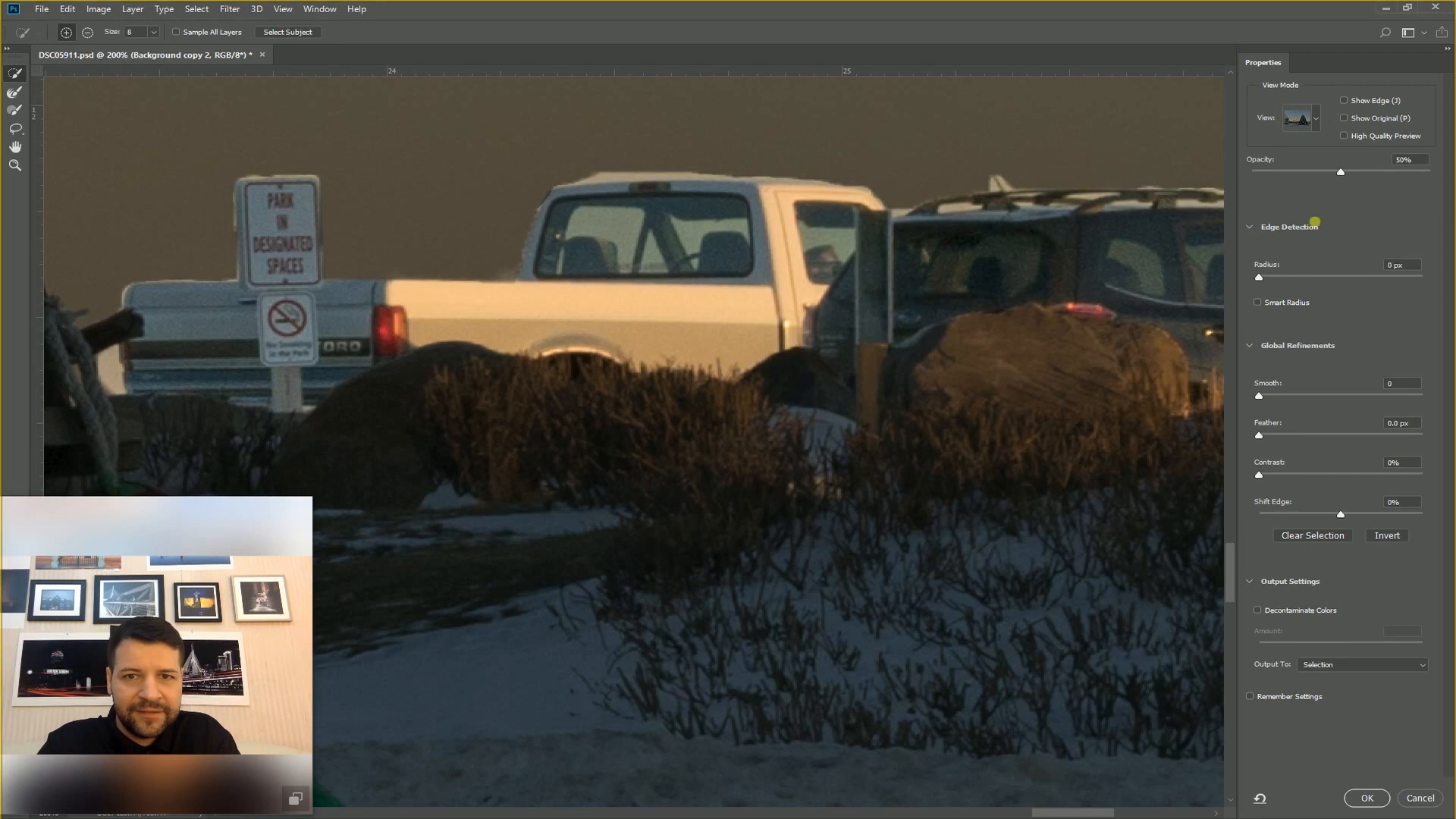
- Switch the preview to Black & White and refine the selection's lower edge along the shrubs below the truck
left_click(1310, 117)
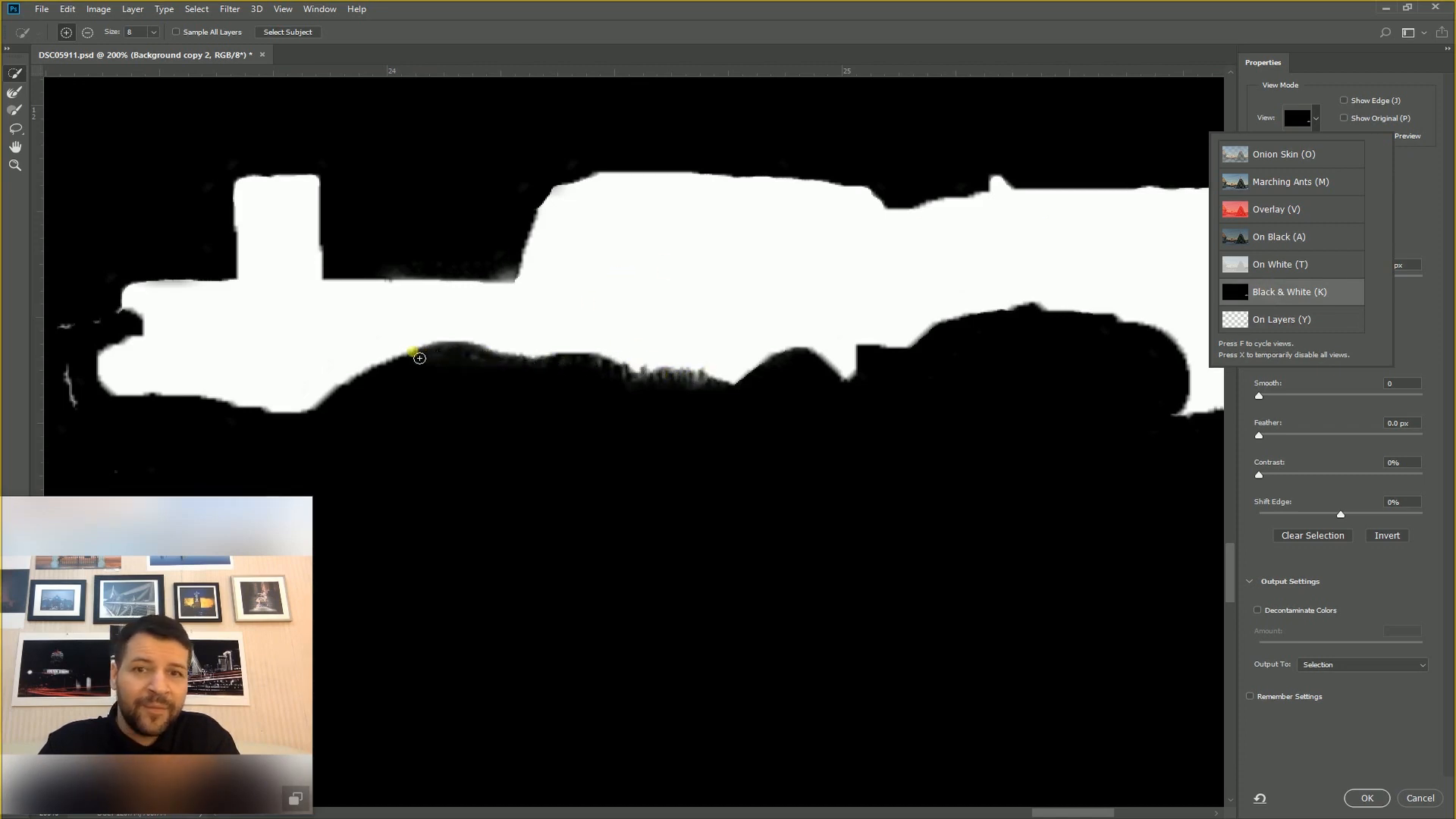
left_click(705, 368)
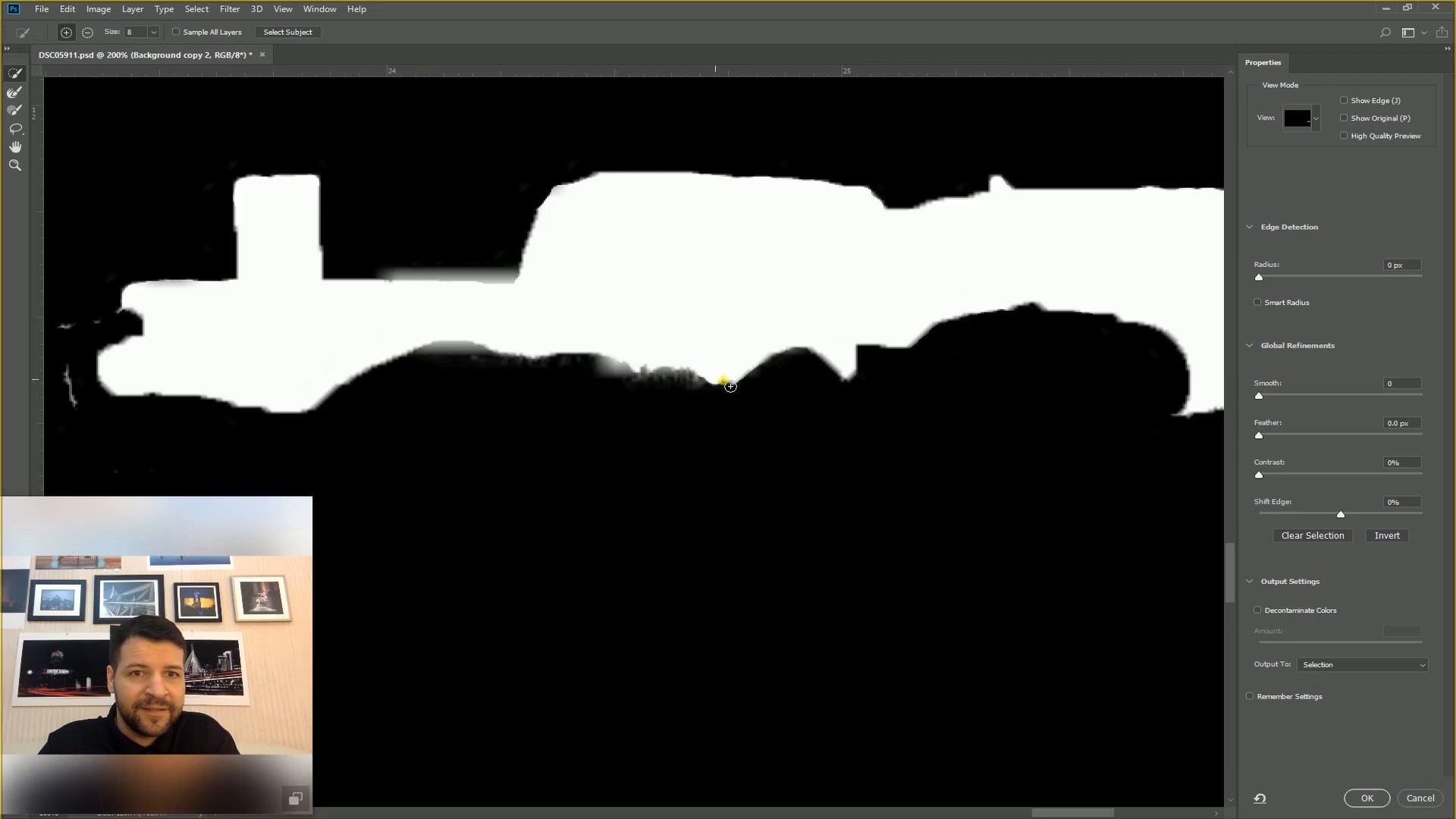
mouse_move(758, 398)
left_mouse_down()
mouse_move(482, 342)
mouse_move(855, 318)
left_mouse_up()
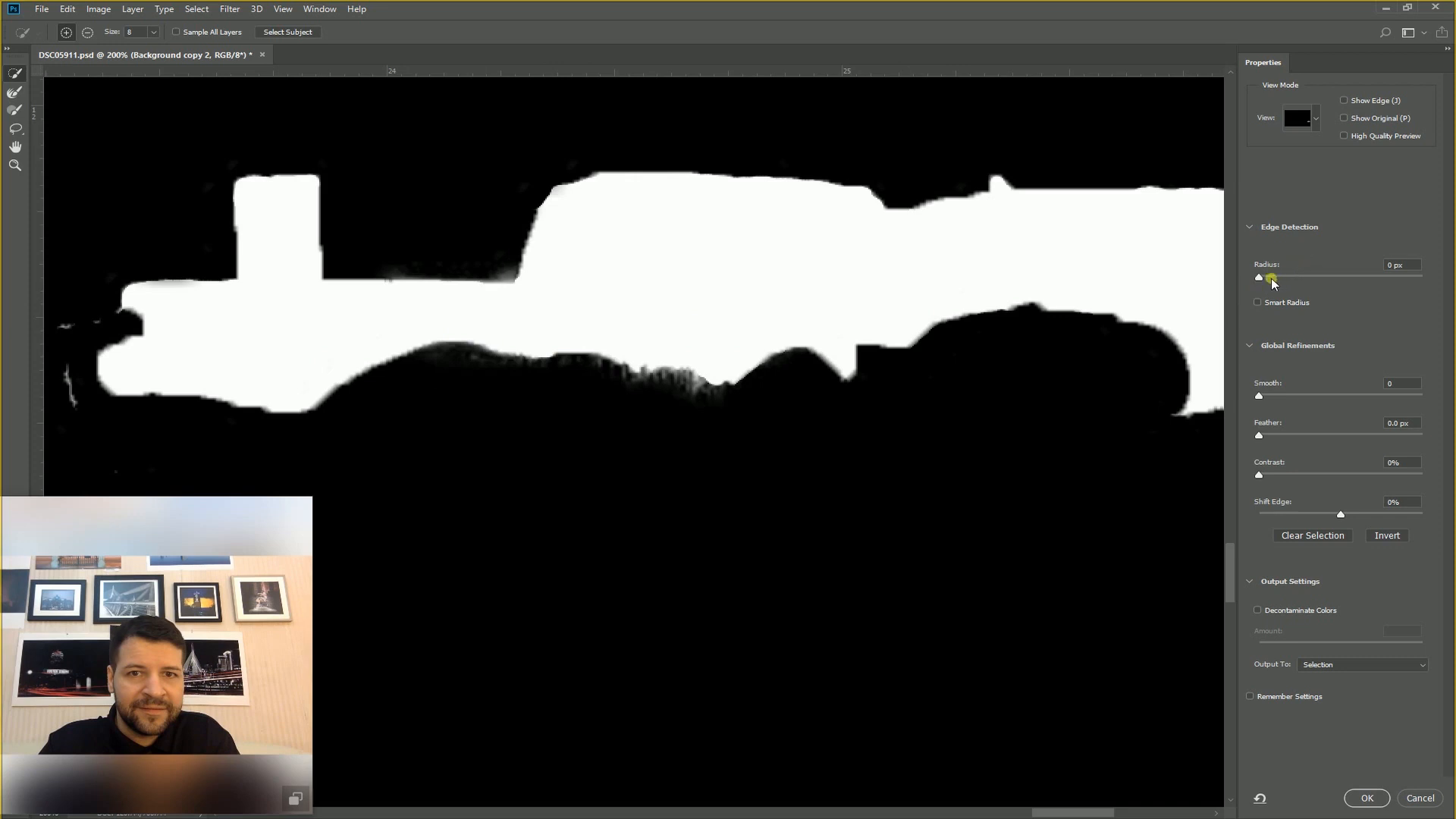
- Set Shift Edge to +2% and output the refined result as a Selection
left_click(1262, 438)
left_click_drag(1263, 441, 1223, 470)
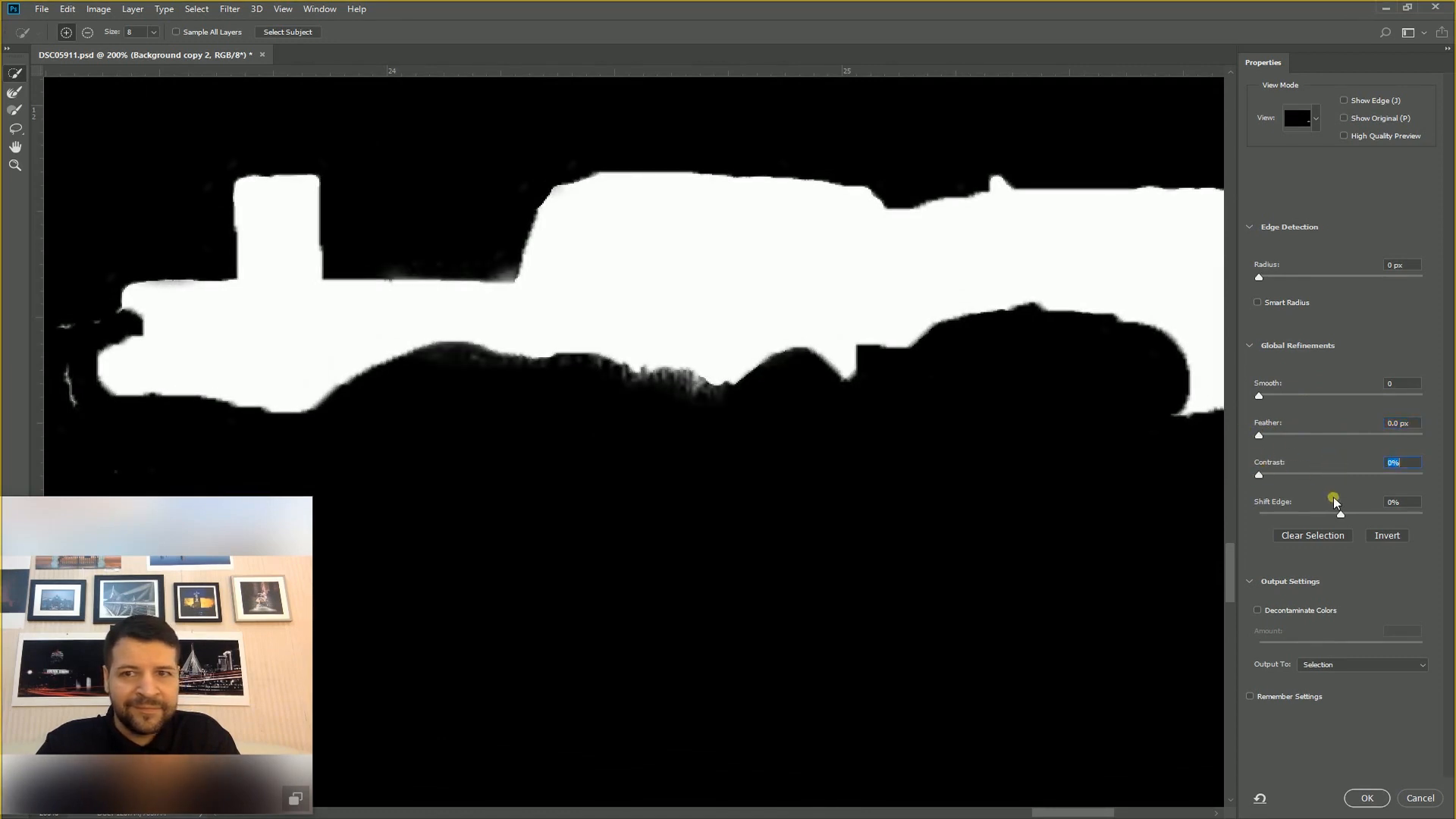
mouse_move(1342, 518)
left_mouse_down()
mouse_move(1376, 525)
mouse_move(1320, 525)
mouse_move(1343, 517)
left_mouse_up()
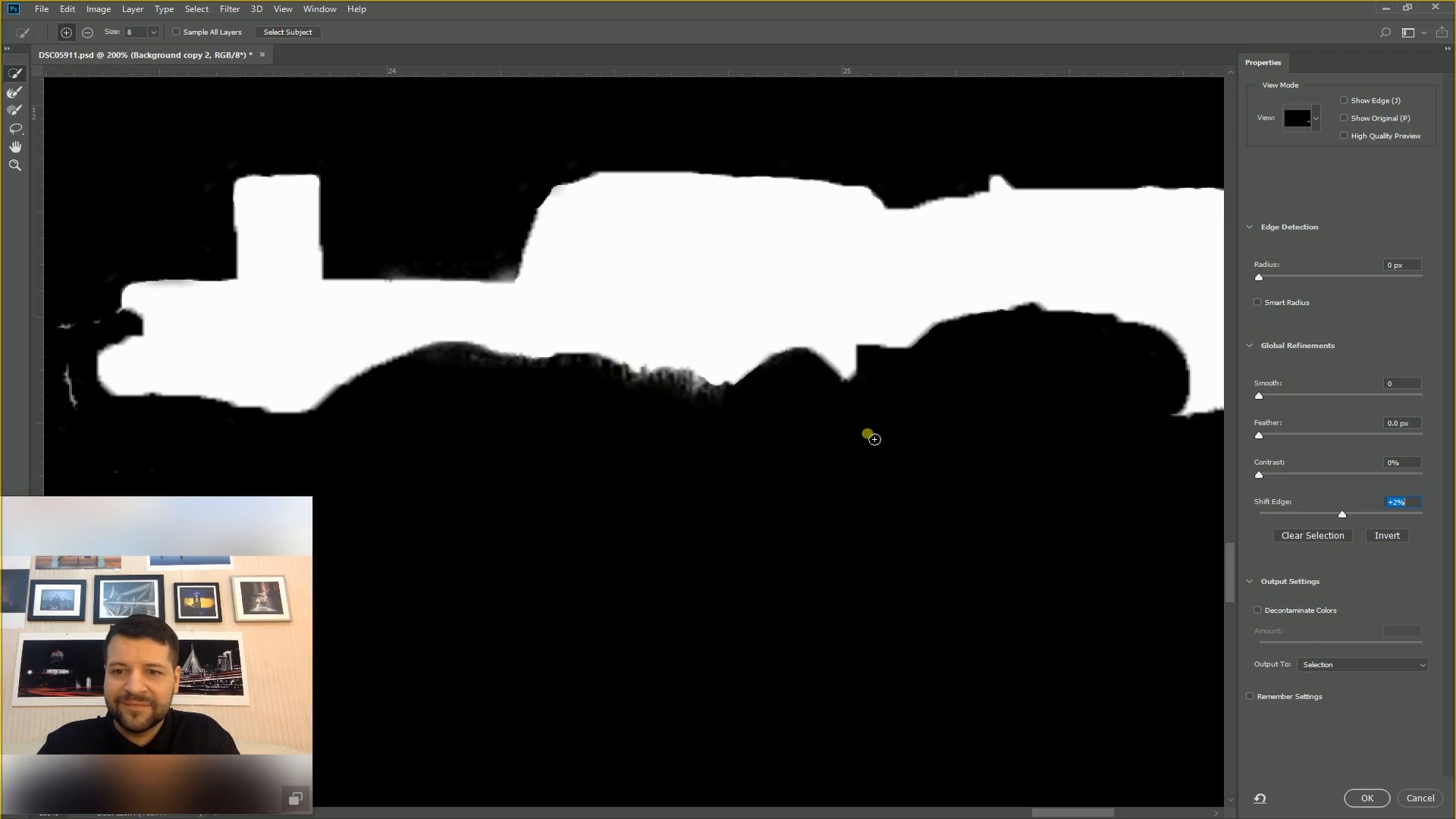
left_click(1328, 666)
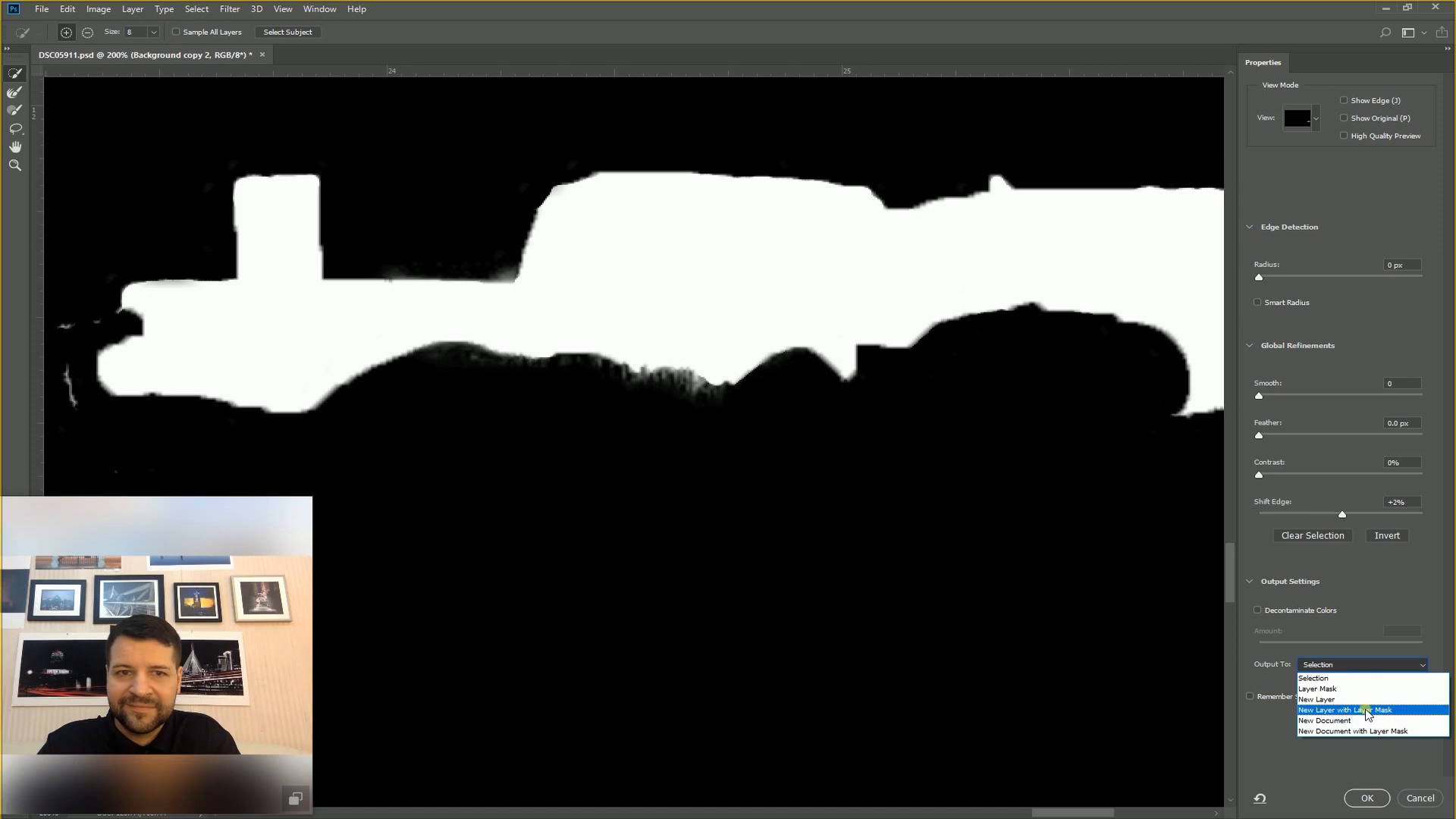
left_click(1323, 641)
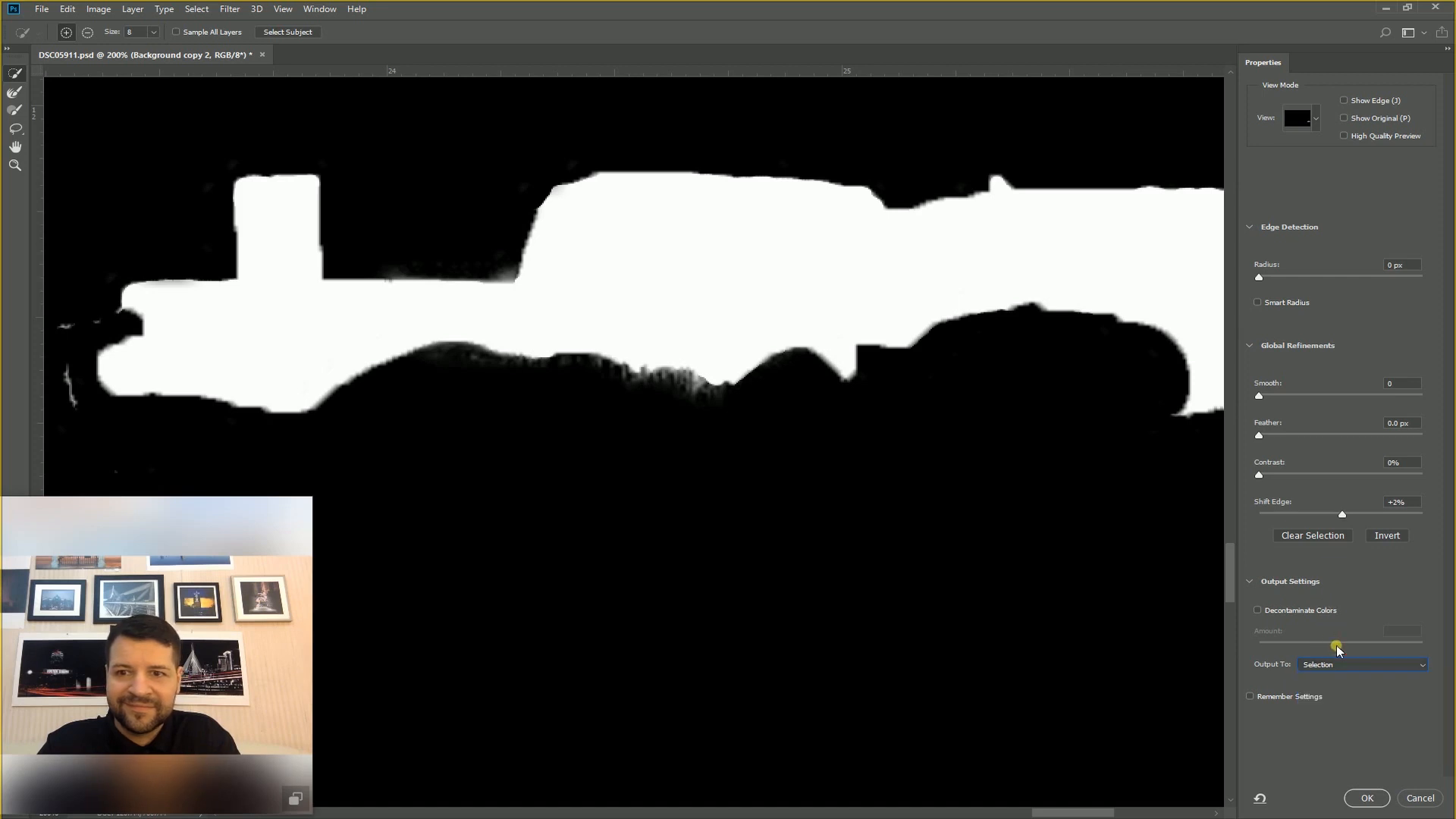
left_click(1370, 798)
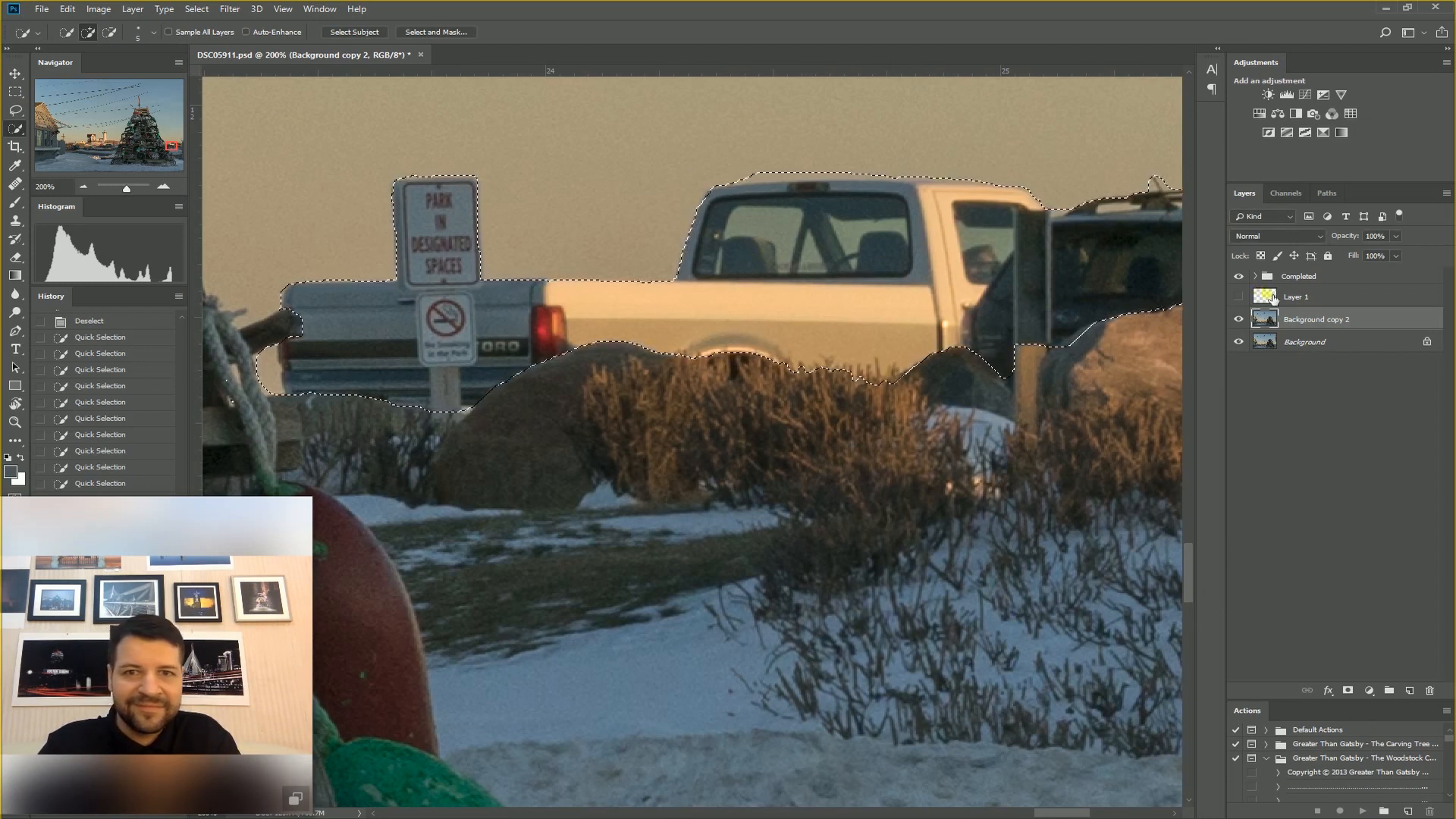
- Show Layer 1 and add a layer mask from the vehicle selection so its cloned sky covers only the vehicles and sign
left_click(1320, 298)
left_click(1239, 296)
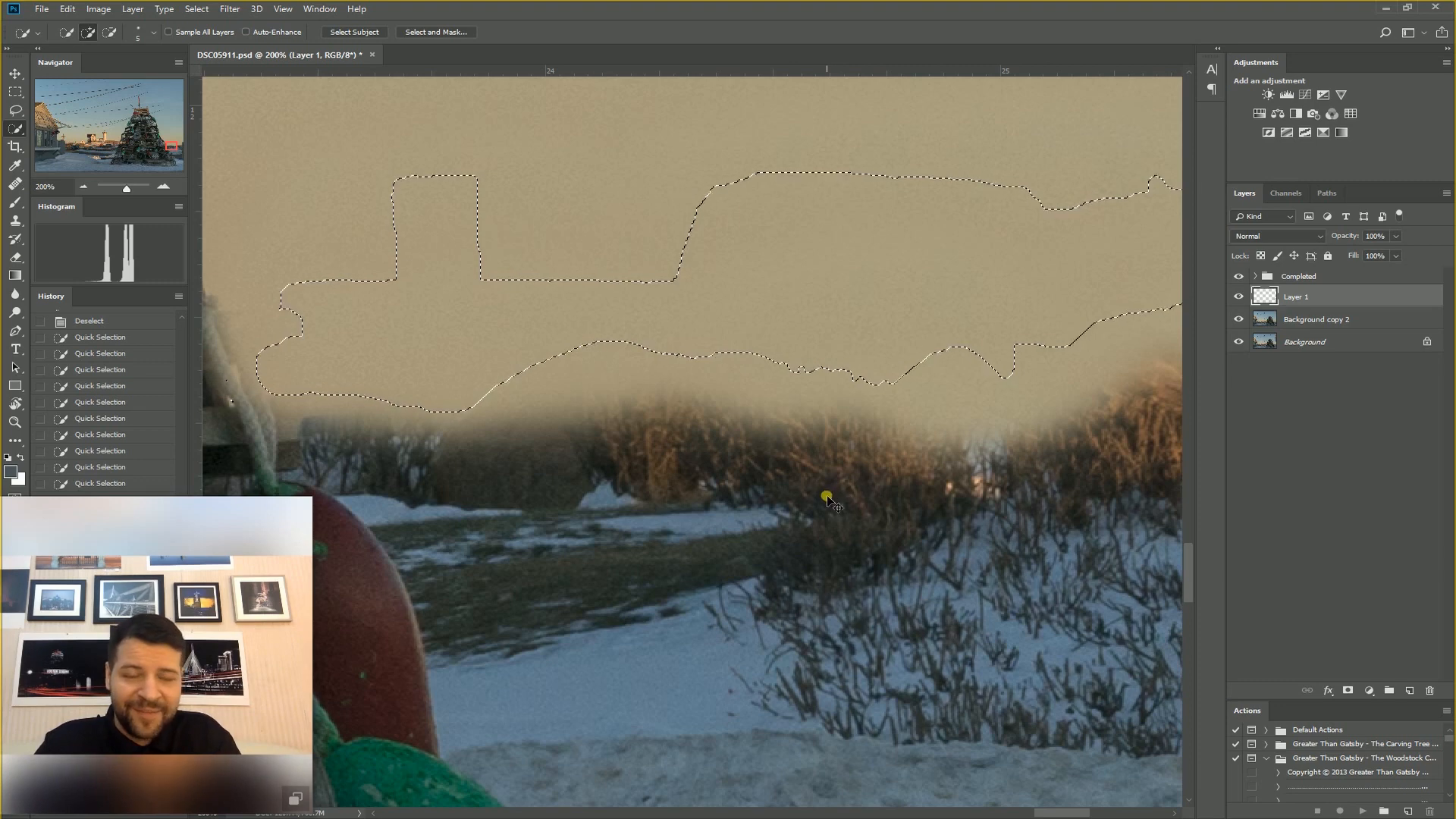
key("ctrl+minus")
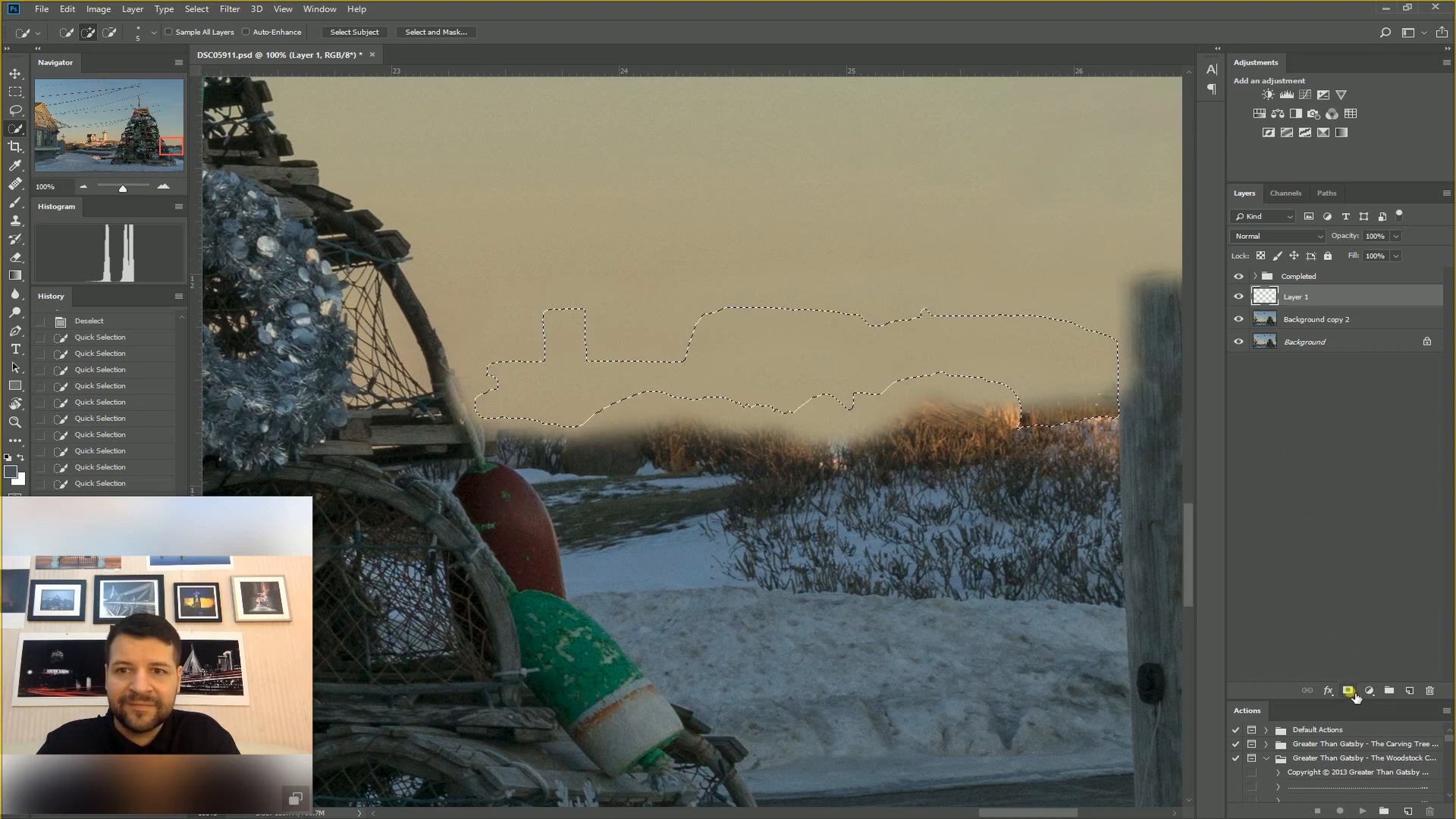
left_click(1354, 693)
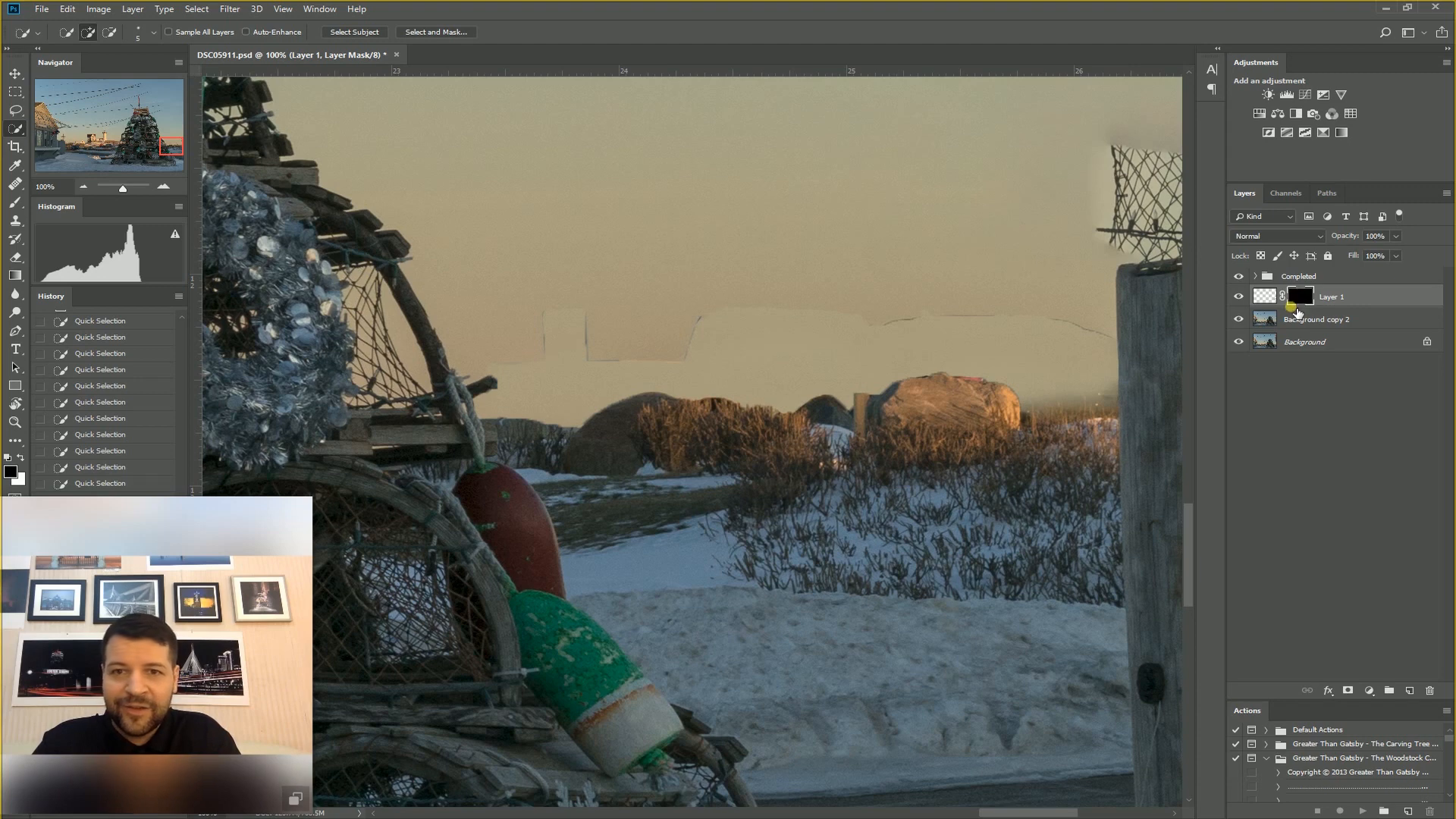
- Paint white on Layer 1's mask with a size 35 brush over the outline at the truck cab's roof corner
key("b")
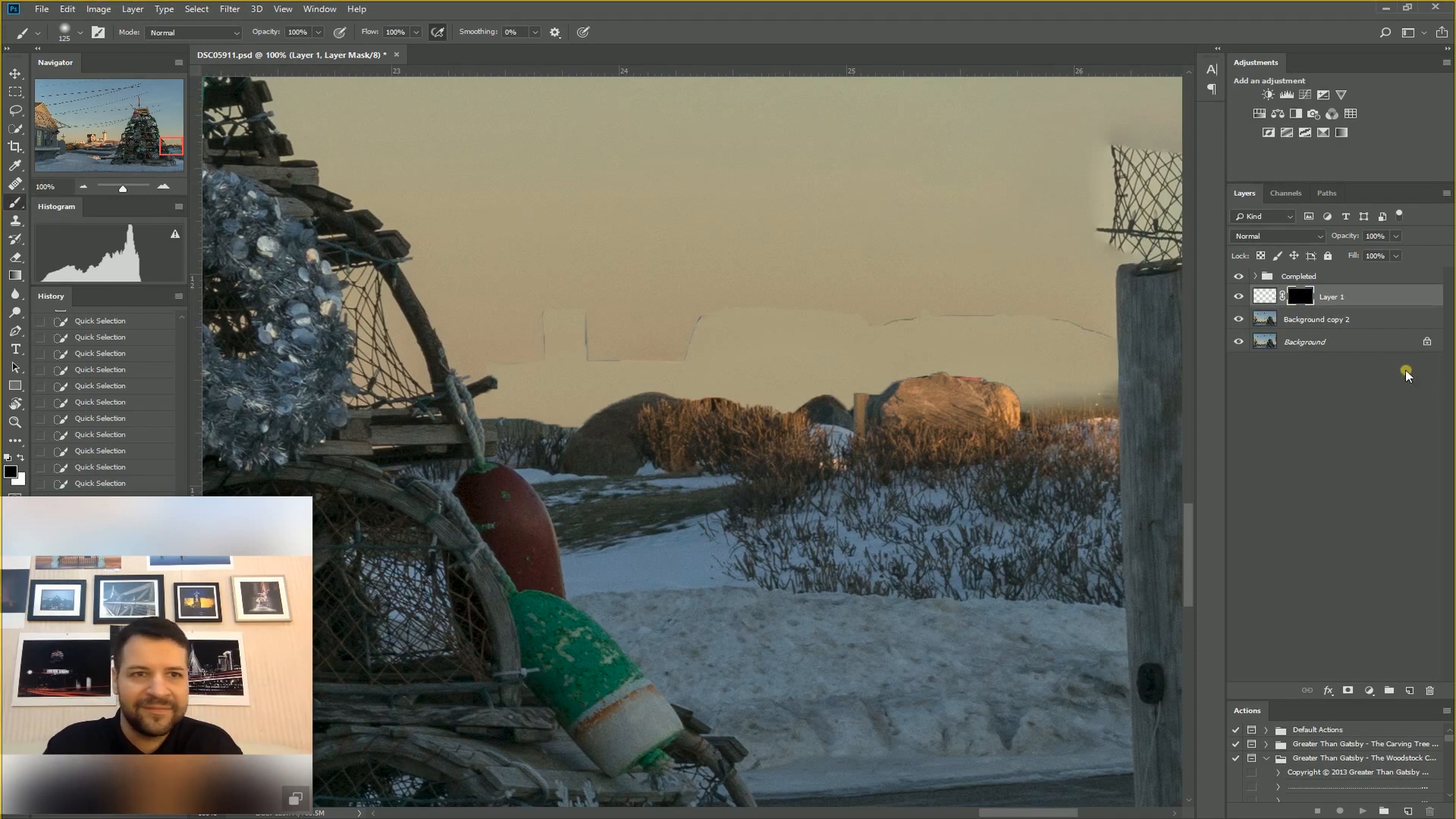
key("bracketleft")
key("bracketleft")
key("bracketleft")
key("bracketleft")
key("bracketleft")
key("bracketleft")
key("bracketleft")
key("bracketleft")
mouse_move(716, 288)
left_mouse_down()
mouse_move(705, 316)
mouse_move(731, 302)
mouse_move(734, 316)
left_mouse_up()
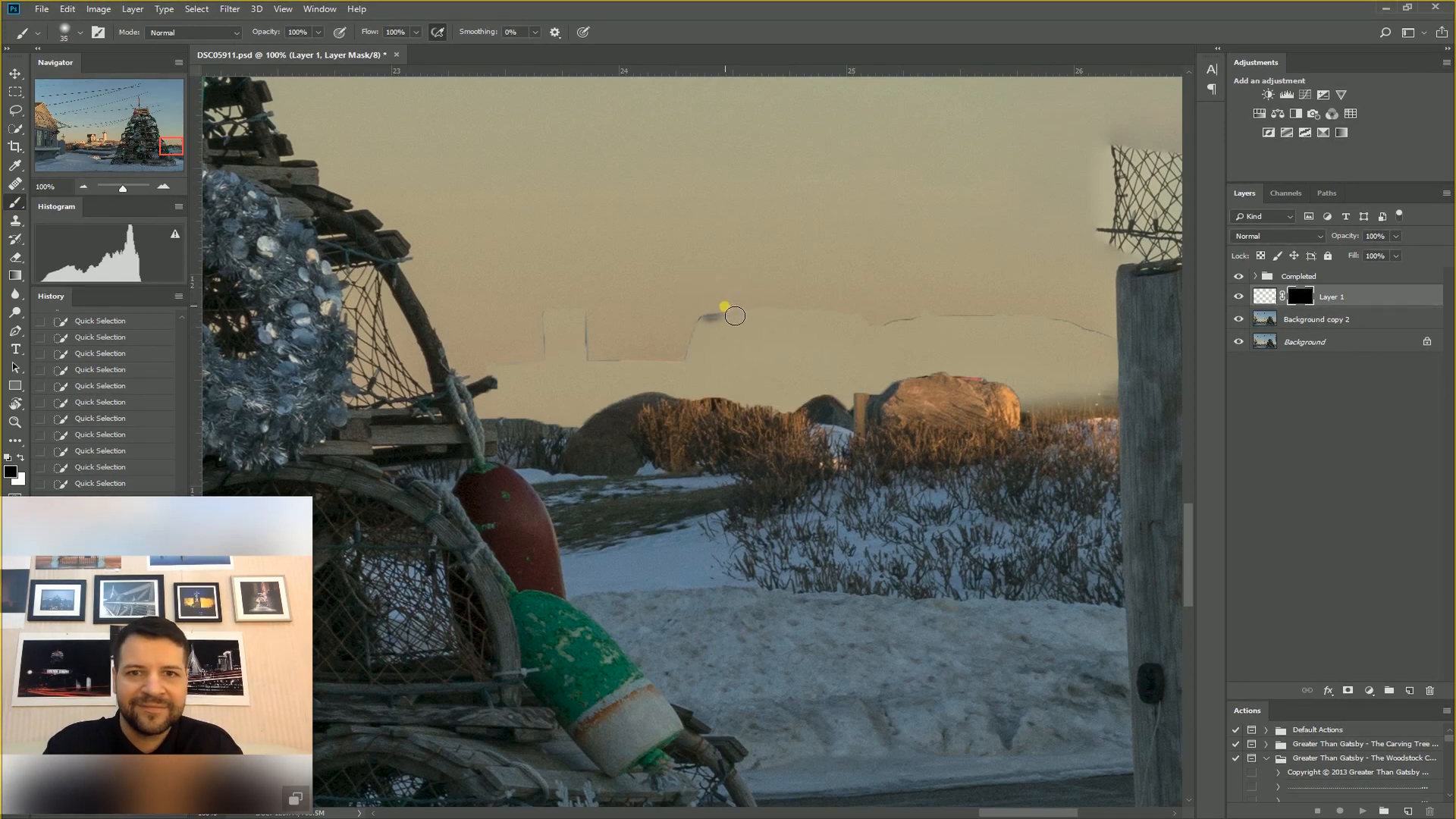
left_click(22, 458)
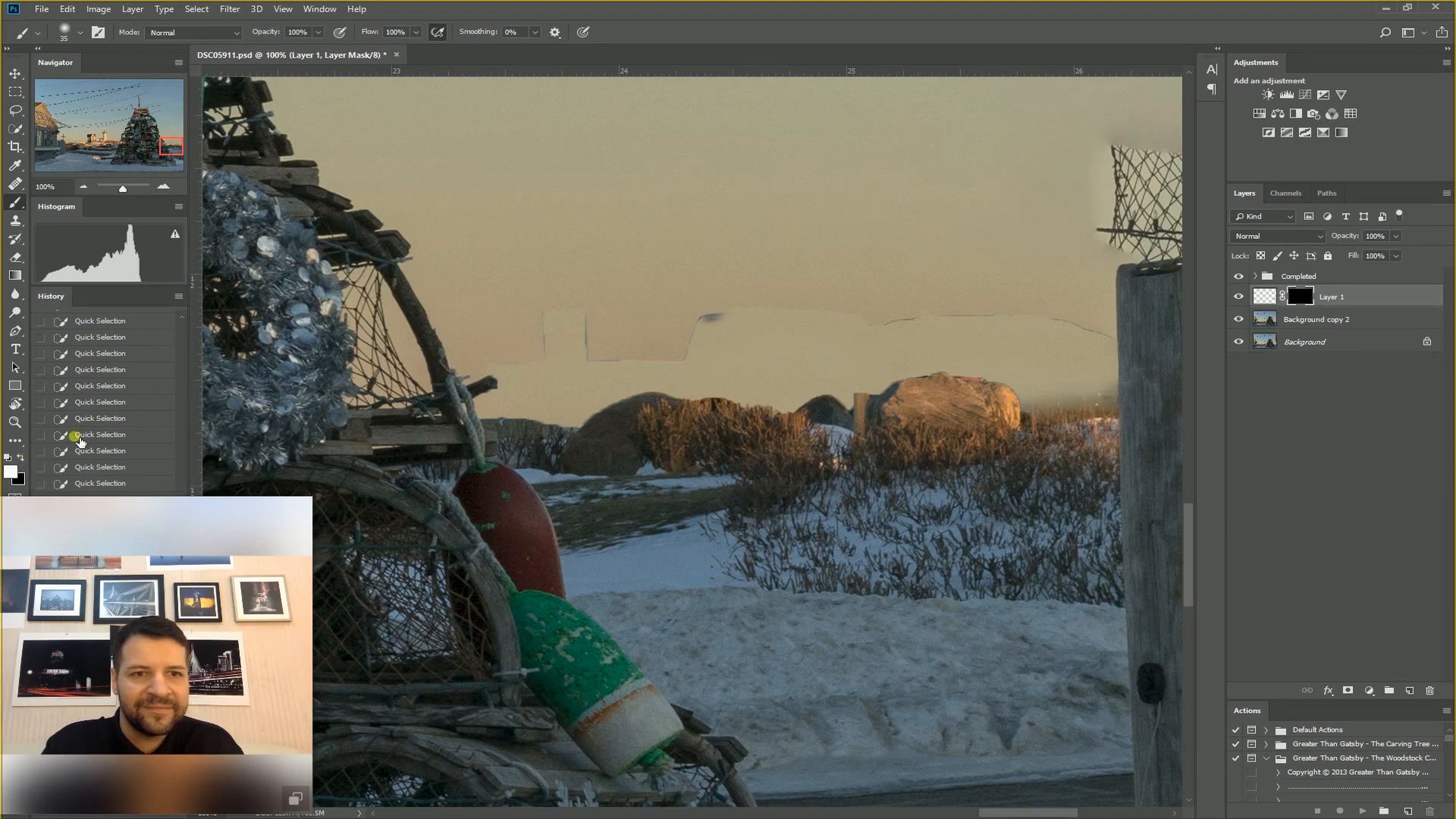
left_click_drag(782, 313, 721, 312)
- Set the brush flow to 11% and size to 70, and paint away the leftover sign, truck and SUV outlines on the mask
left_click(415, 32)
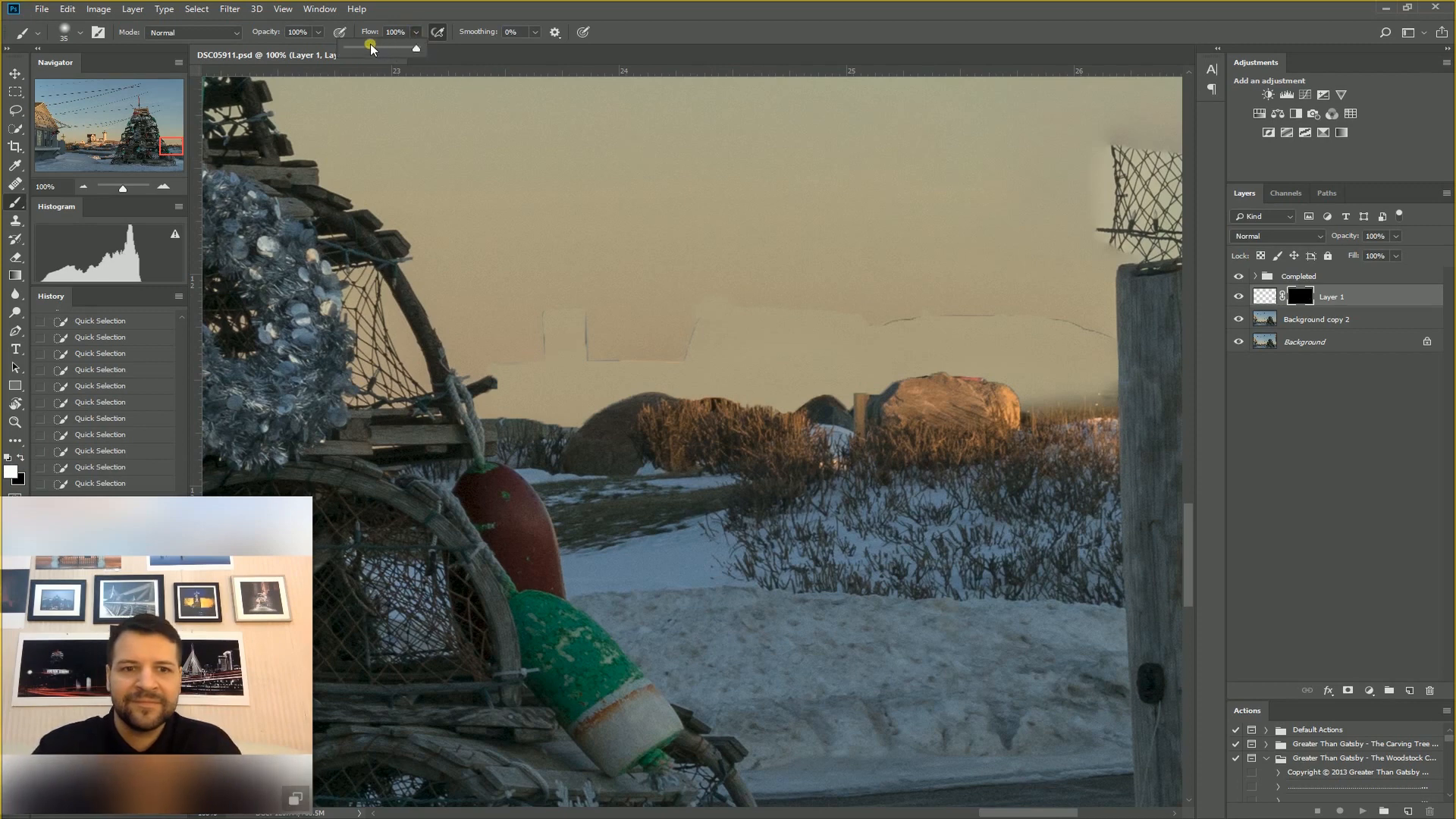
left_click(353, 47)
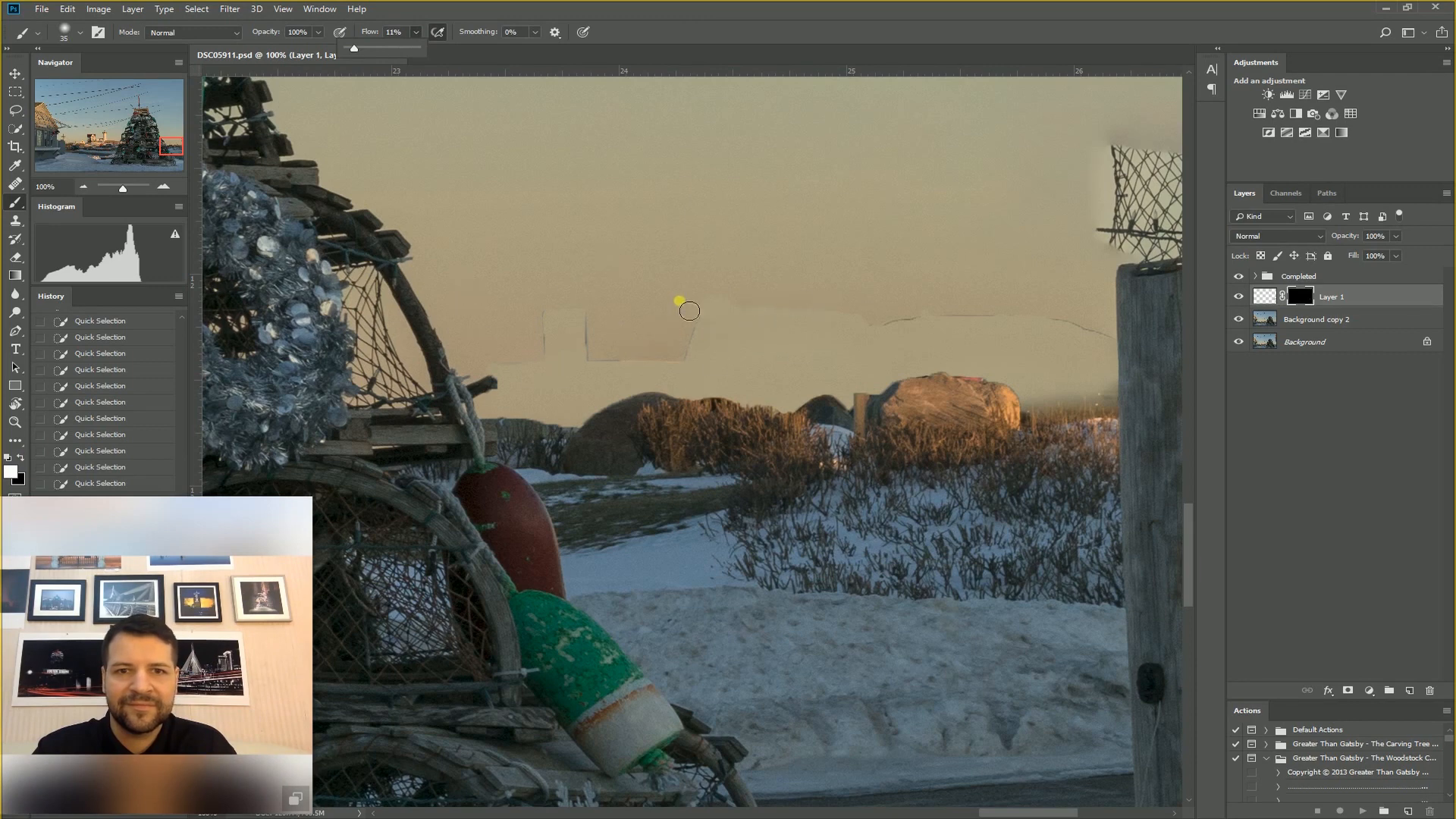
key("bracketright")
key("bracketright")
key("bracketright")
key("bracketright")
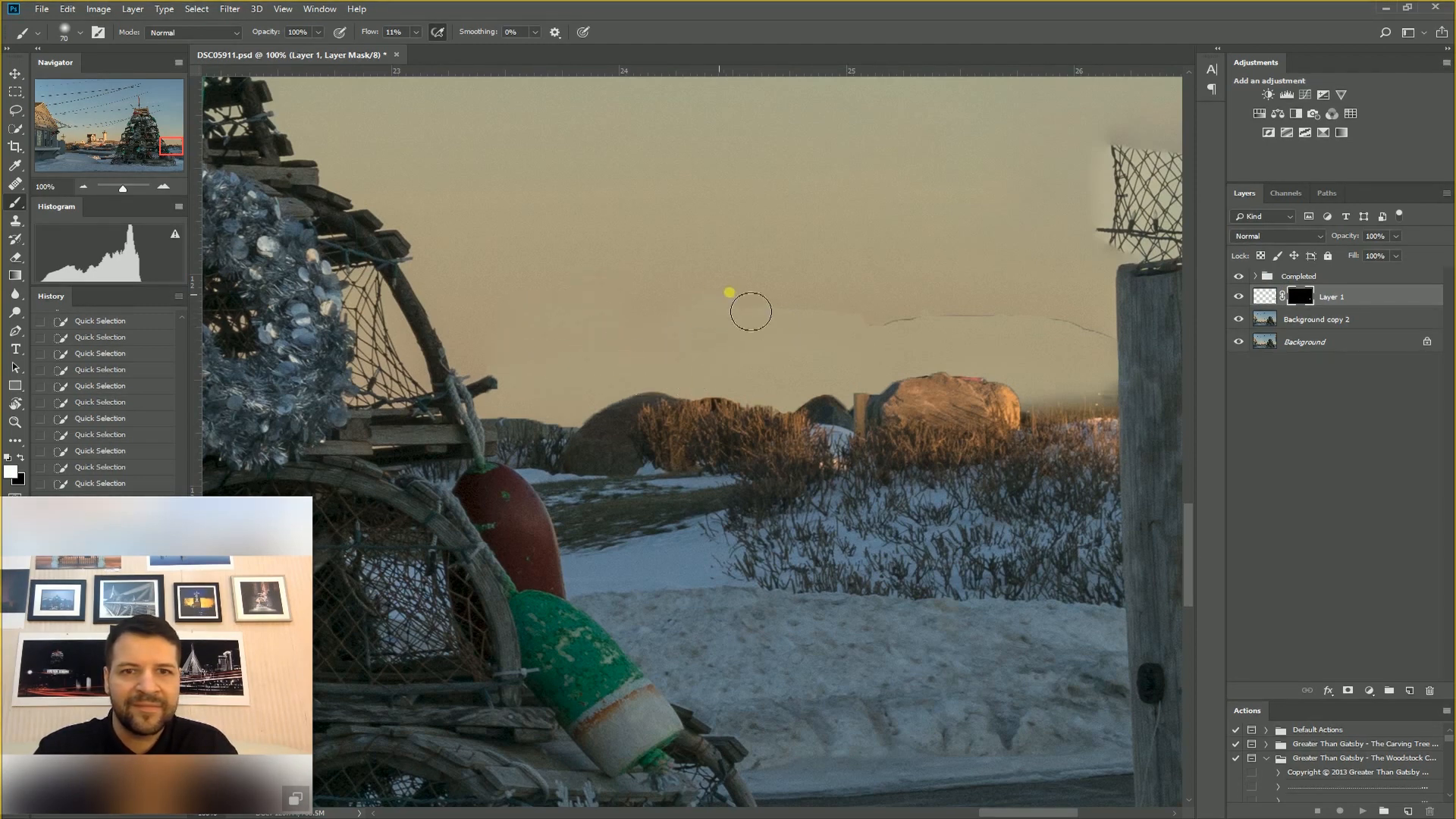
mouse_move(769, 310)
left_mouse_down()
mouse_move(872, 339)
mouse_move(845, 359)
mouse_move(861, 345)
mouse_move(926, 344)
mouse_move(926, 316)
mouse_move(888, 340)
mouse_move(952, 307)
mouse_move(924, 337)
mouse_move(979, 324)
mouse_move(991, 334)
mouse_move(954, 331)
mouse_move(1079, 354)
mouse_move(1080, 336)
mouse_move(942, 319)
mouse_move(1103, 344)
mouse_move(1065, 319)
mouse_move(1105, 343)
mouse_move(1066, 309)
mouse_move(1106, 364)
mouse_move(1113, 337)
mouse_move(1117, 352)
mouse_move(1098, 329)
mouse_move(1111, 352)
mouse_move(1147, 361)
mouse_move(1135, 370)
mouse_move(1151, 365)
mouse_move(1086, 255)
mouse_move(1116, 296)
mouse_move(1115, 346)
mouse_move(1132, 323)
mouse_move(1126, 364)
mouse_move(1130, 327)
left_mouse_up()
- Switch the mask brush to black and reduce its size to 9
key("bracketleft")
key("bracketleft")
key("x")
key("bracketleft")
key("bracketleft")
key("bracketleft")
key("bracketleft")
key("bracketleft")
key("bracketleft")
key("bracketleft")
key("bracketleft")
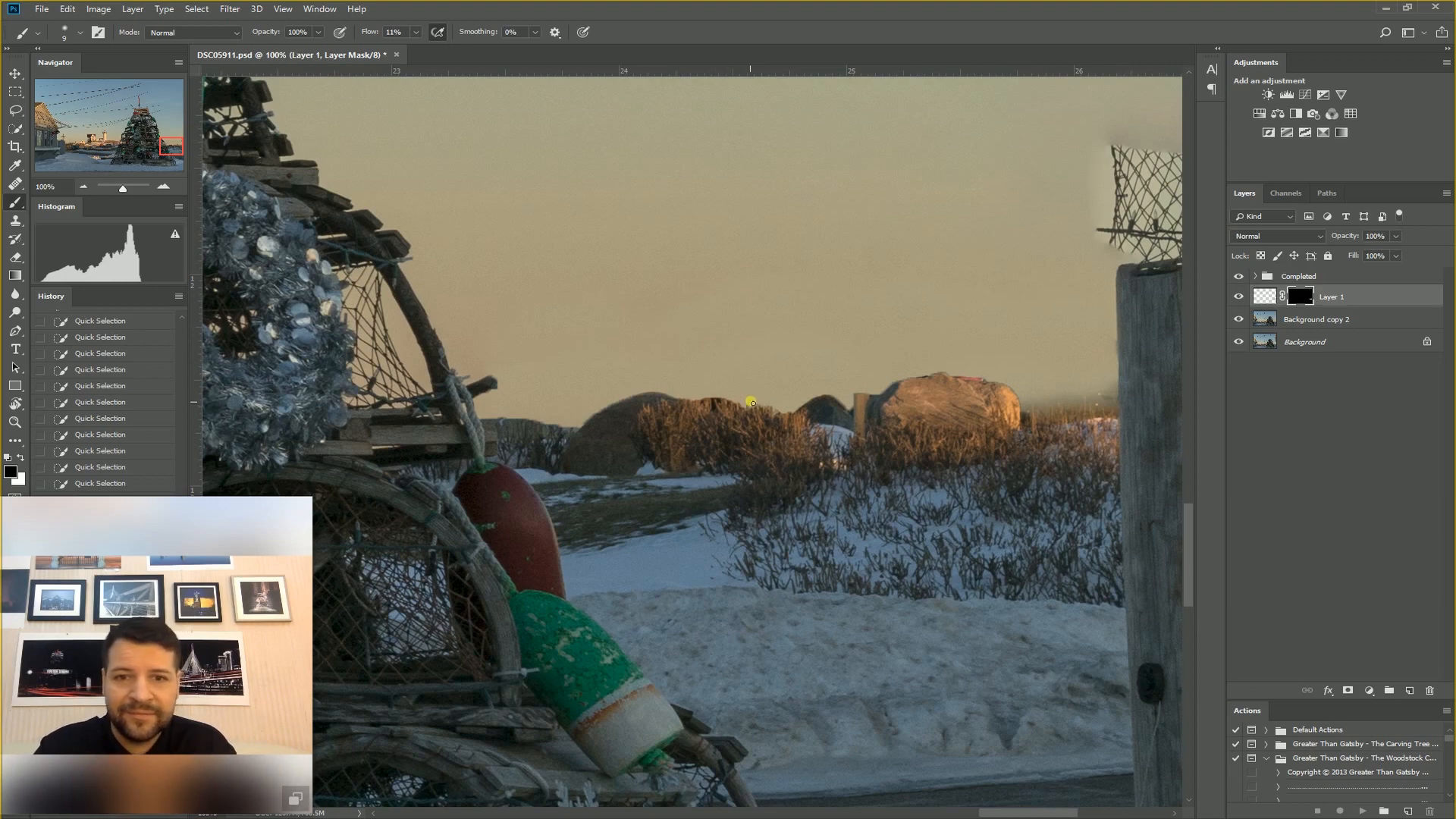
- Examine the retouched horizon beside the lobster-trap tree, both in the whole photo and up close
scroll(768, 352, "up", 1)
scroll(758, 358, "down", 3)
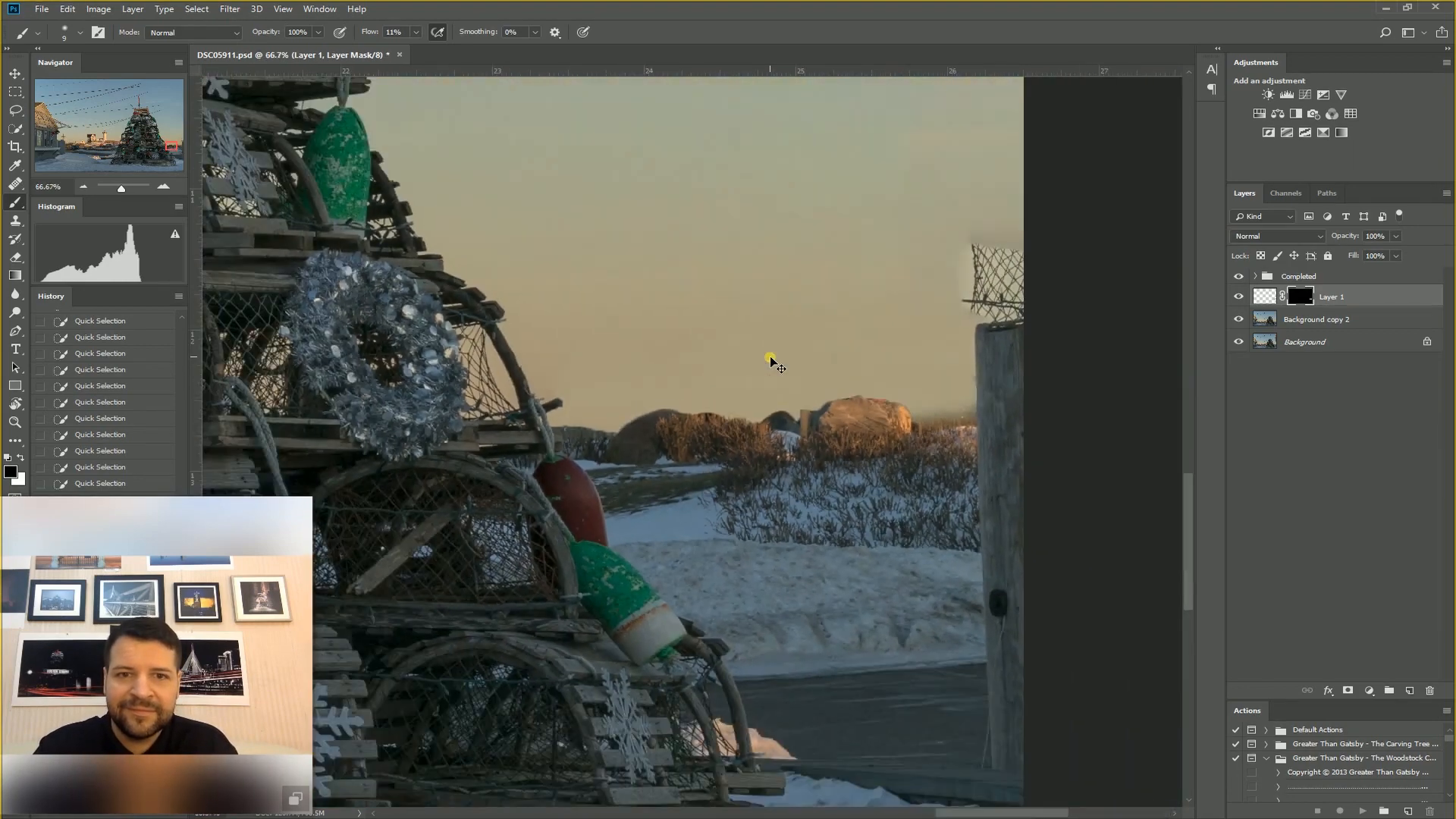
scroll(770, 364, "down", 4)
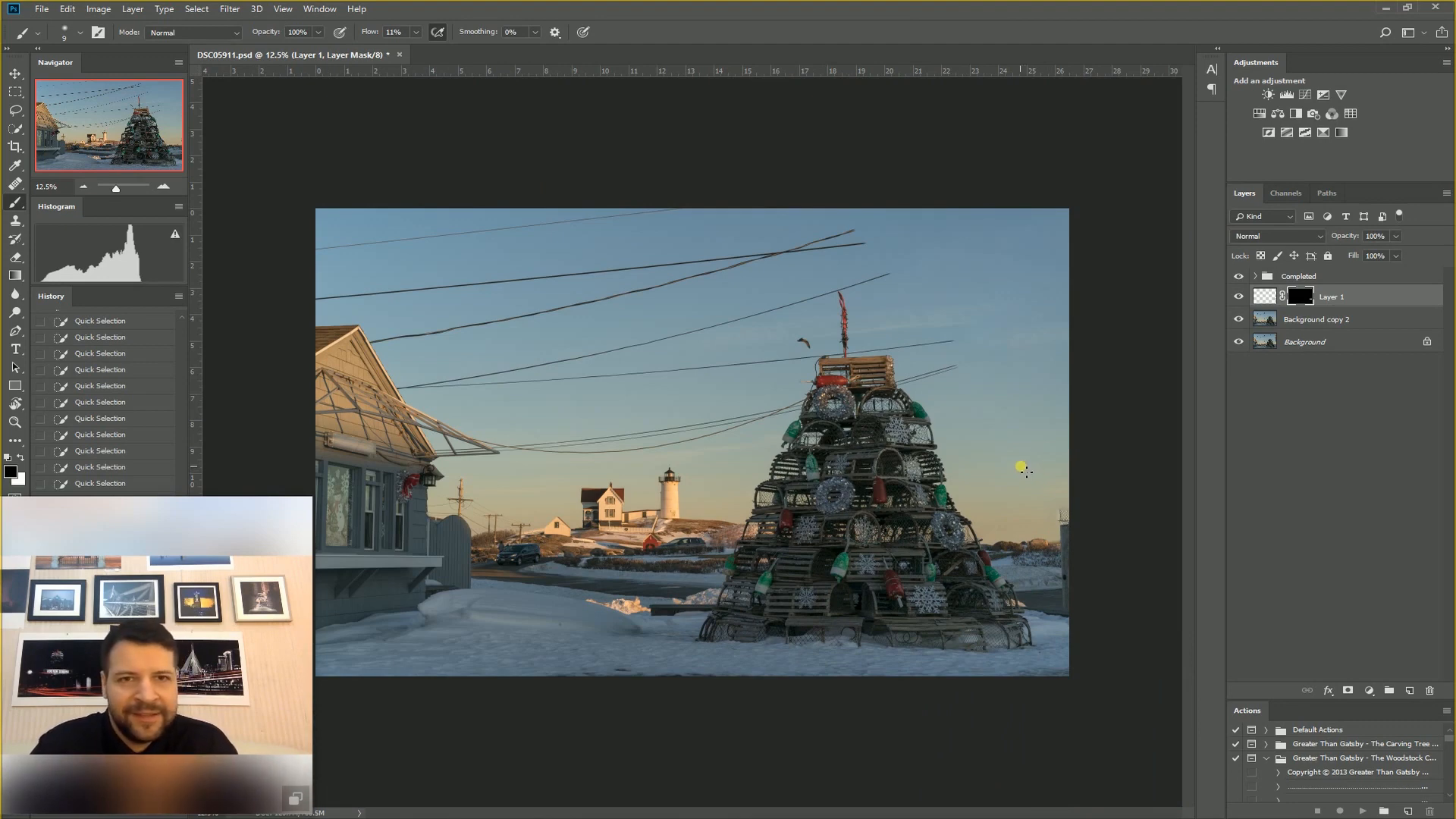
scroll(1026, 469, "up", 1)
left_click_drag(1026, 469, 885, 491)
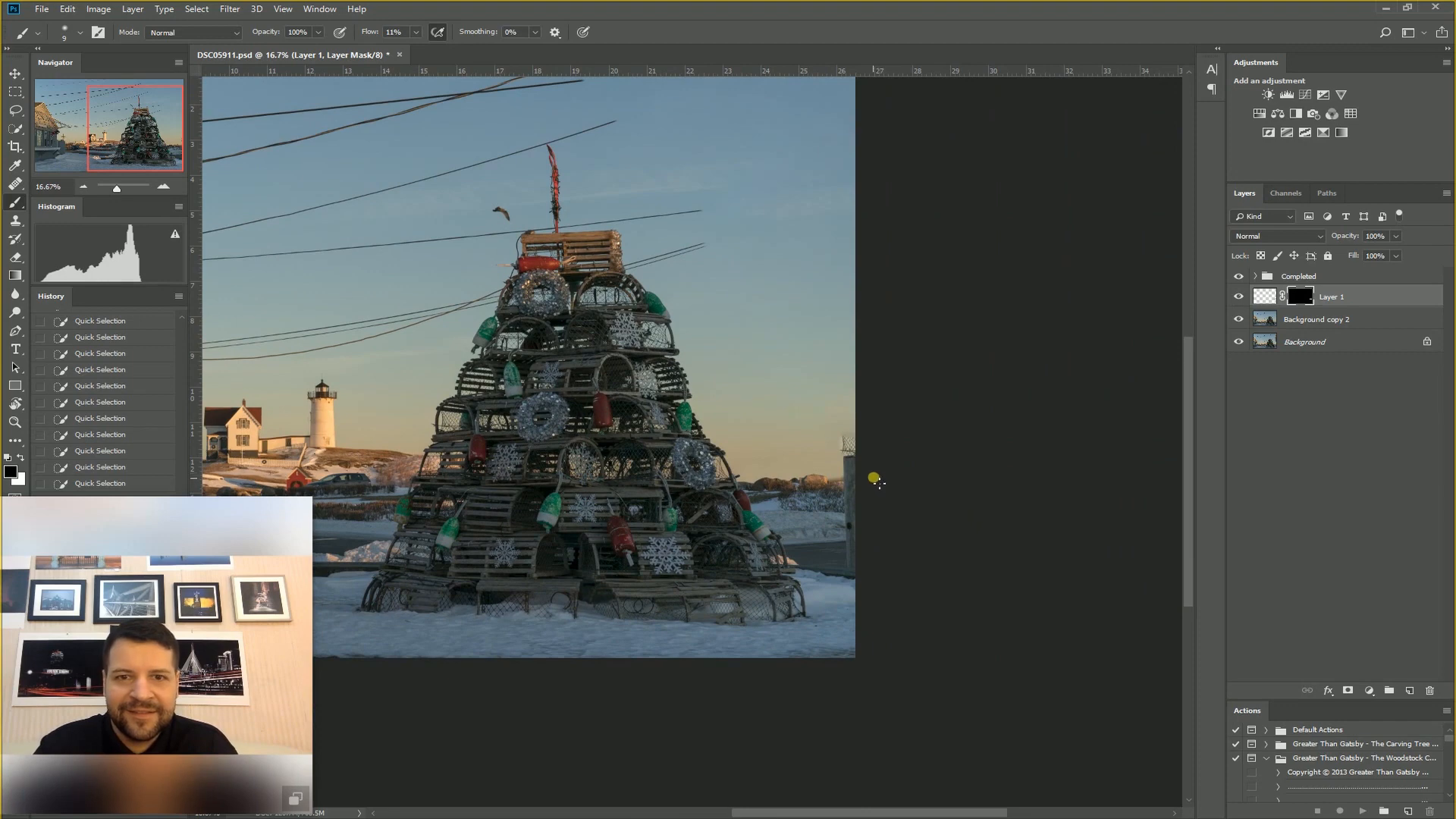
scroll(875, 480, "up", 3)
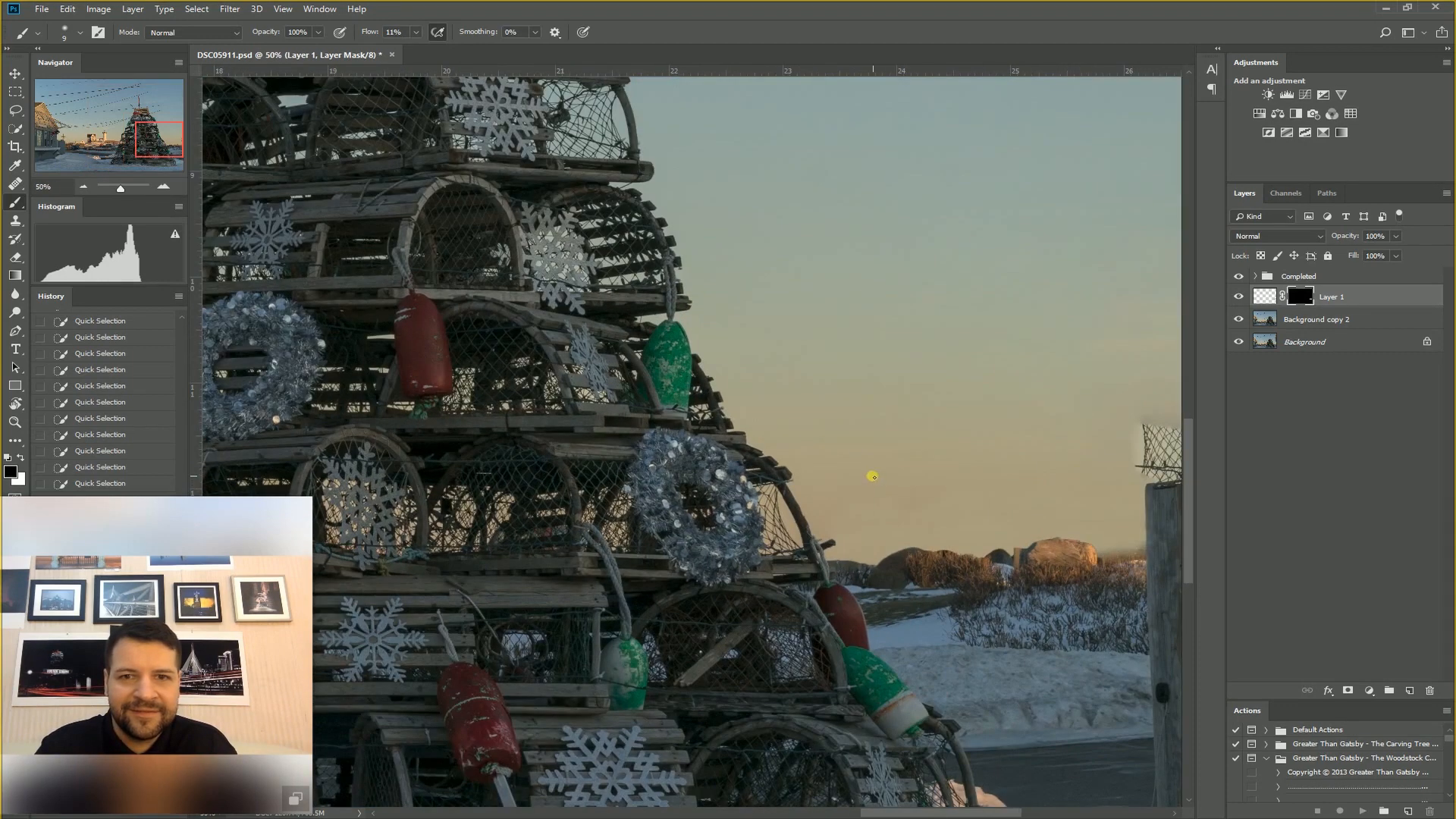
left_click_drag(955, 469, 618, 448)
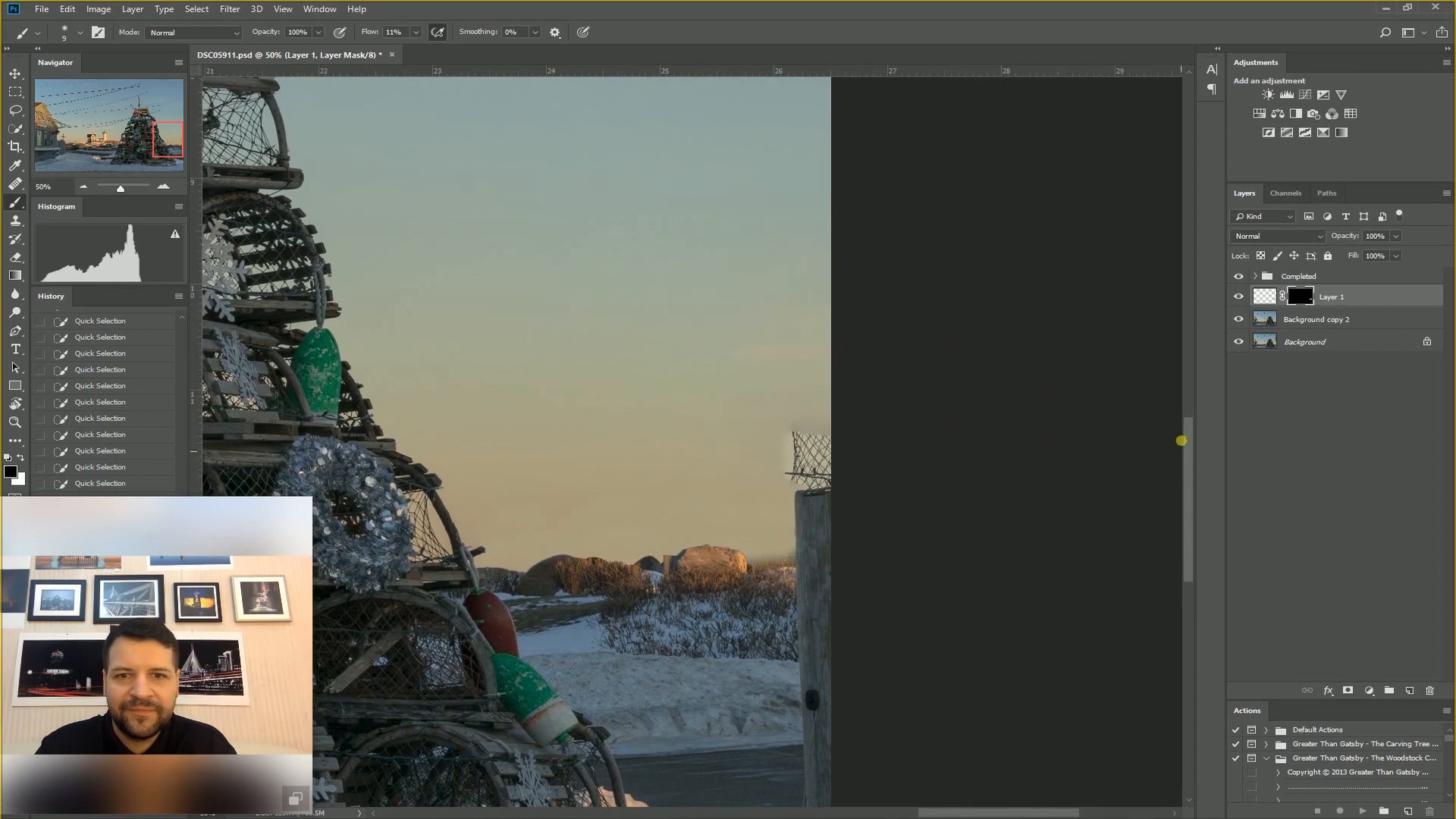
- Display Layer 1's mask as a red overlay to check its coverage, hide the overlay again and return to the whole photo
left_click(1310, 295, "alt+shift")
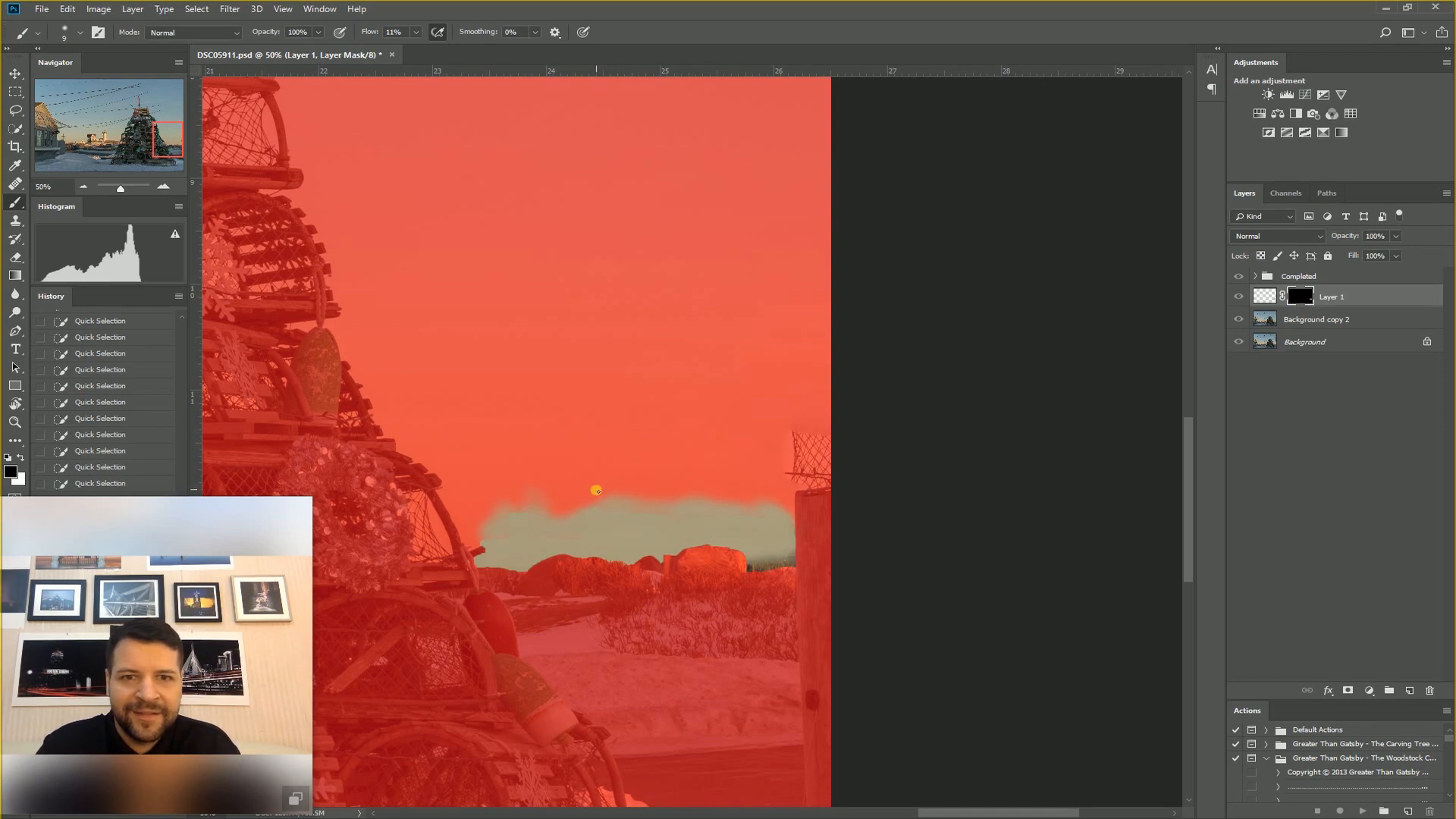
key("backslash")
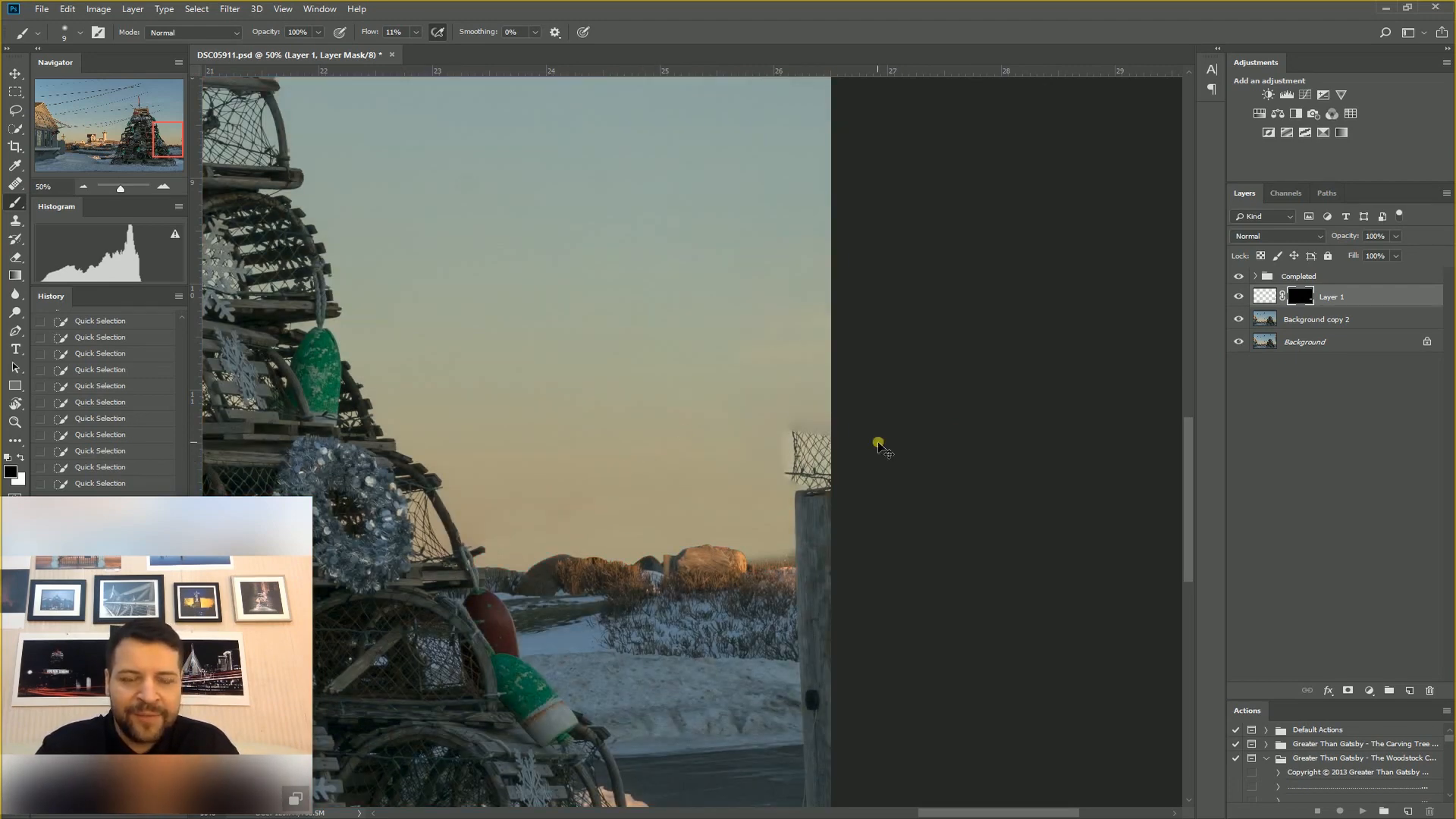
key("ctrl+minus")
key("ctrl+minus")
key("ctrl+minus")
key("ctrl+minus")
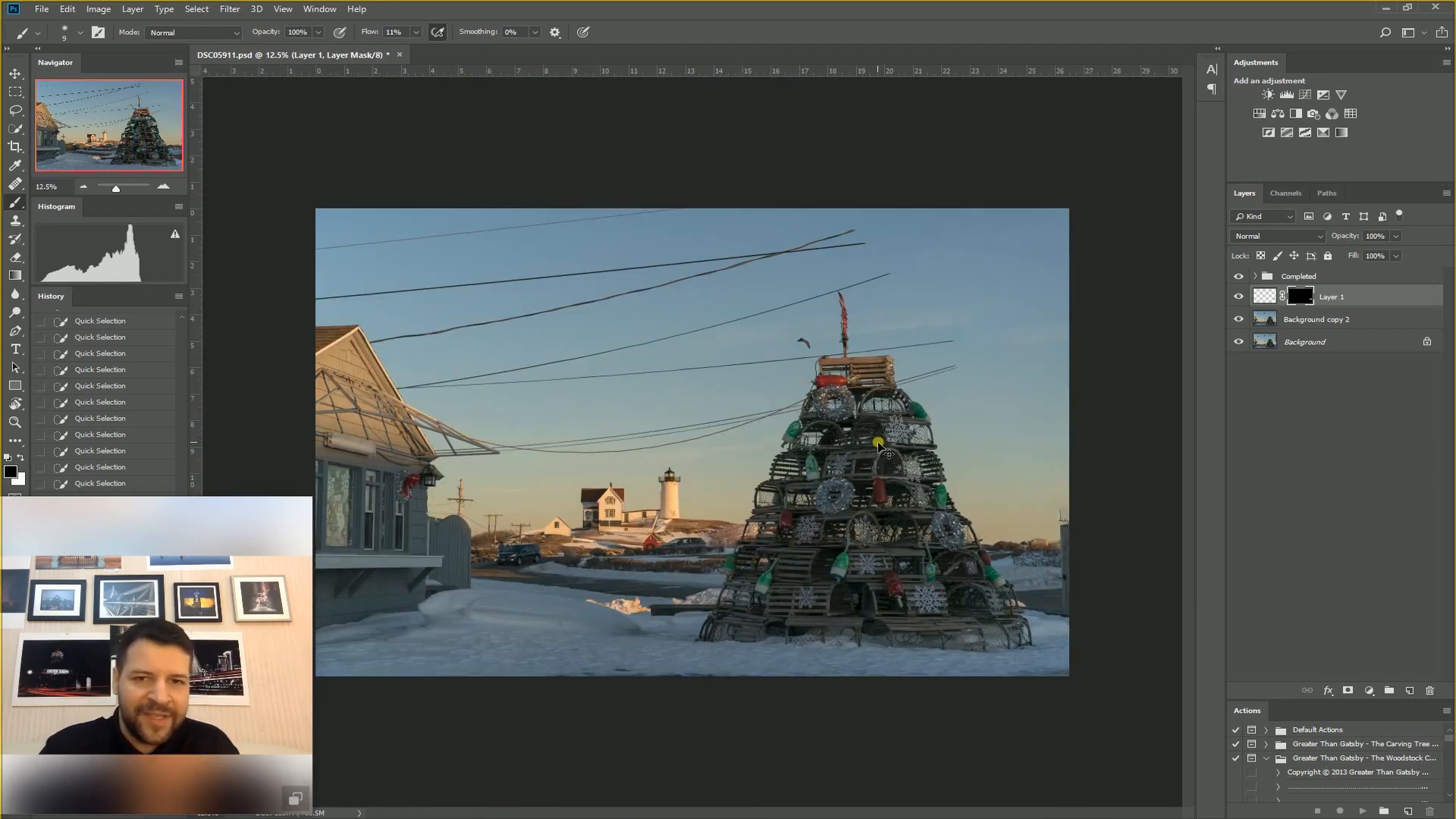
- Expand the Completed group and view its Background copy, cars, residual cars and lines and pole layers with Layer 1 and Background copy 2 hidden
left_click(1259, 278)
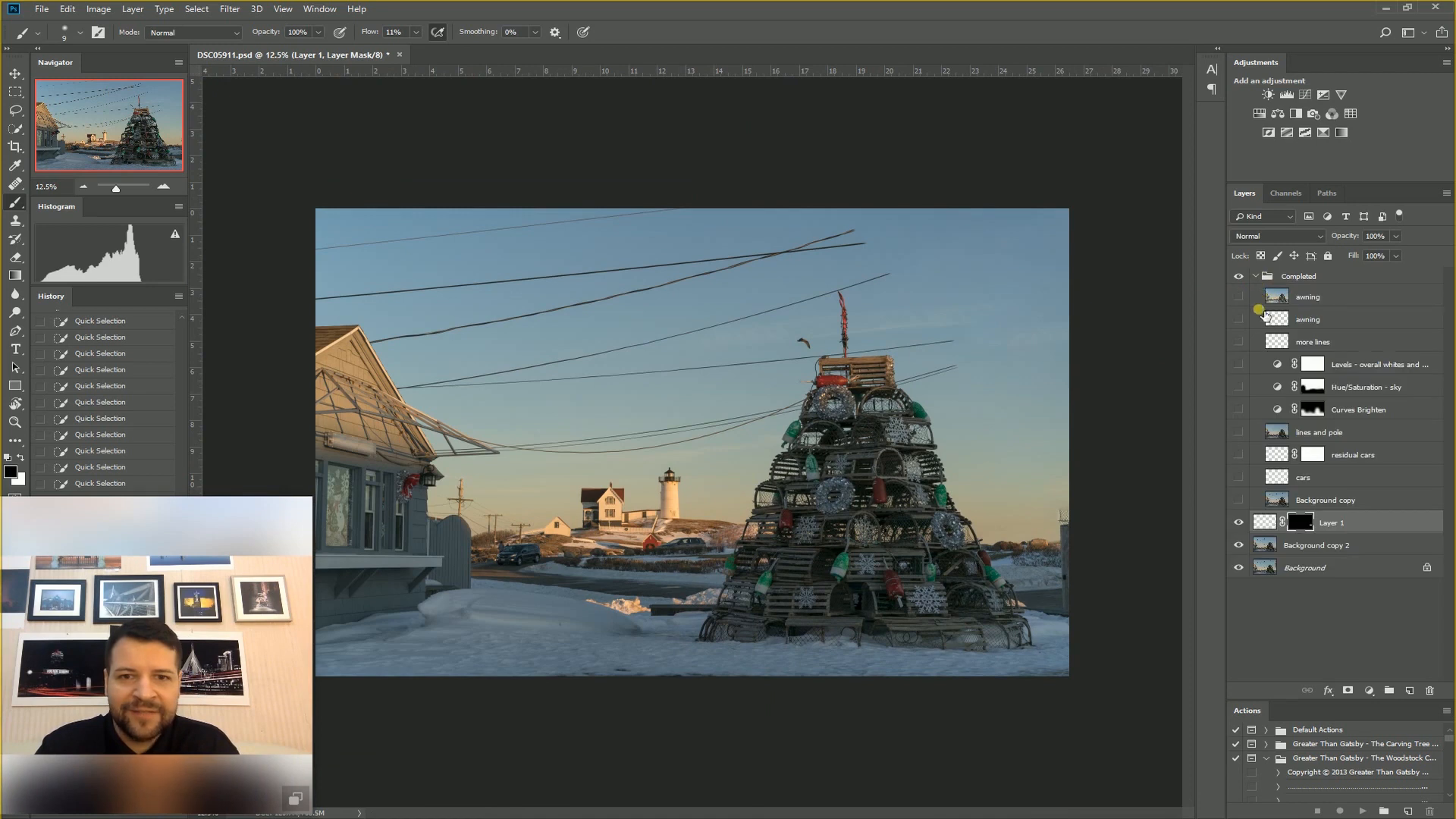
left_click_drag(1239, 522, 1244, 452)
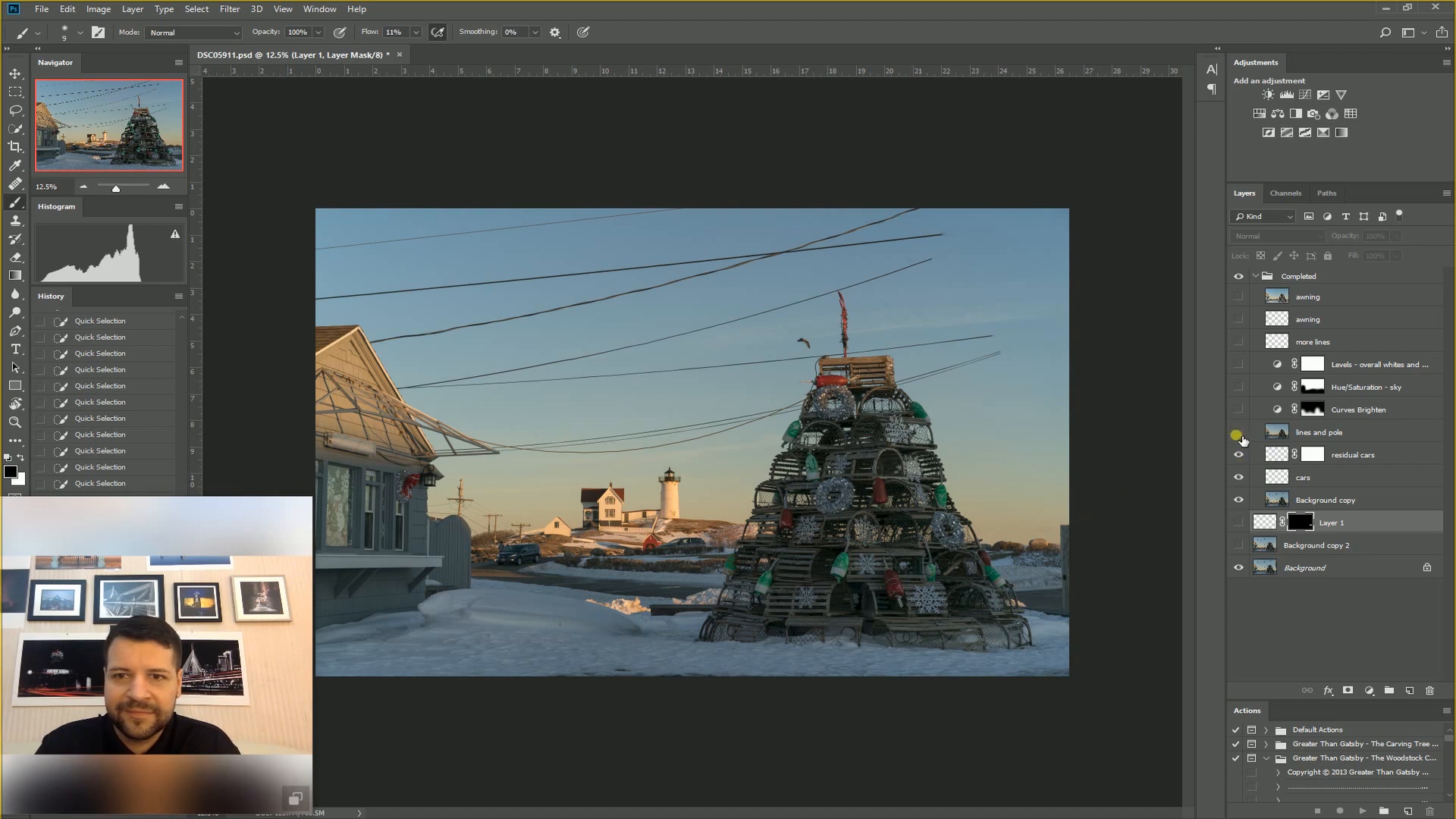
left_click(1239, 431)
left_click(1239, 433)
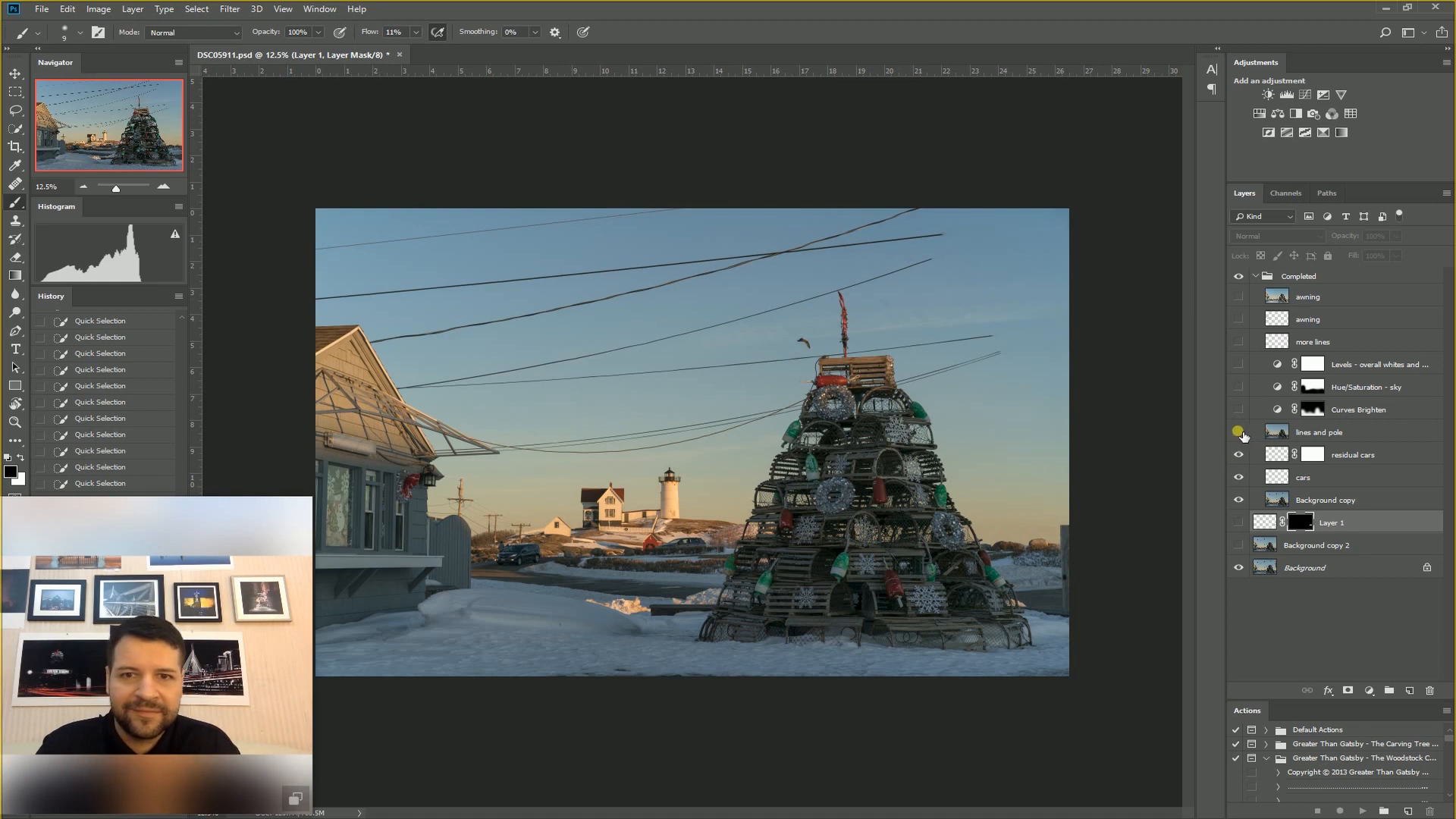
left_click(1239, 432)
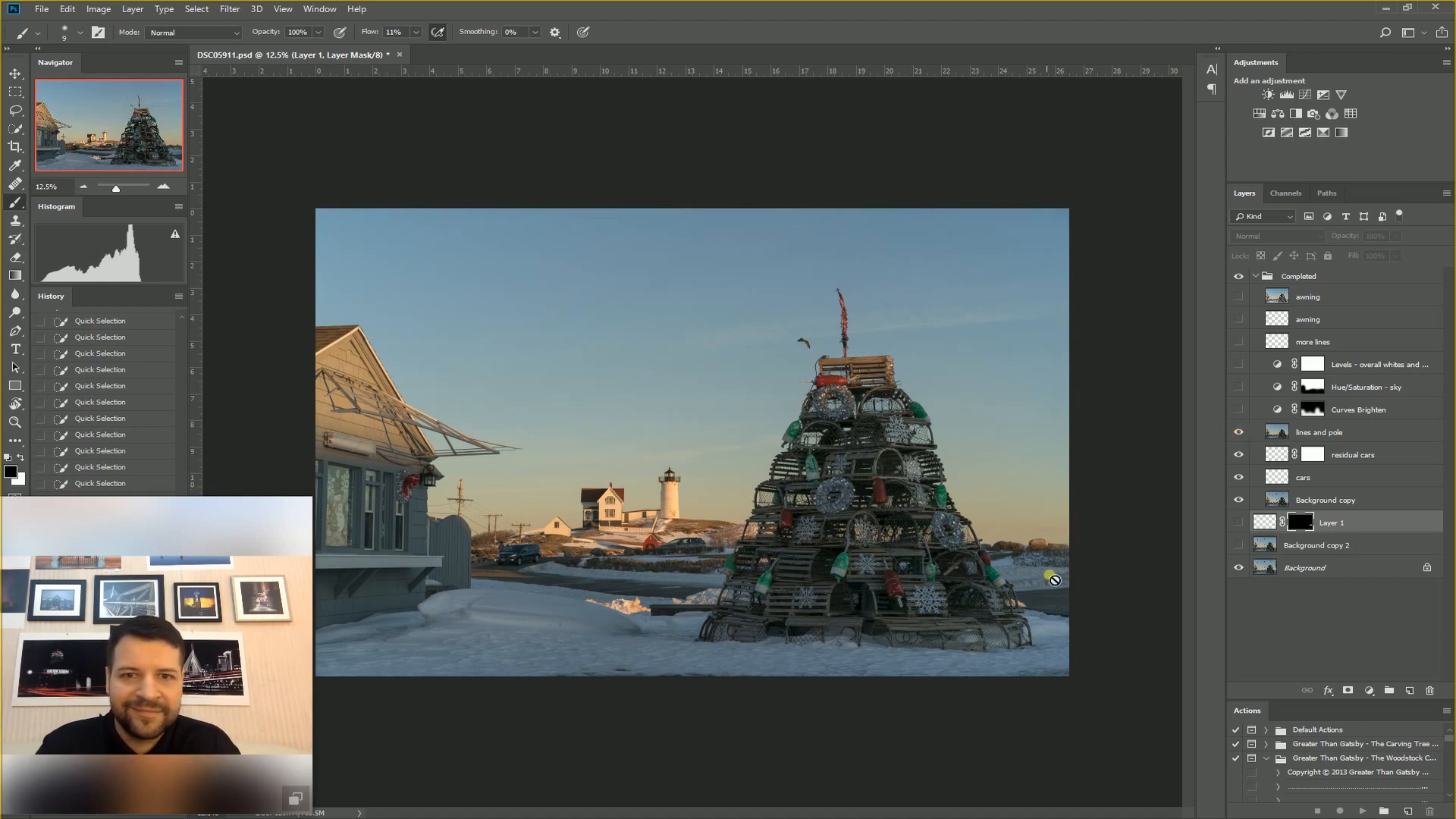
- Compare the photo with and without the Background copy and lines and pole layers, and switch back to showing Layer 1 and Background copy 2
left_click(1241, 516)
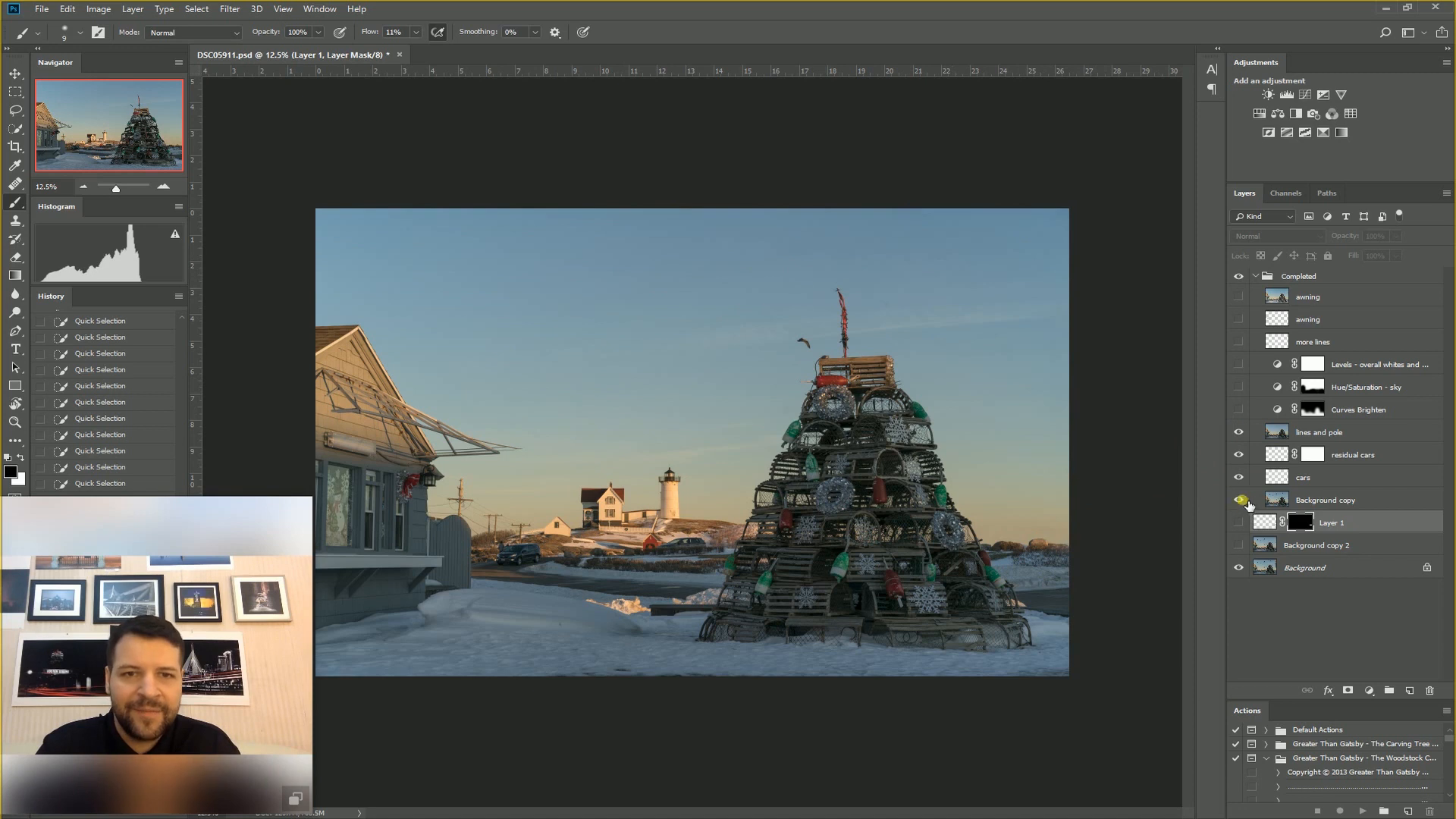
left_click(1239, 501)
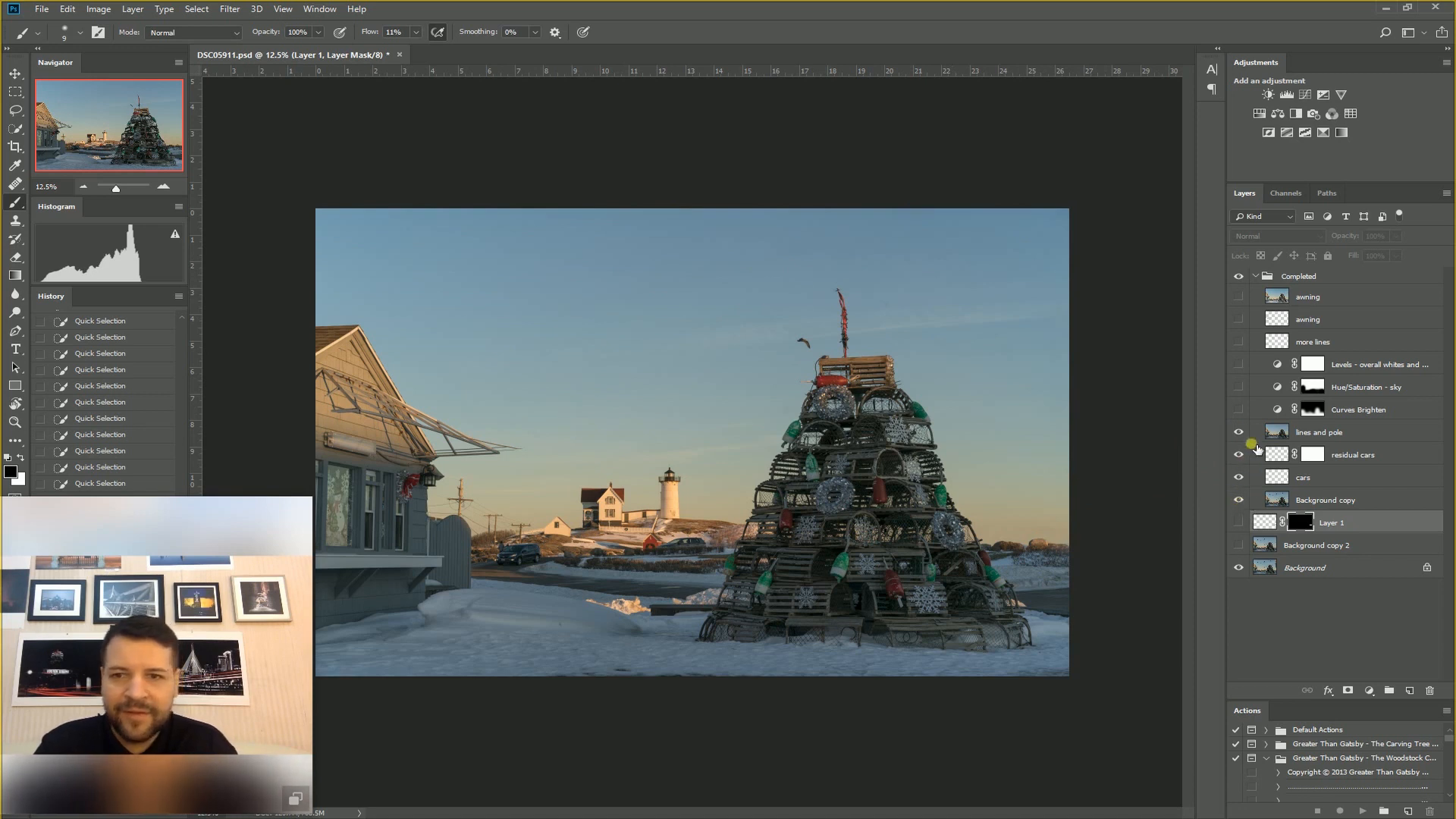
left_click(1238, 500)
left_click(1238, 432)
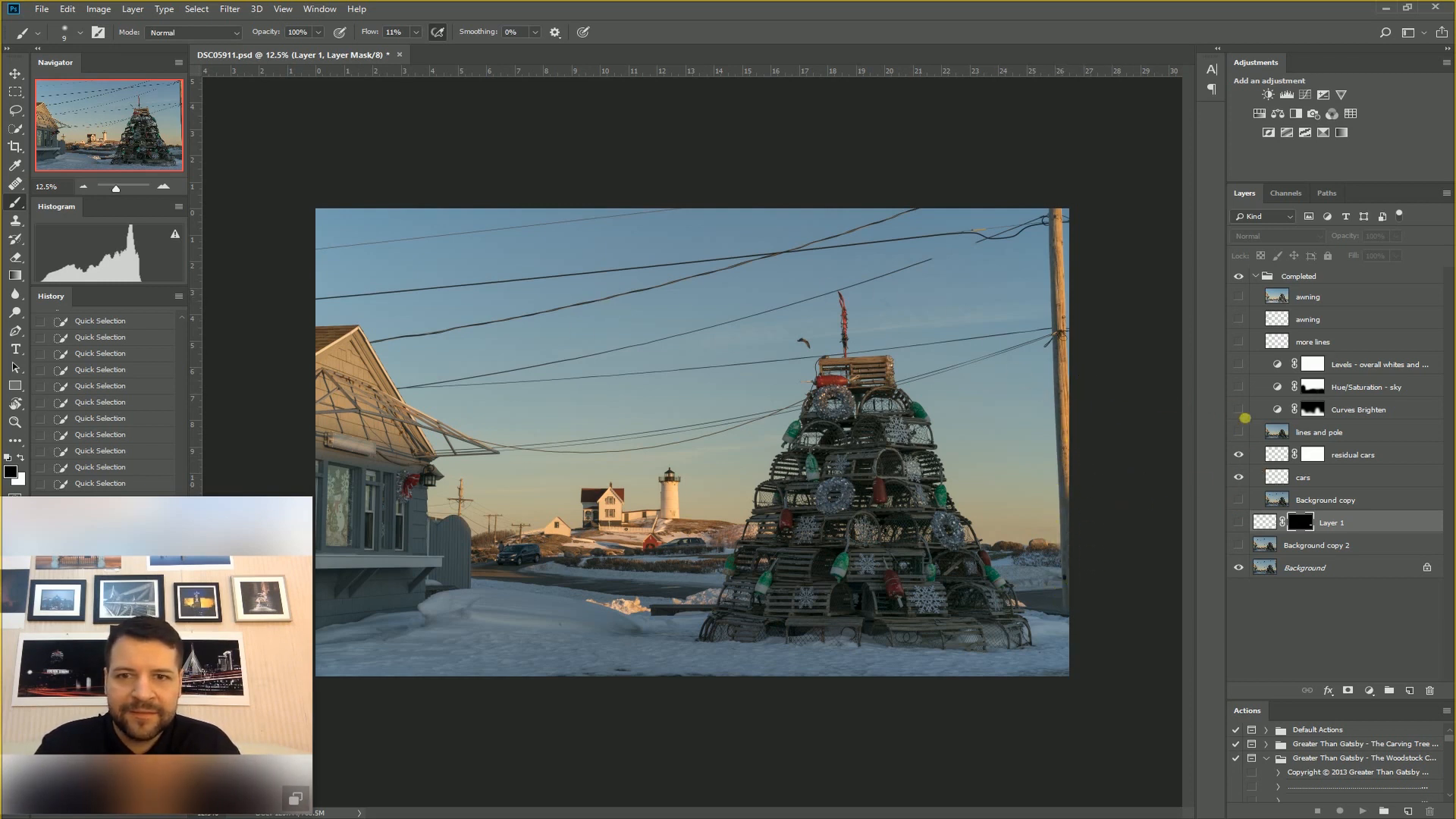
left_click(1239, 433)
left_click(1239, 432)
mouse_move(1239, 455)
left_mouse_down()
mouse_move(1243, 573)
mouse_move(1245, 541)
left_mouse_up()
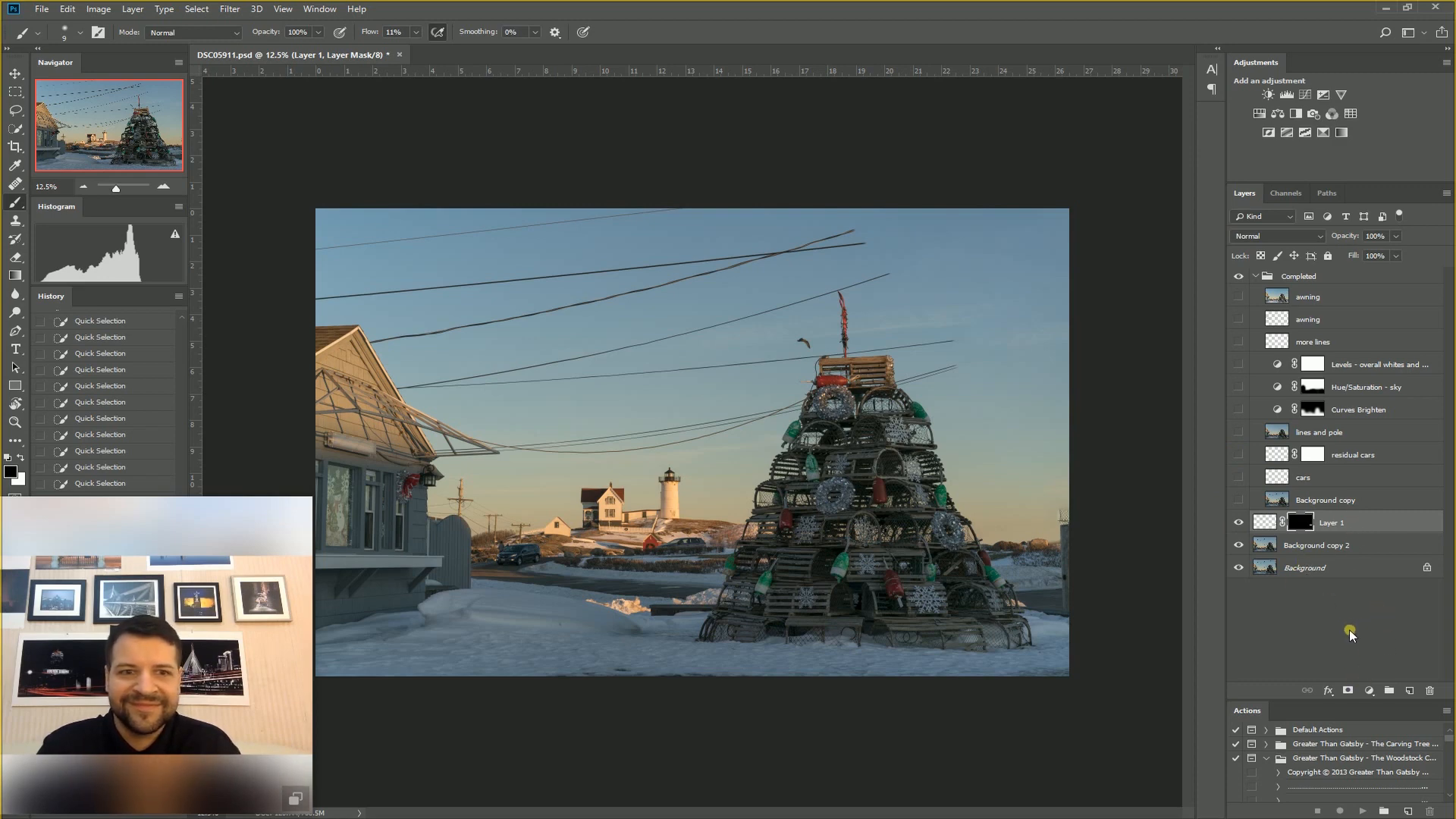
- Examine the fence post and retouched horizon at the photo's right edge at 50% magnification
key("ctrl+plus")
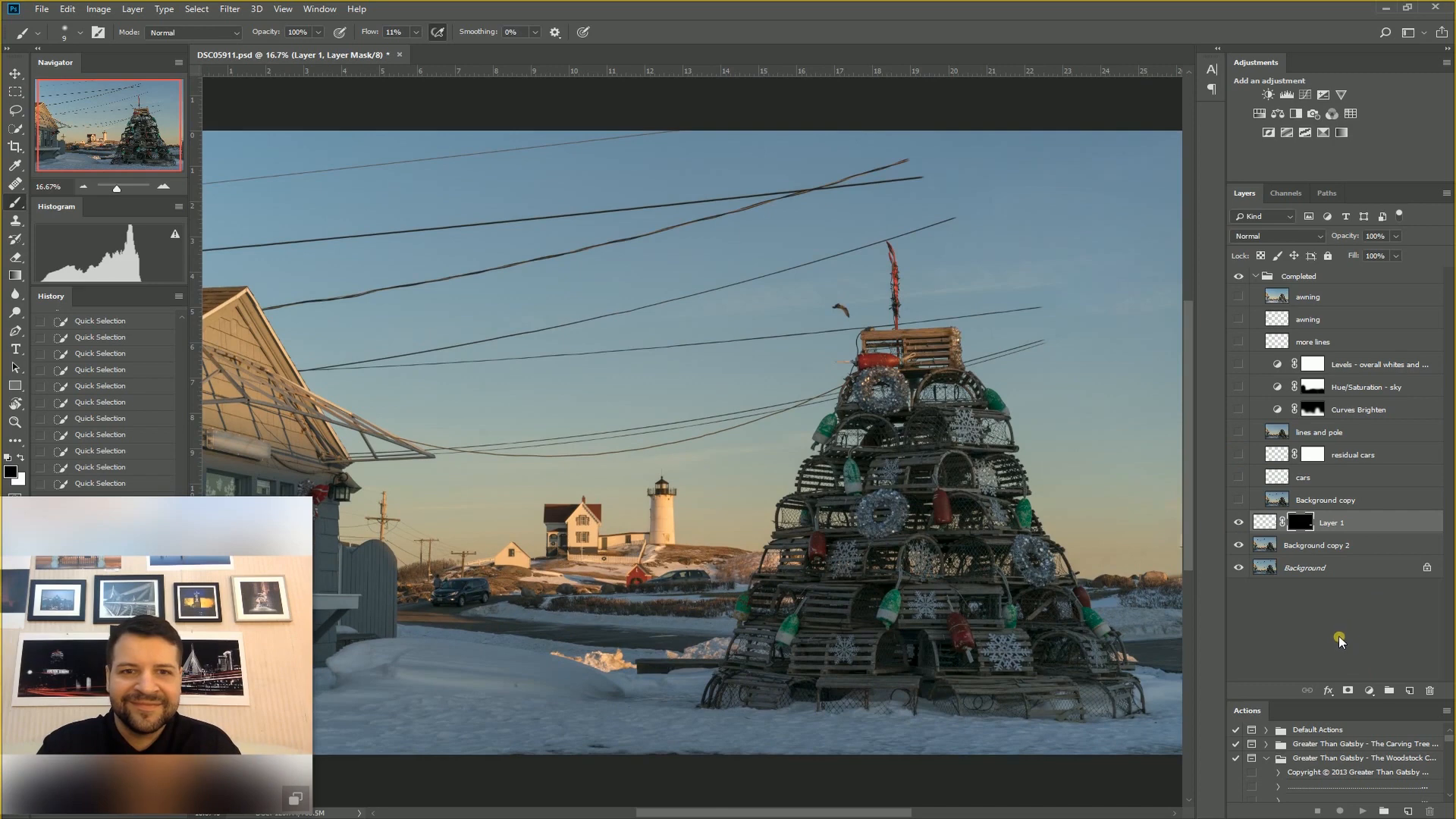
key("ctrl+plus")
key("ctrl+plus")
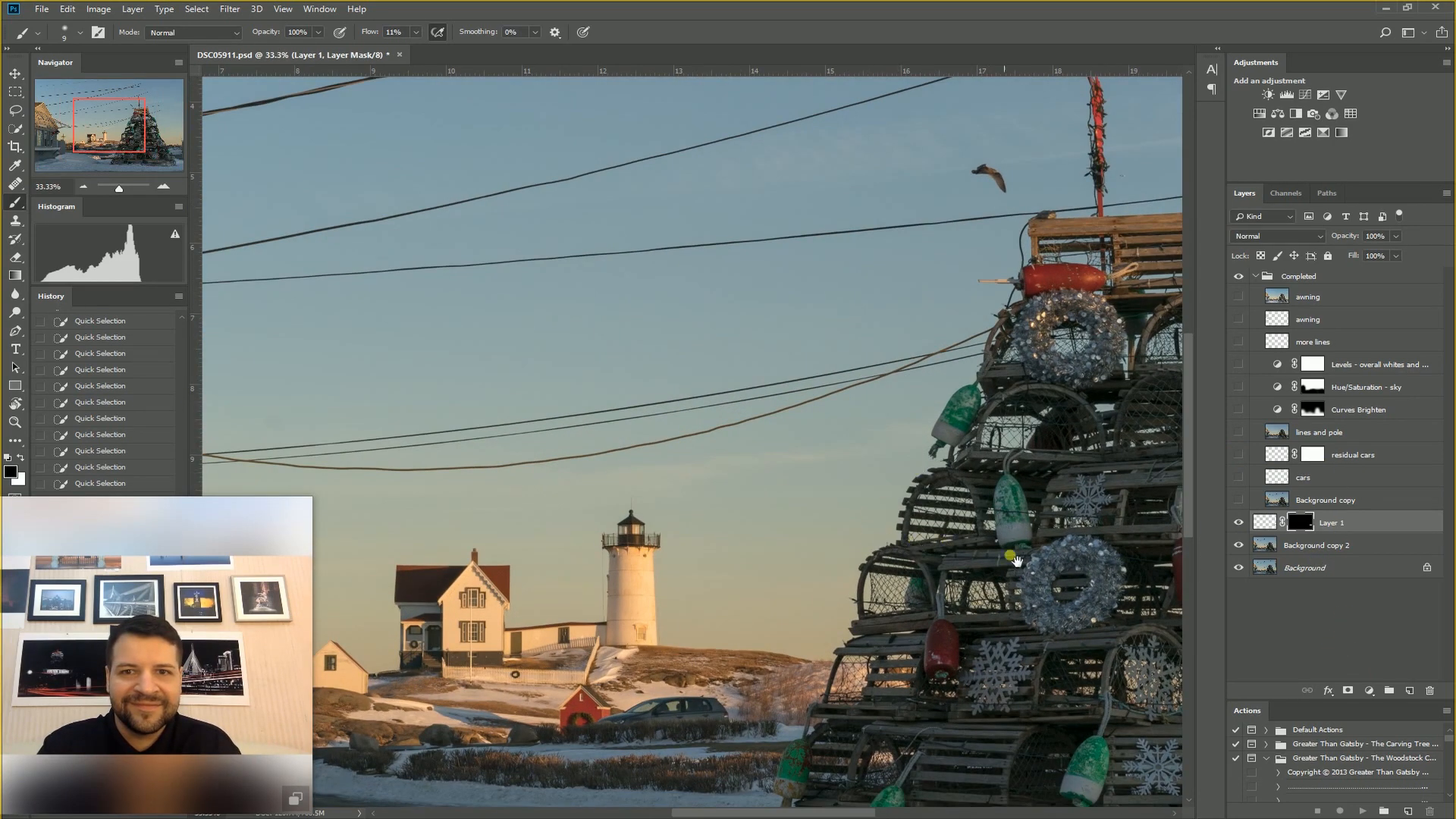
left_click_drag(977, 516, 632, 506)
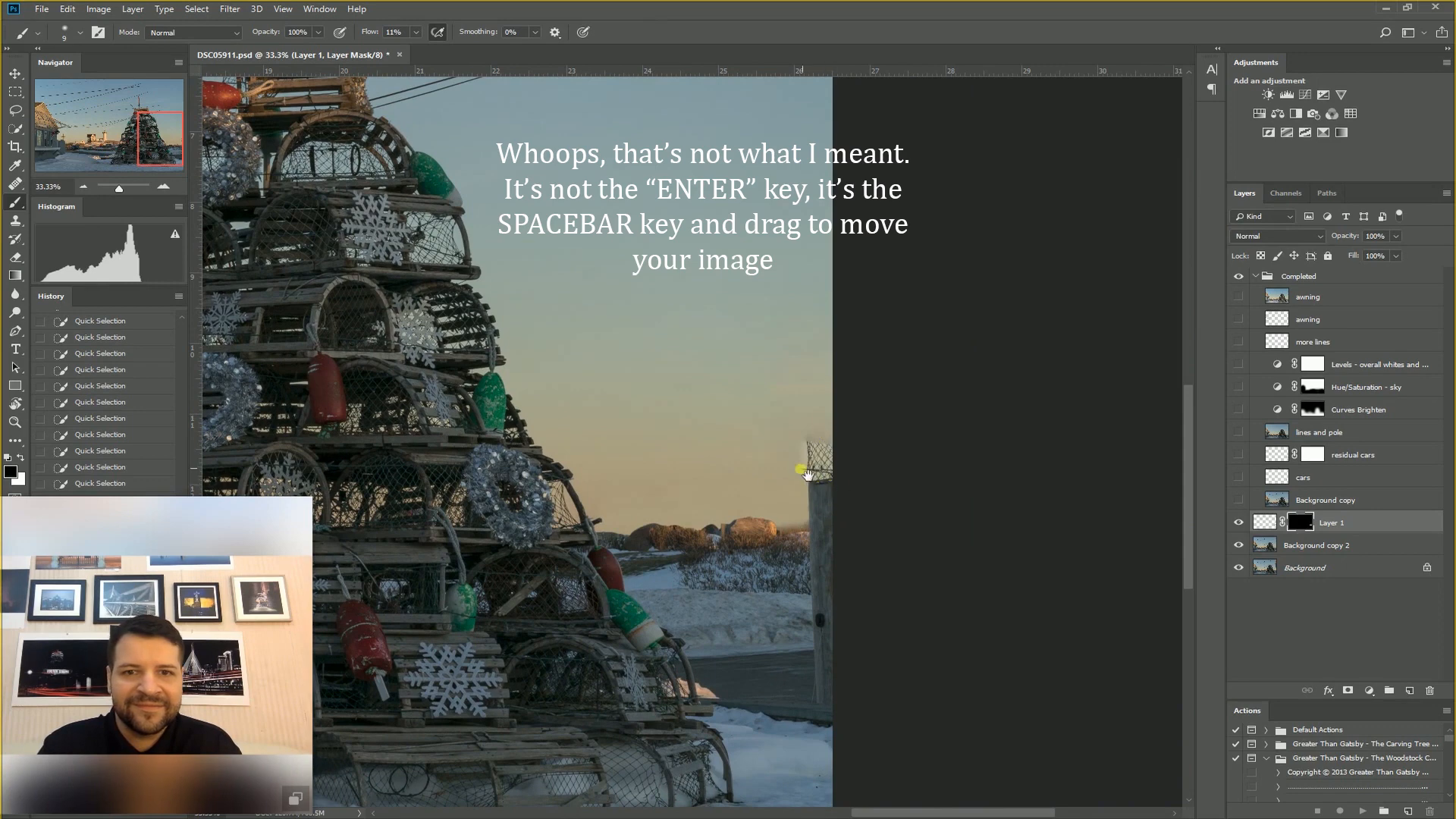
key("ctrl+plus")
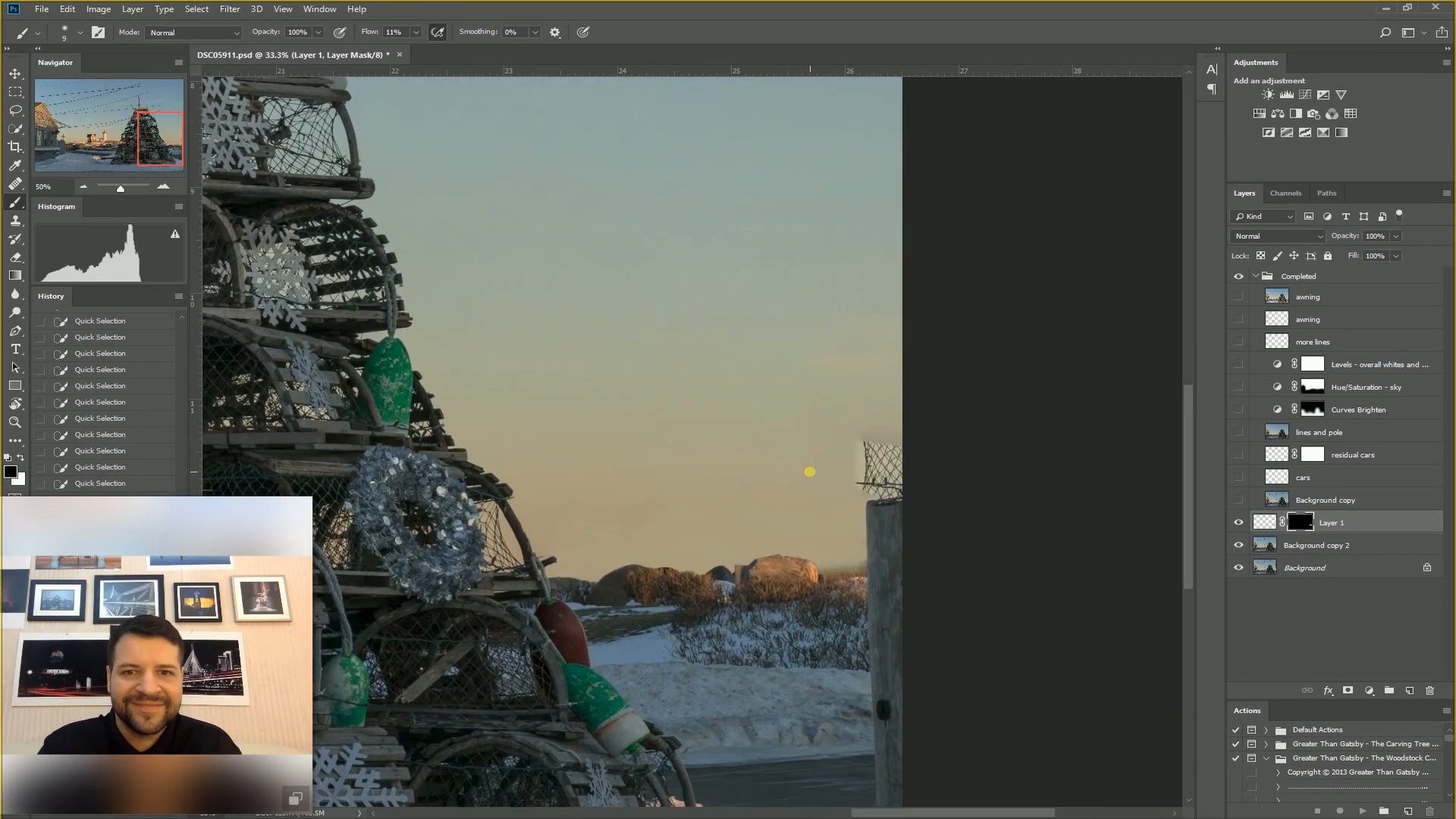
left_click_drag(866, 529, 721, 364)
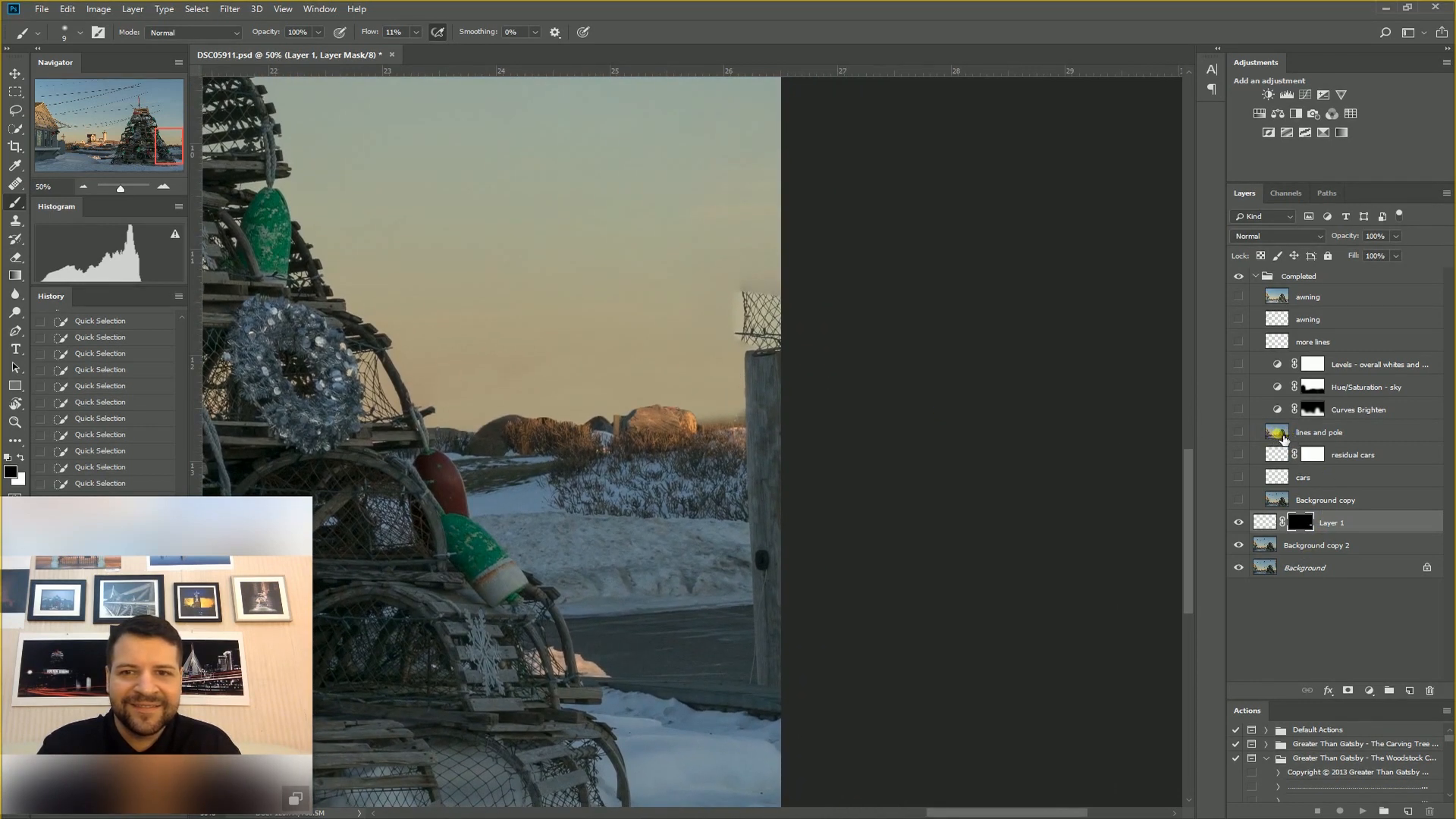
- Label all layers in the Completed group, from the upper awning layer to Background copy, with the blue colour
left_click(1335, 298)
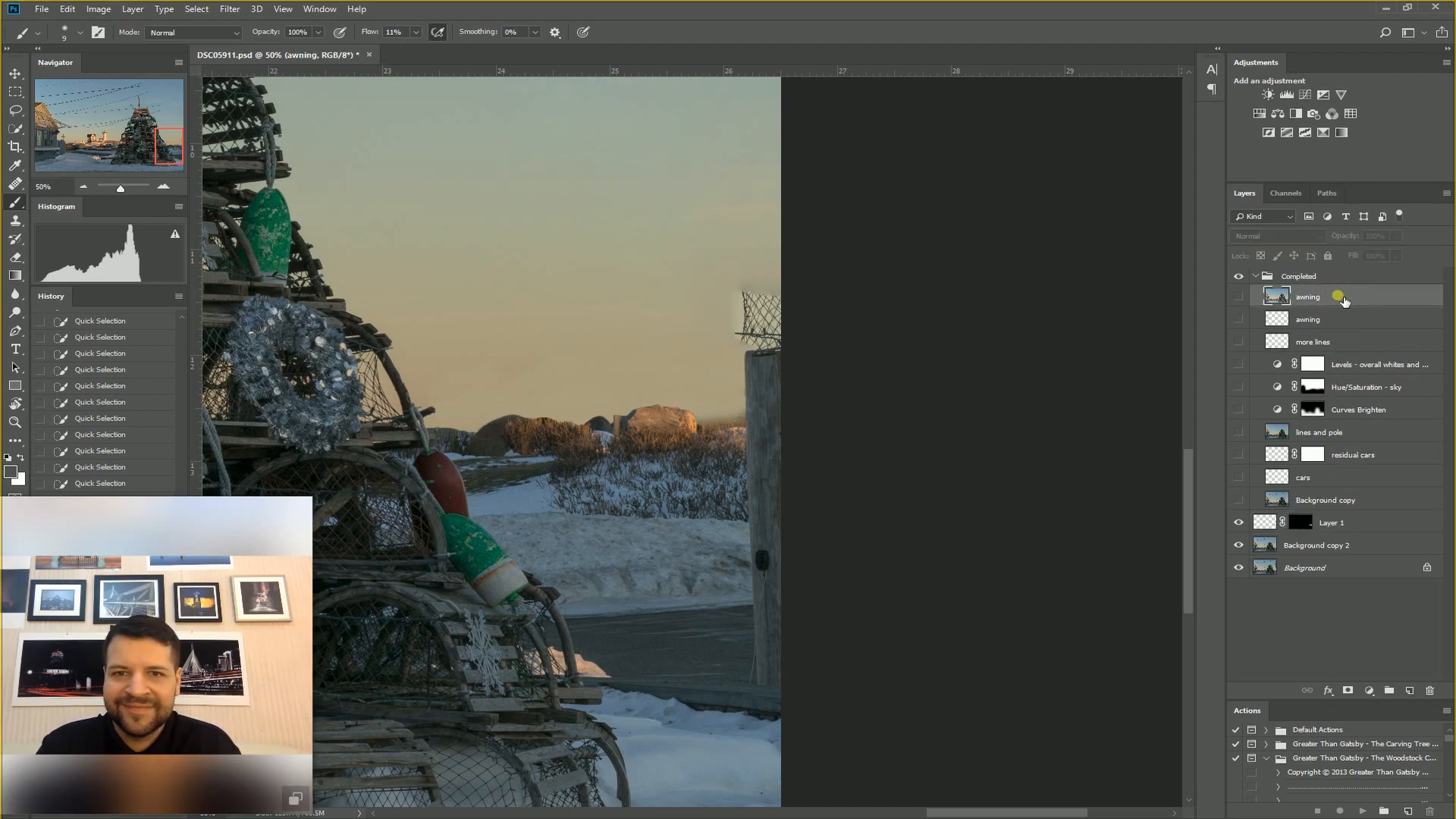
left_click(1346, 502, "shift")
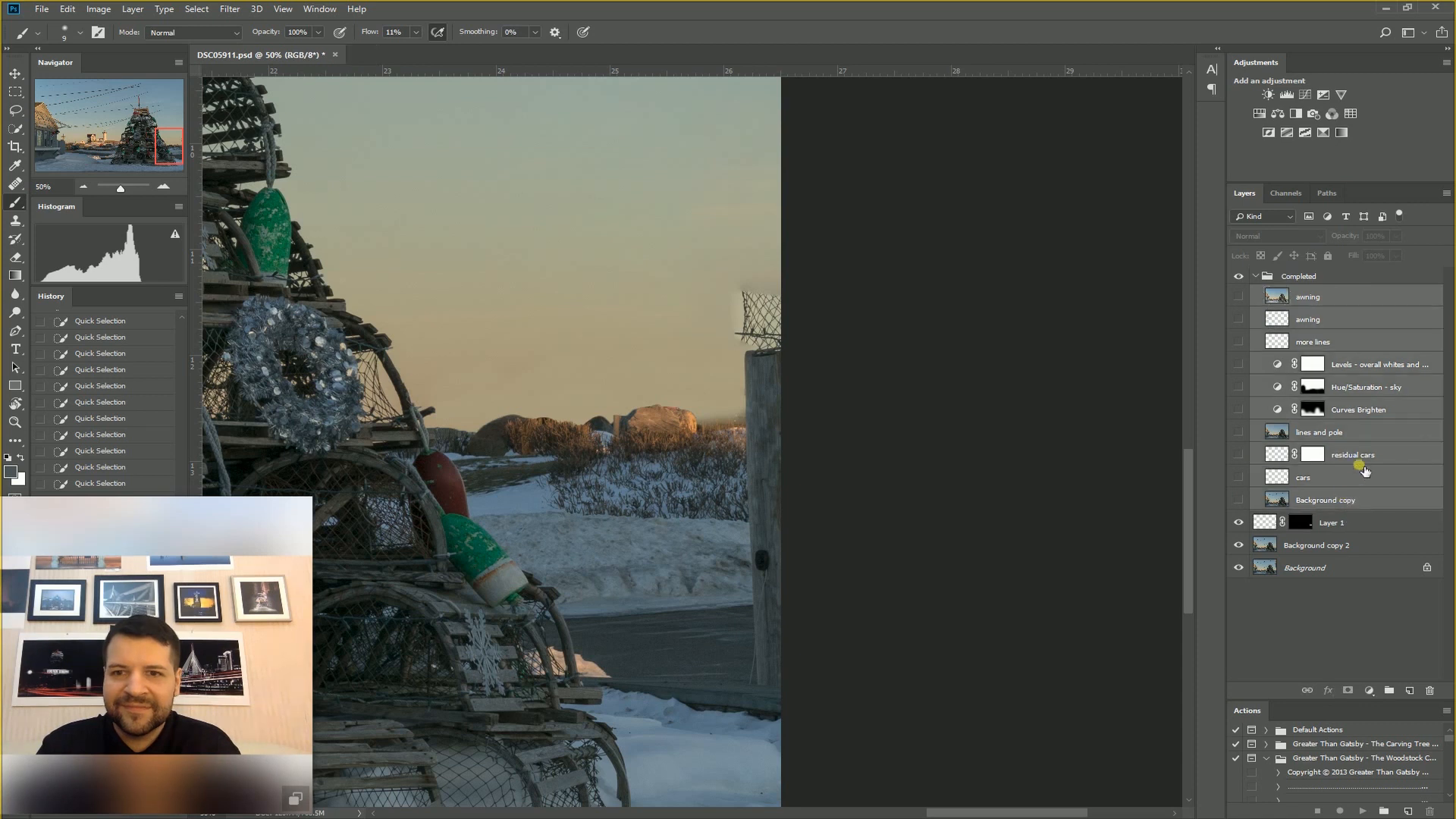
right_click(1370, 347)
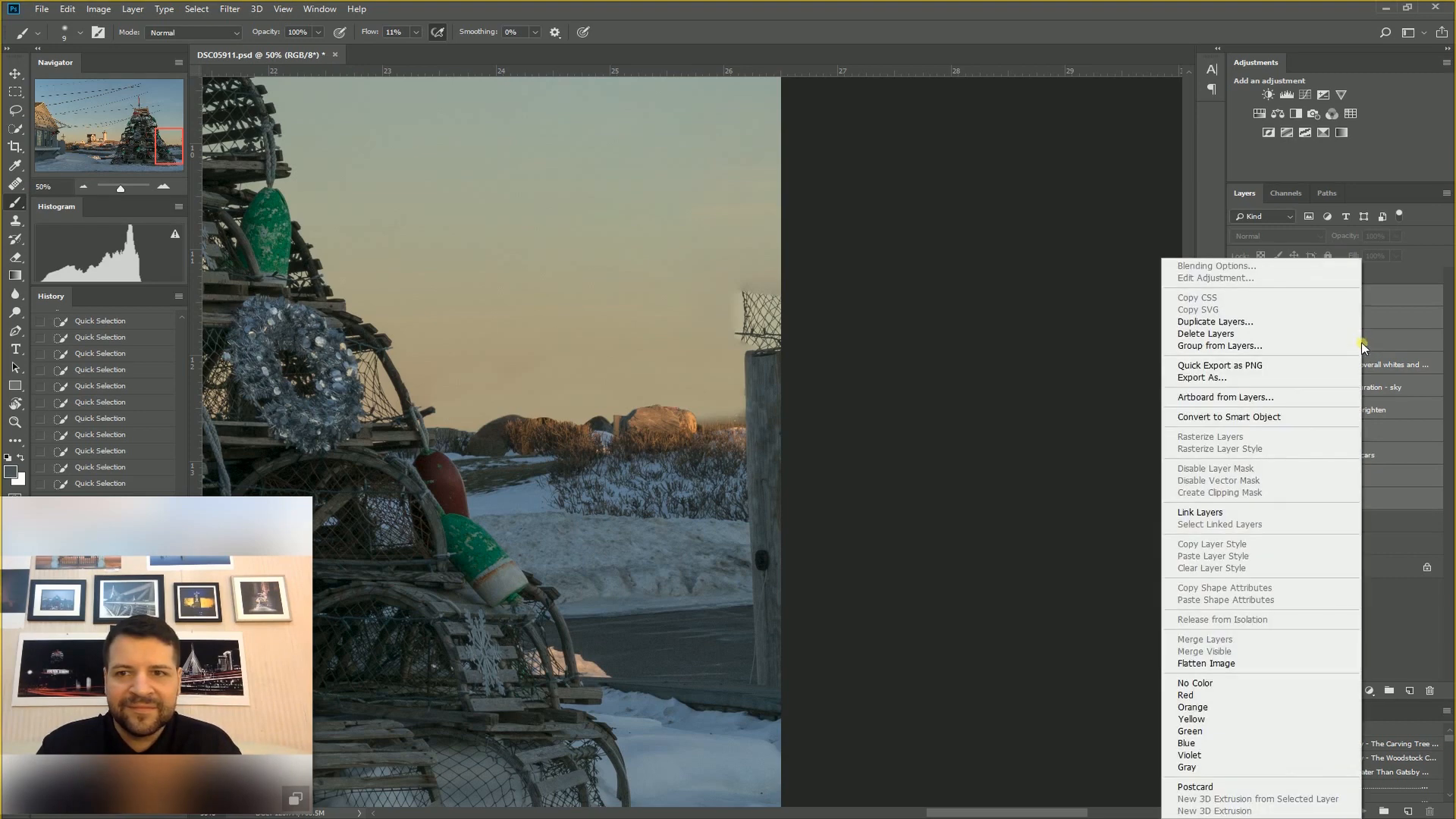
left_click(1190, 743)
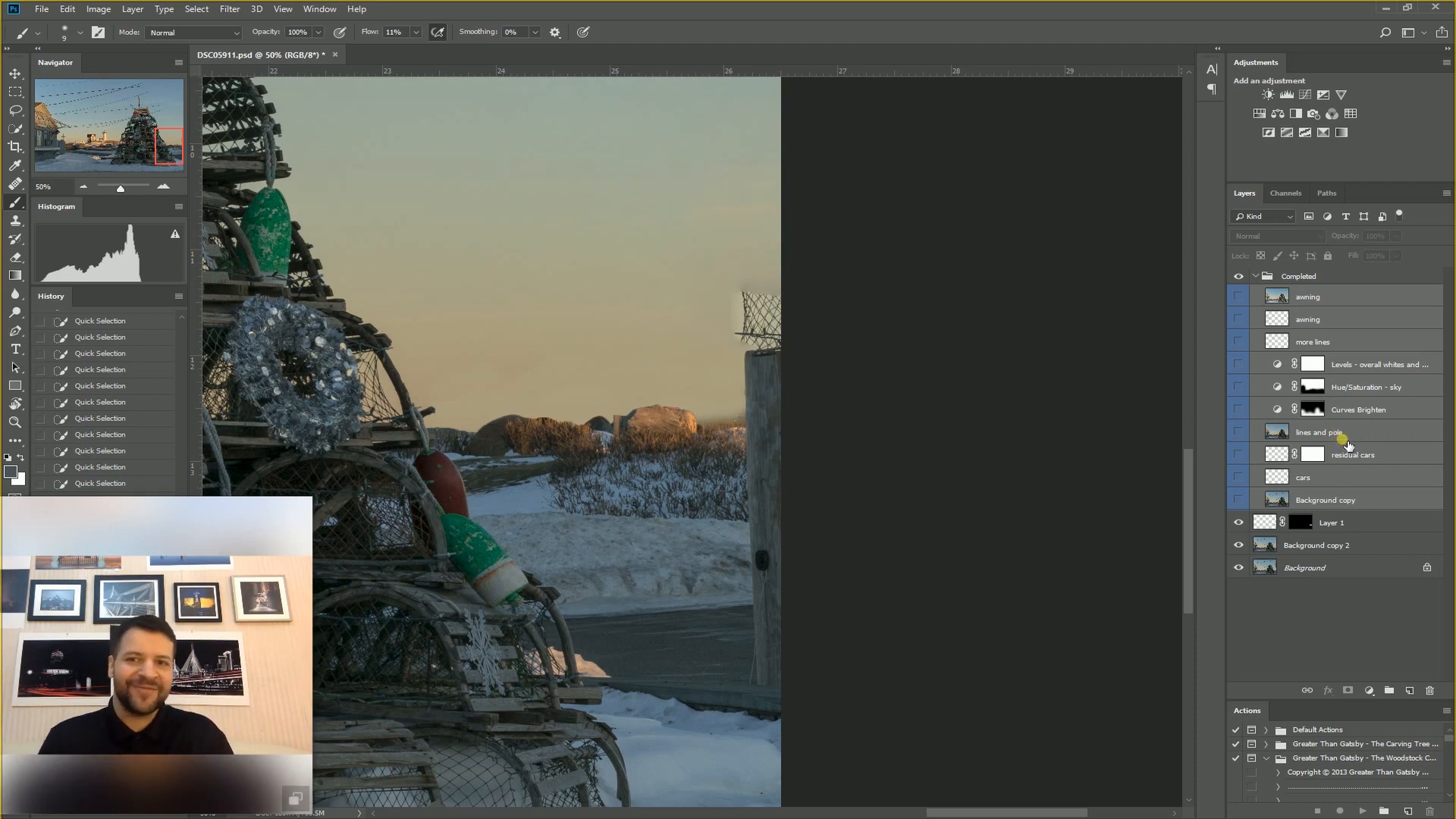
left_click(1365, 523)
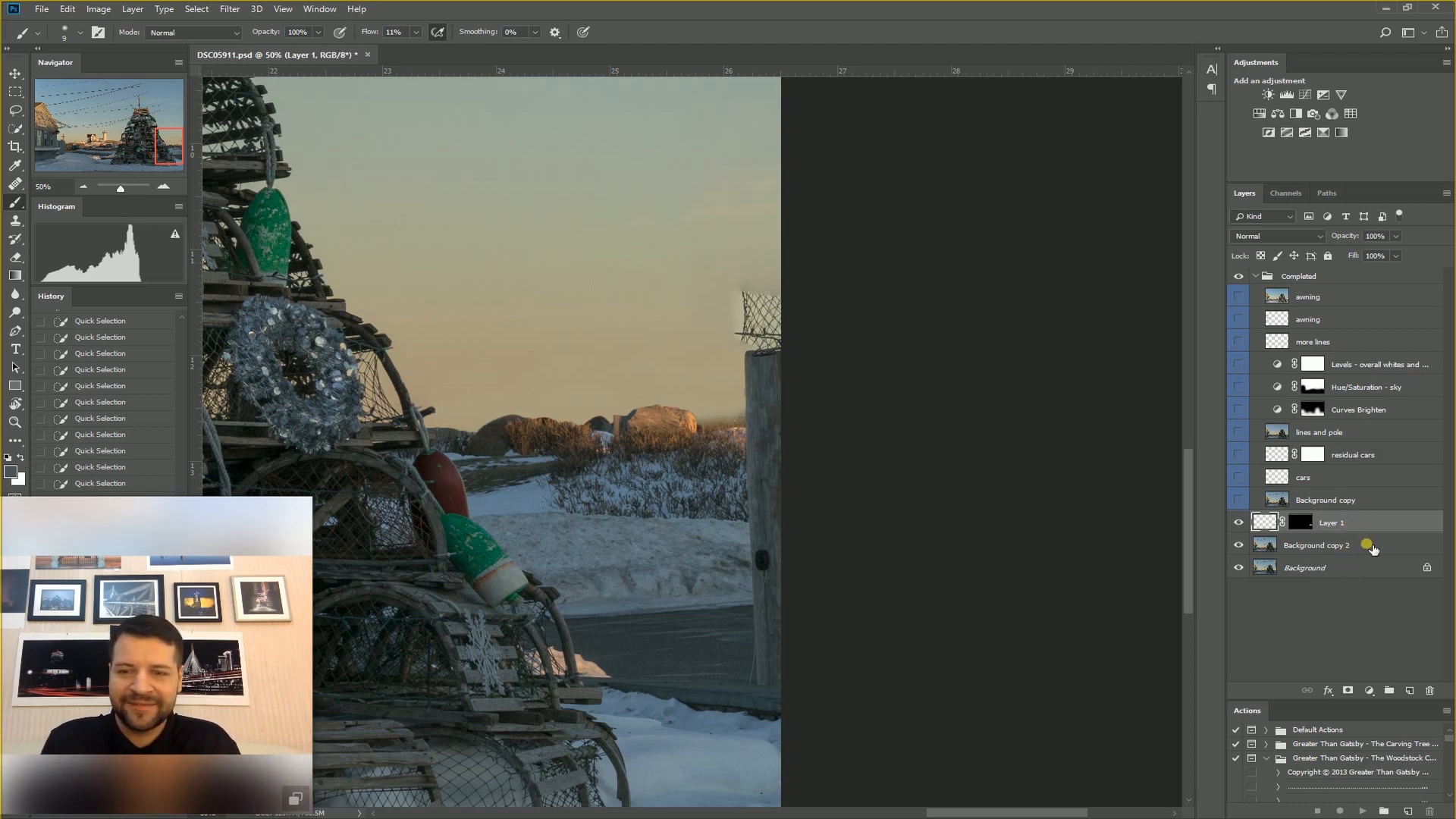
left_click(1352, 569, "shift")
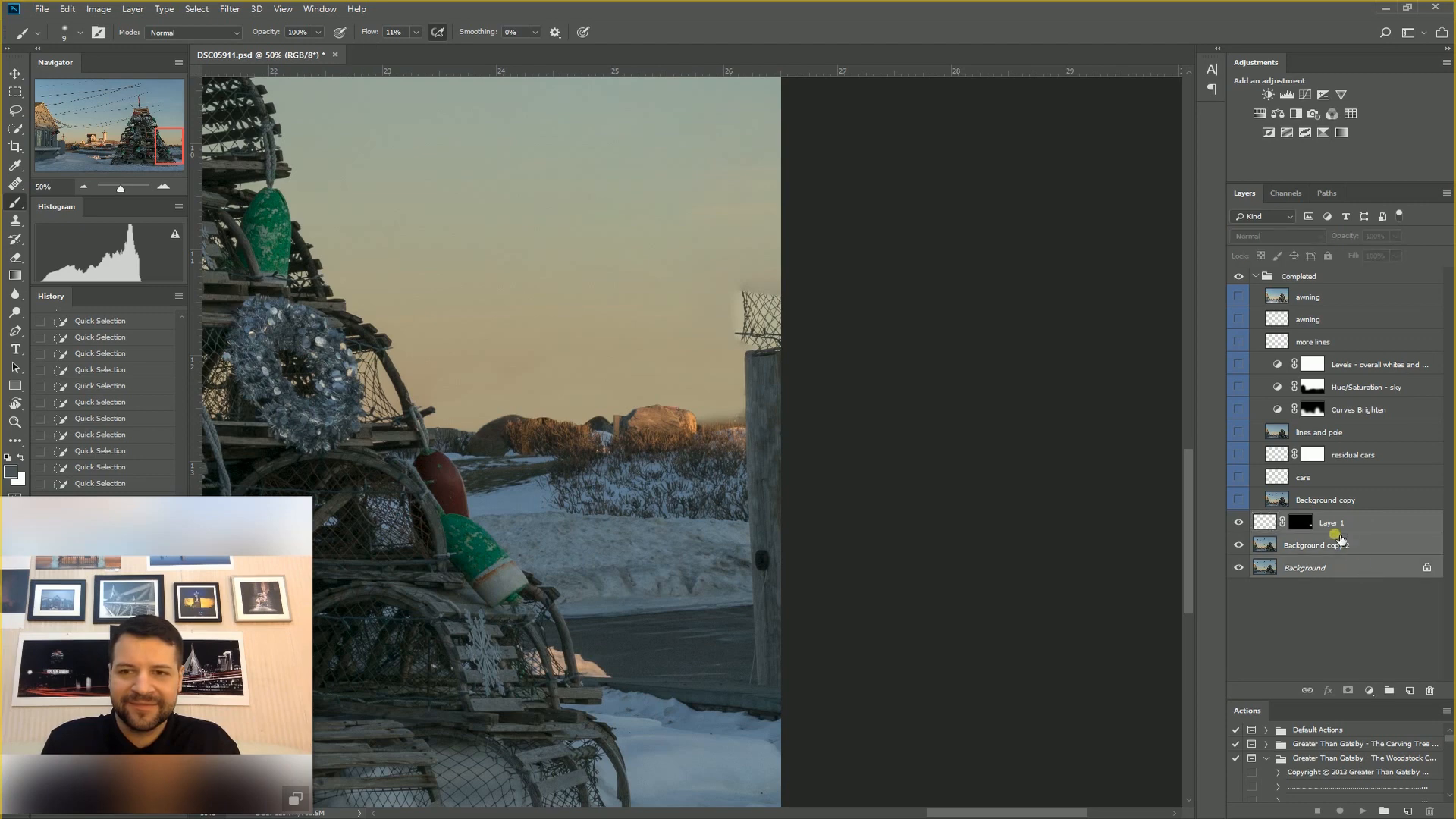
right_click(1354, 543)
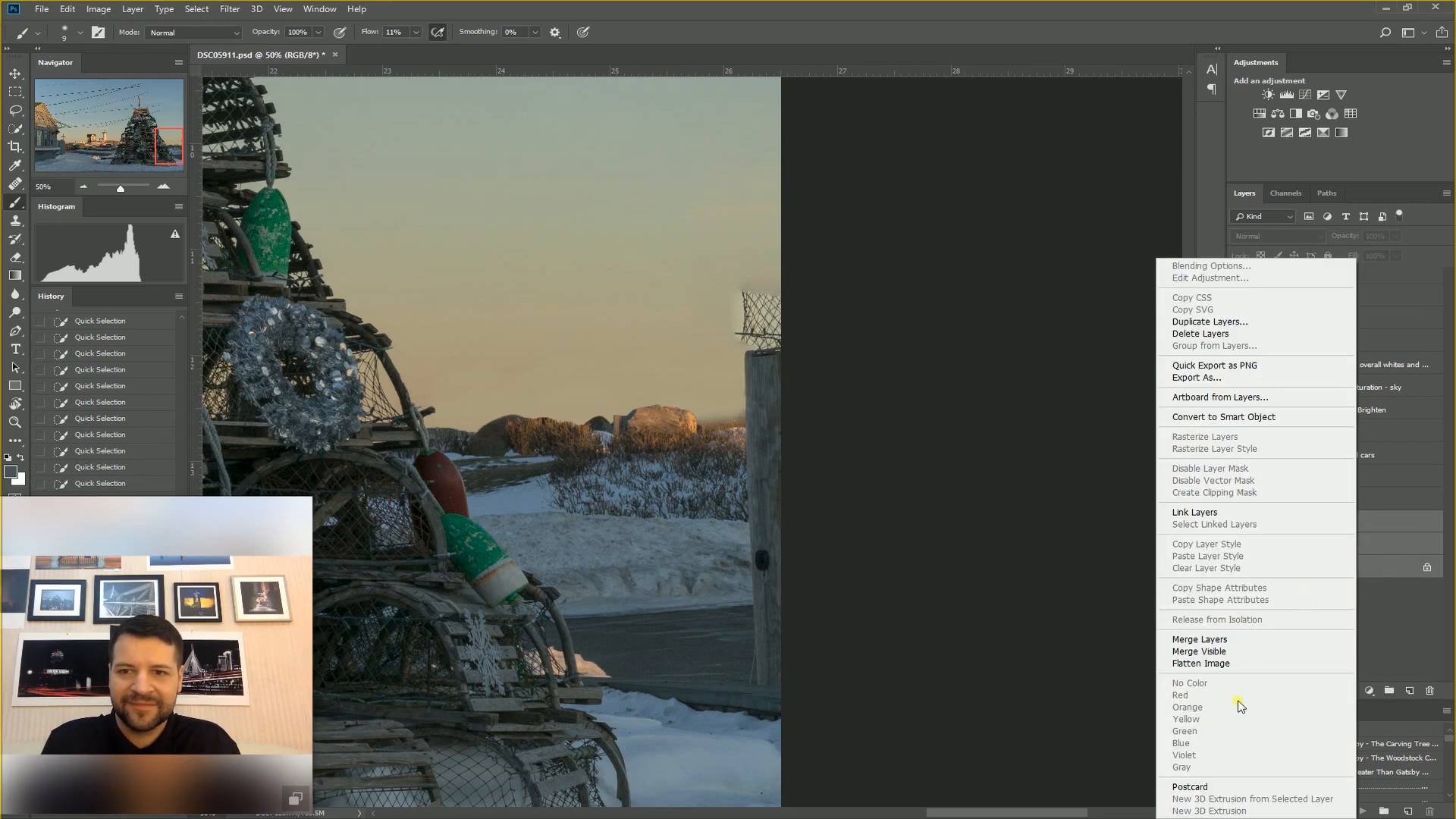
left_click(1377, 550)
left_click(1359, 561)
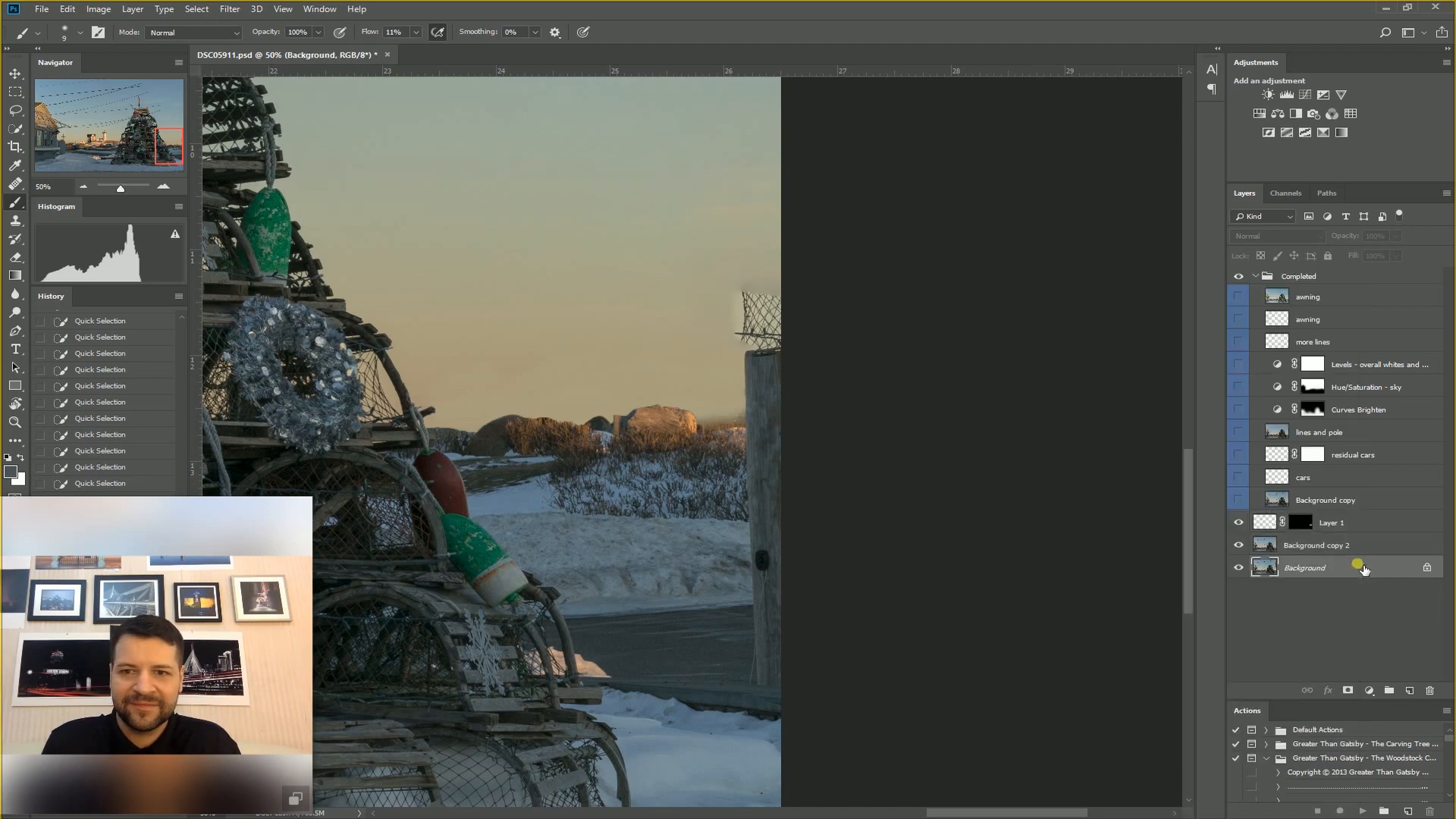
right_click(1363, 570)
left_click(1358, 543)
- Label Layer 1 and Background copy 2 with the red colour
left_click(1359, 523)
left_click(1361, 545, "shift")
right_click(1360, 545)
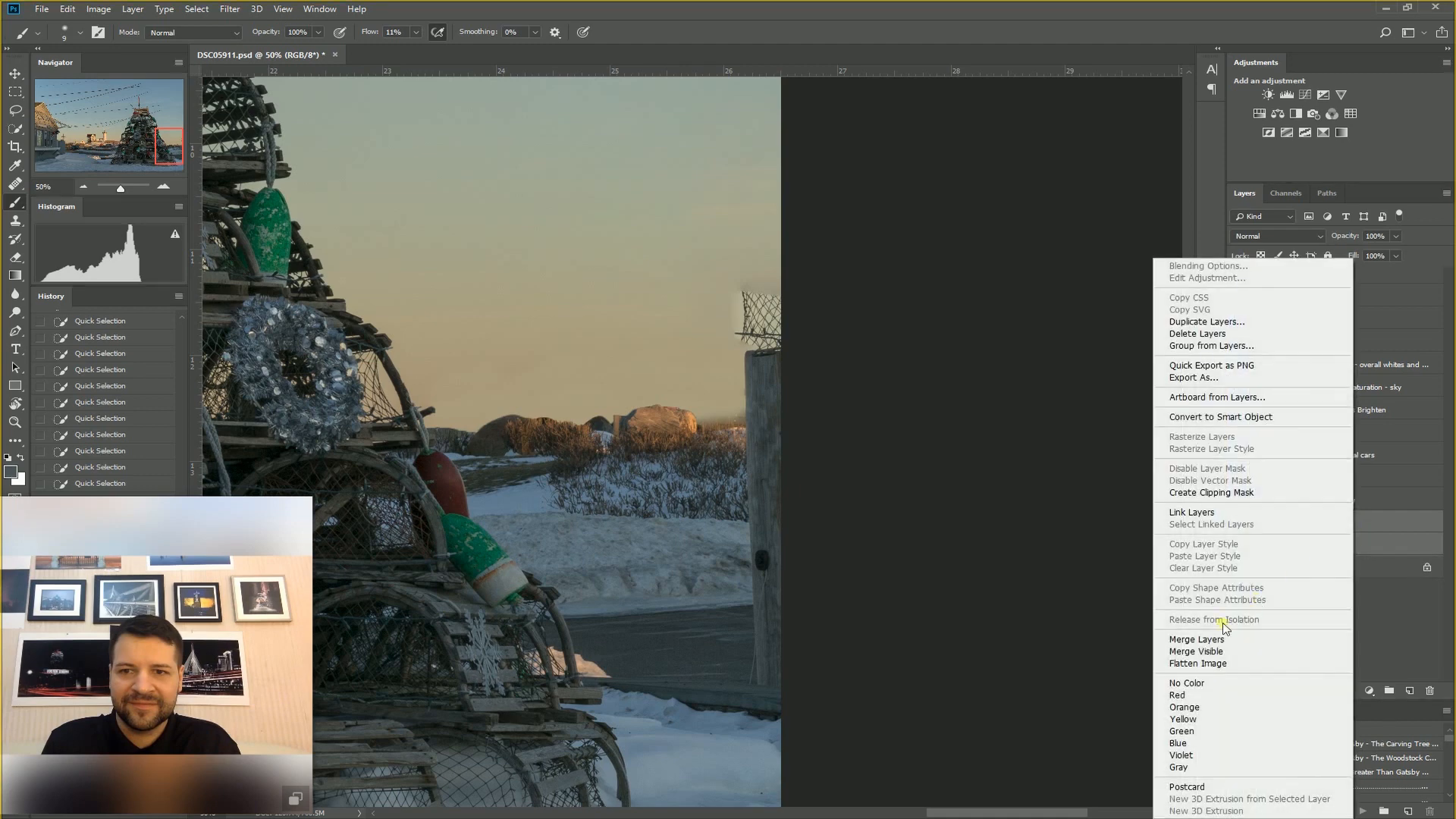
left_click(1198, 695)
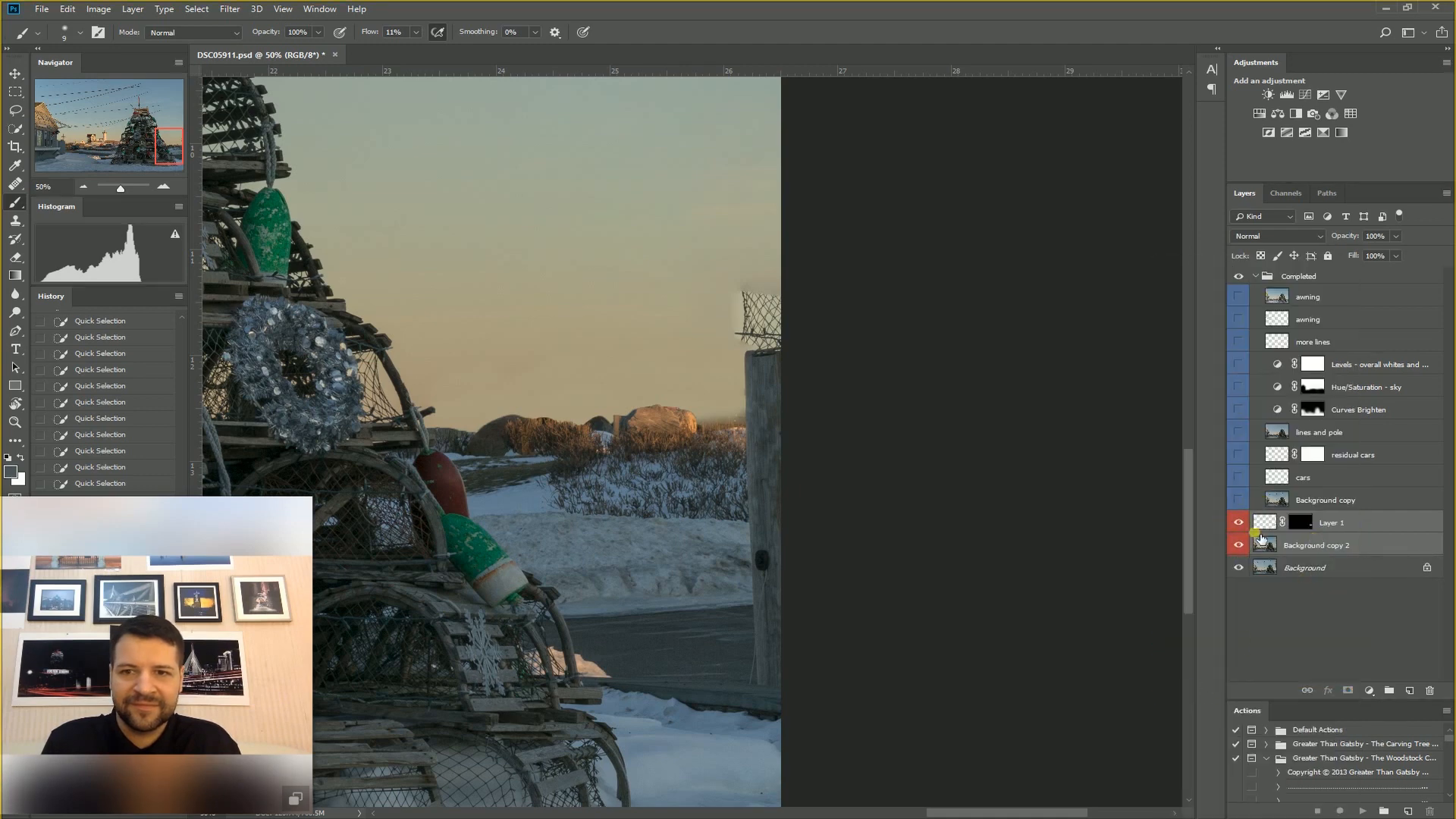
- Collapse and re-expand the Completed group, and hide the red-labelled Layer 1 and Background copy 2
left_click(1256, 276)
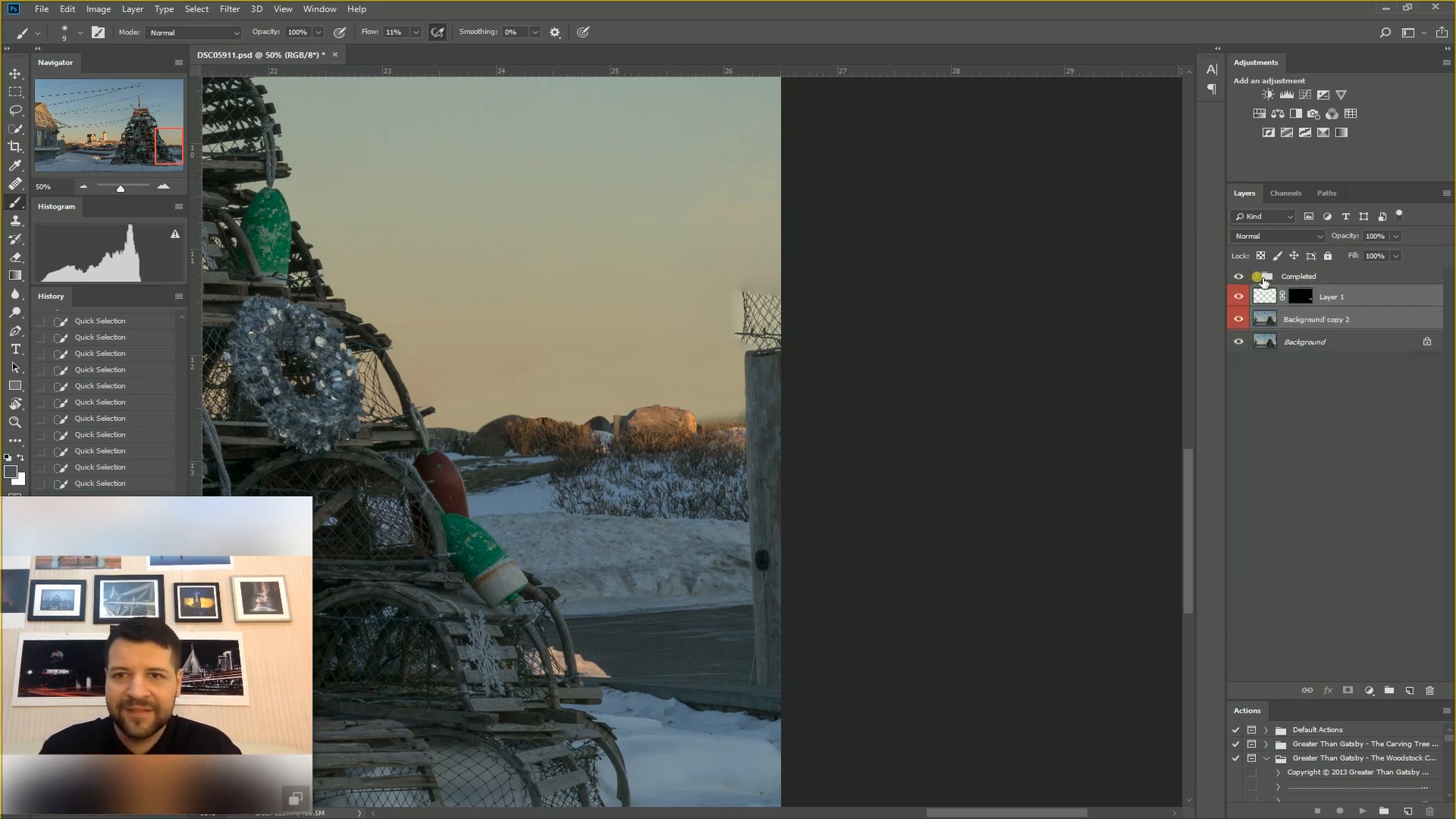
left_click(1256, 276)
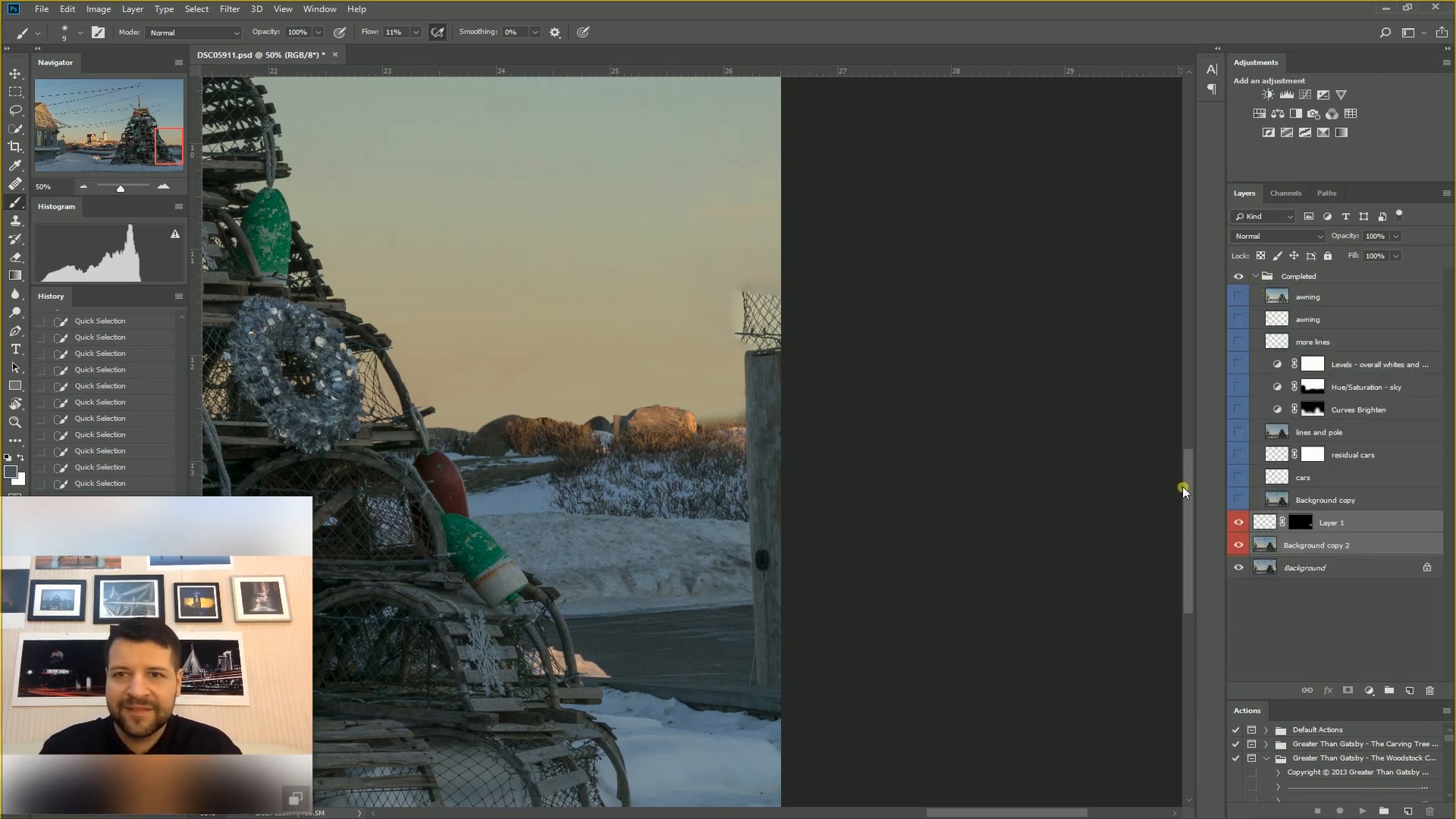
left_click(1250, 497)
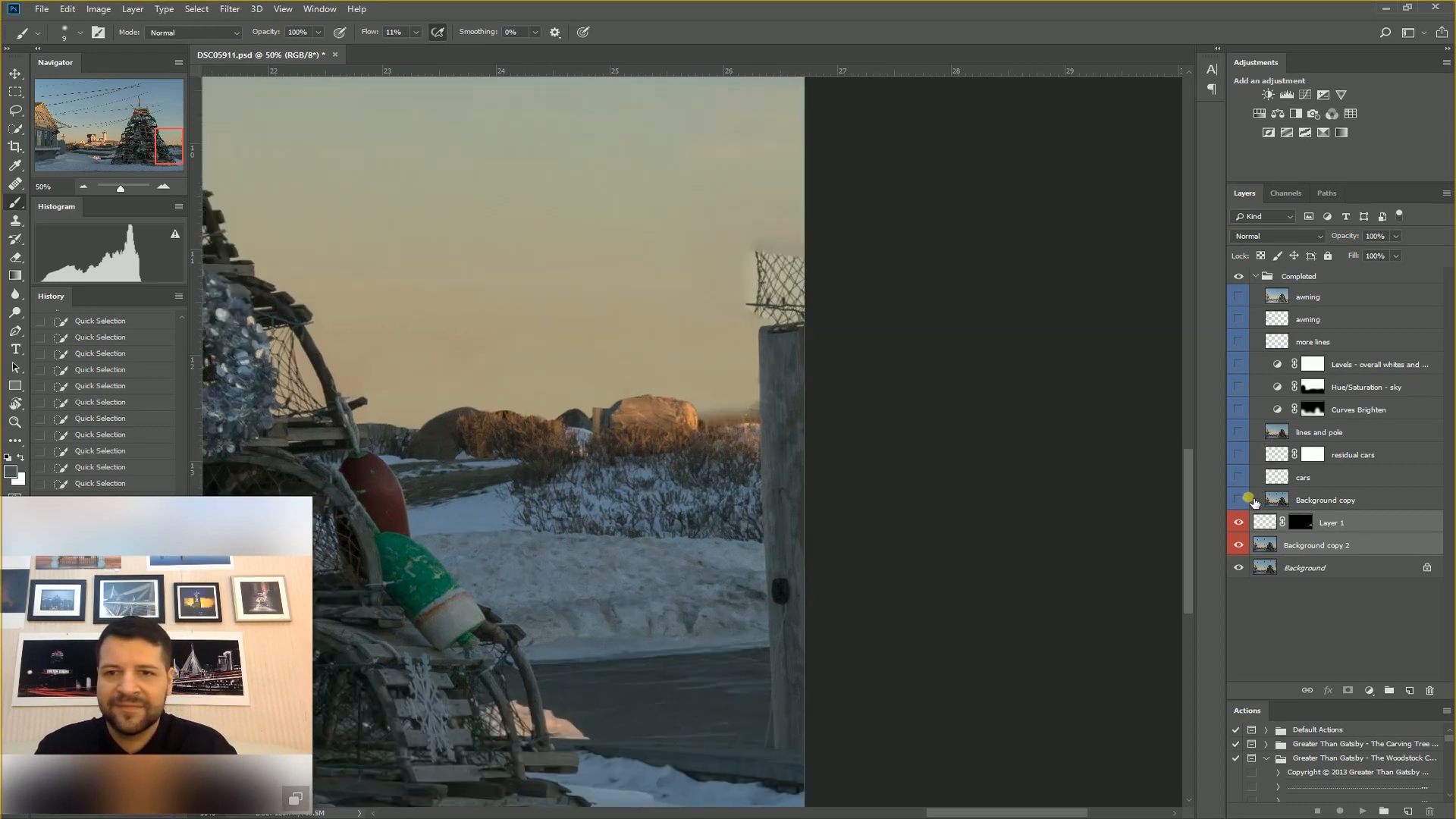
left_click(1250, 498)
key("ctrl+minus")
key("ctrl+minus")
key("ctrl+minus")
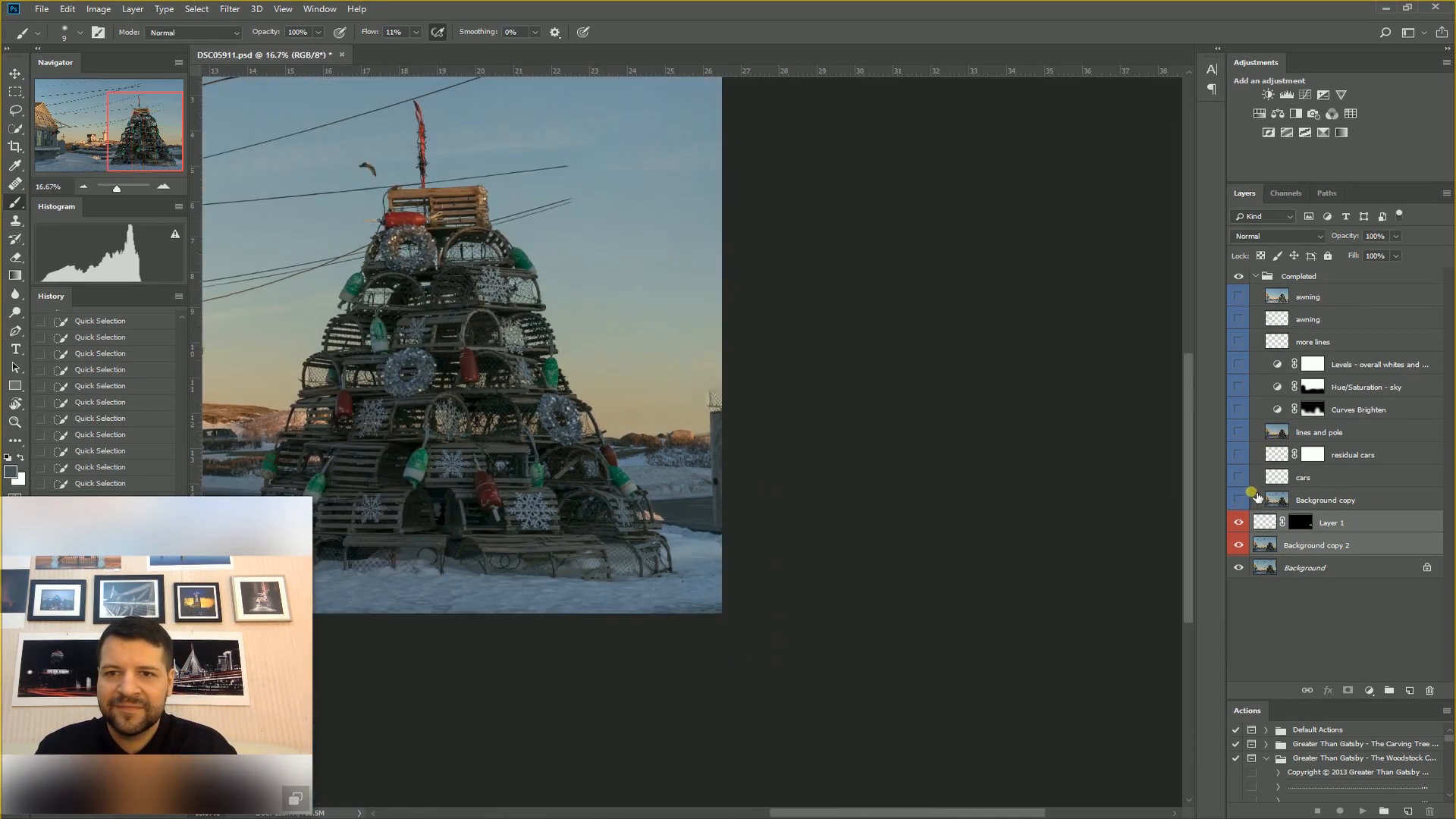
left_click_drag(1238, 522, 1238, 545)
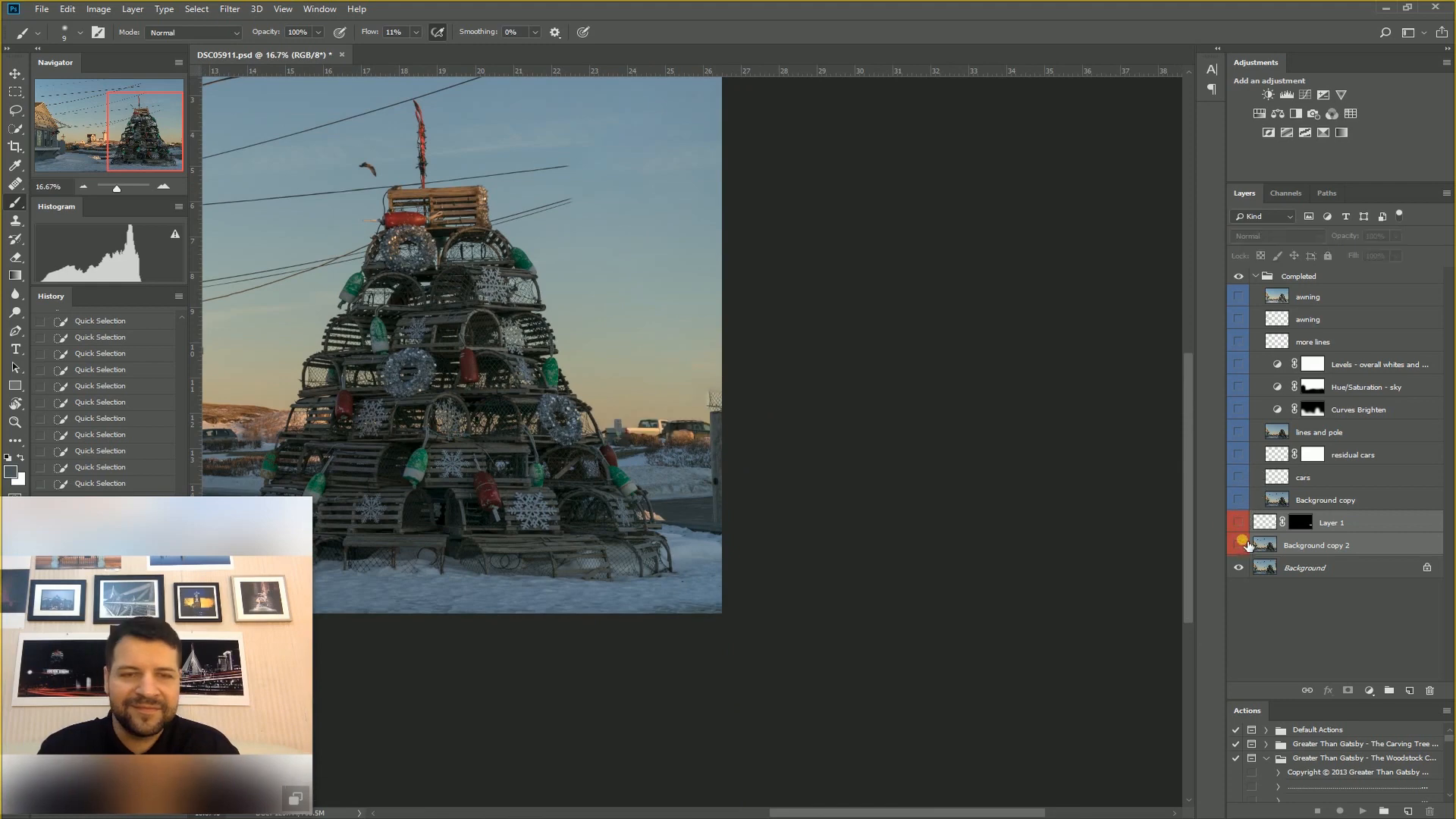
- View the blue-labelled layers from Background copy up to lines and pole, and return to the red-labelled layers with the Completed group collapsed
left_click(1239, 500)
key("ctrl+minus")
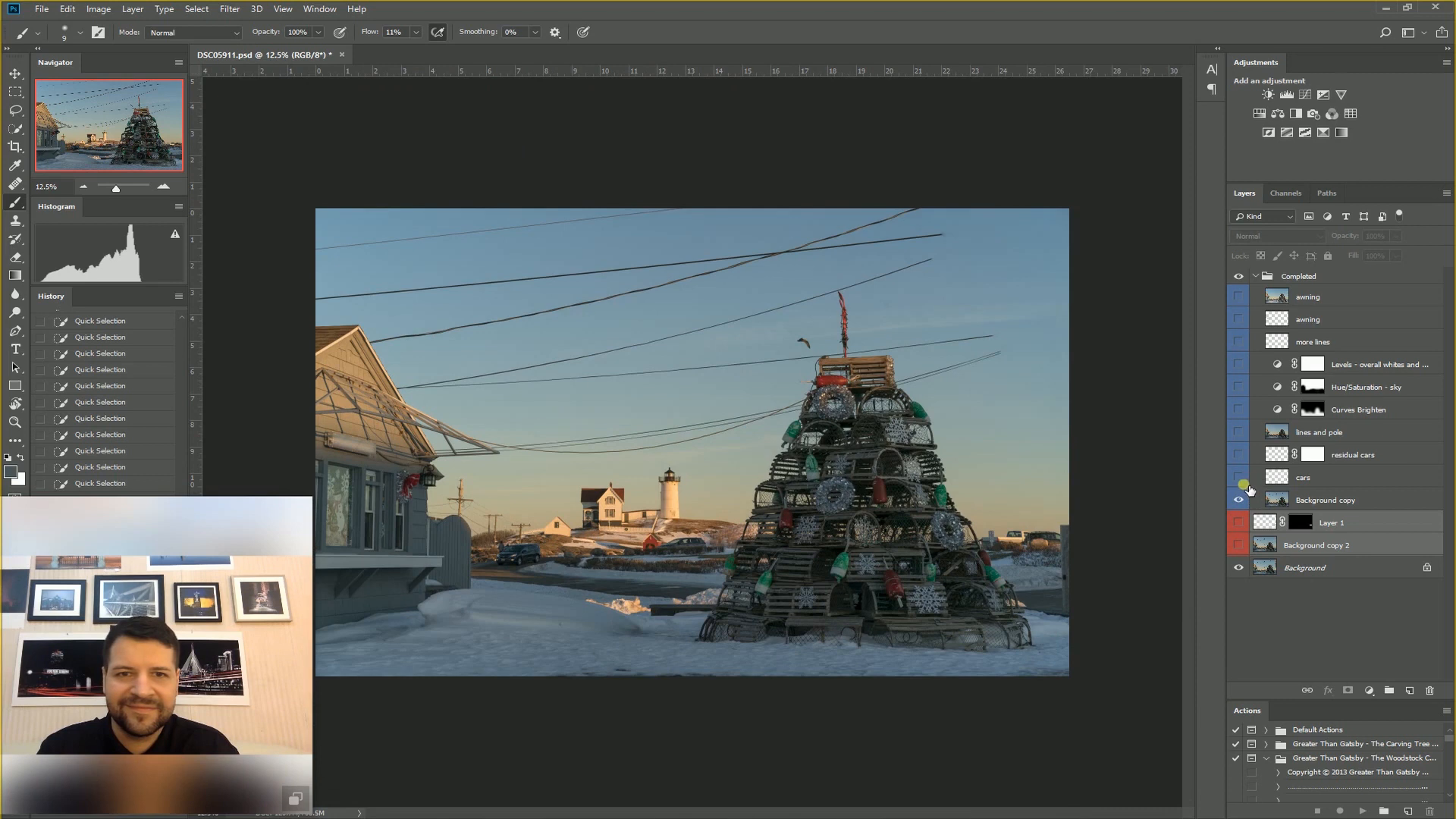
left_click(1247, 480)
left_click(1239, 454)
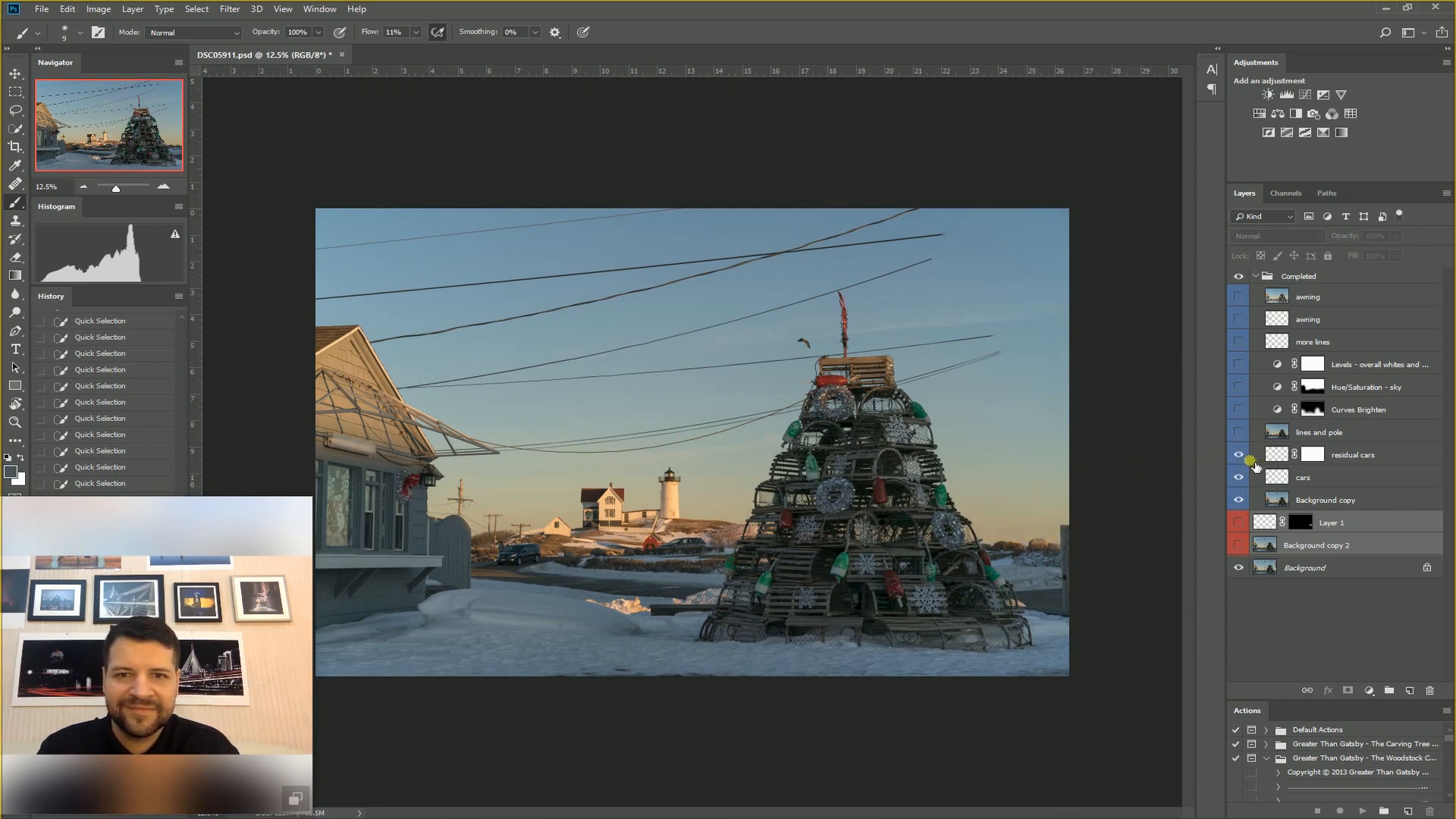
left_click(1240, 433)
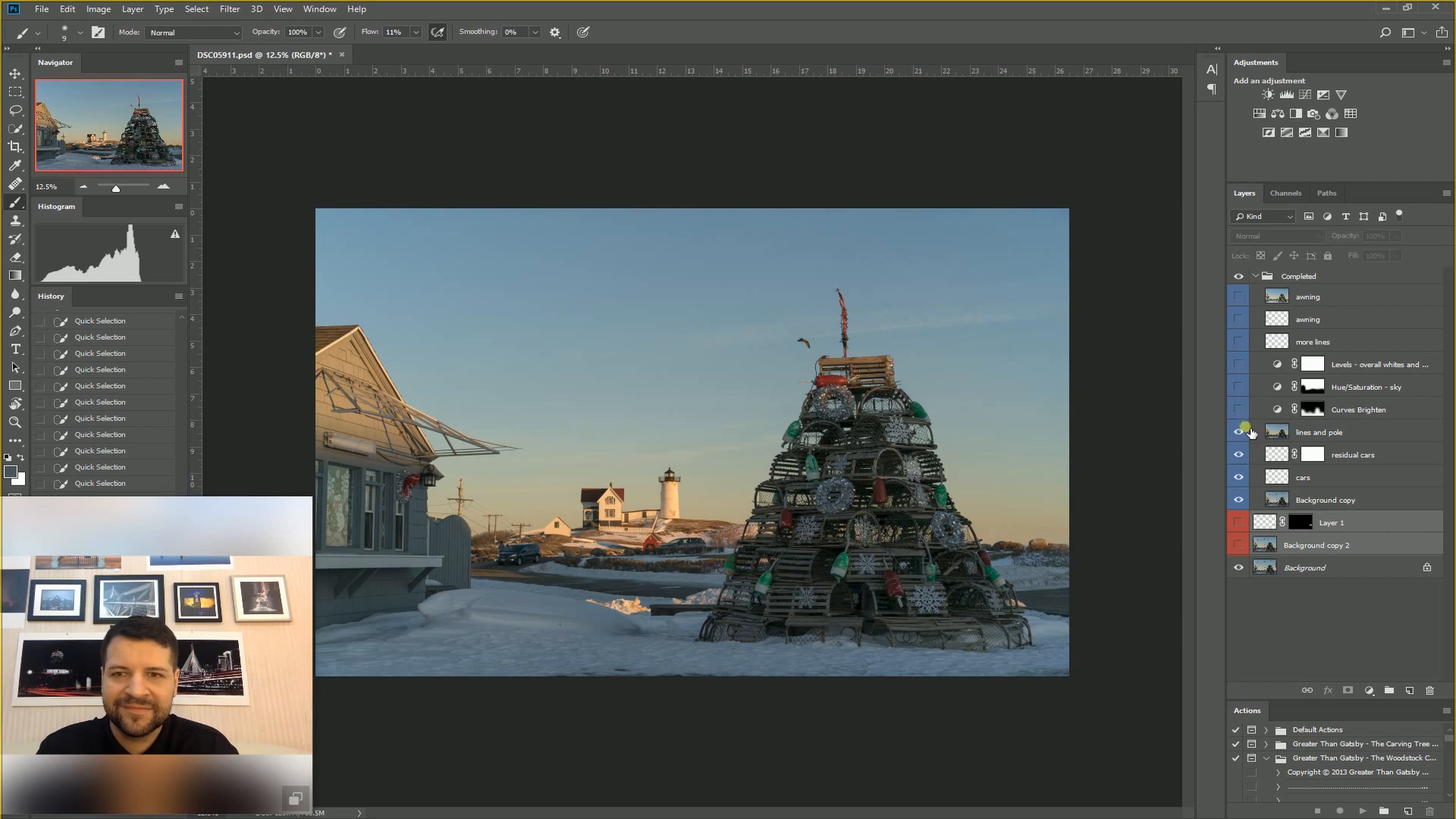
left_click_drag(1247, 431, 1243, 545)
left_click(1256, 276)
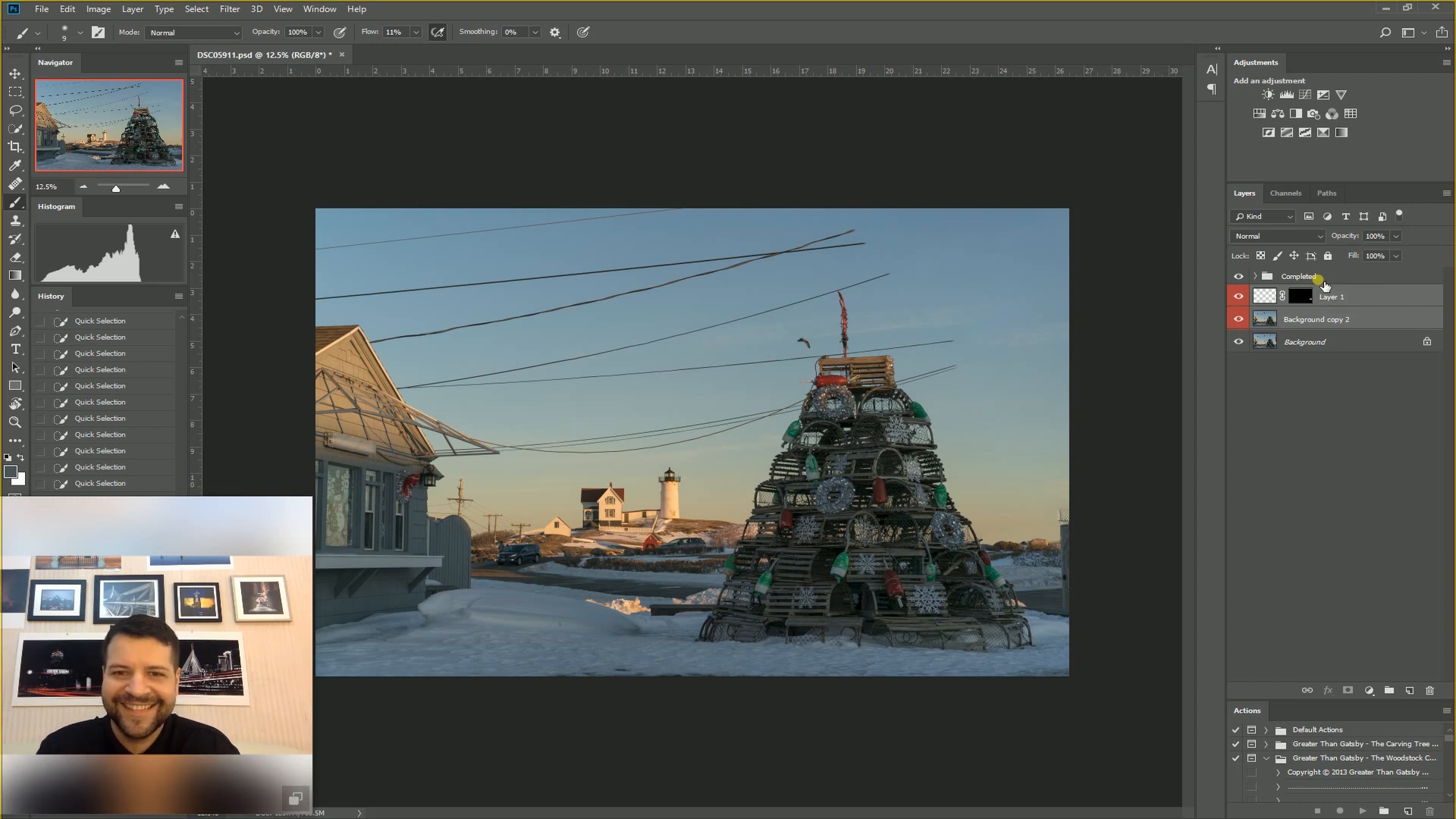
- Stamp all visible layers into a new layer above Layer 1, and display the layer commands to view the merge options
key("ctrl+alt+shift+e")
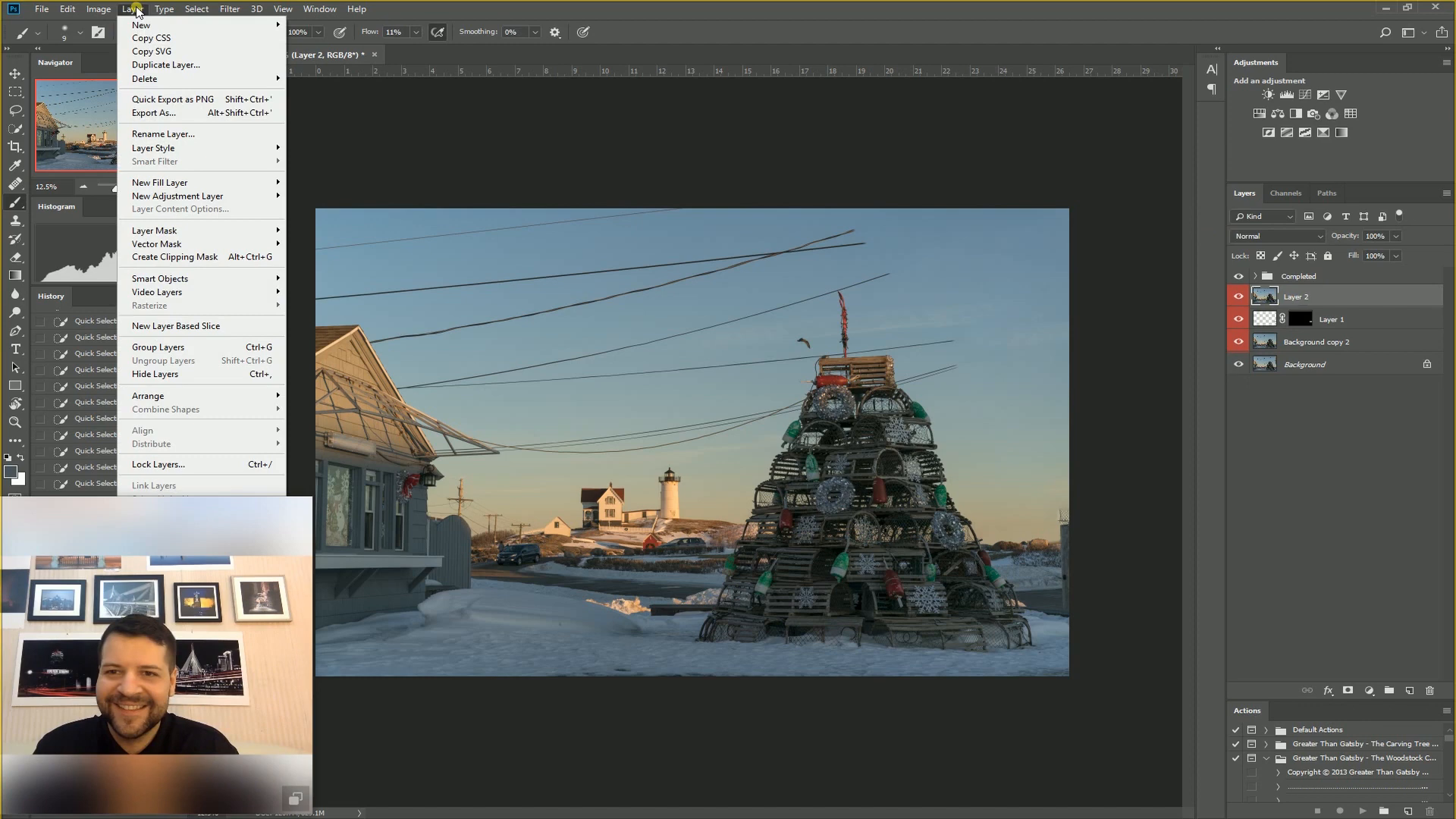
left_click_drag(175, 506, 961, 510)
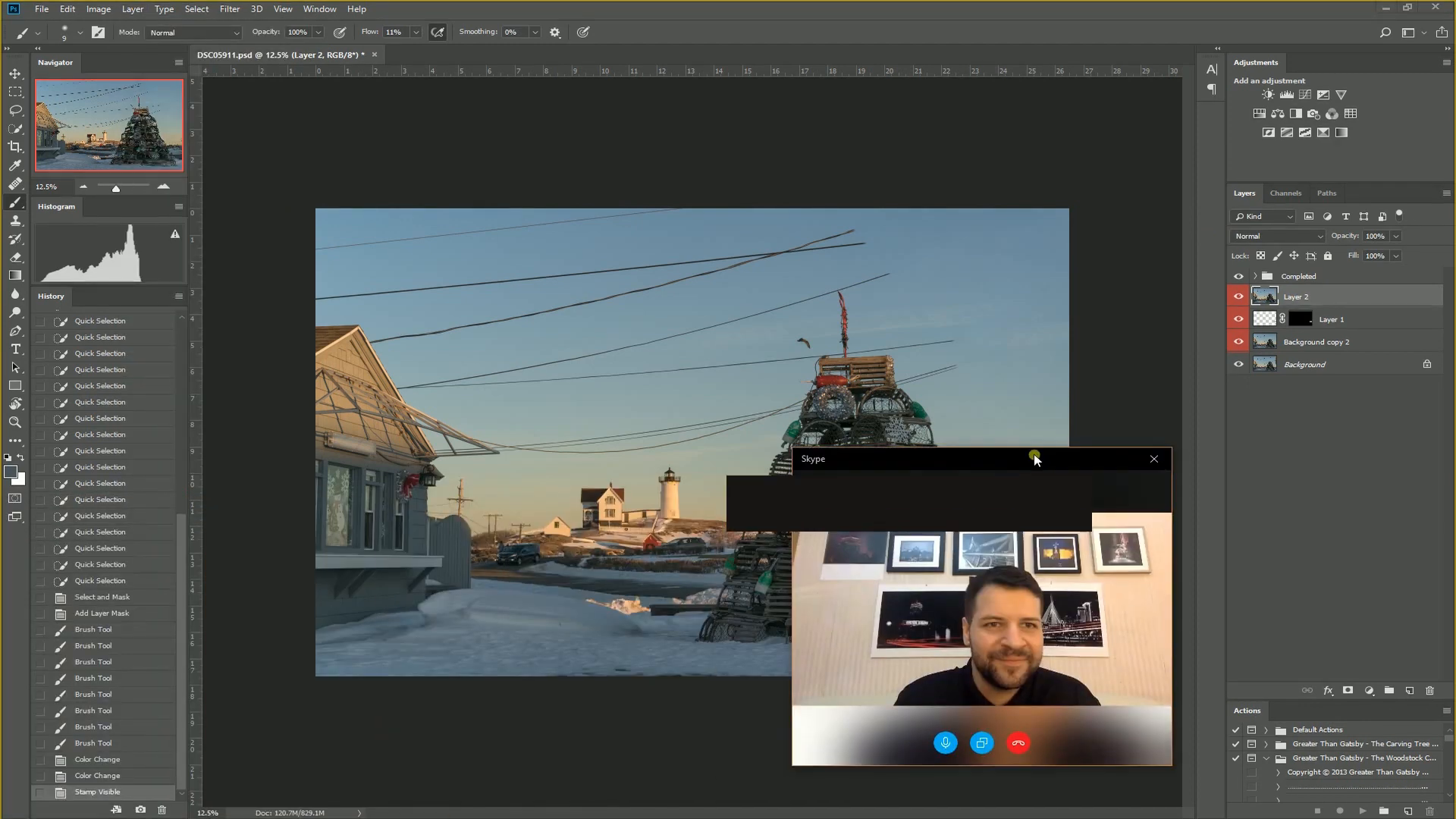
left_click(133, 9)
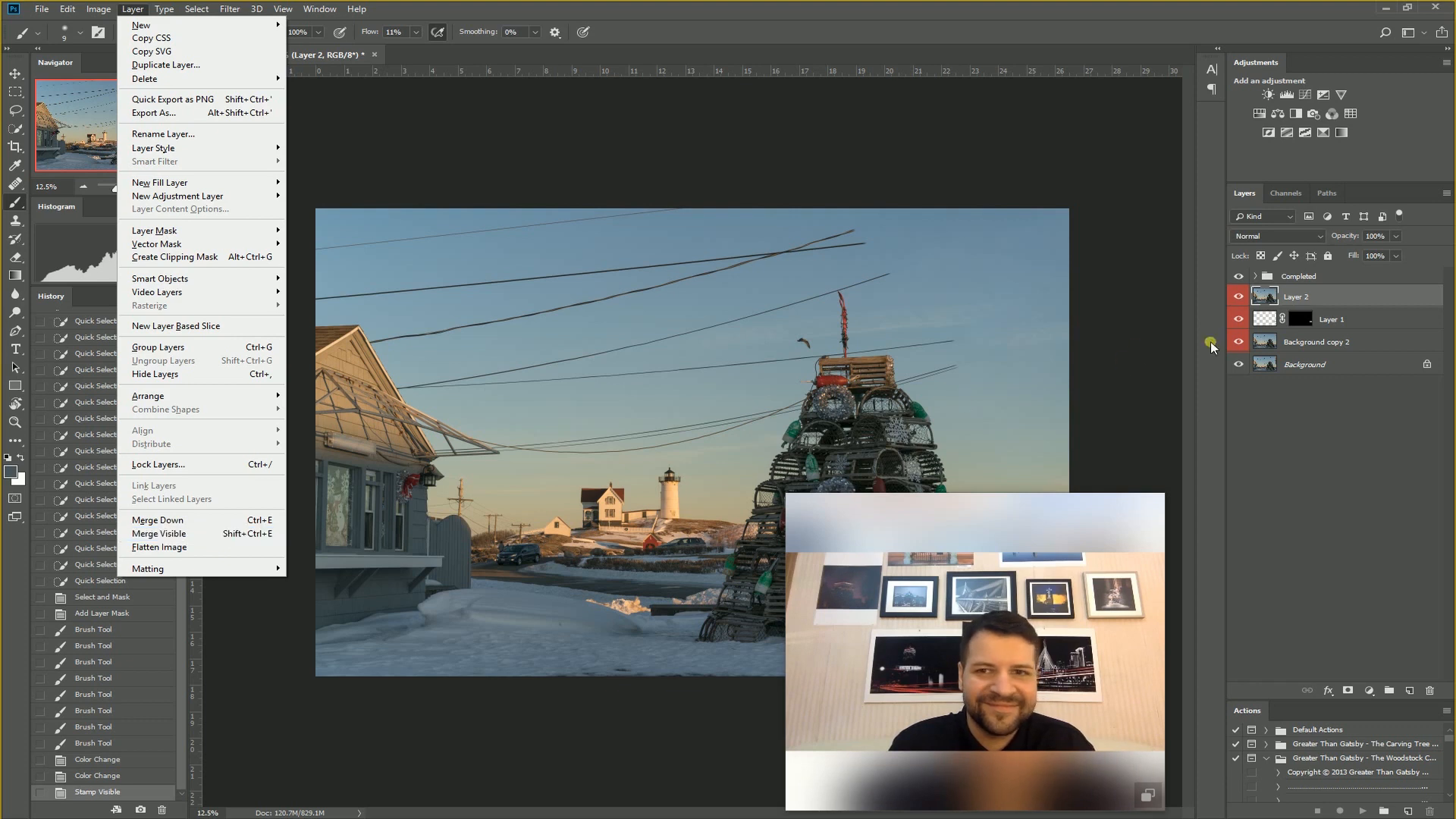
- Delete the stamped Layer 2, review the merge options among the layer commands, and return to Layer 1
left_click(1303, 302)
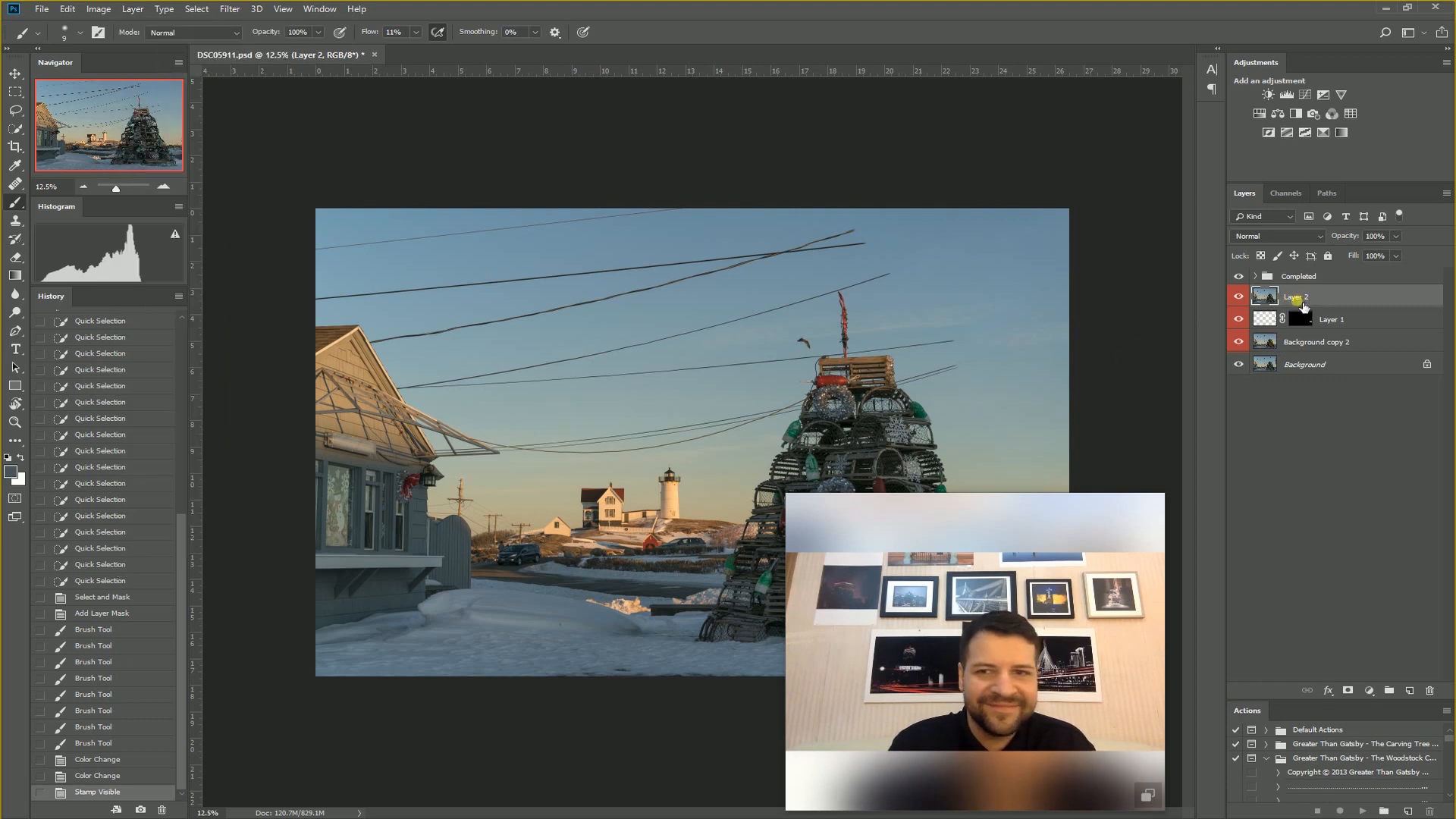
left_click_drag(1376, 296, 1430, 690)
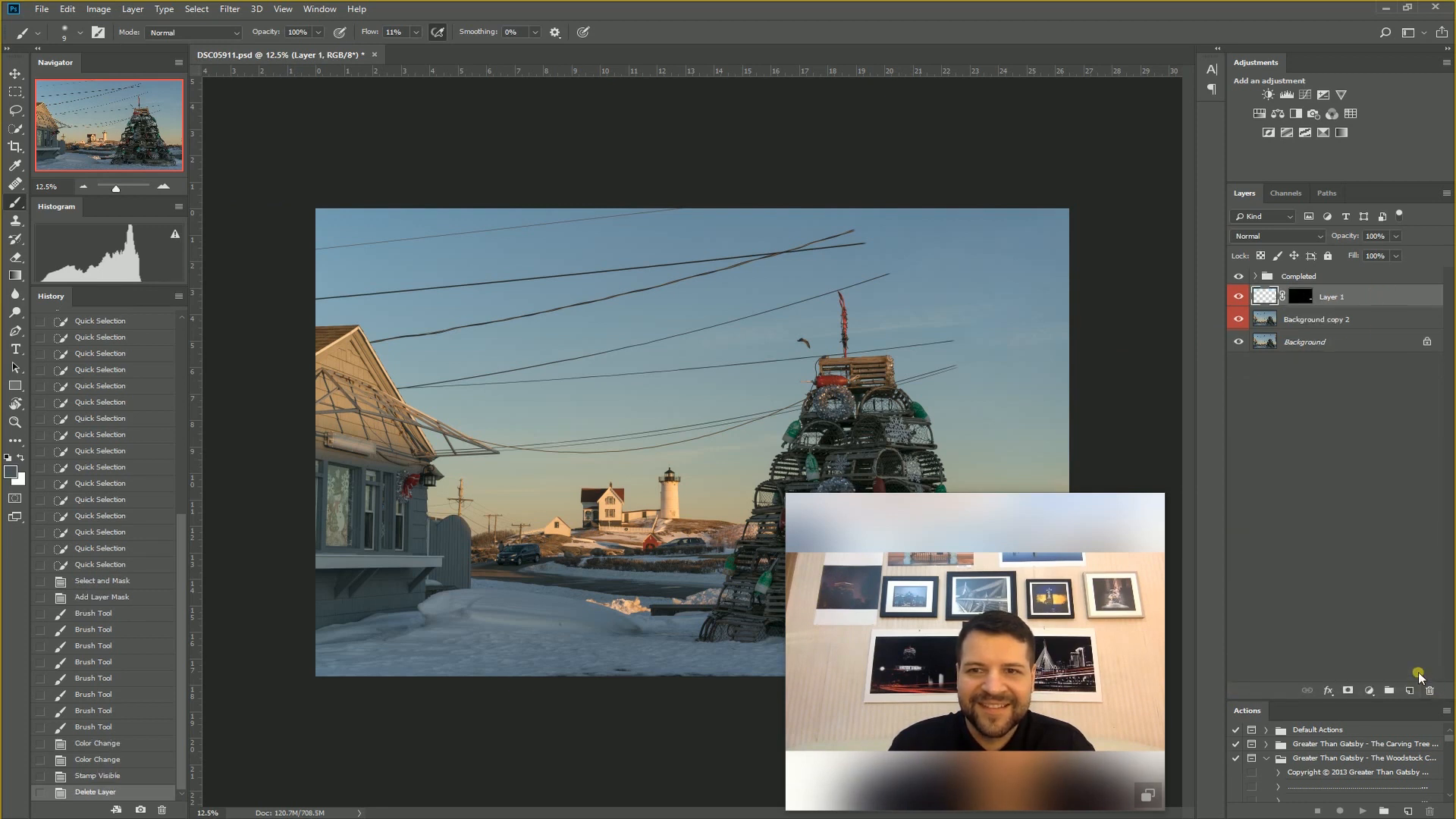
key("ctrl+shift+e")
key("ctrl+z")
left_click(133, 9)
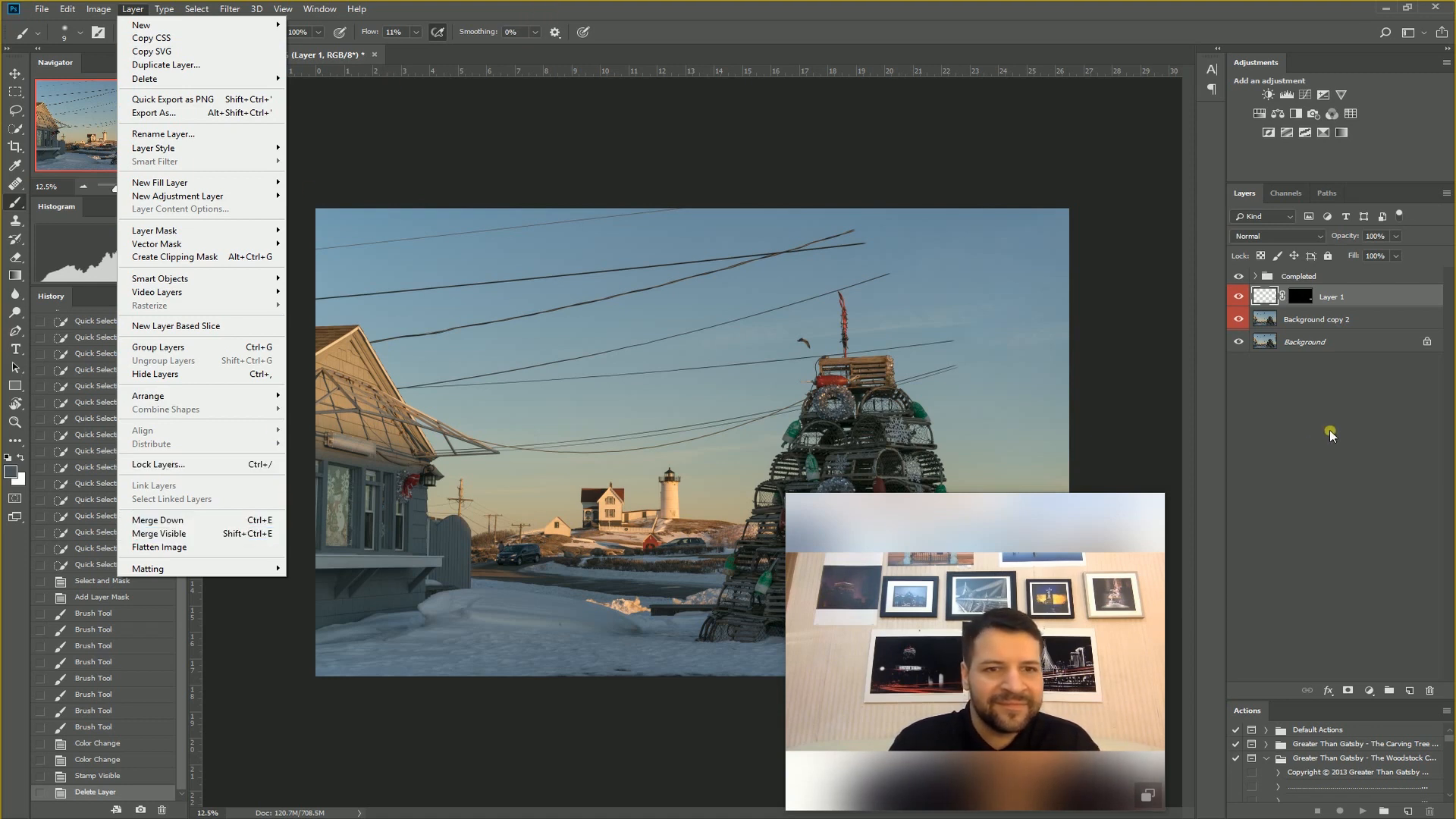
left_click(1323, 300)
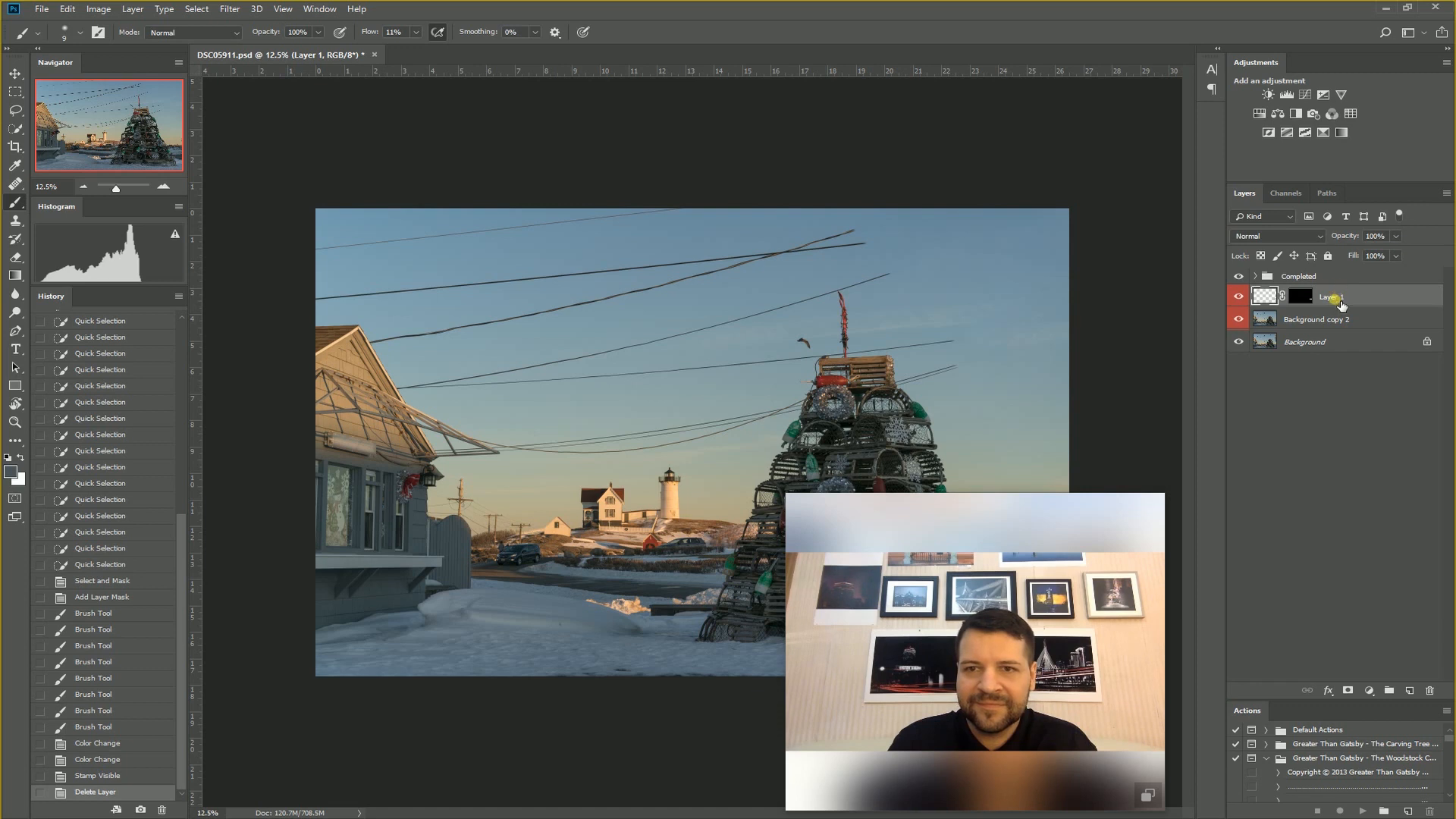
- Stamp all visible layers into a new layer directly above Layer 1, keeping its default name
key("ctrl+alt+shift+e")
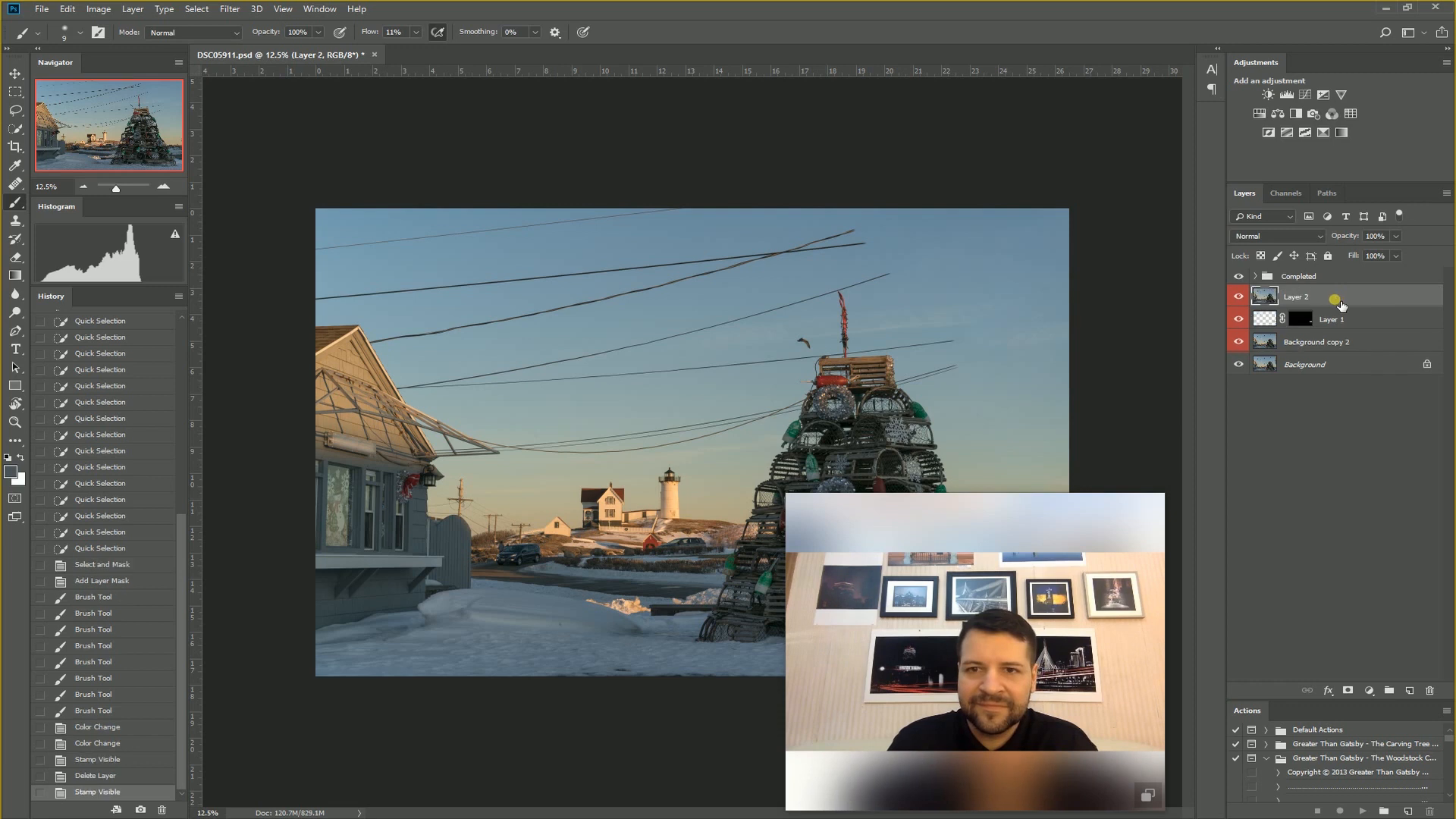
double_click(1310, 299)
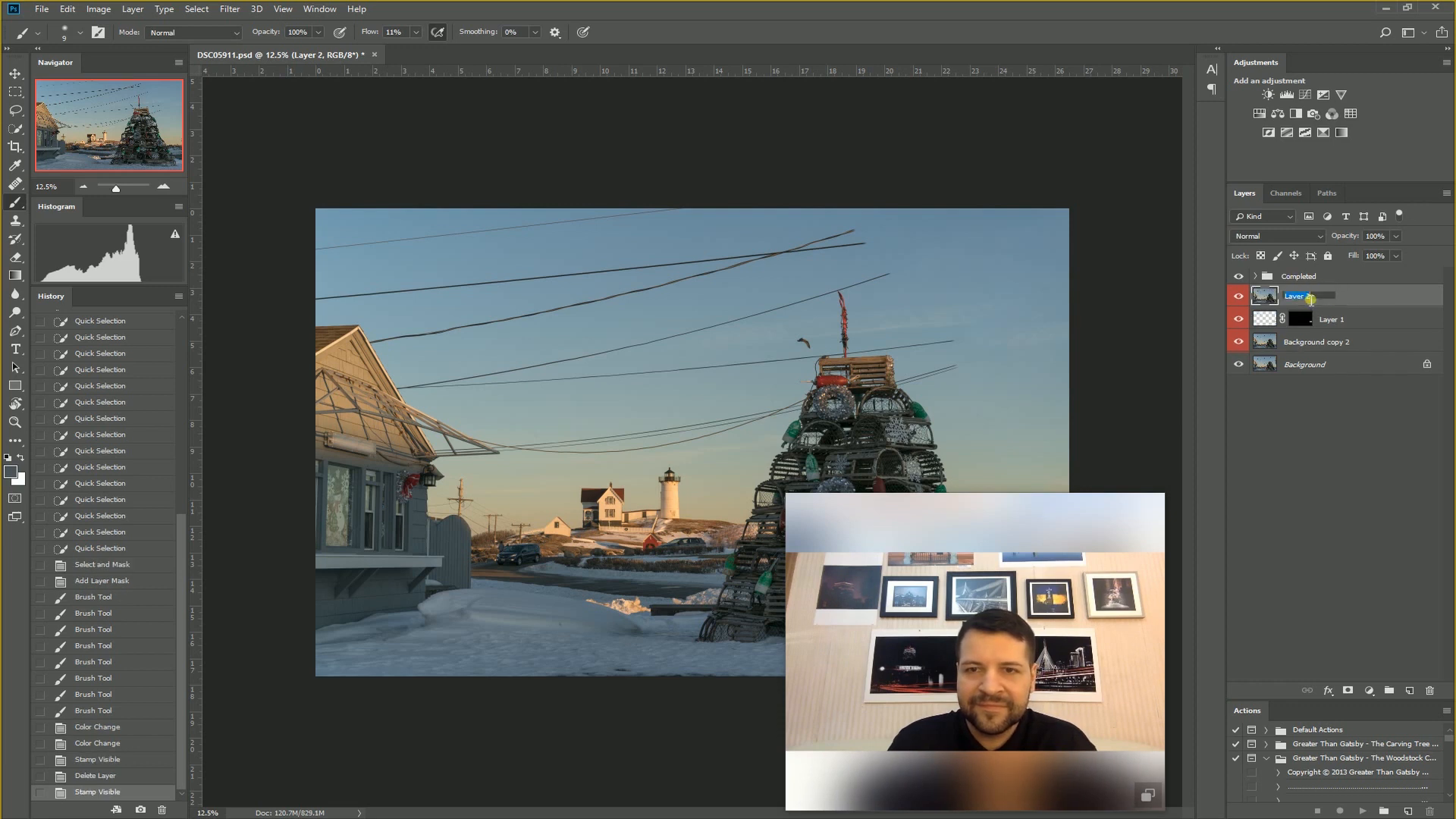
key("Return")
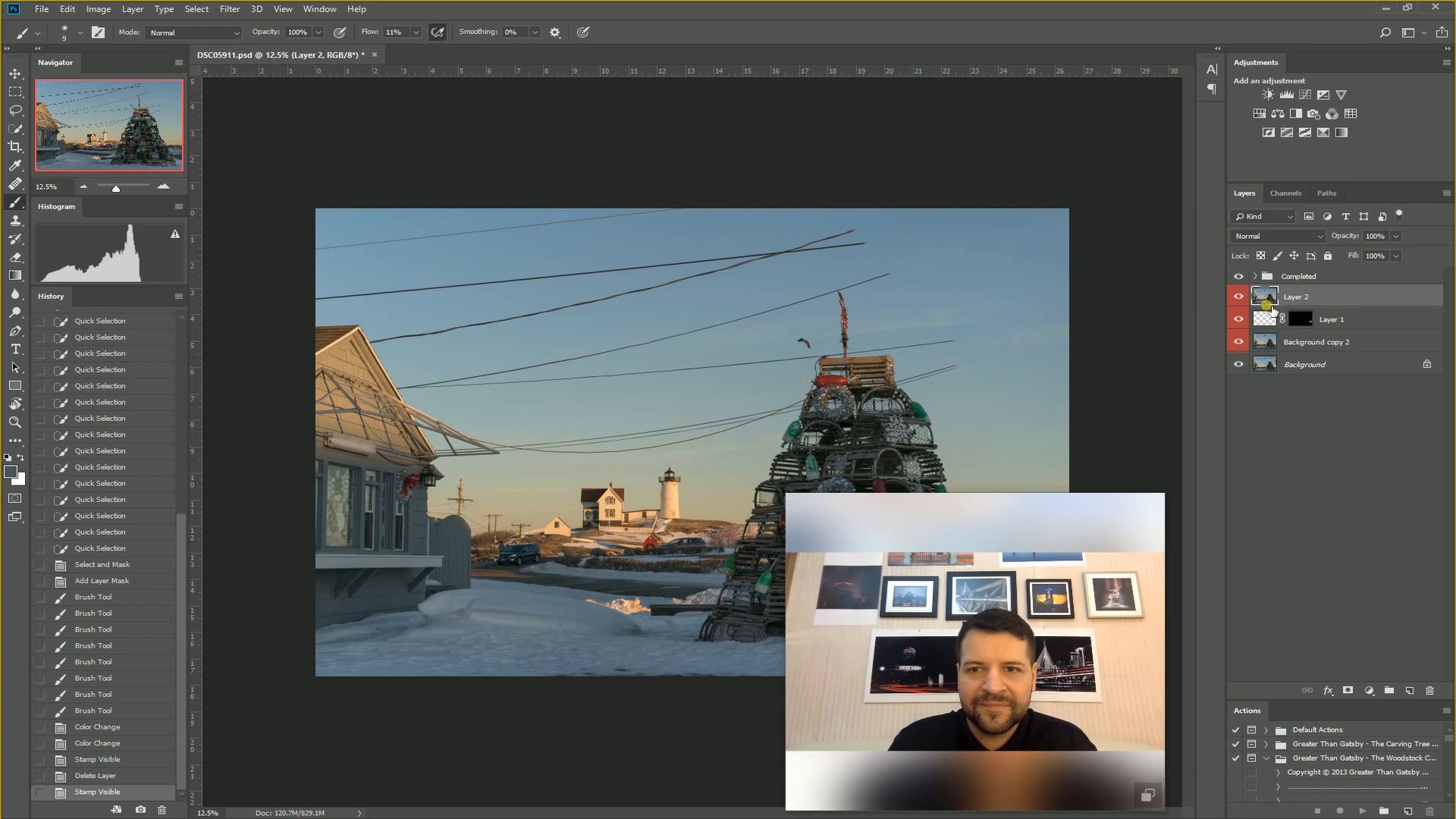
- Move the video call window off the trap tree, and compare Layer 2 with Layer 1 by toggling visibility, ending with only Layer 2 hidden
mouse_move(1077, 506)
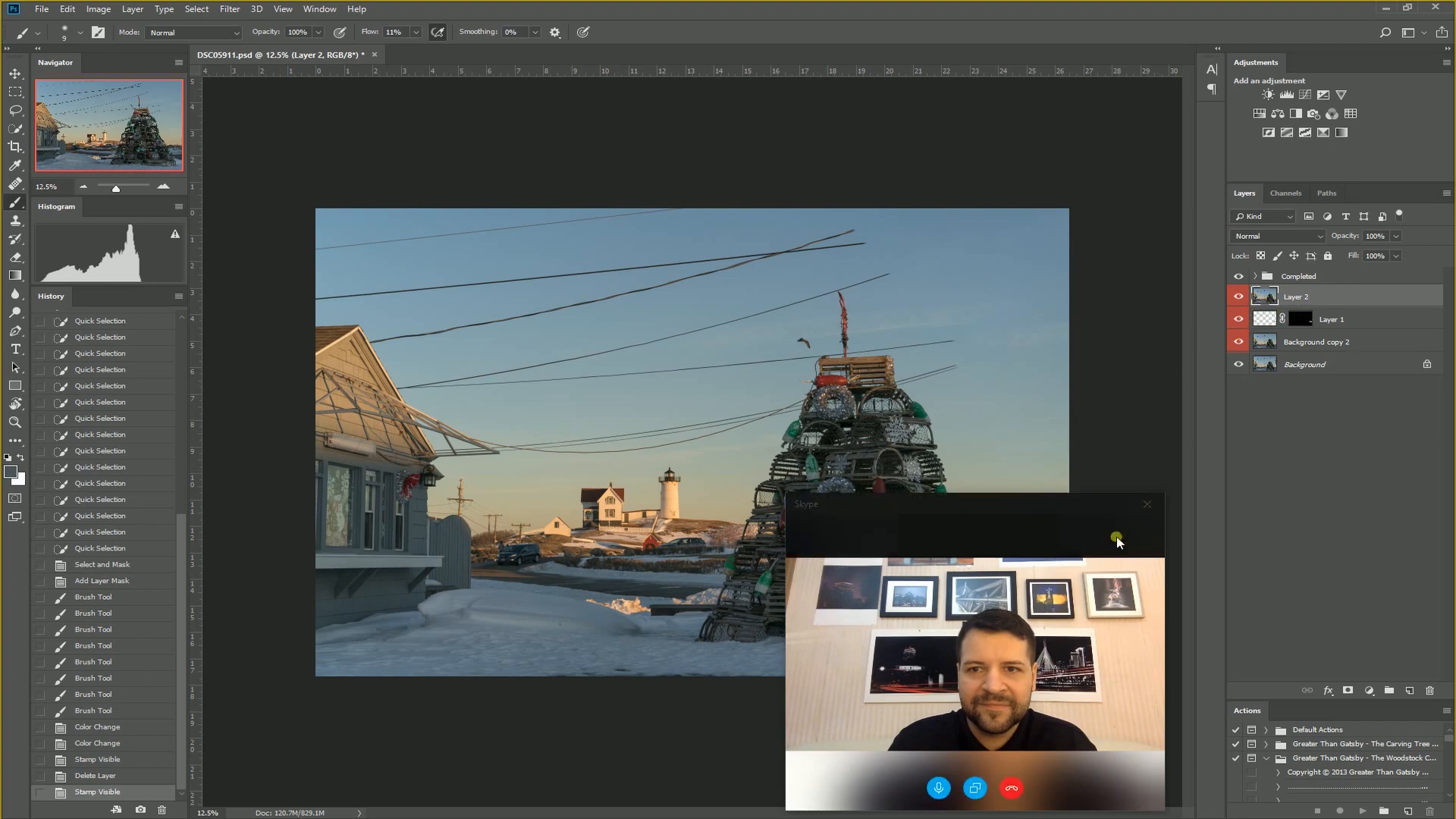
left_click_drag(1077, 506, 300, 520)
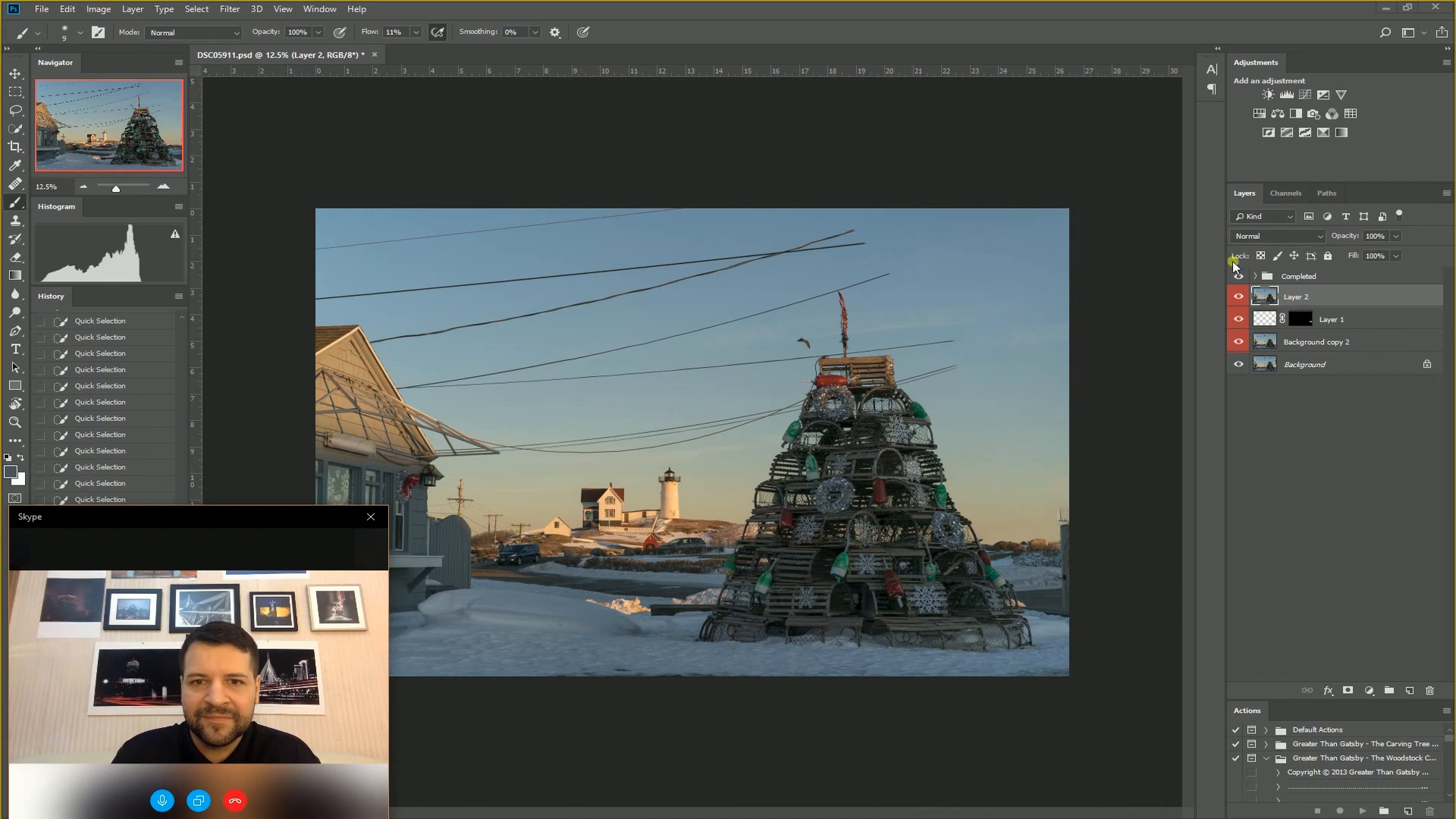
left_click(1239, 321)
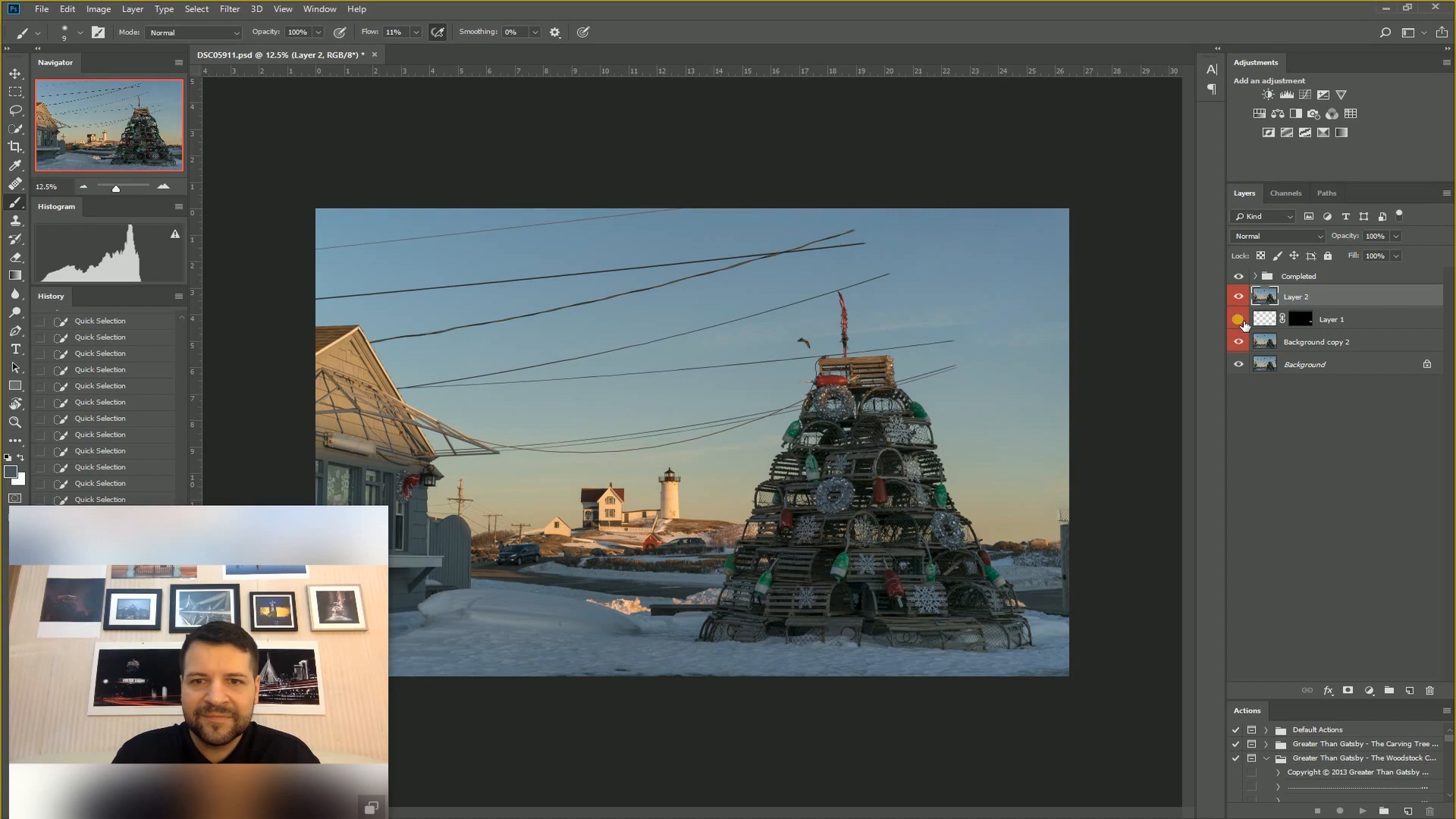
left_click(1263, 297)
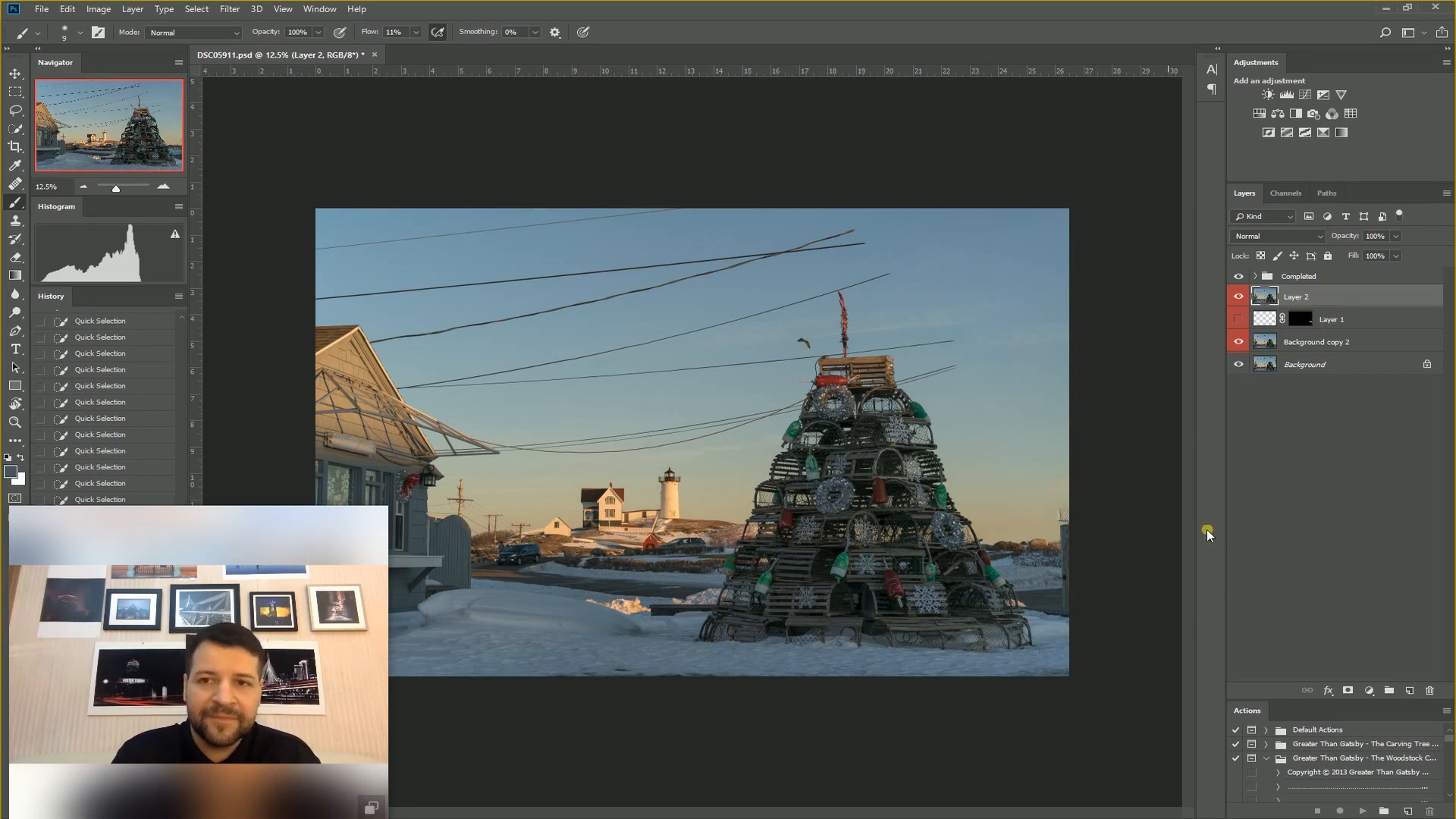
left_click(1238, 297)
left_click(1240, 319)
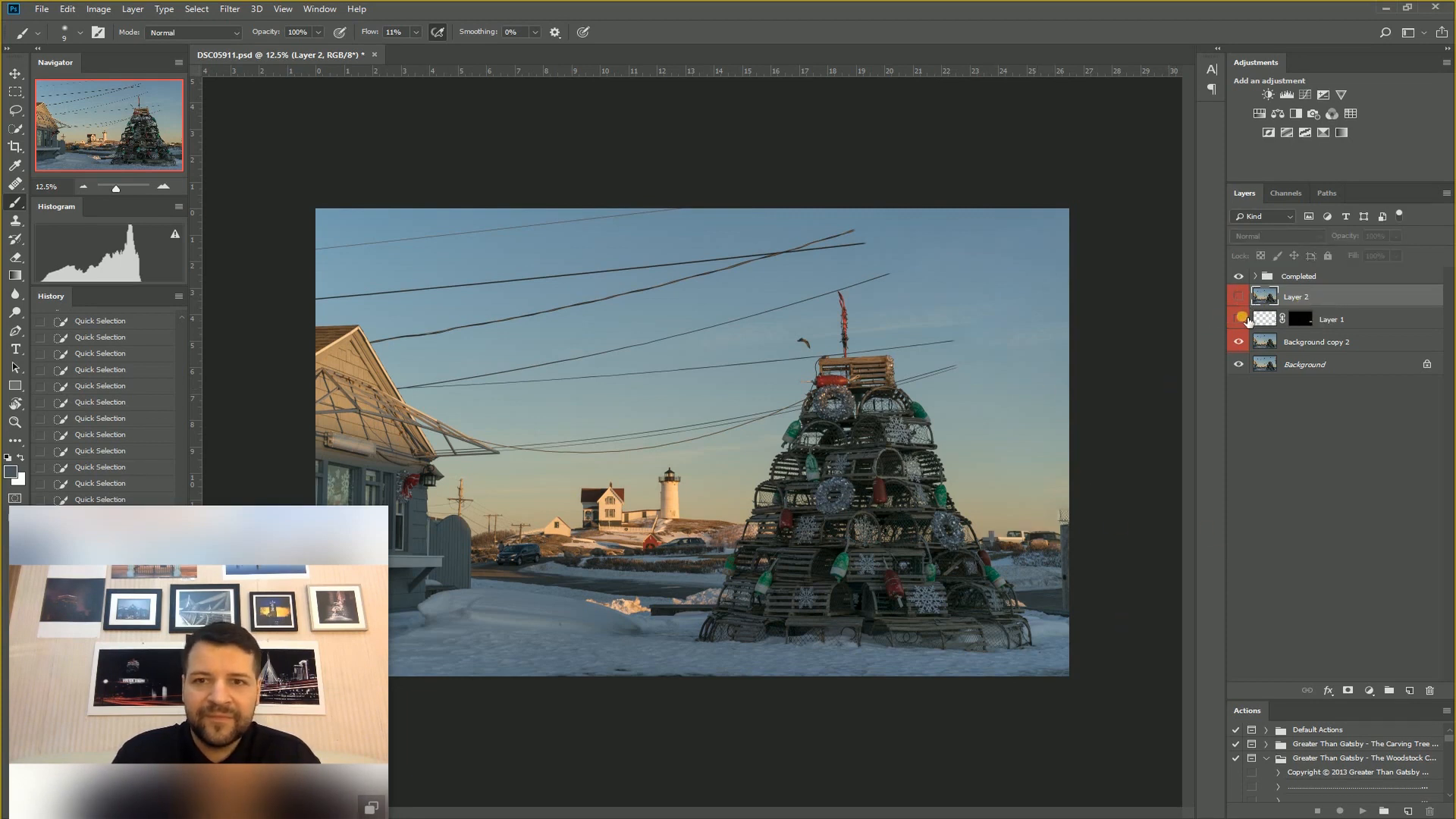
left_click(1238, 297)
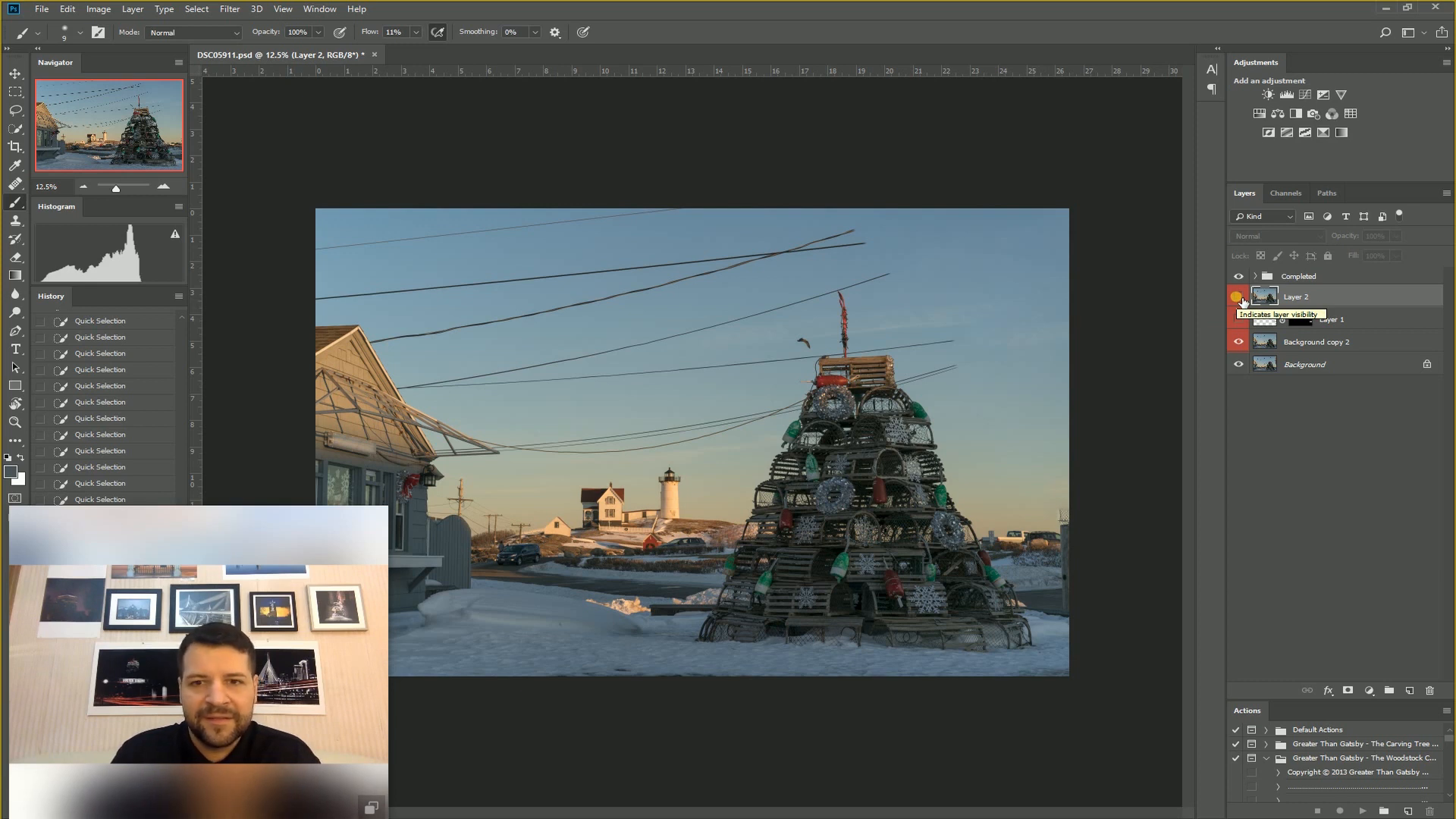
left_click(1241, 317)
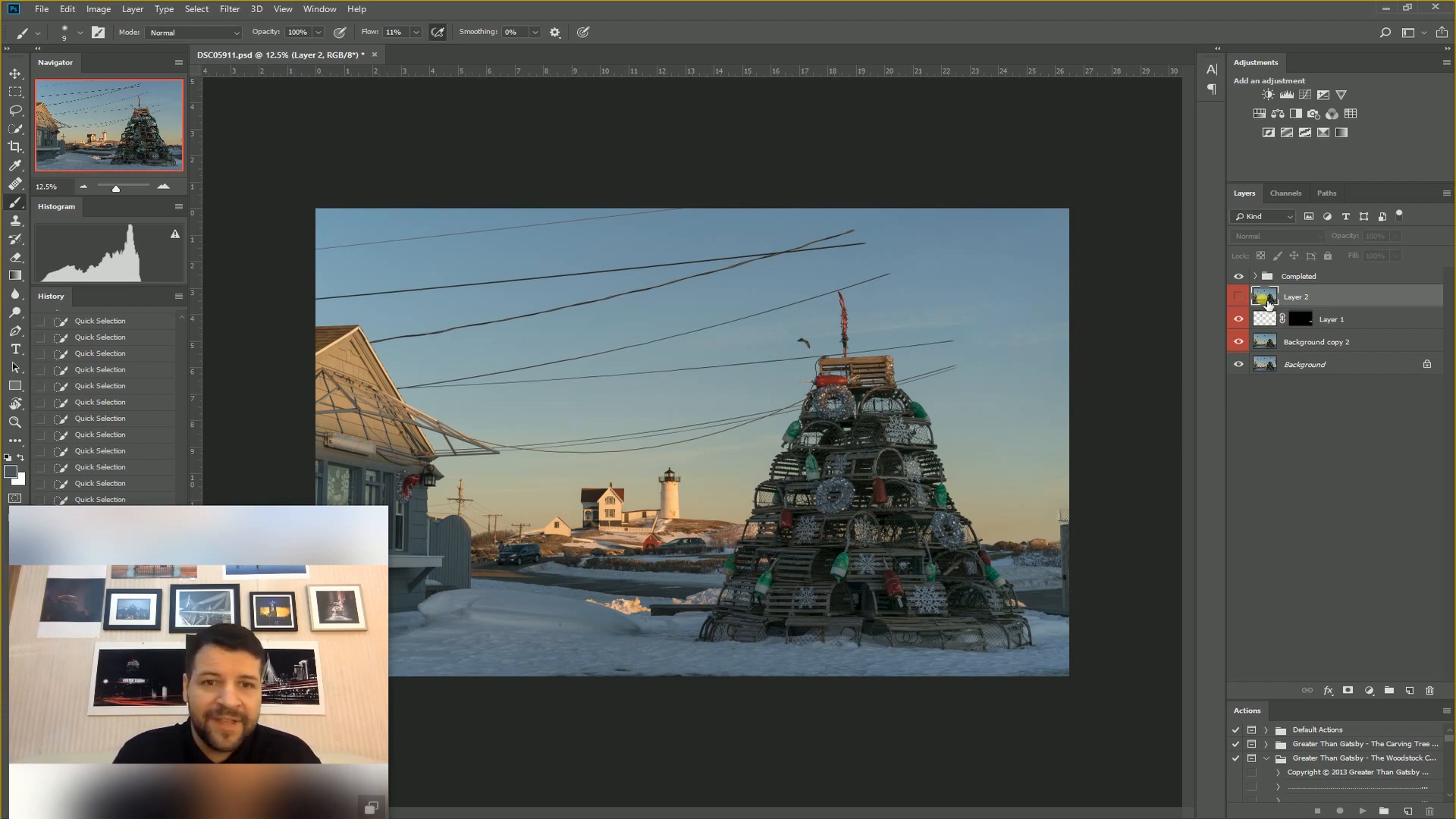
- Make Layer 2 visible
left_click(1239, 296)
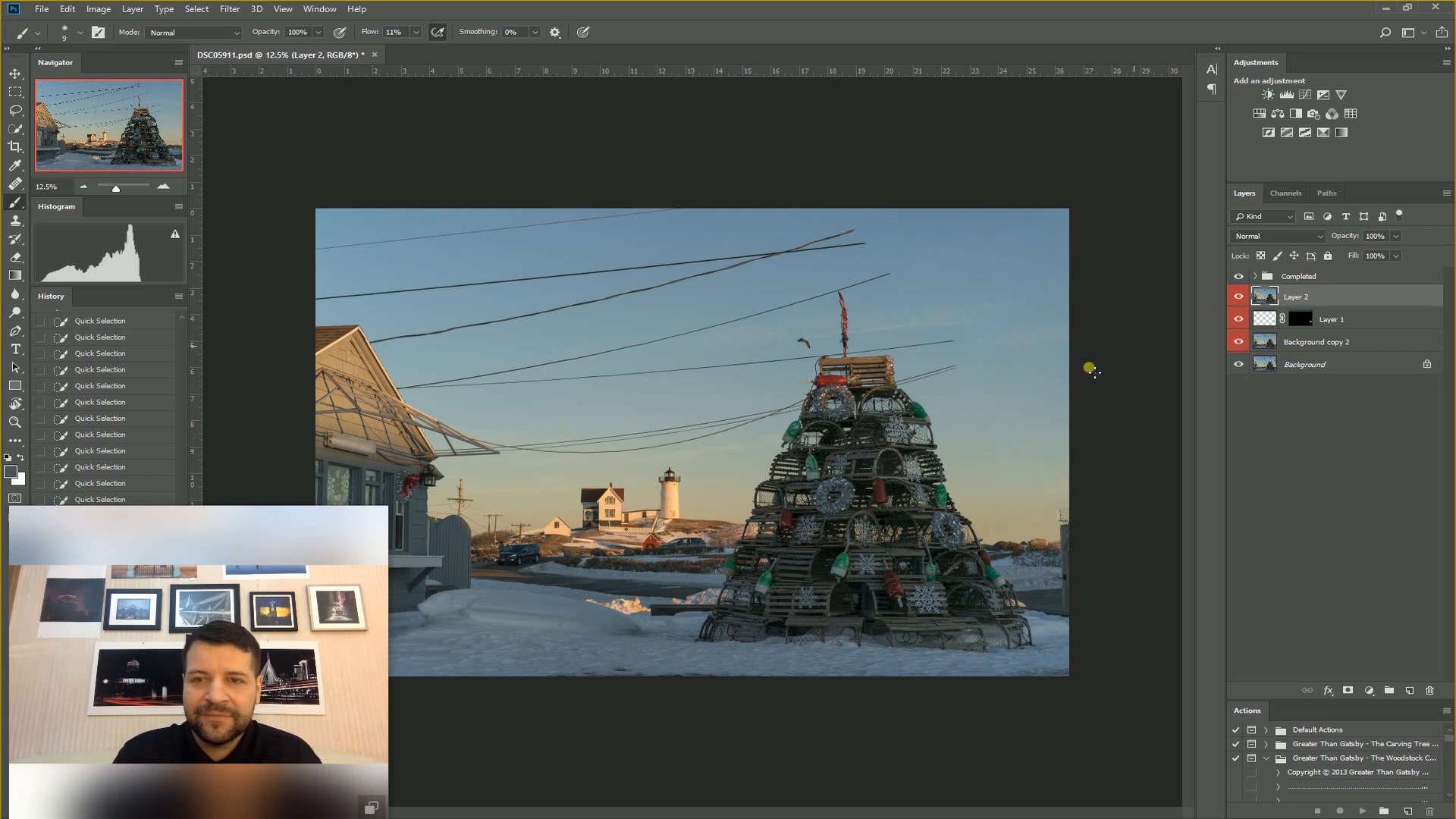
key("ctrl+BackSpace")
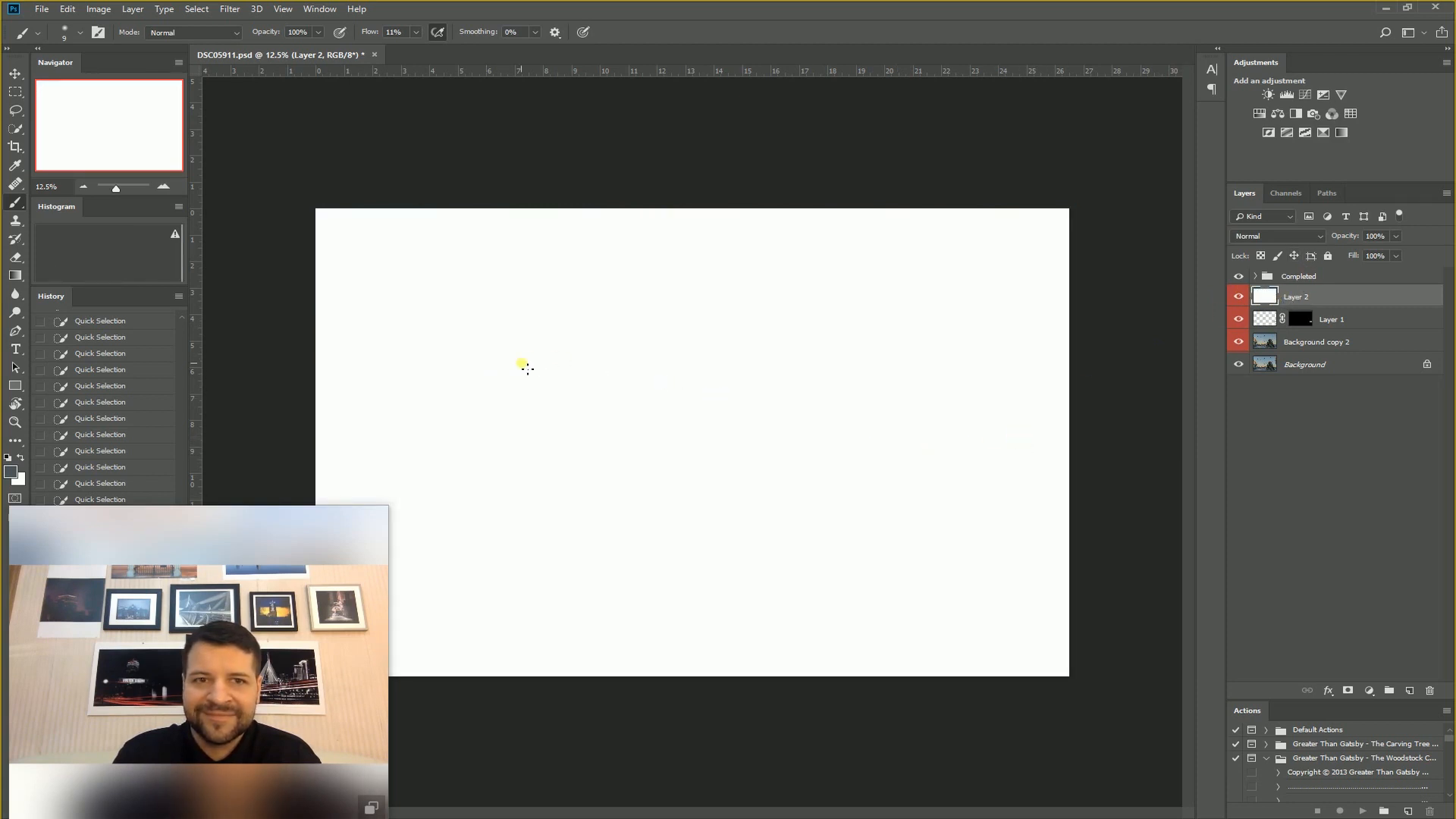
left_click_drag(220, 509, 374, 492)
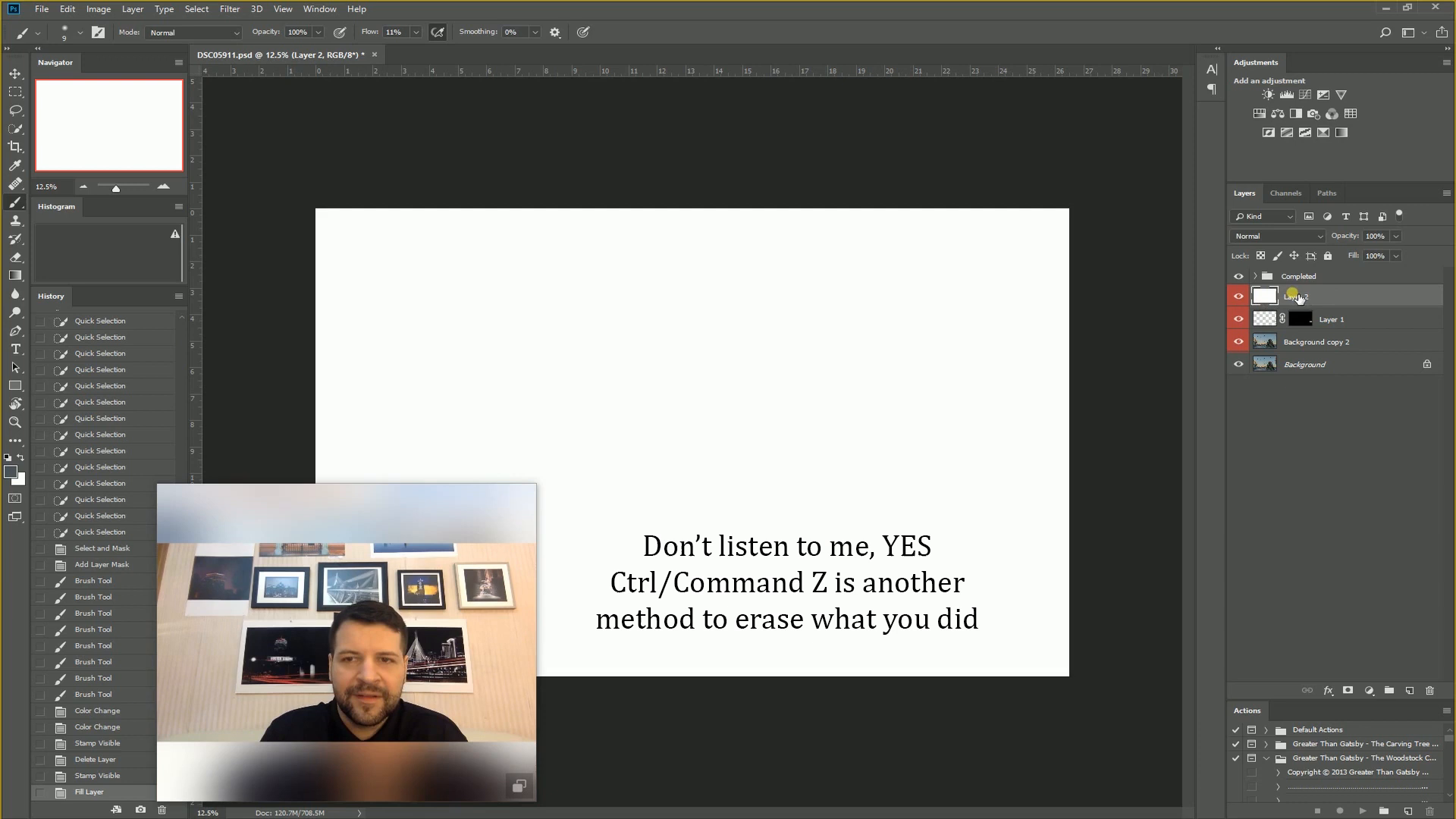
mouse_move(470, 582)
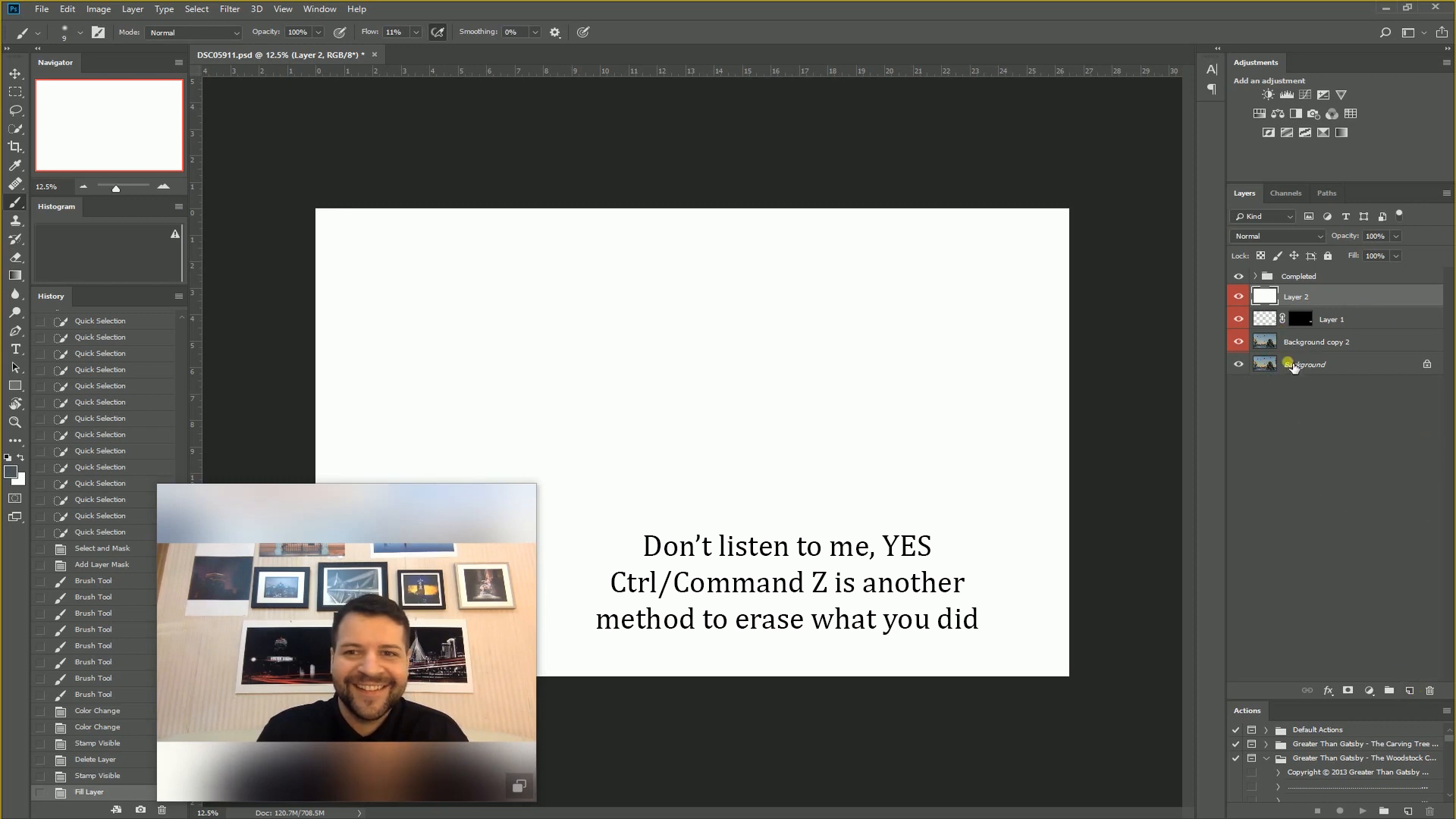
left_click(94, 777)
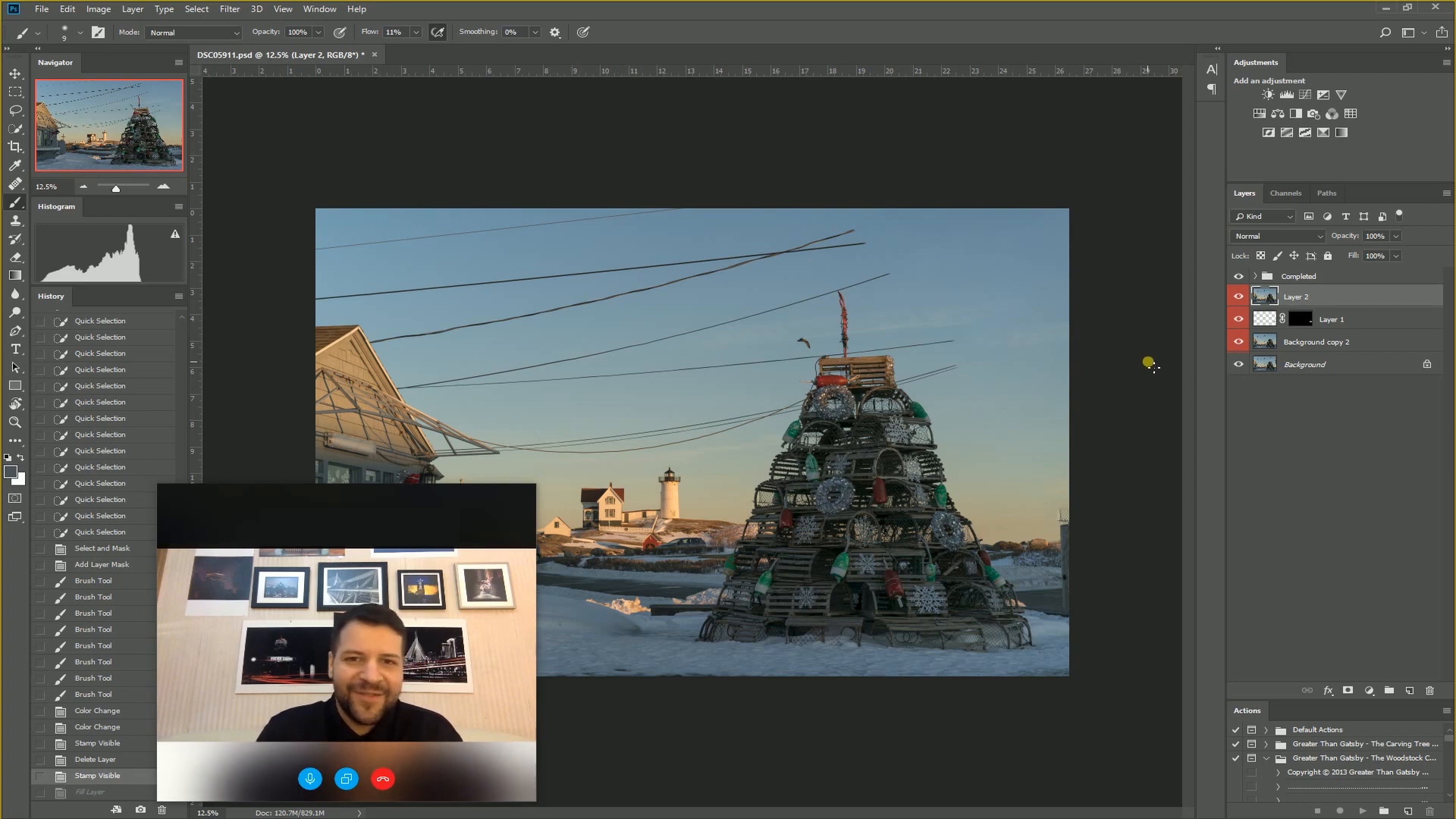
- Select the wooden pole and the wire mesh above it at the photo's right edge with the Polygonal Lasso
key("ctrl+plus")
left_click_drag(1132, 377, 661, 505)
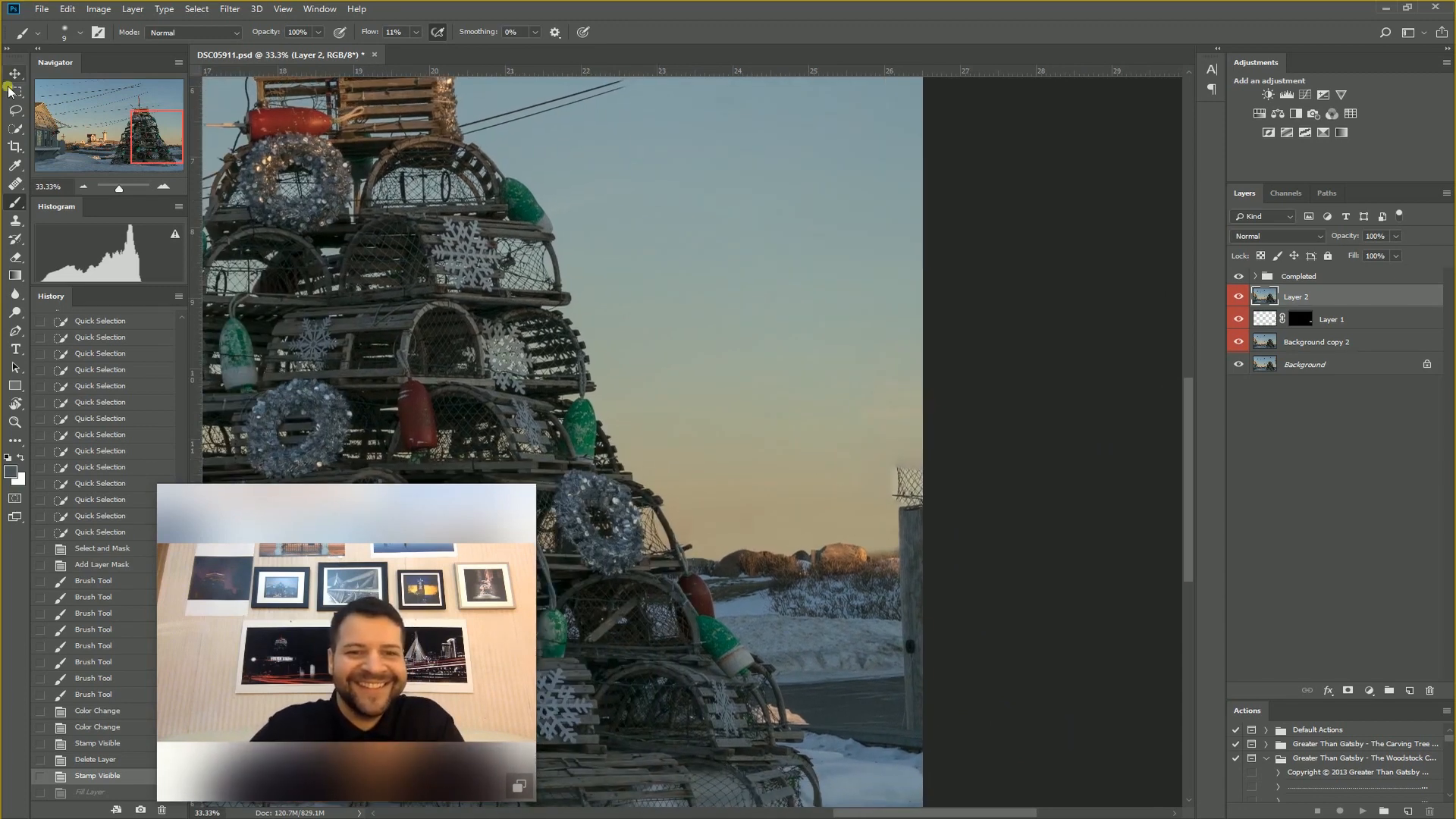
left_click(15, 109)
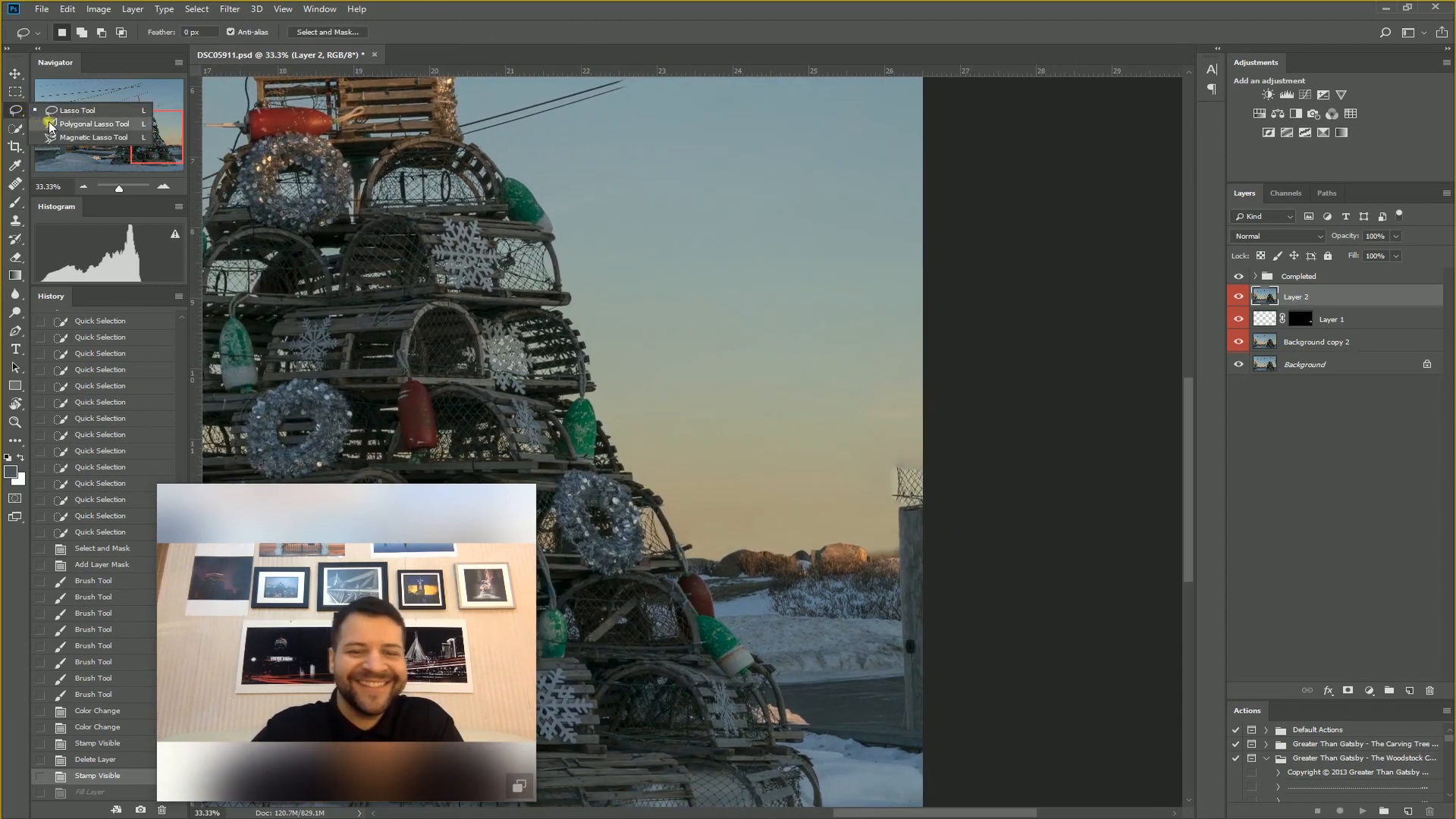
left_click(76, 124)
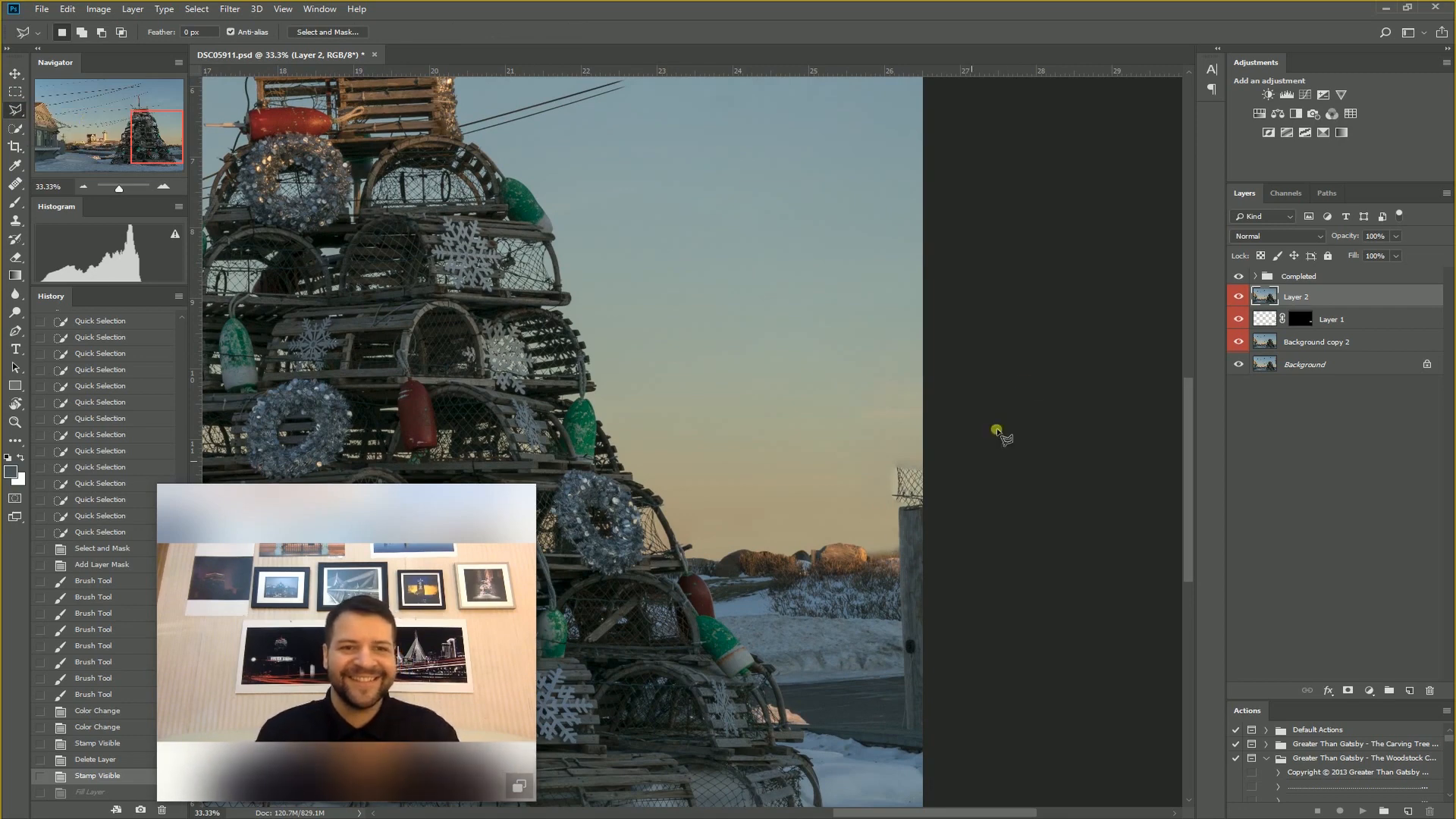
left_click(926, 440)
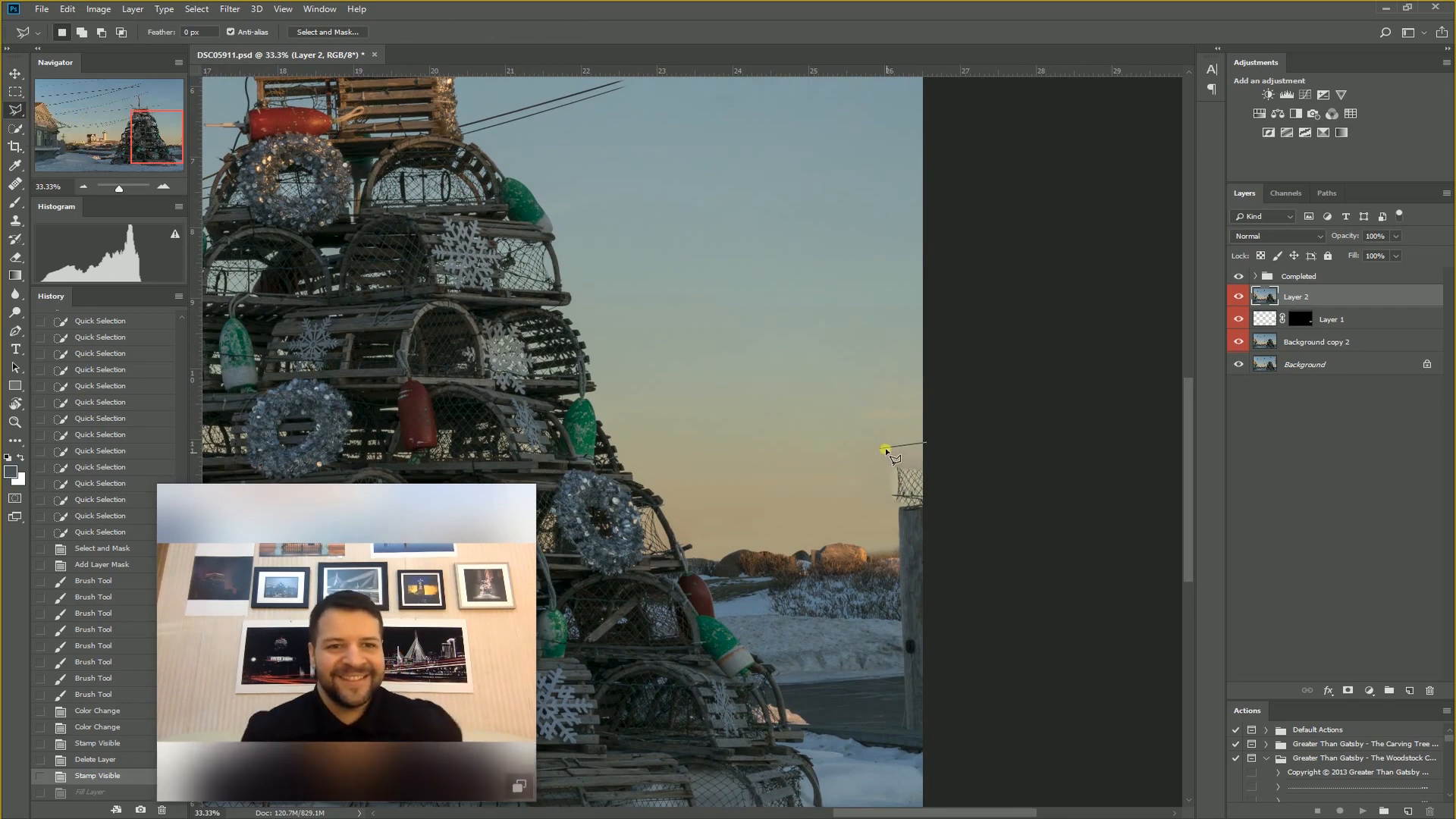
left_click(886, 451)
left_click(896, 567)
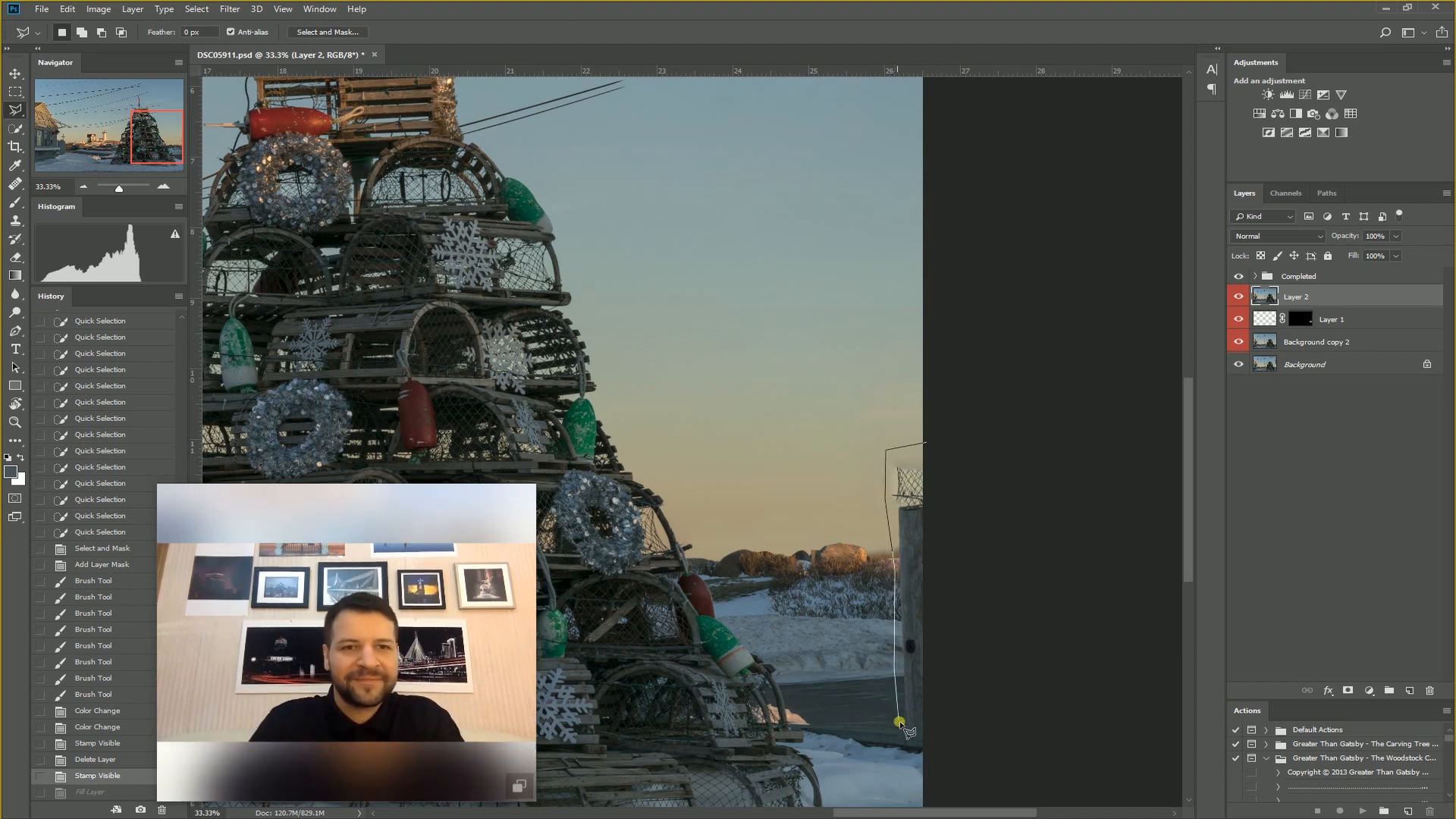
left_click(898, 733)
left_click(926, 734)
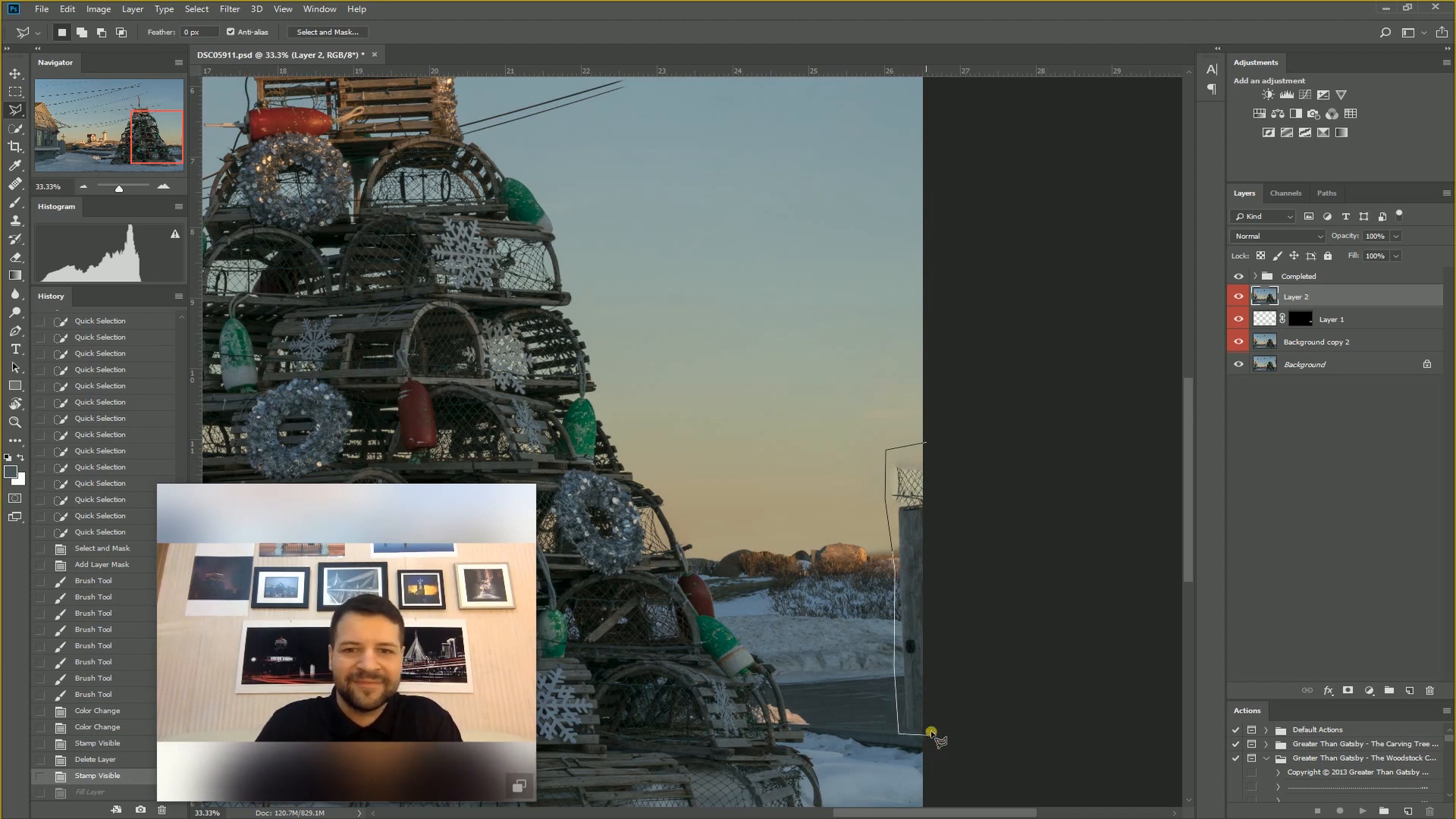
left_click(928, 444)
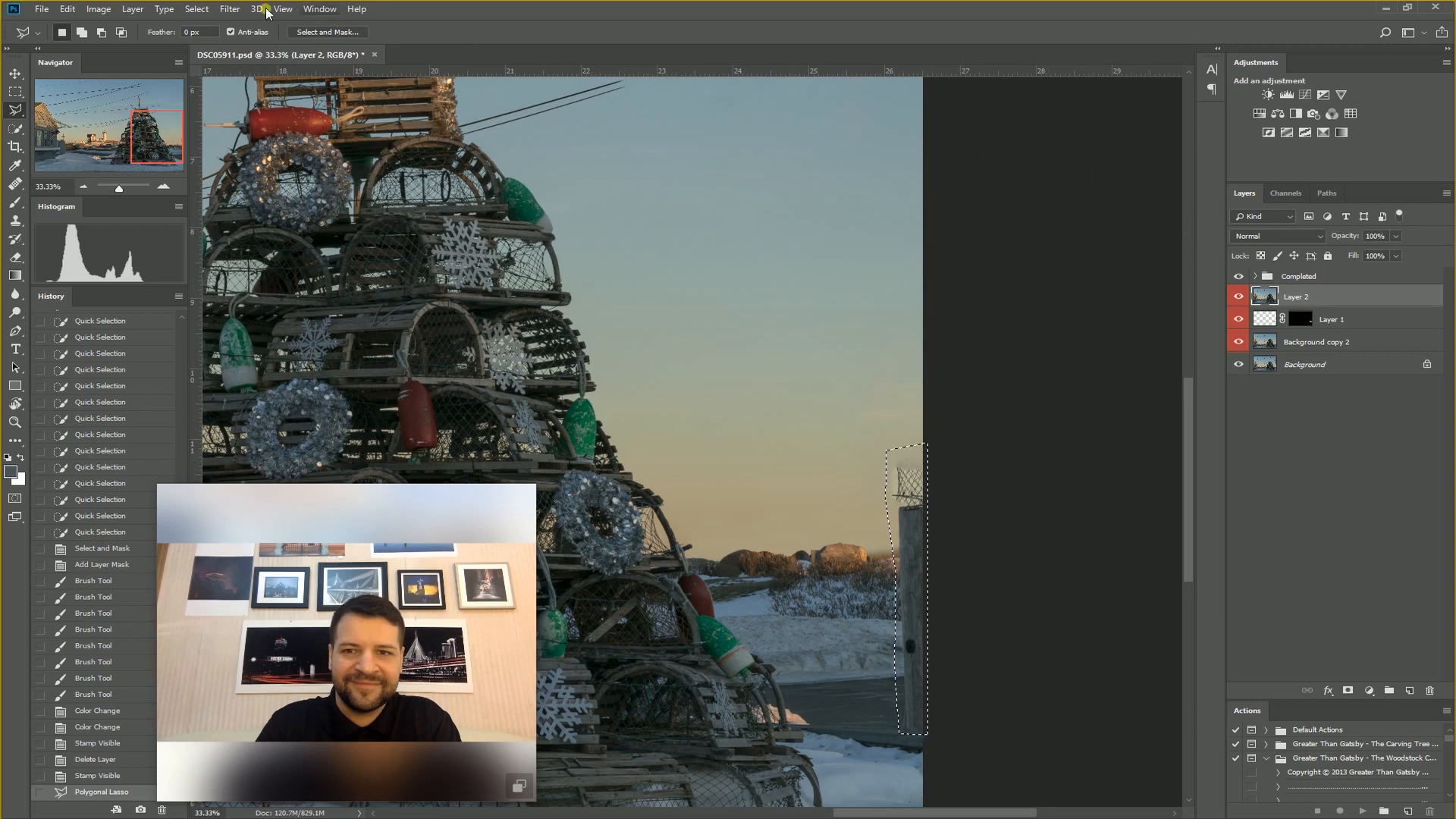
- Remove the selected pole with a Content-Aware fill at 100% opacity, Normal mode and Color Adaptation, and clear the selection
left_click(71, 10)
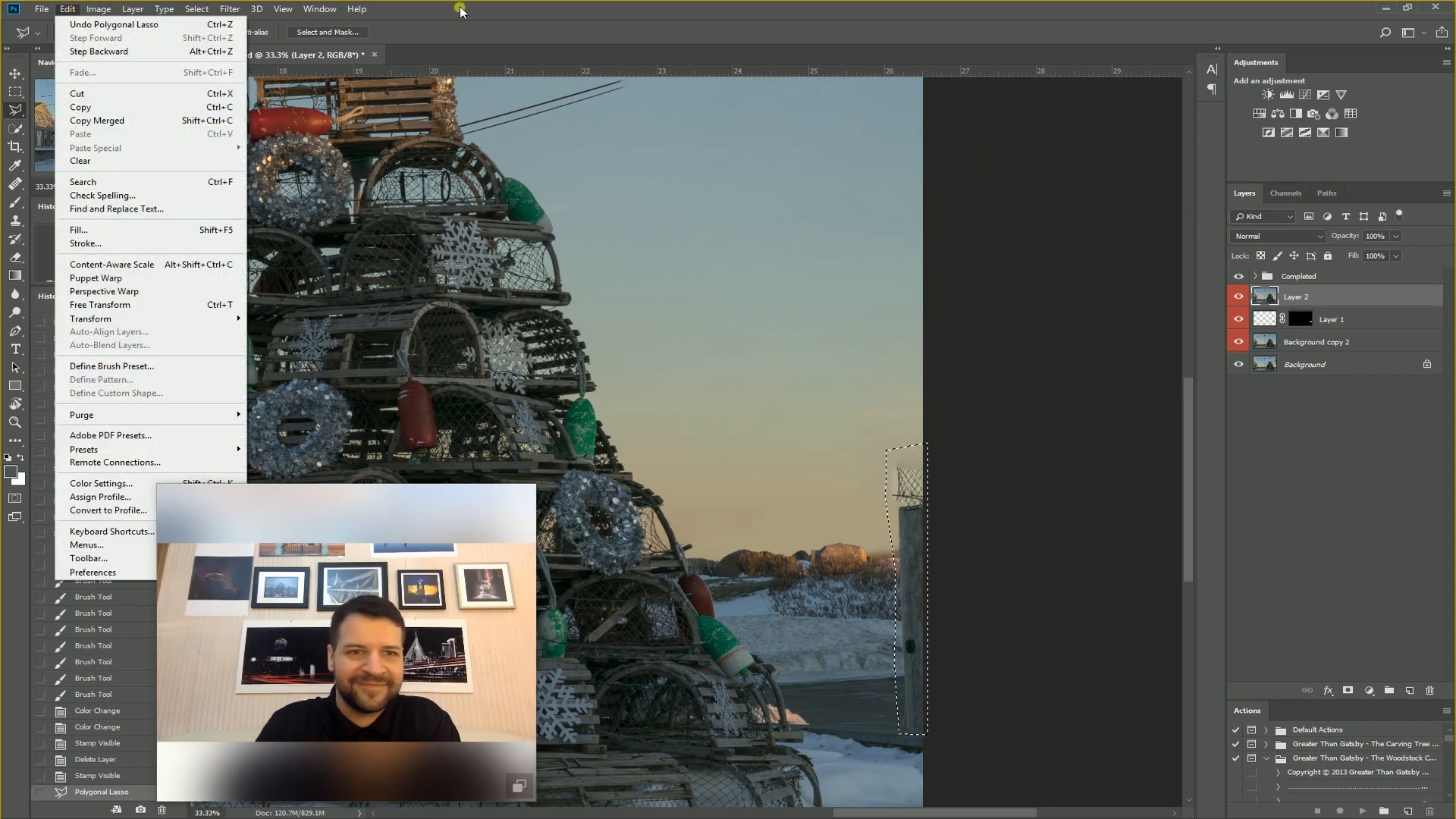
left_click(527, 15)
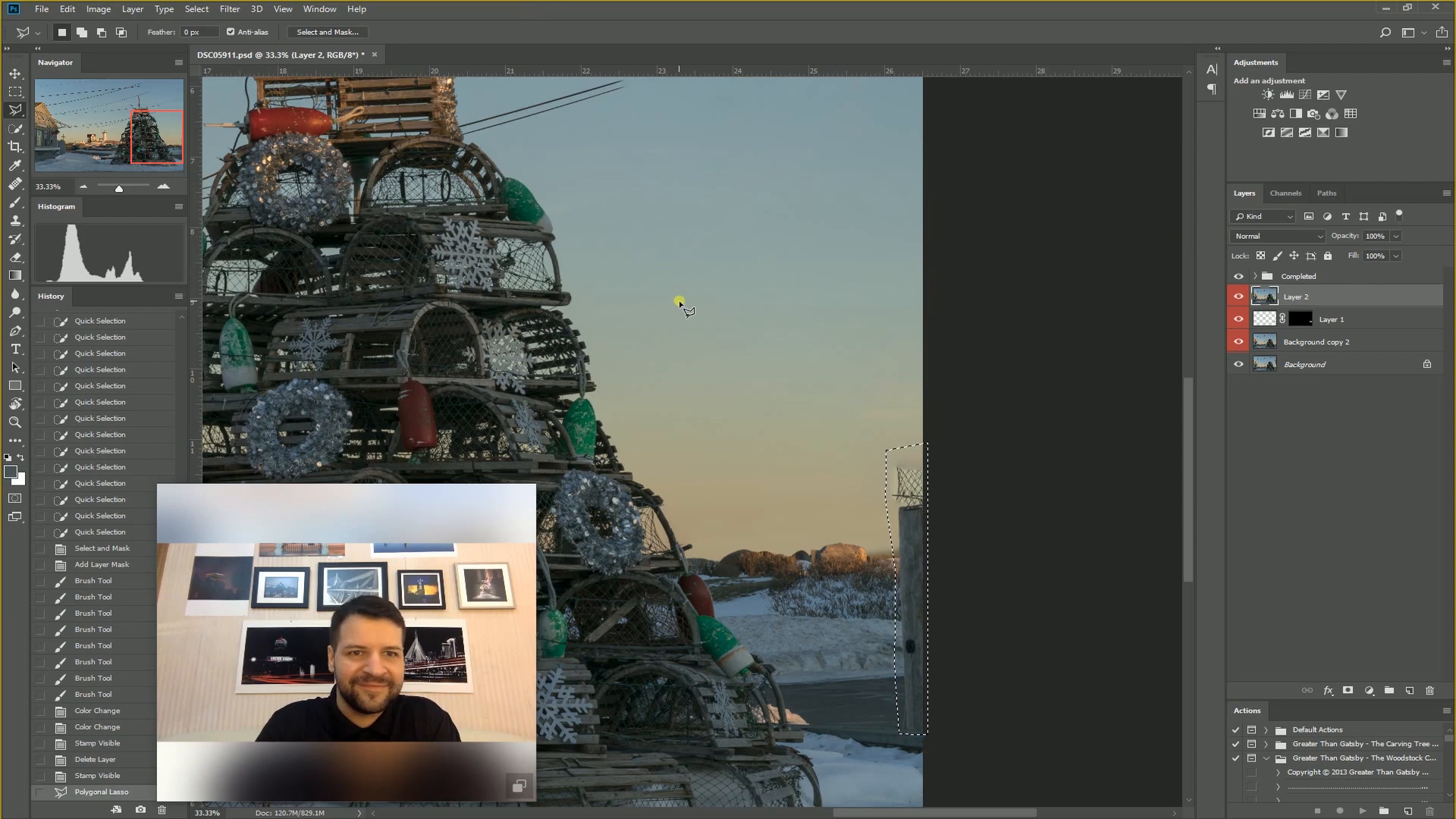
key("shift+BackSpace")
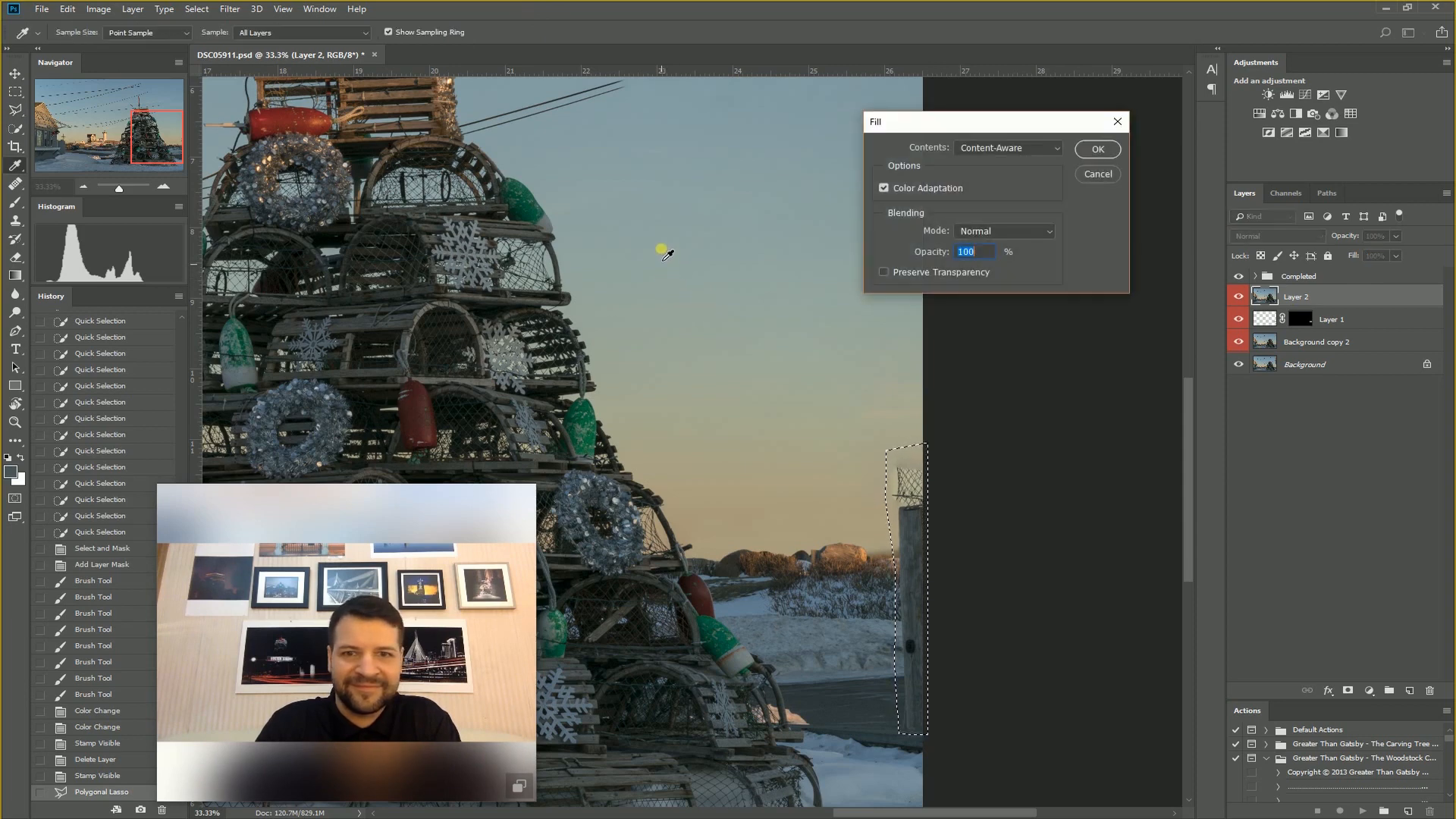
left_click(1099, 150)
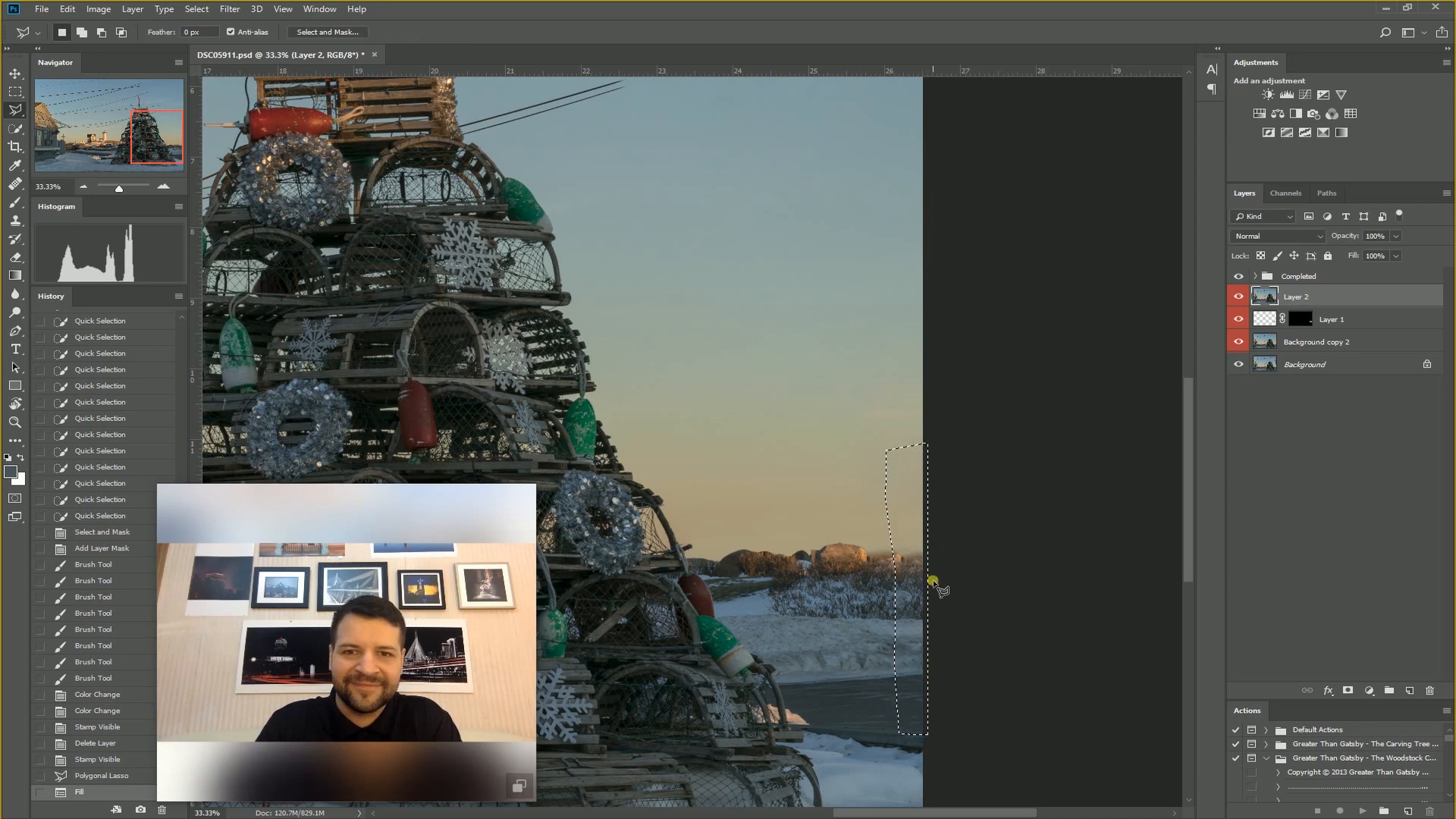
key("ctrl+d")
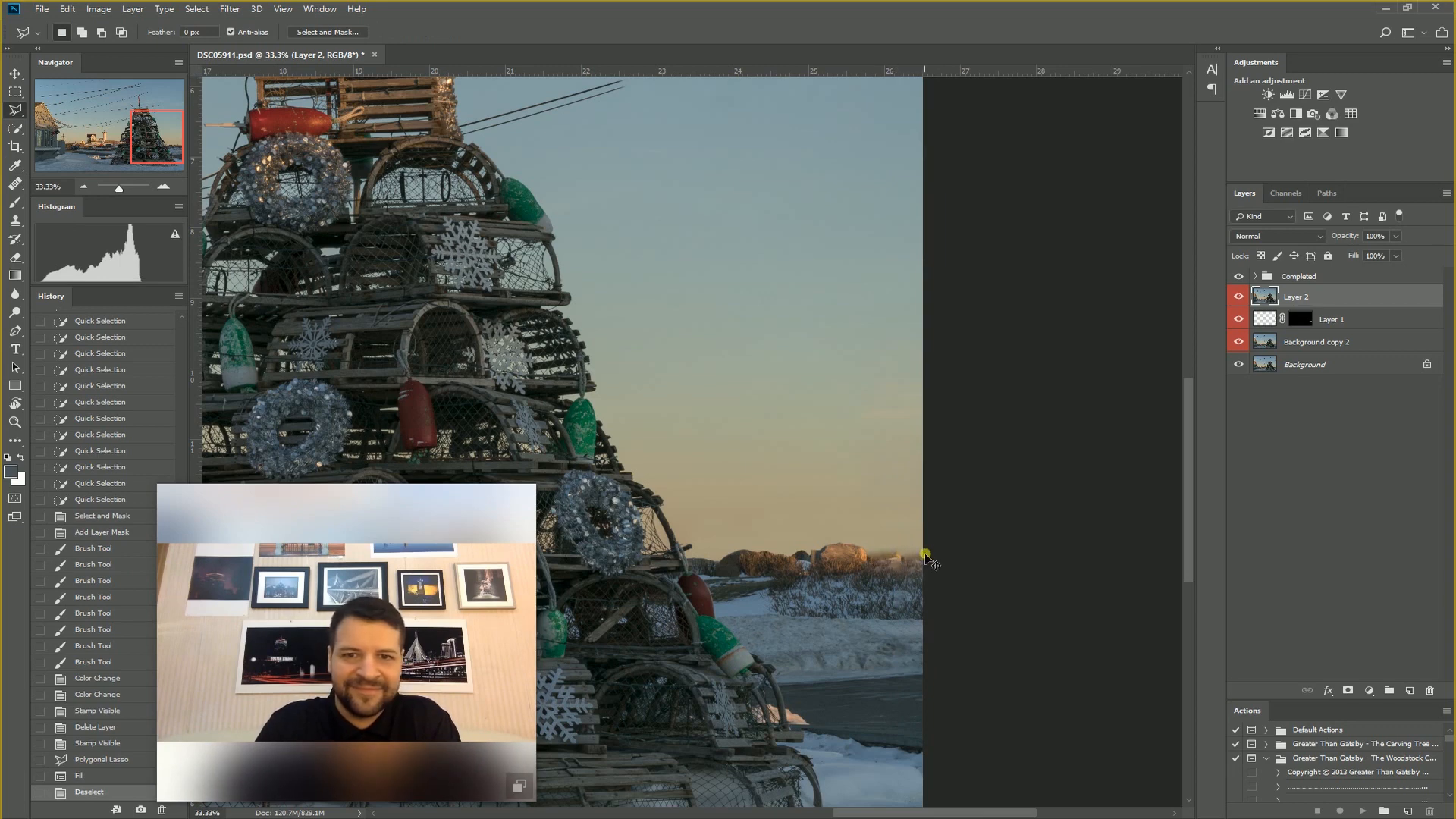
- Expand the Completed group, hide Layer 2, Layer 1 and Background copy 2, and show Background copy, cars, residual cars, and lines and pole
key("ctrl+plus")
key("ctrl+minus")
key("ctrl+minus")
key("ctrl+minus")
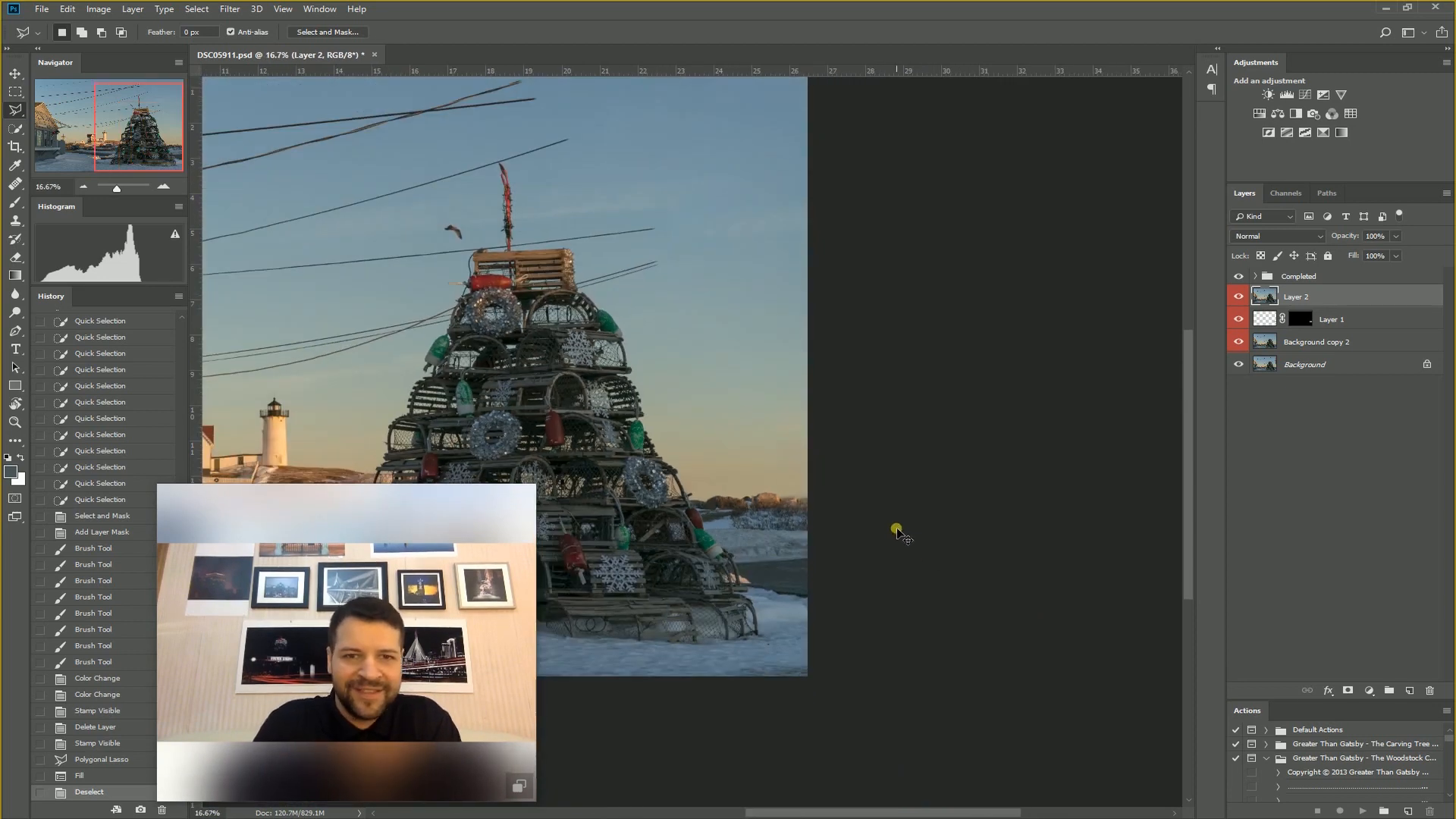
key("ctrl+minus")
key("ctrl+minus")
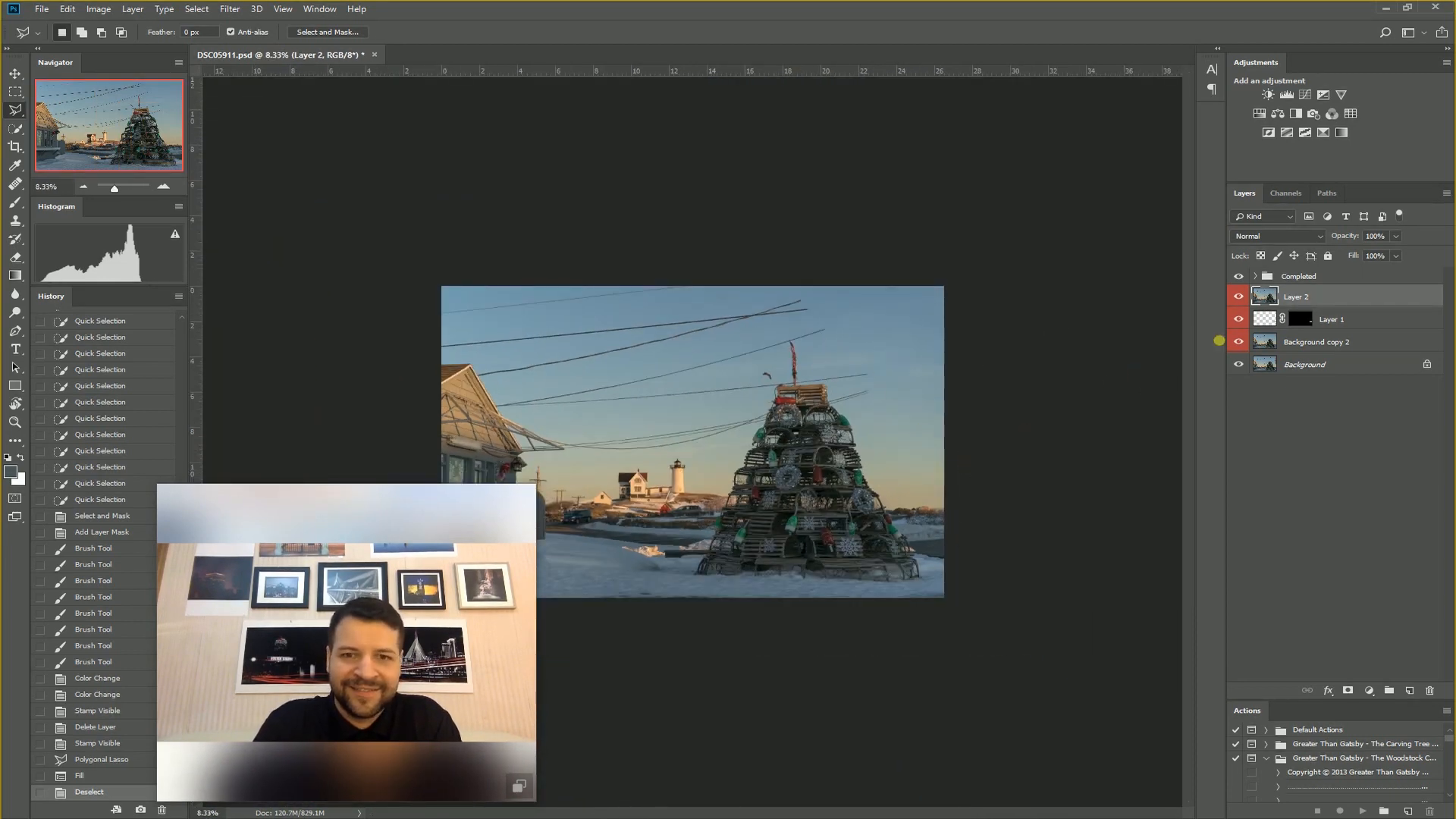
left_click(1255, 276)
left_click_drag(1239, 522, 1241, 568)
left_click_drag(1239, 500, 1246, 439)
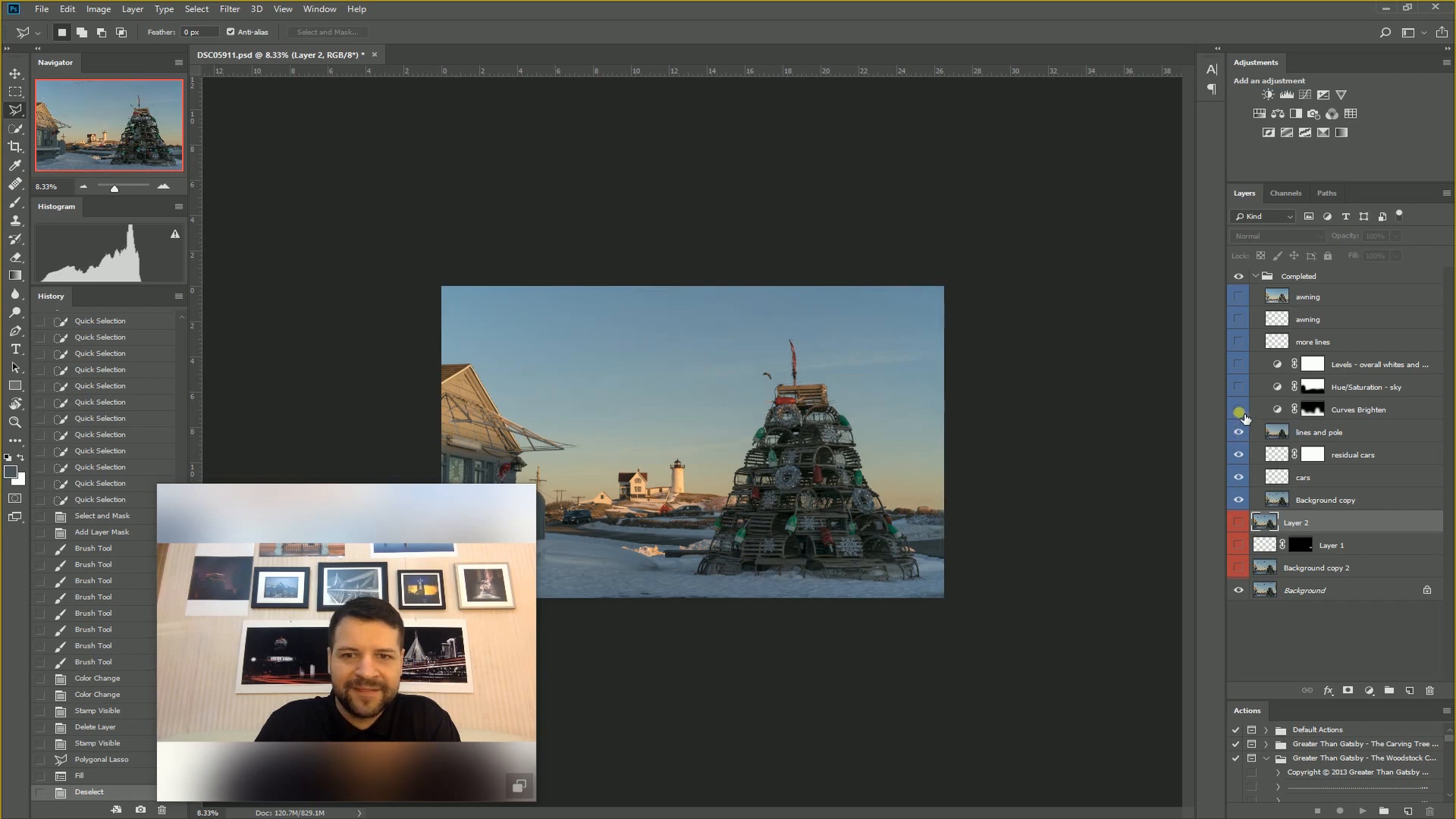
left_click_drag(357, 494, 297, 492)
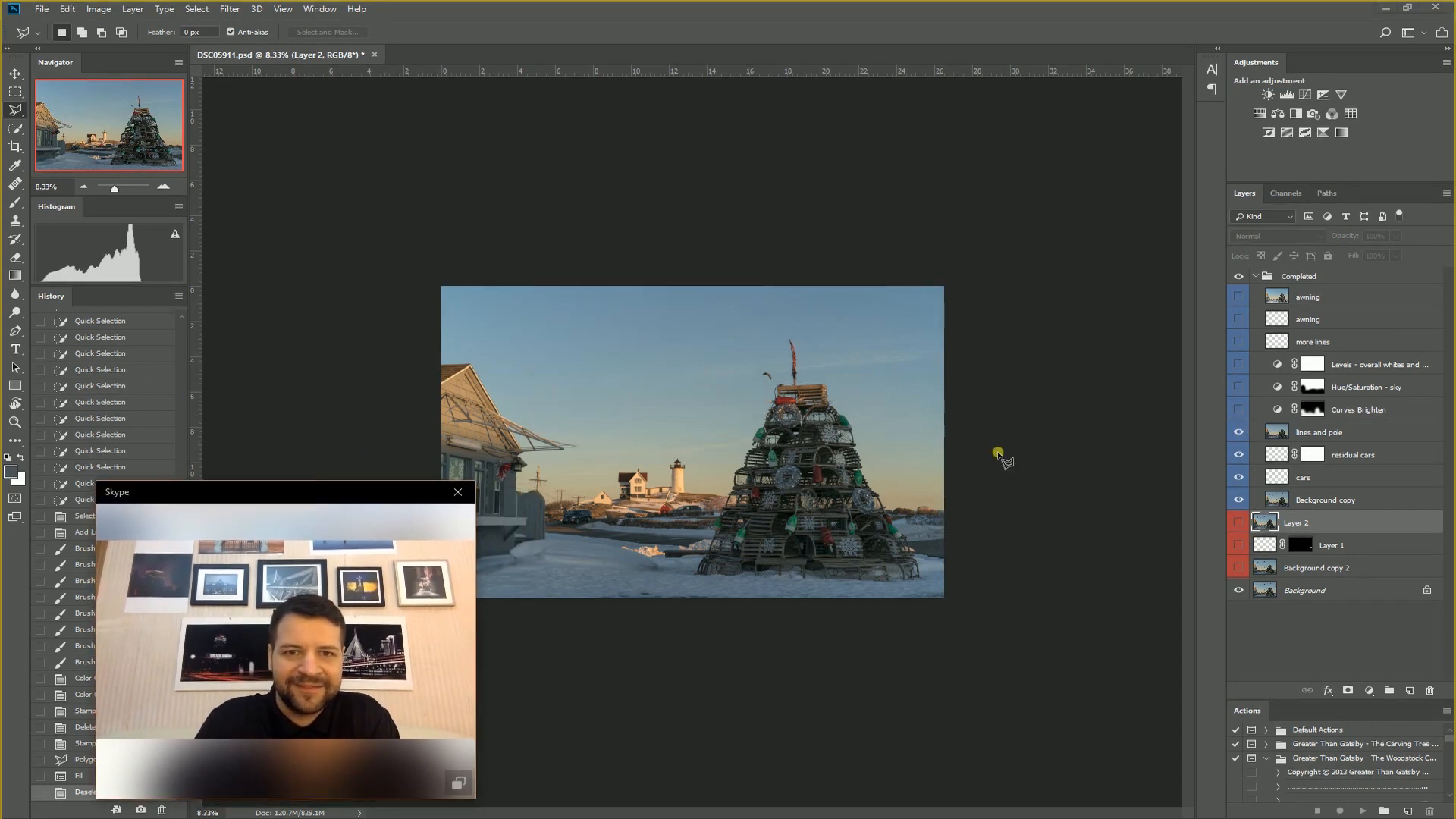
- Examine the Curves Brighten layer's effect on the photo and its curve settings, leaving the layer hidden
left_click(1239, 409)
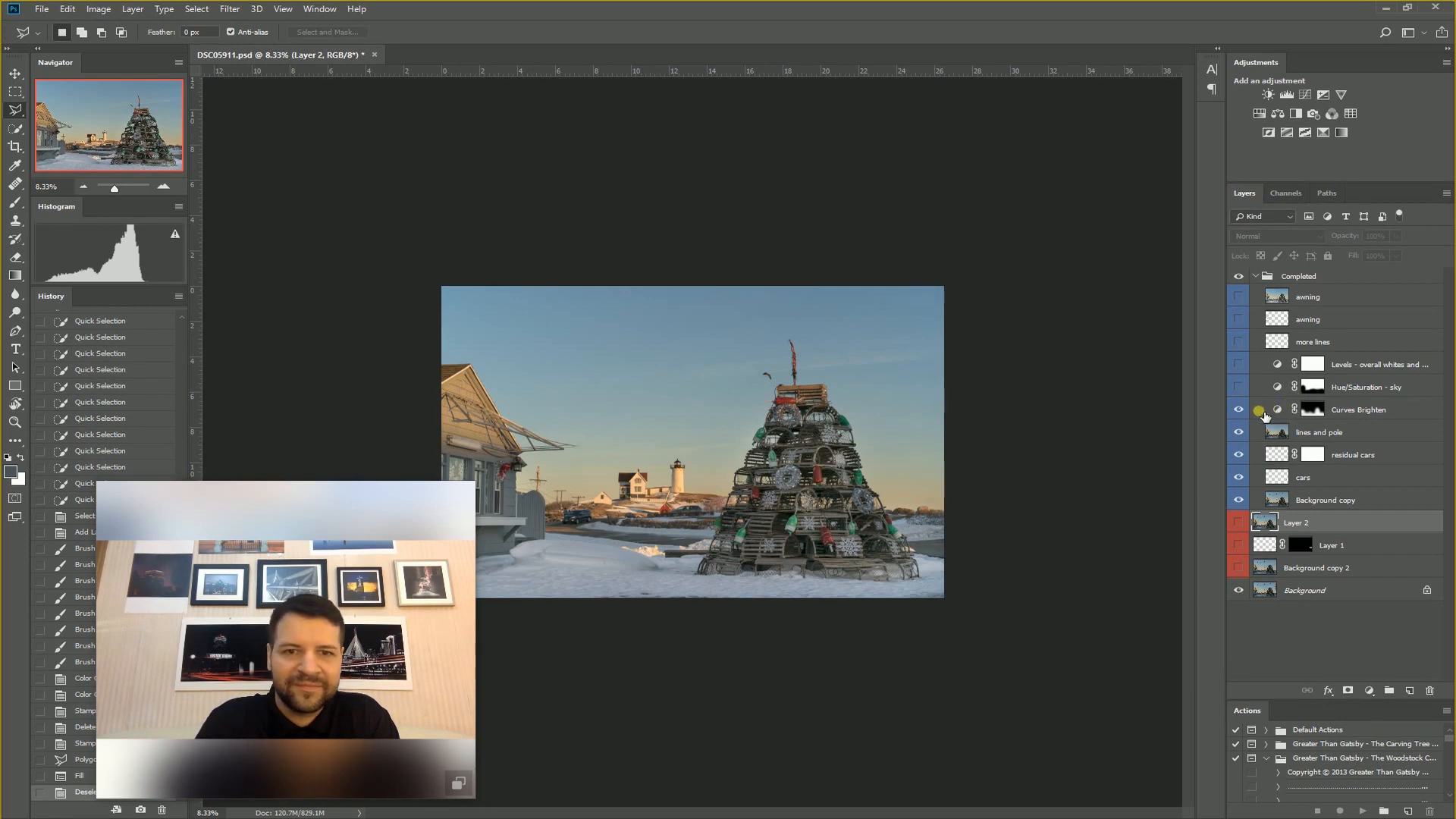
left_click(1353, 410)
left_click(1395, 410)
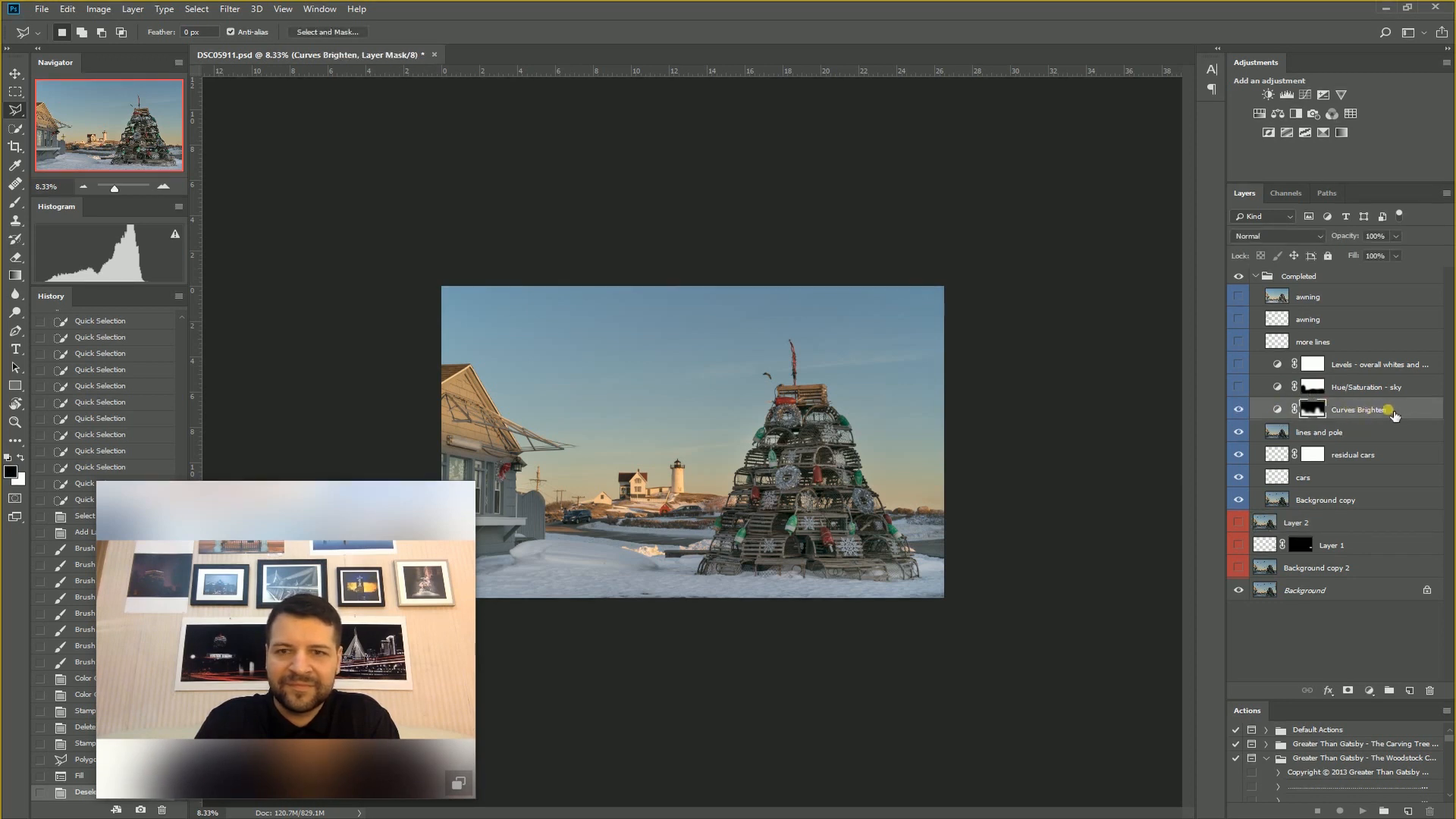
double_click(1279, 409)
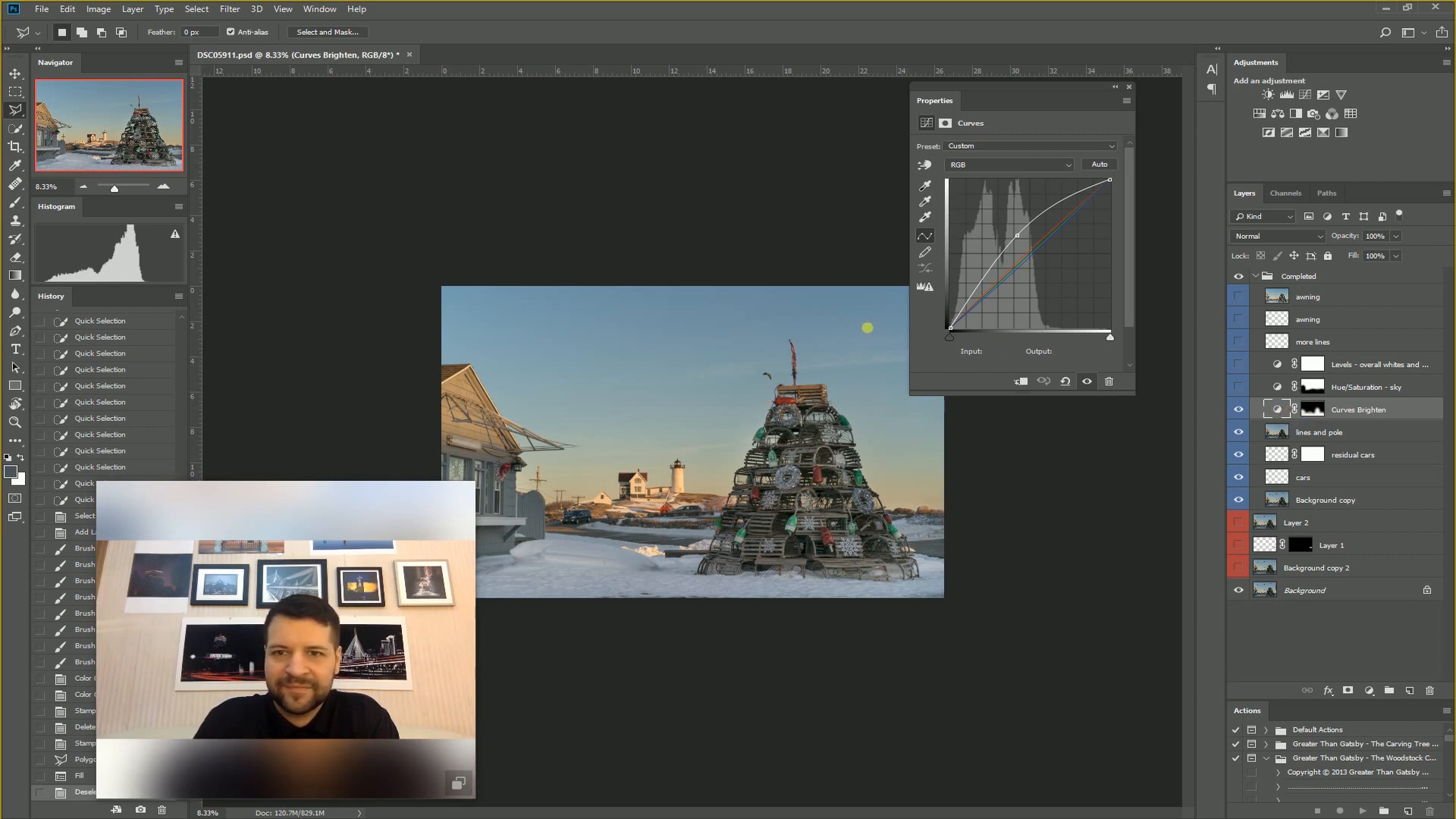
left_click_drag(306, 489, 236, 475)
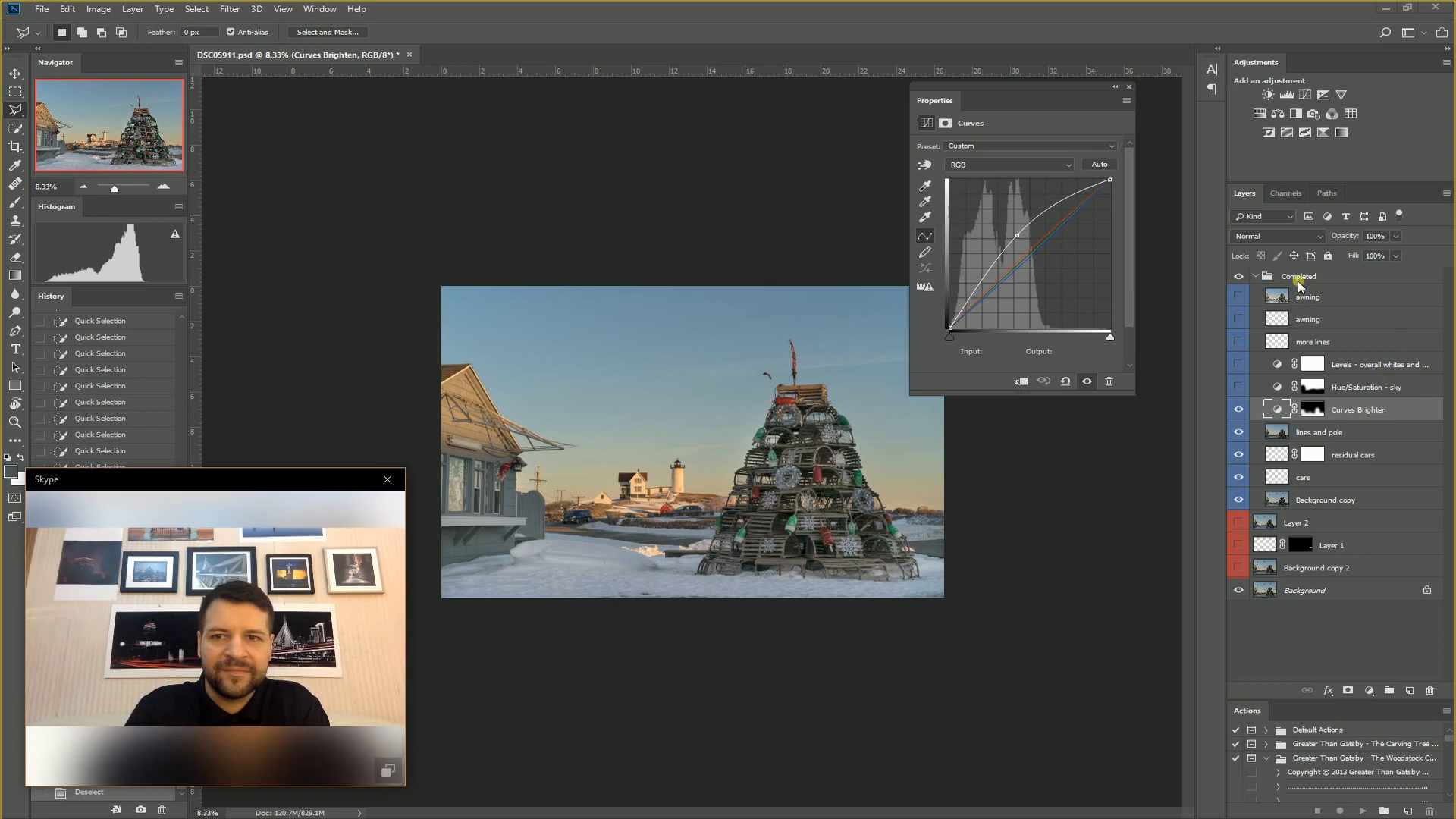
left_click(1238, 409)
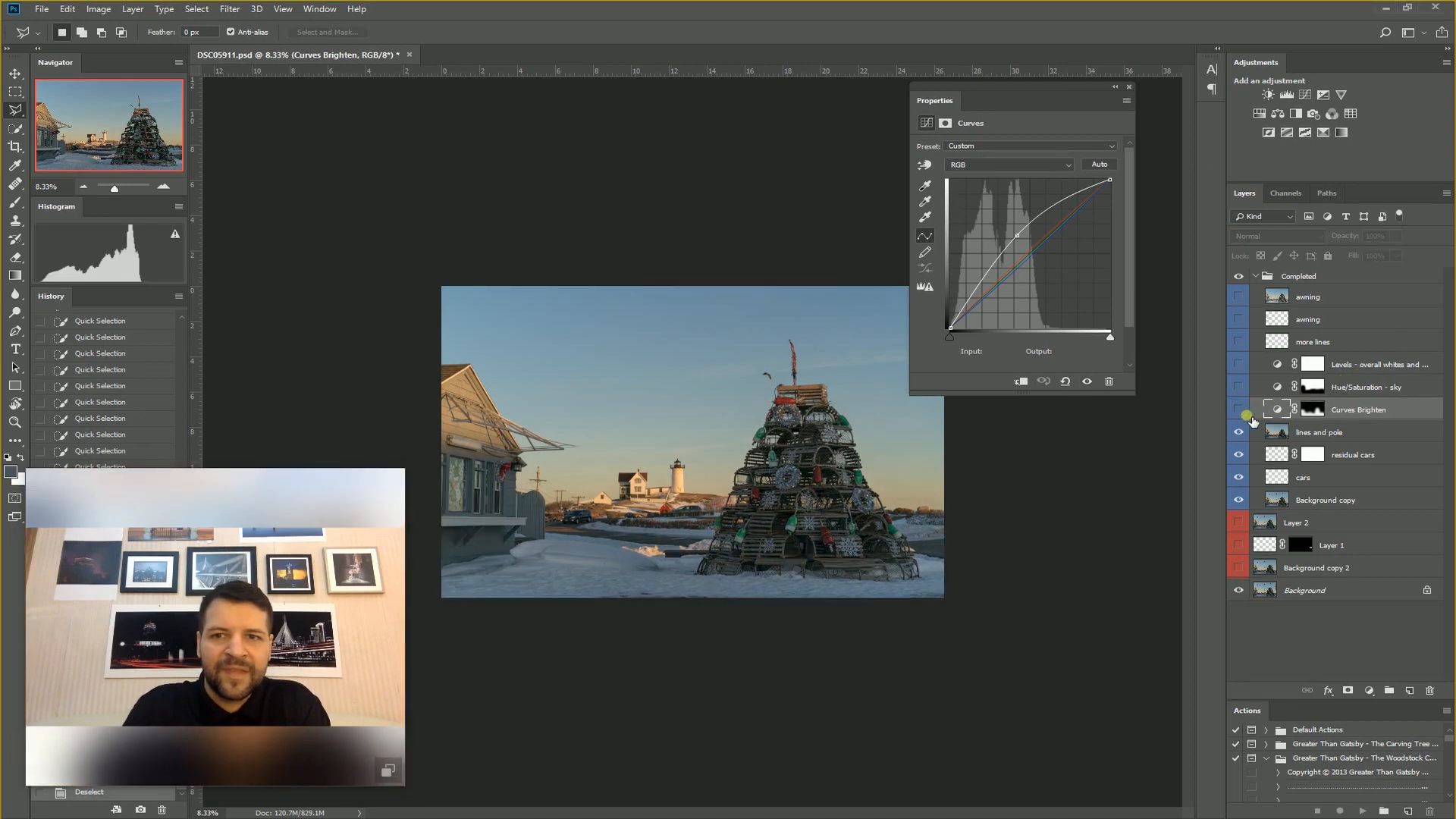
- Add a new Curves adjustment layer above Curves Brighten and delete it
left_click(1368, 691)
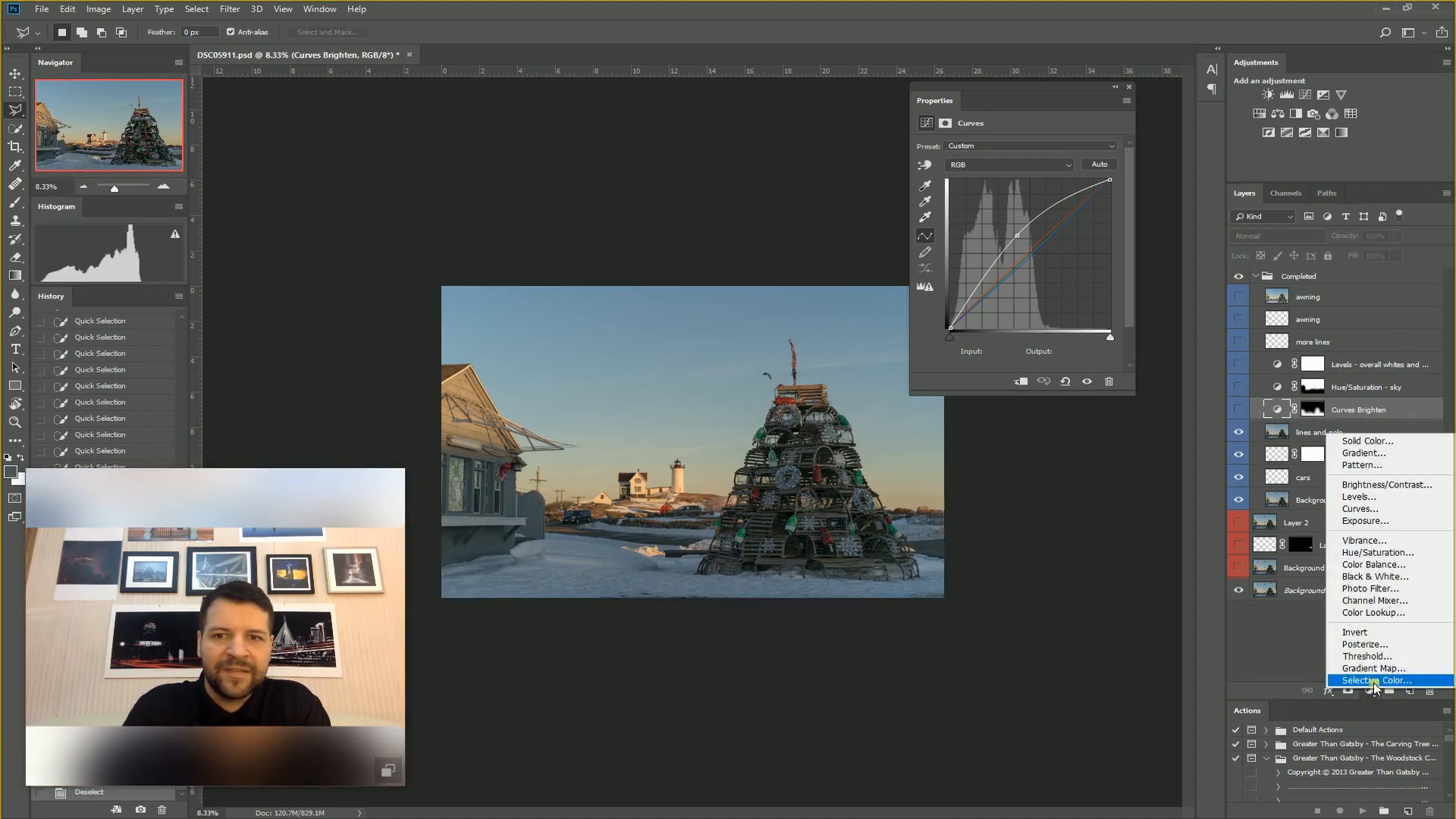
left_click(1398, 514)
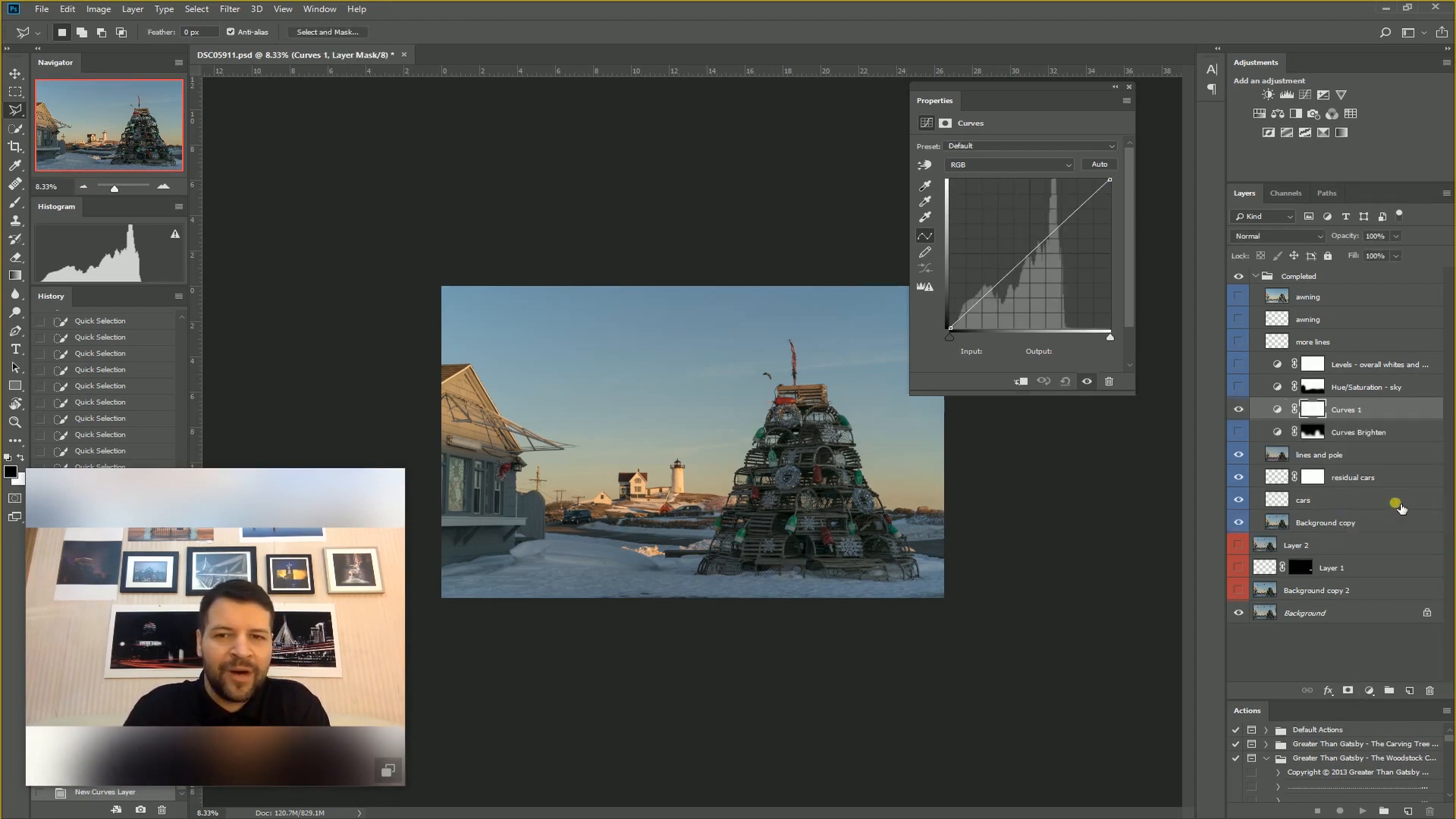
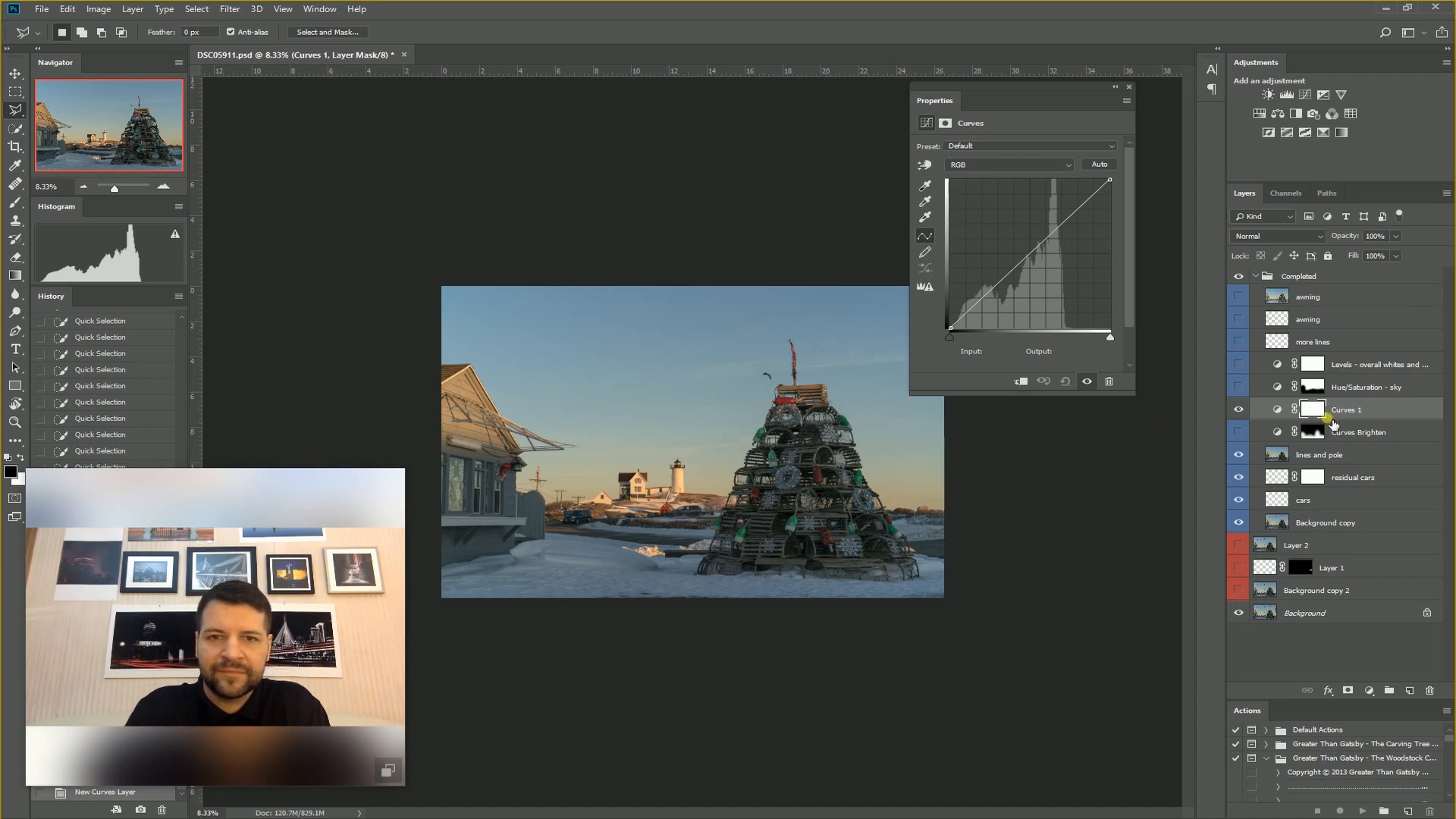
left_click_drag(1387, 409, 1430, 690)
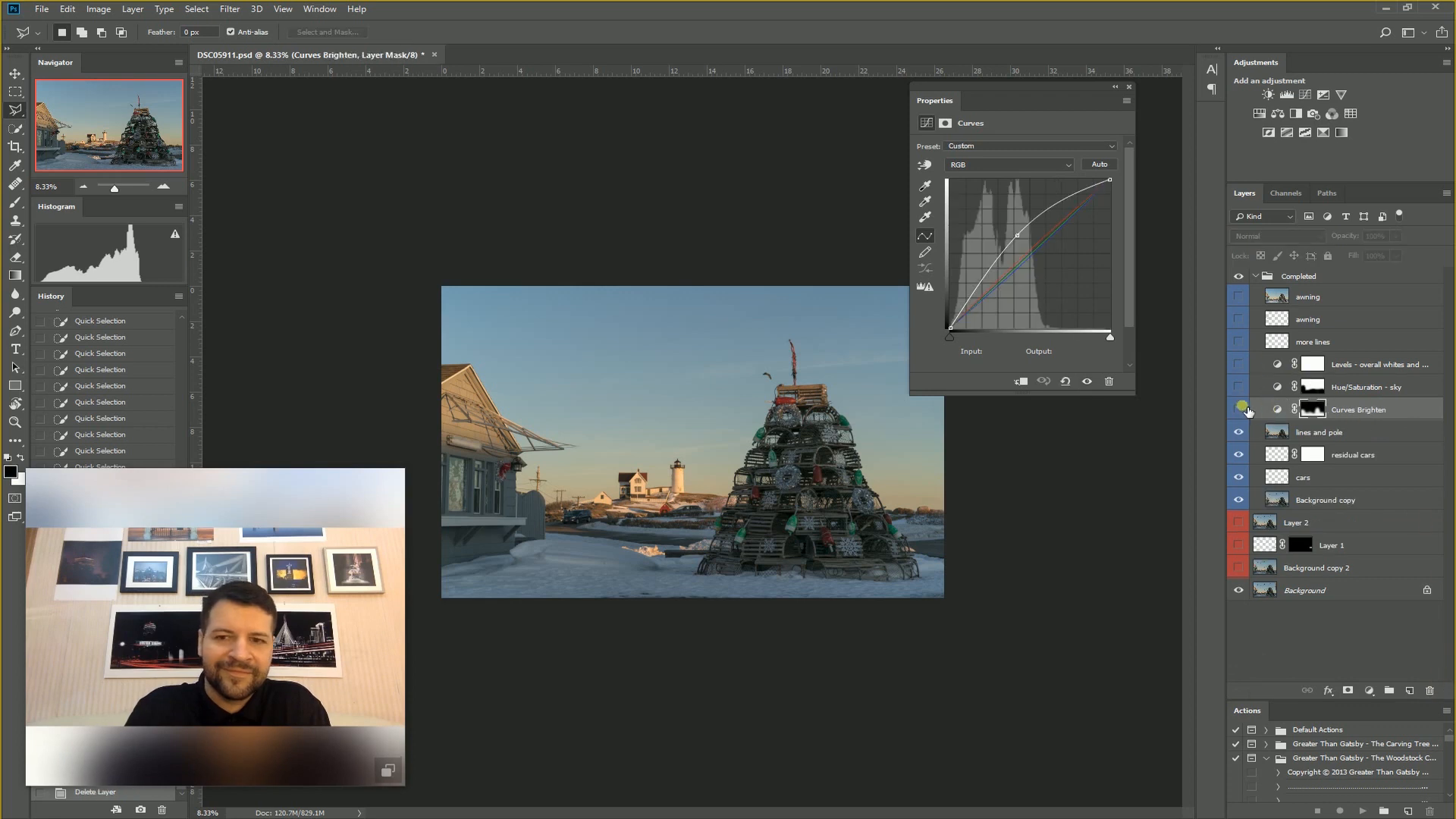
- Compare the photo with and without Curves Brighten, and inspect that layer's mask as a red overlay
left_click(1240, 410)
left_click(1240, 409)
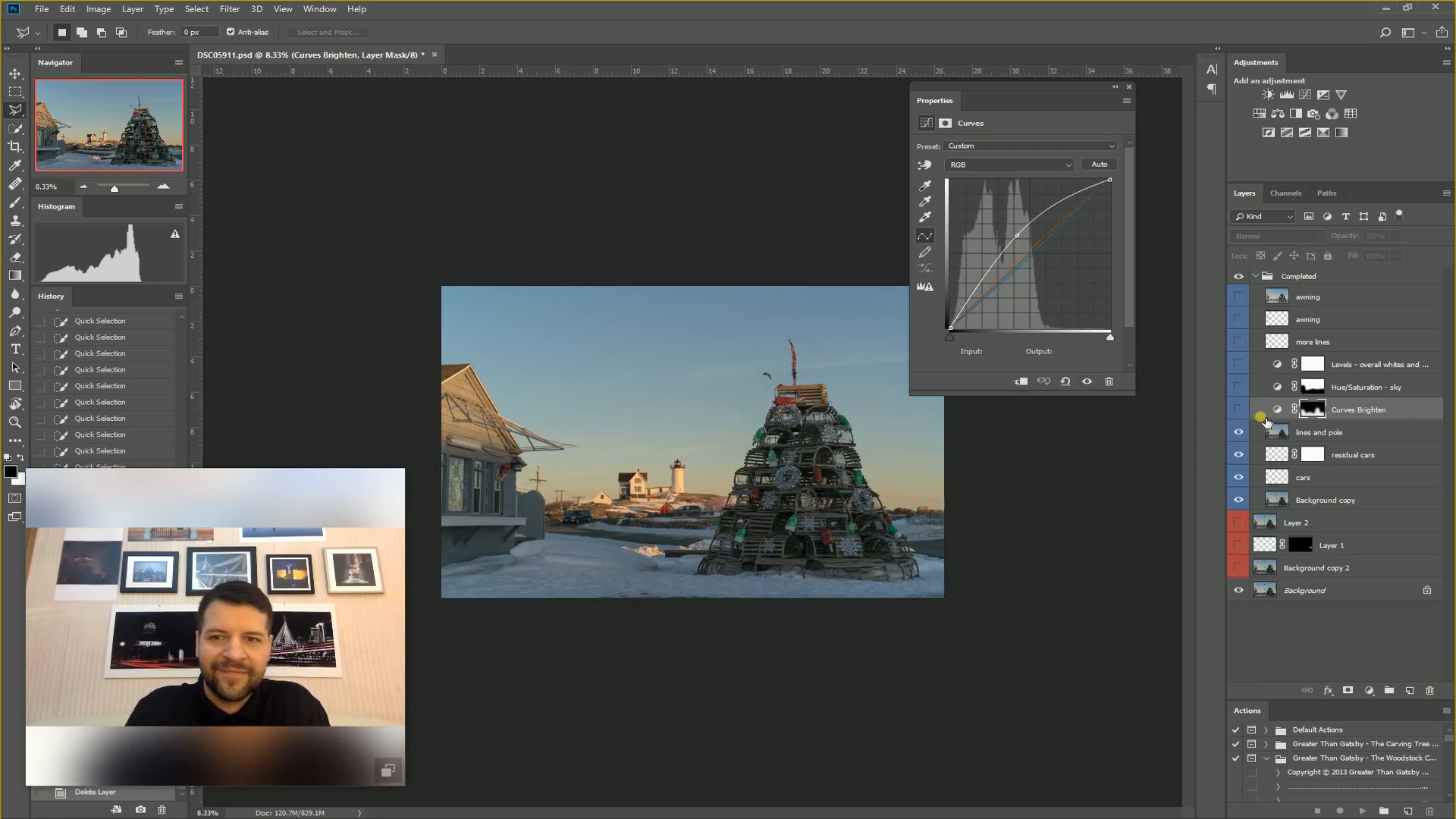
left_click(1312, 410)
left_click_drag(1320, 413, 1319, 426)
left_click(1313, 411, "alt+shift")
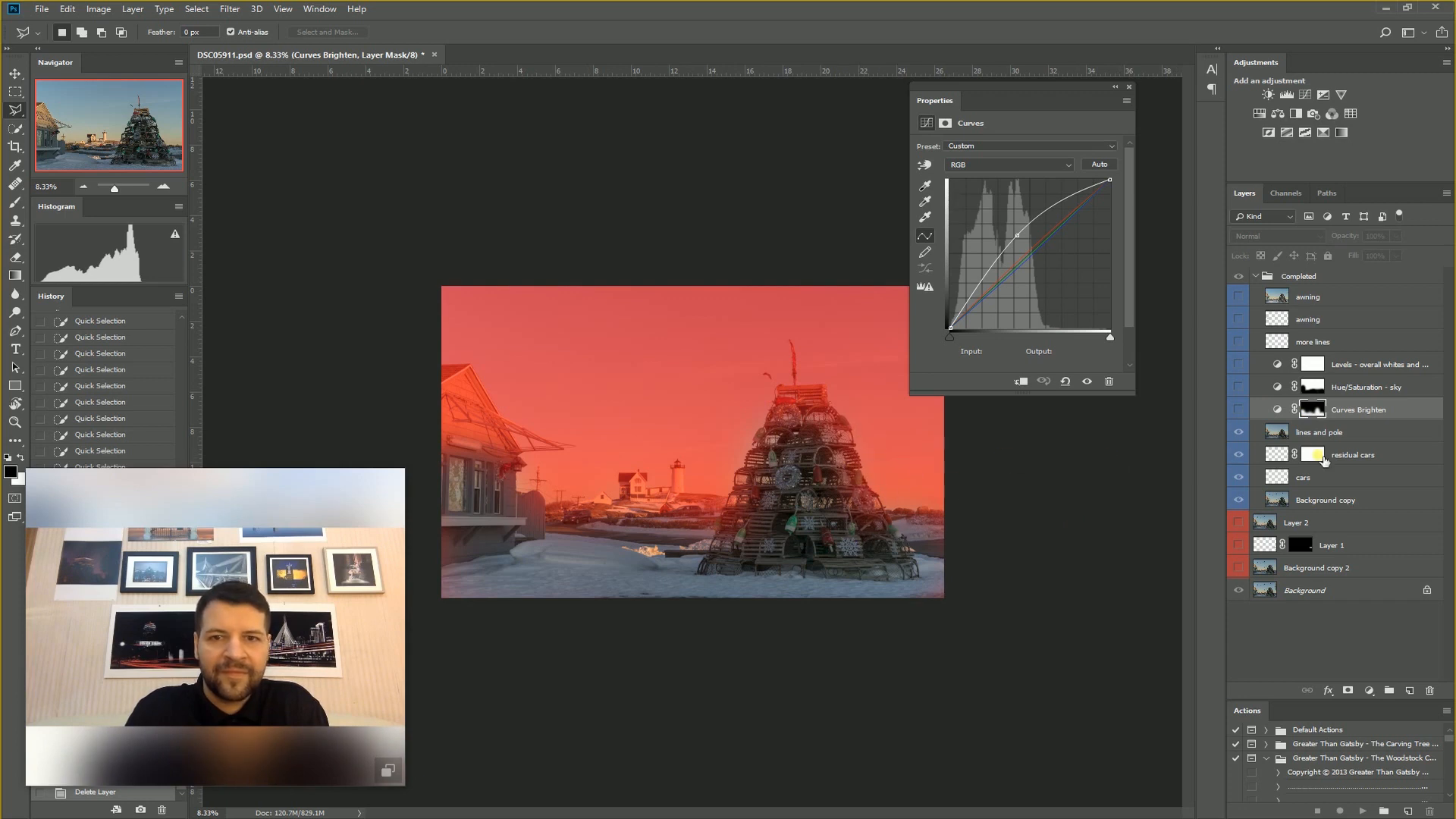
key("backslash")
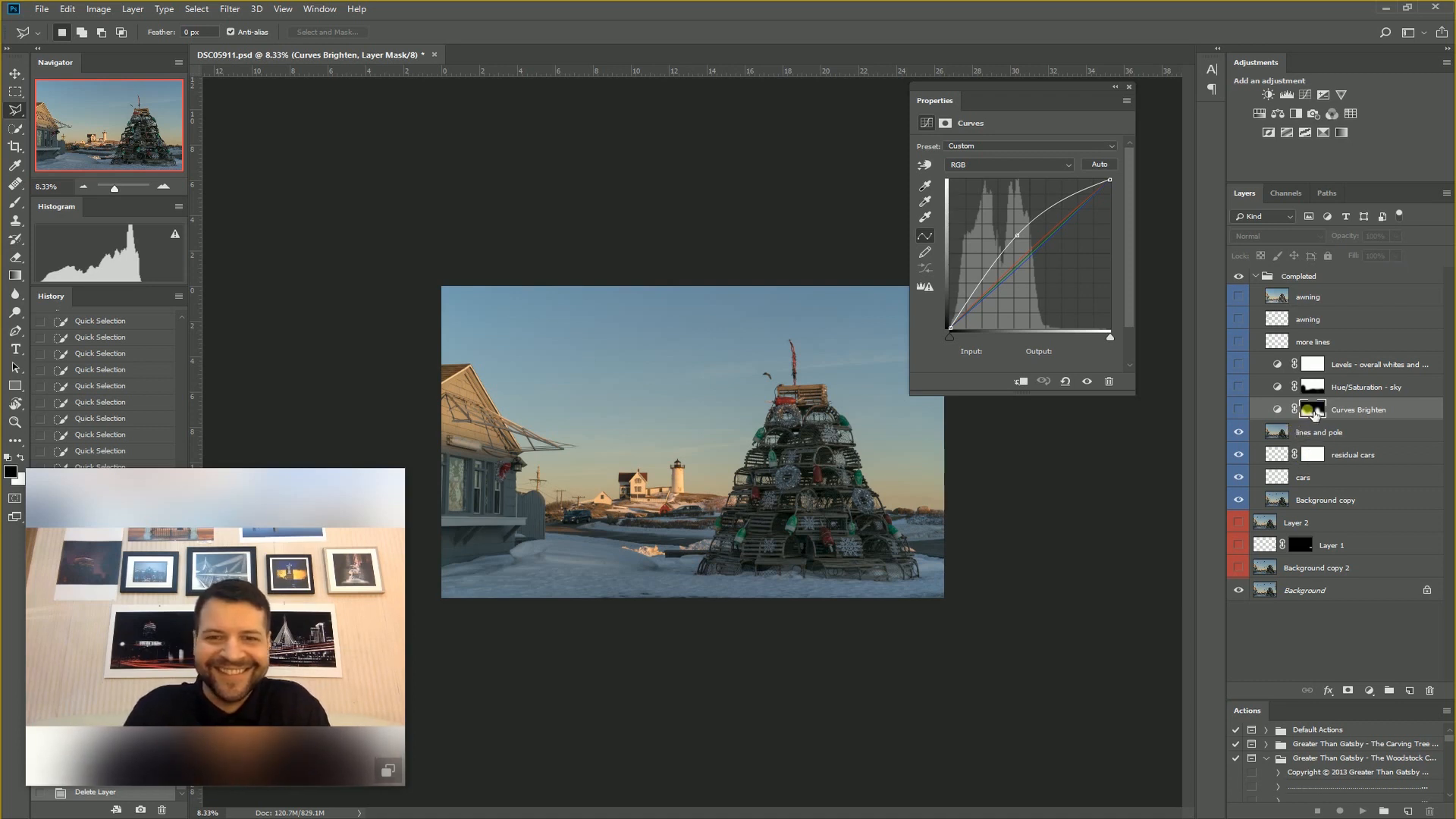
left_click_drag(234, 478, 279, 459)
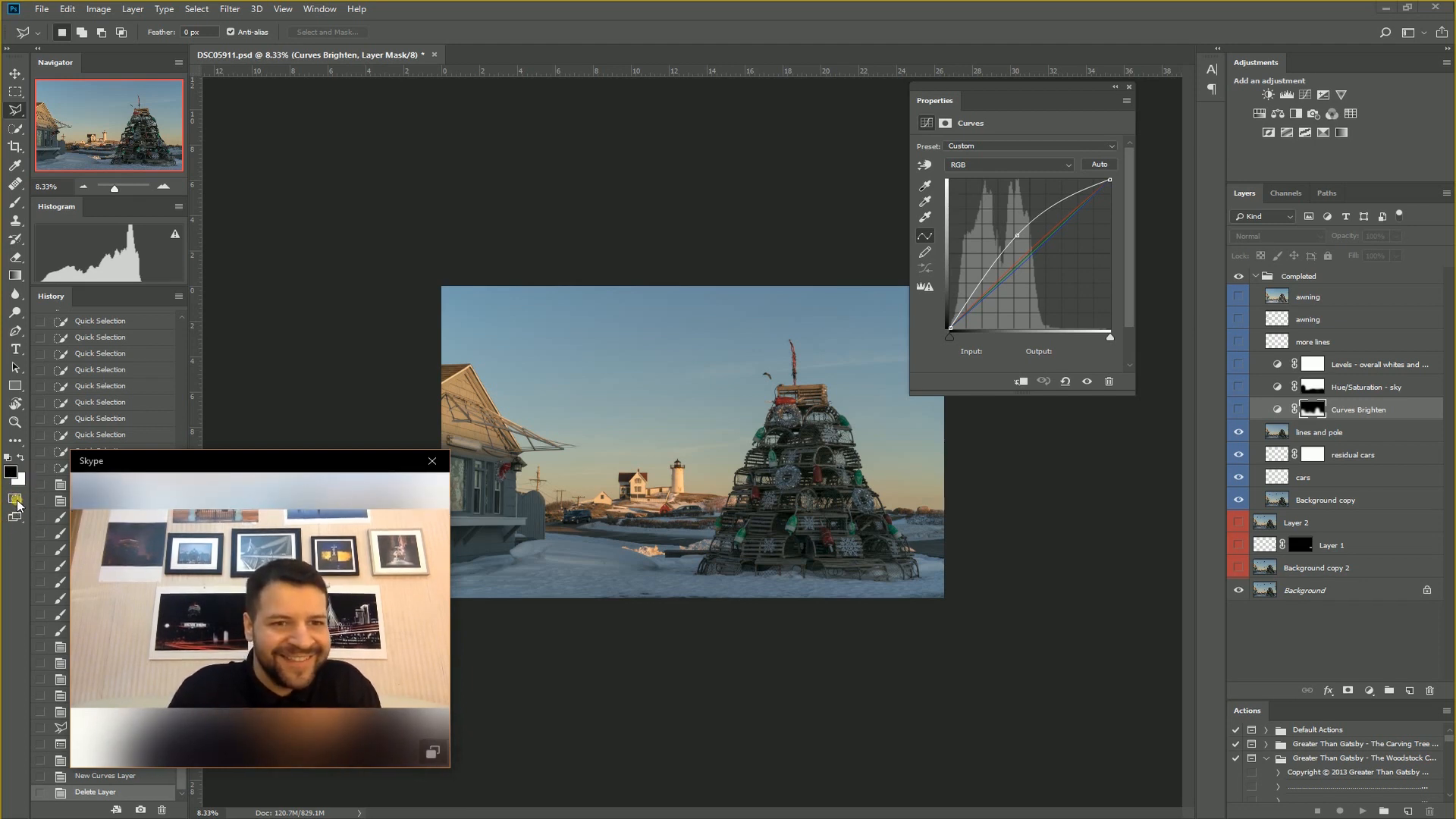
mouse_move(217, 464)
left_click_drag(217, 465, 317, 440)
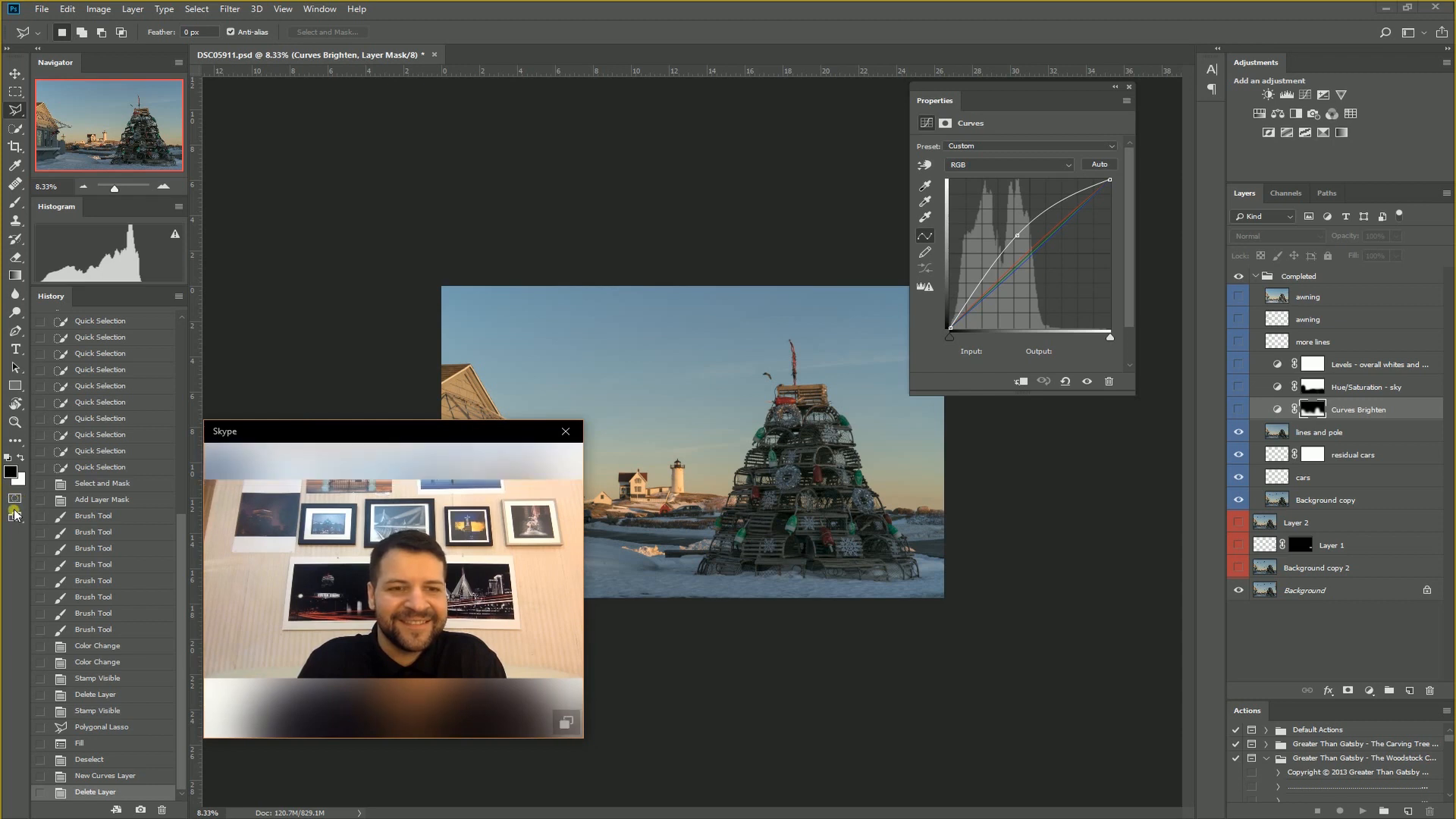
- Switch to the Brush tool and enter Quick Mask mode on the photo
left_click(645, 385)
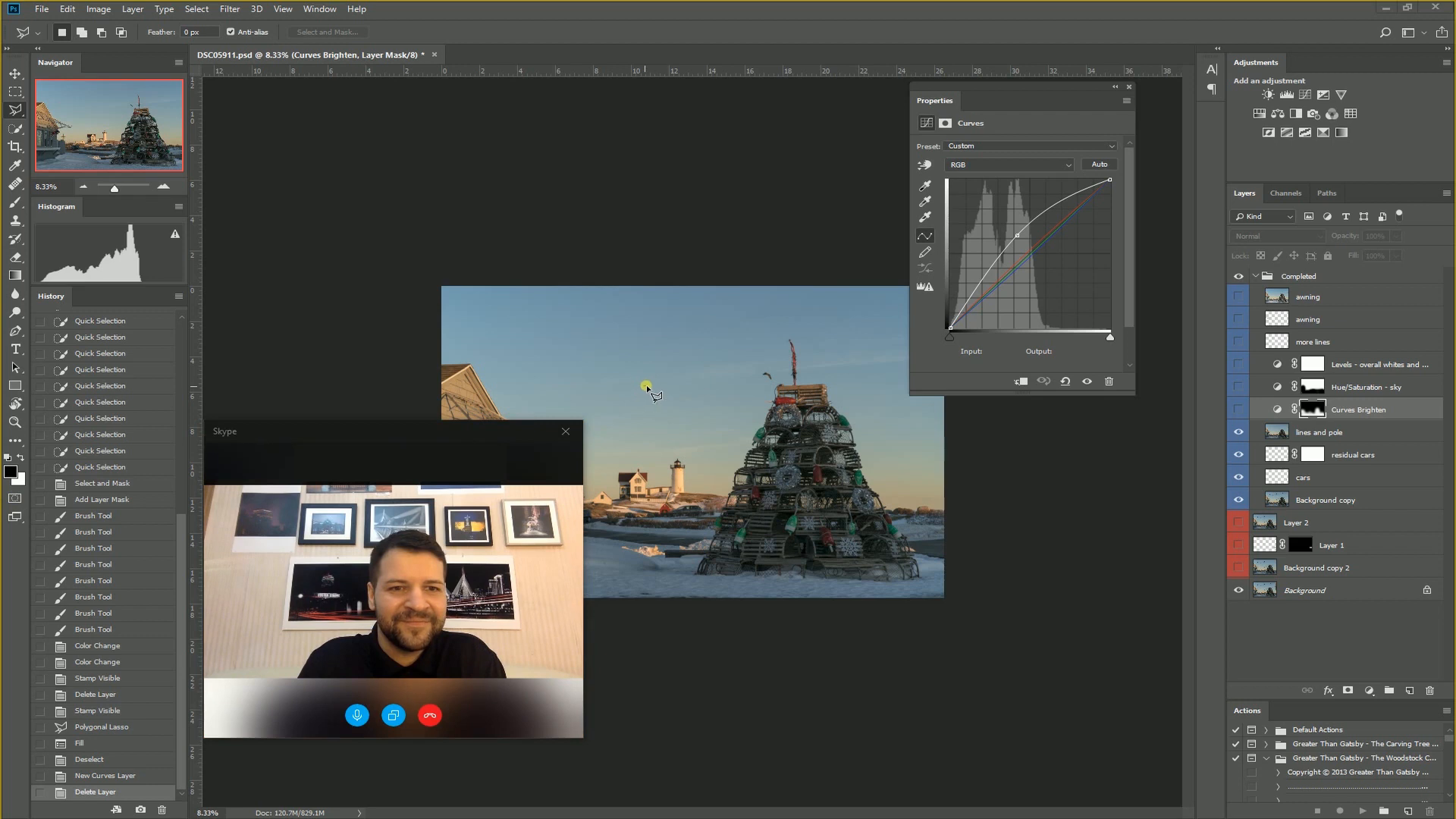
left_click(687, 358)
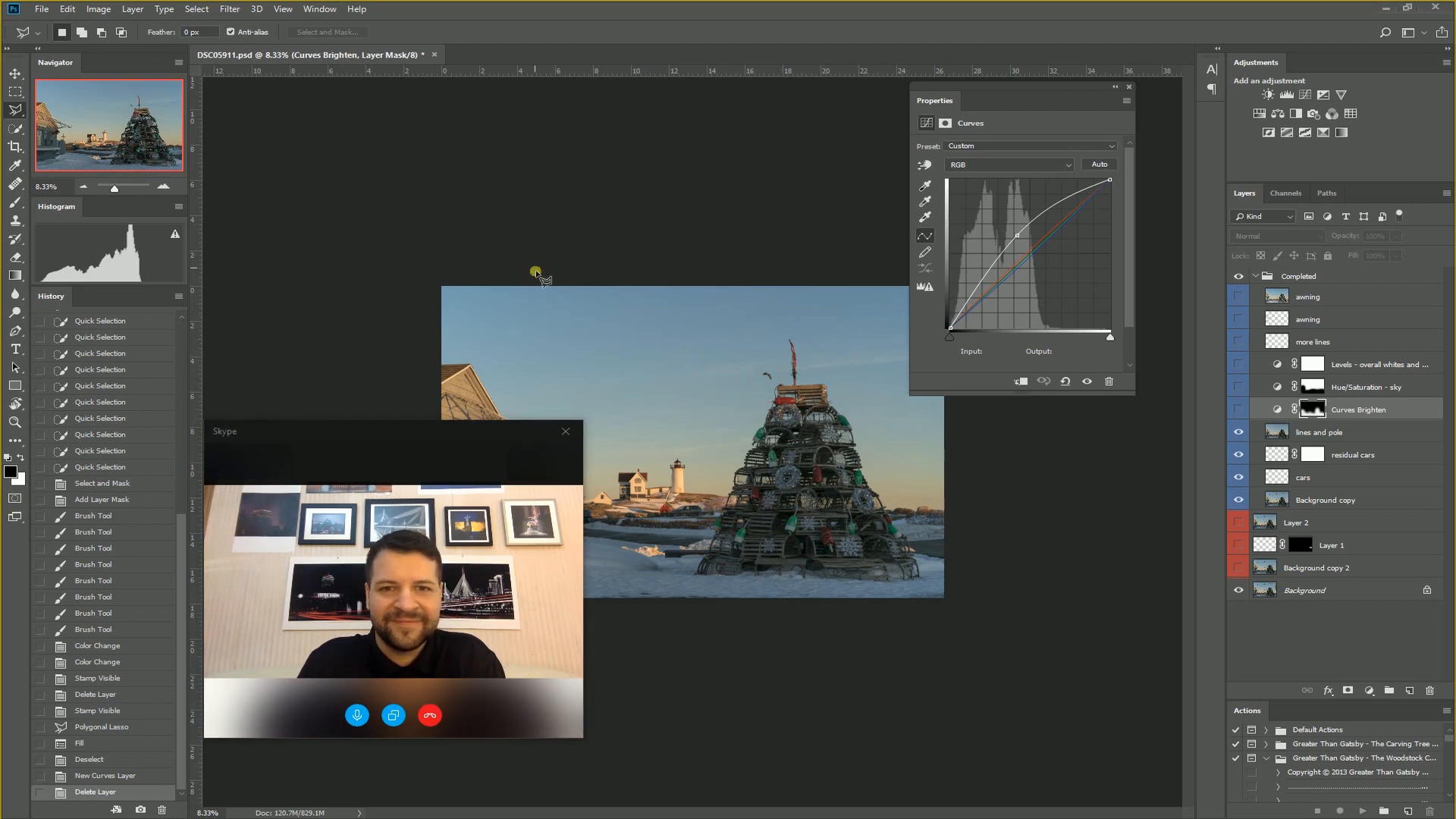
left_click(15, 202)
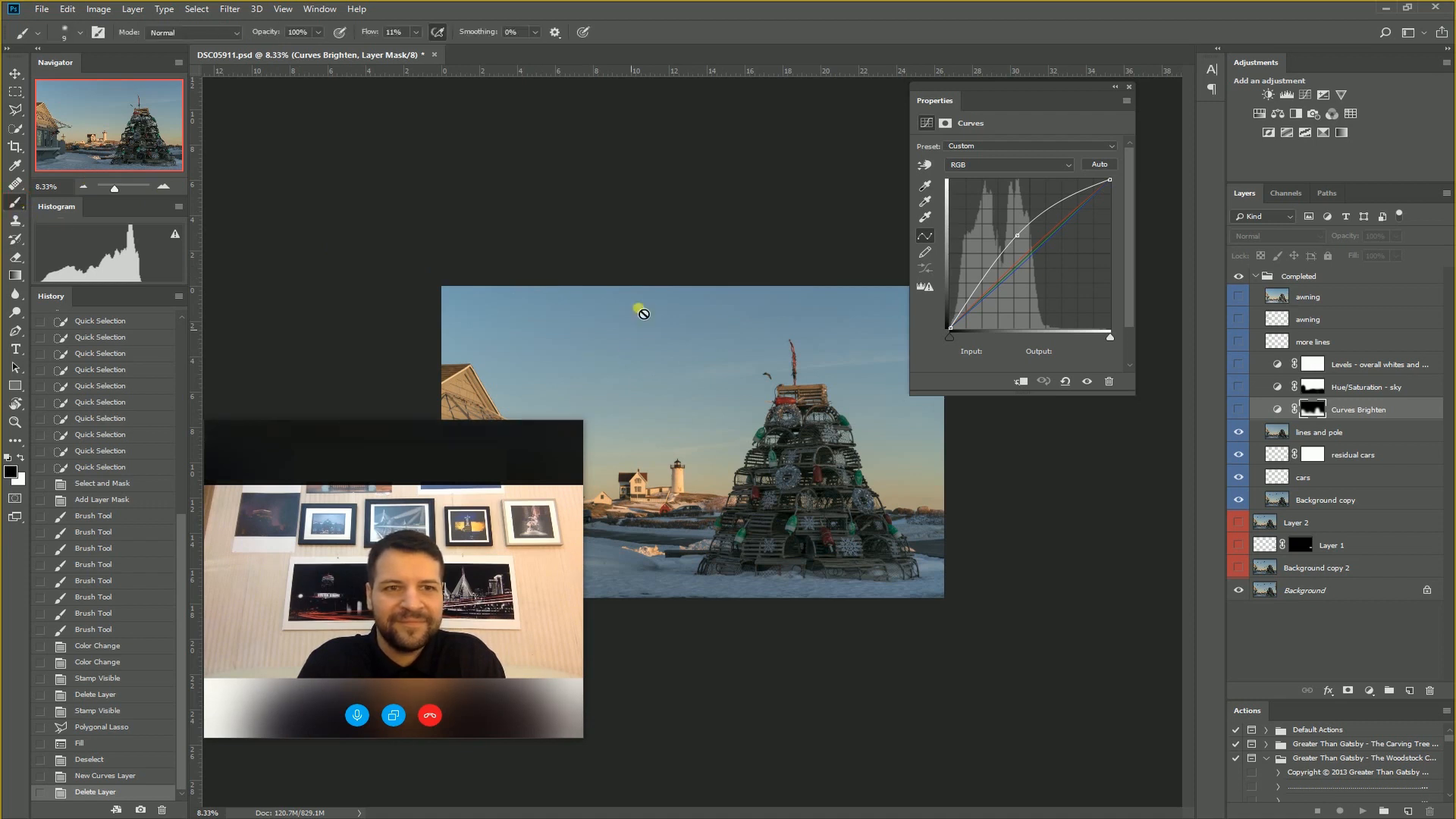
key("q")
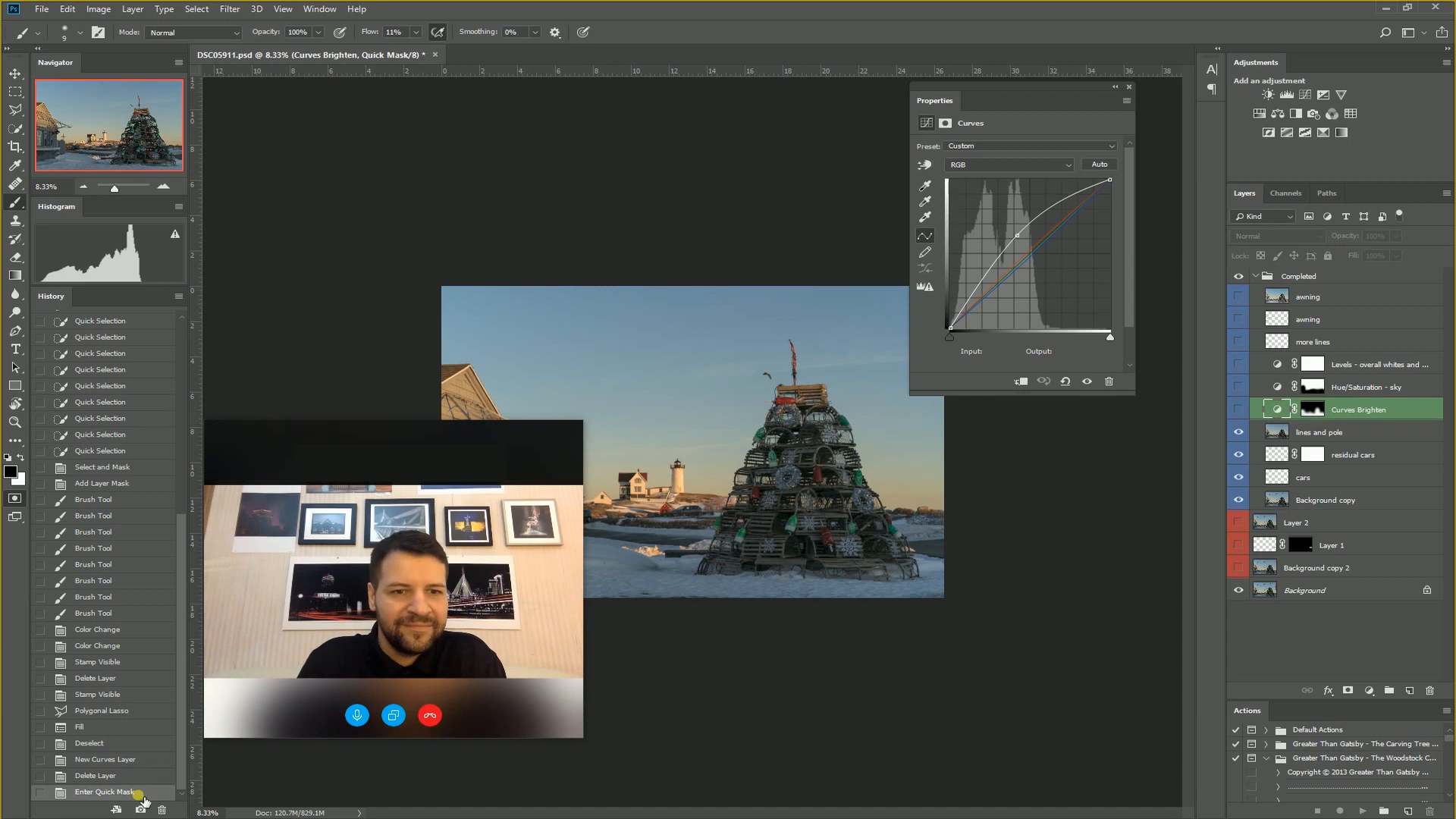
left_click_drag(441, 420, 289, 134)
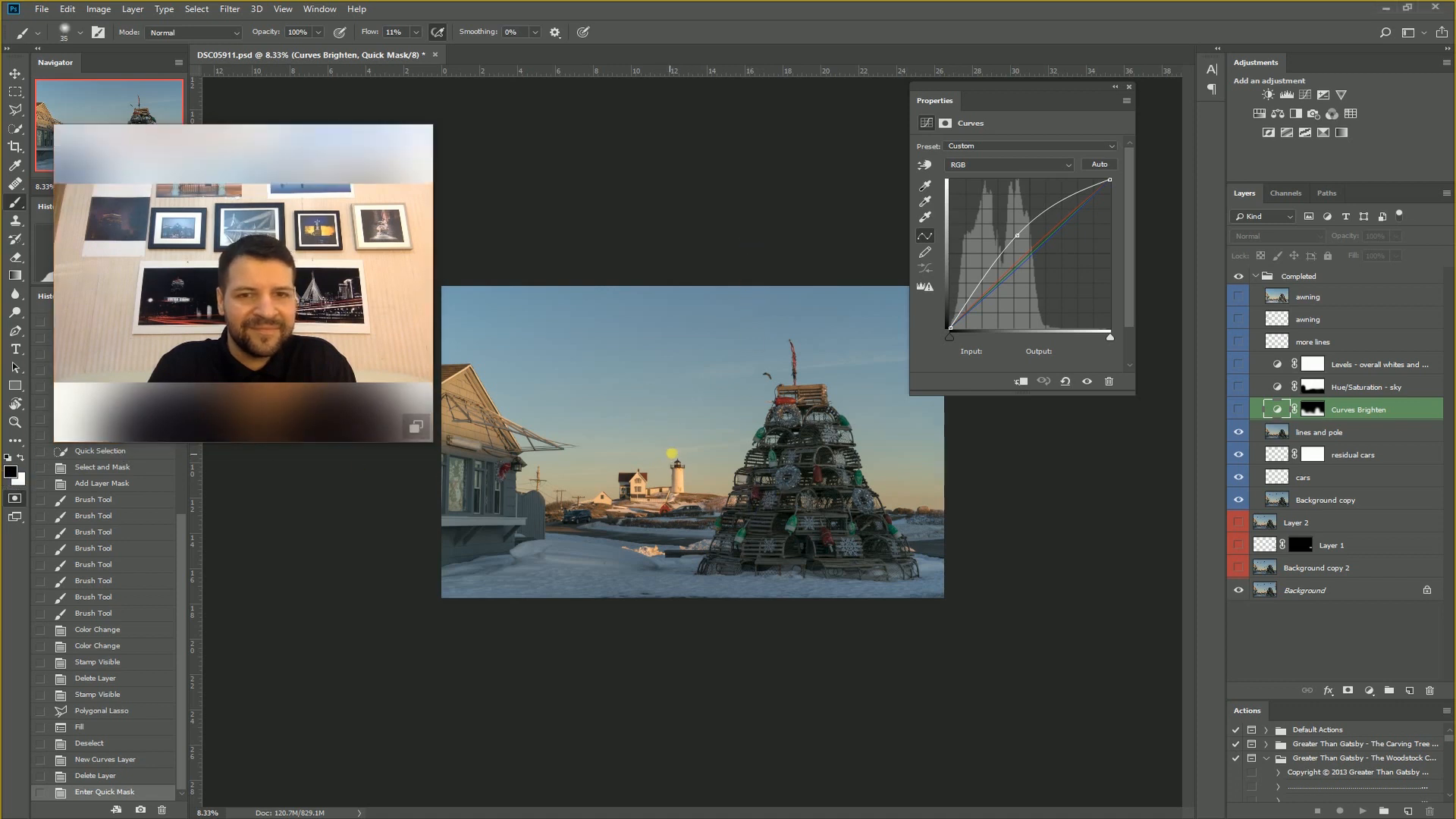
- Enlarge the brush to 1200 px and raise its flow to 100%
key("bracketright")
key("bracketright")
key("bracketright")
key("bracketright")
key("bracketright")
key("bracketright")
key("bracketright")
key("bracketright")
key("bracketright")
key("bracketright")
key("bracketright")
key("bracketright")
key("bracketright")
key("bracketright")
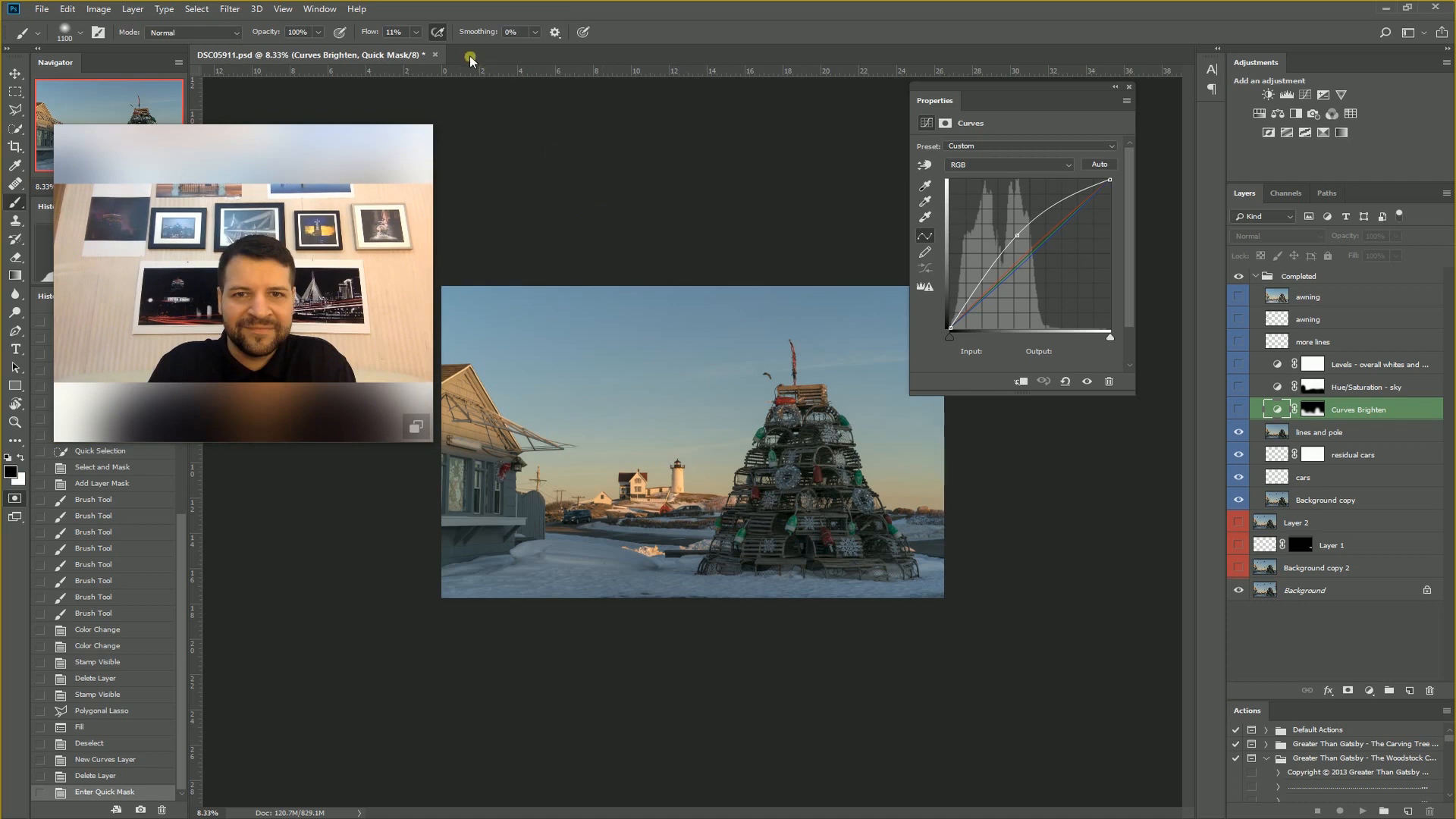
left_click_drag(422, 48, 523, 49)
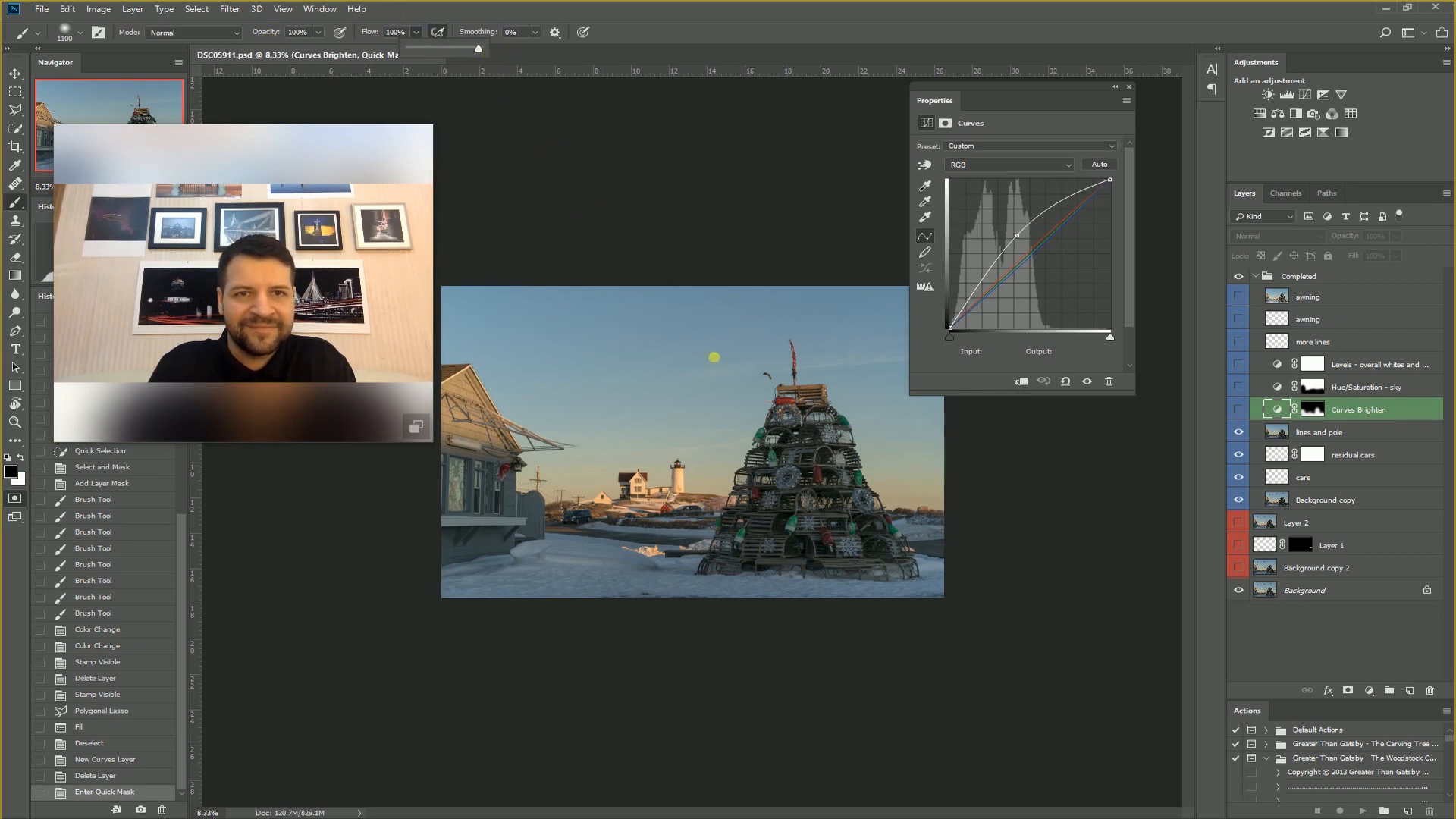
key("bracketright")
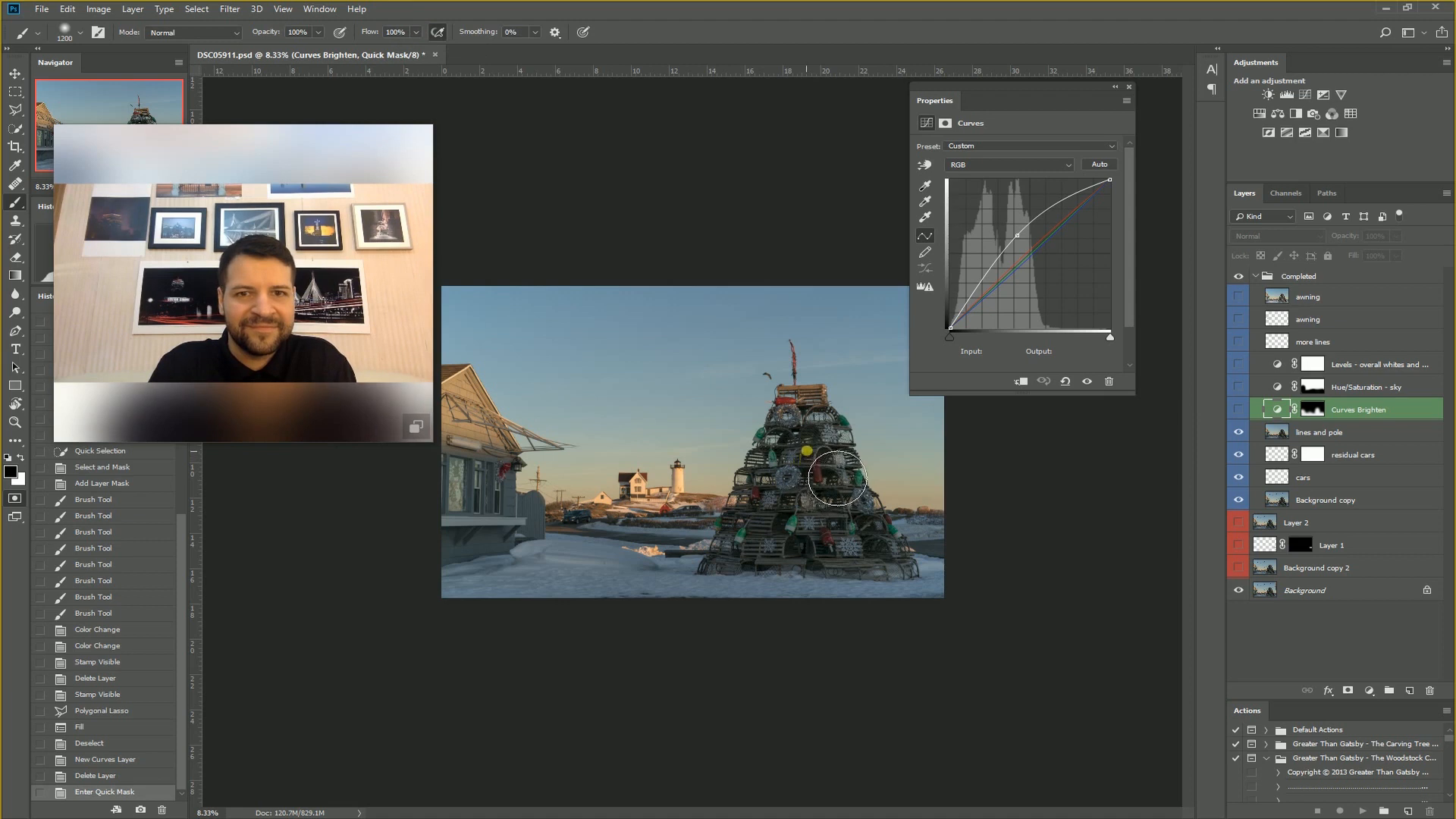
- Paint a quick mask over most of the lobster-trap tree and convert it to a selection
mouse_move(838, 459)
left_mouse_down()
mouse_move(812, 432)
mouse_move(808, 511)
mouse_move(780, 520)
mouse_move(852, 578)
mouse_move(839, 578)
mouse_move(864, 538)
mouse_move(845, 508)
left_mouse_up()
left_click(357, 136)
left_click_drag(334, 136, 407, 116)
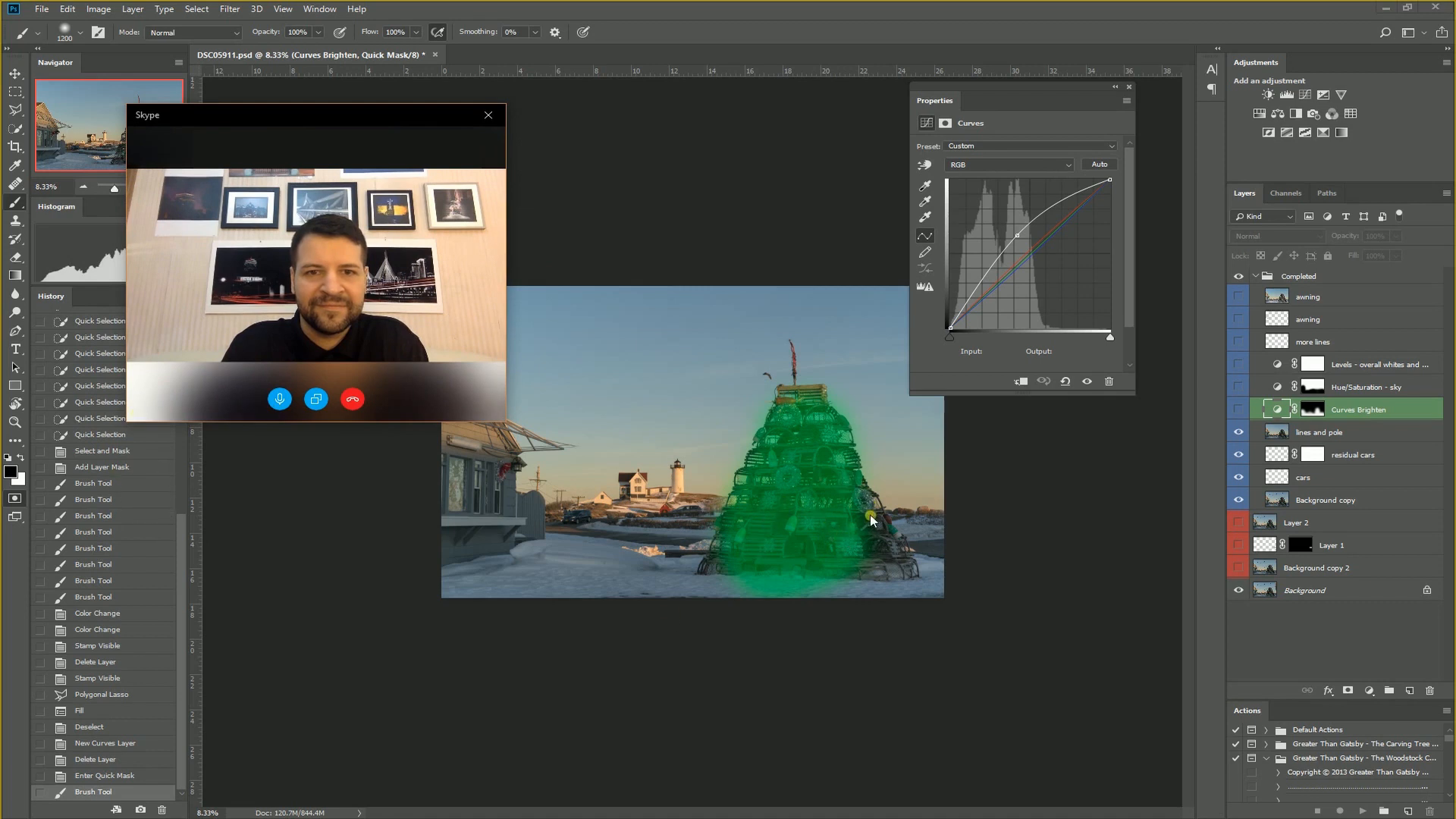
left_click(14, 499)
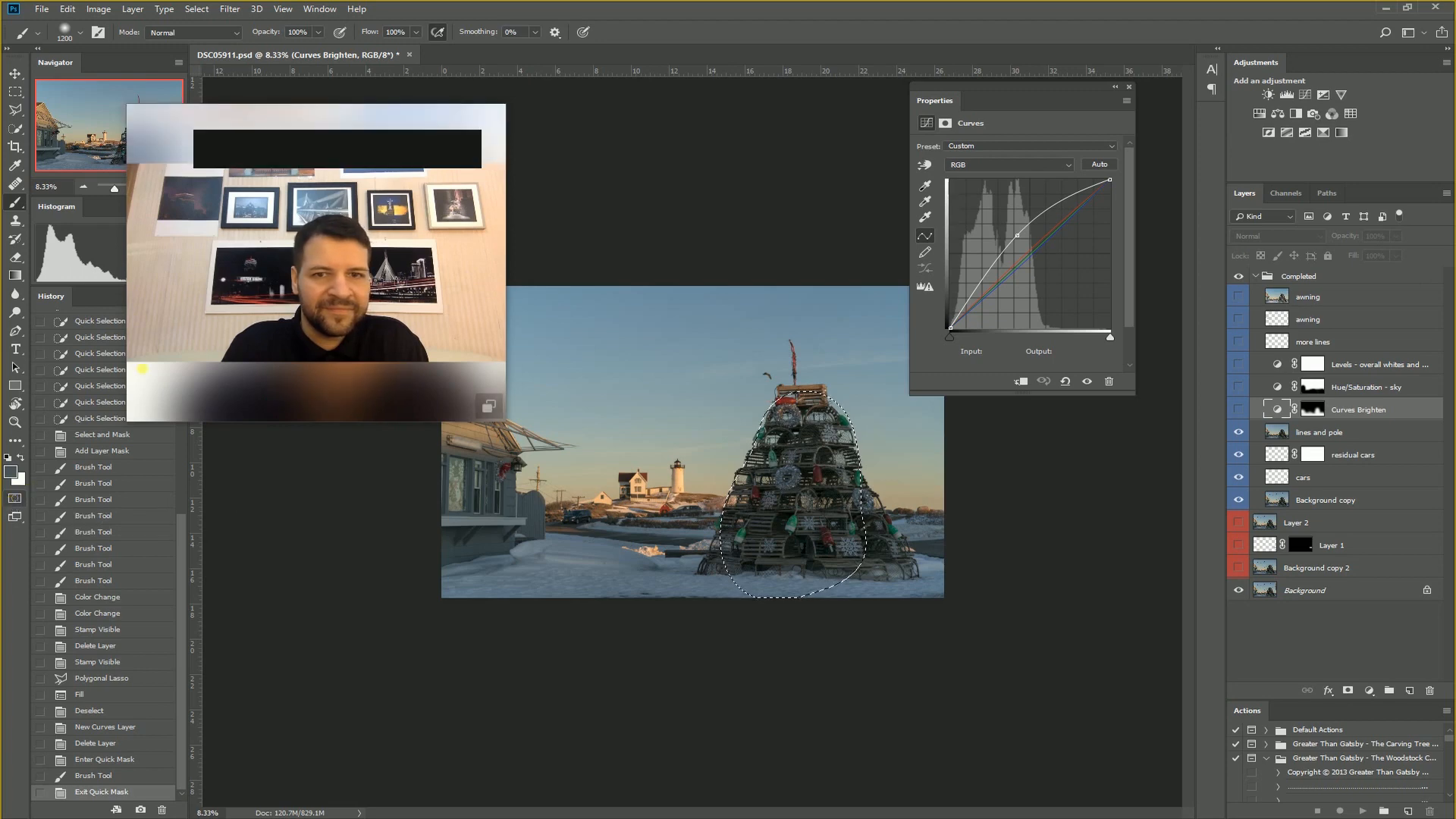
- Return to Quick Mask mode and examine the Quick Mask options and overlay colour picker
left_click_drag(373, 107, 555, 543)
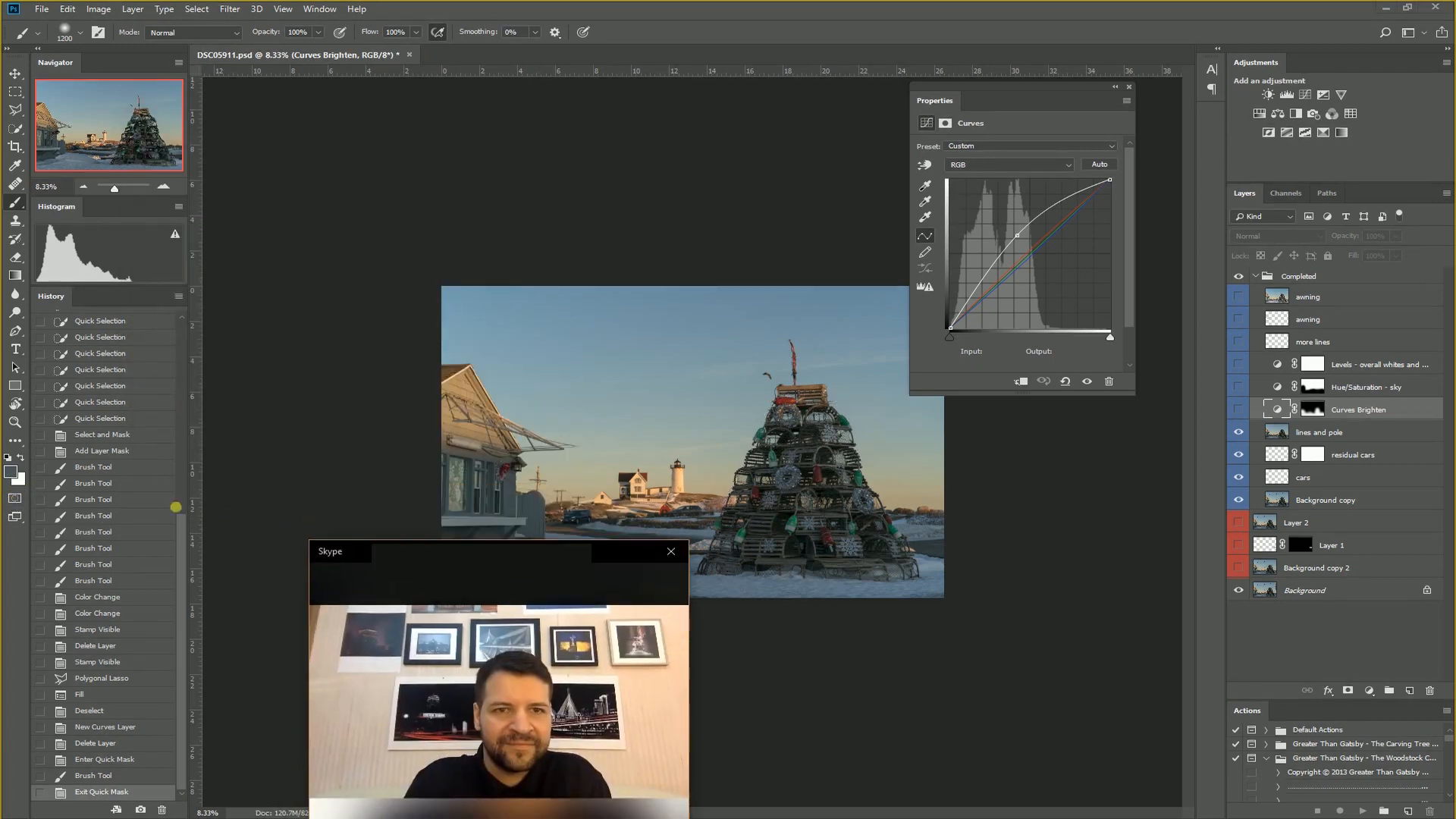
double_click(14, 499)
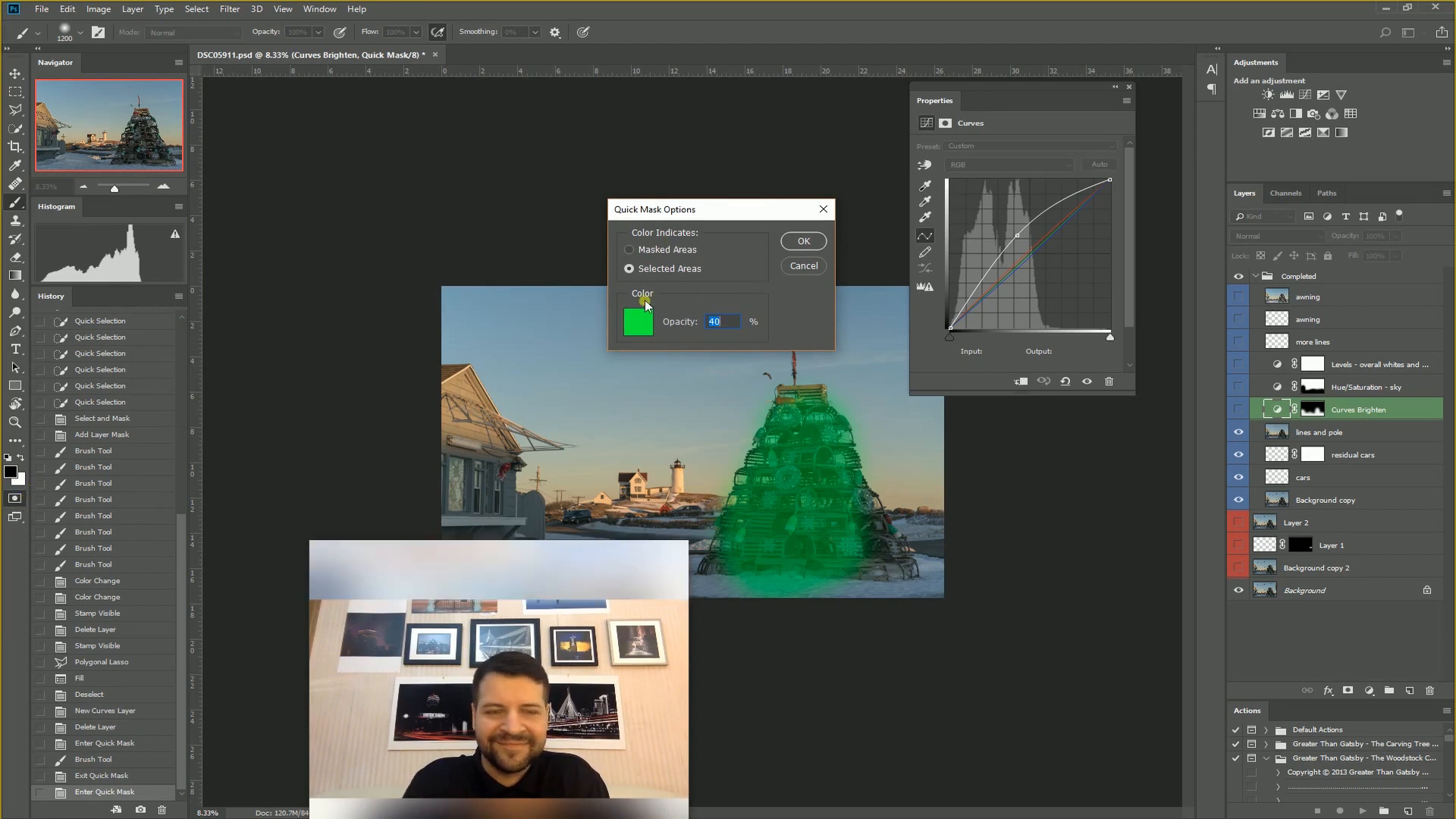
left_click(641, 324)
left_click_drag(296, 455, 336, 248)
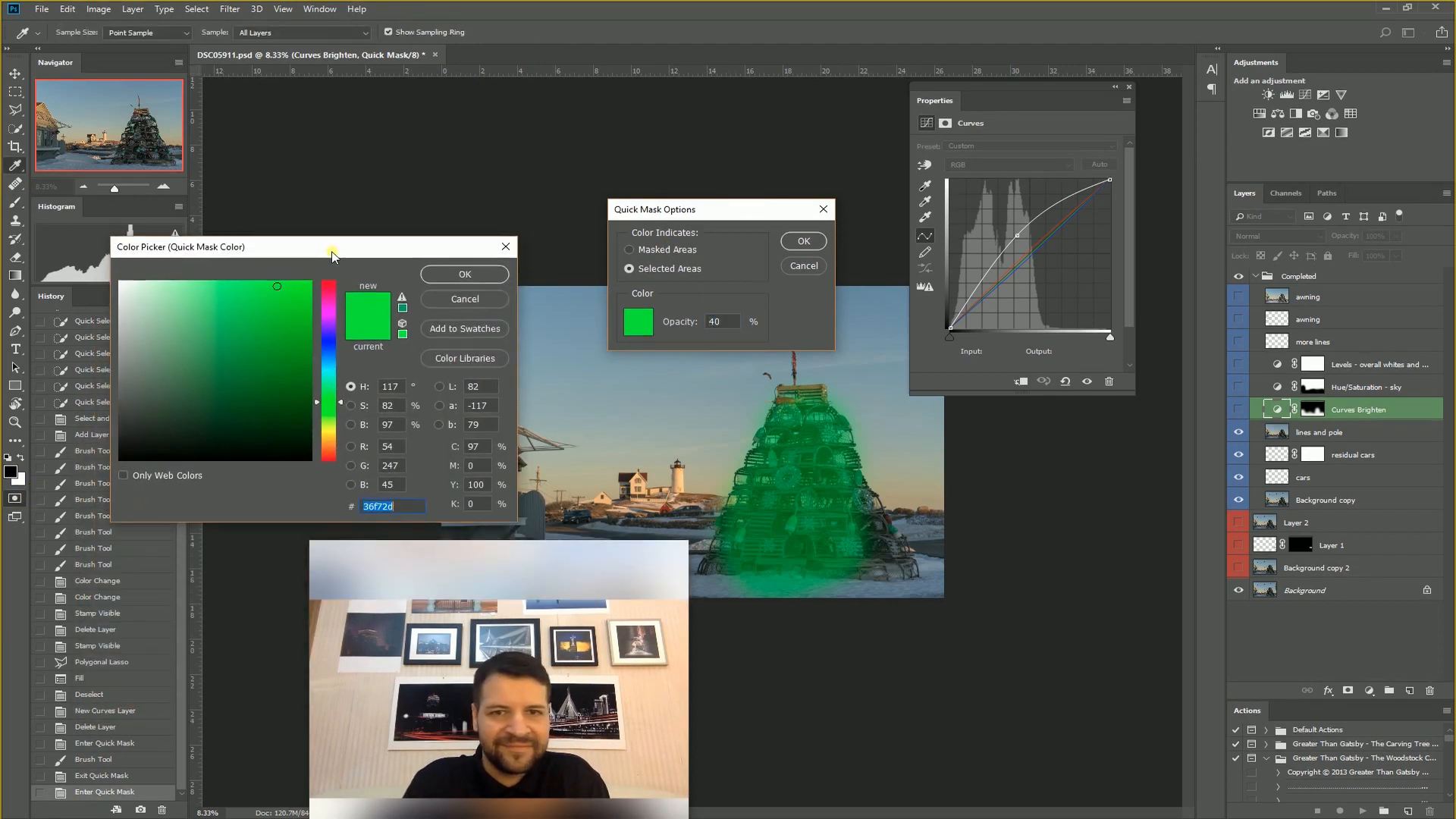
left_click(456, 297)
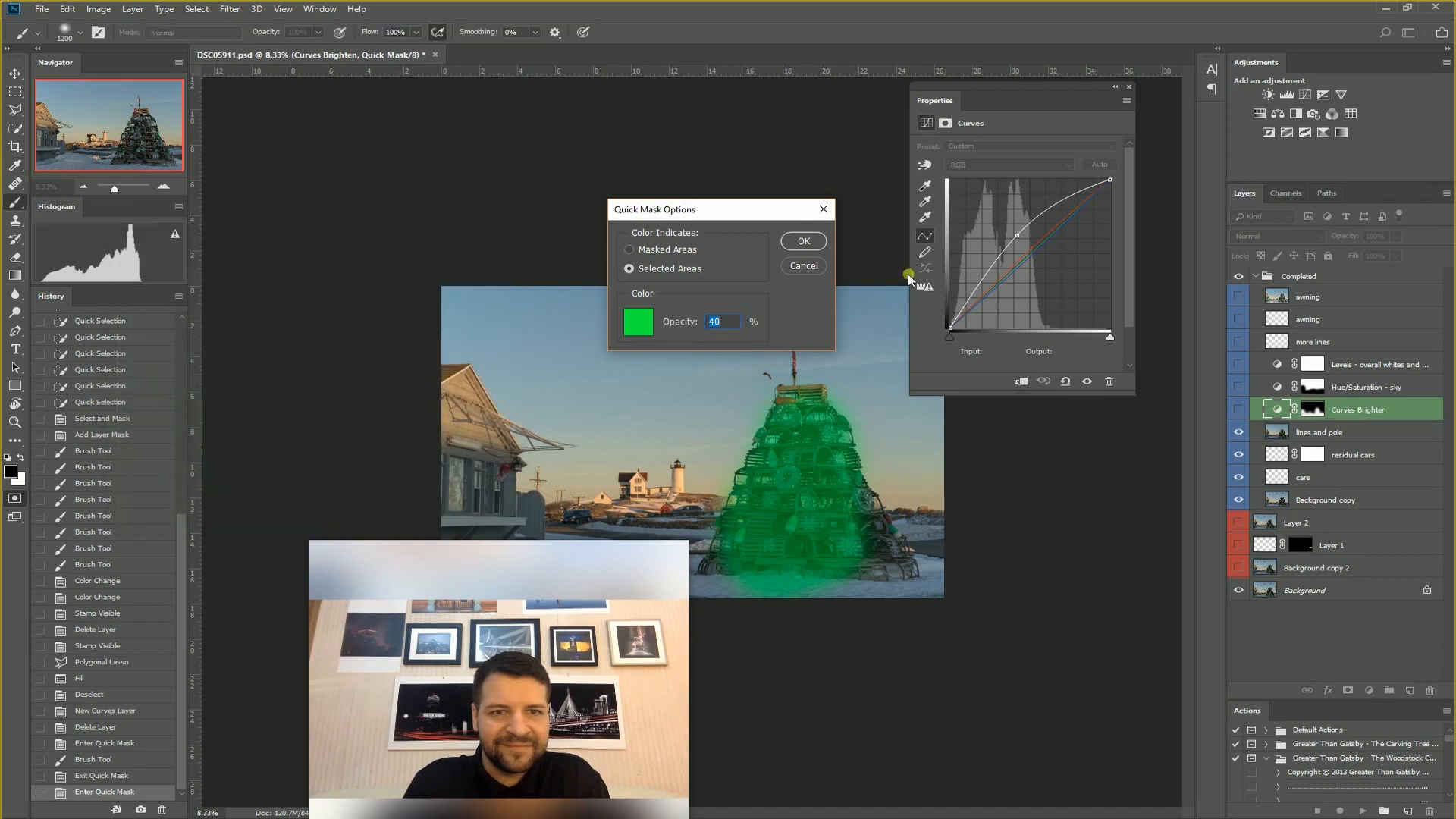
left_click(797, 256)
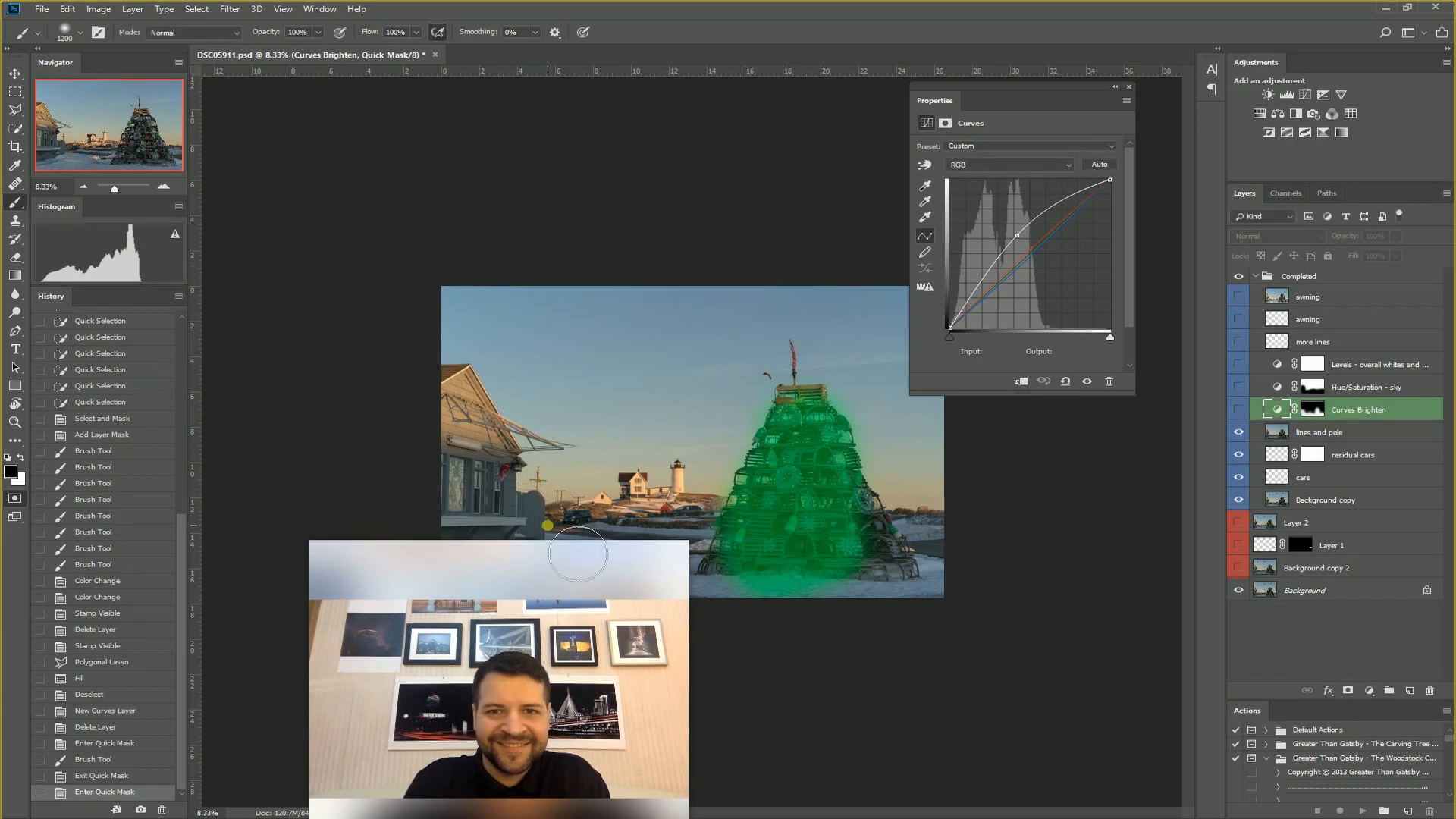
- Extend the quick mask over the building, the snowy foreground and the rest of the lobster-trap tree
mouse_move(536, 540)
left_mouse_down()
mouse_move(523, 543)
mouse_move(263, 75)
left_mouse_up()
mouse_move(855, 546)
left_mouse_down()
mouse_move(894, 581)
mouse_move(880, 561)
mouse_move(779, 607)
mouse_move(623, 578)
mouse_move(548, 606)
mouse_move(514, 575)
mouse_move(517, 484)
mouse_move(496, 481)
mouse_move(497, 440)
mouse_move(542, 544)
left_mouse_up()
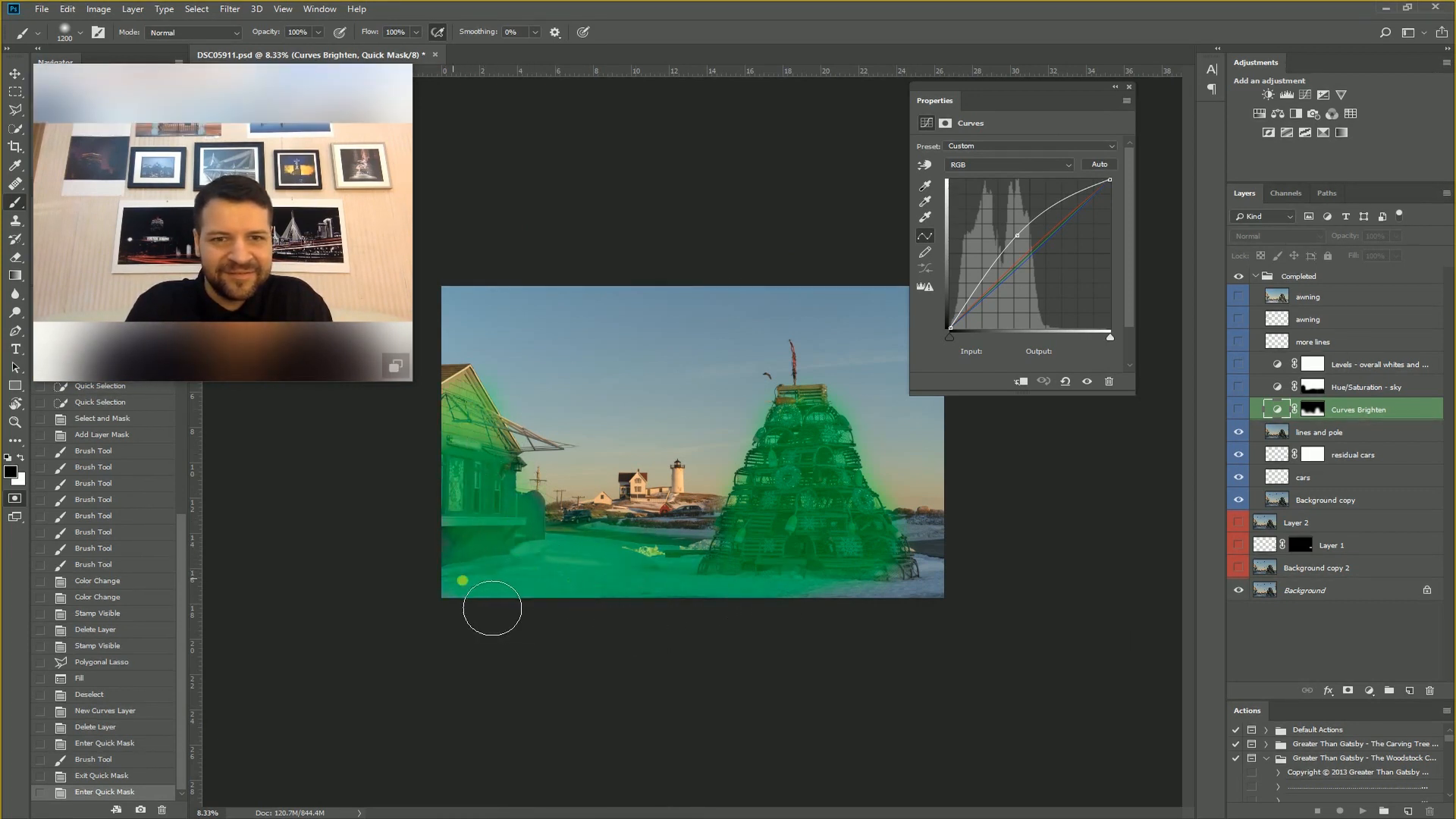
mouse_move(920, 607)
left_mouse_down()
mouse_move(931, 566)
mouse_move(921, 609)
mouse_move(709, 589)
mouse_move(848, 581)
mouse_move(845, 489)
left_mouse_up()
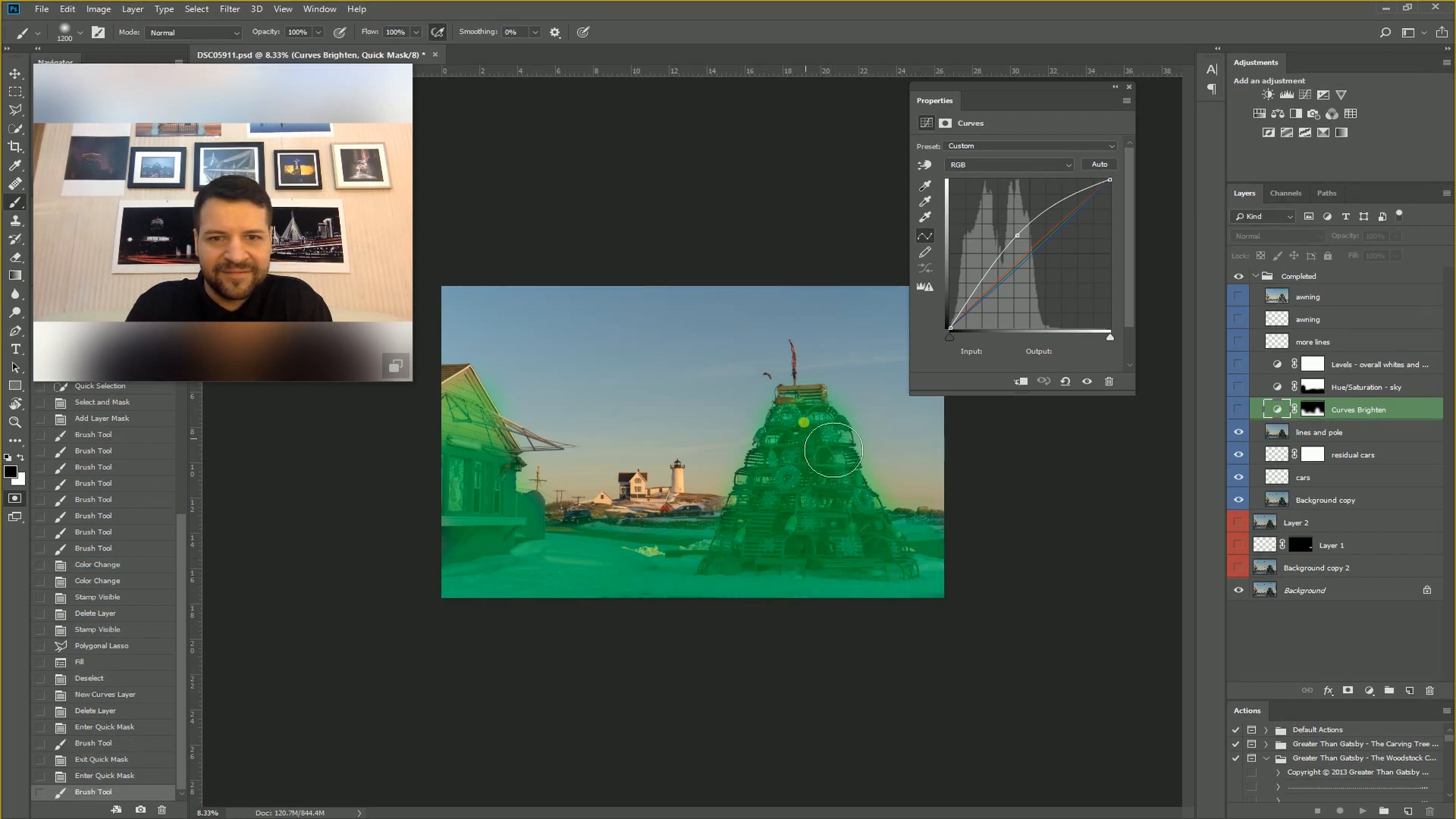
mouse_move(825, 562)
left_mouse_down()
mouse_move(806, 615)
mouse_move(546, 601)
left_mouse_up()
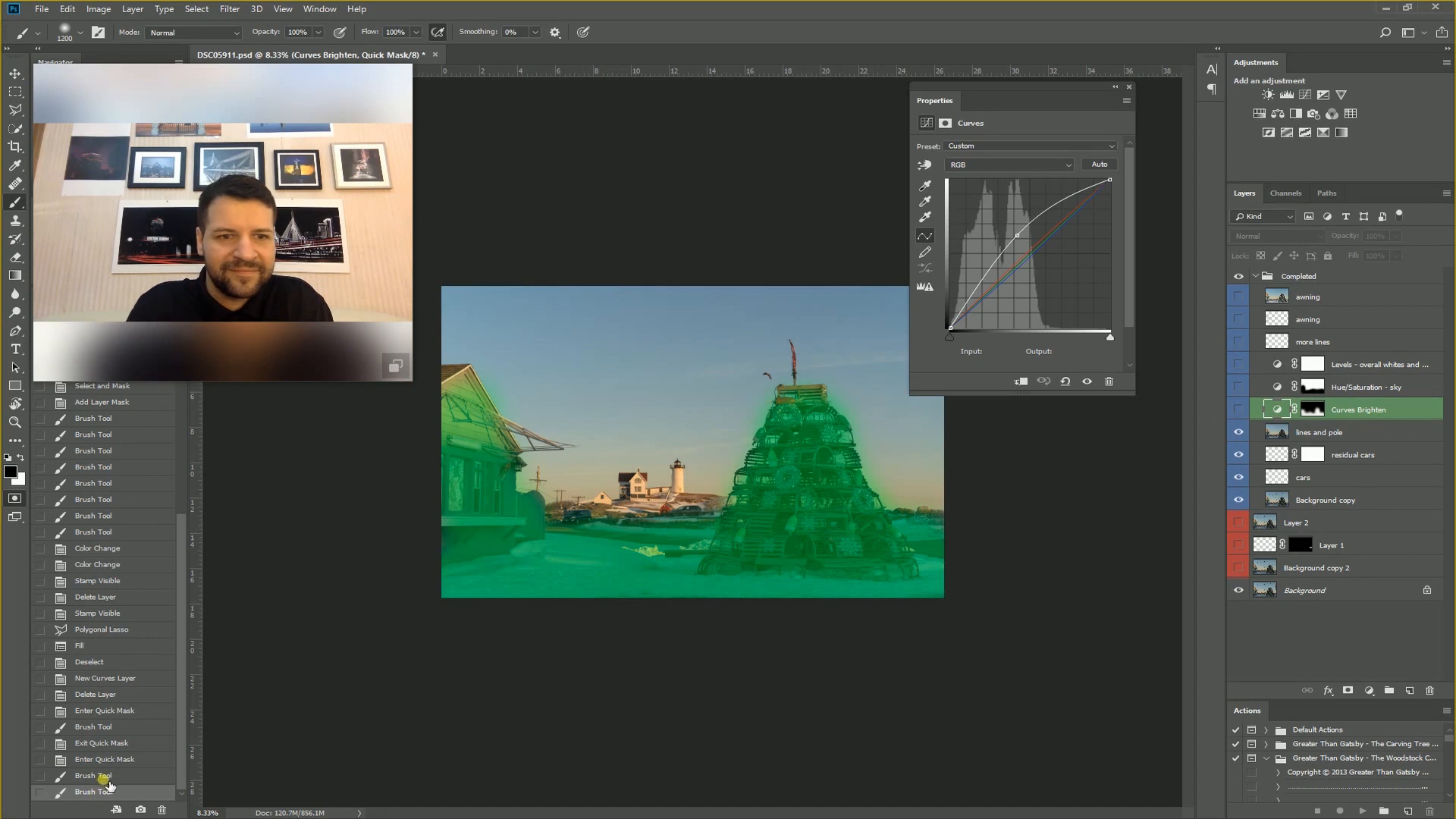
- Convert the quick mask to a selection and add a Curves adjustment layer masked by it
key("q")
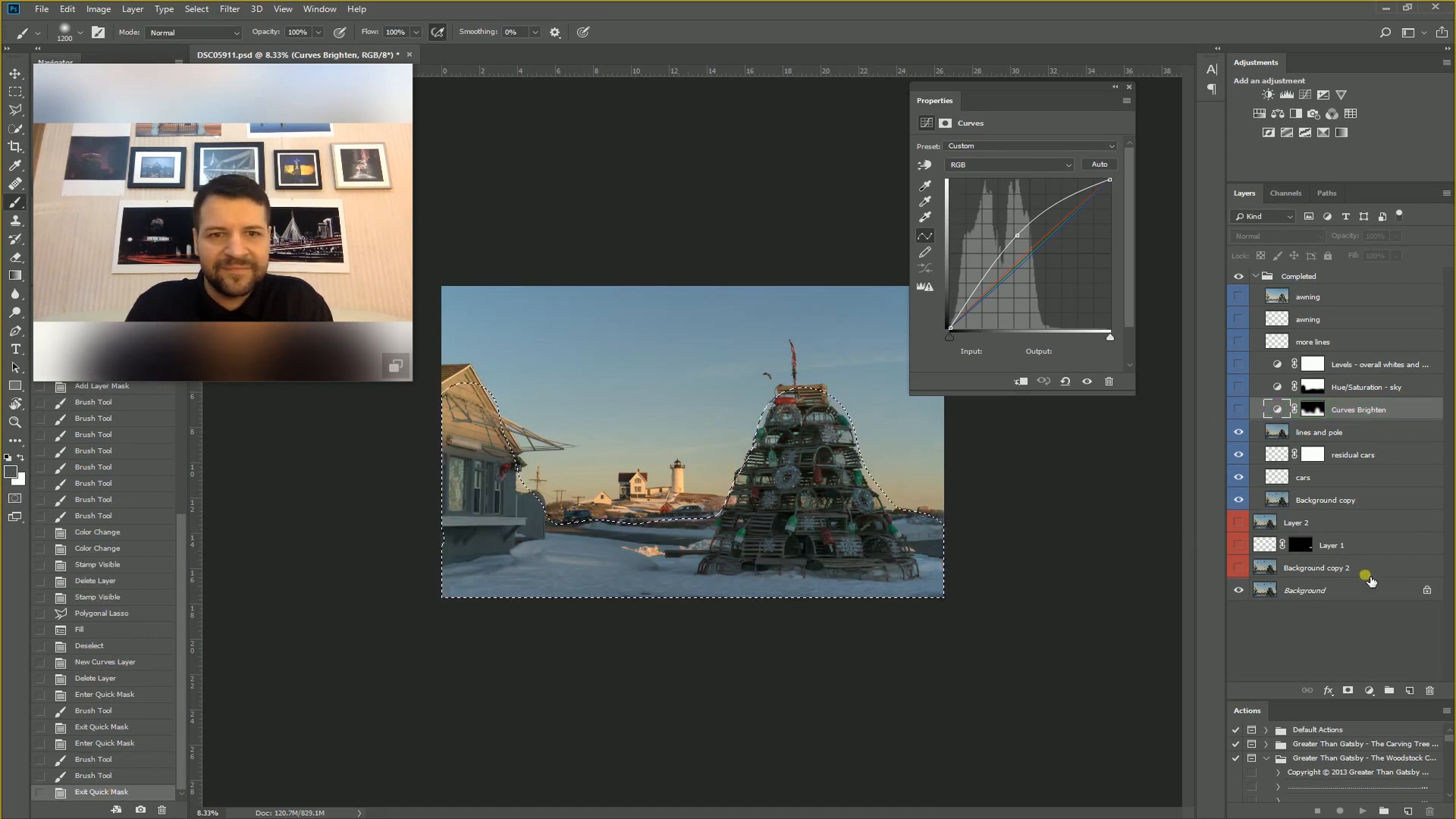
left_click(1380, 693)
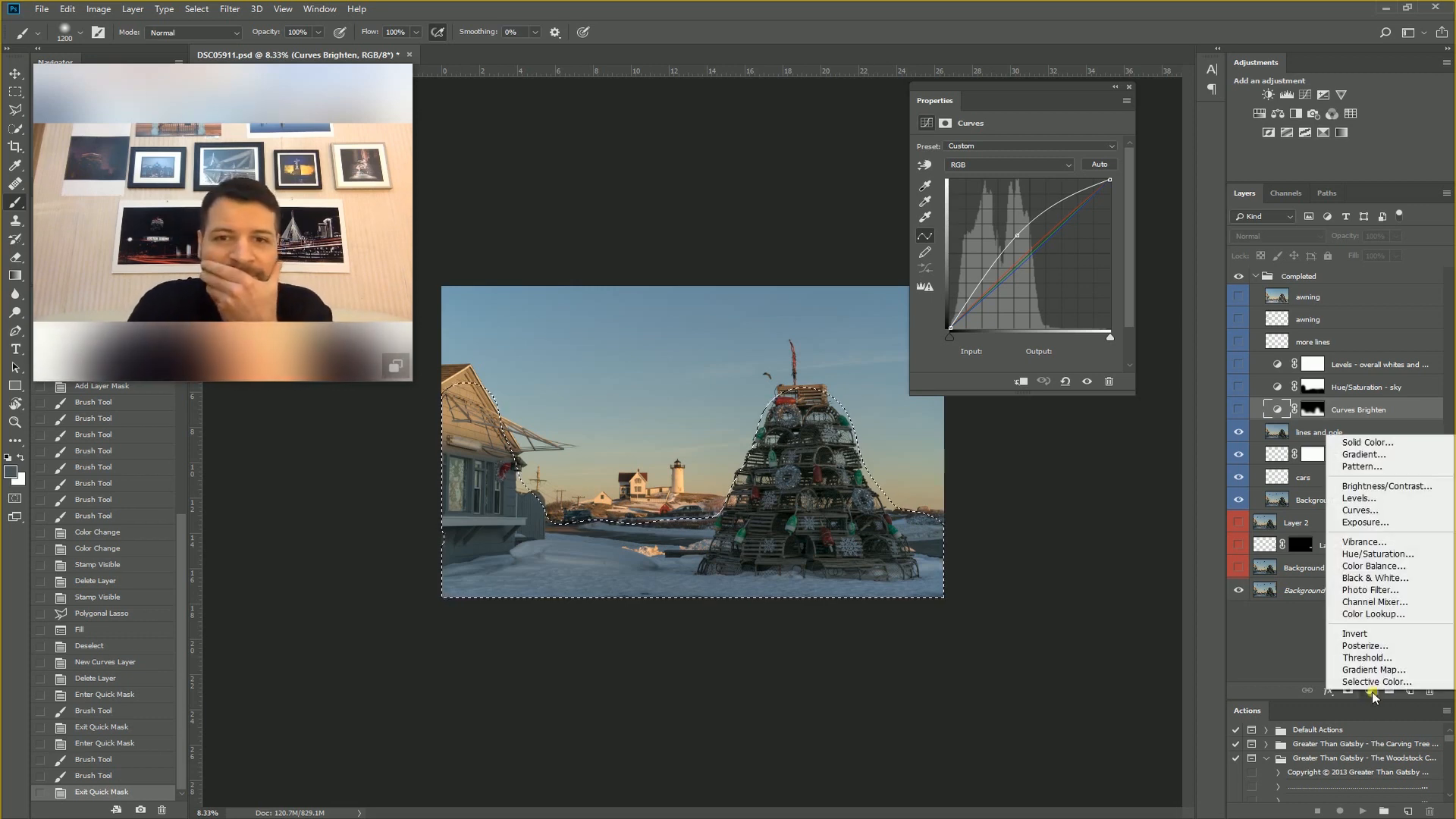
left_click(1369, 515)
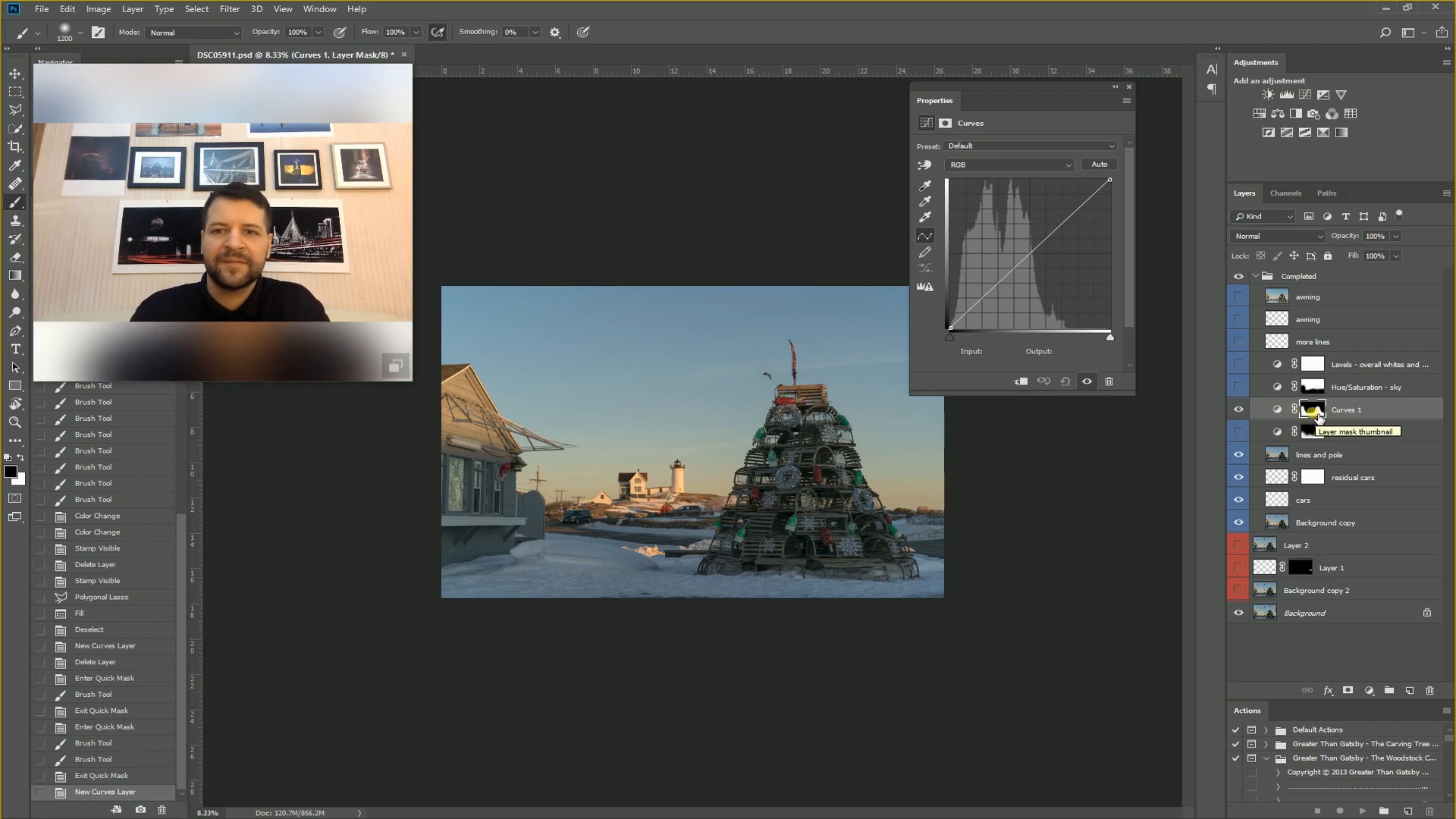
- Try brightening the masked area with an RGB curve point at input 143, output 204, and remove the point
left_click(1281, 413)
left_click_drag(1054, 237, 1039, 210)
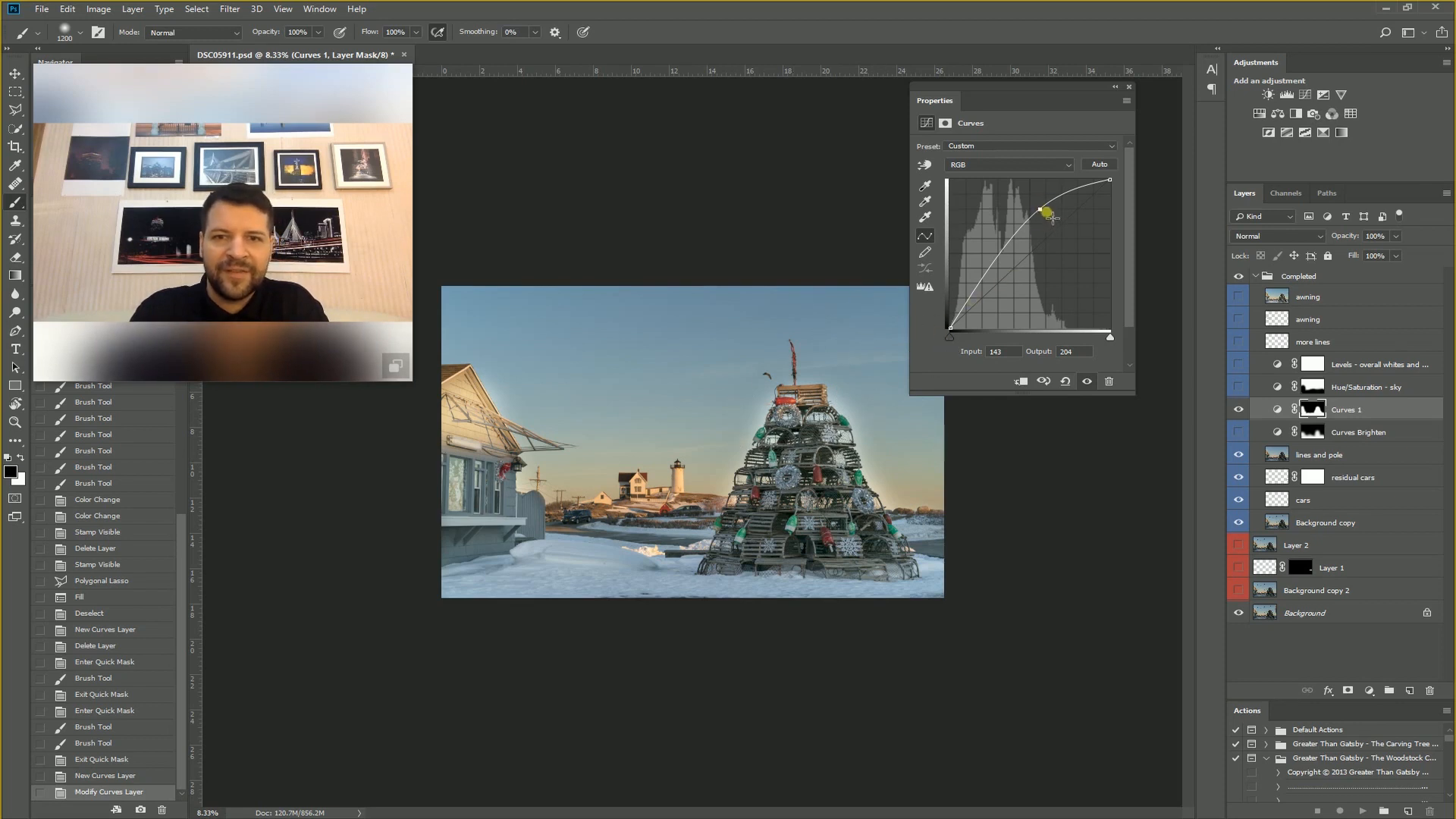
left_click_drag(1040, 209, 1056, 152)
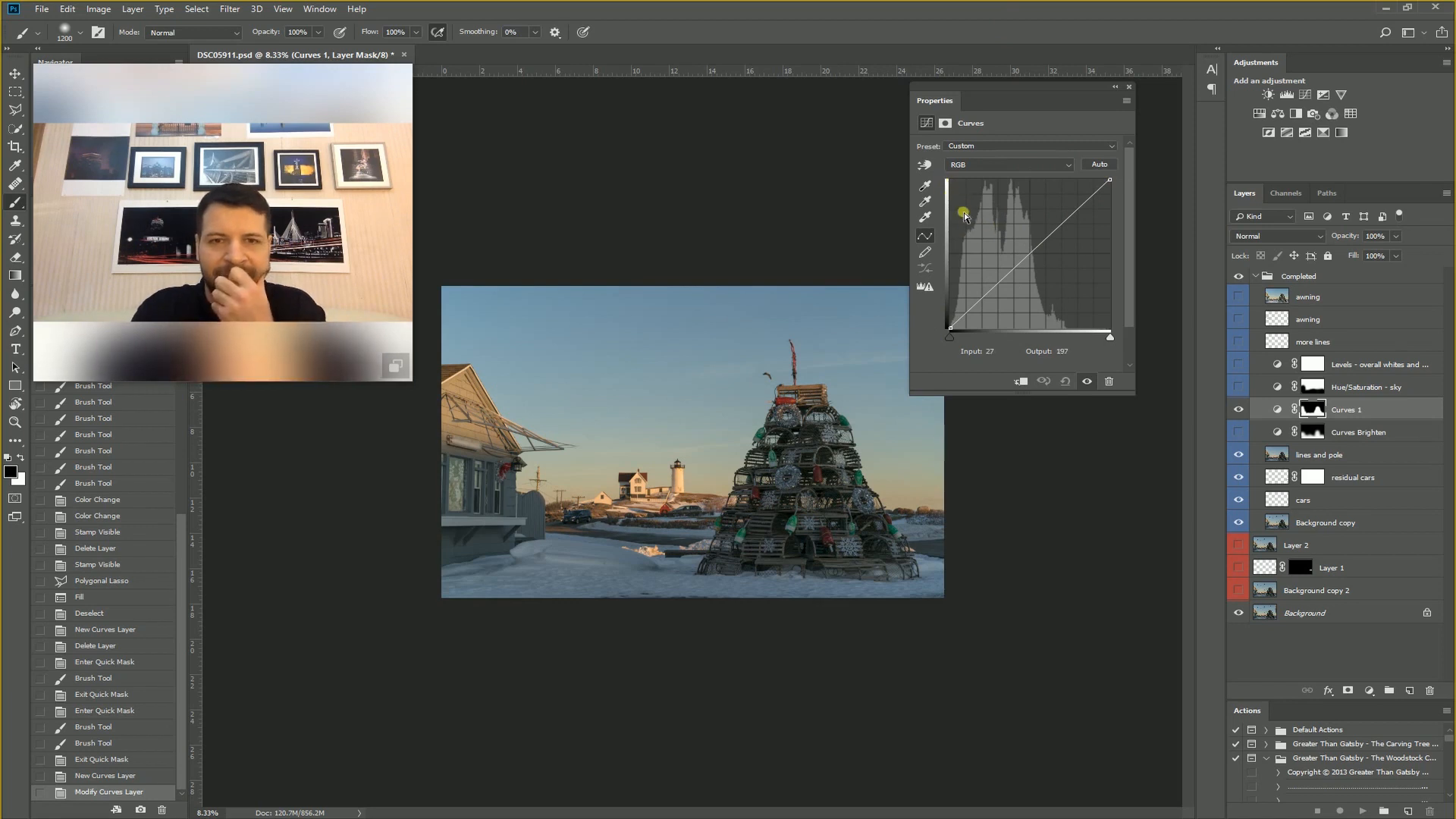
- Try setting the curve's white point from the sunlit snow patch, and revert the adjustment
left_click(925, 218)
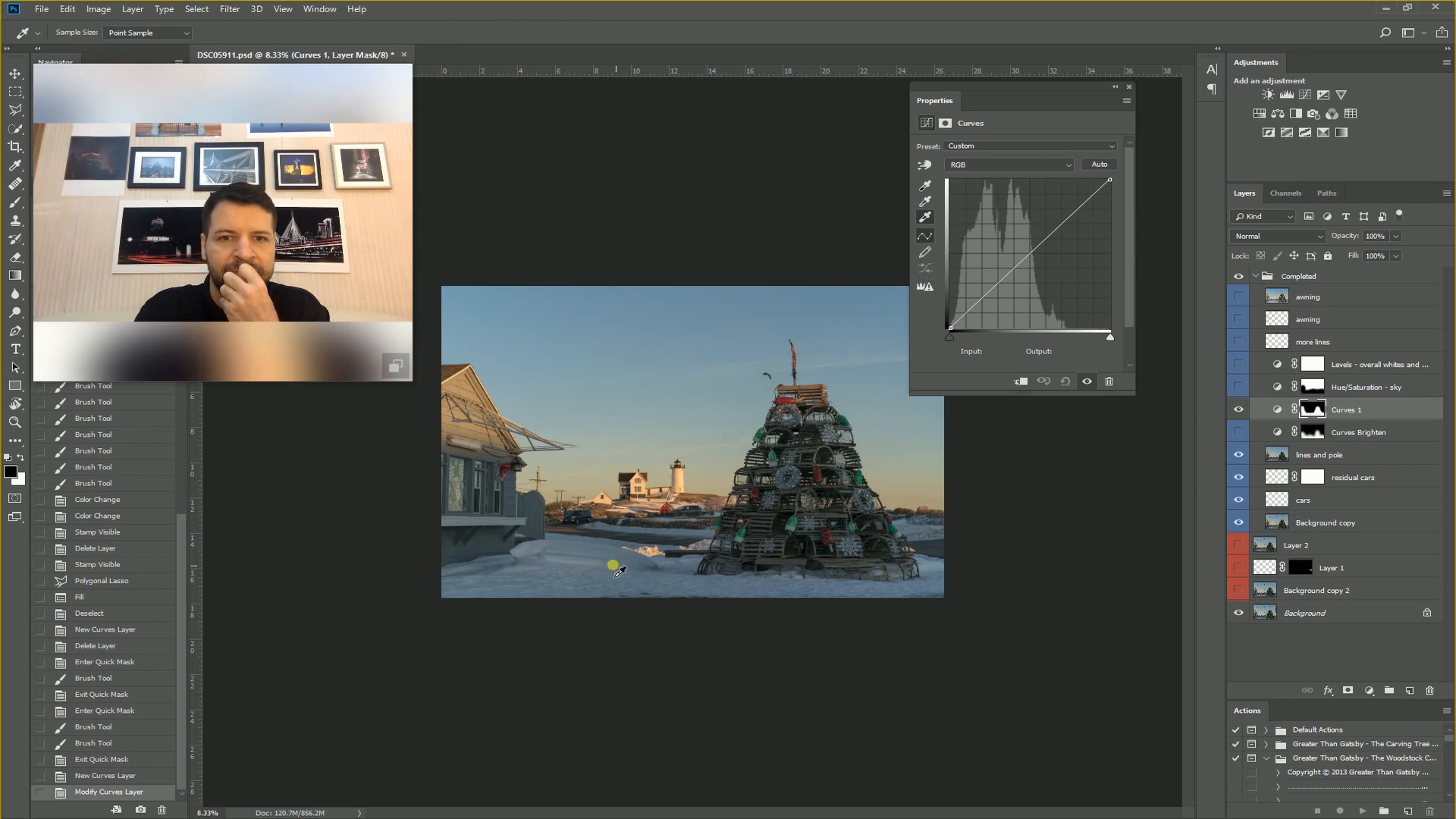
left_click(650, 553)
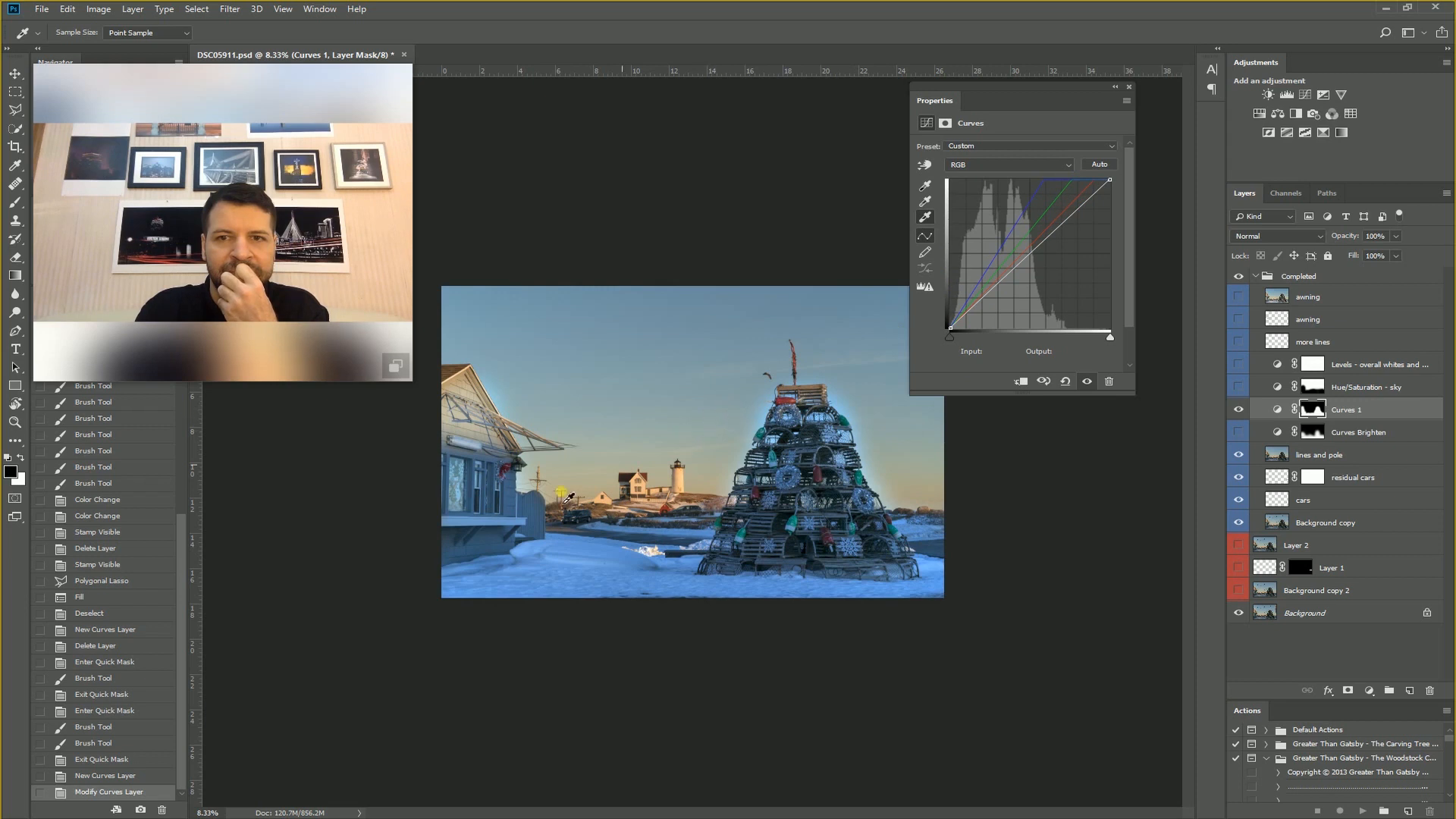
left_click(117, 777)
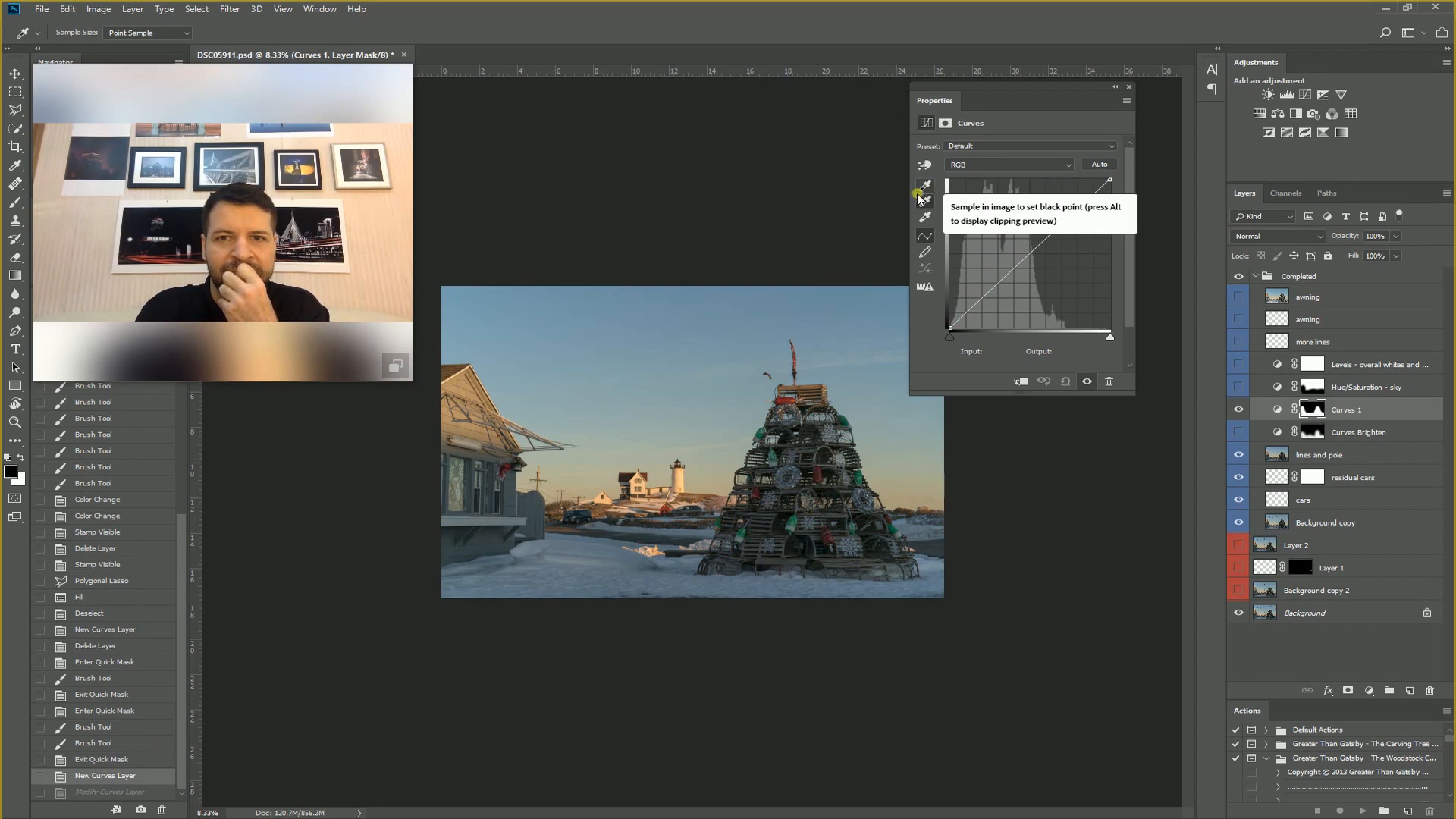
- Set the new Curves layer's white point by sampling the shaded ledge below the building's windows
left_click(441, 528)
left_click(729, 425)
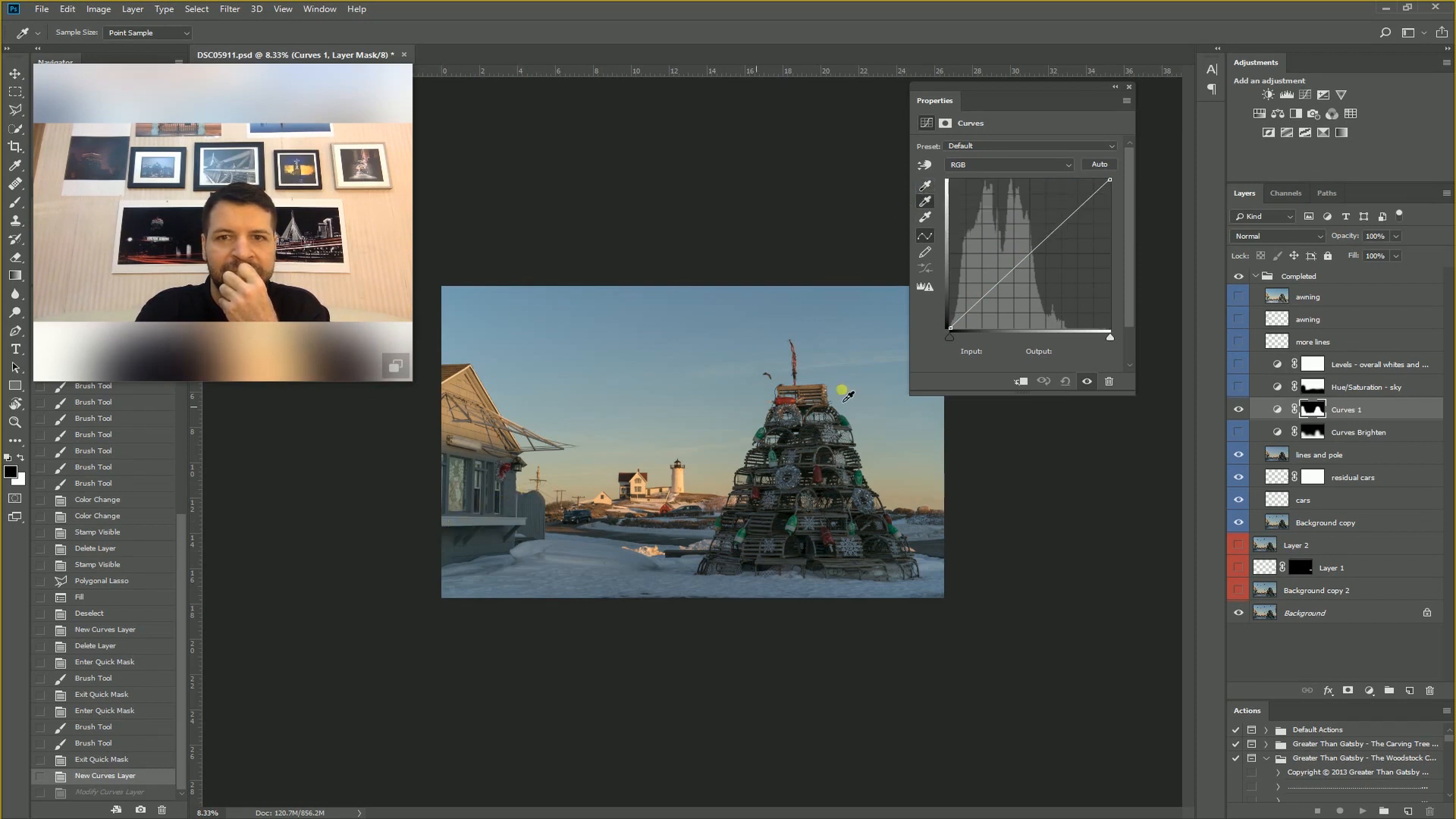
left_click(925, 217)
left_click(417, 523)
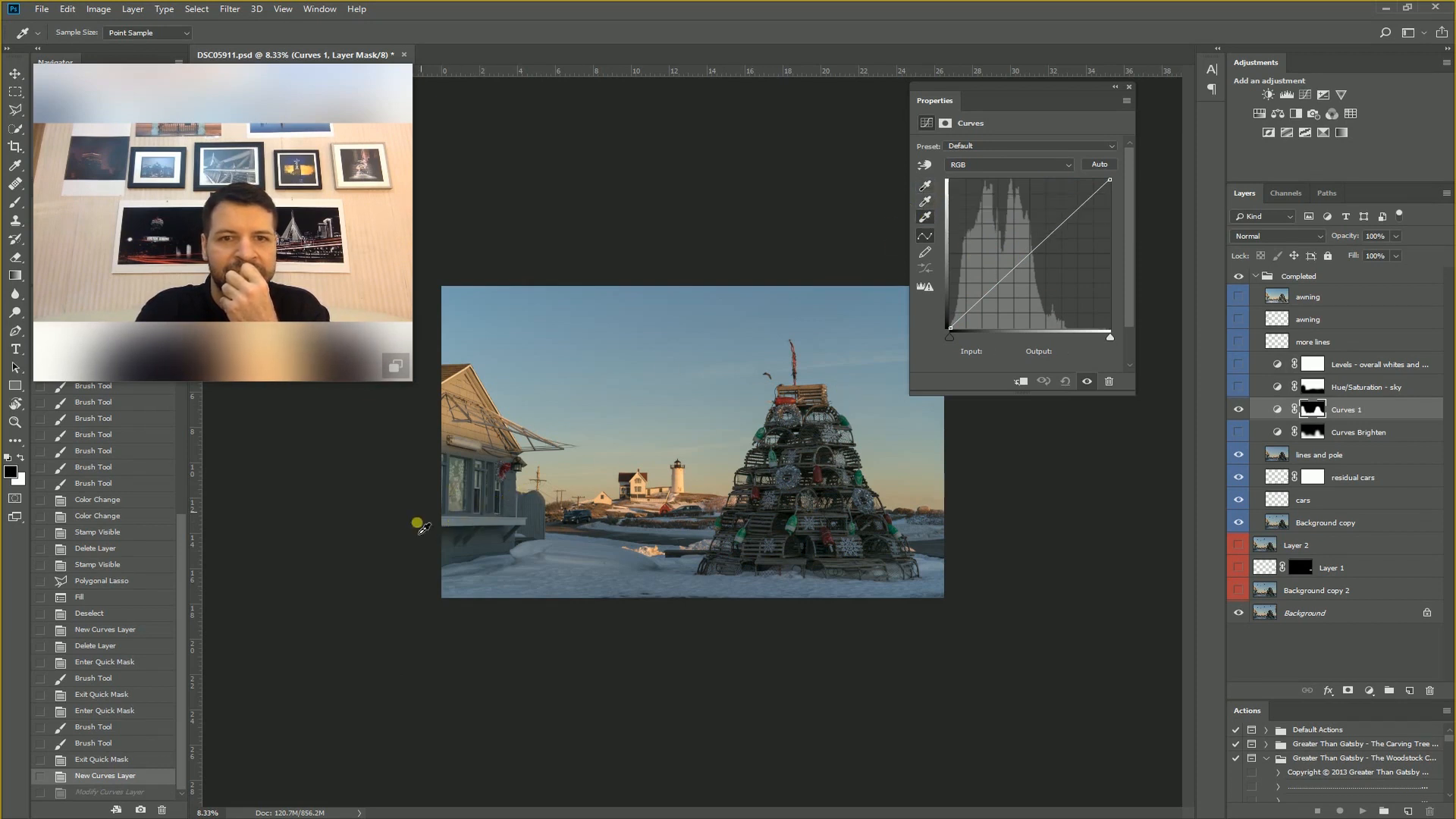
left_click(506, 522)
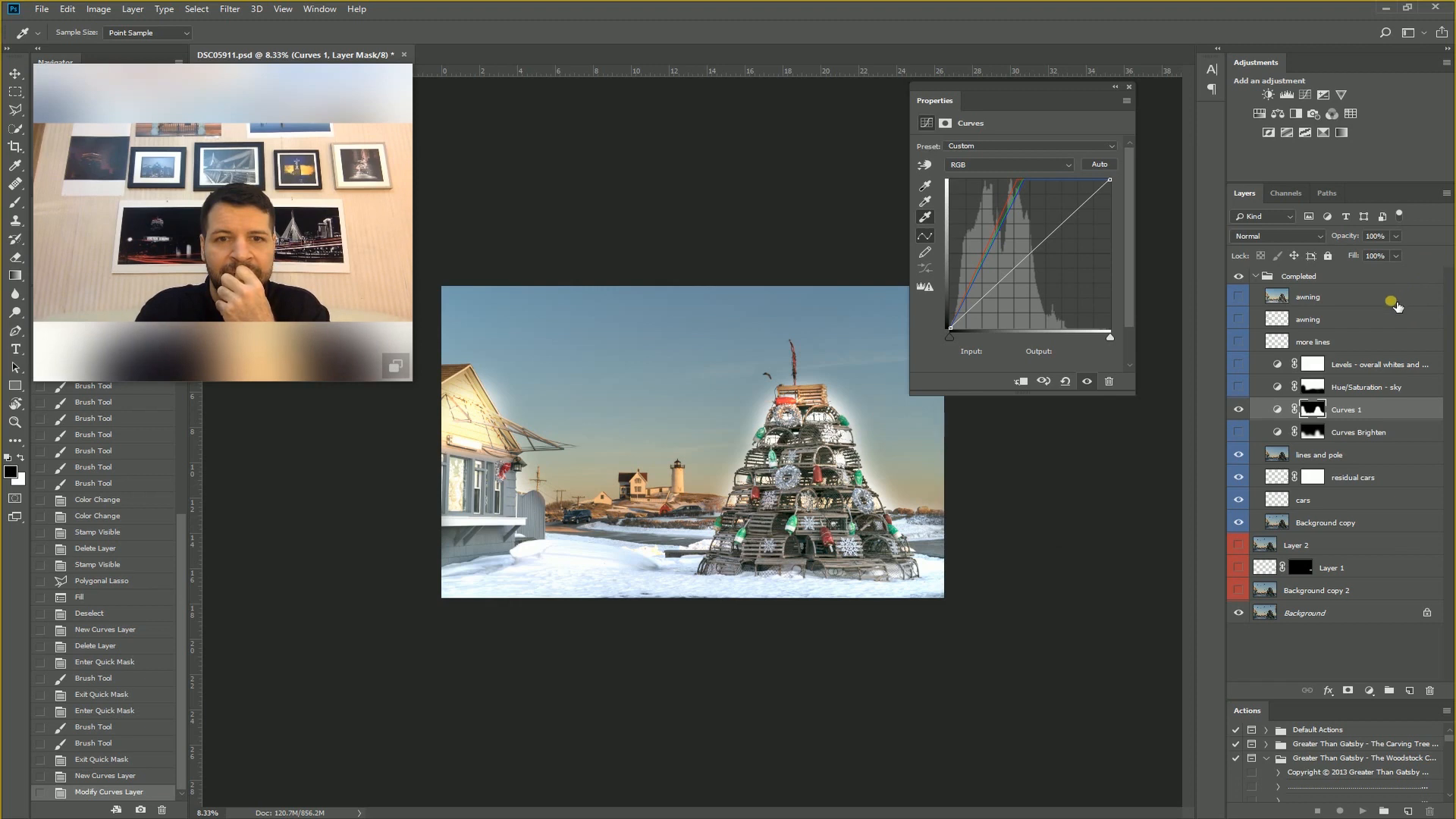
- Reduce the new Curves layer's opacity to 39%
left_click(1396, 236)
left_click_drag(1399, 253, 1357, 256)
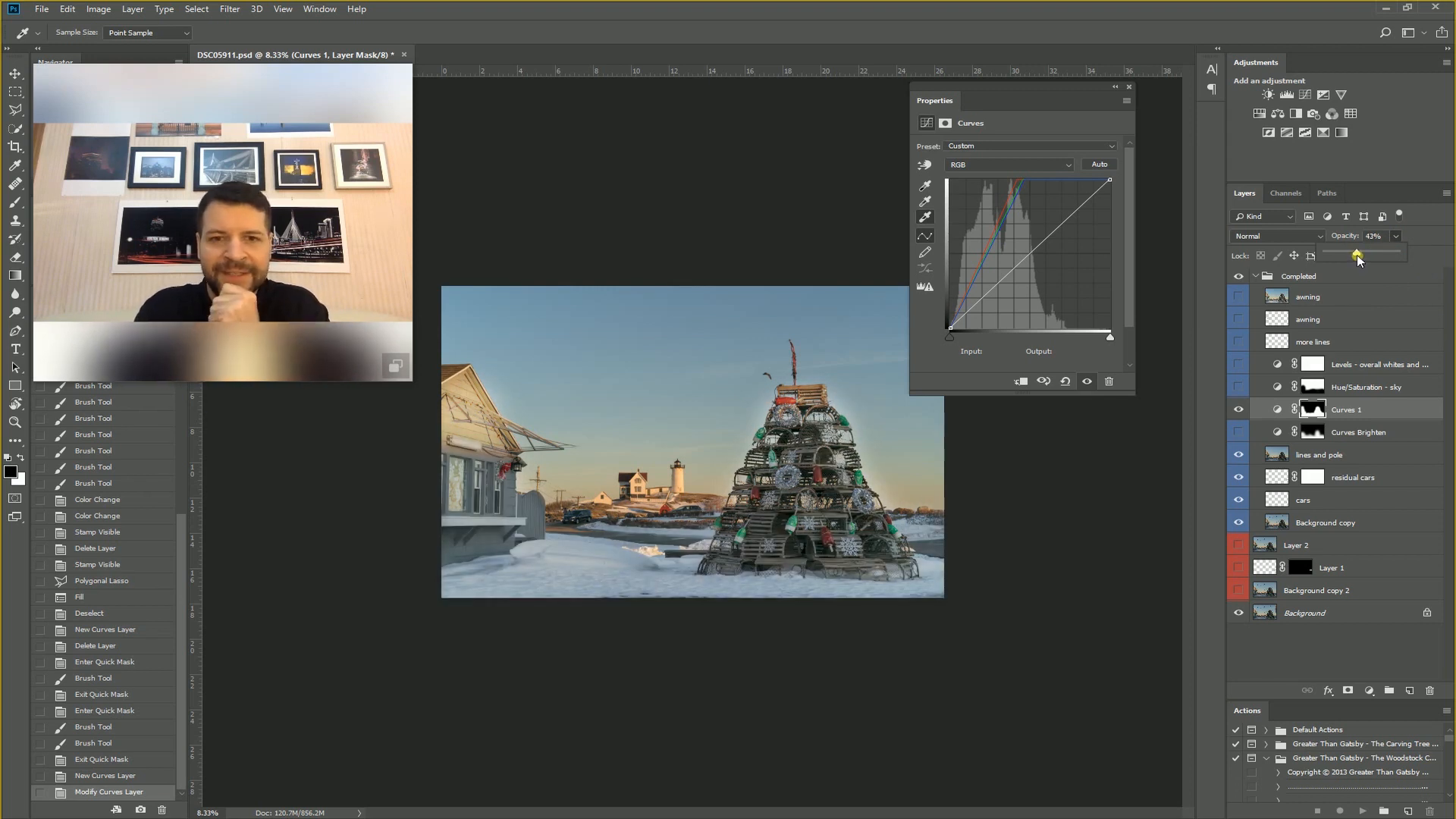
left_click_drag(1357, 256, 1355, 256)
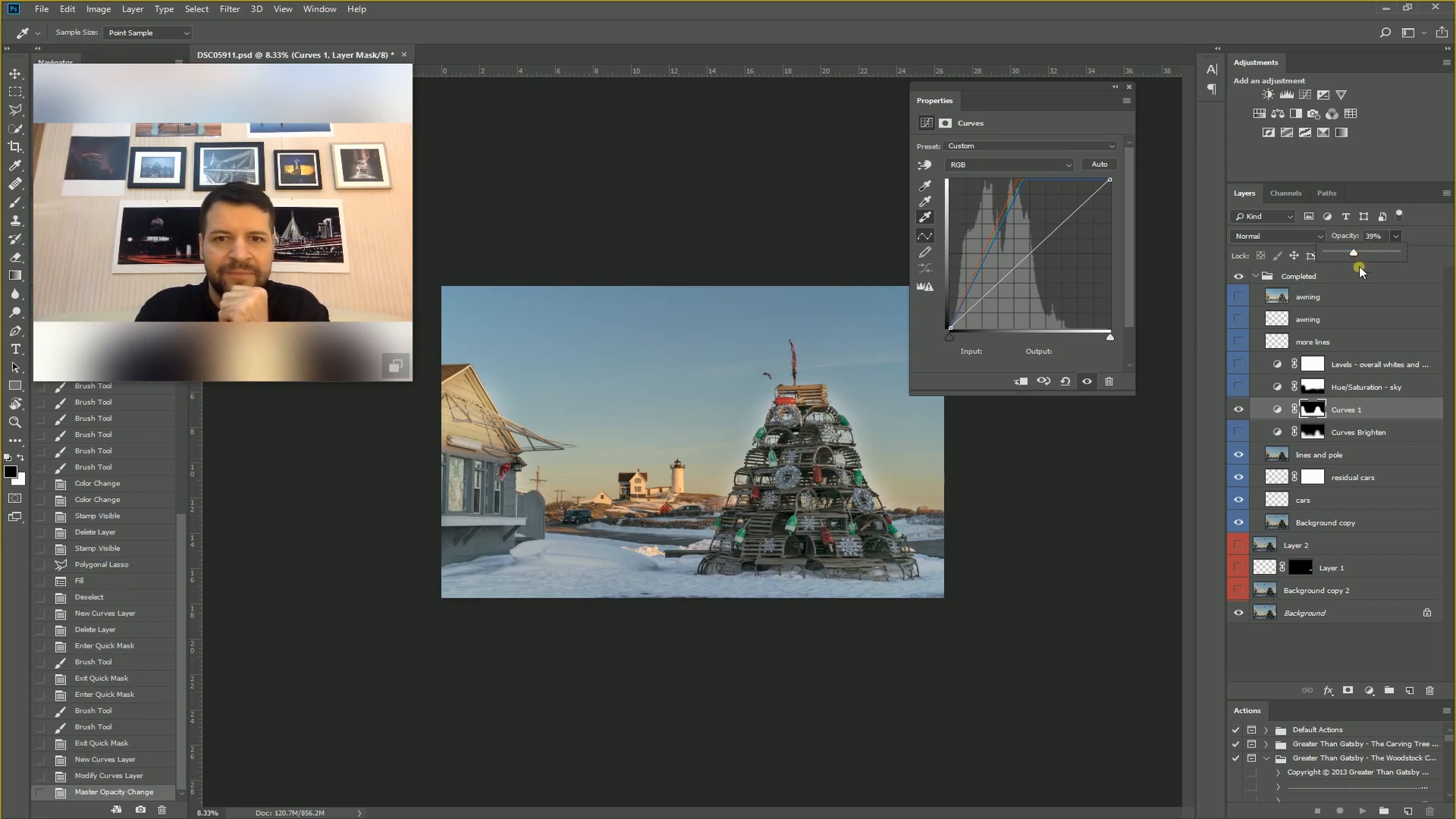
- Compare the photo with and without the new Curves layer, leaving the layer shown
left_click(1239, 409)
left_click(1241, 410)
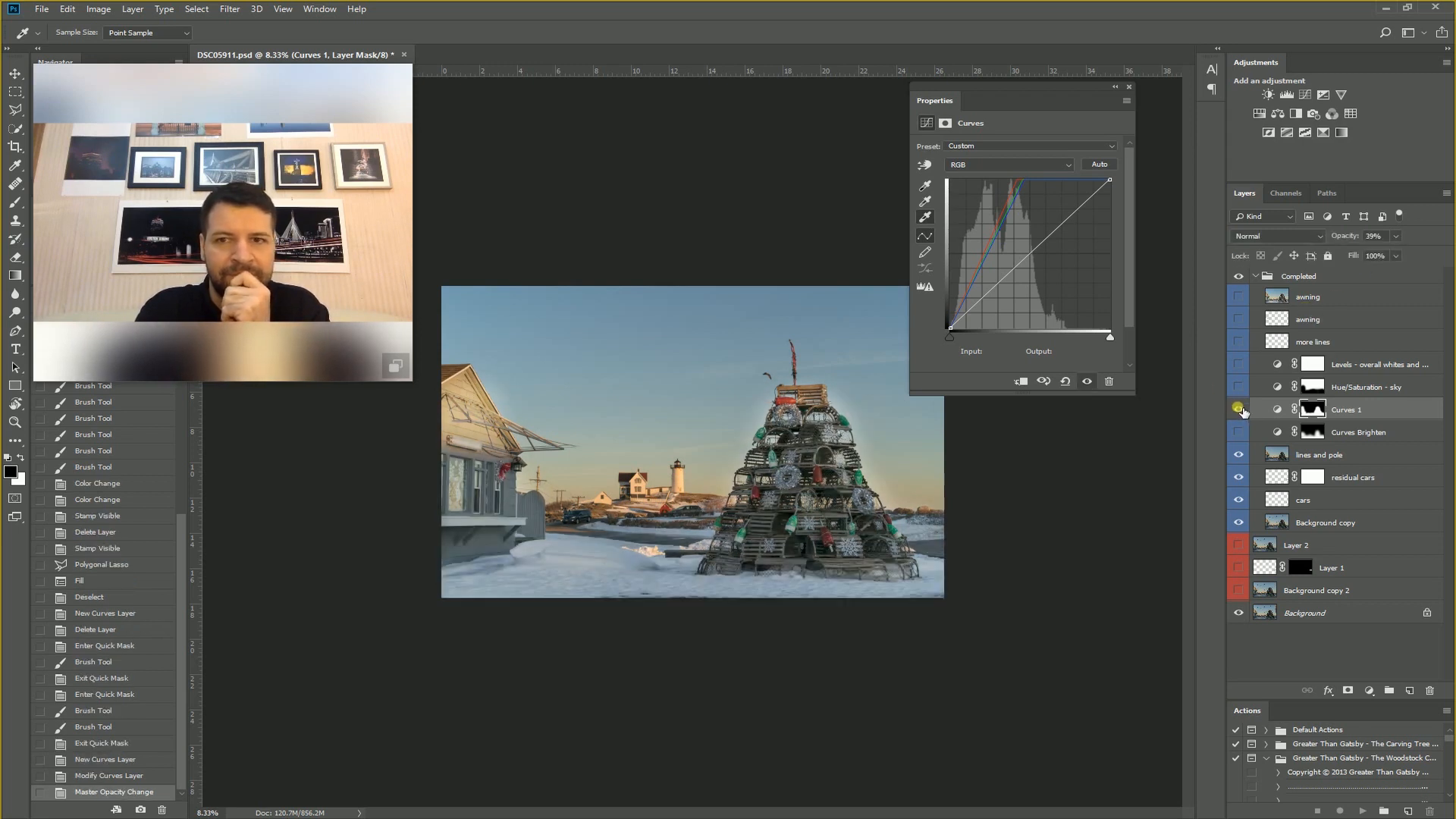
left_click(1238, 409)
left_click(1238, 409)
left_click(1239, 410)
left_click(1239, 410)
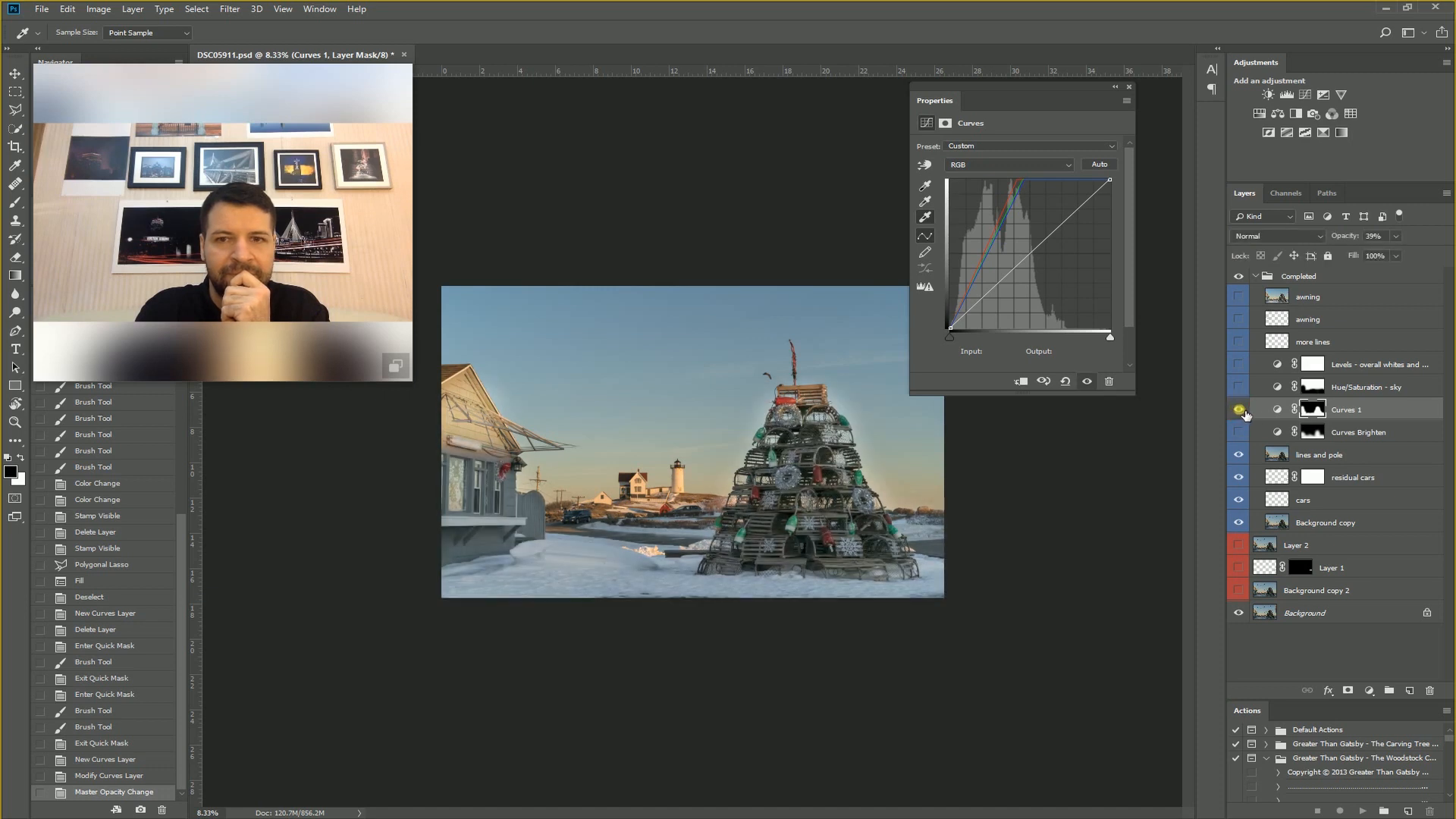
- Target the Curves 1 layer's mask and choose the Soft Round brush for painting on it
left_click(1316, 410)
key("b")
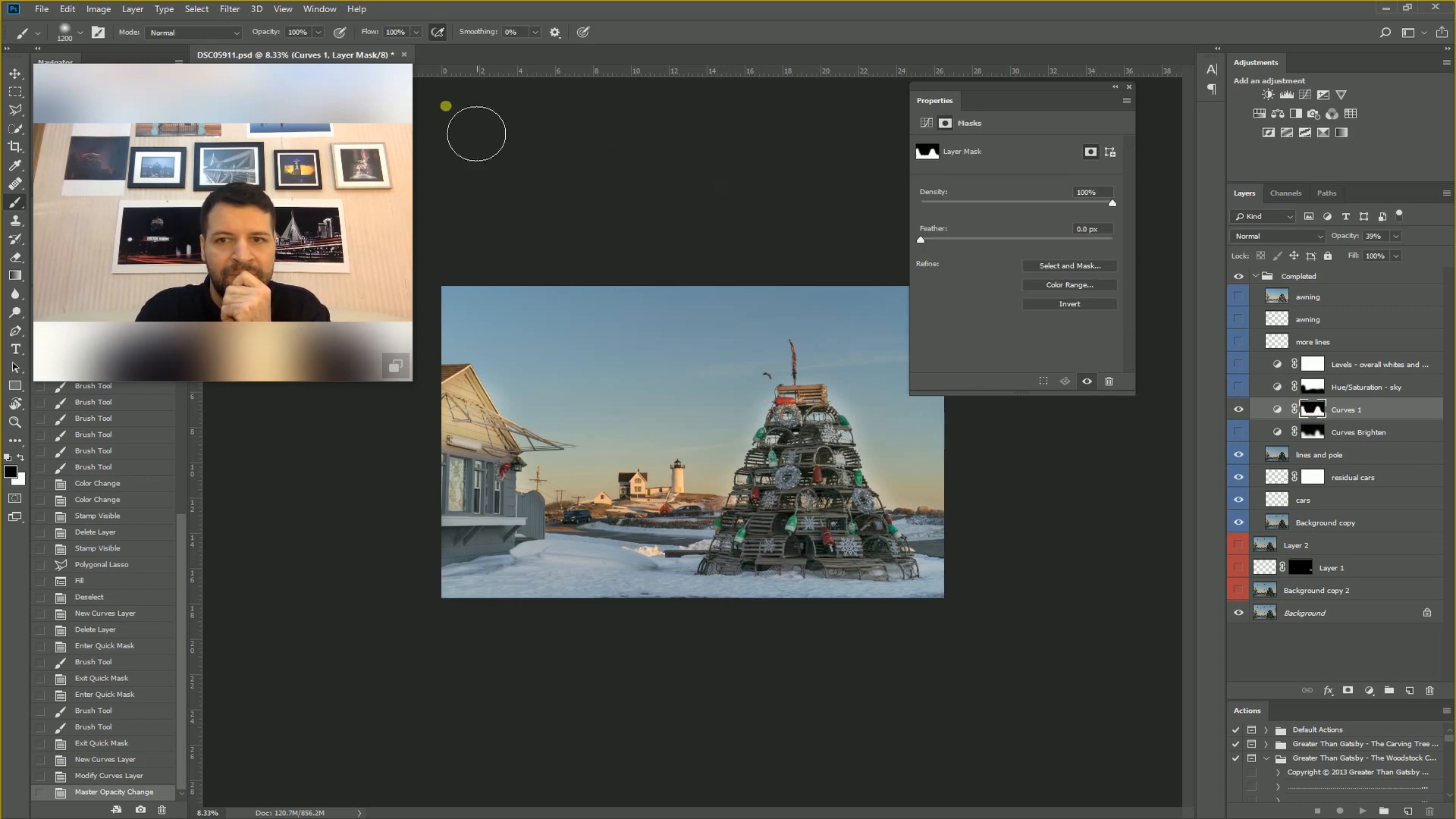
left_click_drag(253, 80, 333, 88)
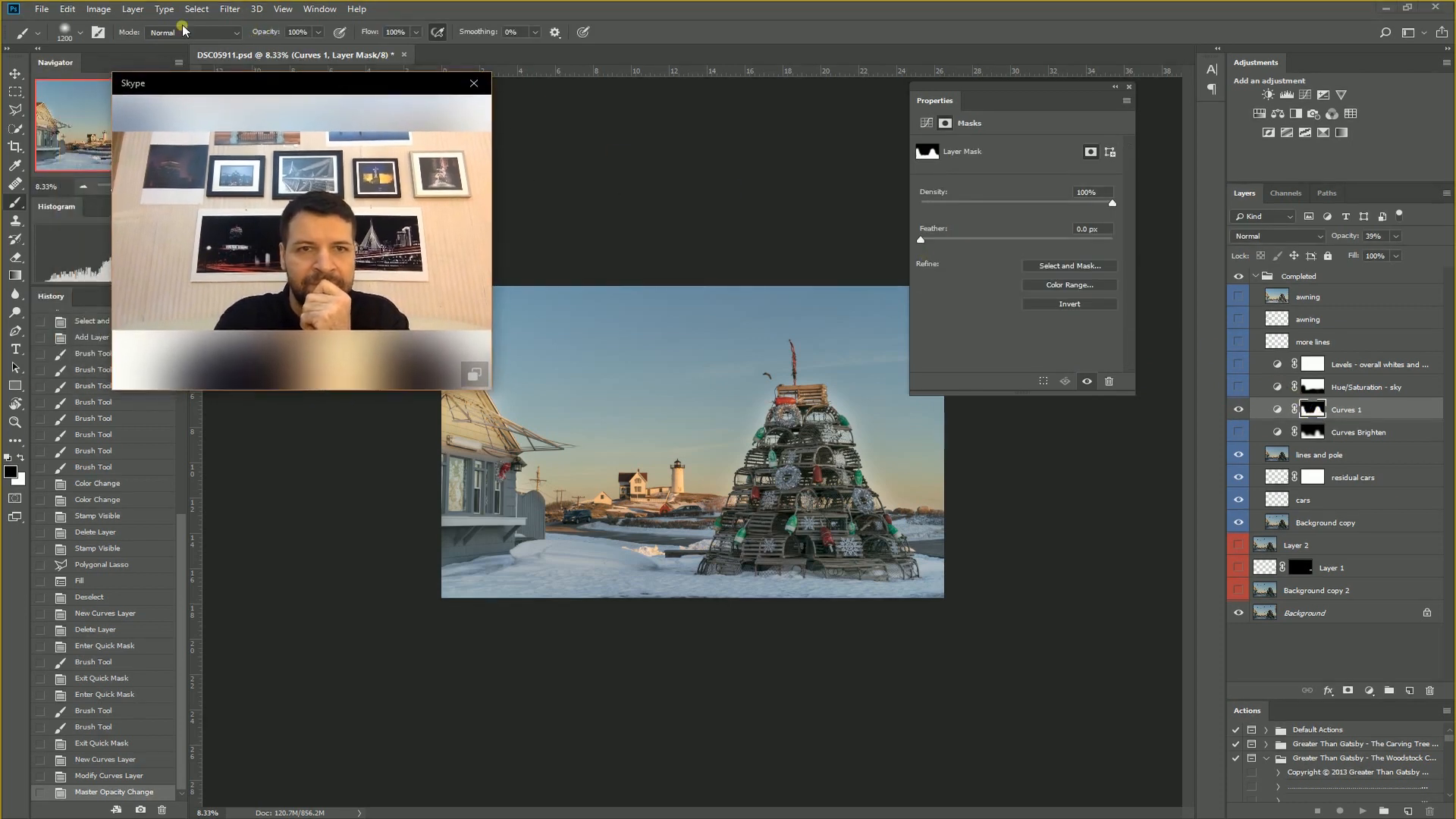
left_click(80, 35)
left_click_drag(217, 86, 259, 188)
left_click(81, 34)
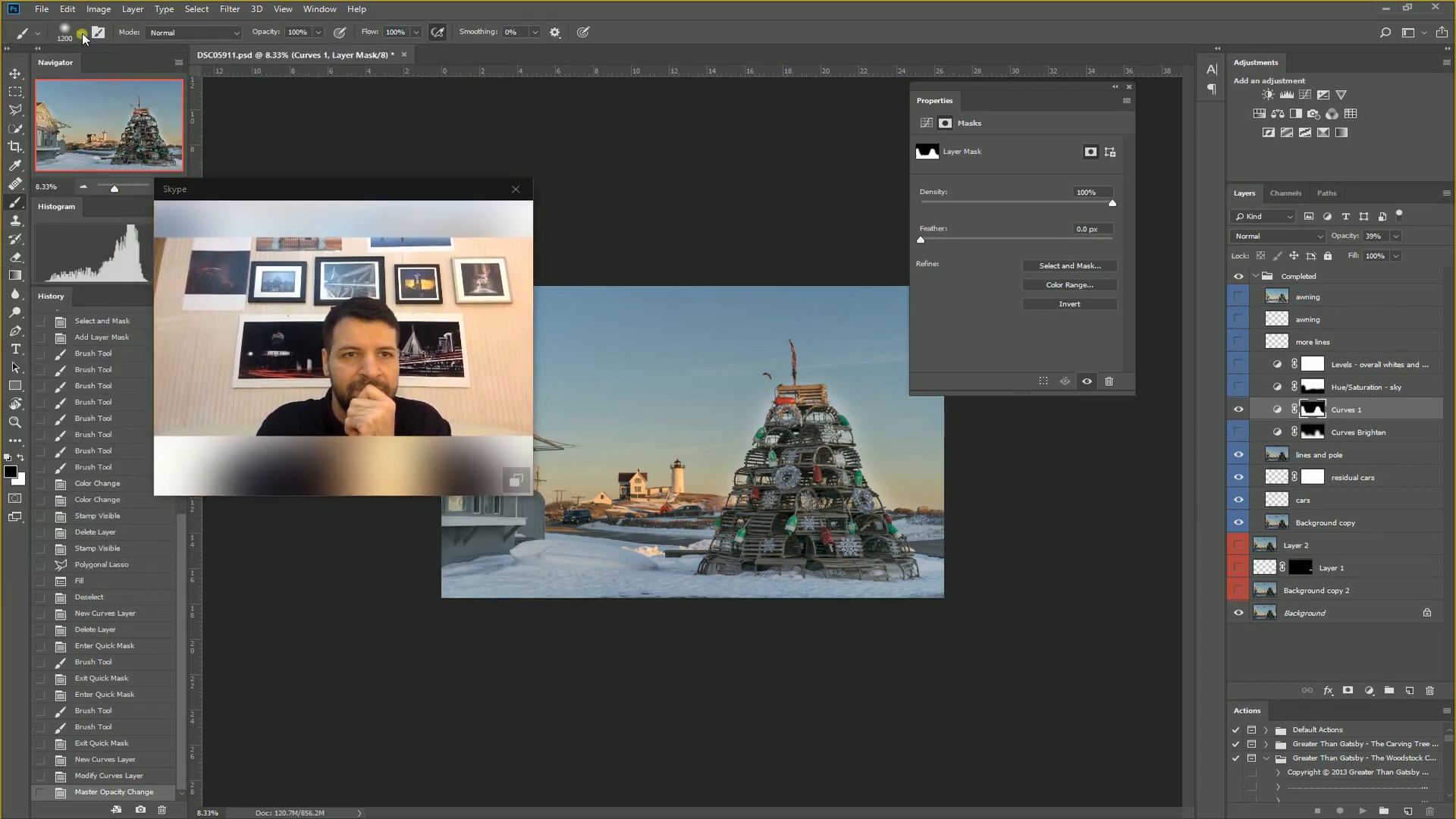
left_click(82, 34)
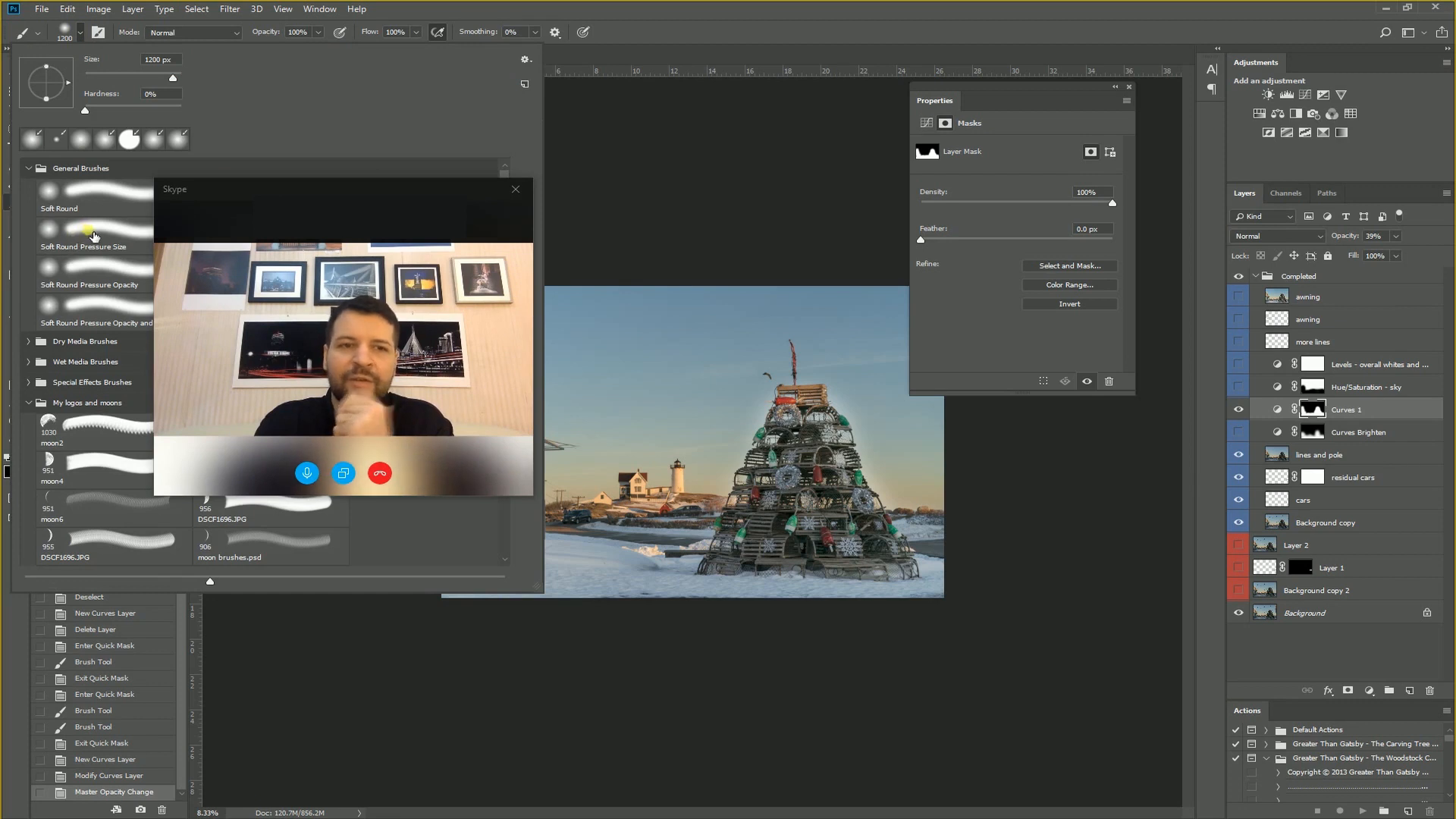
left_click(97, 202)
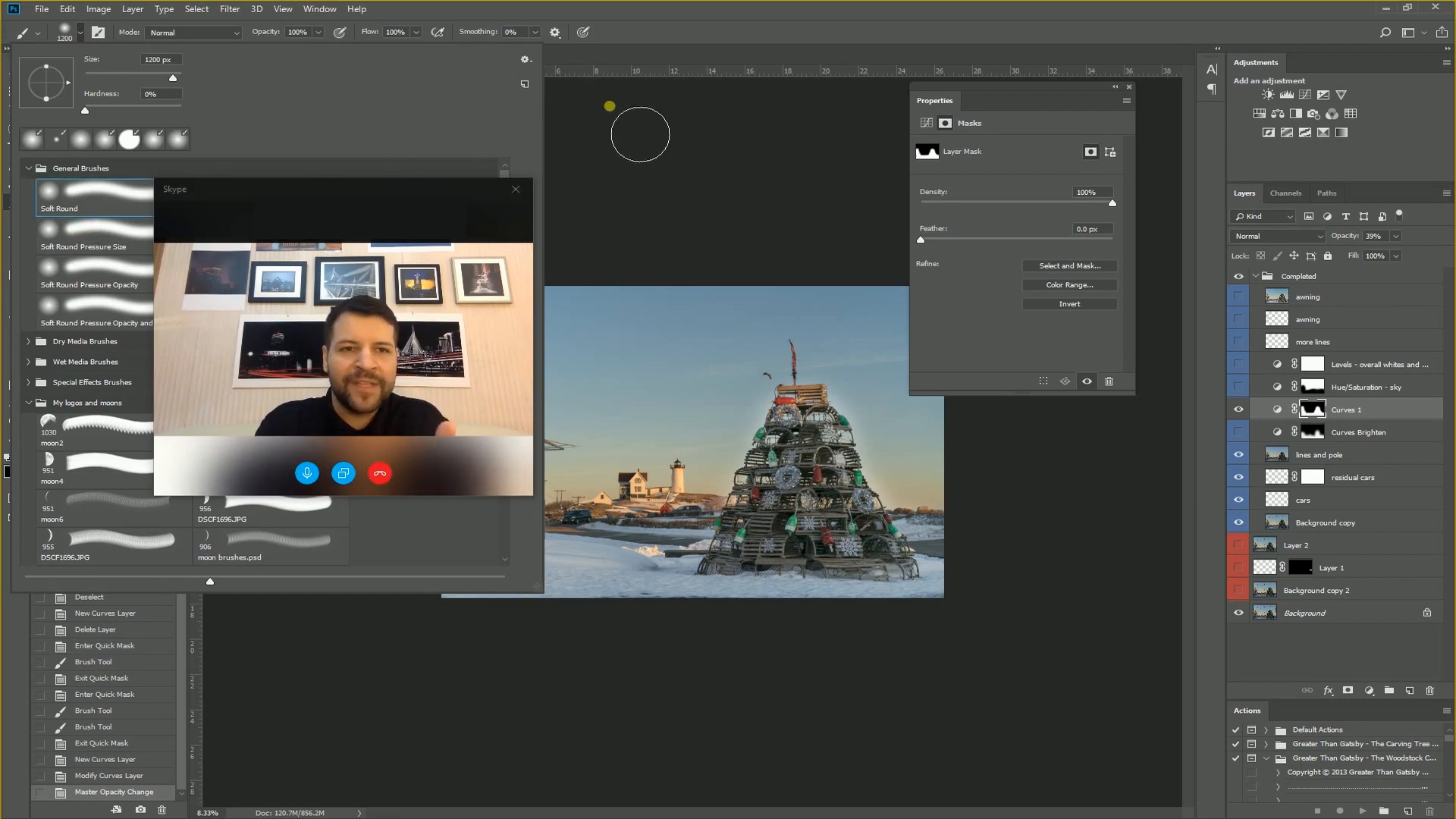
left_click(640, 134)
left_click_drag(431, 184, 391, 124)
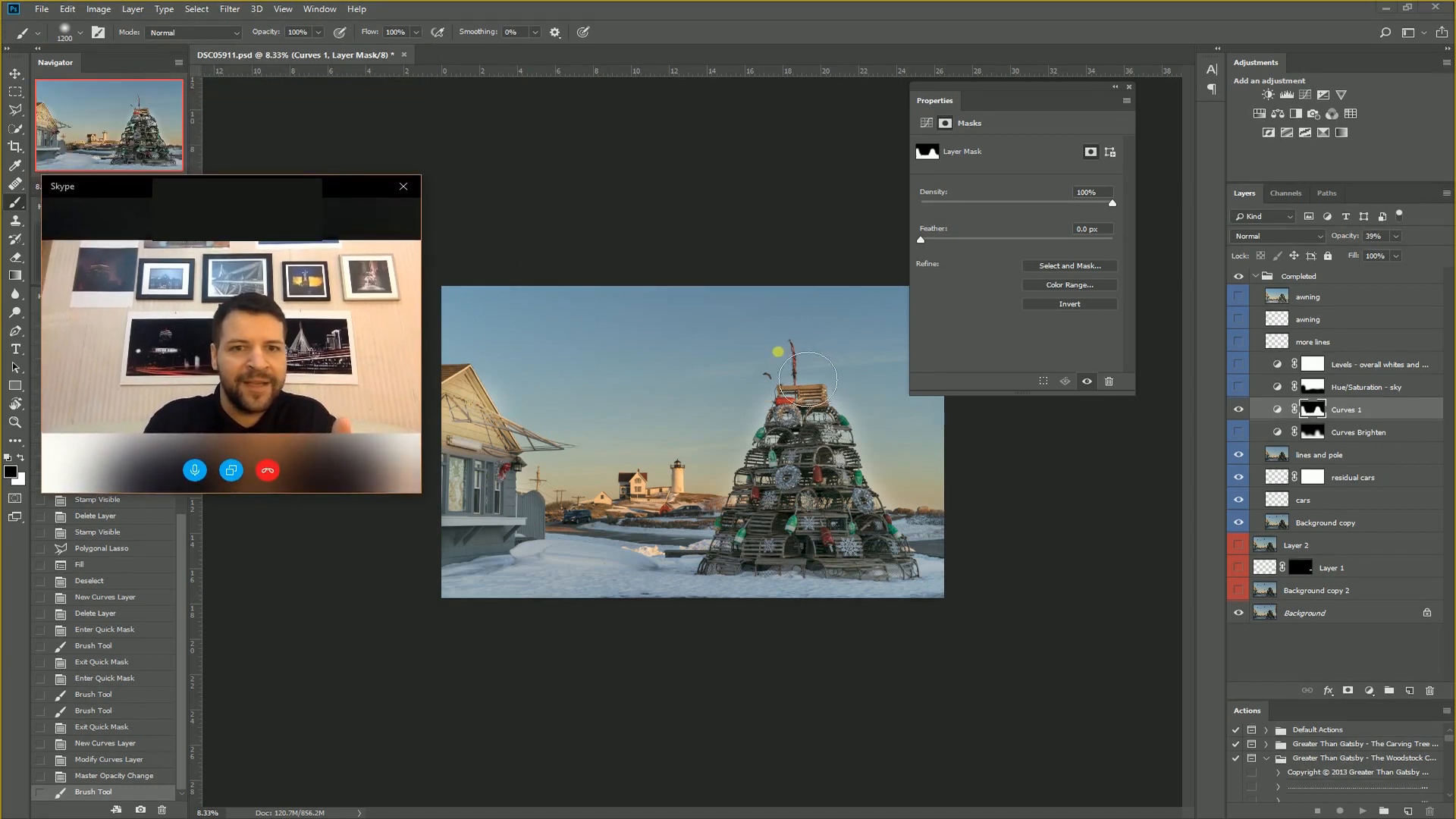
- Reduce the brush to 700 px and paint black on the Curves 1 mask along the sky beside the trap tree
key("bracketleft")
key("bracketleft")
key("bracketleft")
key("bracketleft")
key("bracketleft")
left_click_drag(743, 425, 716, 476)
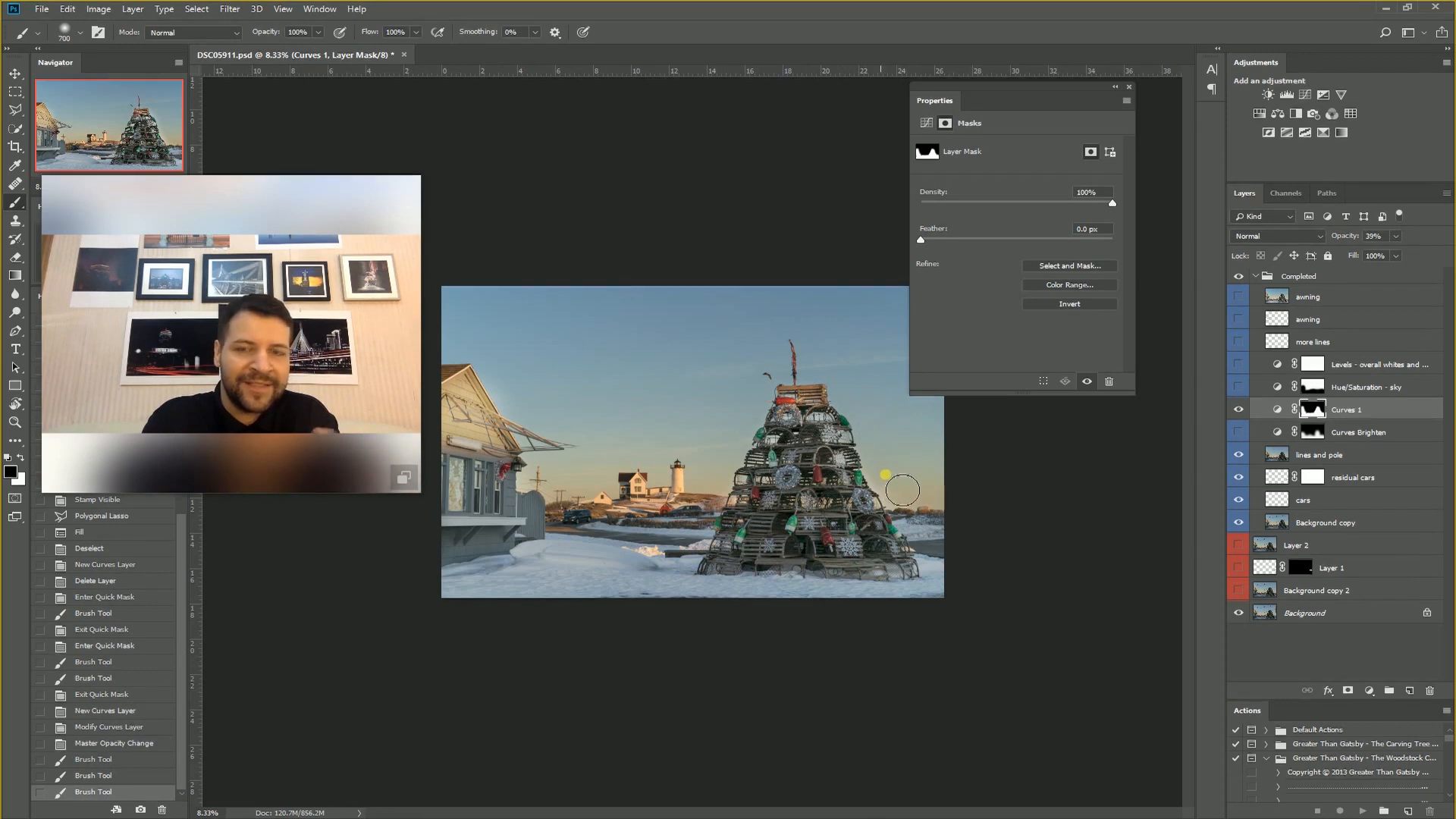
- Reduce the brush to 300 px and paint black on the mask close along the tree's left edge and near its top
key("bracketleft")
key("bracketleft")
key("bracketleft")
key("bracketleft")
left_click_drag(717, 486, 730, 499)
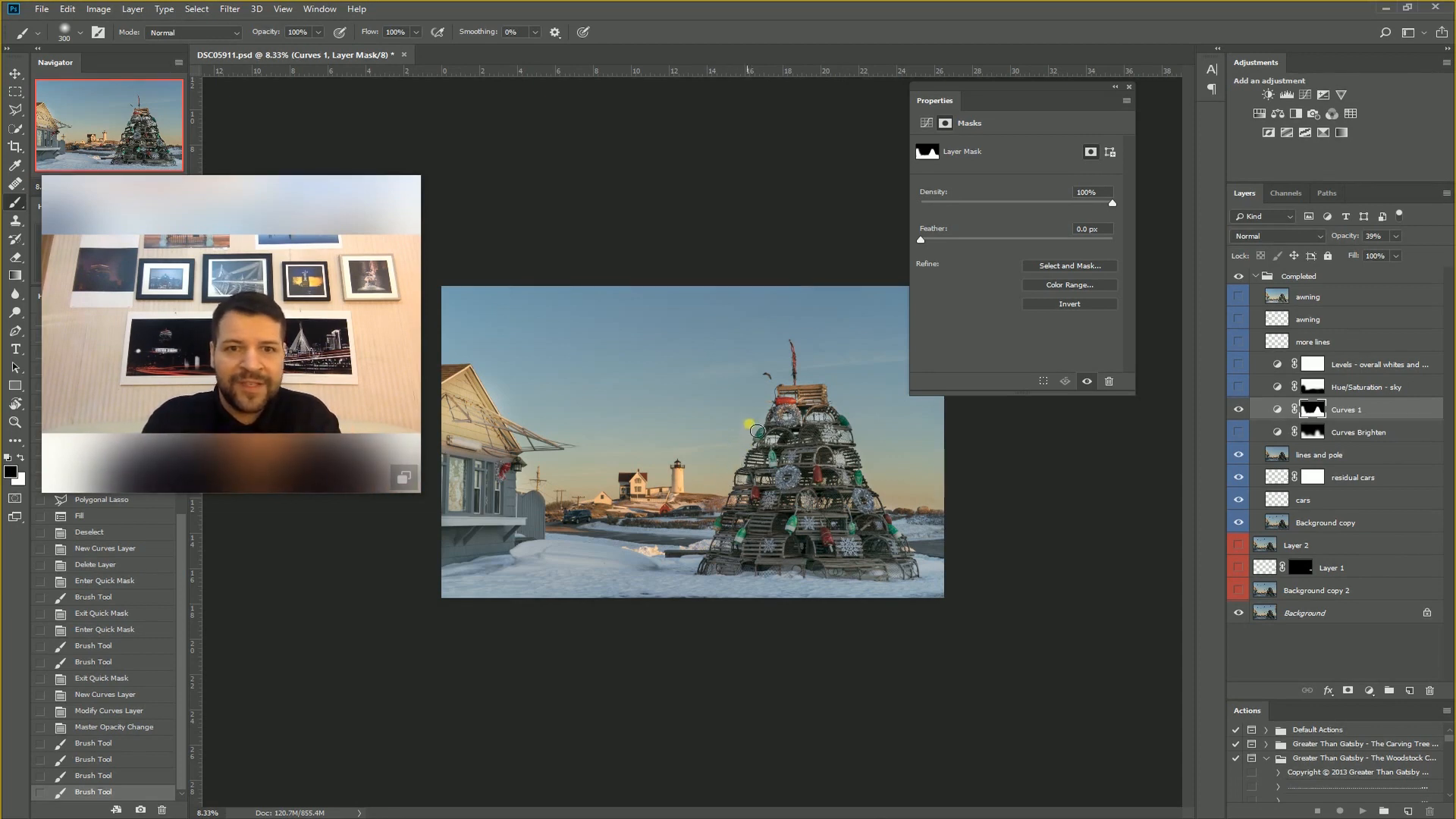
left_click(775, 395)
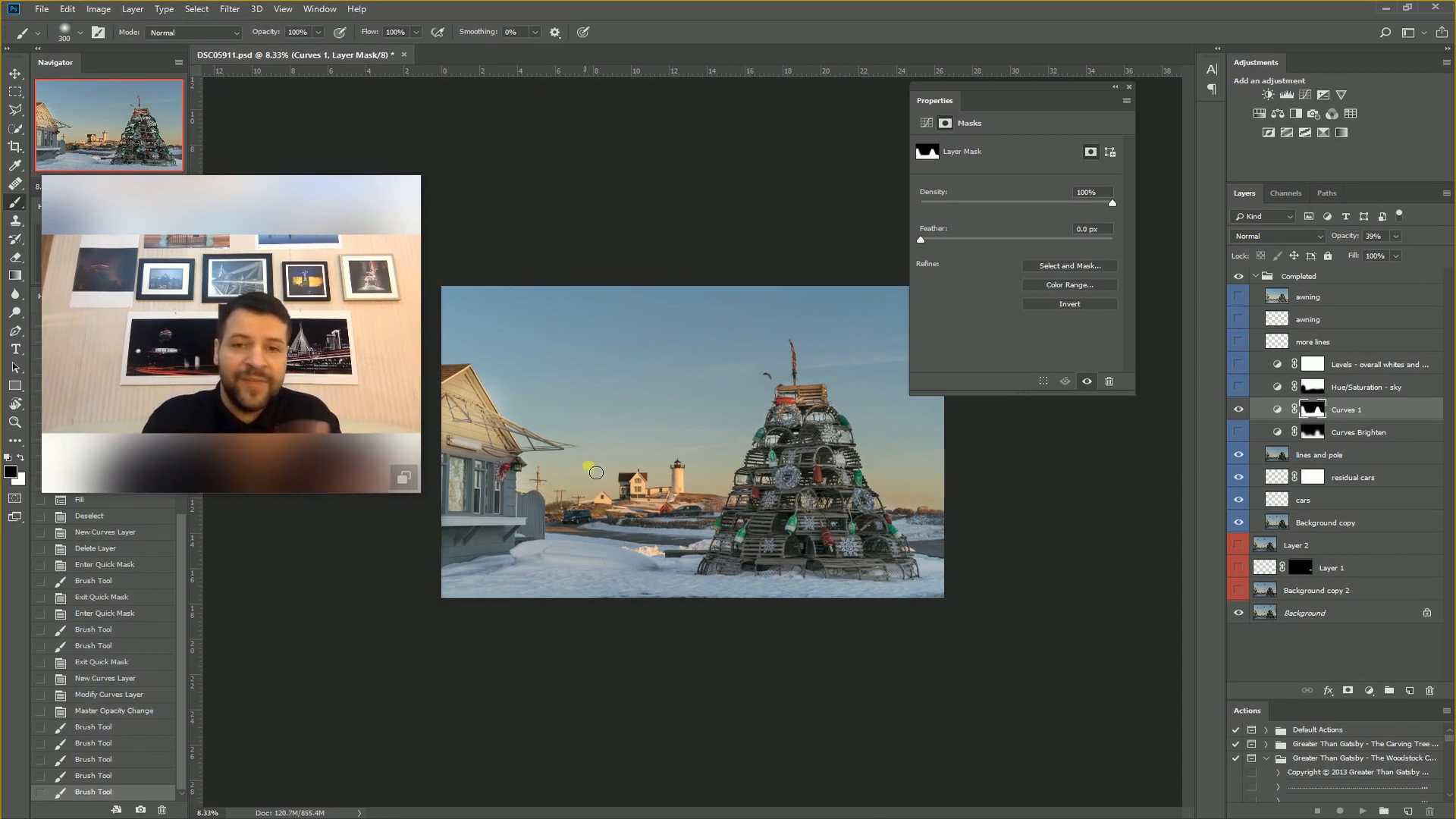
- Enlarge the brush to 1000 px and paint black on the mask over the building's roof
key("]")
key("]")
key("]")
key("]")
key("]")
key("]")
key("]")
left_click(500, 402)
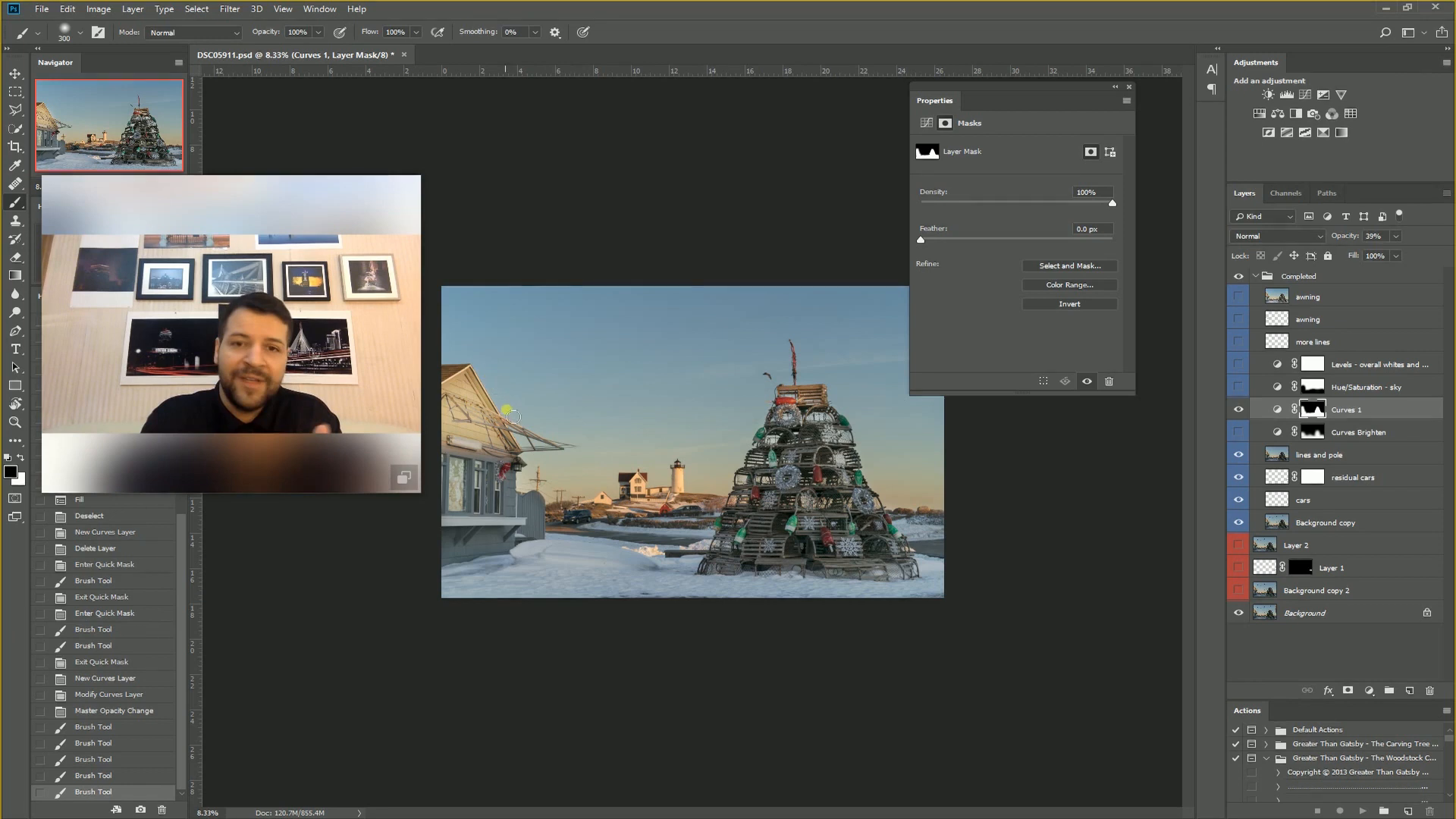
left_click(493, 412)
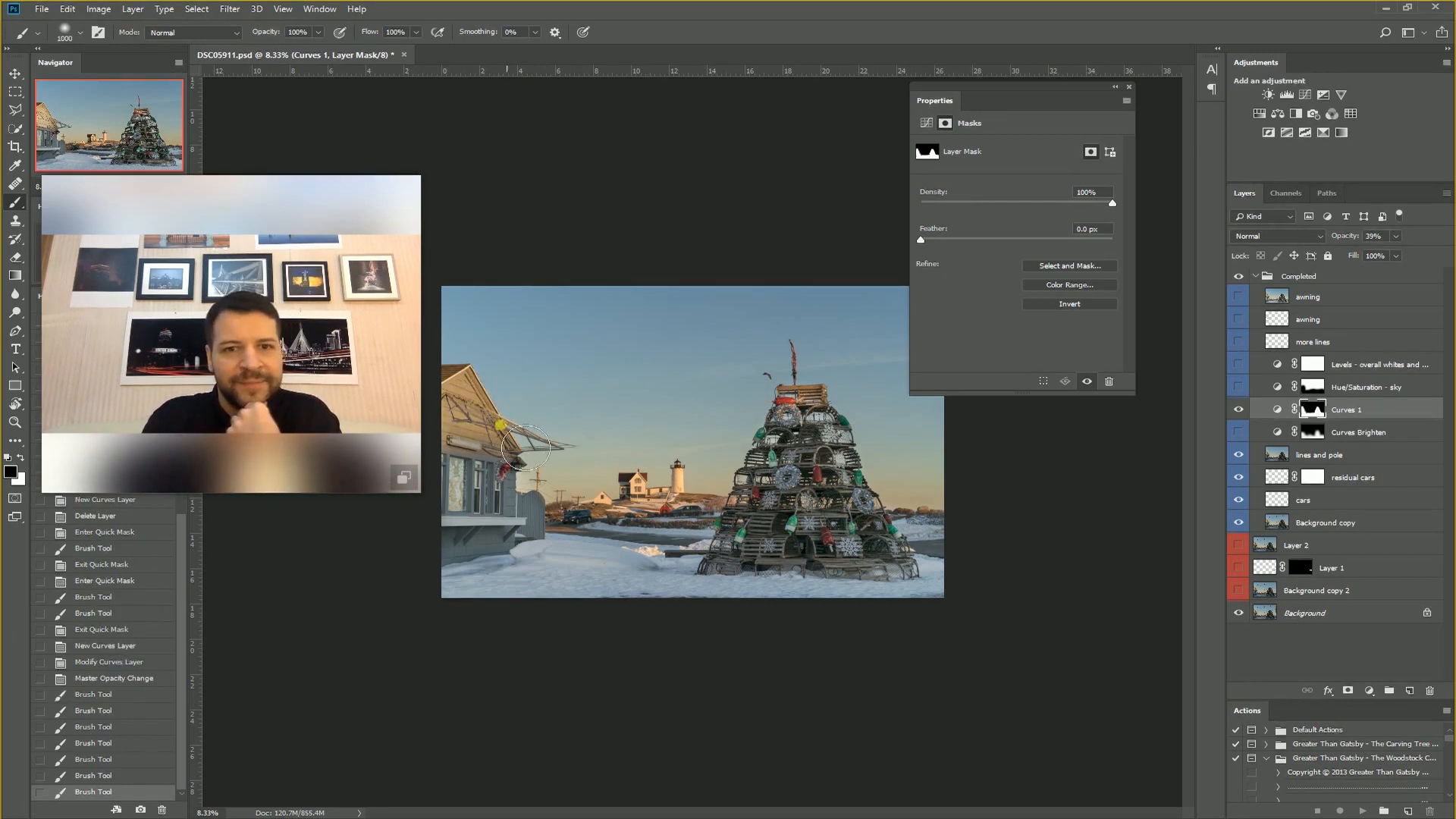
- Try more full-opacity black strokes over the building's roof on the mask, and undo them
left_click(543, 430)
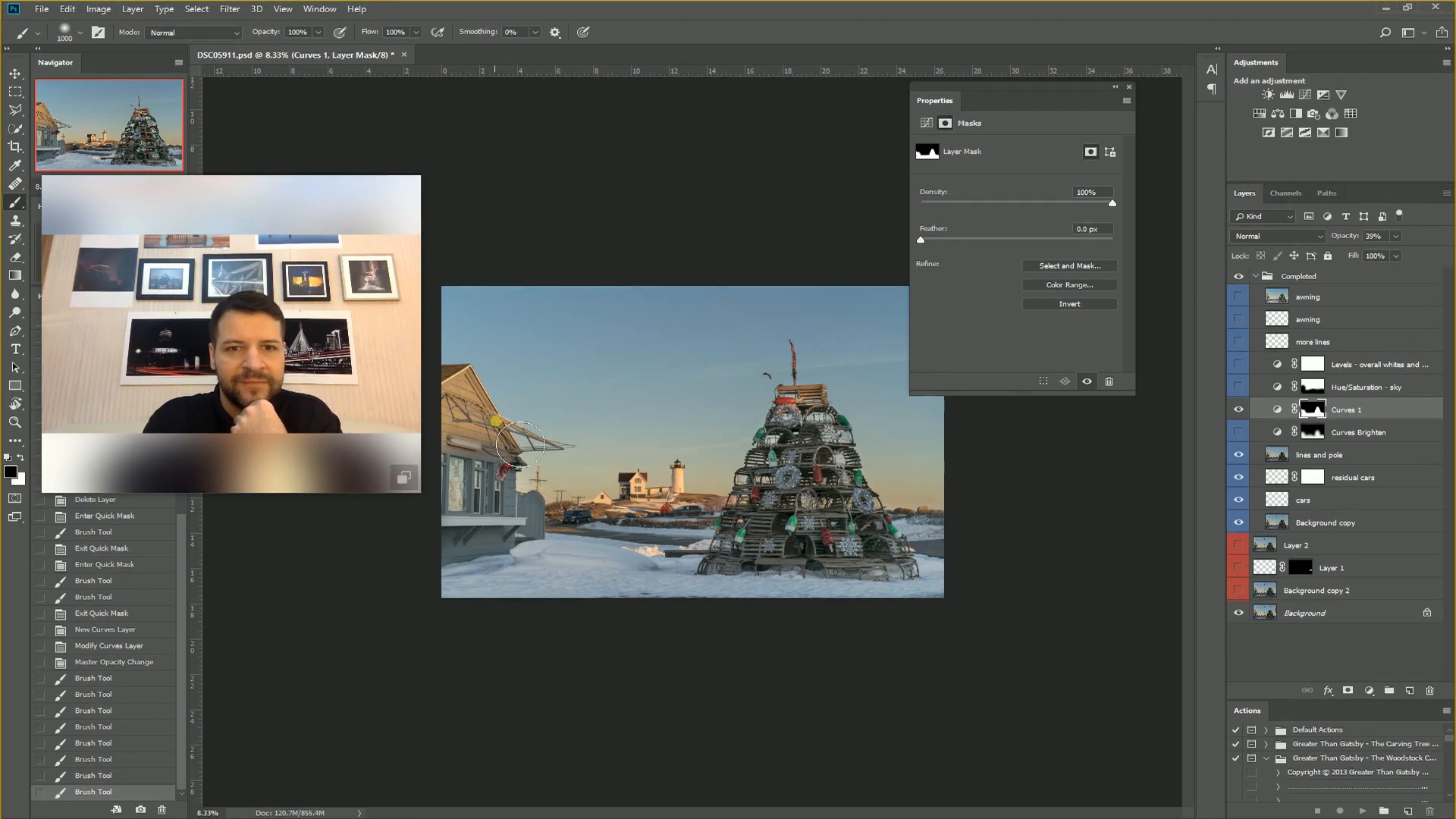
key("ctrl+z")
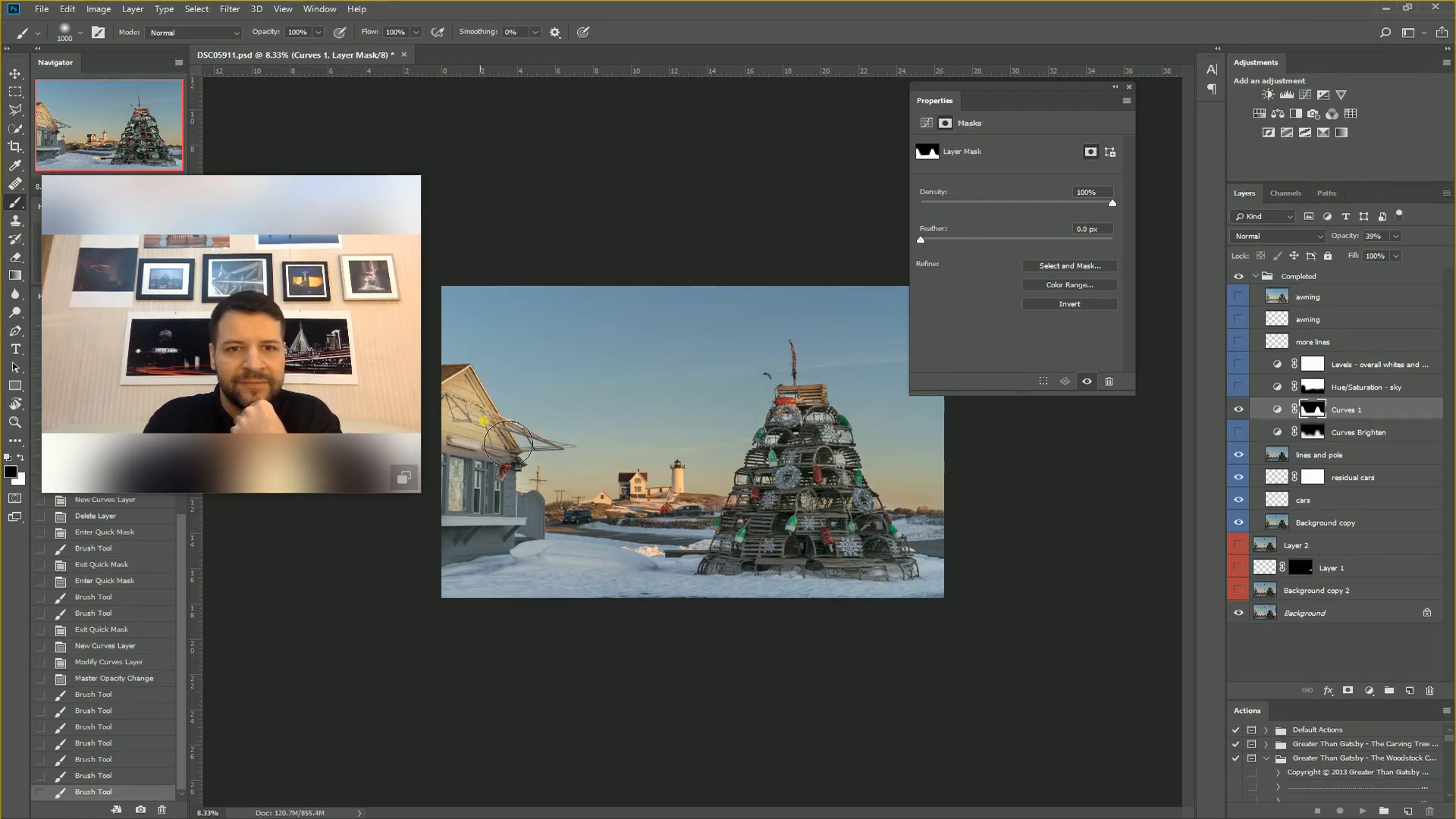
mouse_move(485, 391)
left_mouse_down()
mouse_move(499, 435)
mouse_move(484, 429)
mouse_move(506, 448)
mouse_move(470, 444)
left_mouse_up()
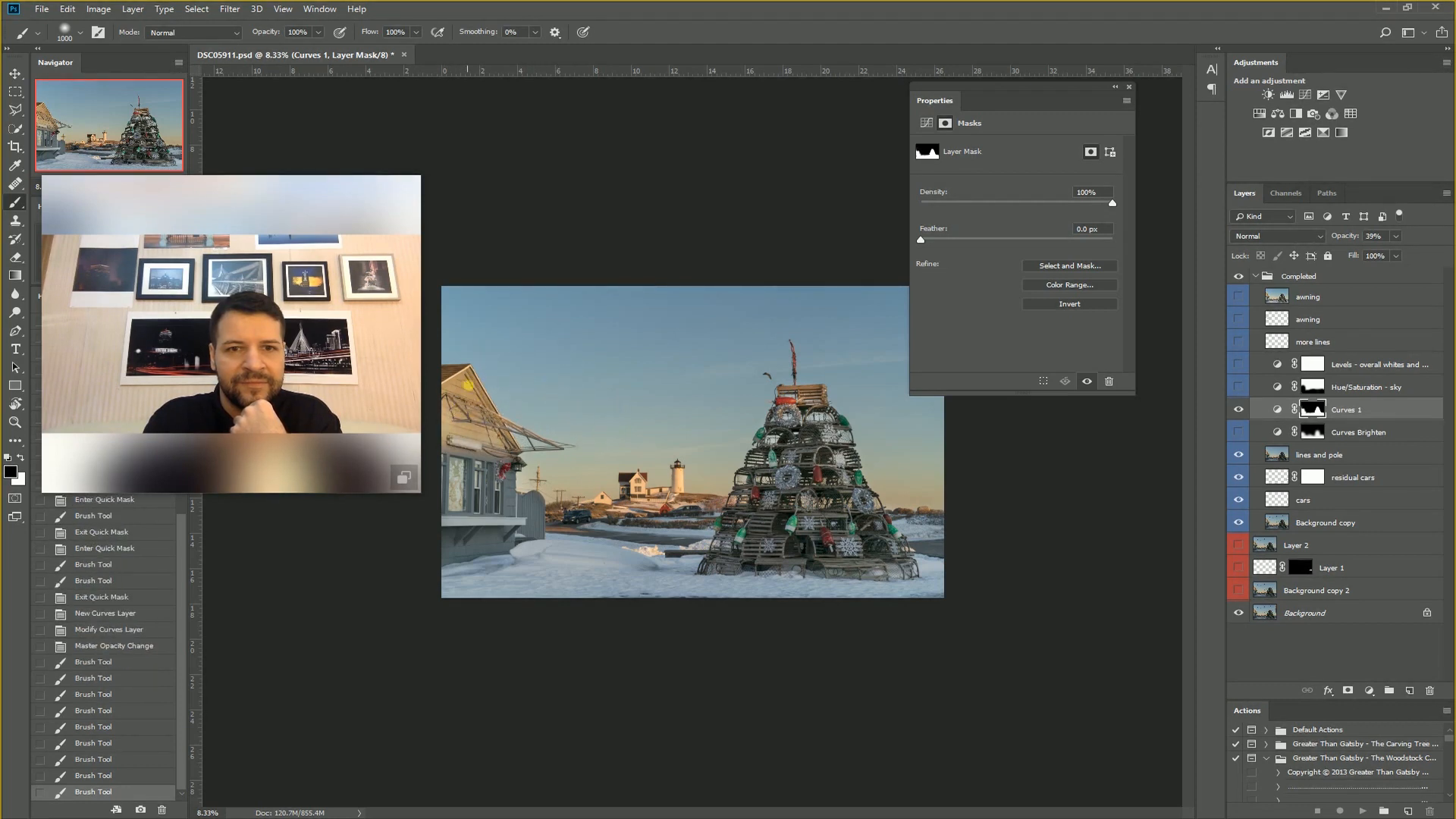
key("ctrl+alt+z")
key("ctrl+alt+z")
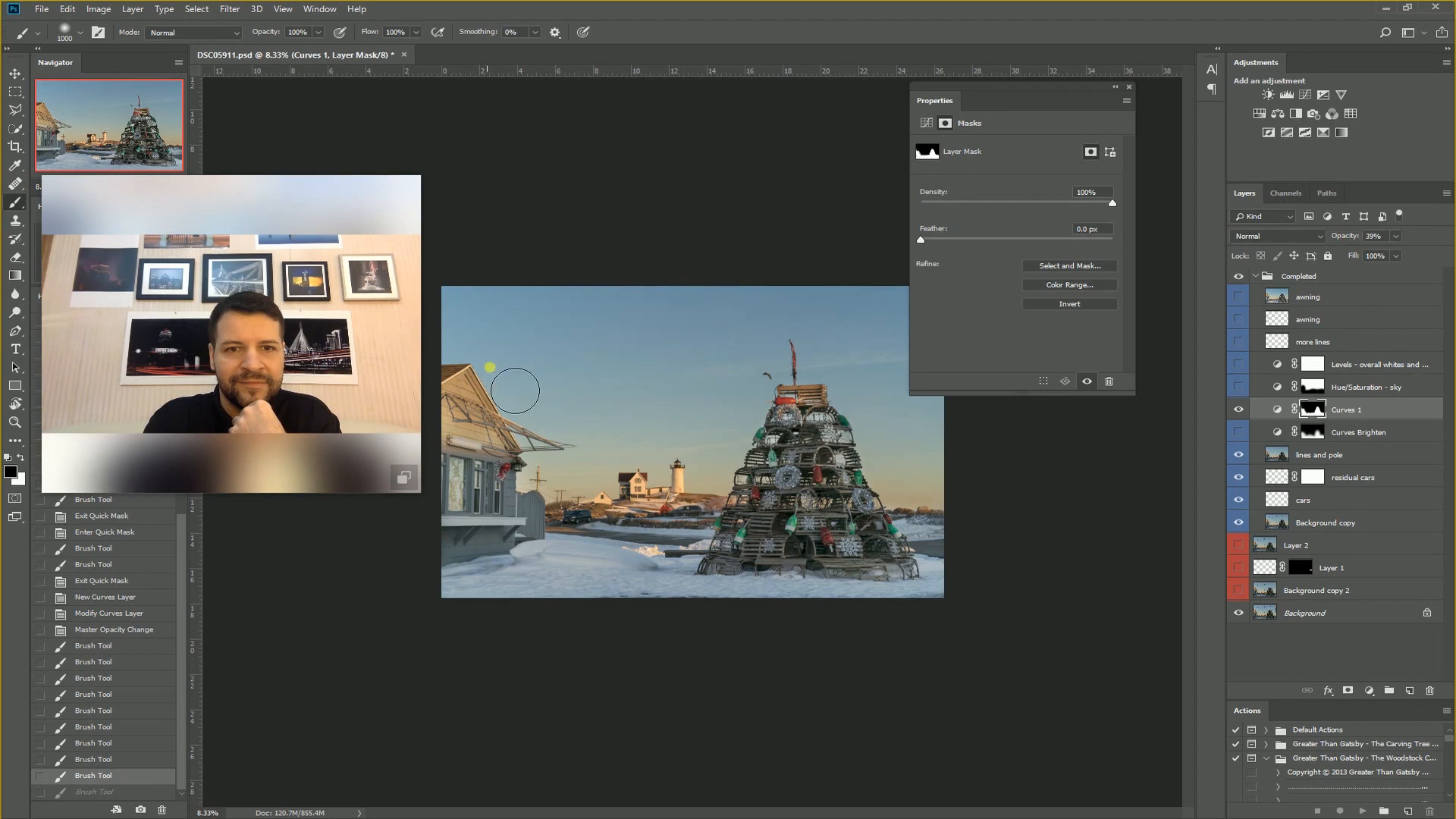
- Set the brush opacity to 54% and paint black on the mask over the building's roof
left_click(318, 32)
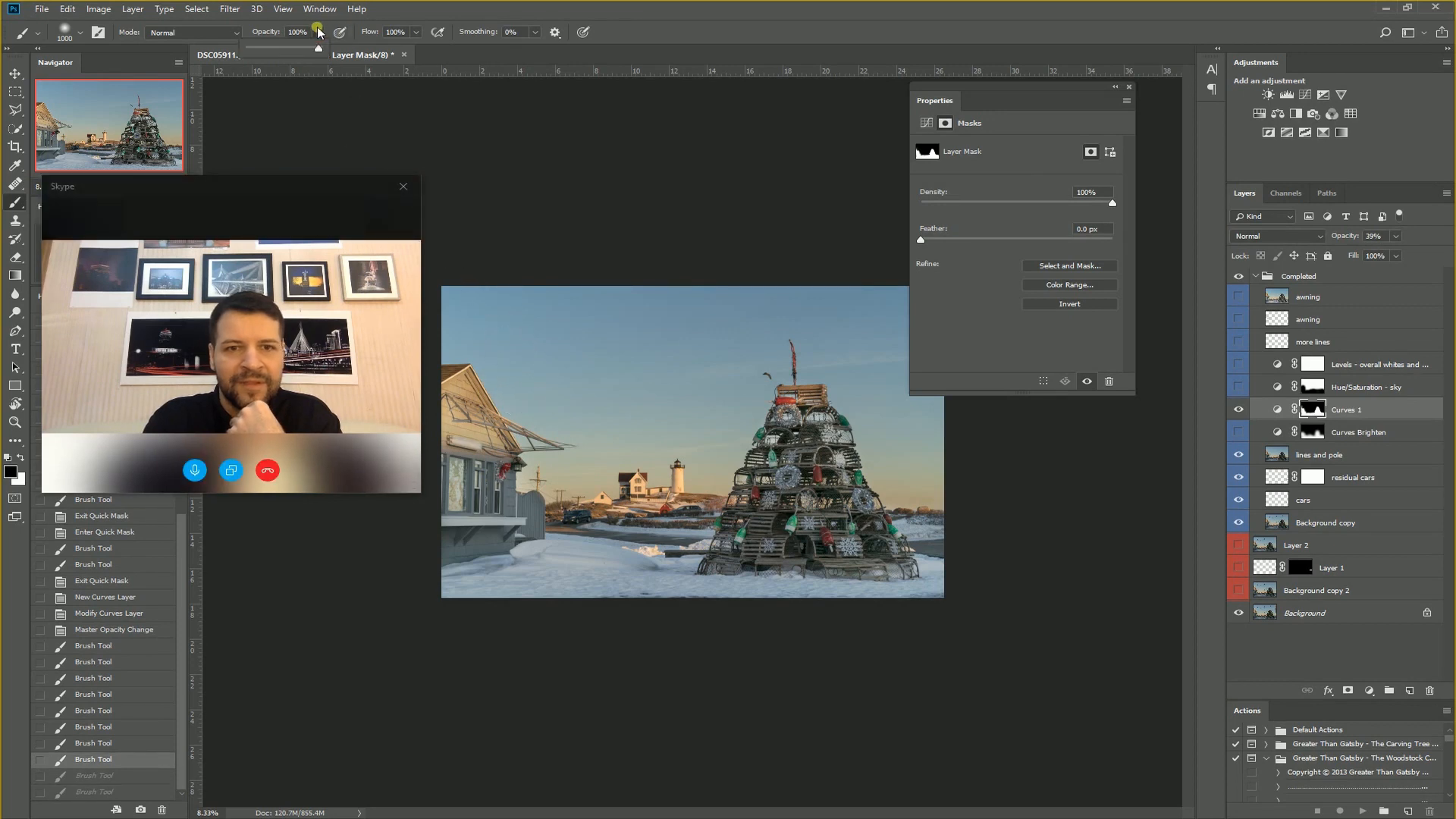
key("5")
key("4")
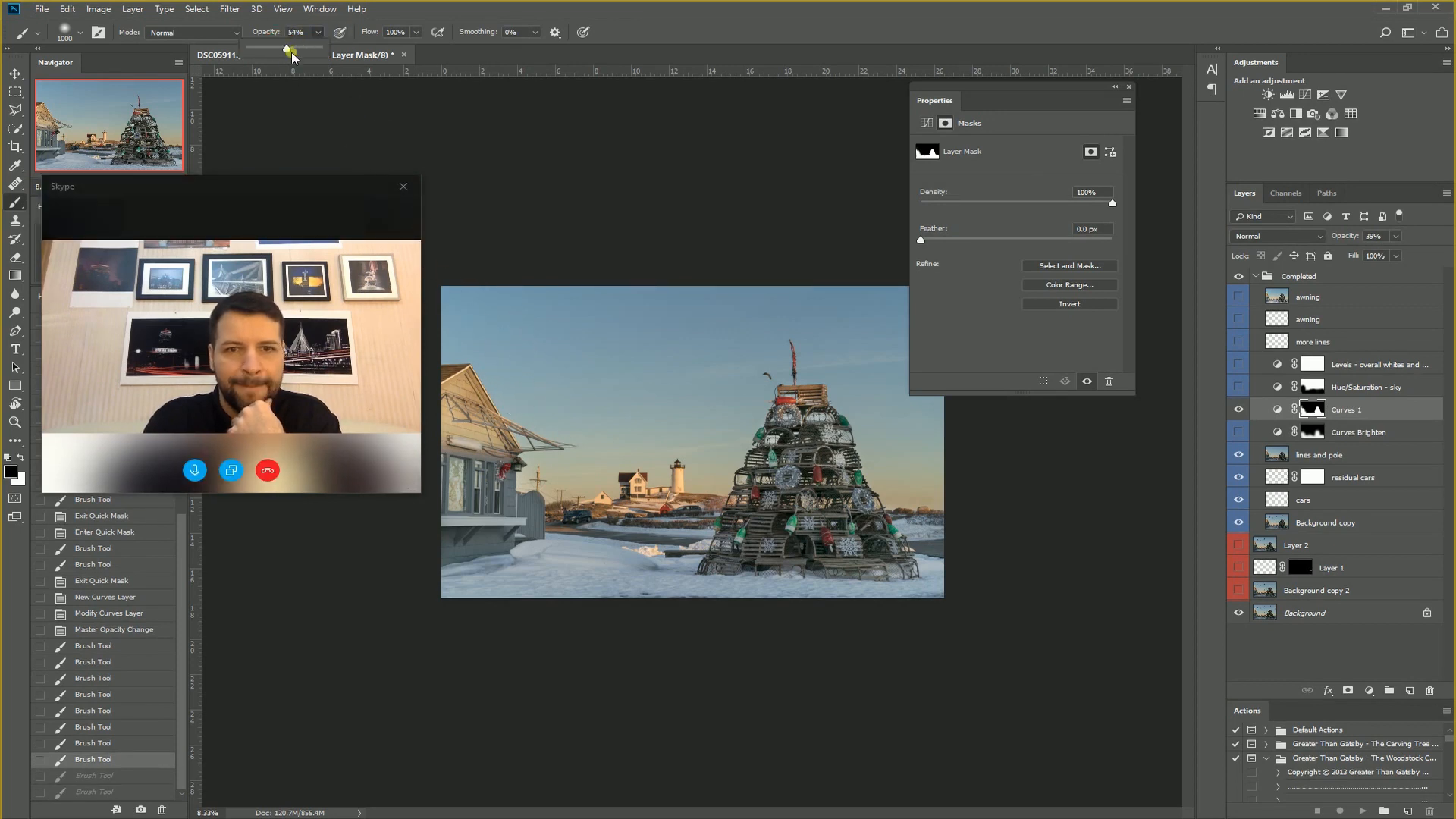
mouse_move(471, 426)
left_mouse_down()
mouse_move(530, 466)
mouse_move(489, 420)
left_mouse_up()
- Compare the photo with and without the Curves 1 layer after the mask painting
left_click(1247, 410)
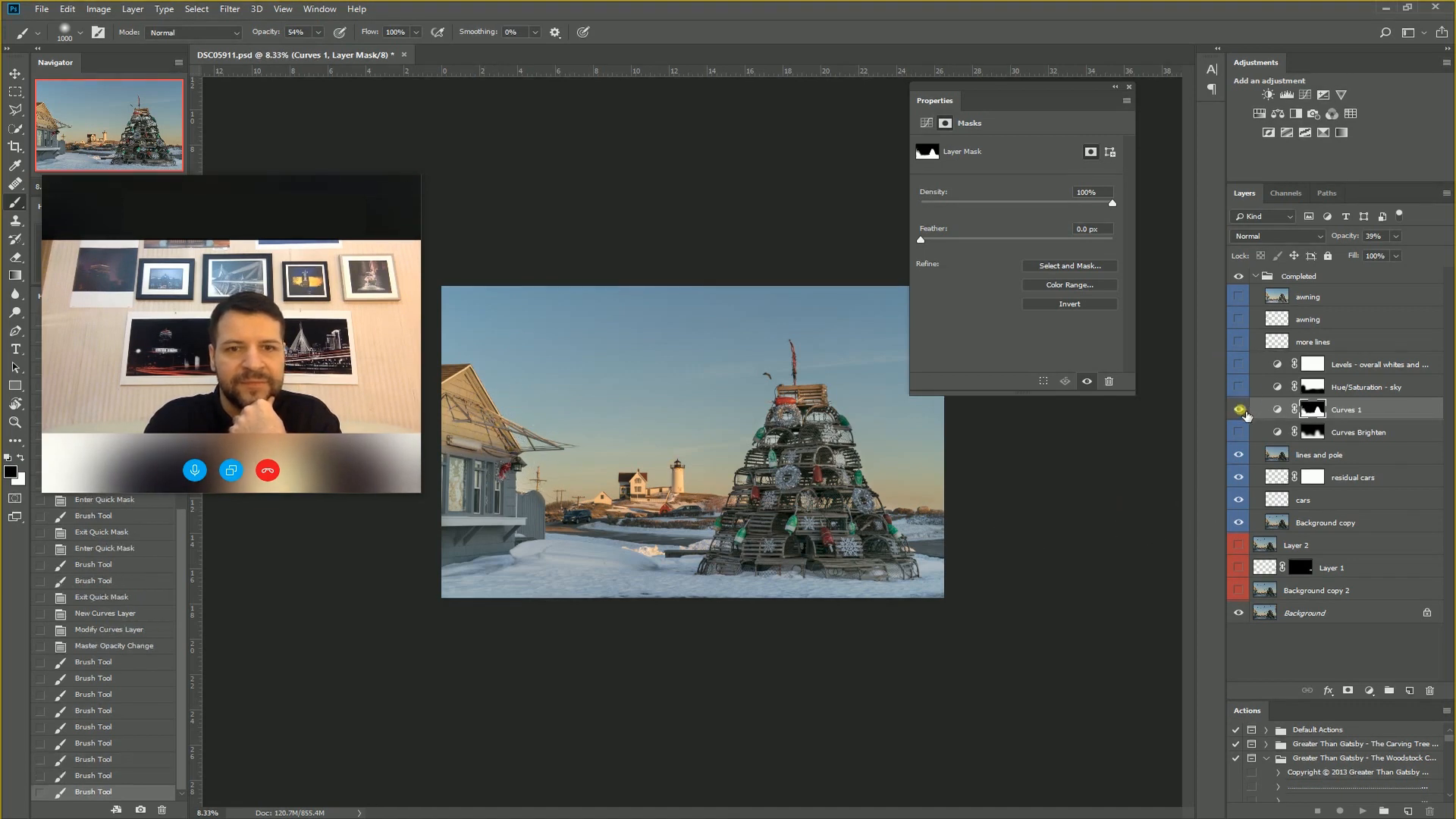
left_click(1243, 410)
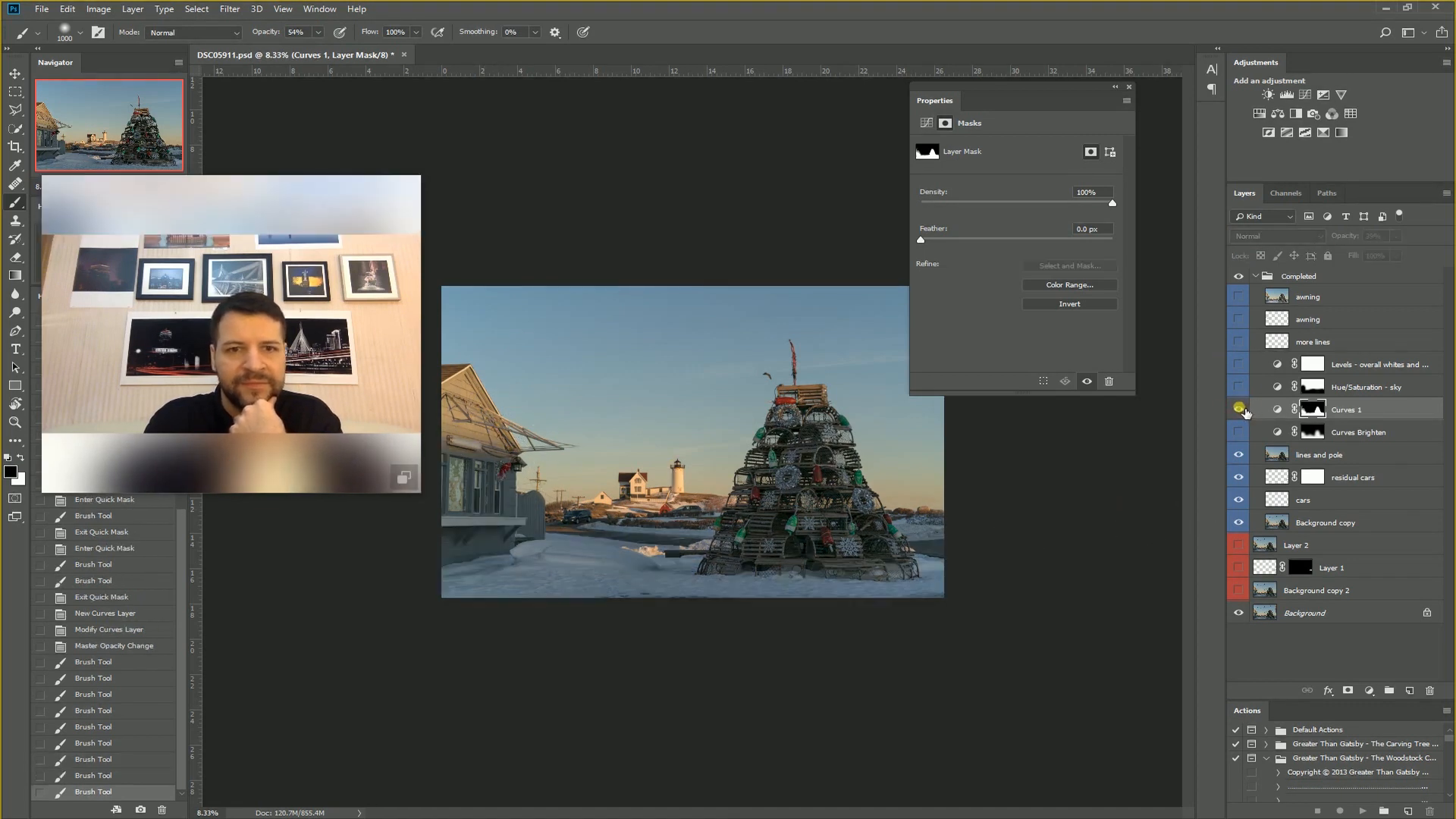
left_click(1244, 409)
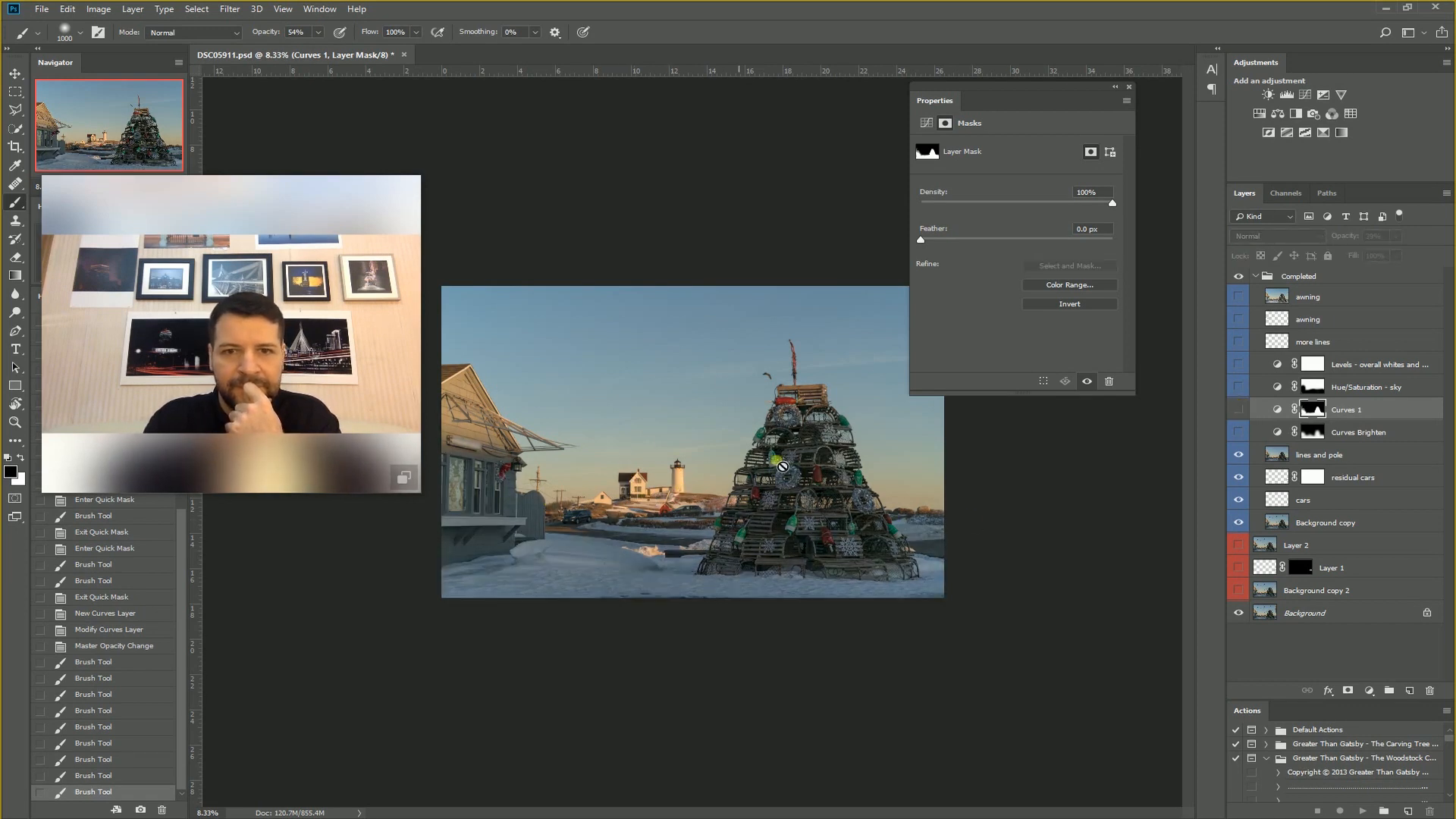
left_click(1240, 410)
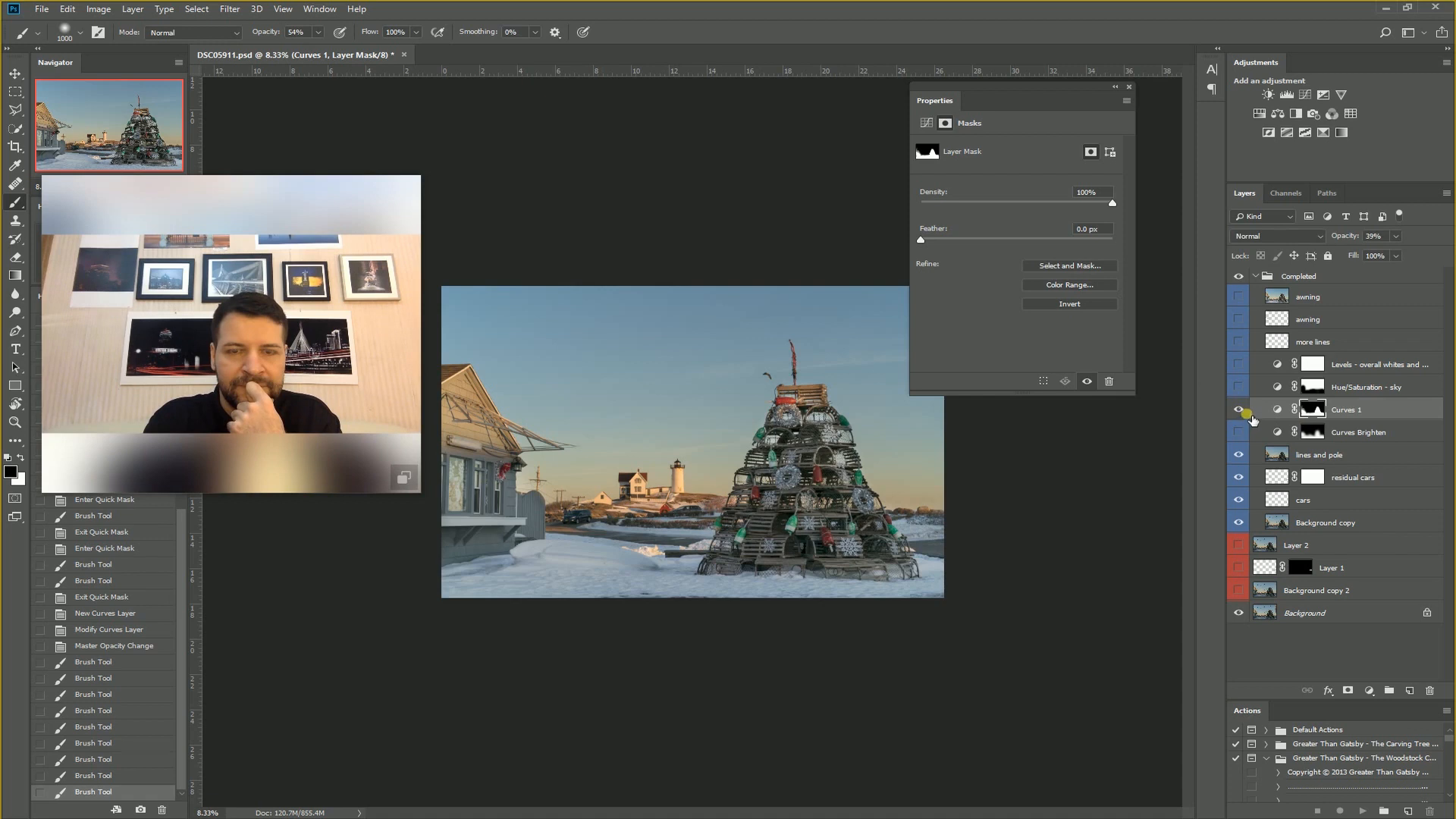
left_click(1239, 410)
- Review the settings and effect of the Hue/Saturation - sky layer, leaving the layer hidden and its properties closed
left_click(1239, 394)
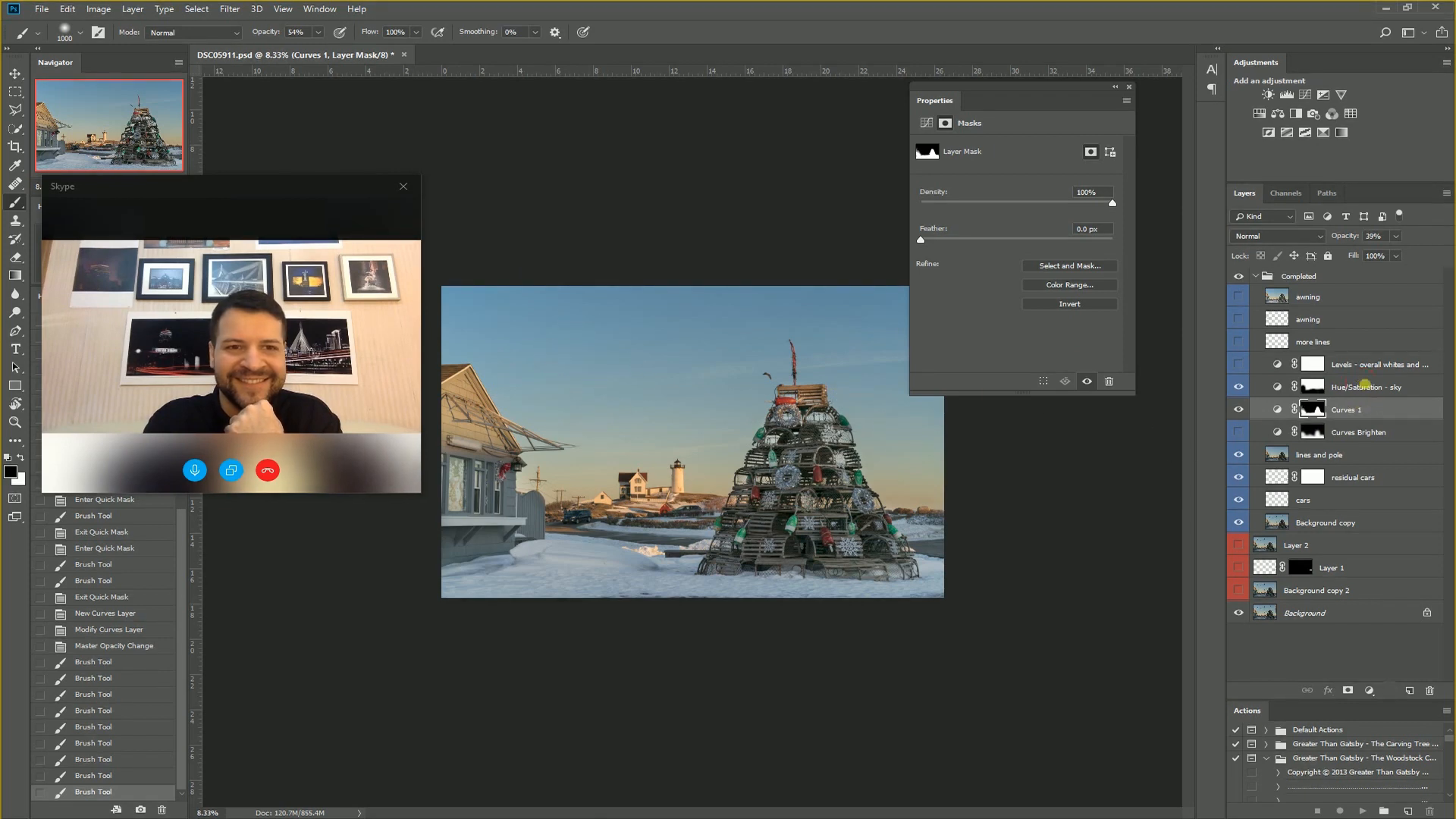
left_click(1404, 388)
left_click(1282, 389)
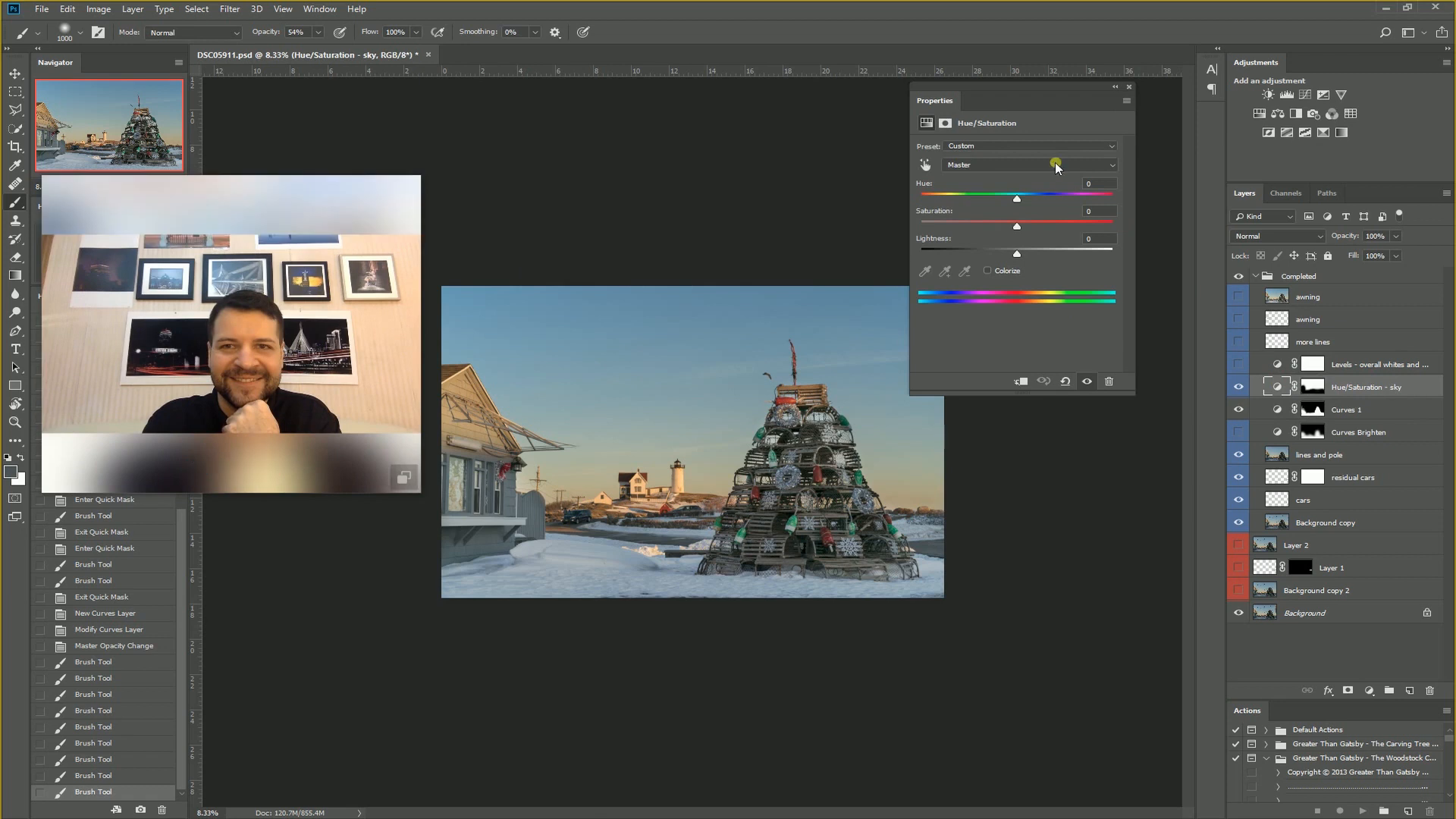
left_click_drag(1395, 387, 1355, 383)
left_click(1239, 387)
left_click(1239, 388)
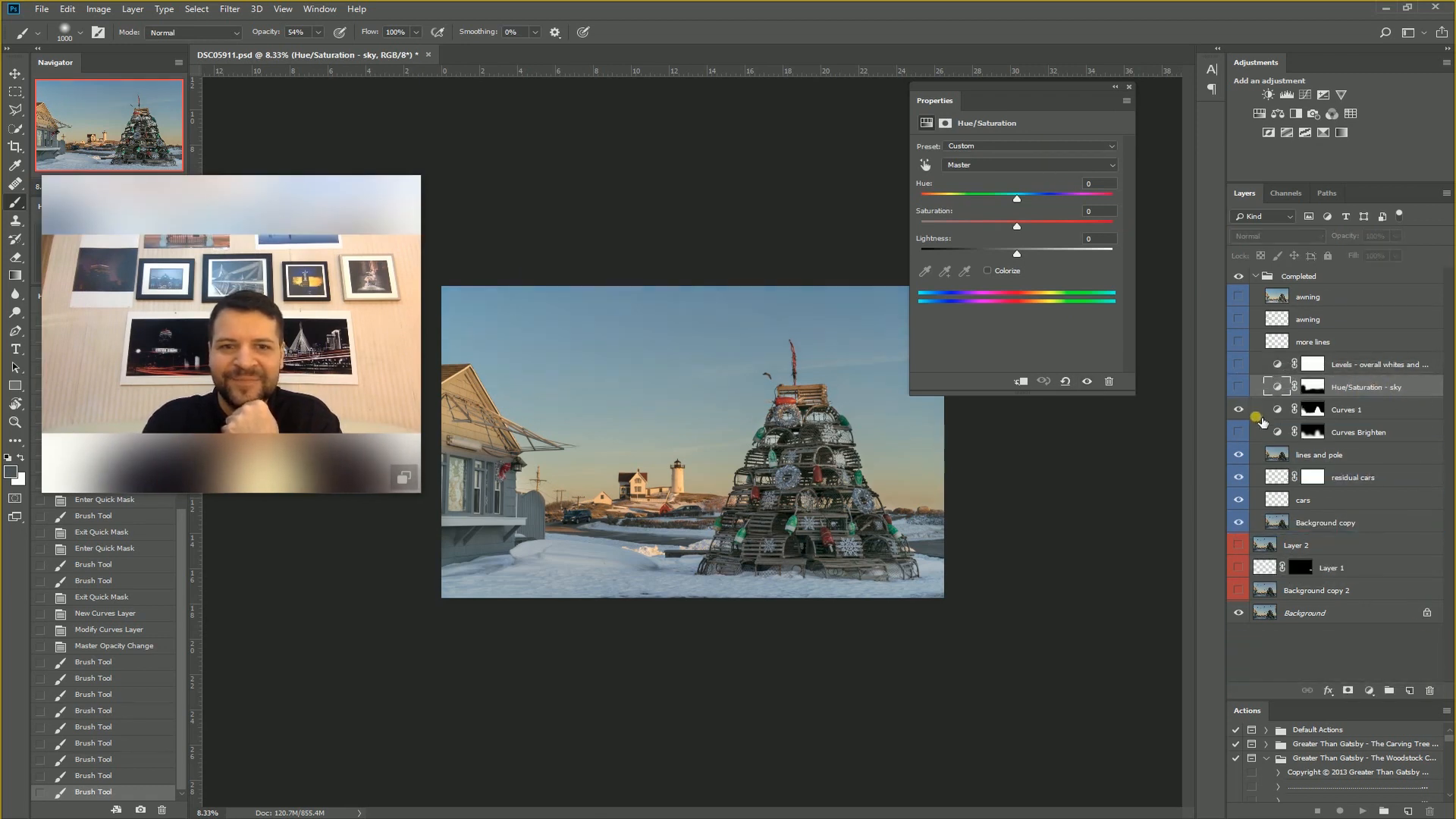
left_click(727, 269)
left_click(739, 307)
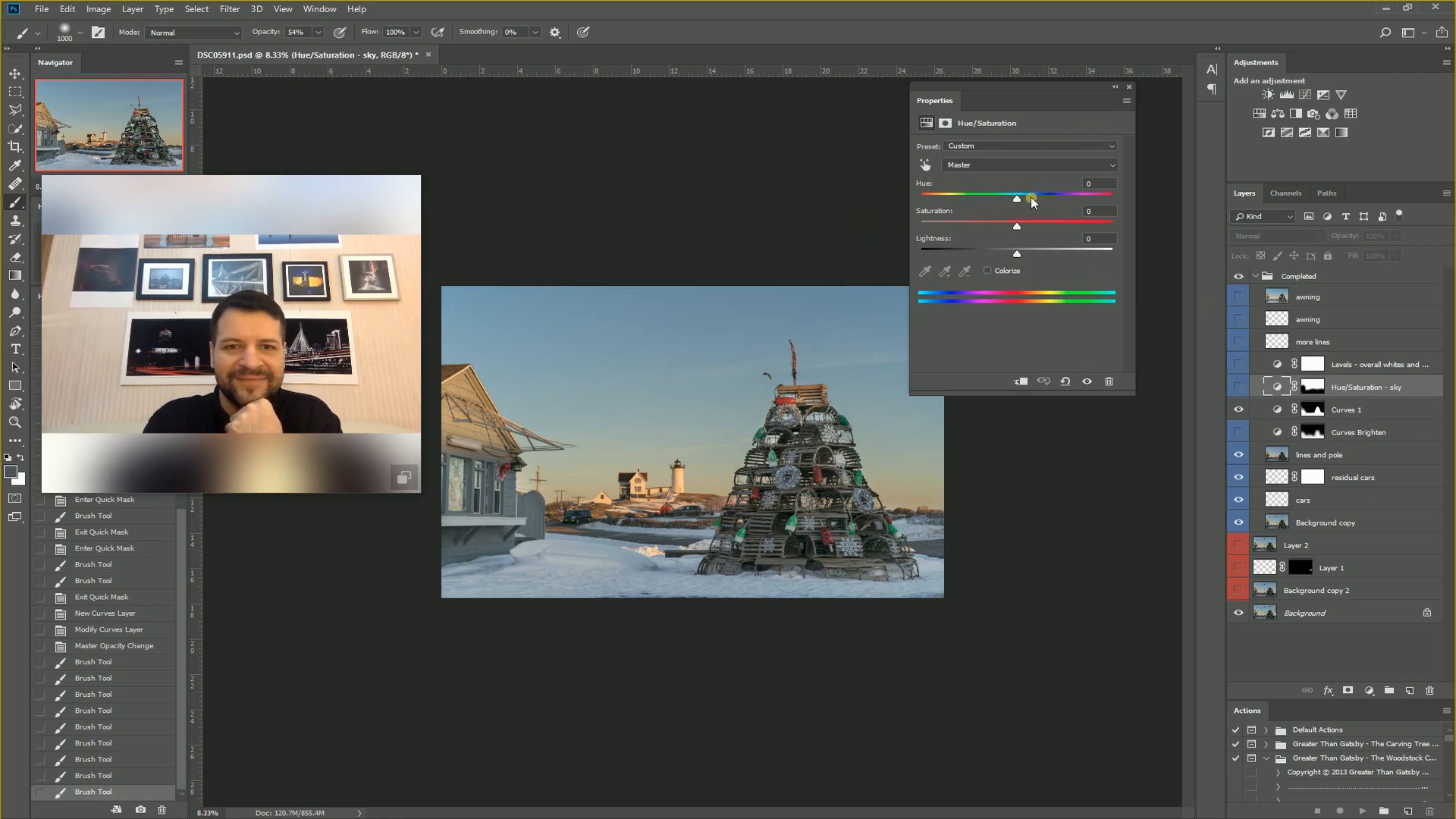
left_click(1129, 87)
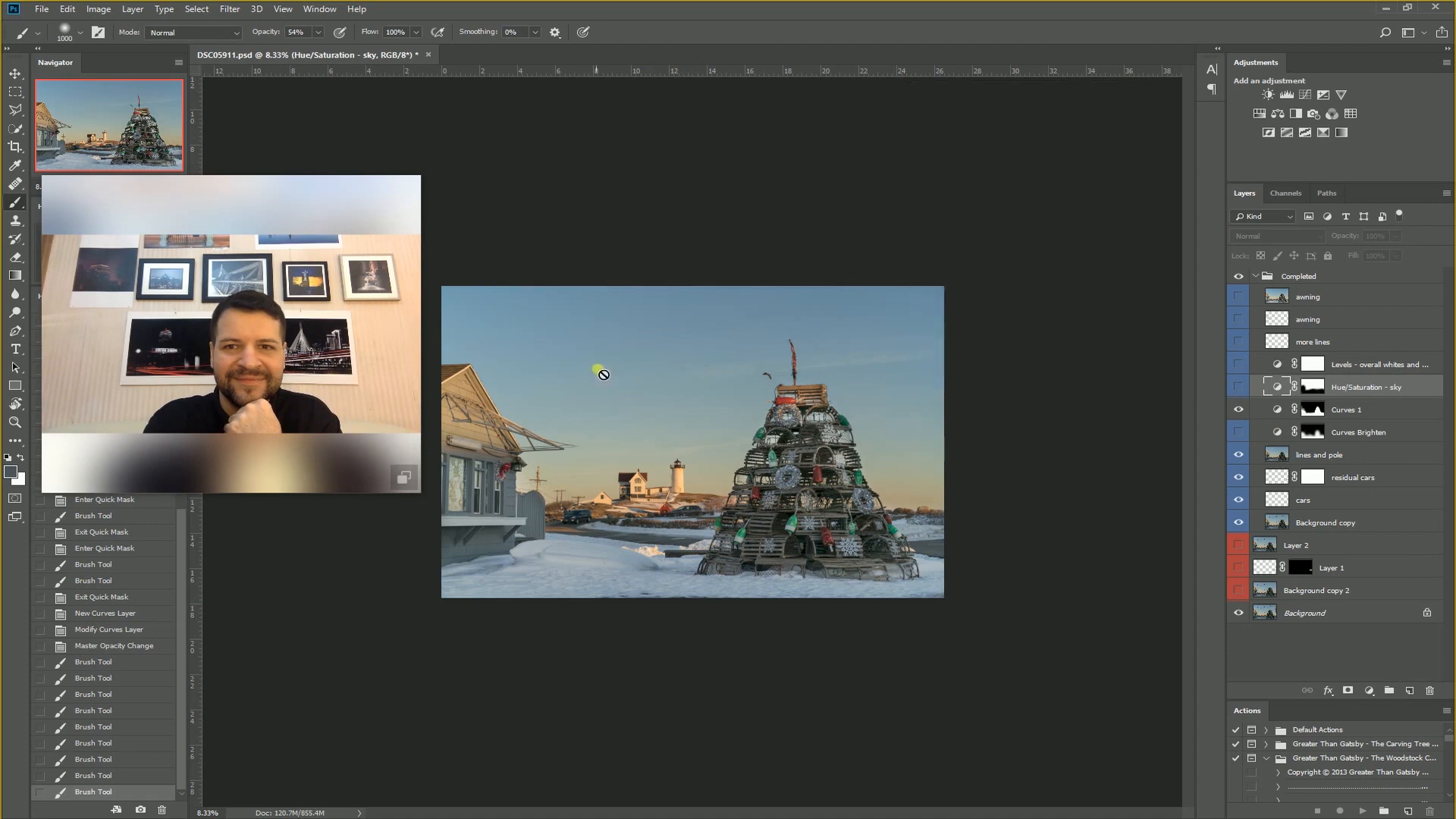
- Enter Quick Mask mode, enlarge the brush to 1400 px, and start painting the sky above the building
mouse_move(45, 199)
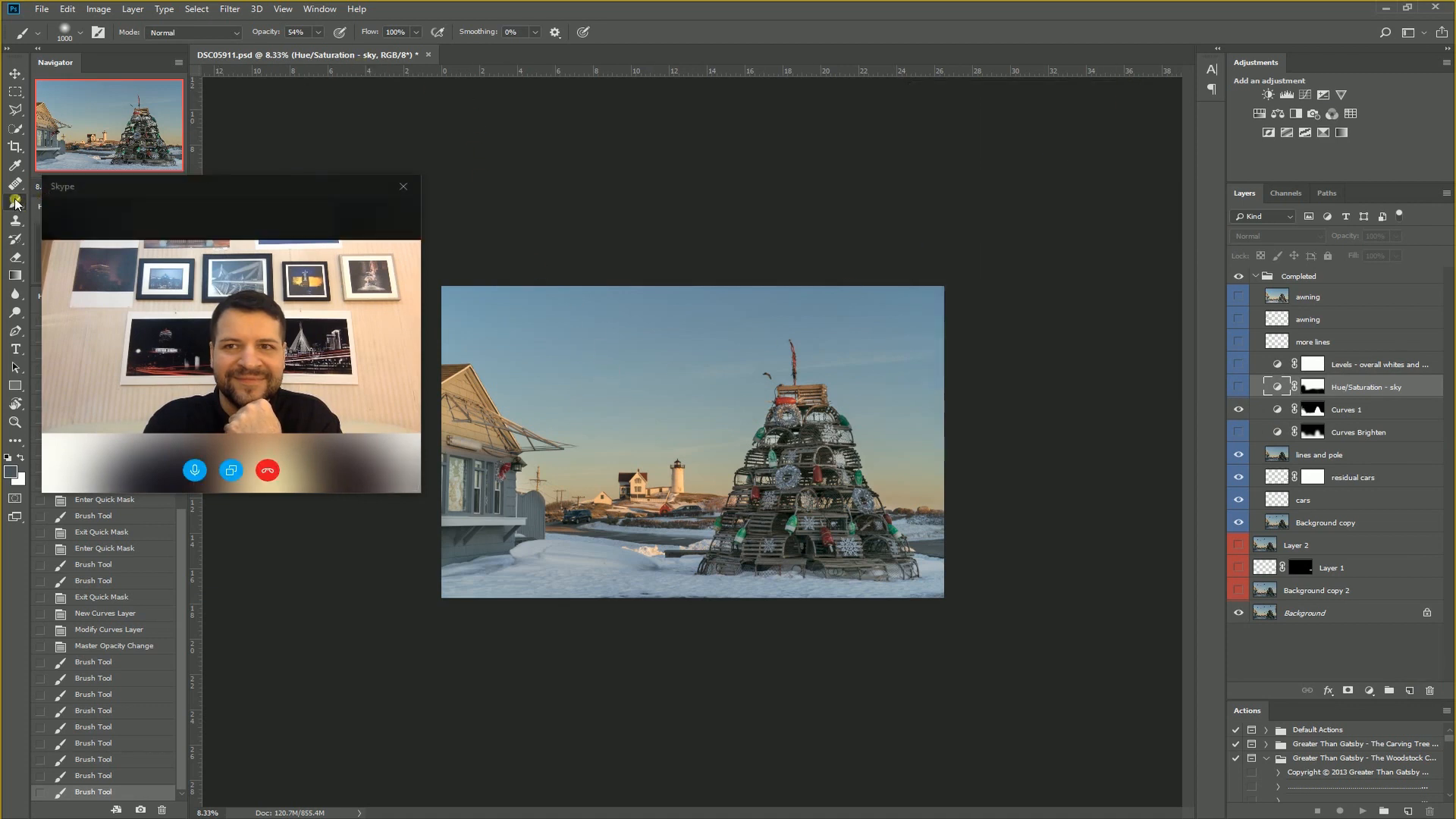
key("q")
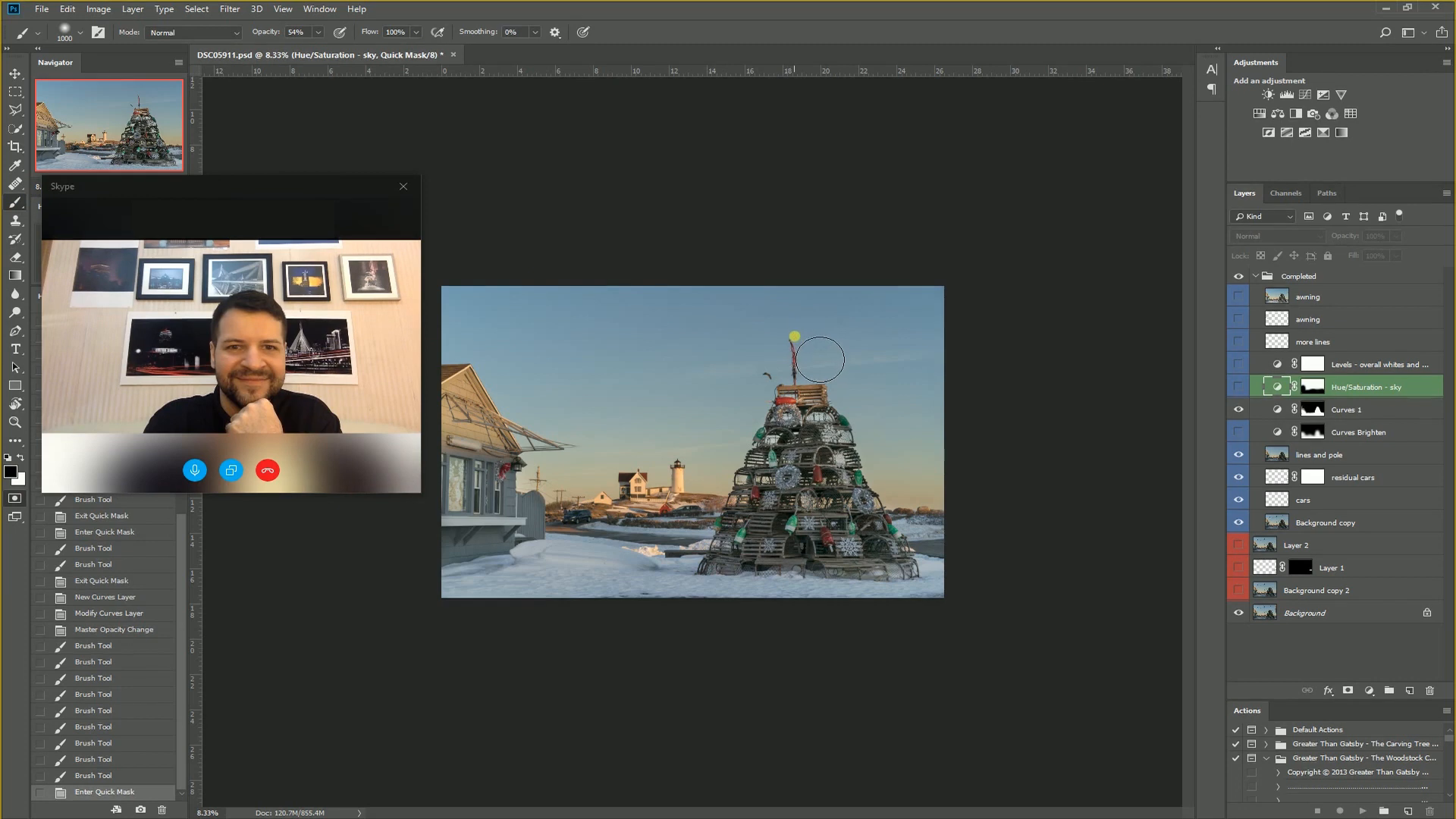
key("bracketright")
key("bracketright")
key("bracketright")
key("bracketright")
mouse_move(494, 307)
left_mouse_down()
mouse_move(481, 317)
mouse_move(507, 276)
left_mouse_up()
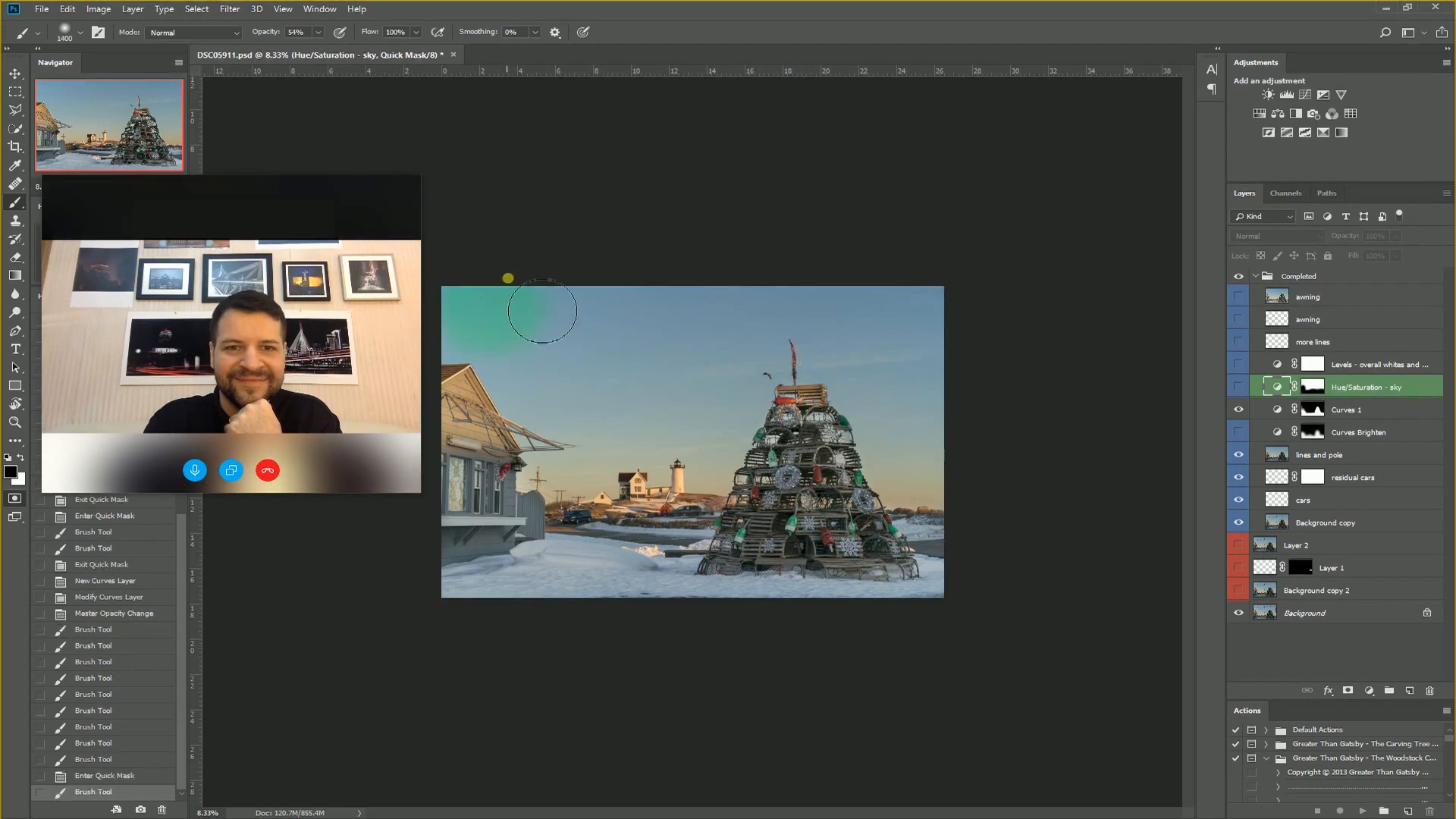
- Set the brush opacity to 100%, enlarge the brush to 2700 px, and paint the Quick Mask across the whole upper sky
left_click(319, 31)
key("bracketright")
left_click_drag(489, 307, 672, 320)
key("bracketright")
key("bracketright")
key("bracketright")
key("bracketright")
key("bracketright")
key("bracketright")
key("bracketright")
key("bracketright")
key("bracketright")
key("bracketright")
key("bracketright")
key("bracketright")
left_click_drag(748, 357, 637, 303)
mouse_move(617, 375)
left_mouse_down()
mouse_move(906, 335)
mouse_move(949, 357)
mouse_move(1004, 424)
mouse_move(822, 336)
mouse_move(841, 372)
mouse_move(719, 419)
mouse_move(646, 376)
mouse_move(548, 349)
mouse_move(707, 406)
mouse_move(752, 353)
mouse_move(944, 383)
mouse_move(1028, 421)
mouse_move(1037, 382)
left_mouse_up()
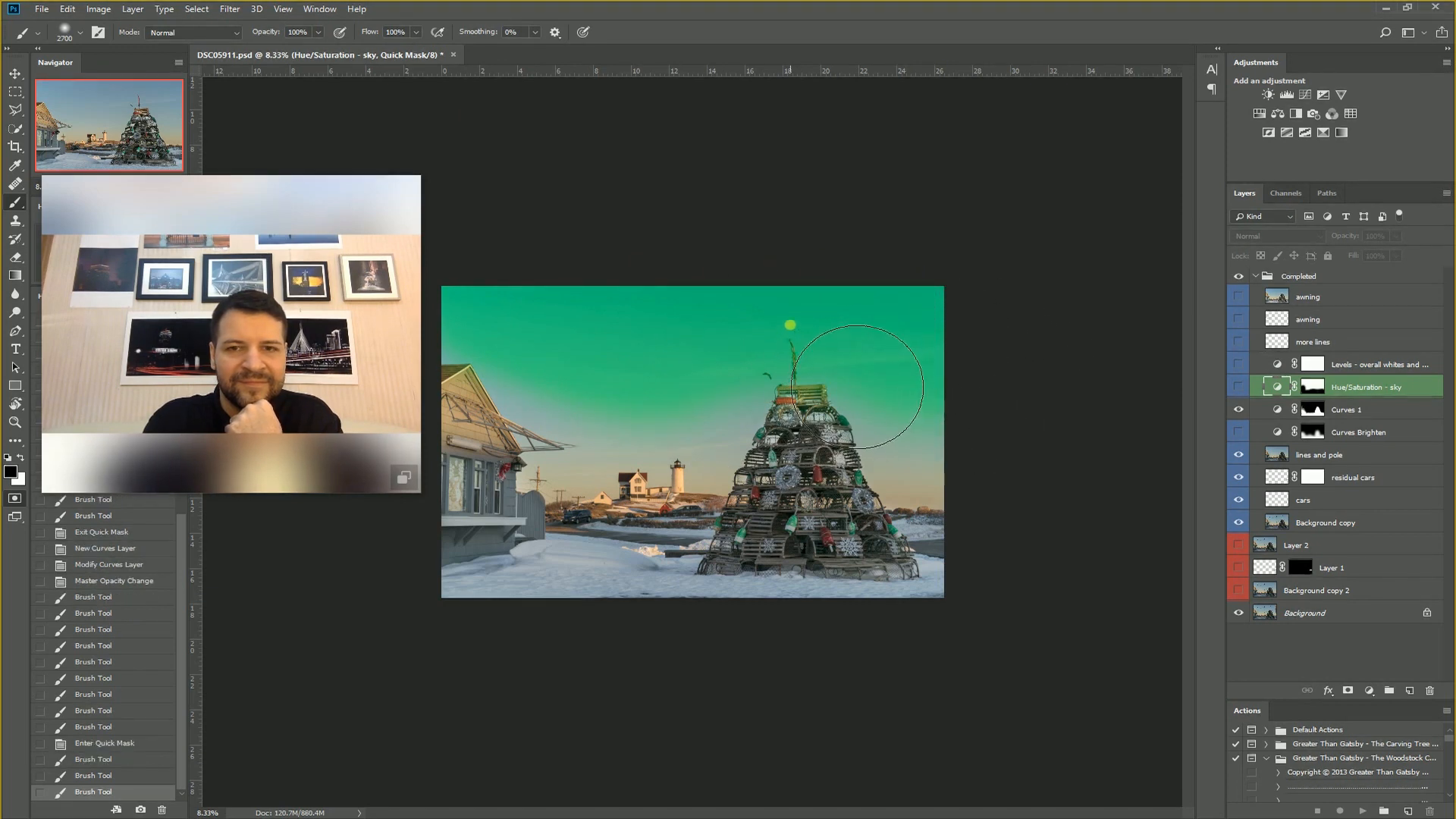
- Turn the painted Quick Mask into a selection and add a Hue/Saturation adjustment layer masked to the sky
key("q")
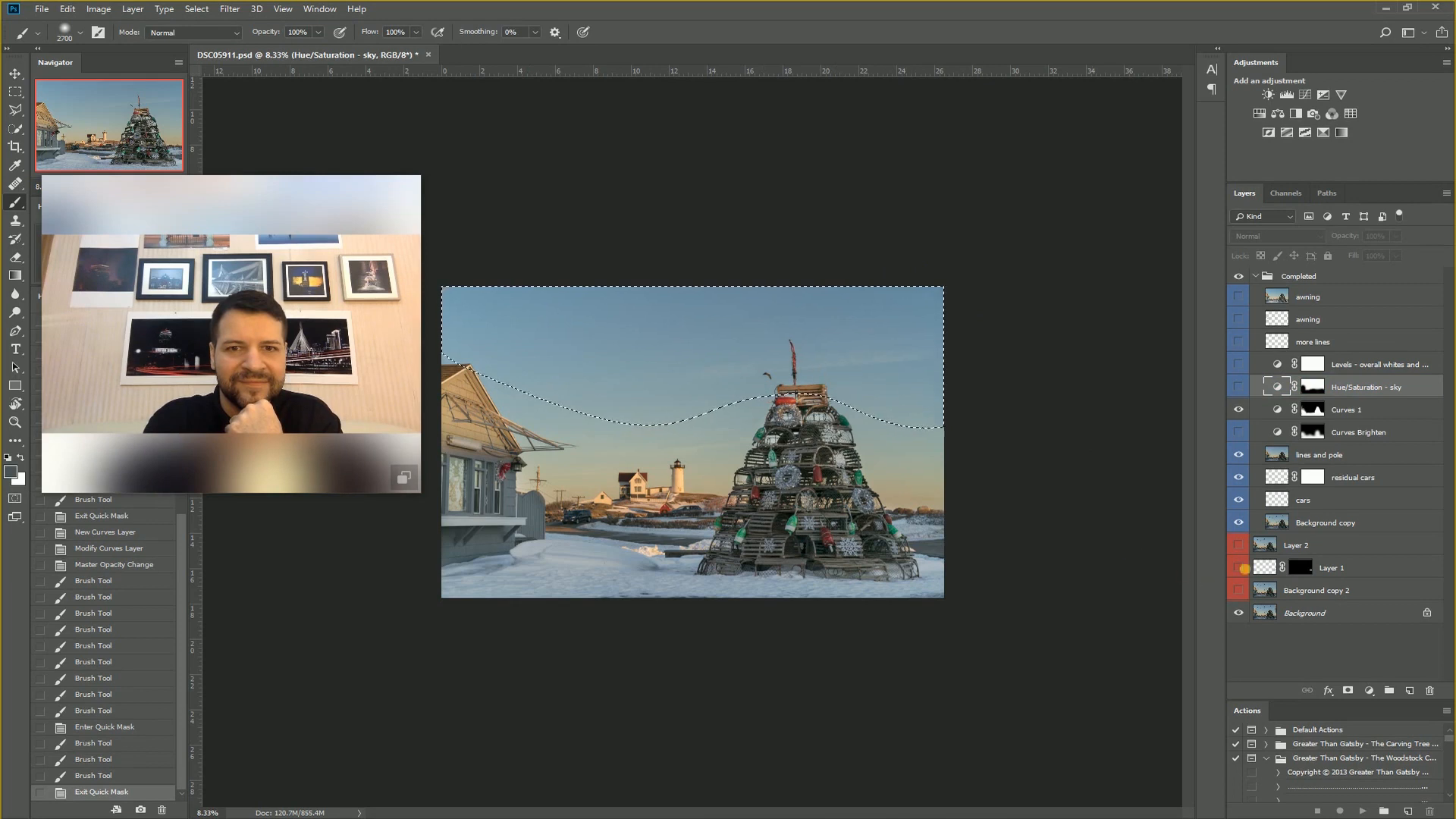
left_click(1370, 692)
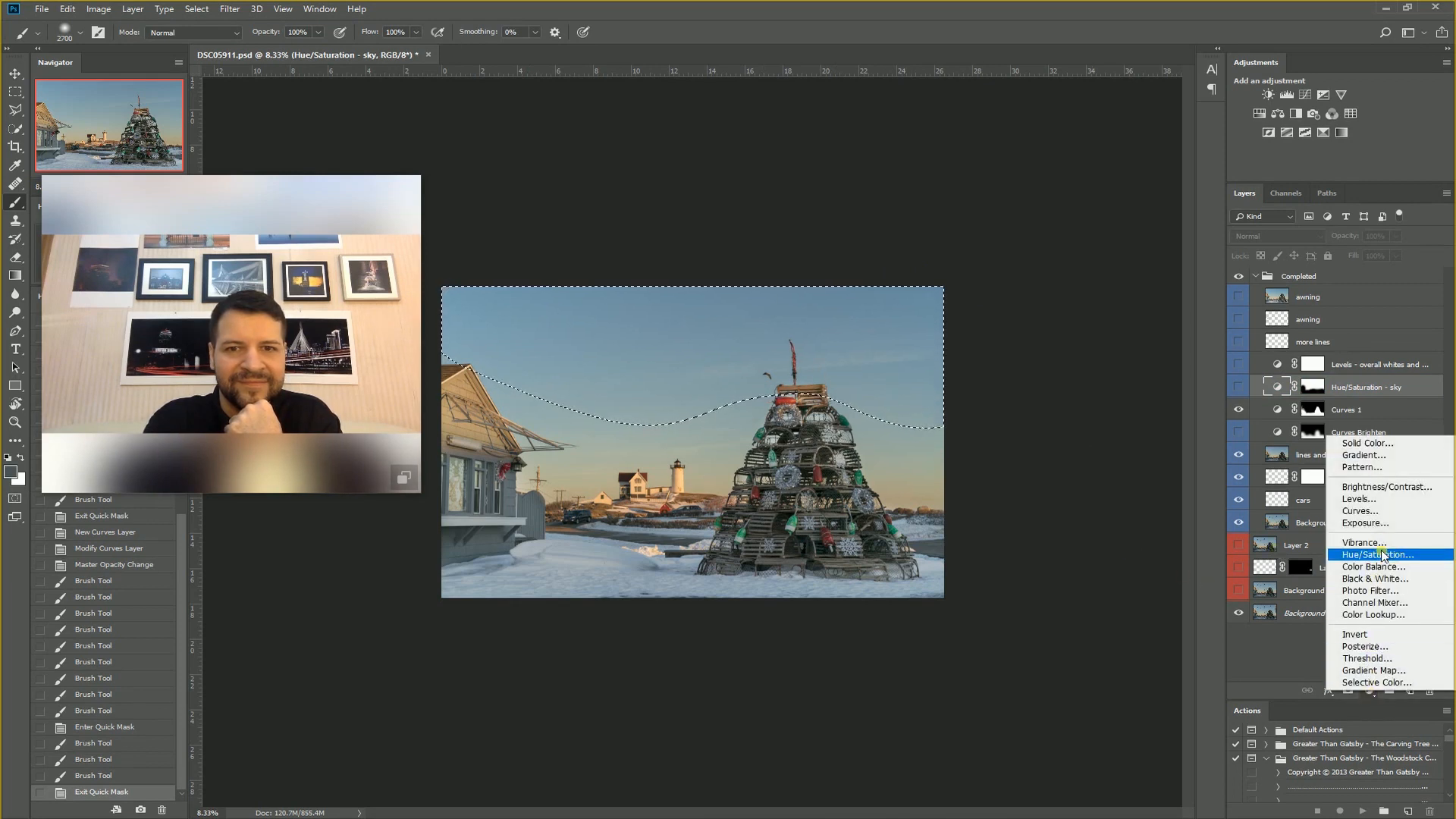
left_click(1380, 558)
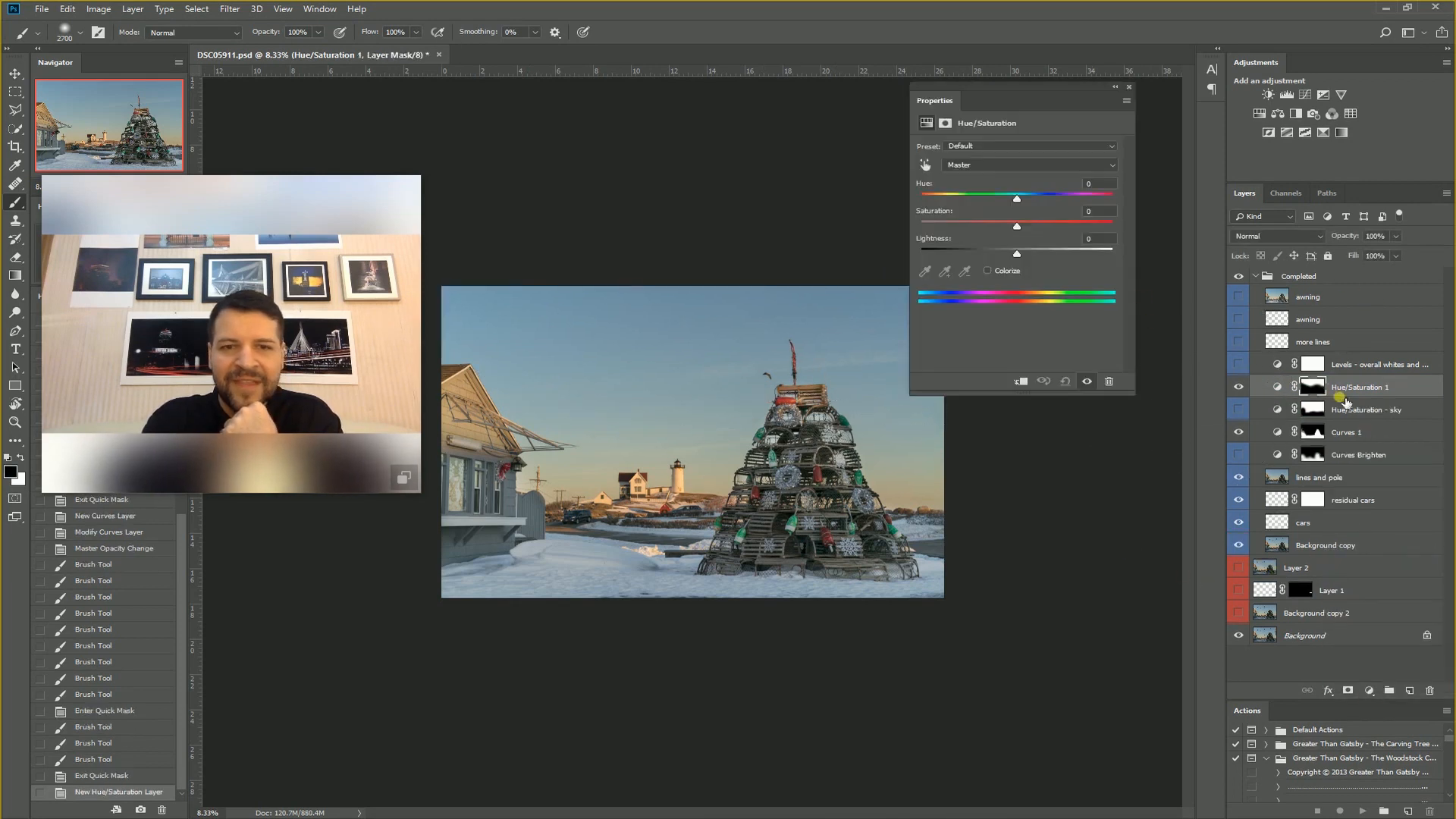
- Raise the saturation of the Blues to +21 in the new Hue/Saturation layer
left_click(1011, 165)
left_click(981, 231)
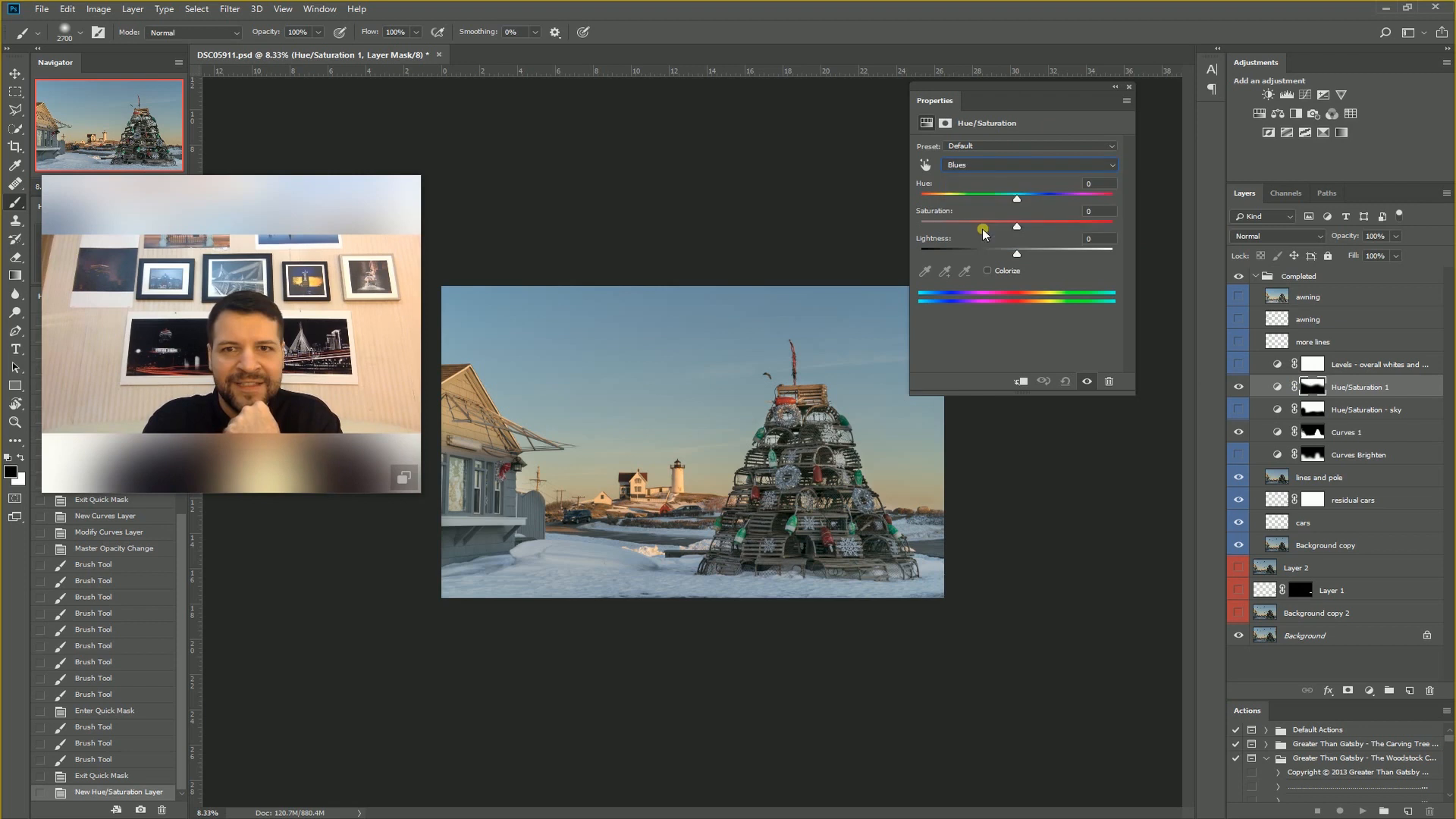
left_click_drag(1017, 224, 1037, 225)
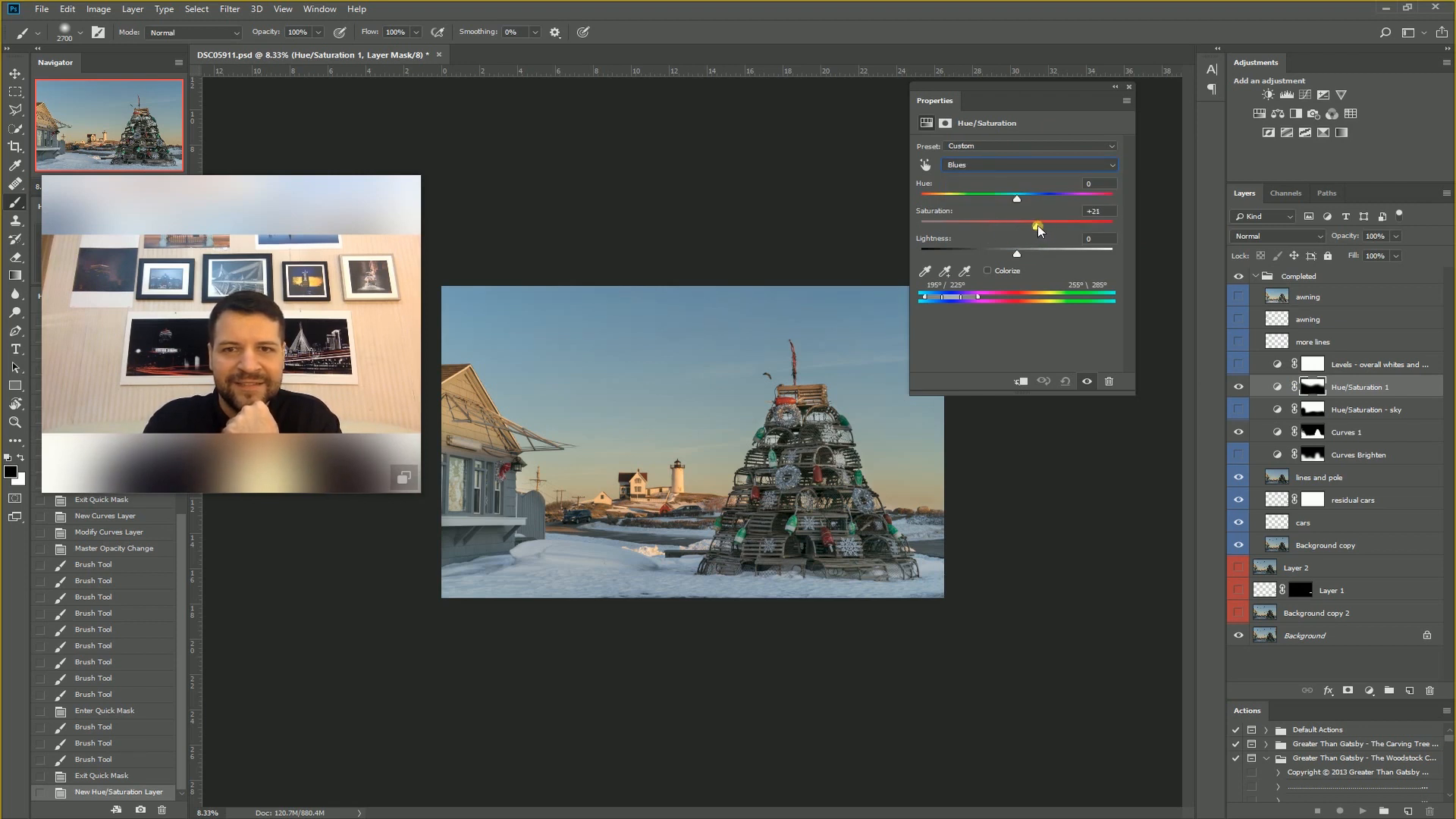
- Raise the Blues saturation to +57 in the Hue/Saturation 1 layer, compare the sky with and without it, and close its properties
left_click_drag(1041, 239, 1036, 235)
left_click(1239, 388)
left_click(1238, 388)
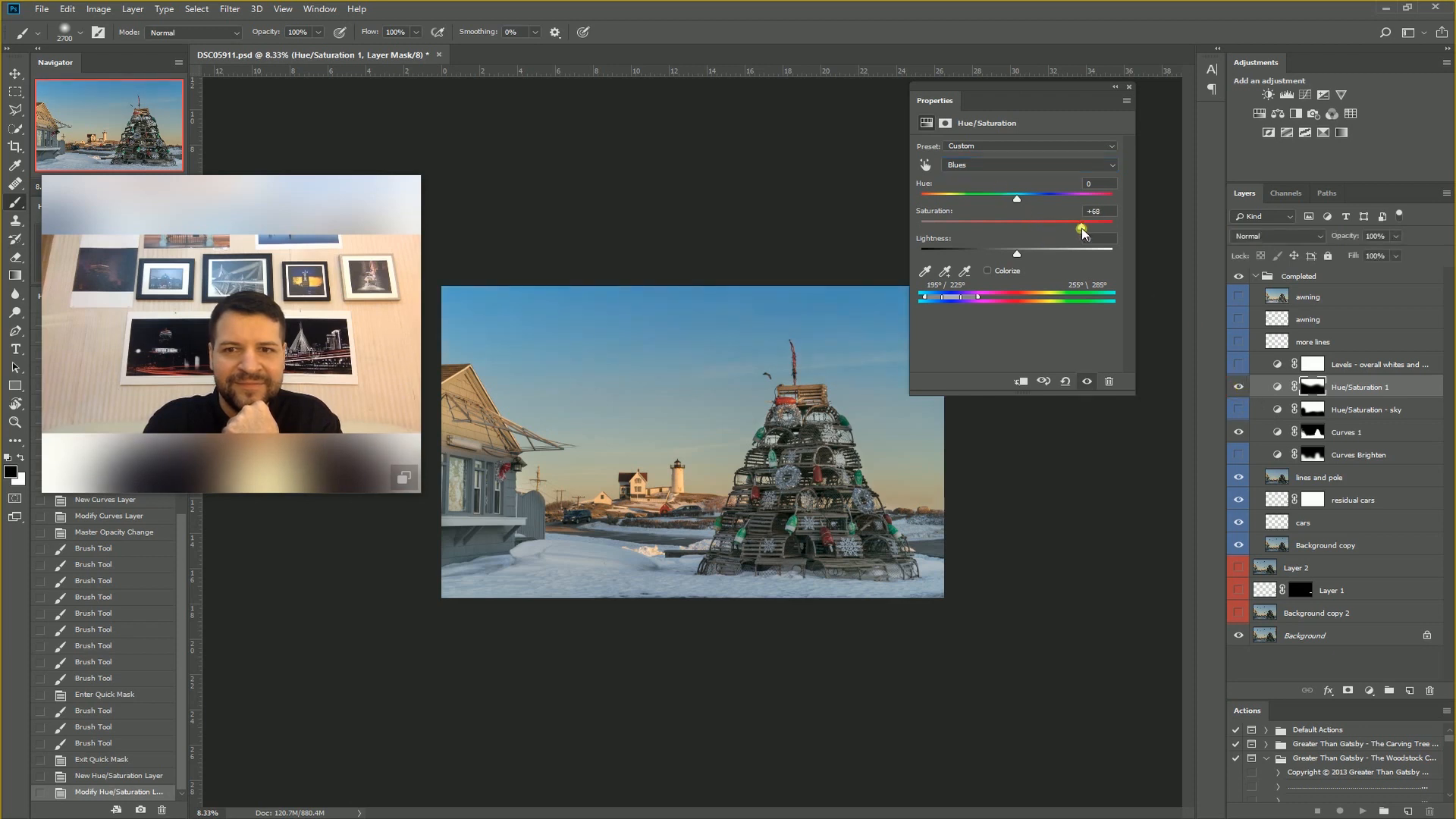
left_click_drag(1070, 231, 1071, 231)
left_click(1240, 388)
left_click(1240, 389)
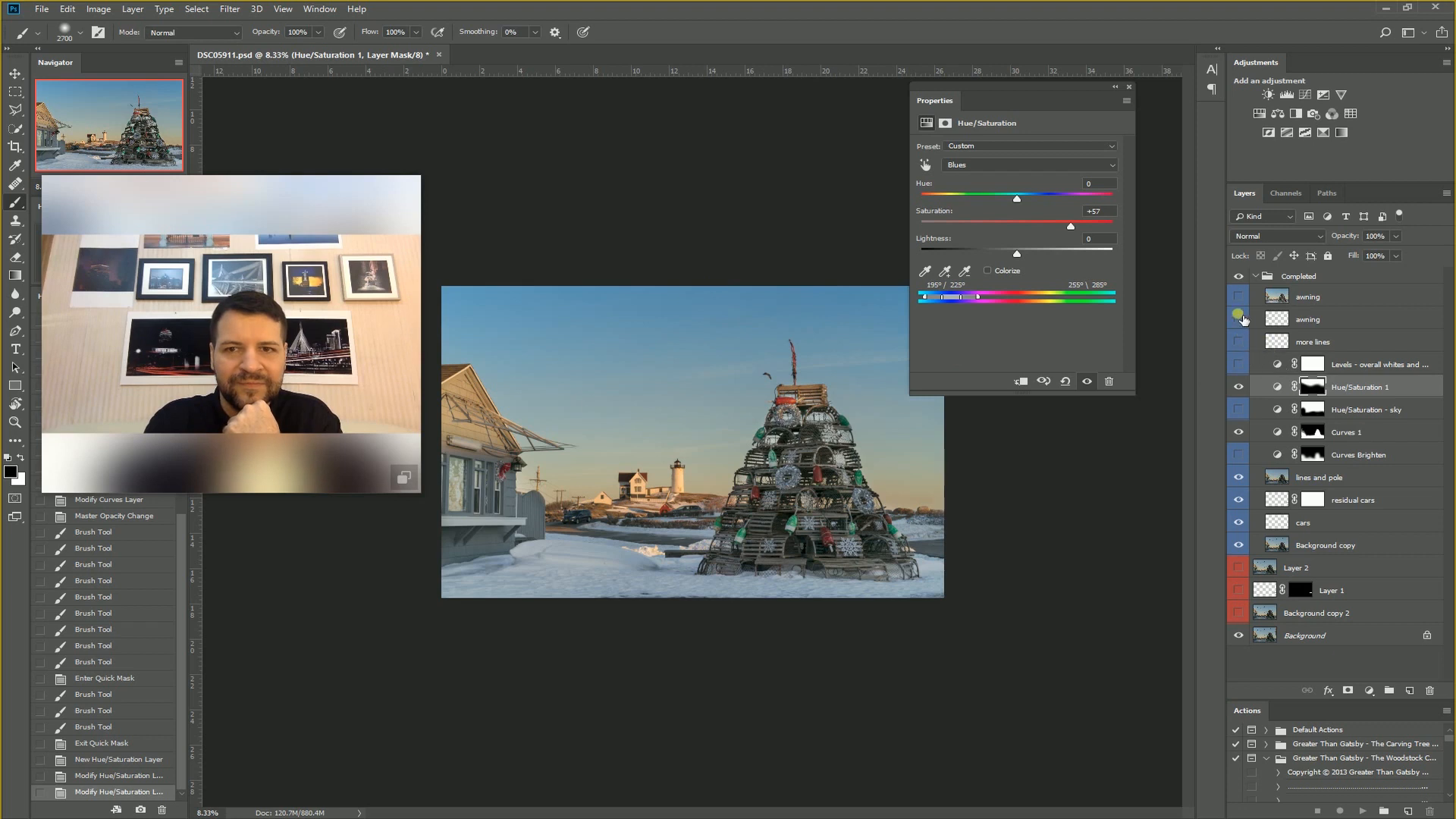
left_click(1130, 87)
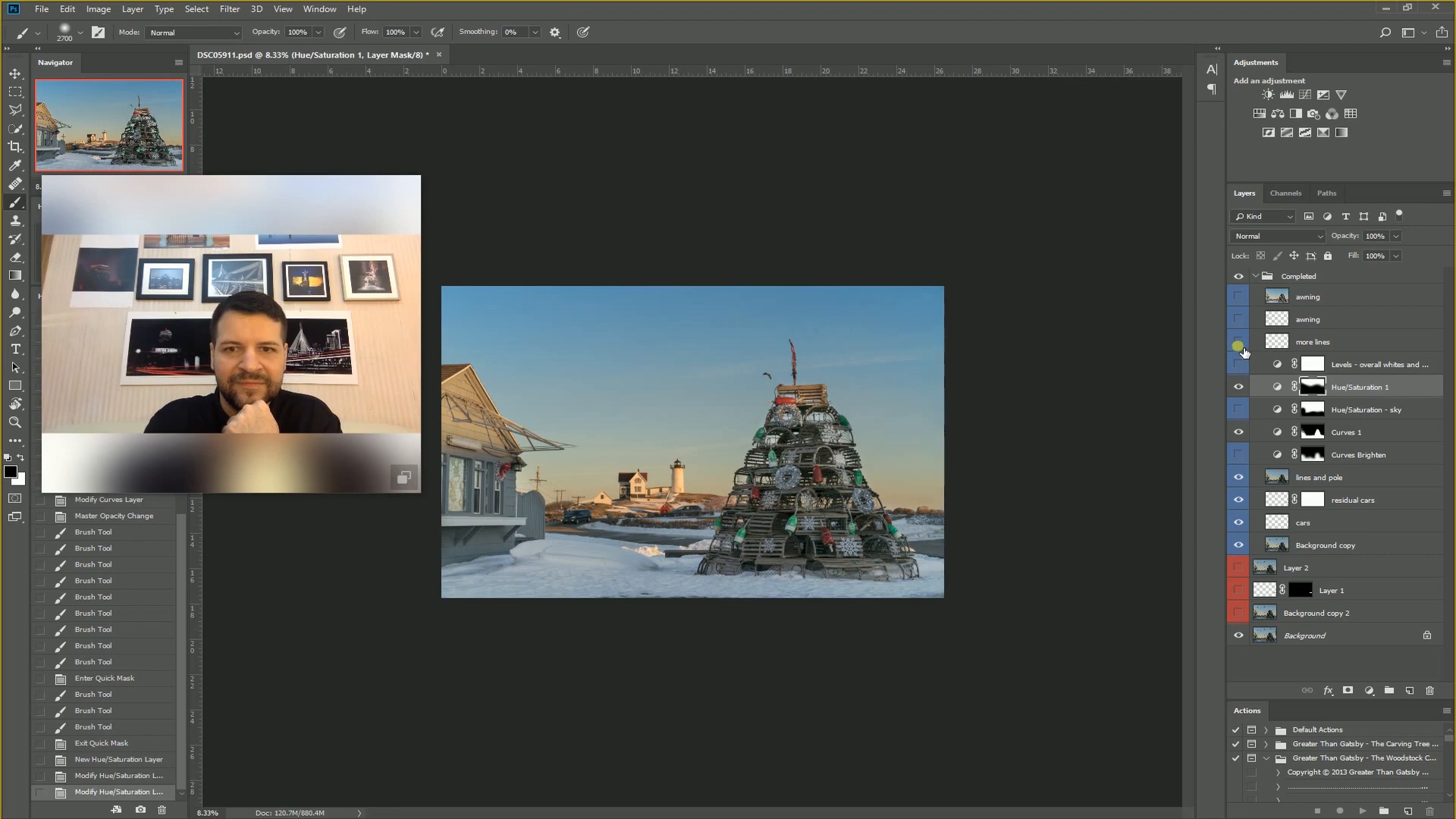
- Reduce the brush size to 175 px
key("ctrl+plus")
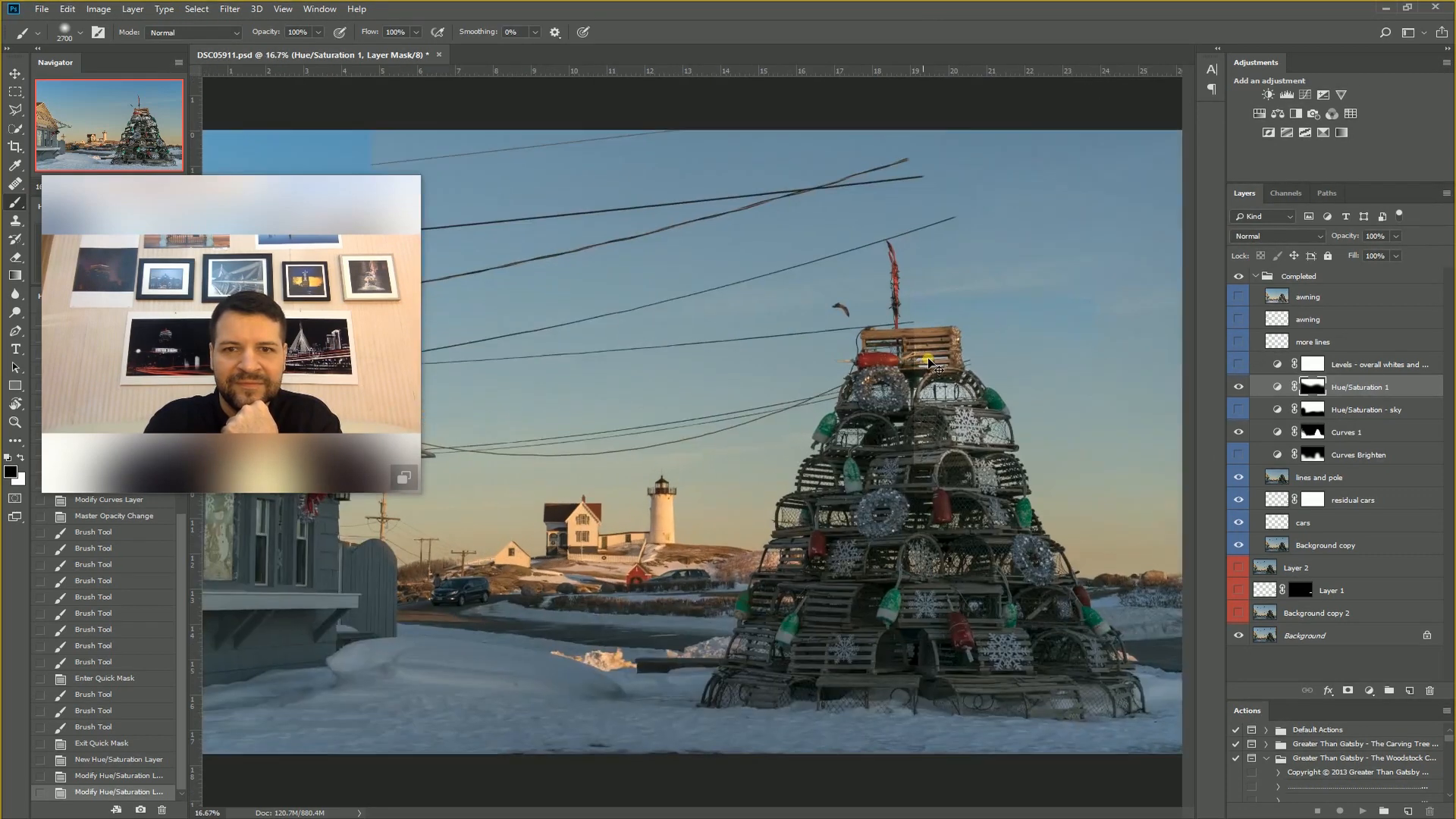
key("bracketleft")
key("bracketleft")
key("bracketleft")
key("bracketleft")
key("bracketleft")
key("bracketleft")
key("bracketleft")
key("bracketleft")
key("bracketleft")
key("bracketleft")
key("bracketleft")
key("bracketleft")
key("bracketleft")
key("bracketleft")
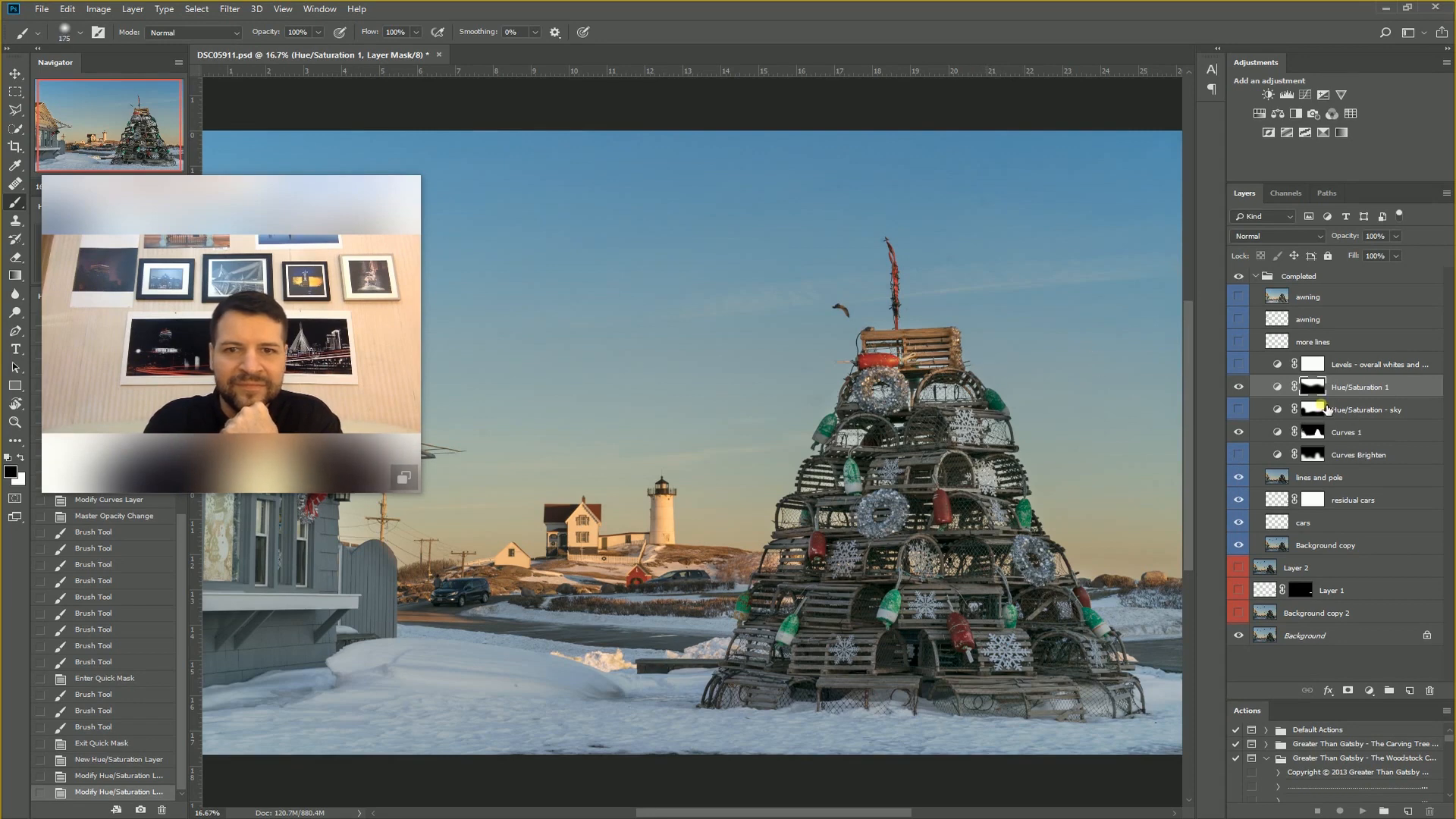
- Hide Curves 1 and Hue/Saturation 1, and show the Curves Brighten, Hue/Saturation - sky, Levels and more lines layers instead
left_click(1239, 343)
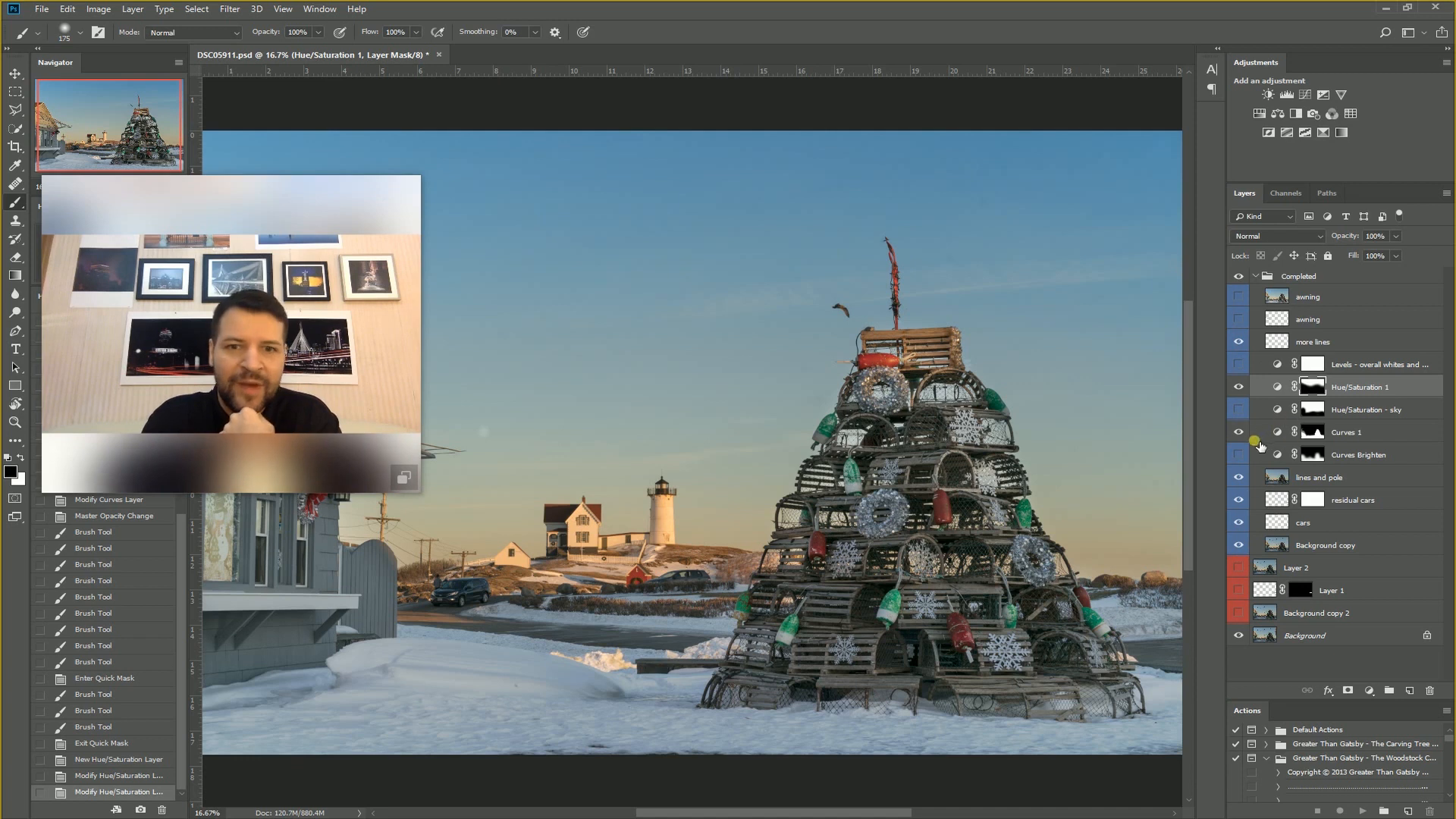
left_click(1239, 345)
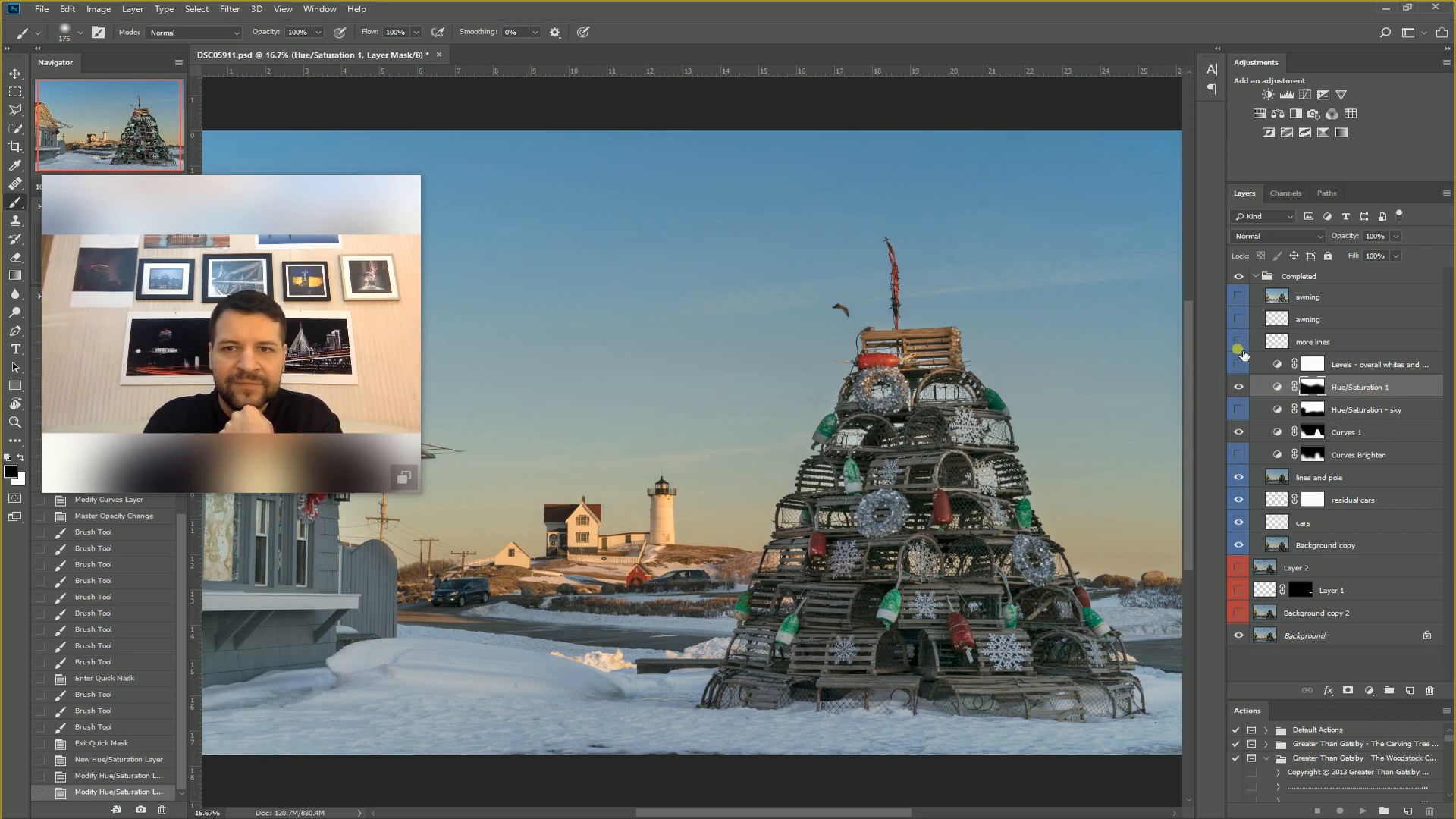
left_click(1242, 455)
left_click(1243, 477)
left_click(1244, 477)
left_click(1242, 455)
left_click(1242, 455)
left_click(1241, 434)
left_click(1241, 388)
left_click(1242, 455)
left_click(1241, 364)
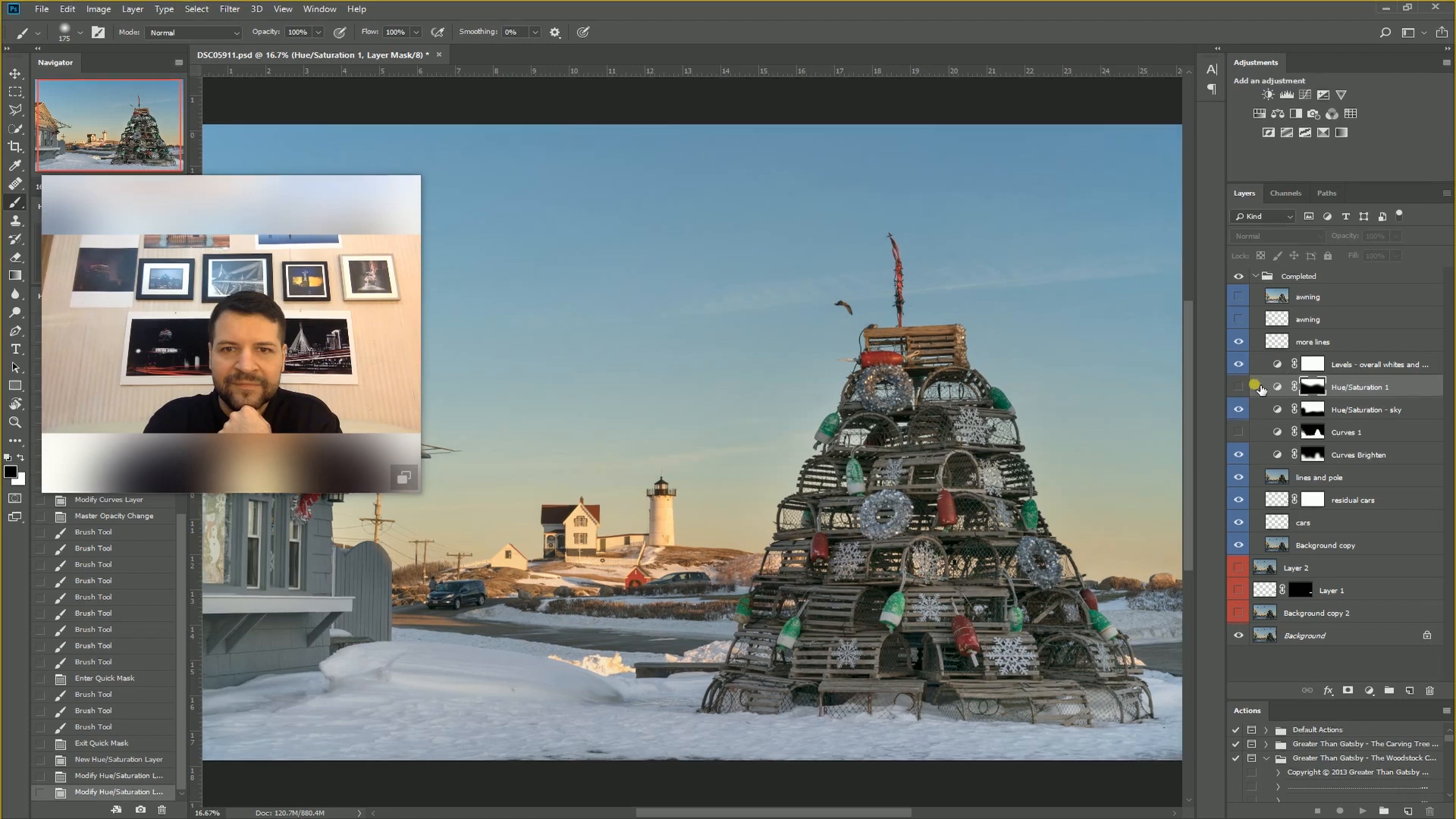
- Compare the photo with the more lines layer hidden and shown, checking the tree and the building's awning frame
key("ctrl+plus")
scroll(1040, 382, "right", 5)
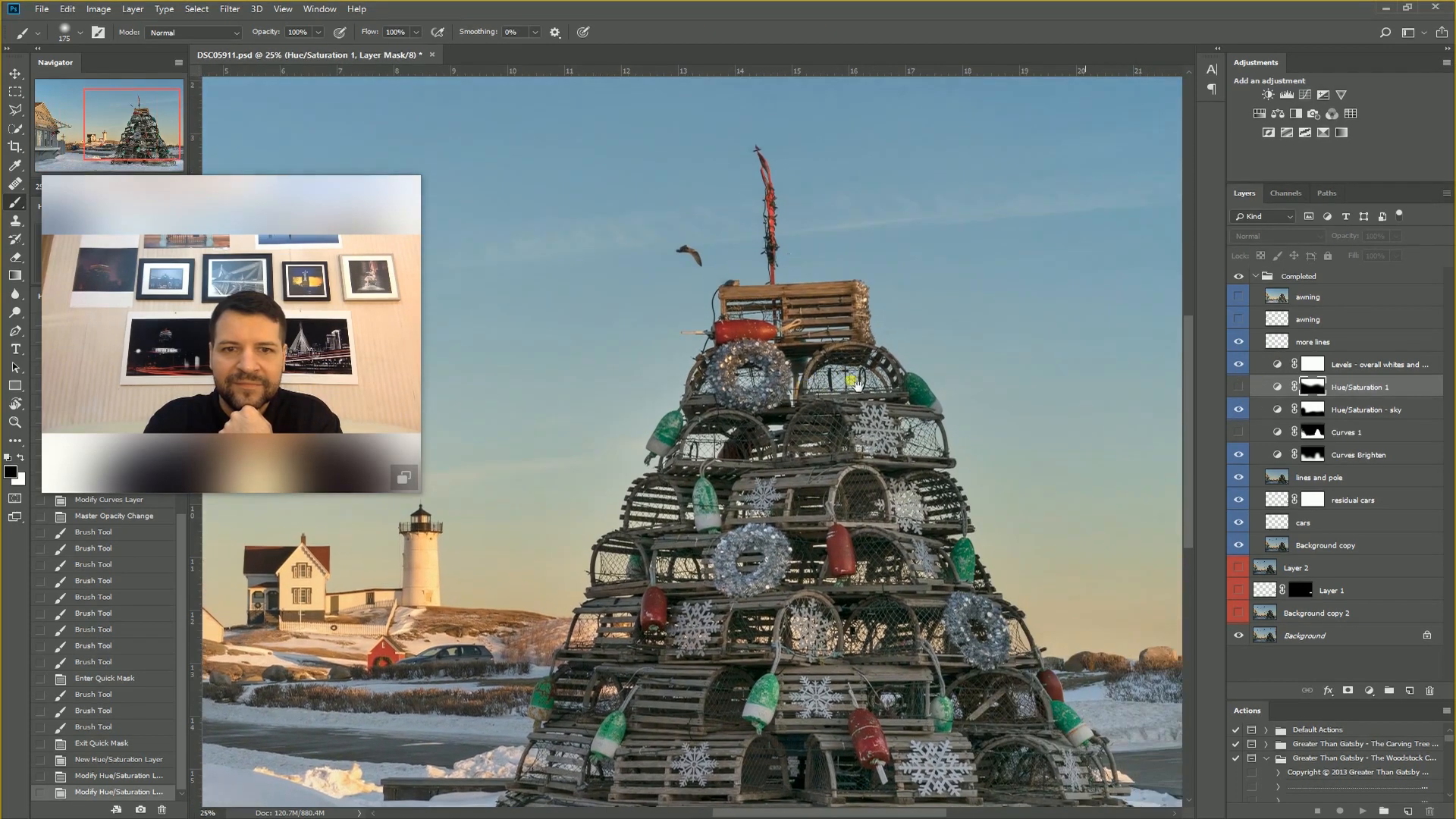
left_click(1238, 348)
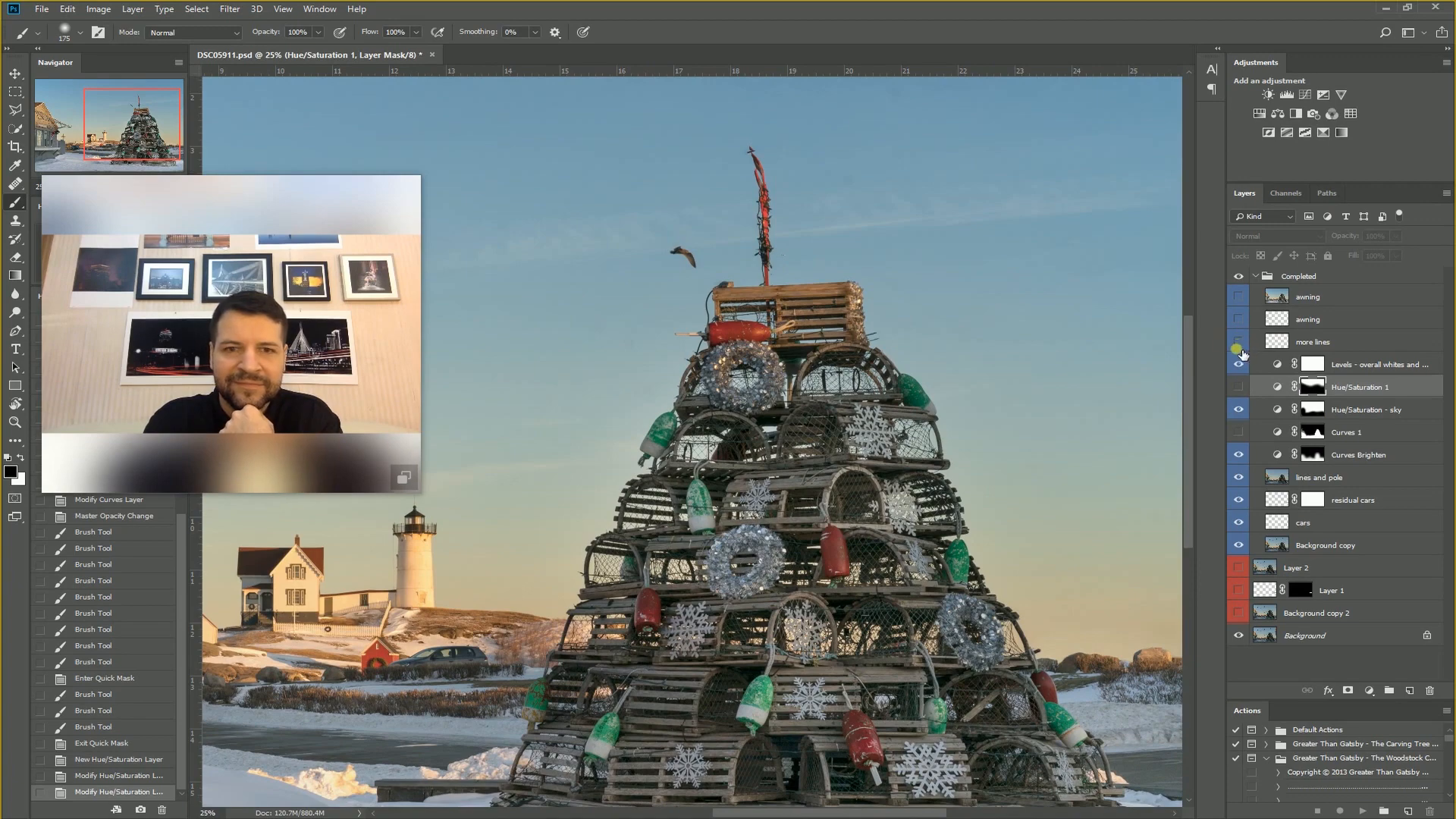
left_click(610, 377)
left_click_drag(611, 378, 871, 254)
left_click_drag(646, 319, 940, 383)
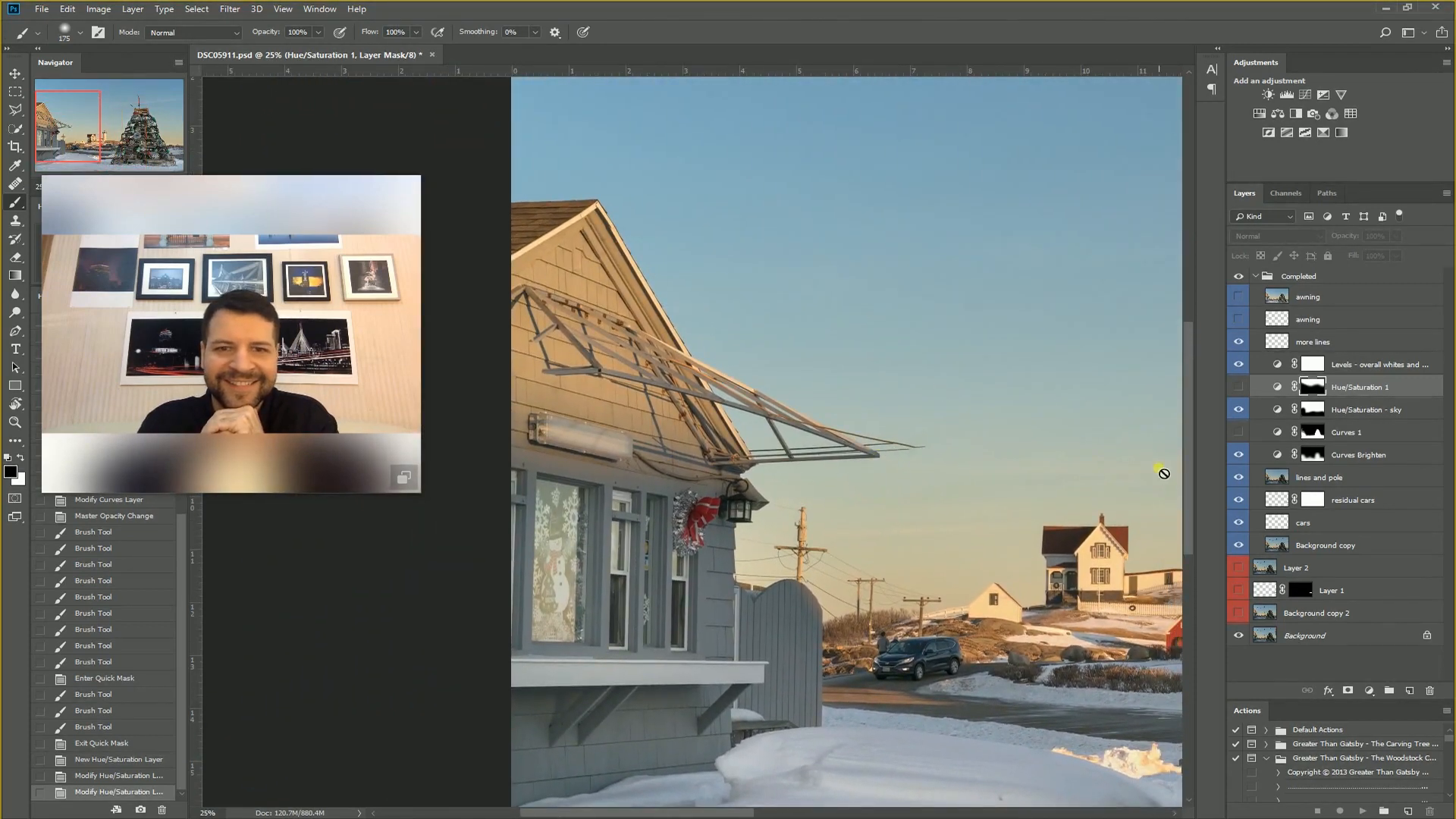
- Move the Skype window clear of the Navigator and Histogram while keeping the building's gable and awning frame in view
key("ctrl+plus")
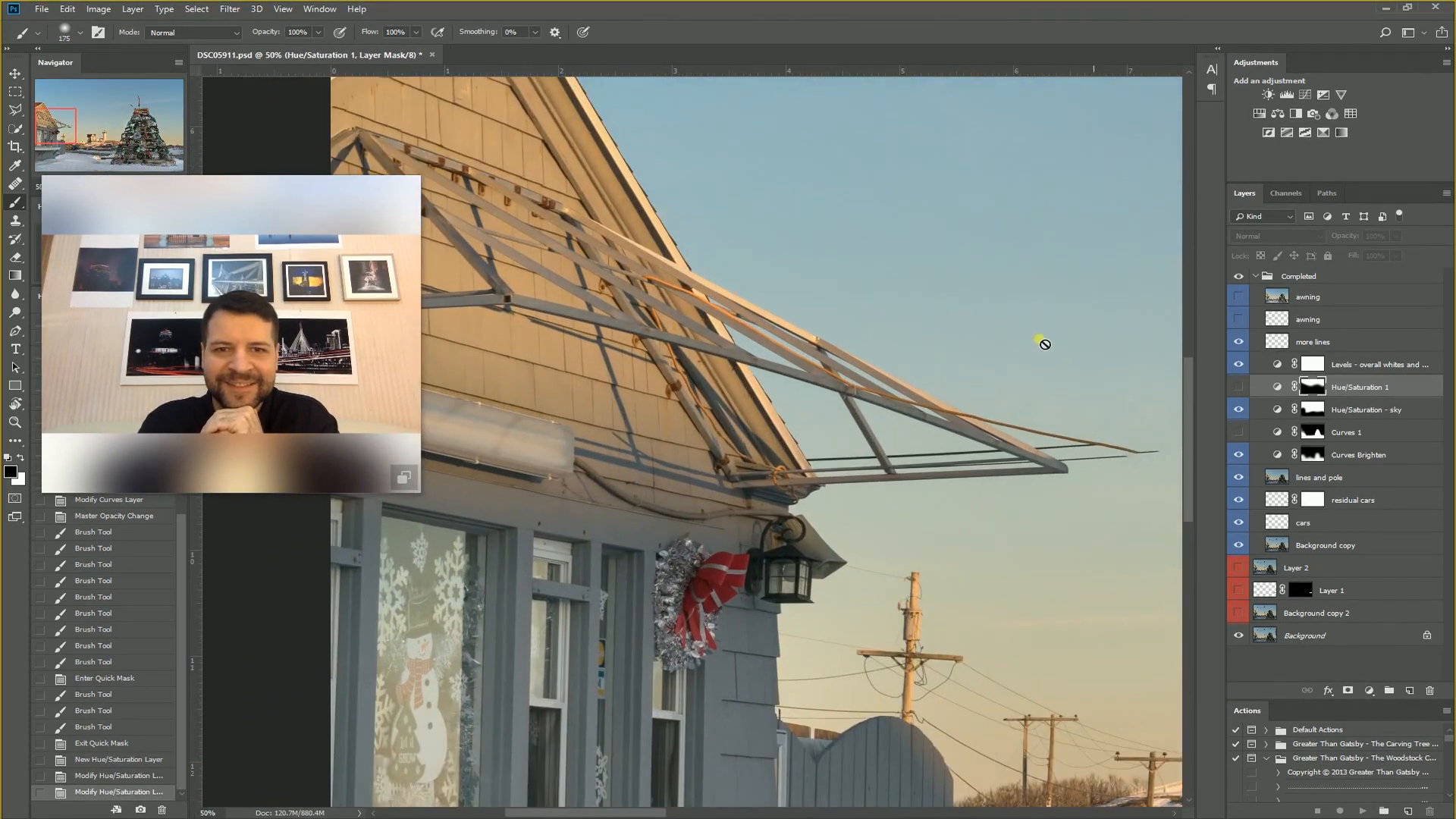
left_click_drag(556, 300, 677, 419)
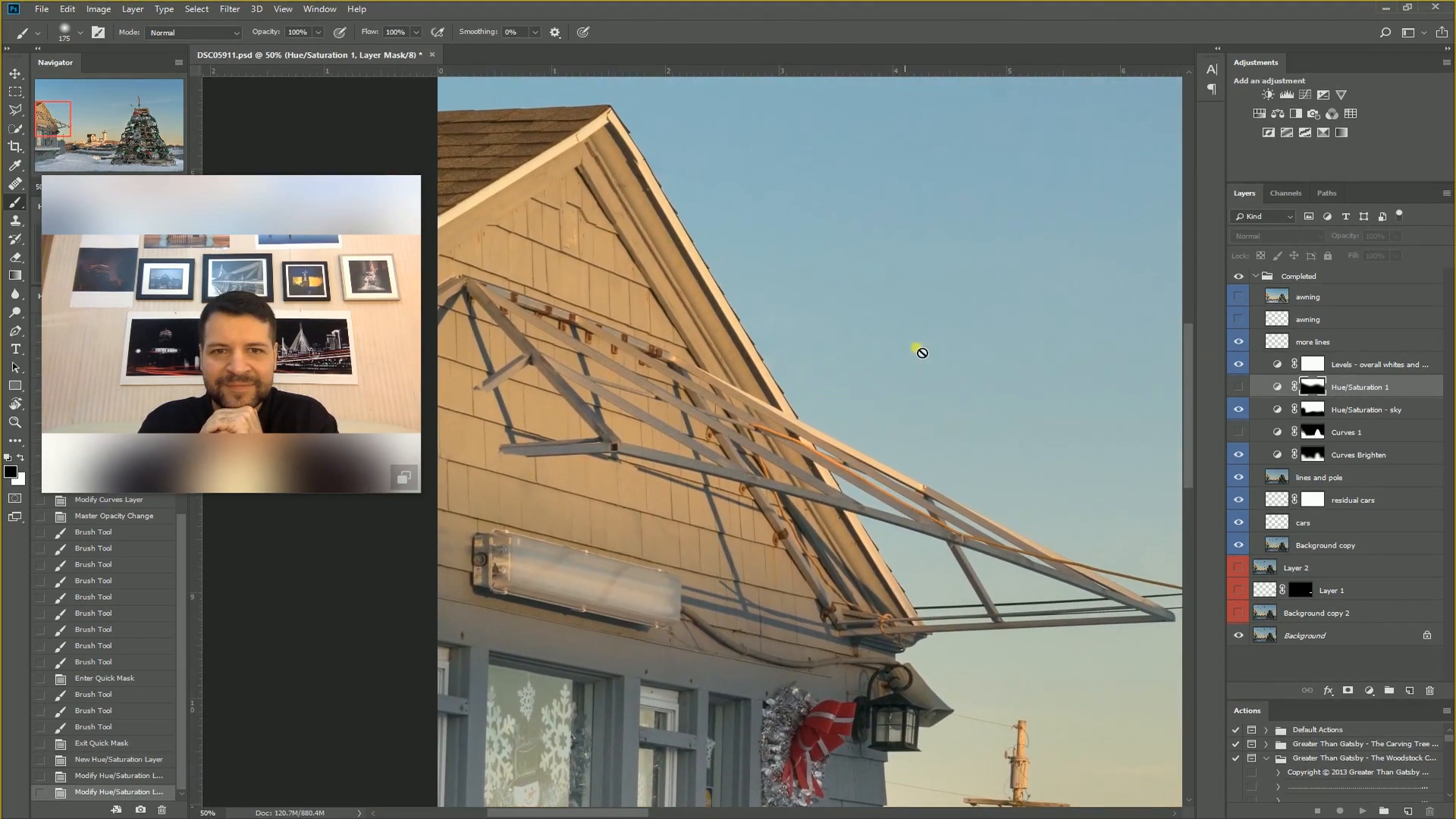
mouse_move(326, 188)
left_click_drag(321, 186, 300, 535)
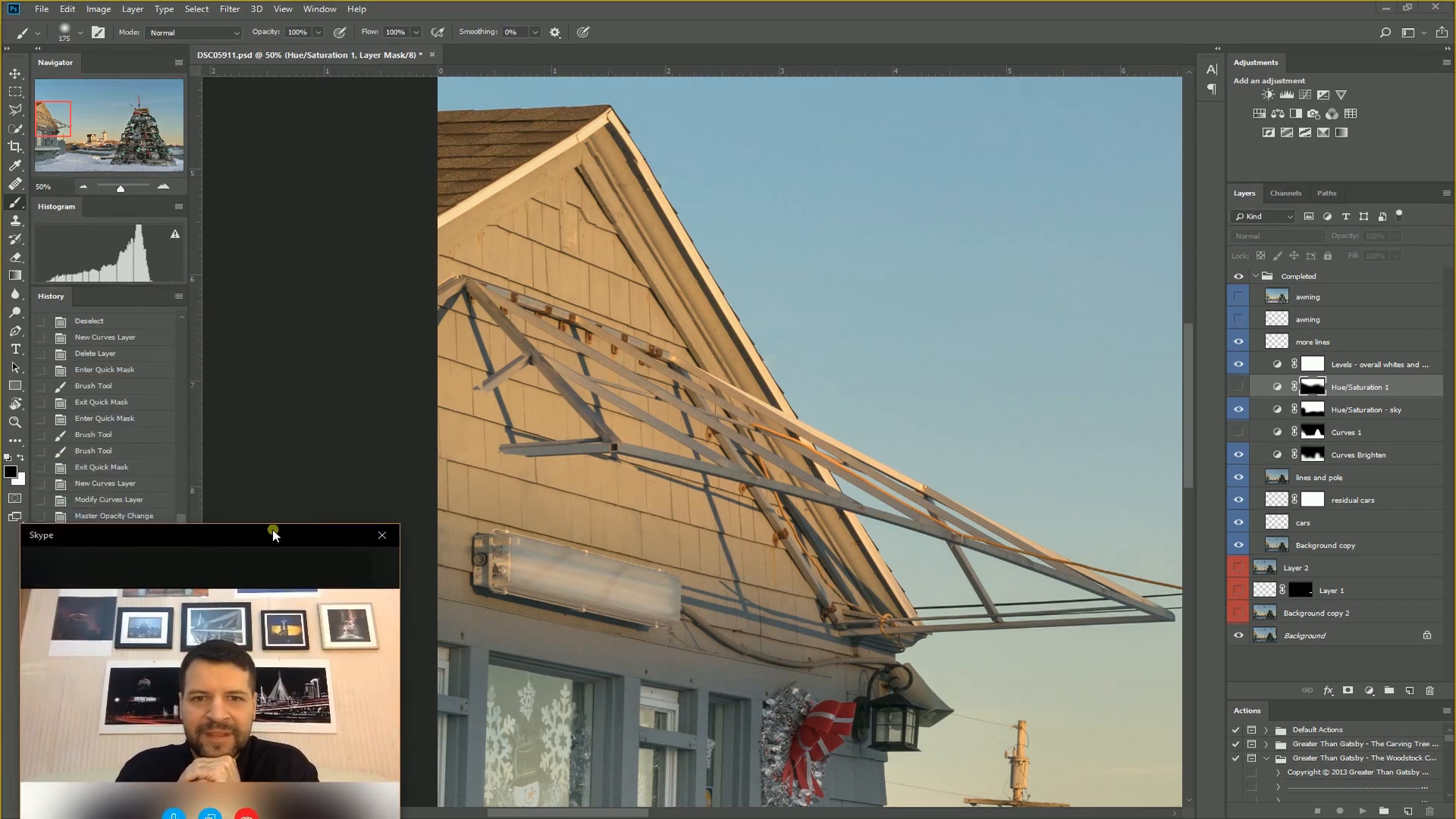
- Show the lower of the two awning layers, comparing the awning frame on the gable wall with and without it
left_click(1239, 322)
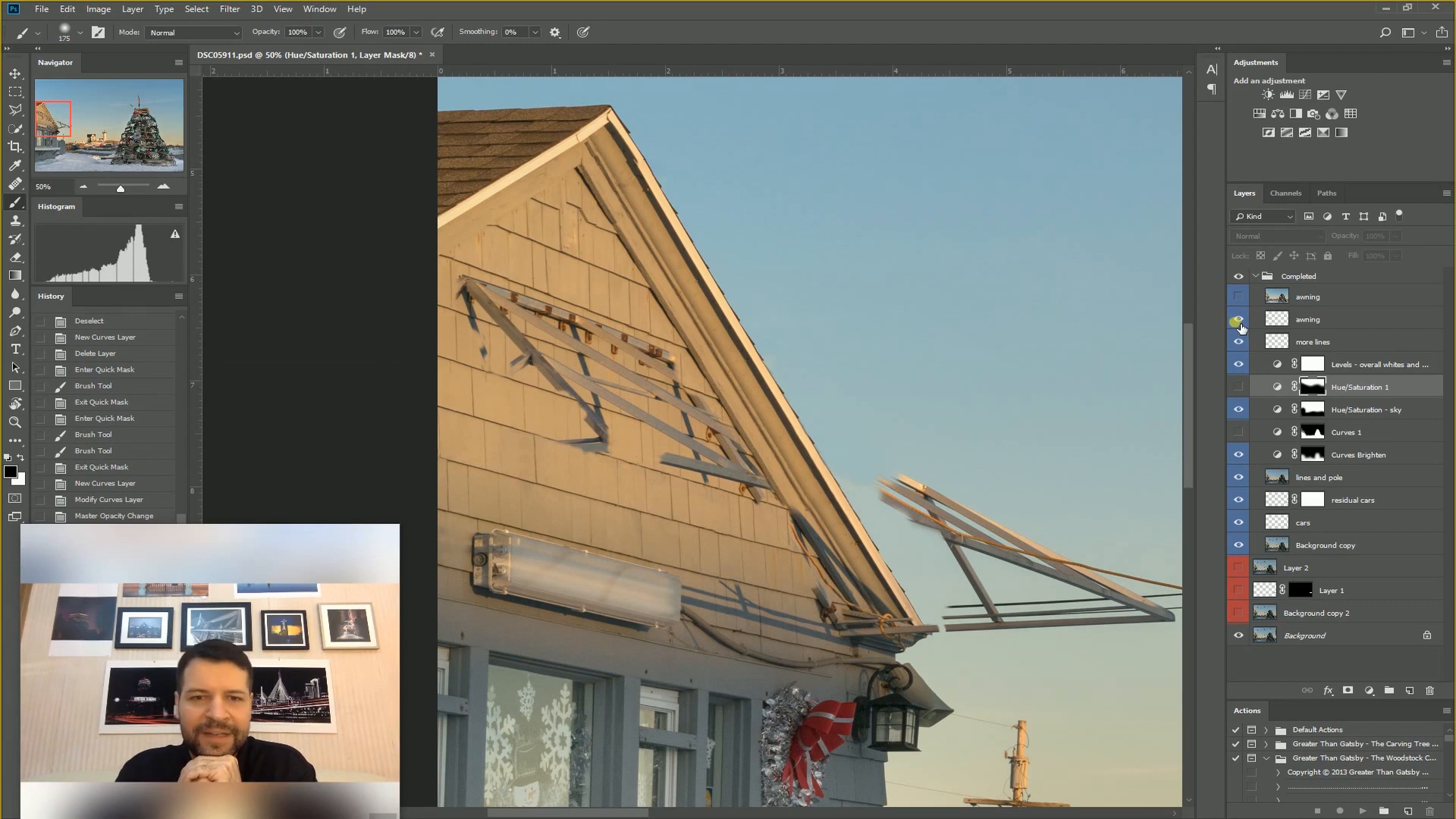
left_click(1239, 323)
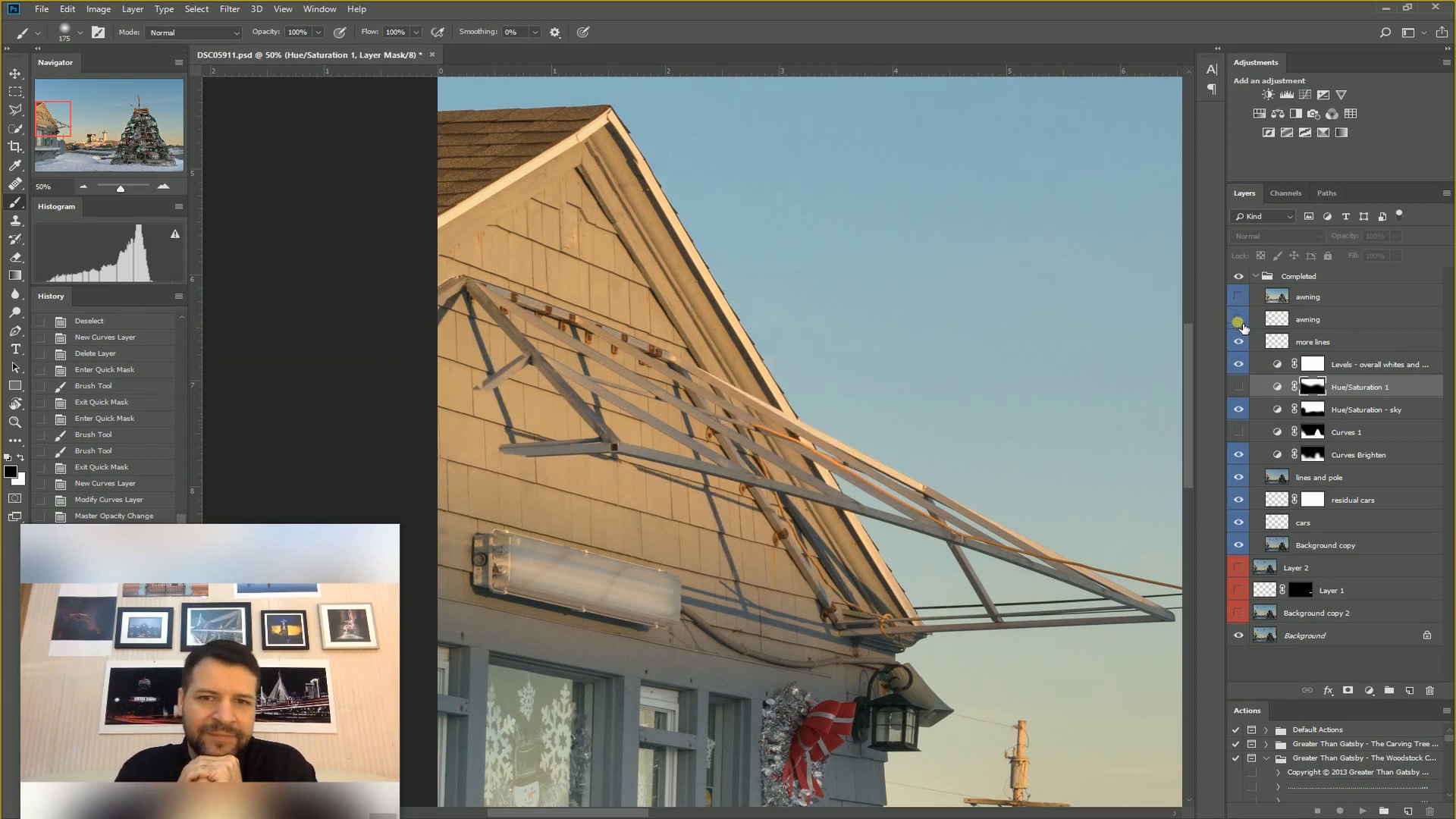
key("ctrl+plus")
key("ctrl+plus")
key("ctrl+plus")
key("ctrl+plus")
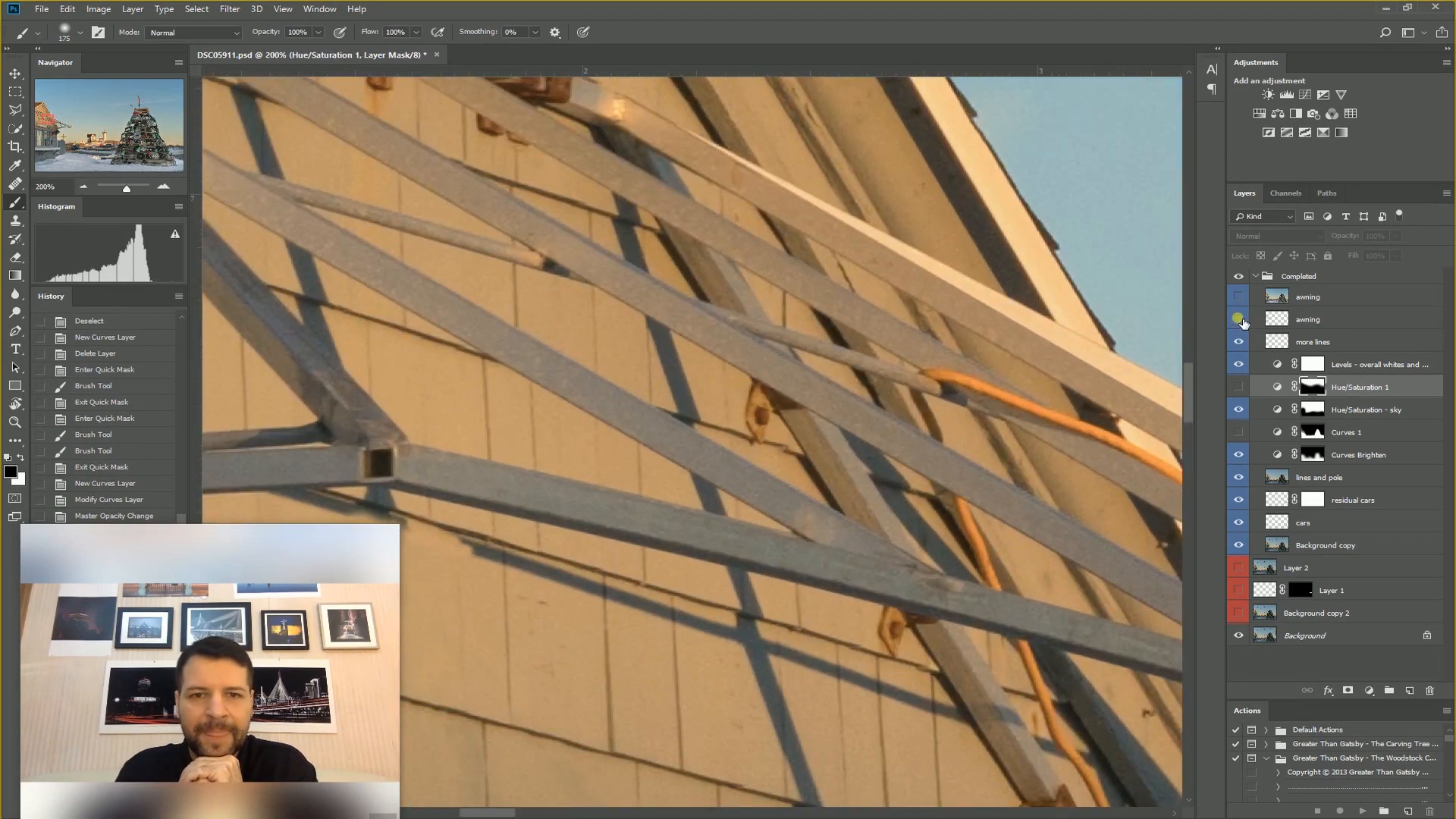
mouse_move(579, 321)
left_mouse_down()
mouse_move(666, 296)
mouse_move(766, 325)
left_mouse_up()
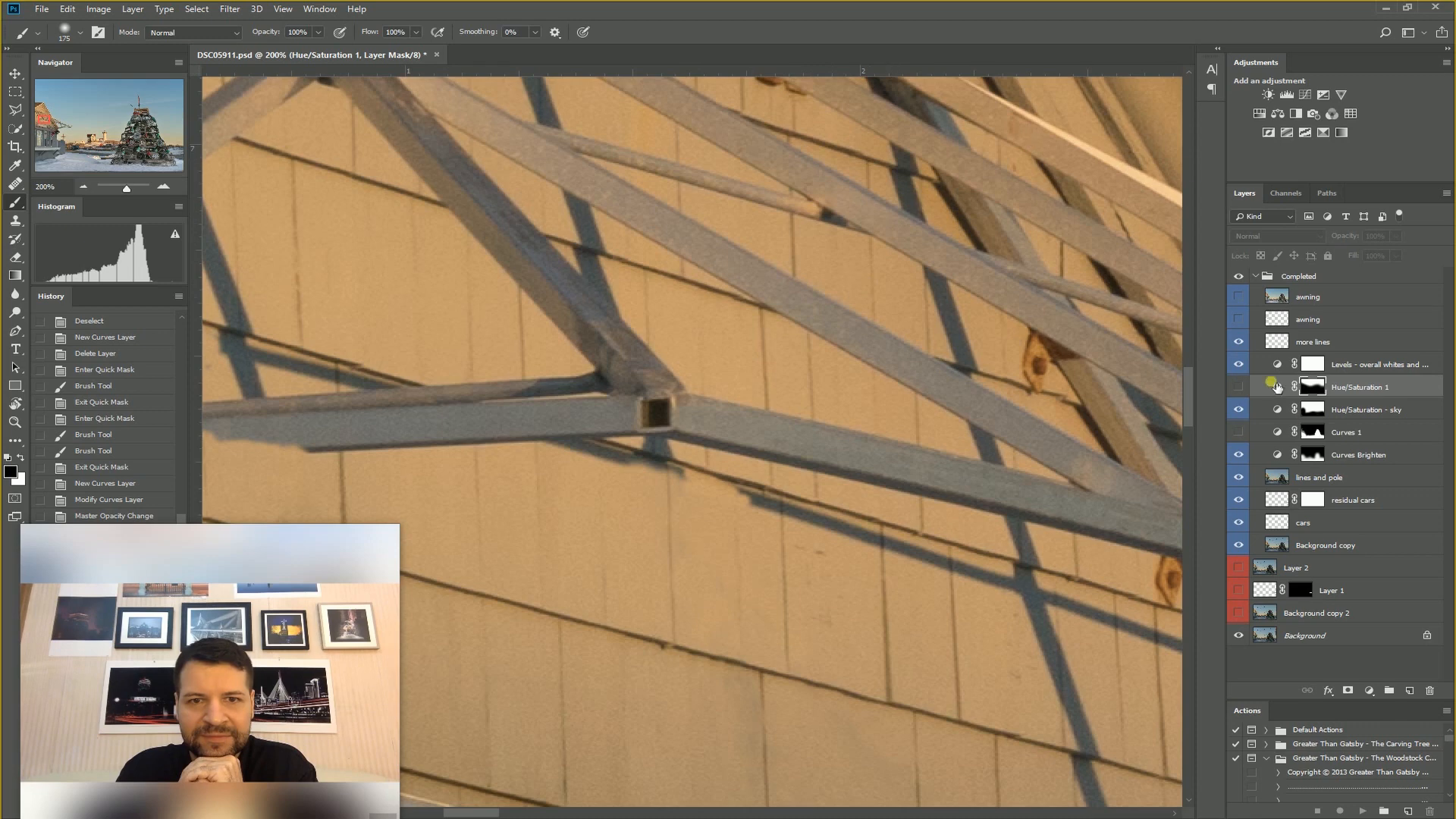
left_click(1244, 322)
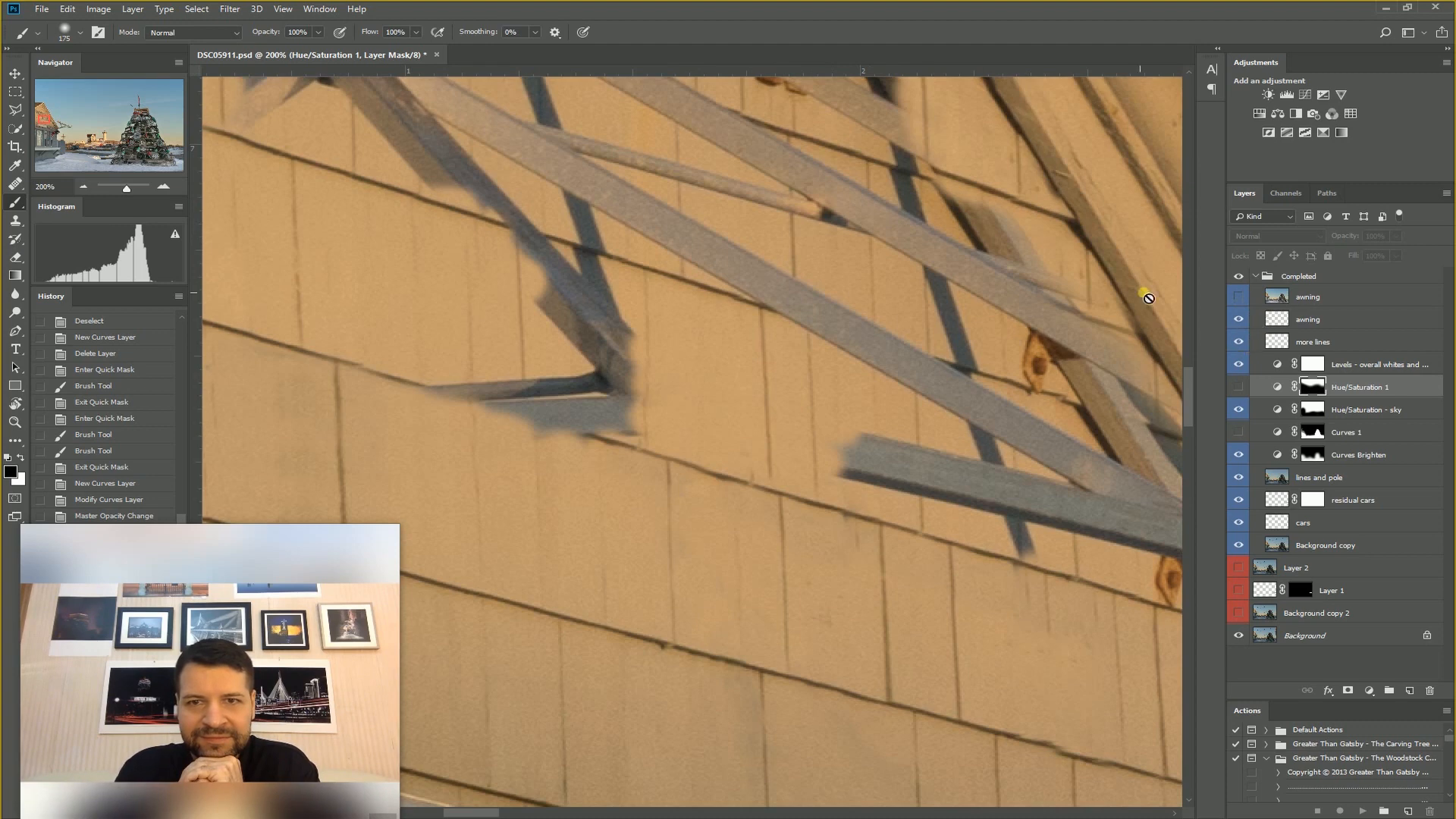
key("ctrl+minus")
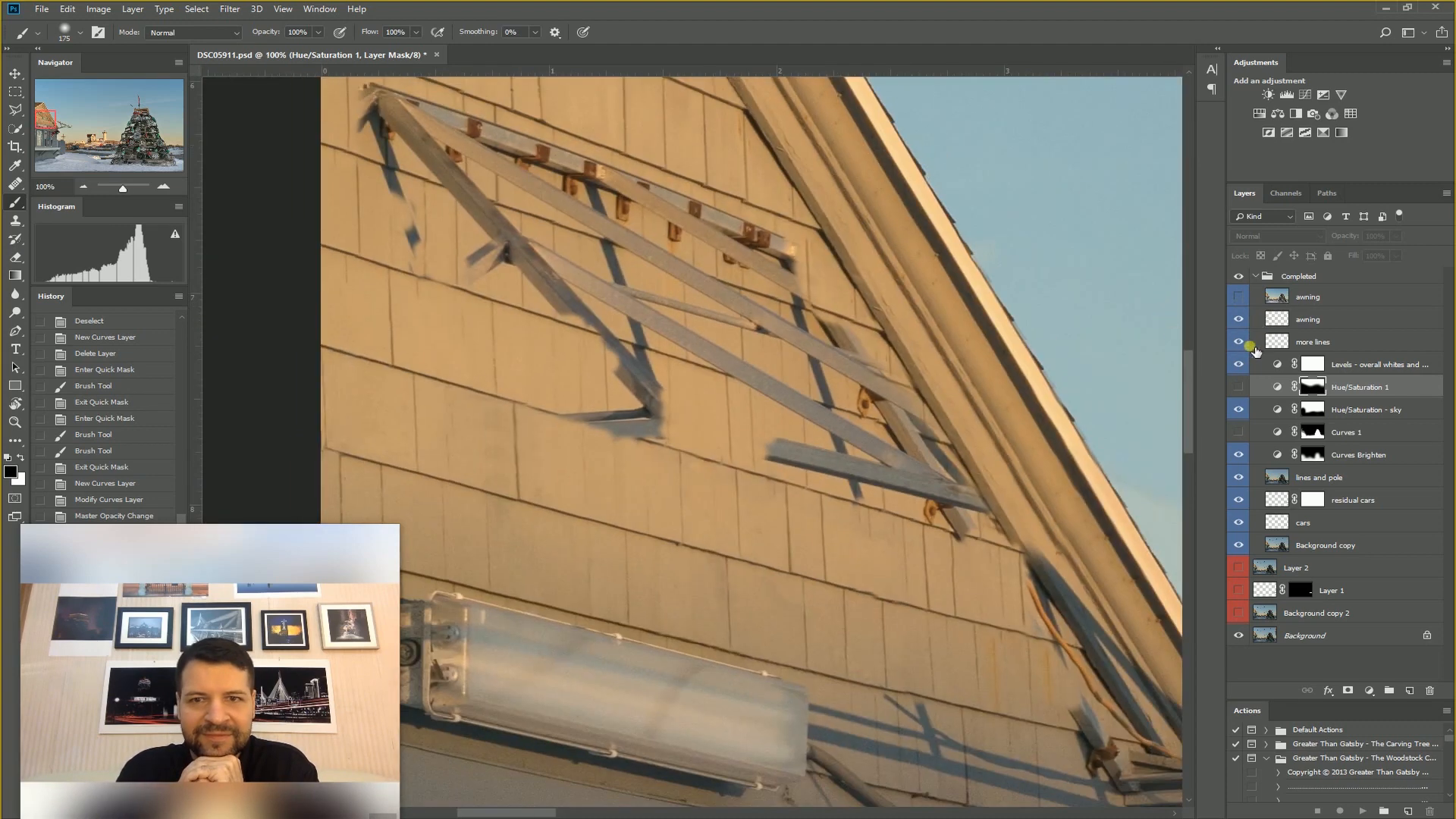
left_click(1245, 321)
left_click(1245, 322)
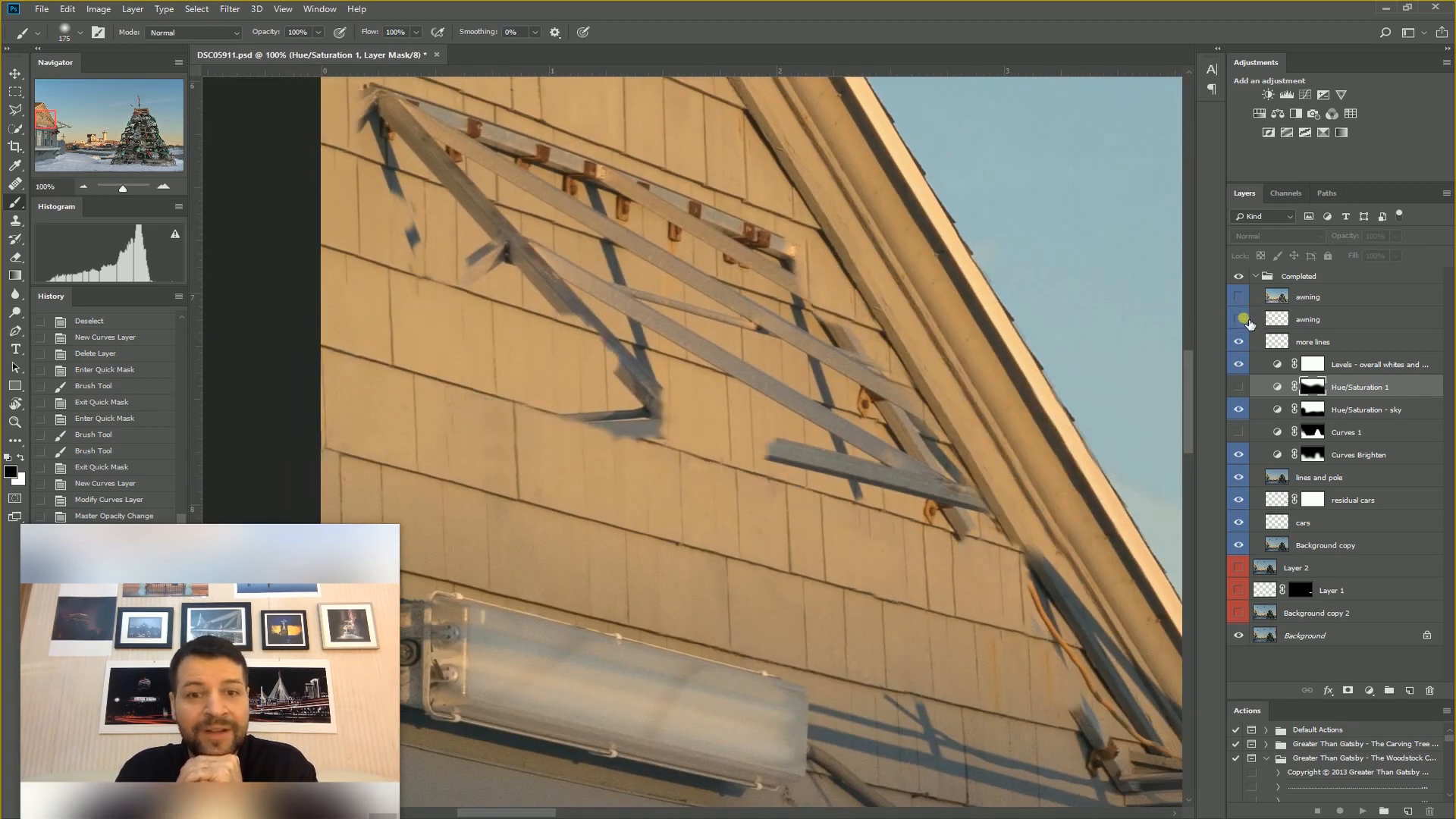
left_click(1246, 323)
left_click(1244, 321)
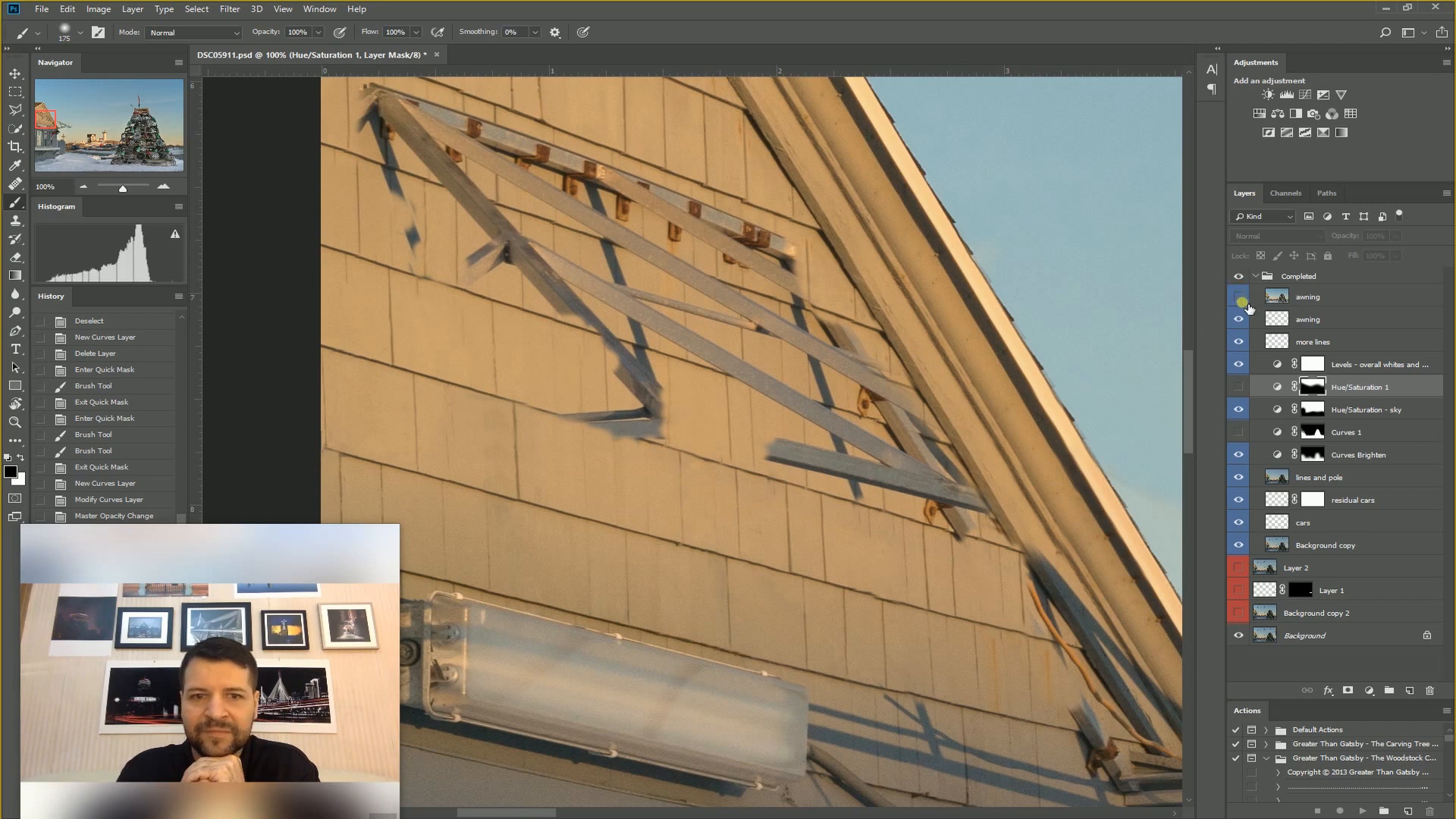
- Show the upper awning layer, comparing the frame section projecting into the sky with and without it
left_click(1239, 298)
left_click_drag(1012, 417, 704, 245)
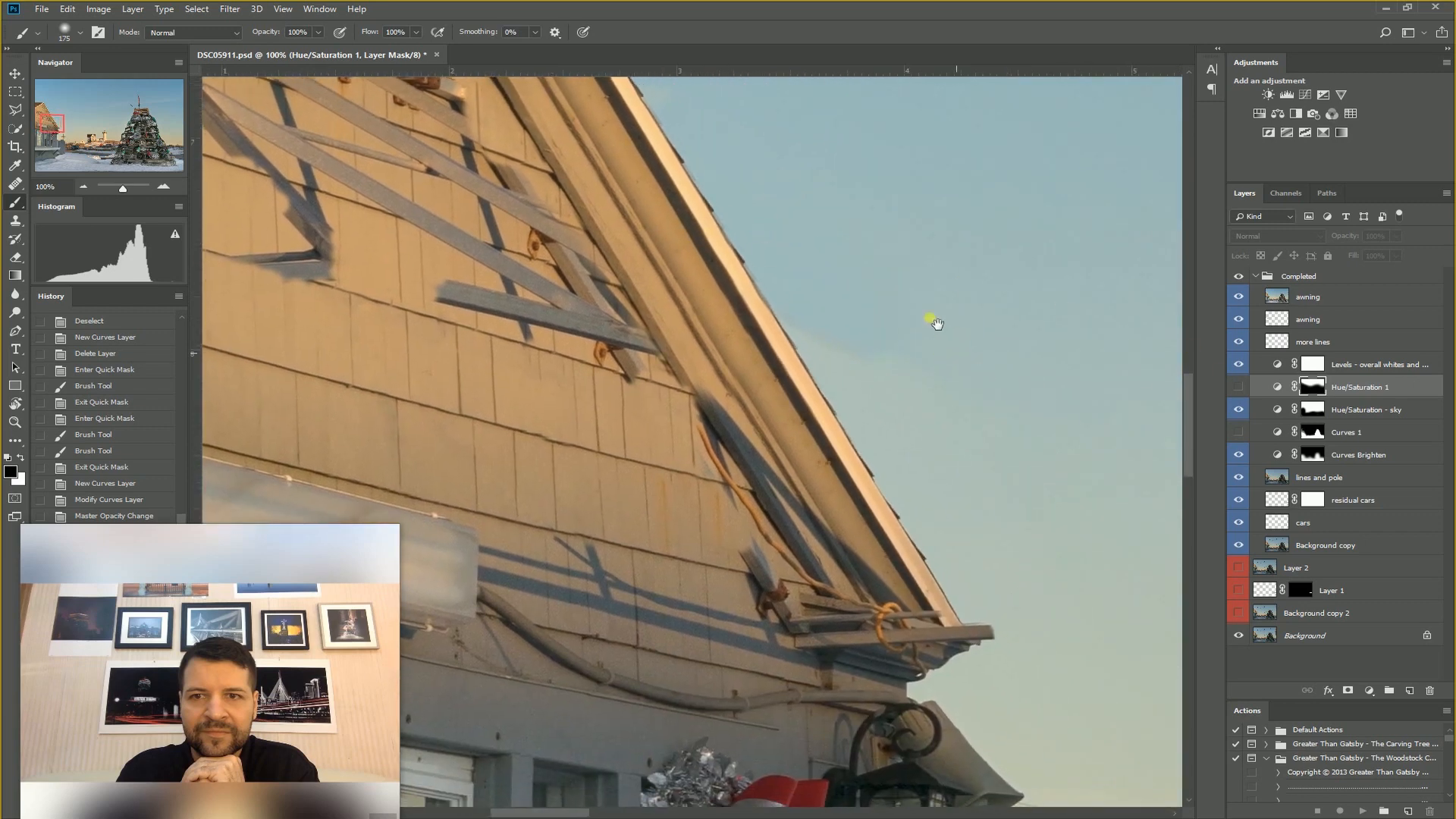
left_click_drag(949, 341, 819, 304)
left_click(1240, 297)
left_click(1239, 297)
left_click_drag(986, 318, 759, 212)
left_click(1242, 300)
left_click(1243, 300)
left_click_drag(953, 303, 797, 299)
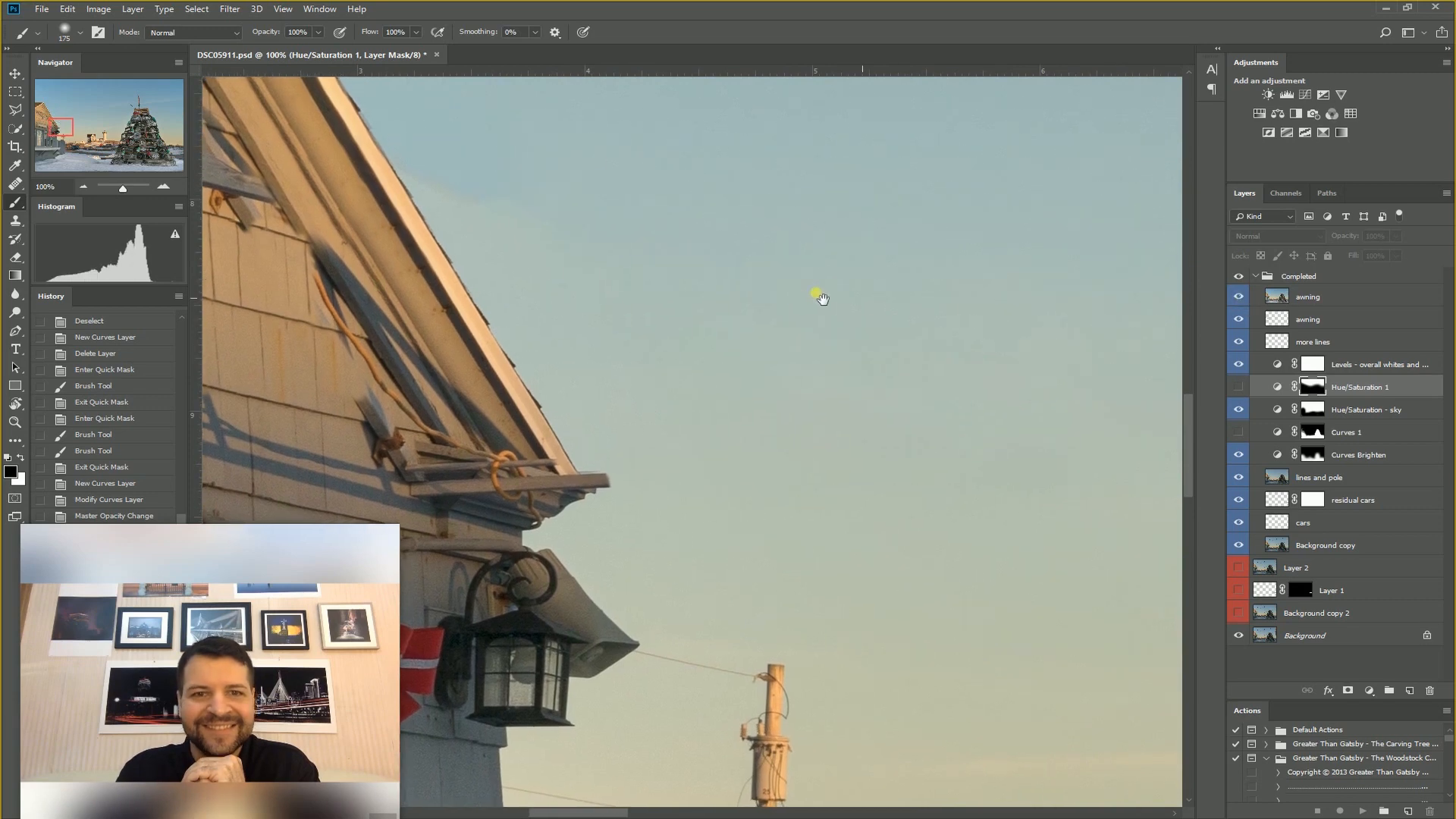
left_click(1241, 300)
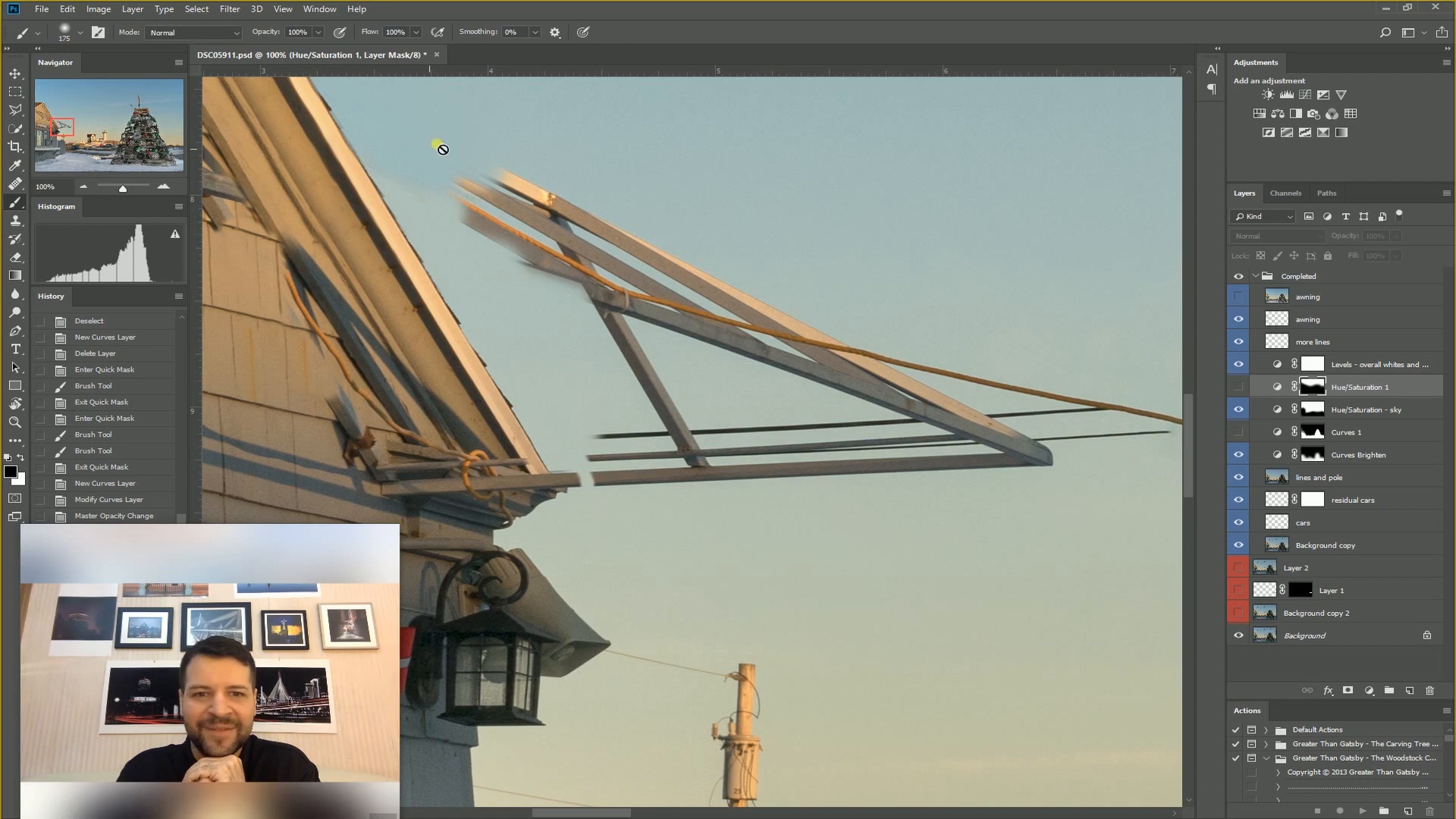
left_click_drag(1103, 402, 1057, 348)
left_click(1240, 296)
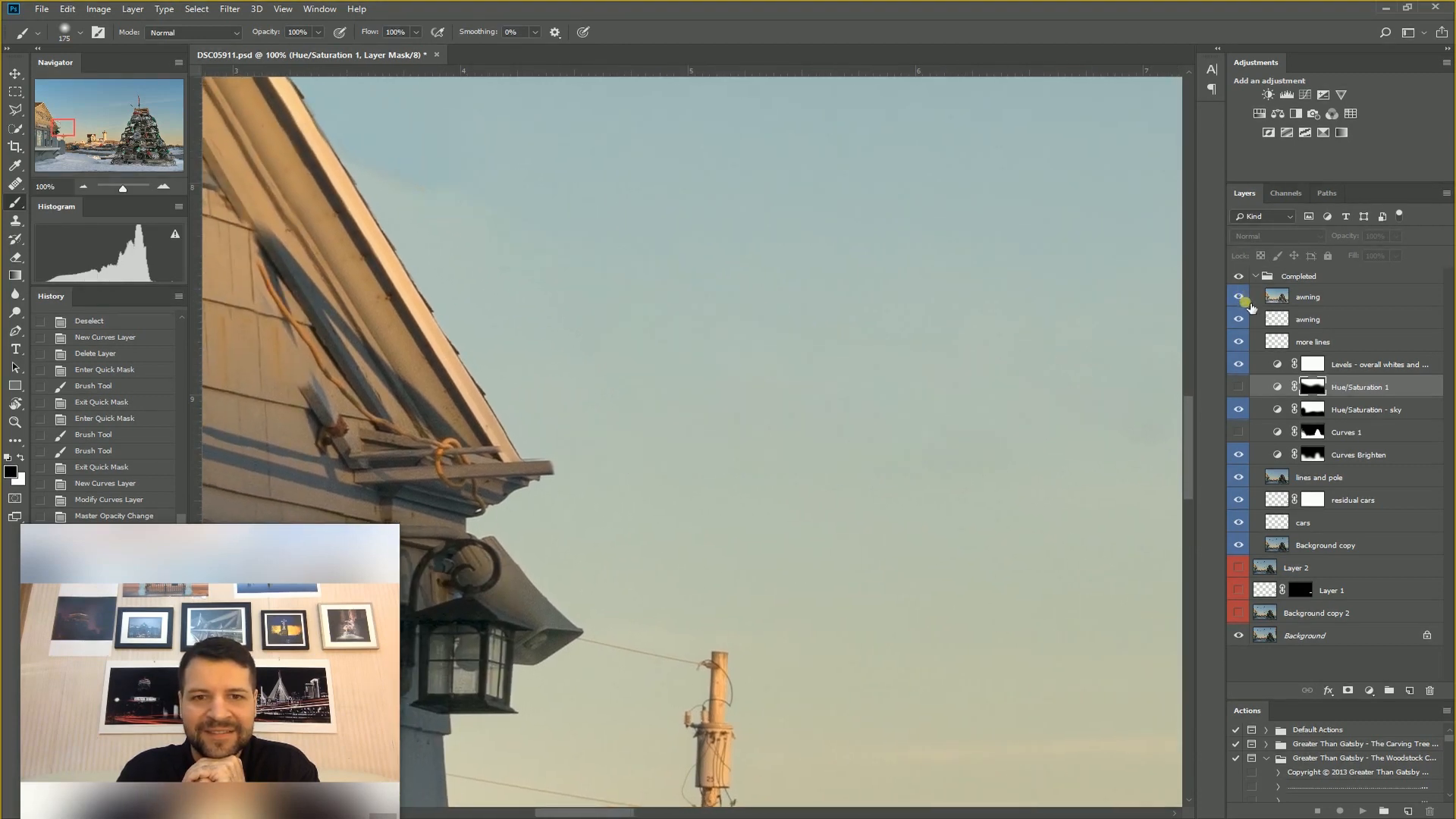
- Examine the remaining awning bars and shadows on the gable's shingle wall up close
left_click_drag(387, 283, 1039, 542)
left_click_drag(641, 241, 783, 468)
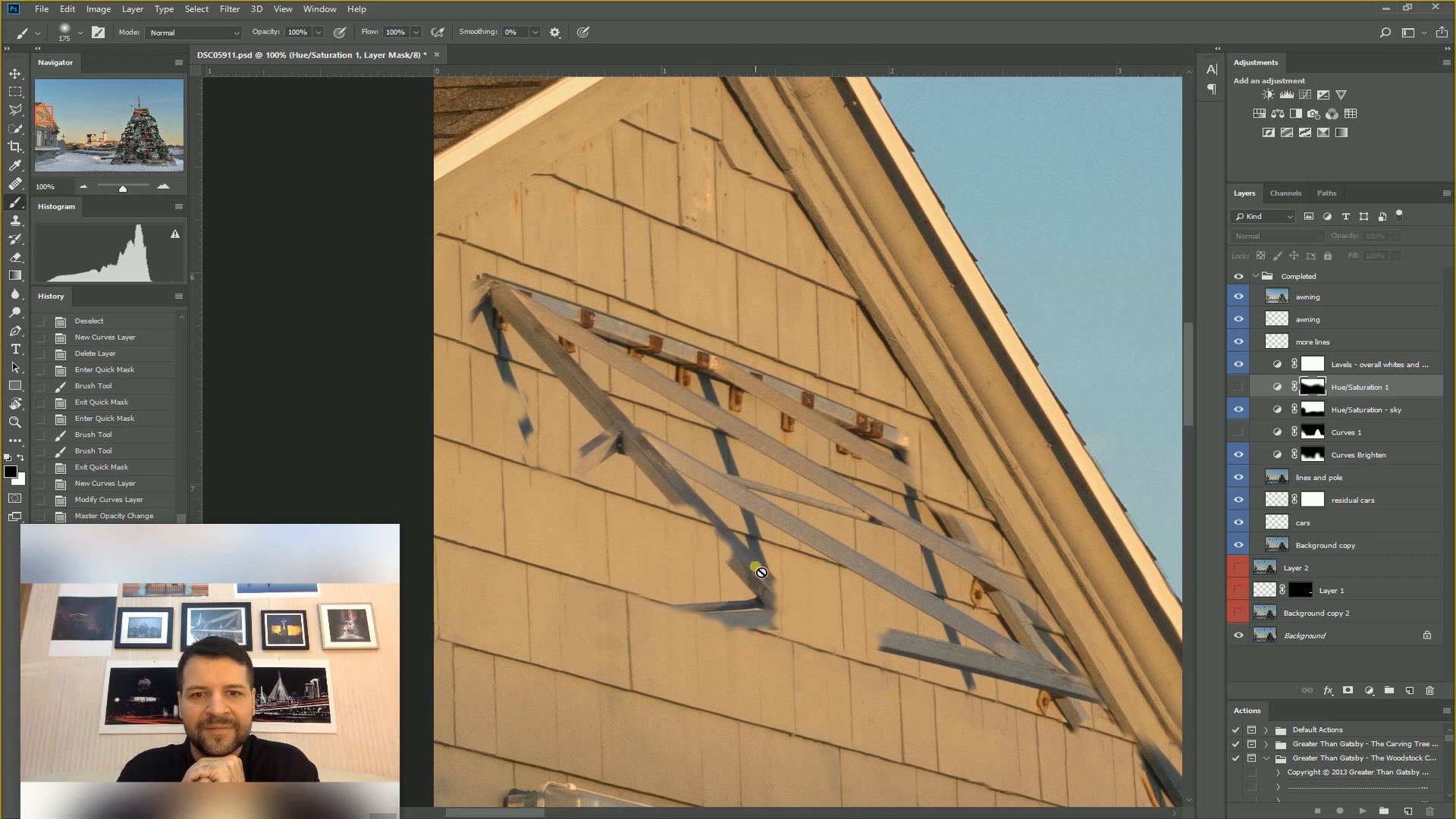
key("ctrl+plus")
key("ctrl+plus")
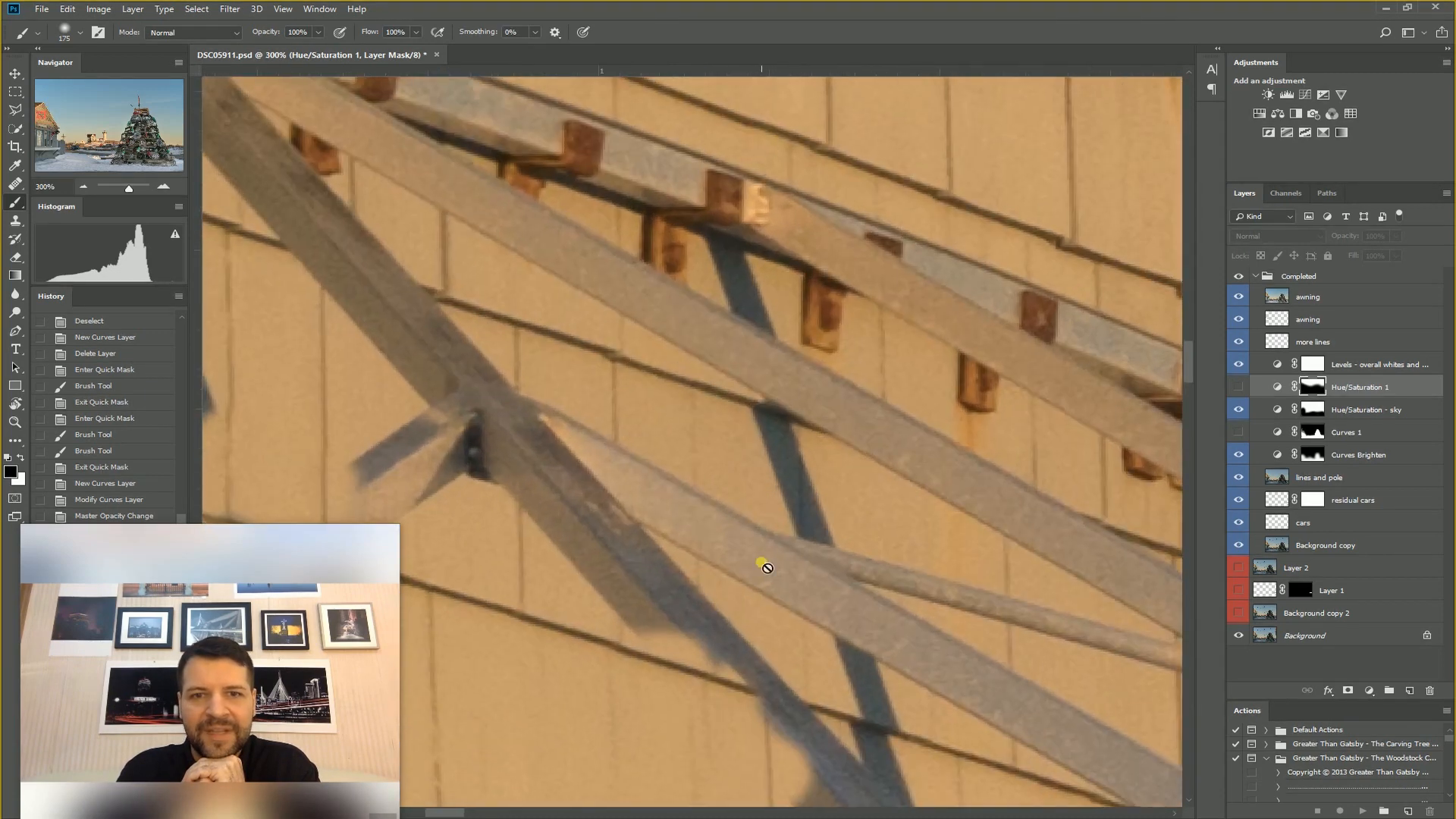
left_click_drag(702, 611, 639, 420)
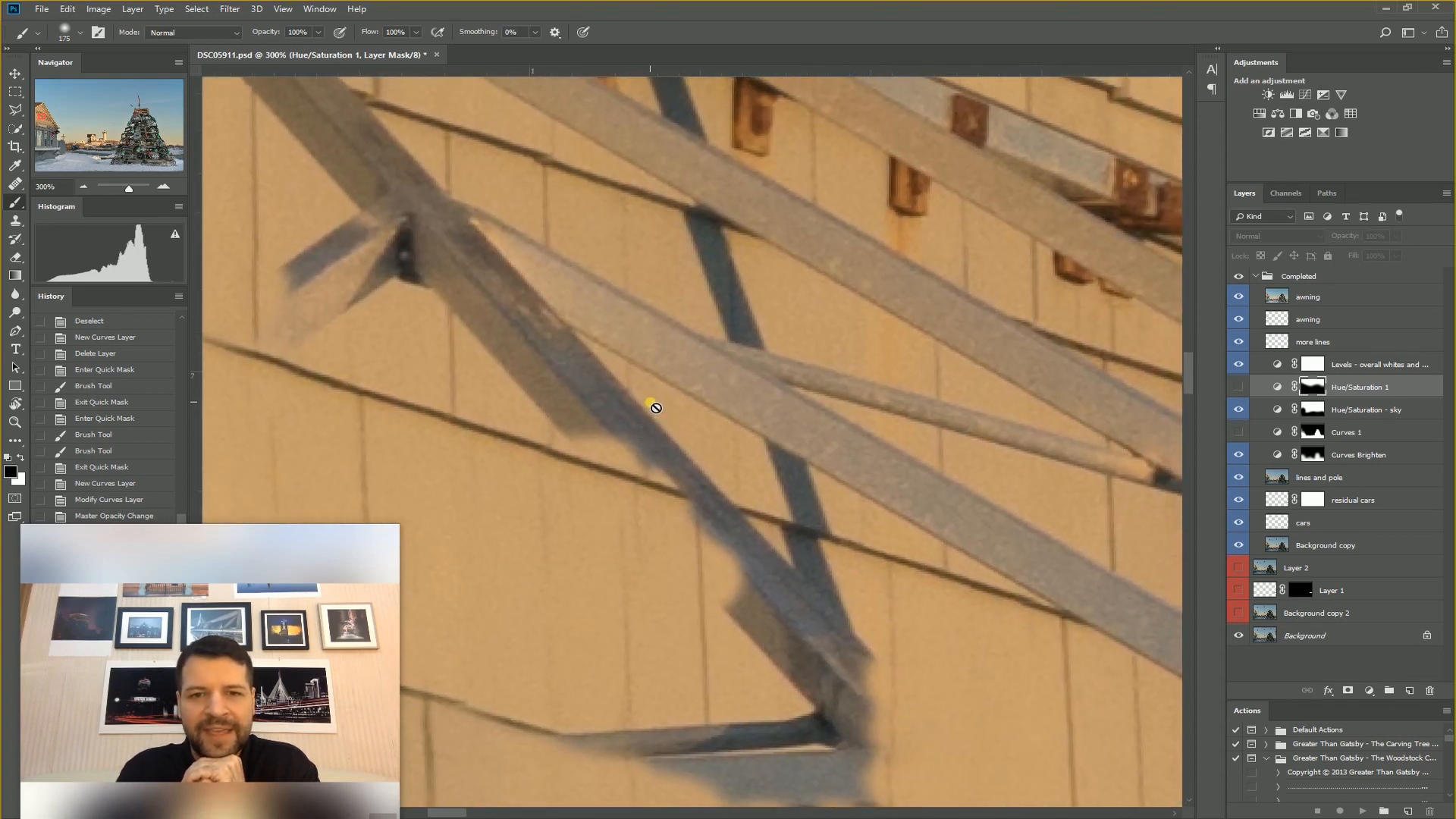
scroll(637, 420, "down", 1)
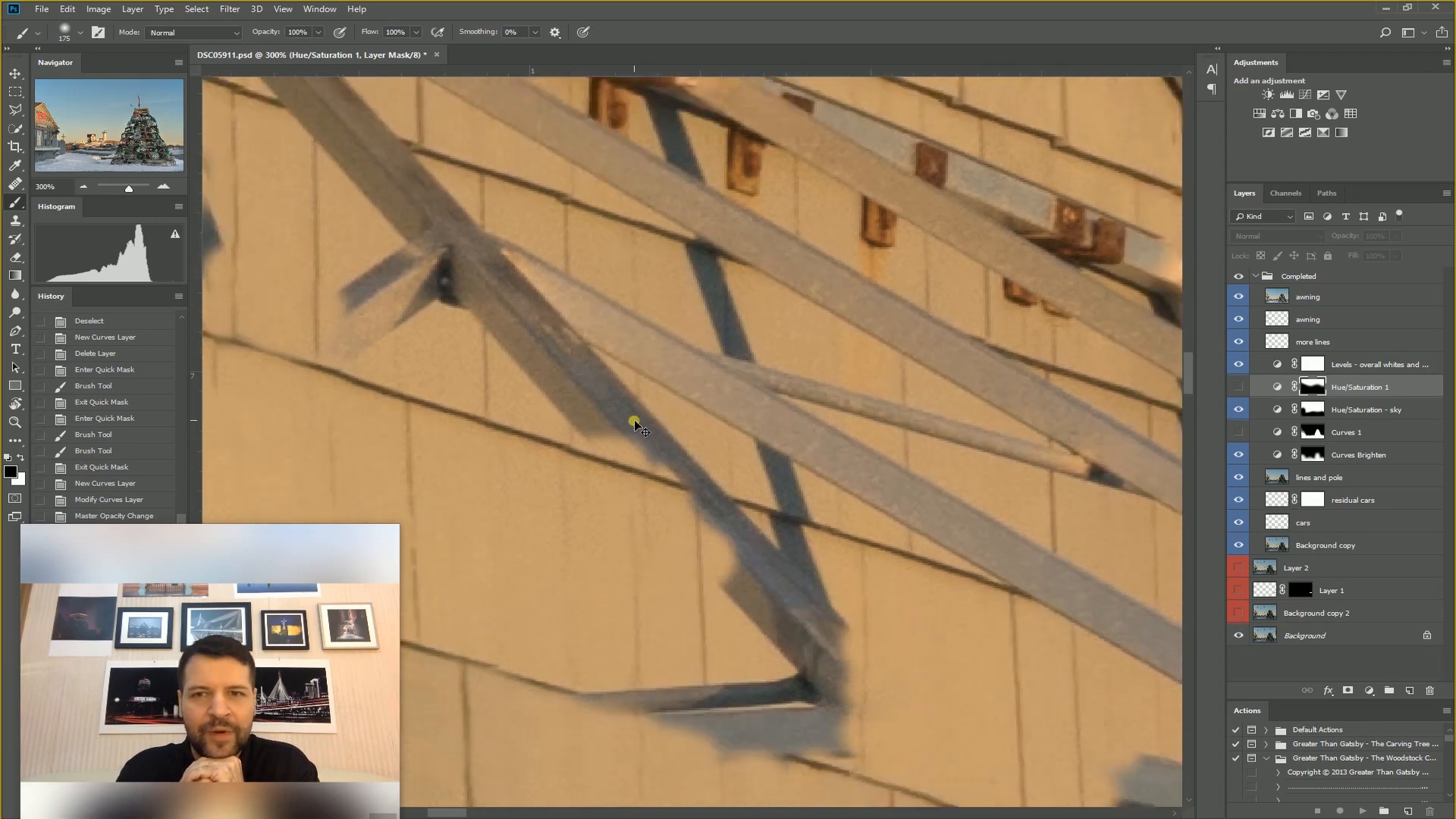
scroll(634, 420, "down", 3)
scroll(636, 419, "up", 3)
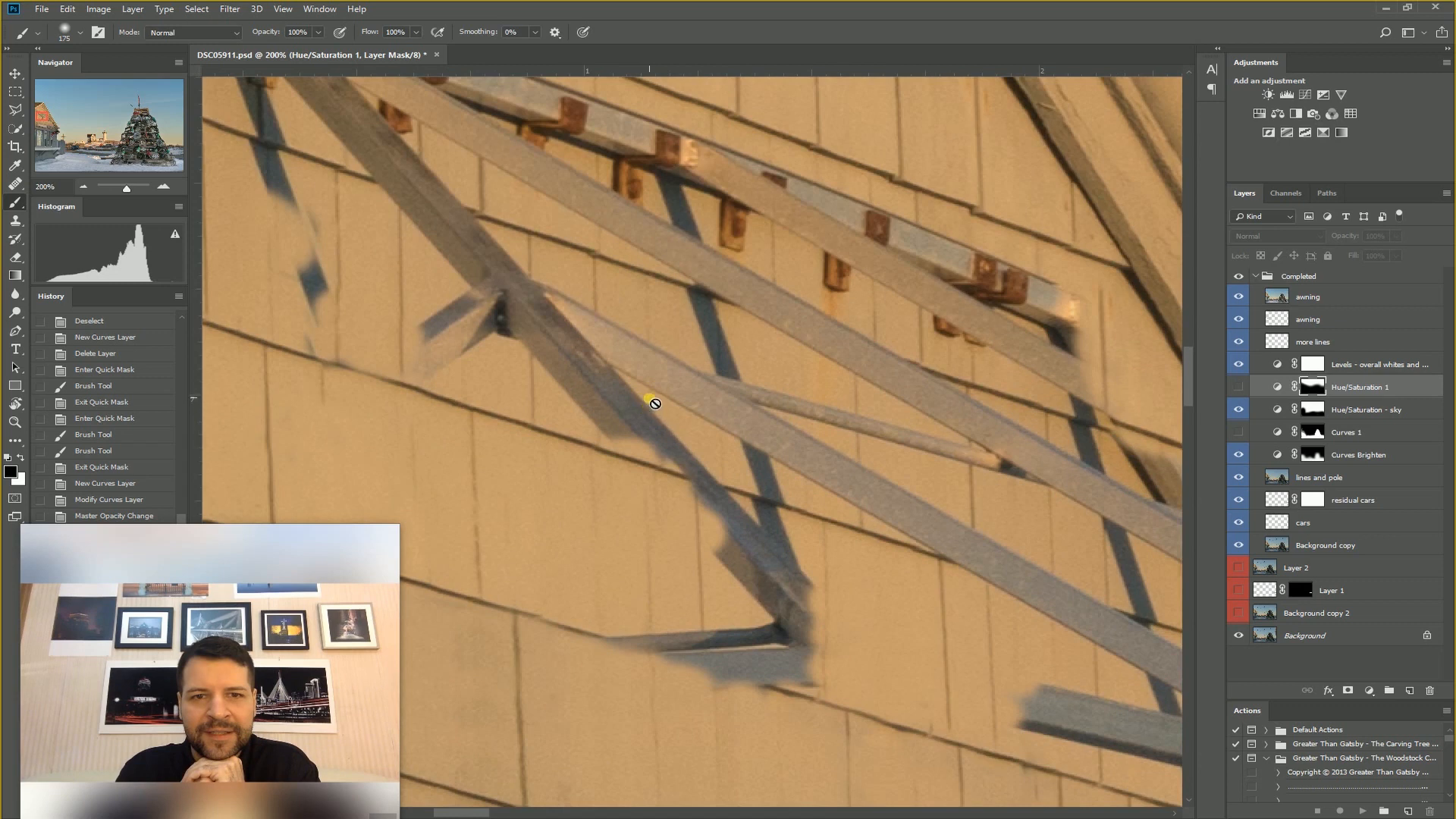
left_click_drag(607, 339, 660, 352)
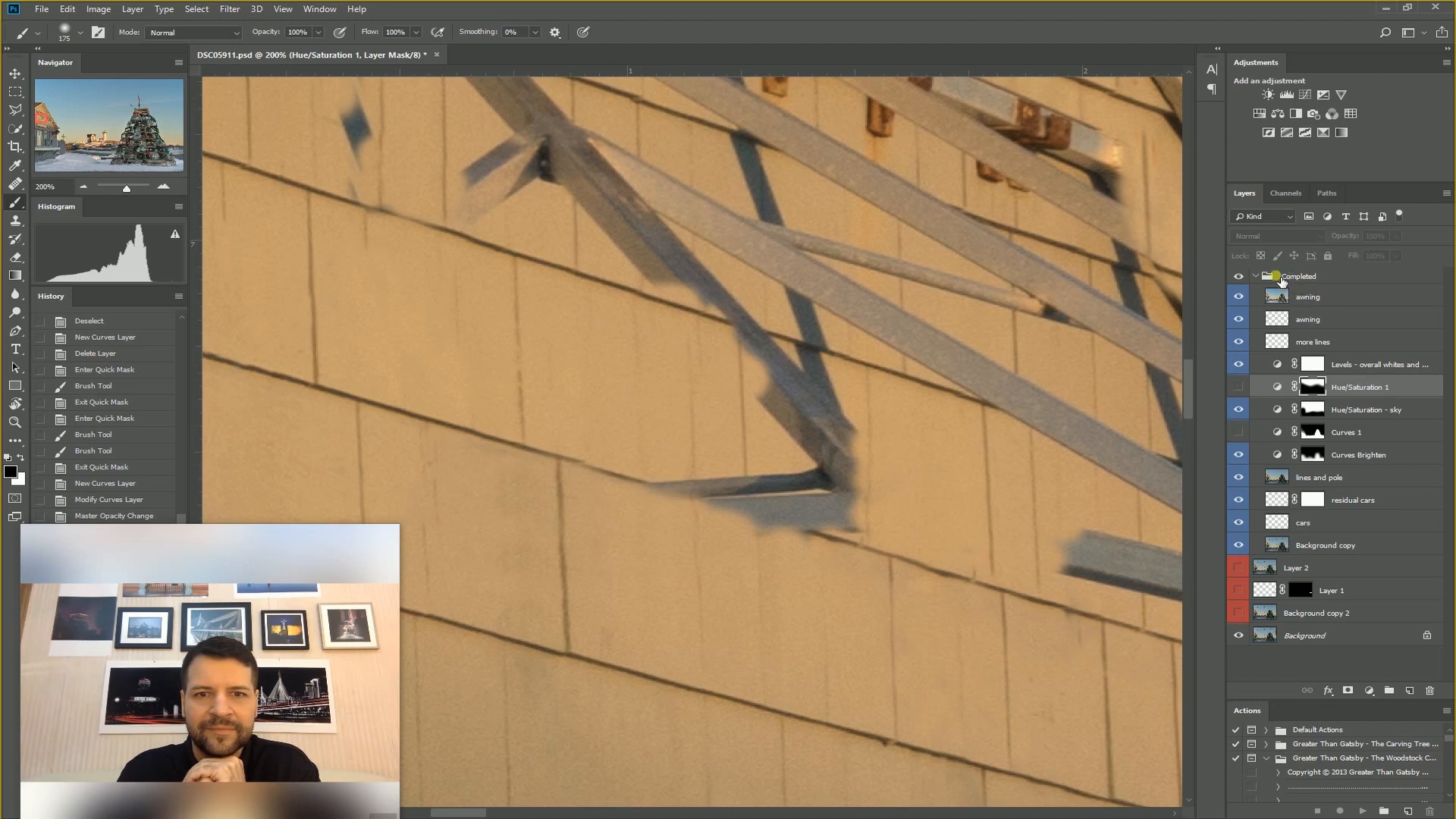
- Add an empty layer directly above the upper awning layer and activate the Clone Stamp tool
left_click(1328, 303)
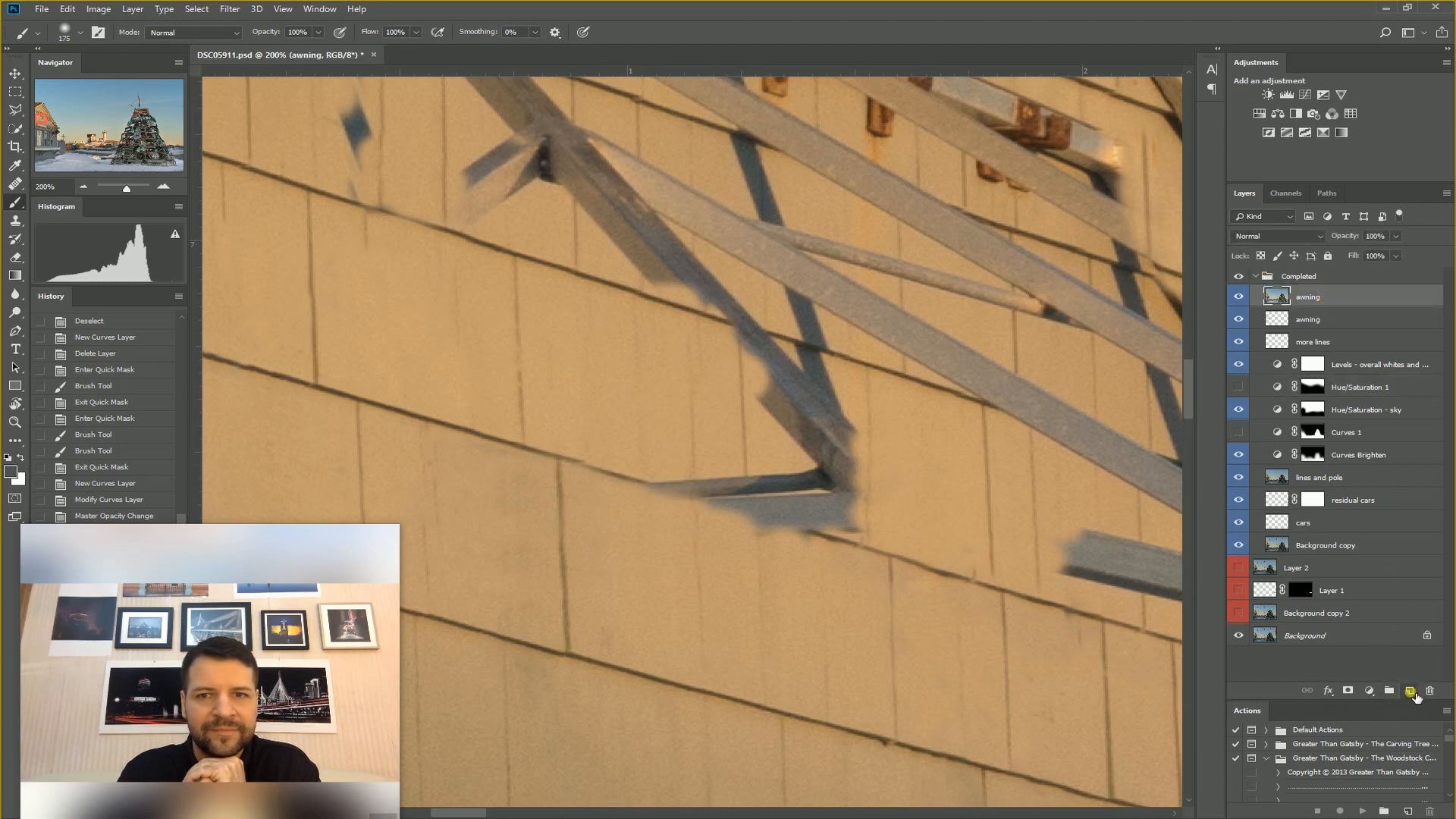
left_click(1409, 690)
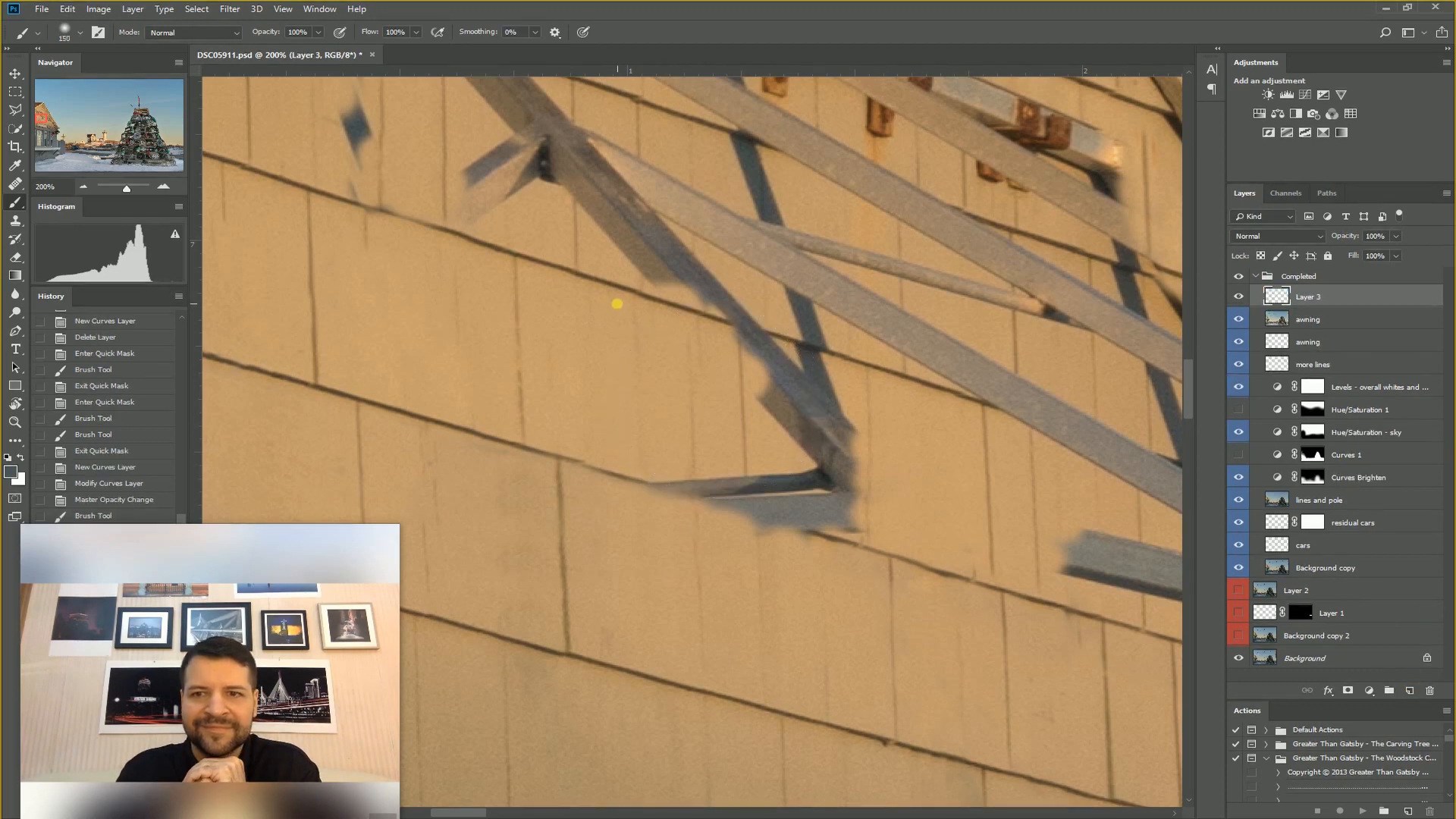
left_click(15, 220)
- Try a clone stroke over the diagonal bar's lower bracket, undo it, and reduce the brush size to 40 pixels
left_click_drag(834, 493, 896, 515)
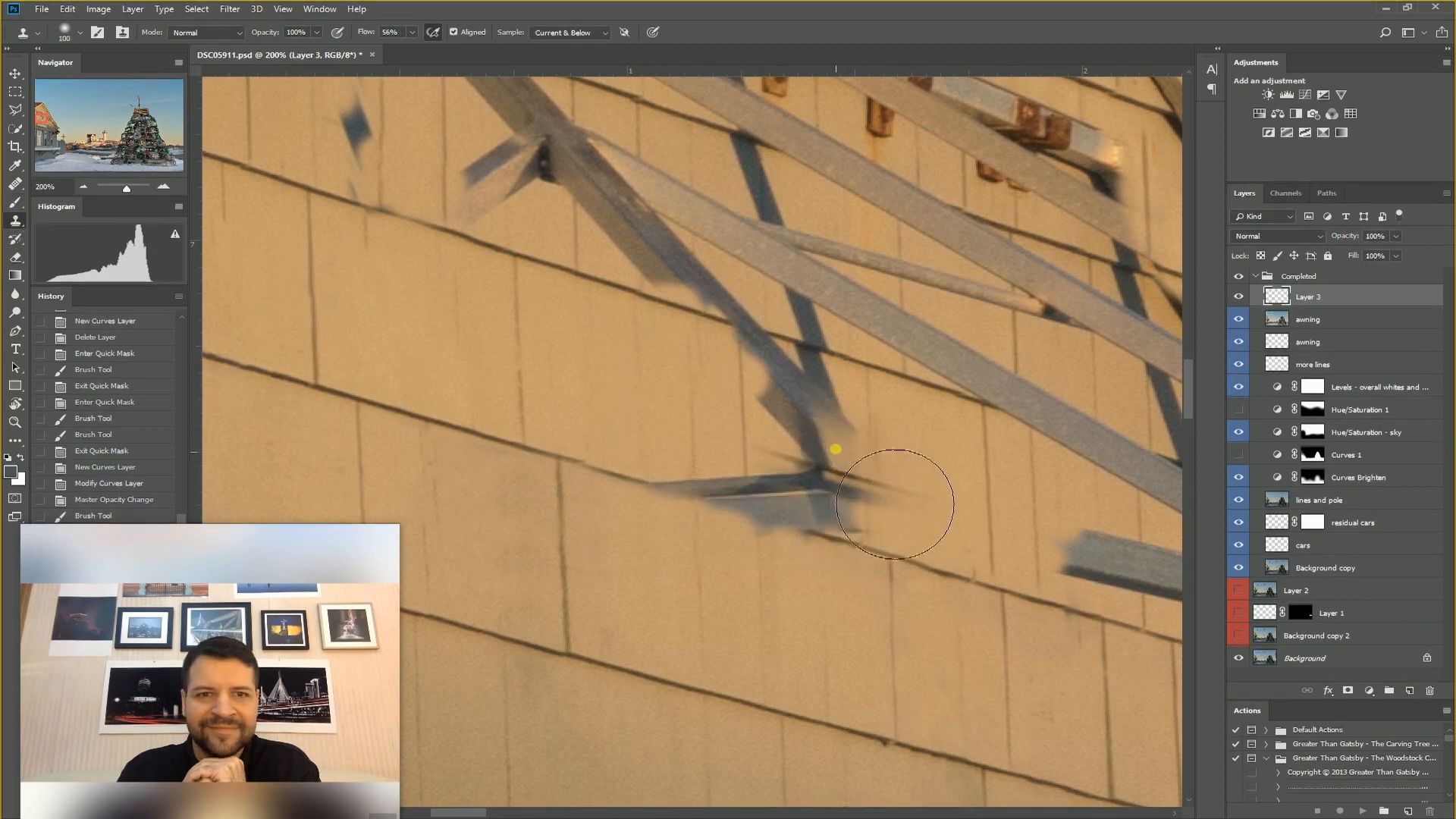
key("ctrl+z")
key("bracketleft")
key("bracketleft")
key("bracketleft")
key("bracketleft")
key("bracketleft")
key("bracketleft")
key("bracketleft")
key("bracketleft")
key("bracketleft")
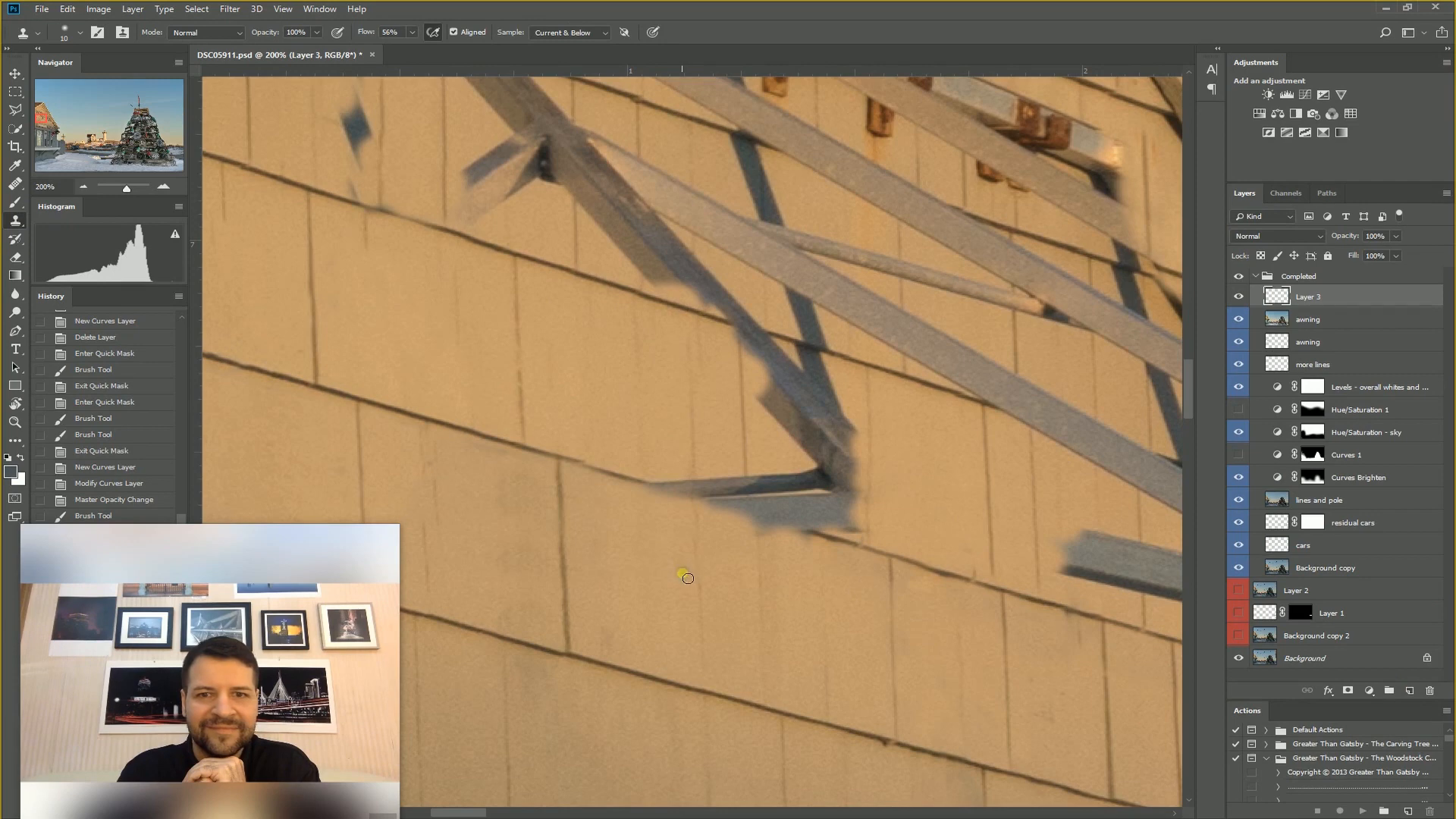
key("bracketright")
key("bracketright")
key("bracketright")
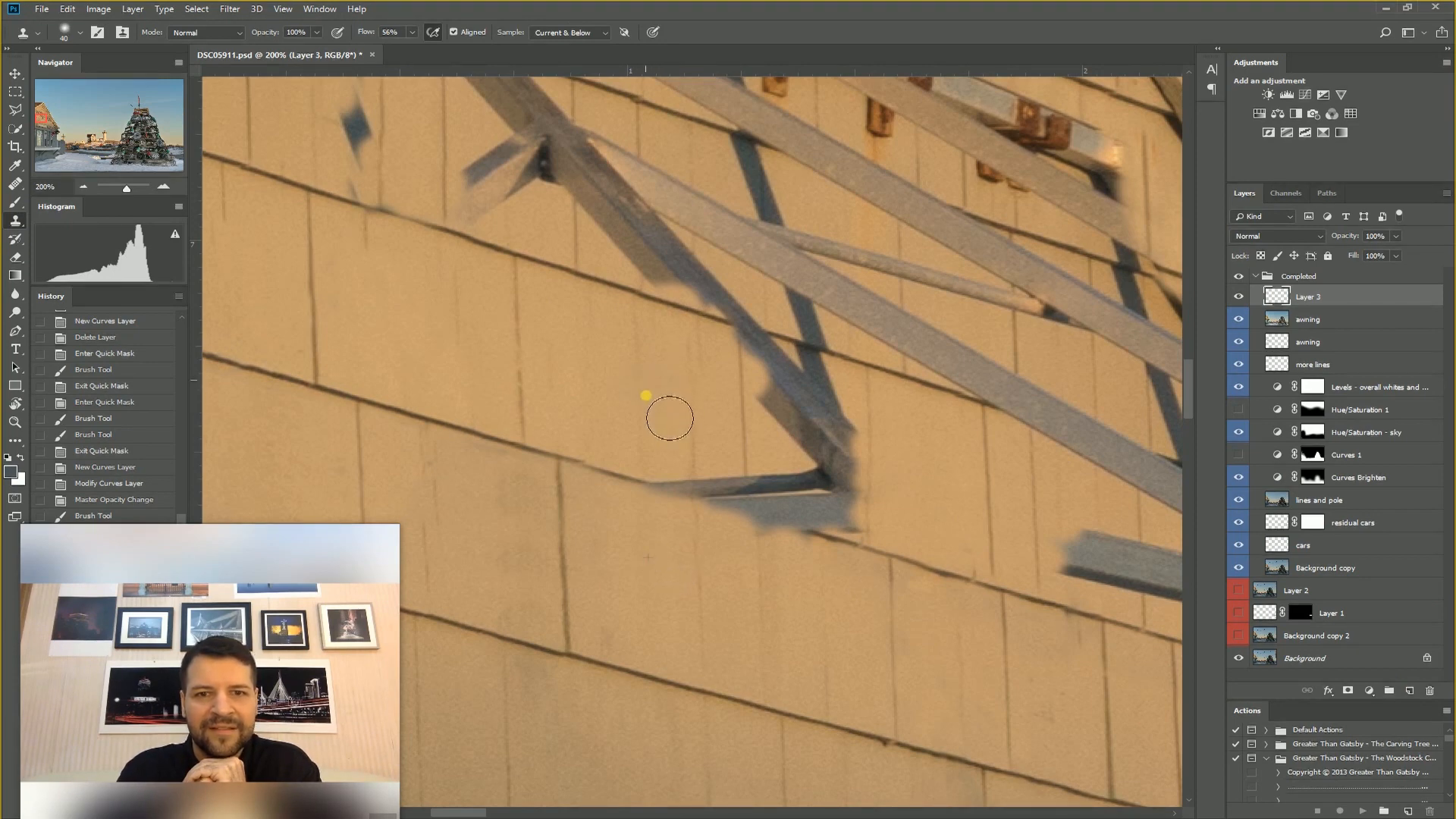
- Set the Clone Stamp's flow to 100% and try a dab on the clean shingles beside the diagonal bar, undoing it
left_click(944, 379)
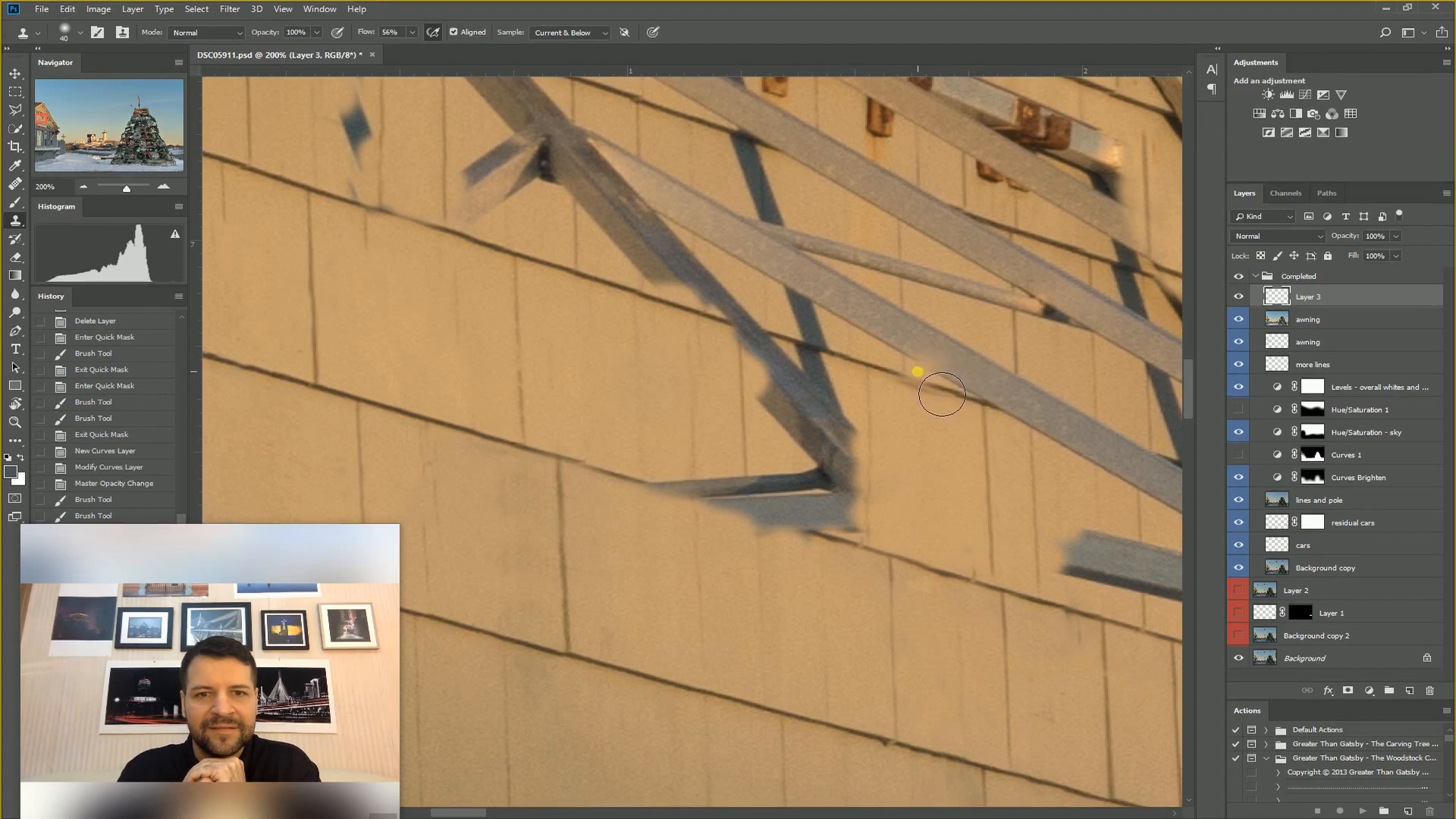
left_click(412, 31)
left_click_drag(410, 48, 501, 46)
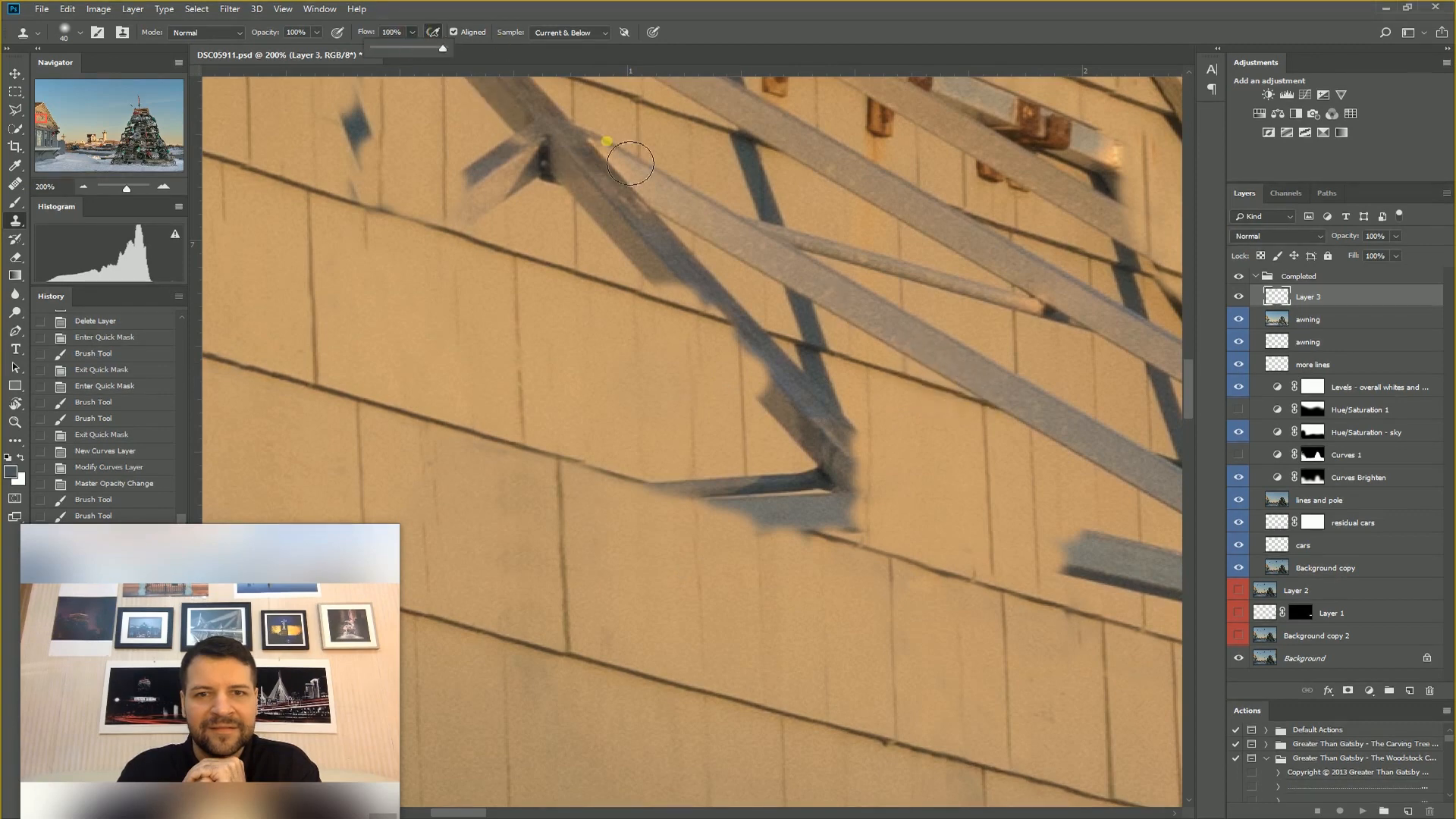
left_click(798, 433)
left_click(650, 389)
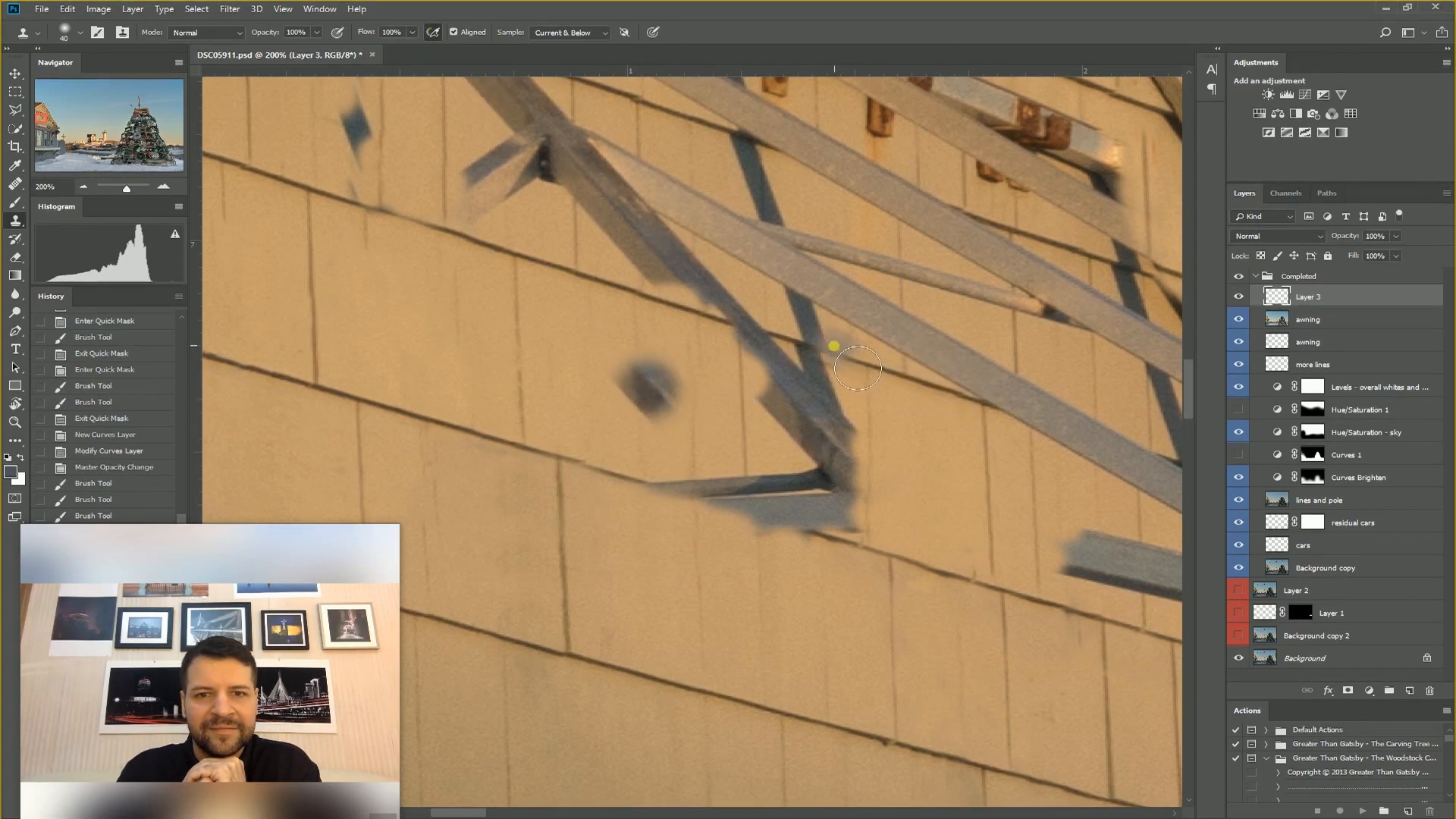
key("ctrl+z")
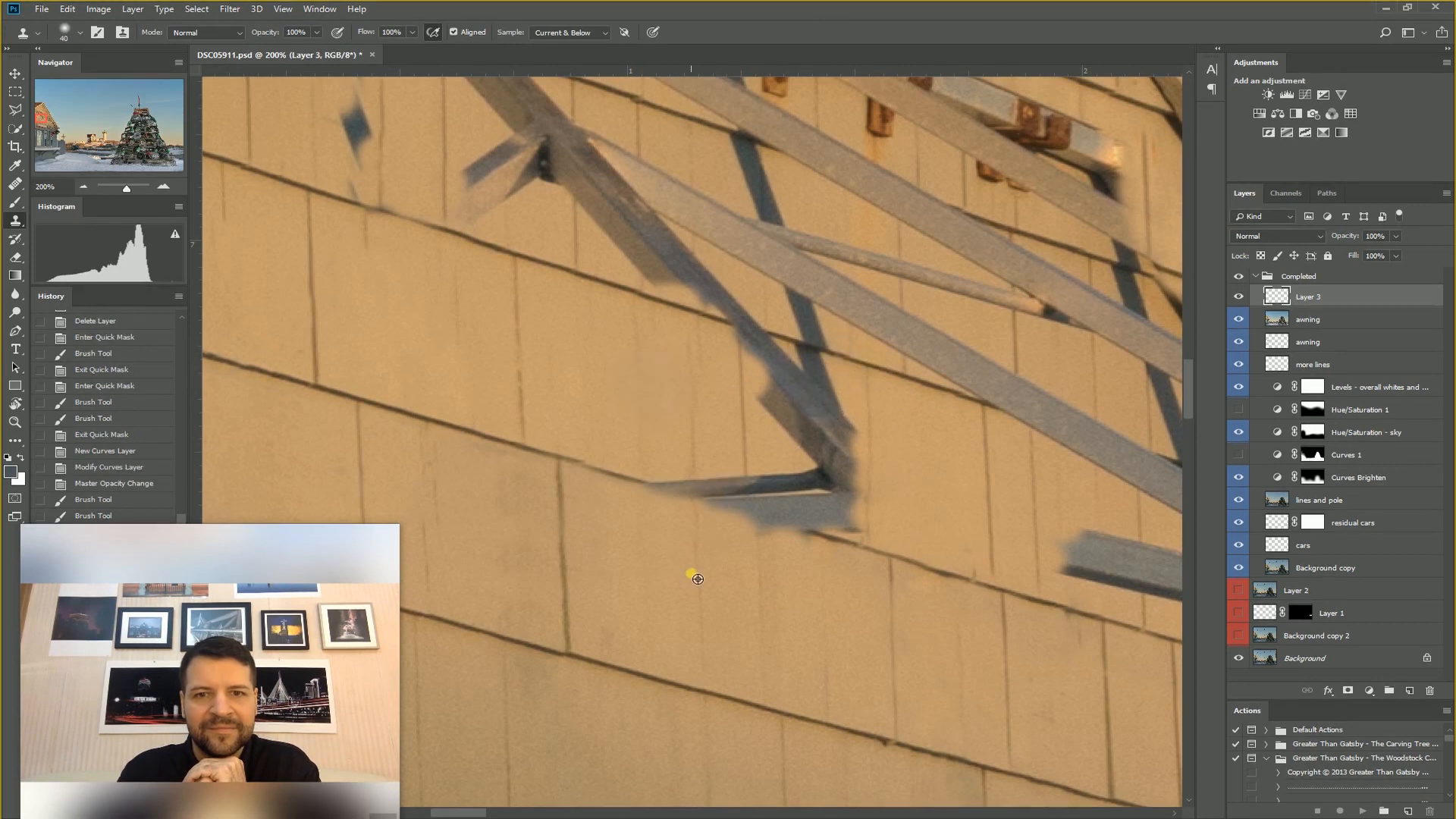
- Clone clean shingle texture over the edge of the diagonal bar's lower section, undoing the last dab
left_click_drag(789, 432, 815, 440)
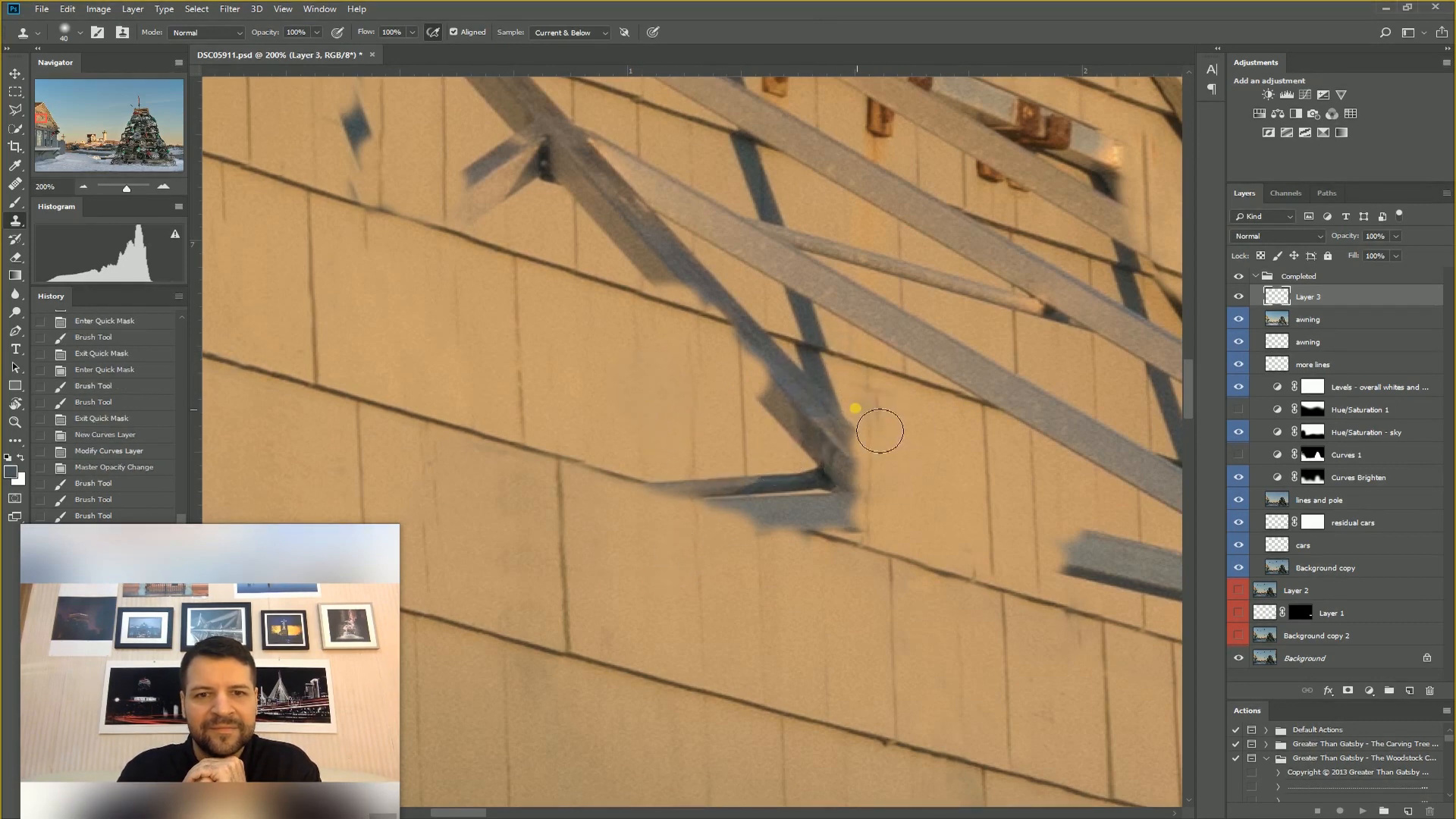
key("ctrl+minus")
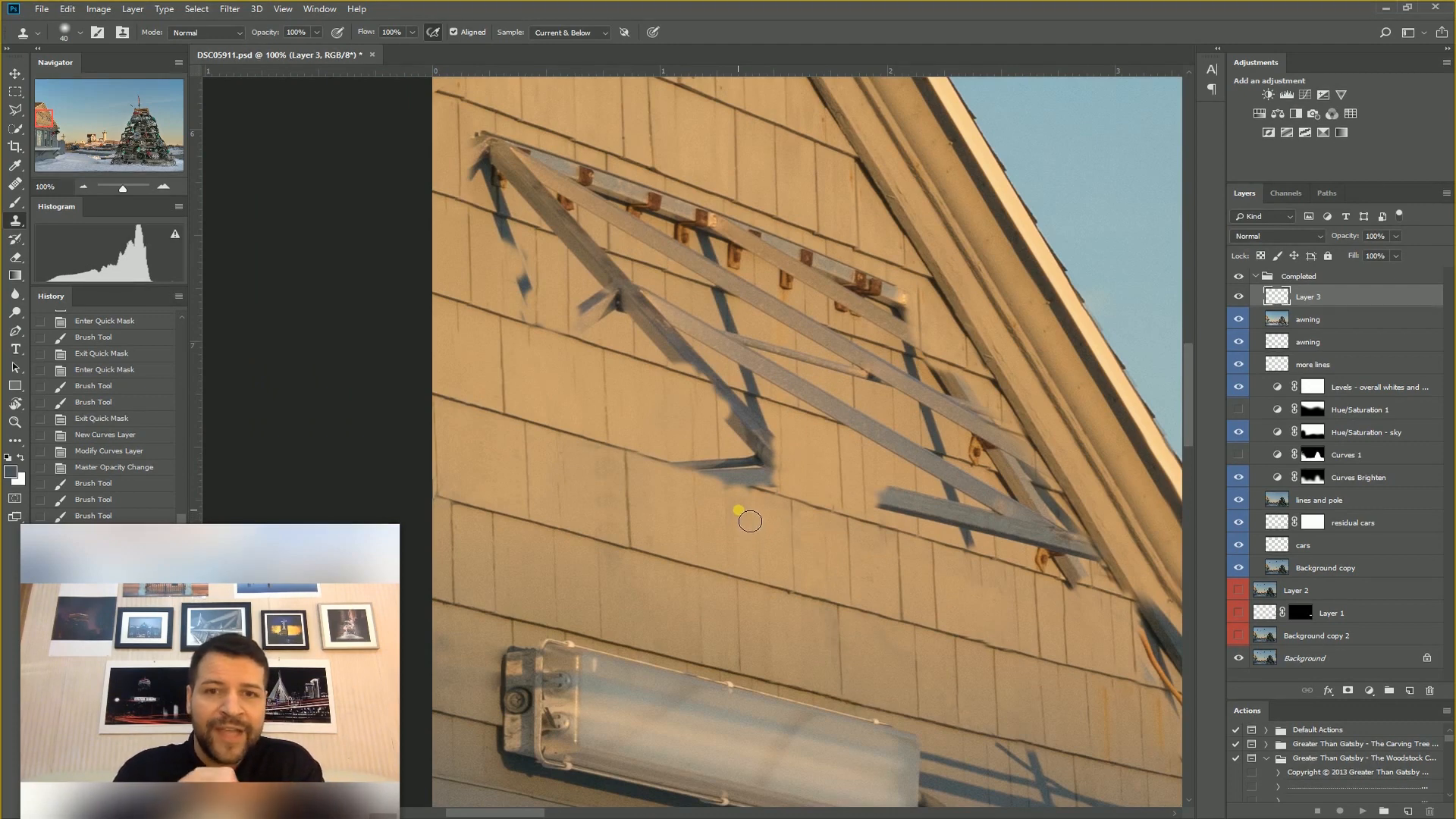
key("ctrl+plus")
left_click_drag(730, 526, 687, 526)
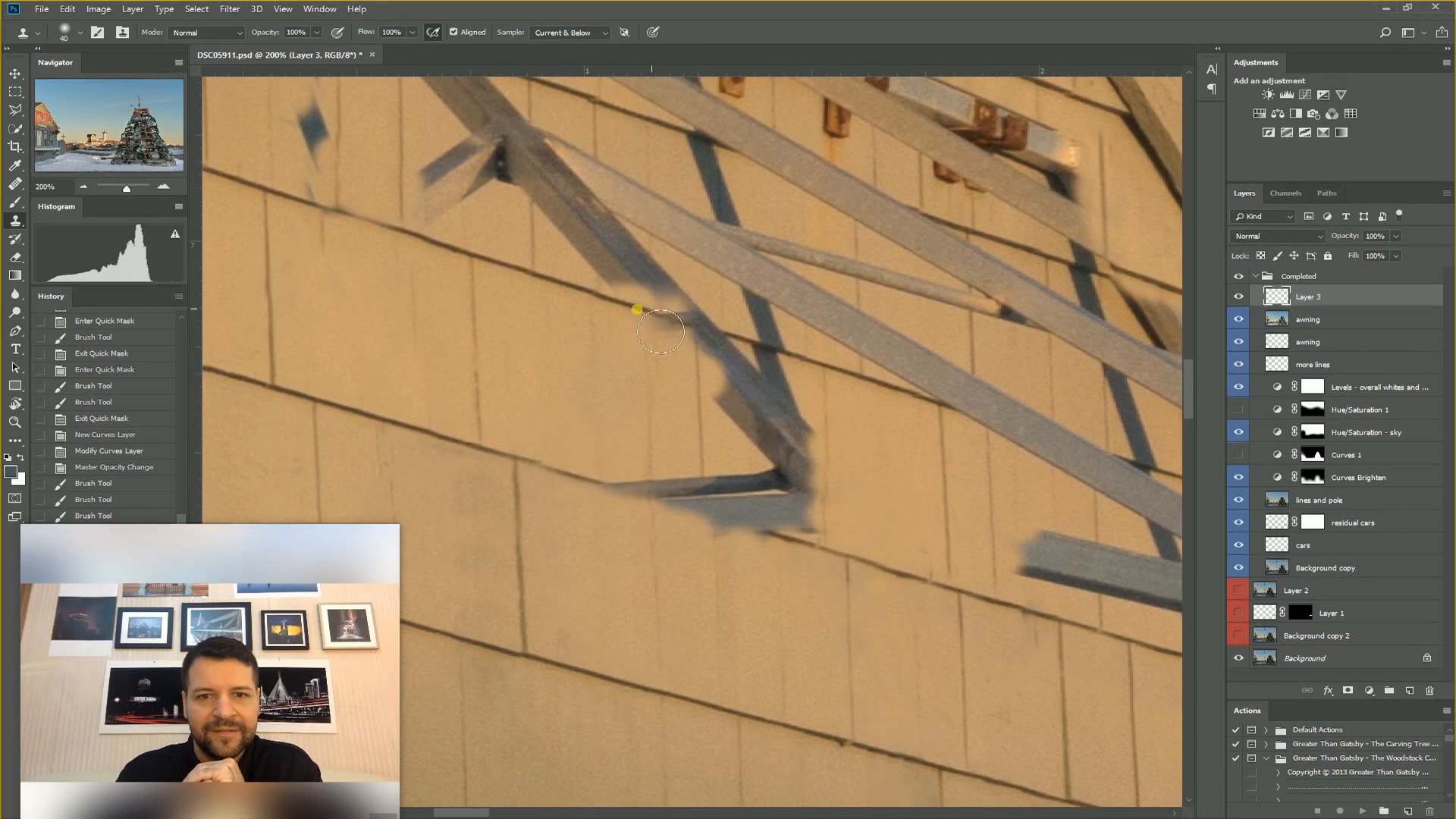
left_click(871, 379)
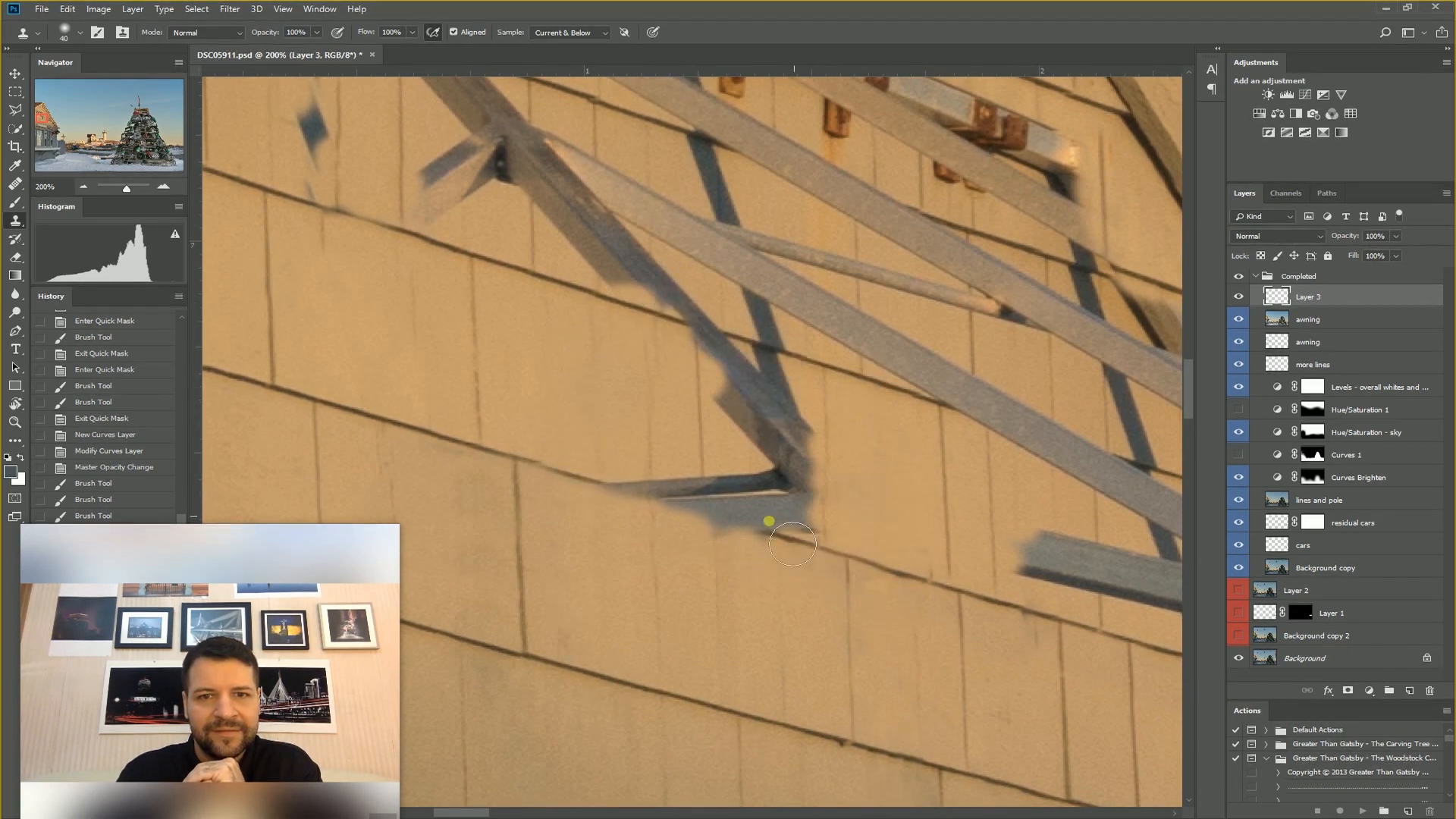
left_click(596, 220)
key("ctrl+z")
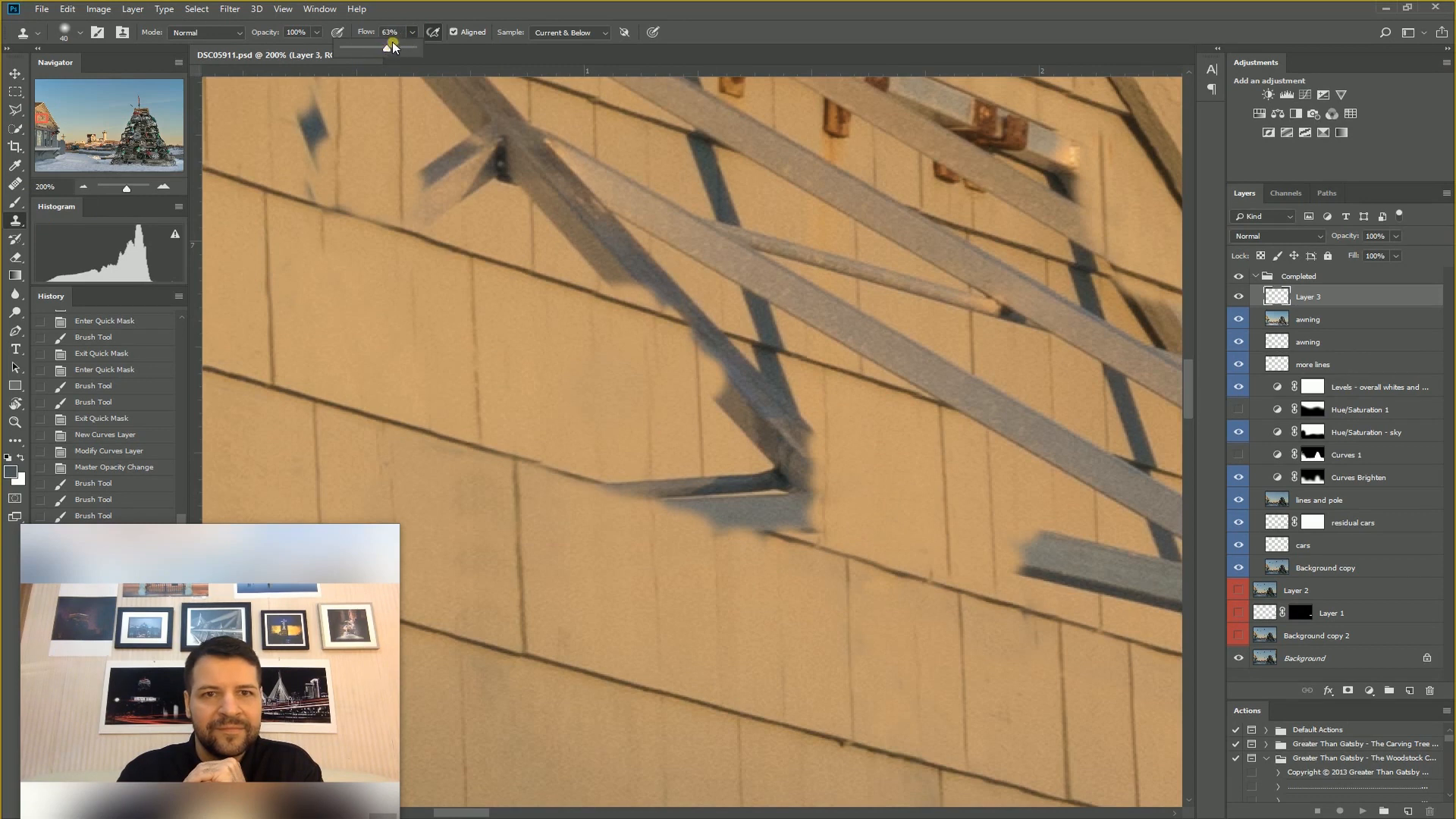
- With a 20-pixel brush at 63% flow, clone along the shingle line that runs into the tip of the lower bracket
key("bracketleft")
key("bracketleft")
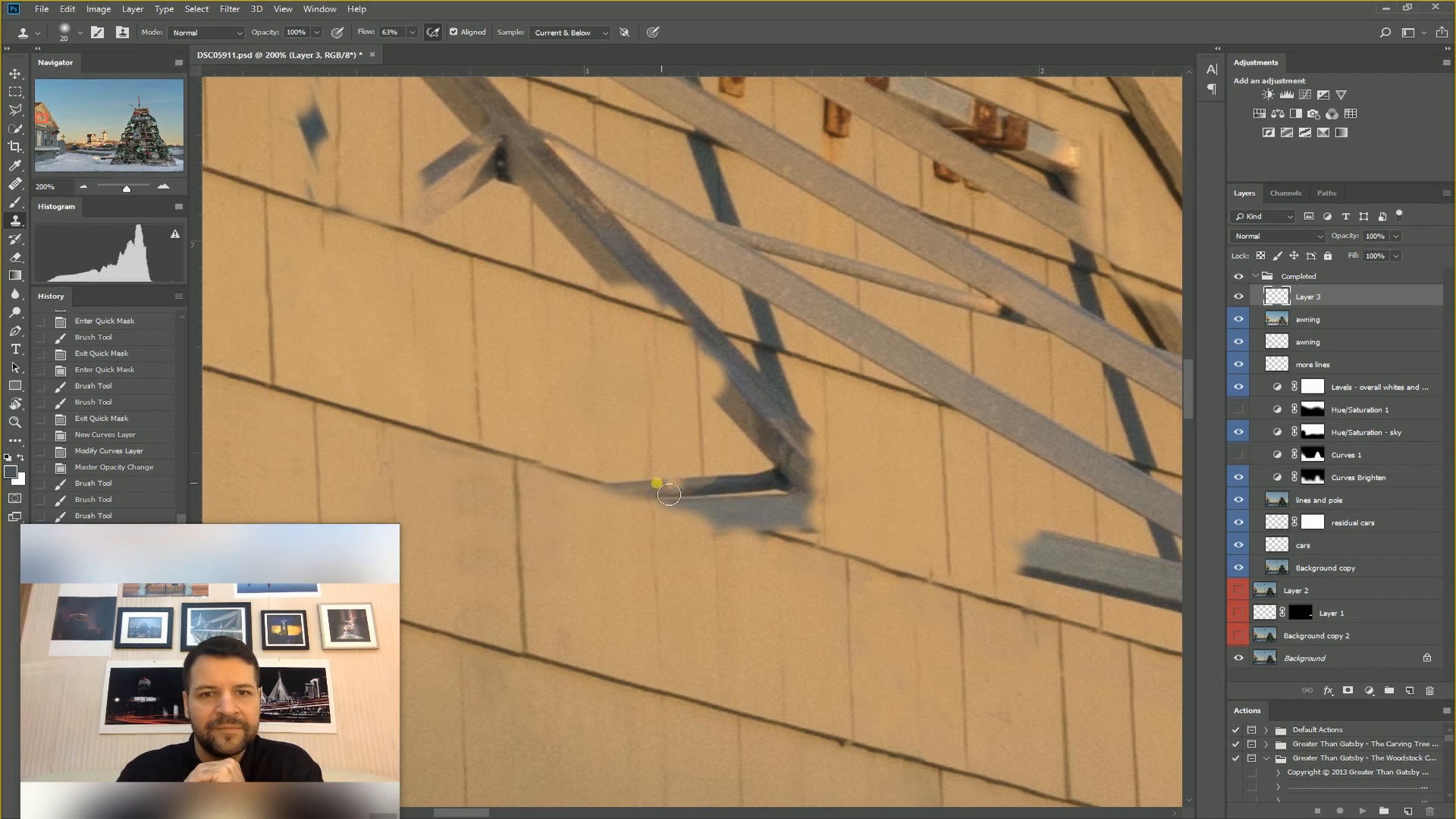
left_click_drag(543, 476, 581, 485)
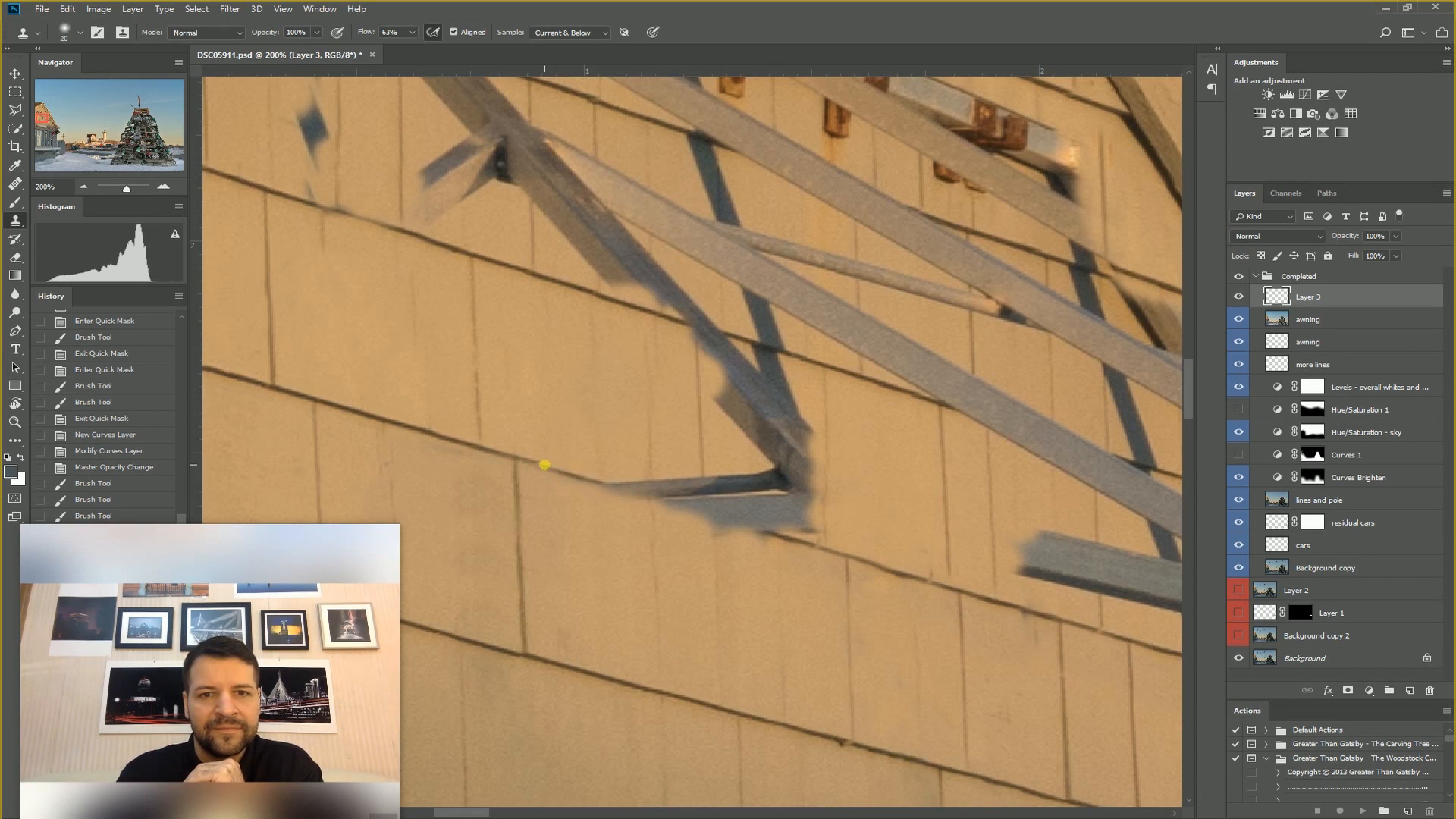
left_click_drag(553, 476, 582, 484)
left_click_drag(552, 475, 561, 479)
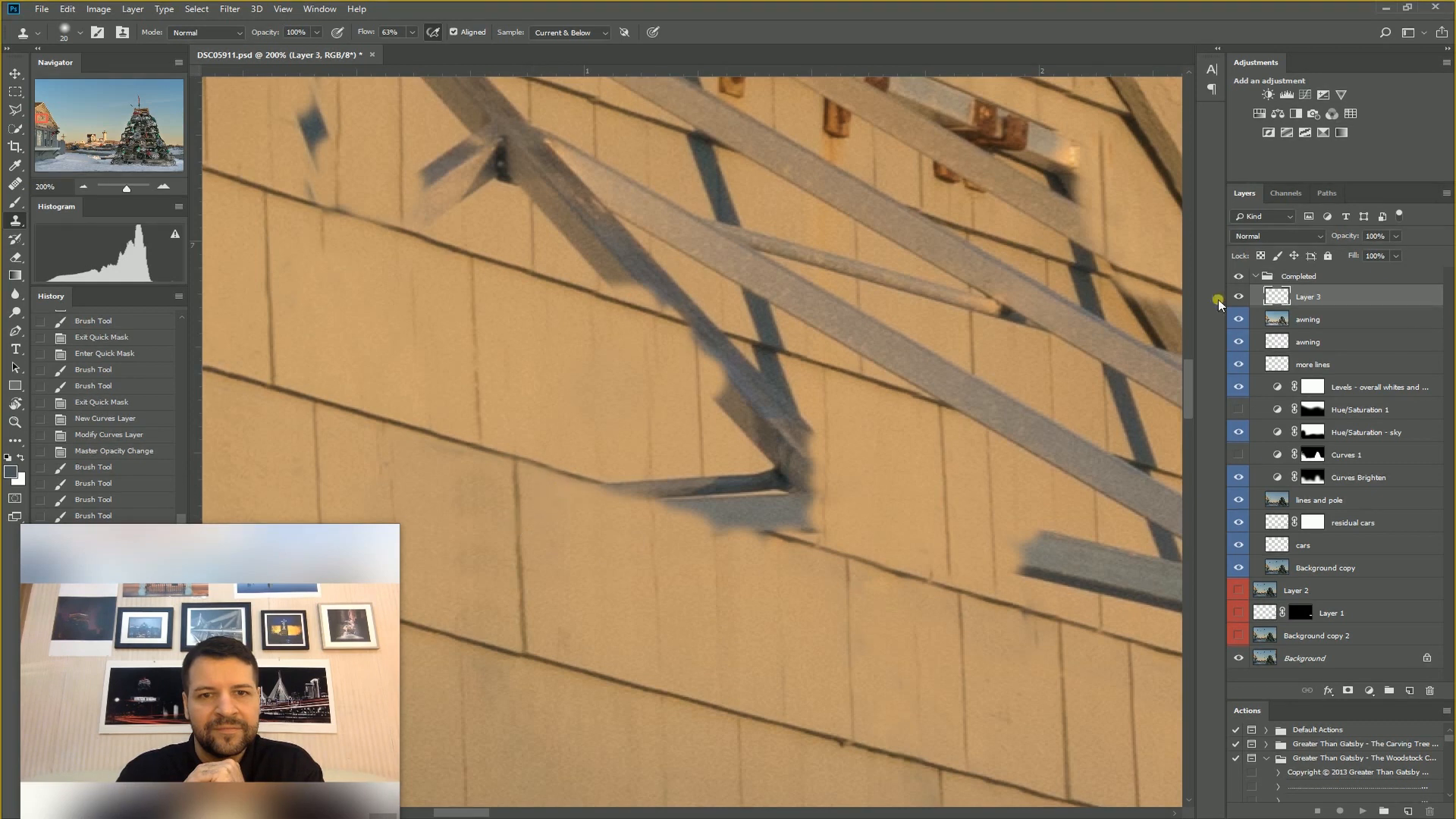
left_click(559, 474)
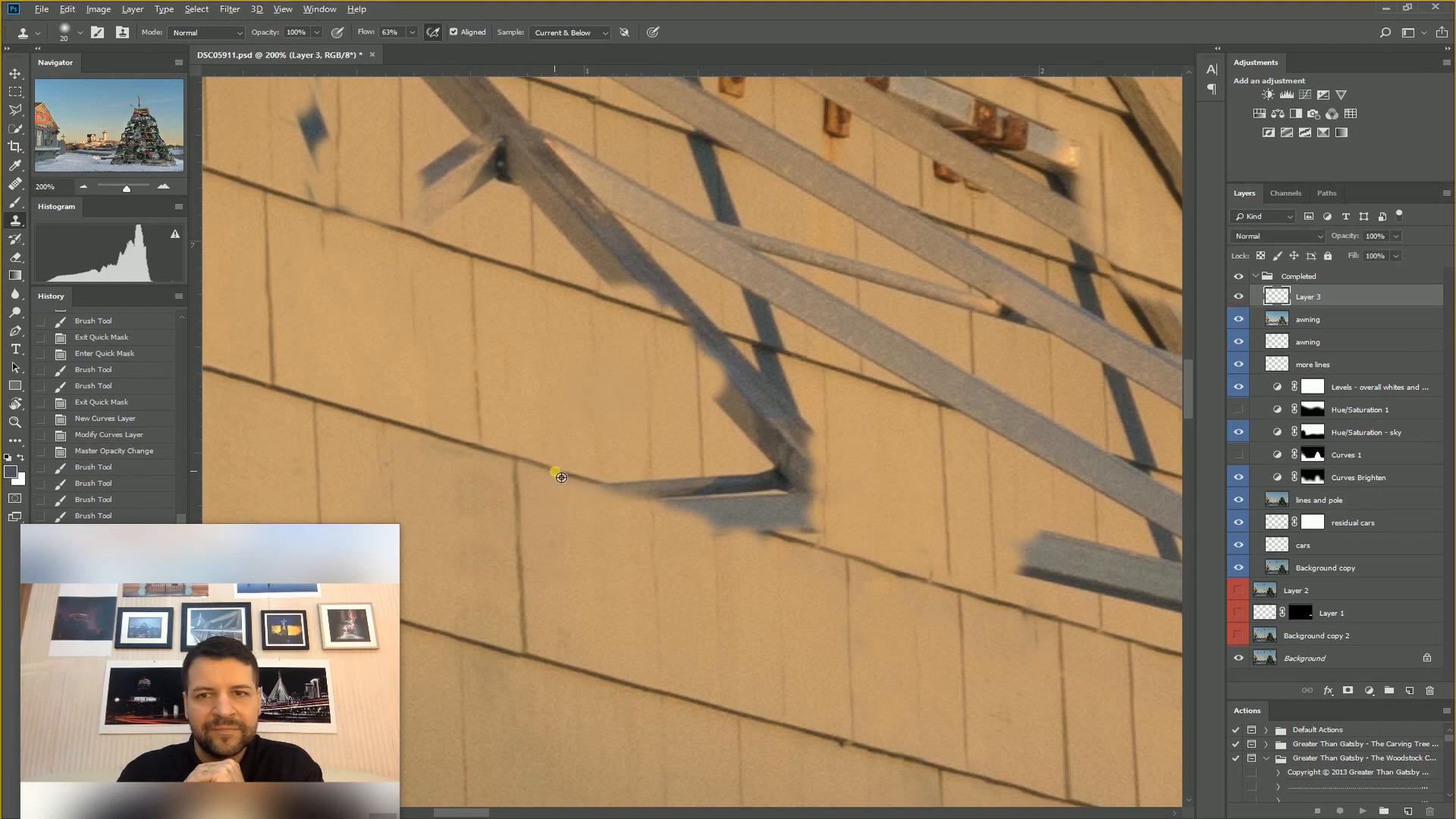
left_click(612, 493)
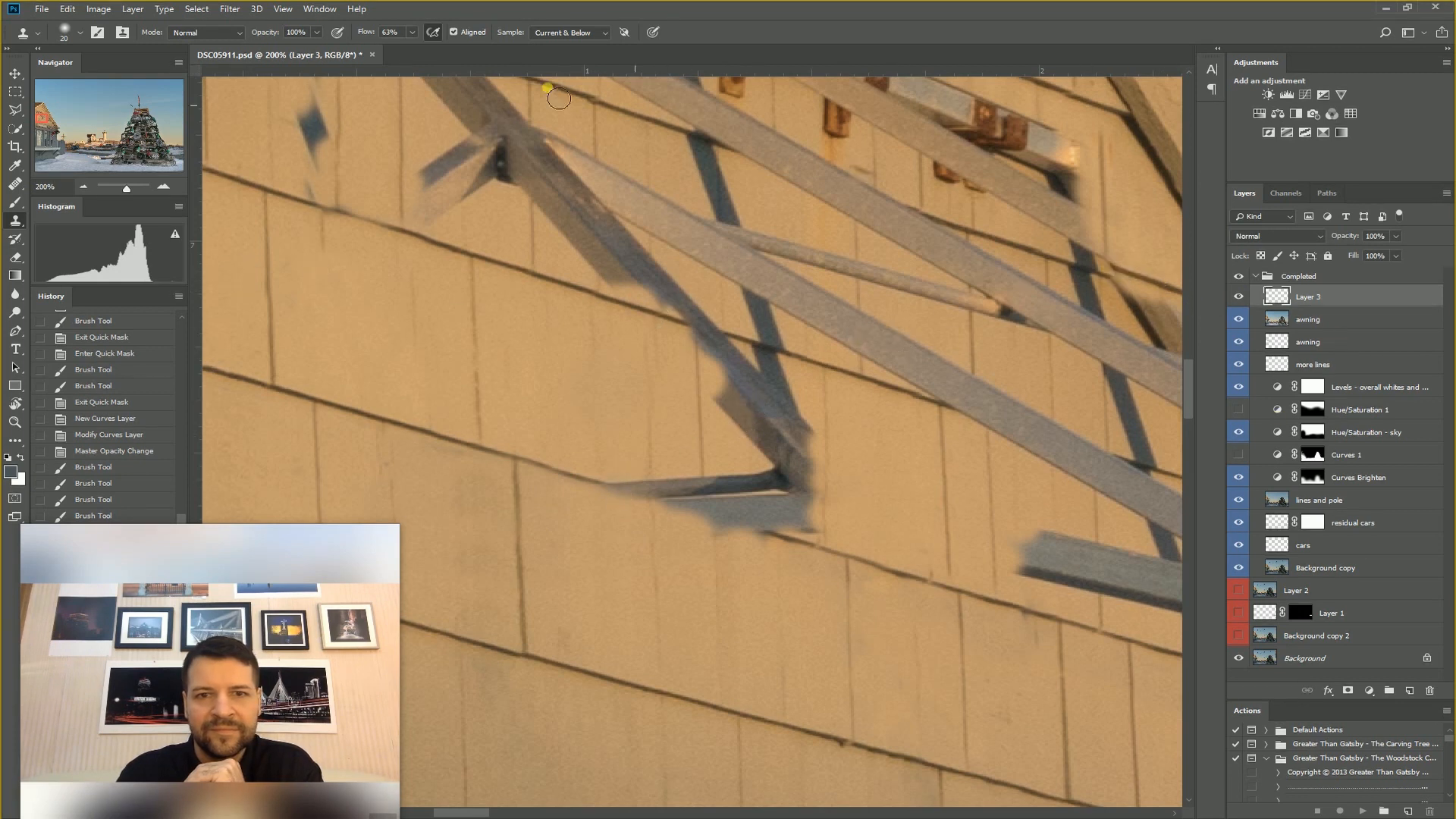
- Activate the freehand Lasso tool and make the upper awning layer the source for copying
left_click(17, 110)
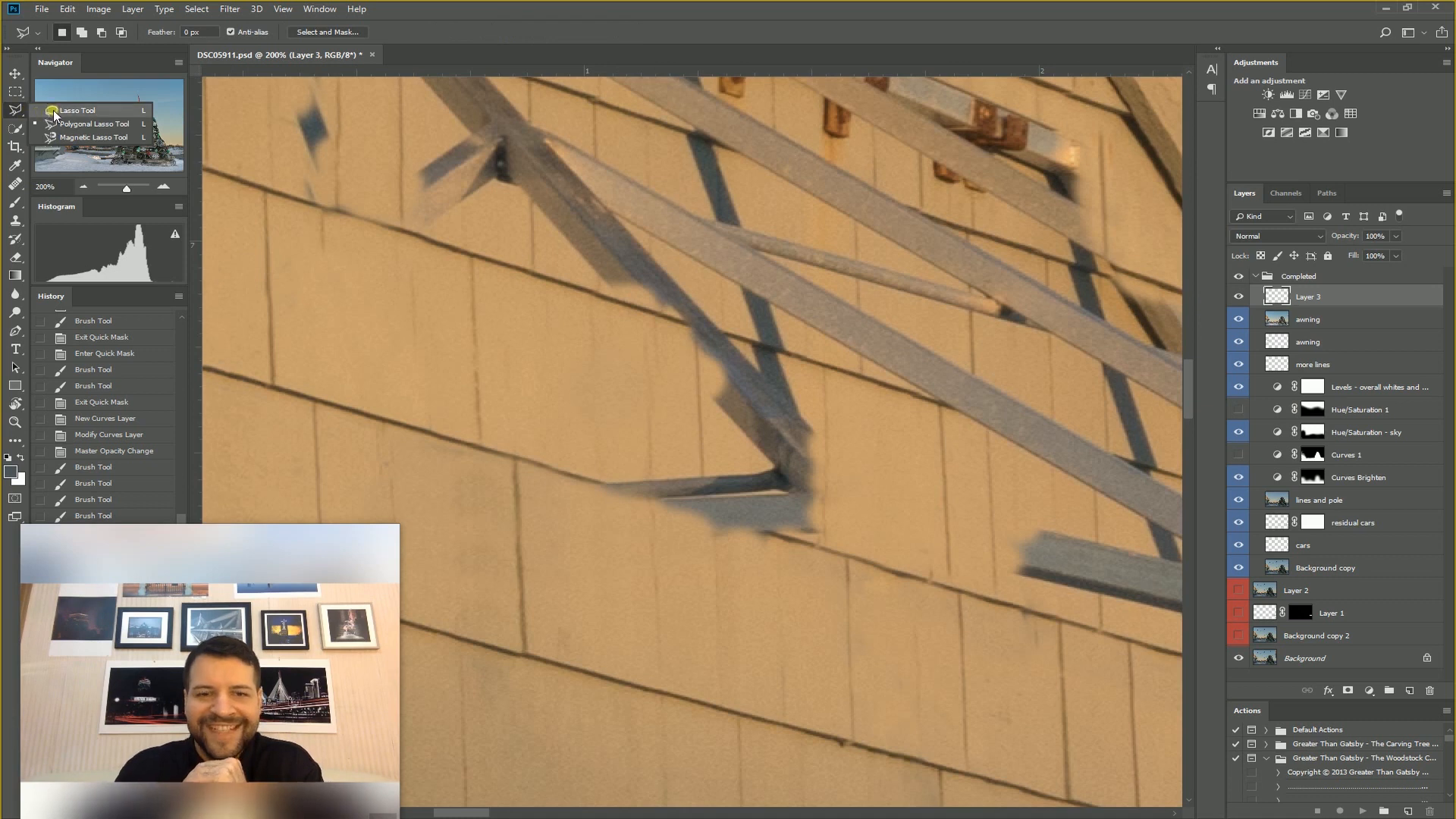
left_click(246, 168)
left_click(1240, 386)
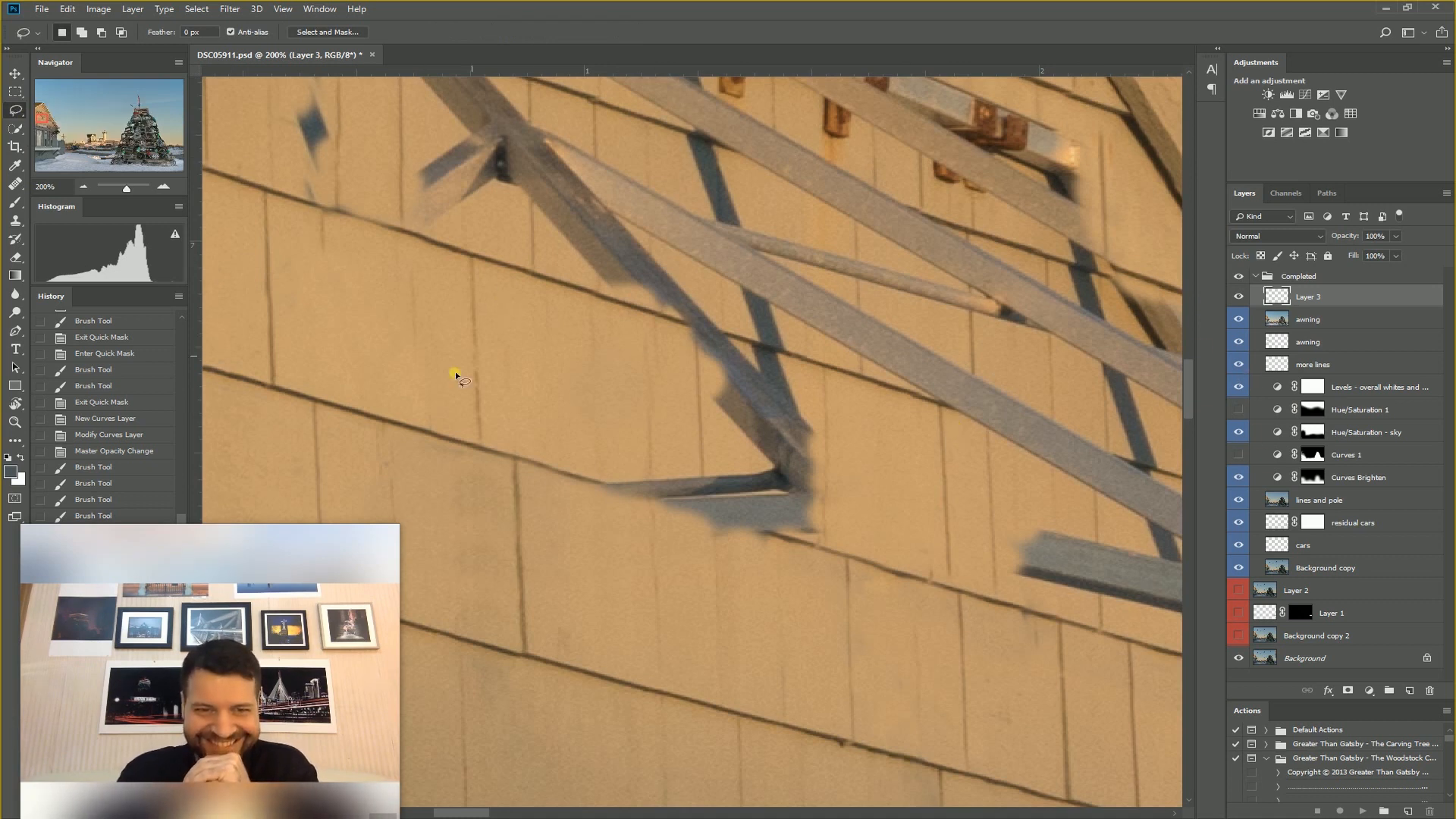
left_click(16, 111)
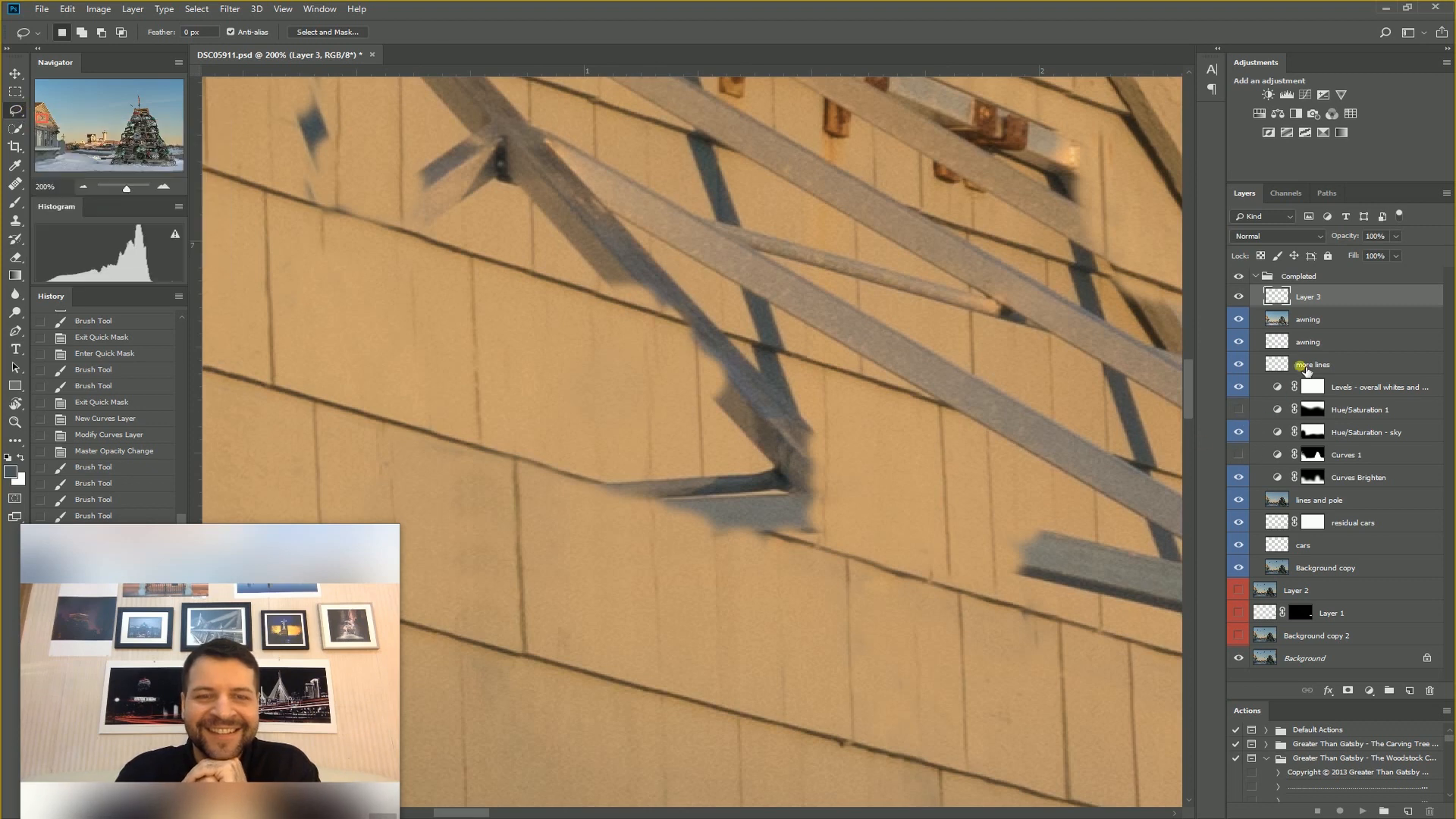
left_click(1281, 319)
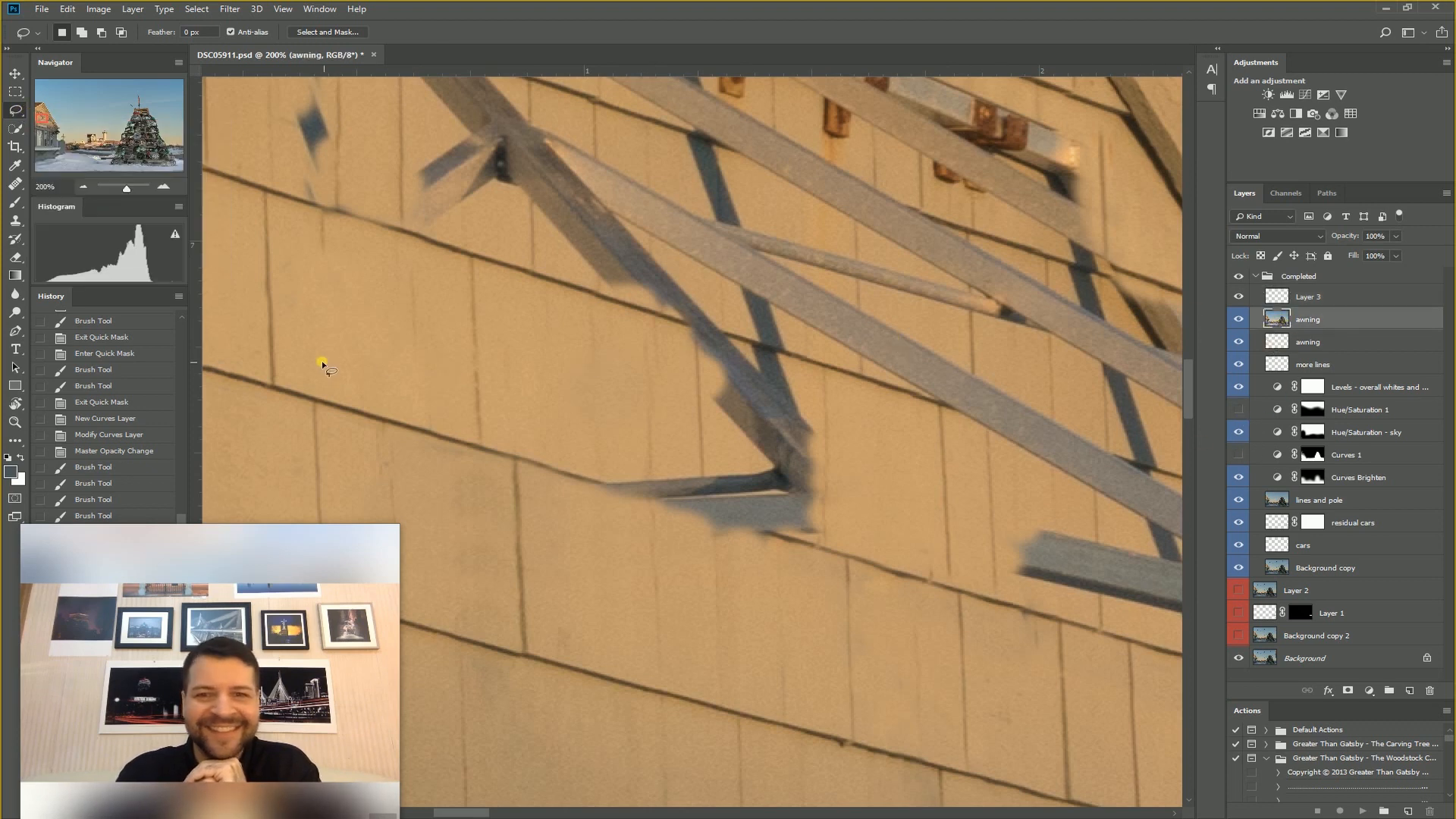
left_click_drag(302, 366, 519, 426)
mouse_move(294, 432)
left_mouse_down()
mouse_move(233, 403)
mouse_move(235, 375)
mouse_move(312, 363)
left_mouse_up()
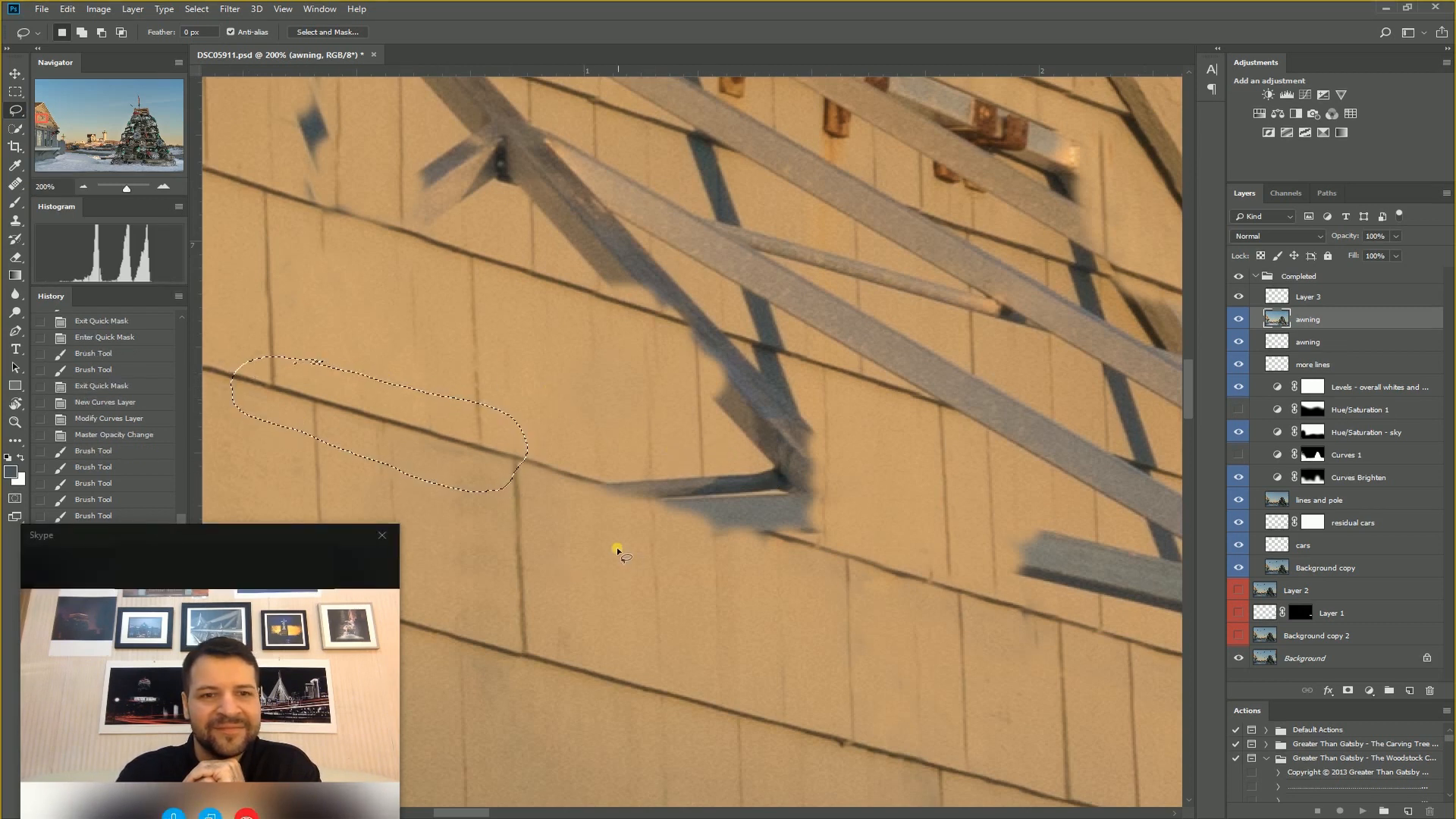
left_click(590, 587)
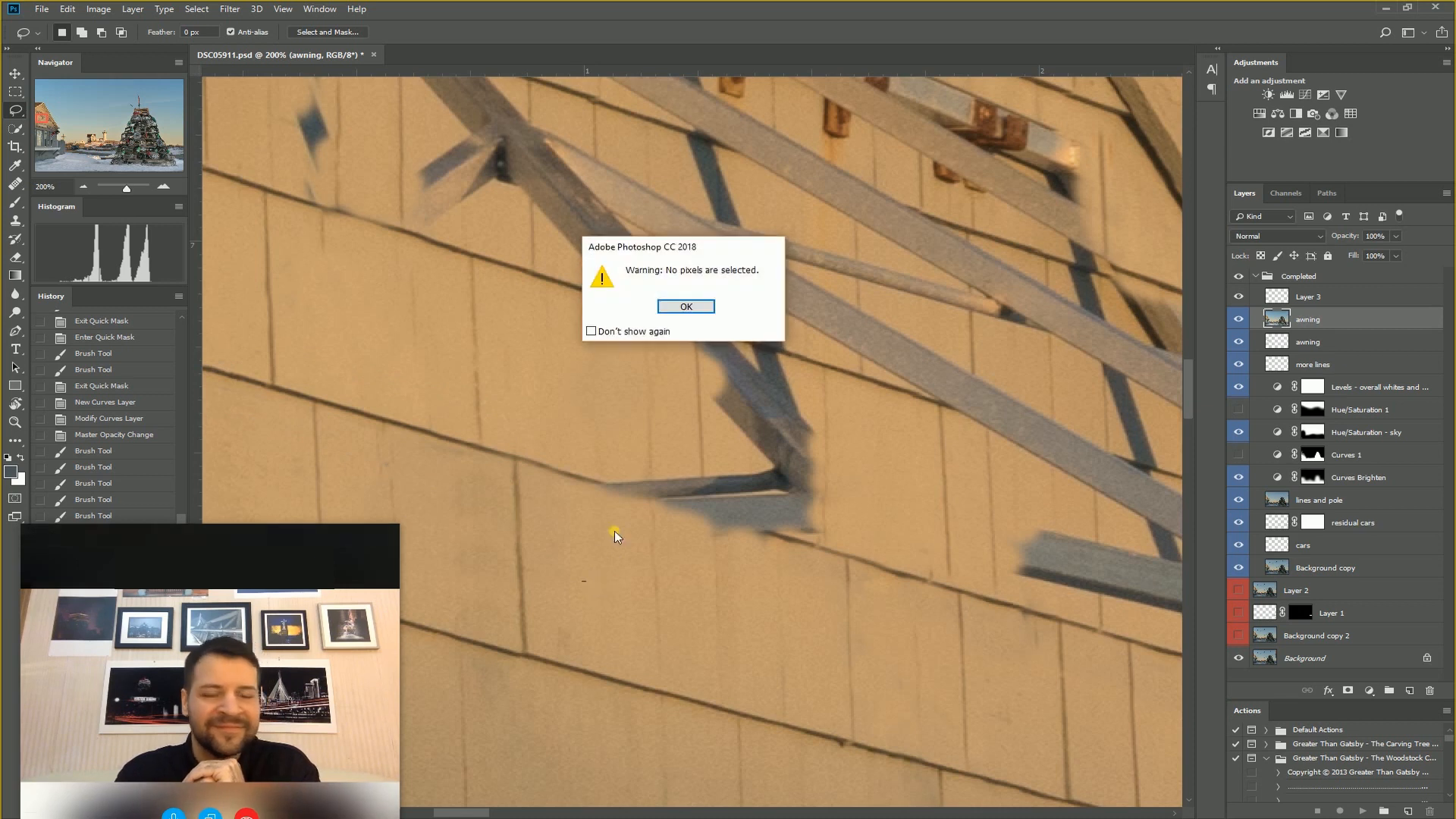
left_click(696, 317)
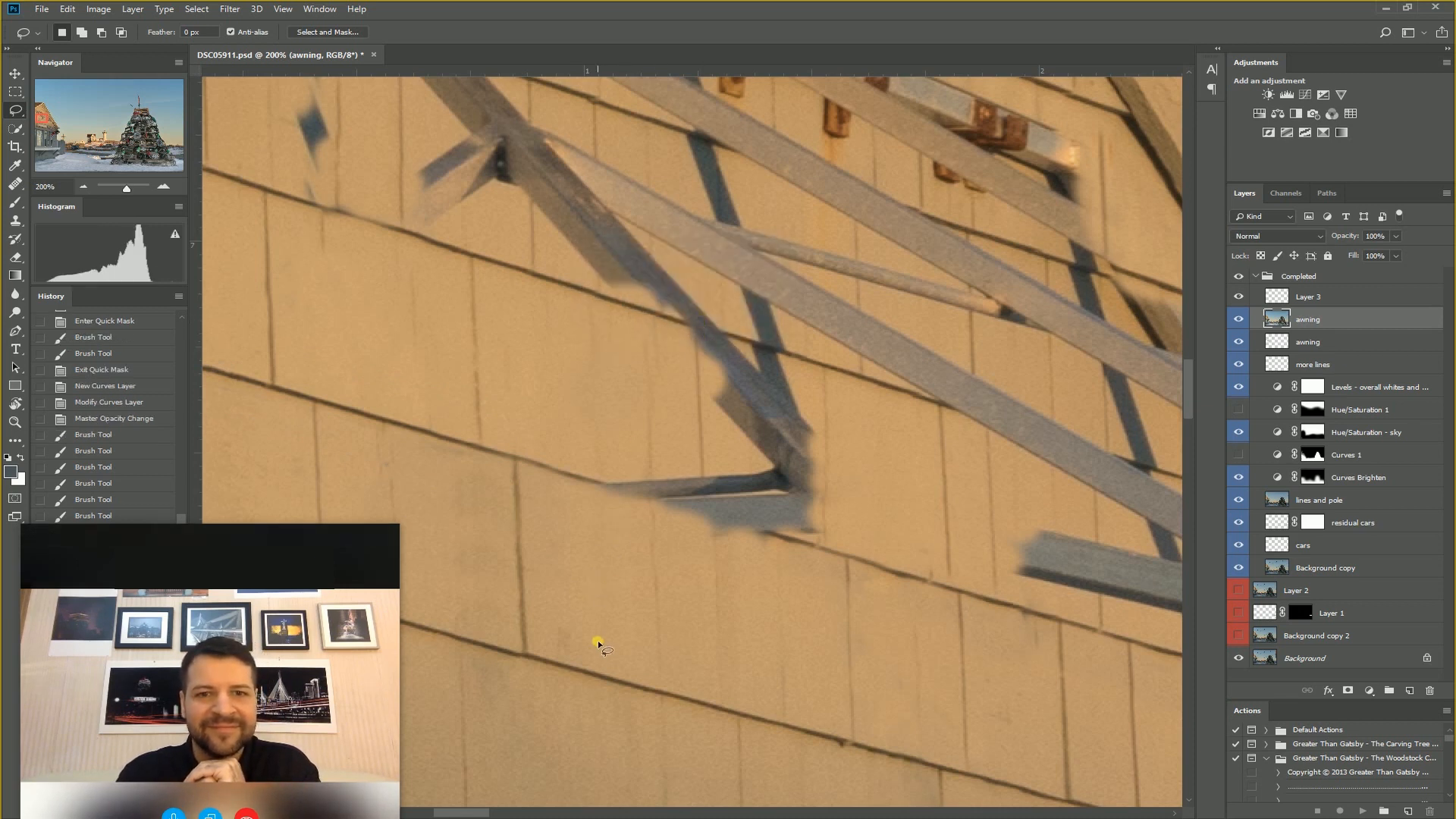
- Lasso a clean stretch of the shingle line below the bracket, copy it to a new layer, and move it up
mouse_move(543, 628)
left_mouse_down()
mouse_move(517, 679)
mouse_move(581, 745)
mouse_move(799, 783)
mouse_move(862, 750)
mouse_move(850, 702)
mouse_move(701, 645)
mouse_move(576, 623)
left_mouse_up()
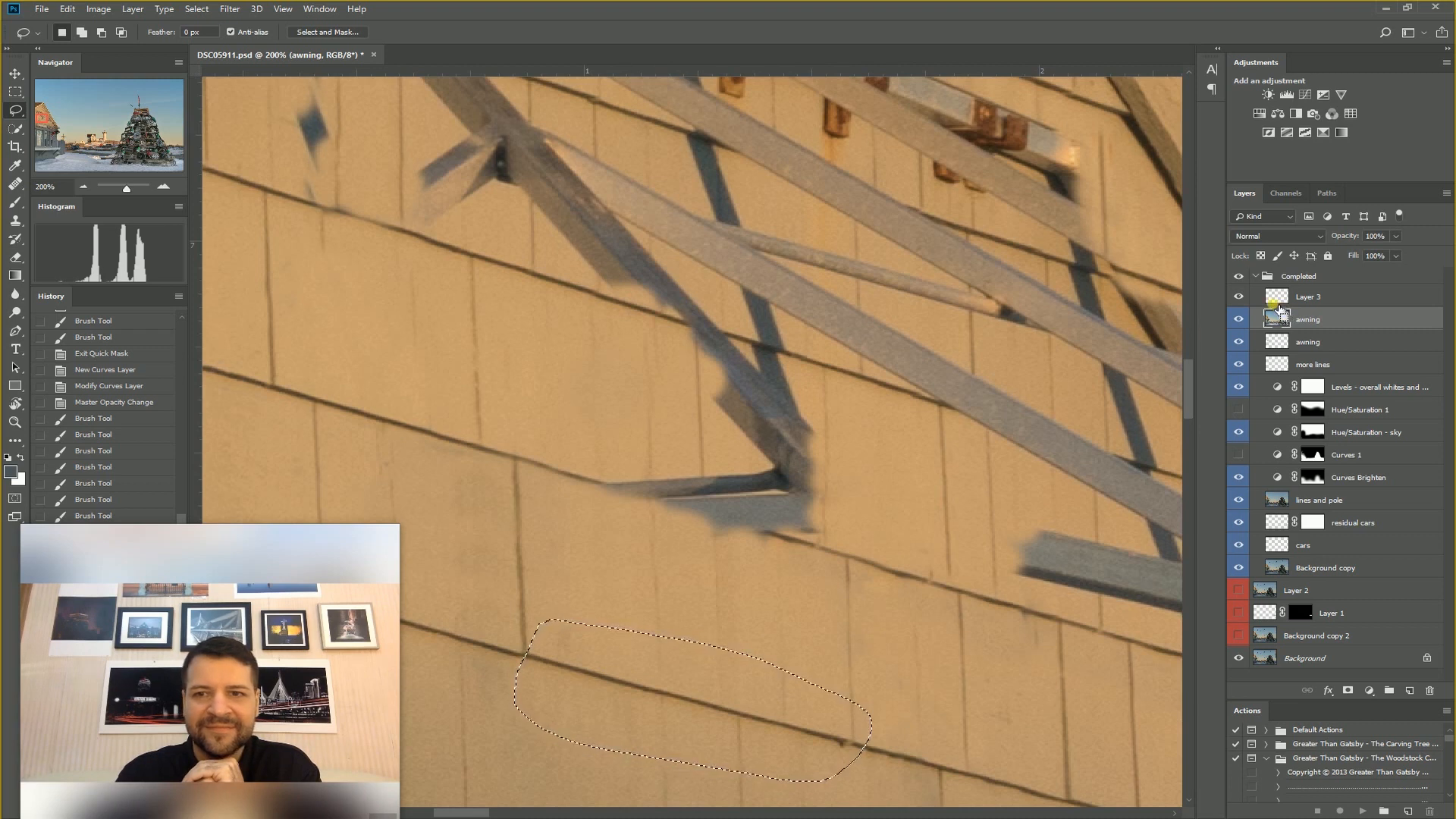
key("ctrl+j")
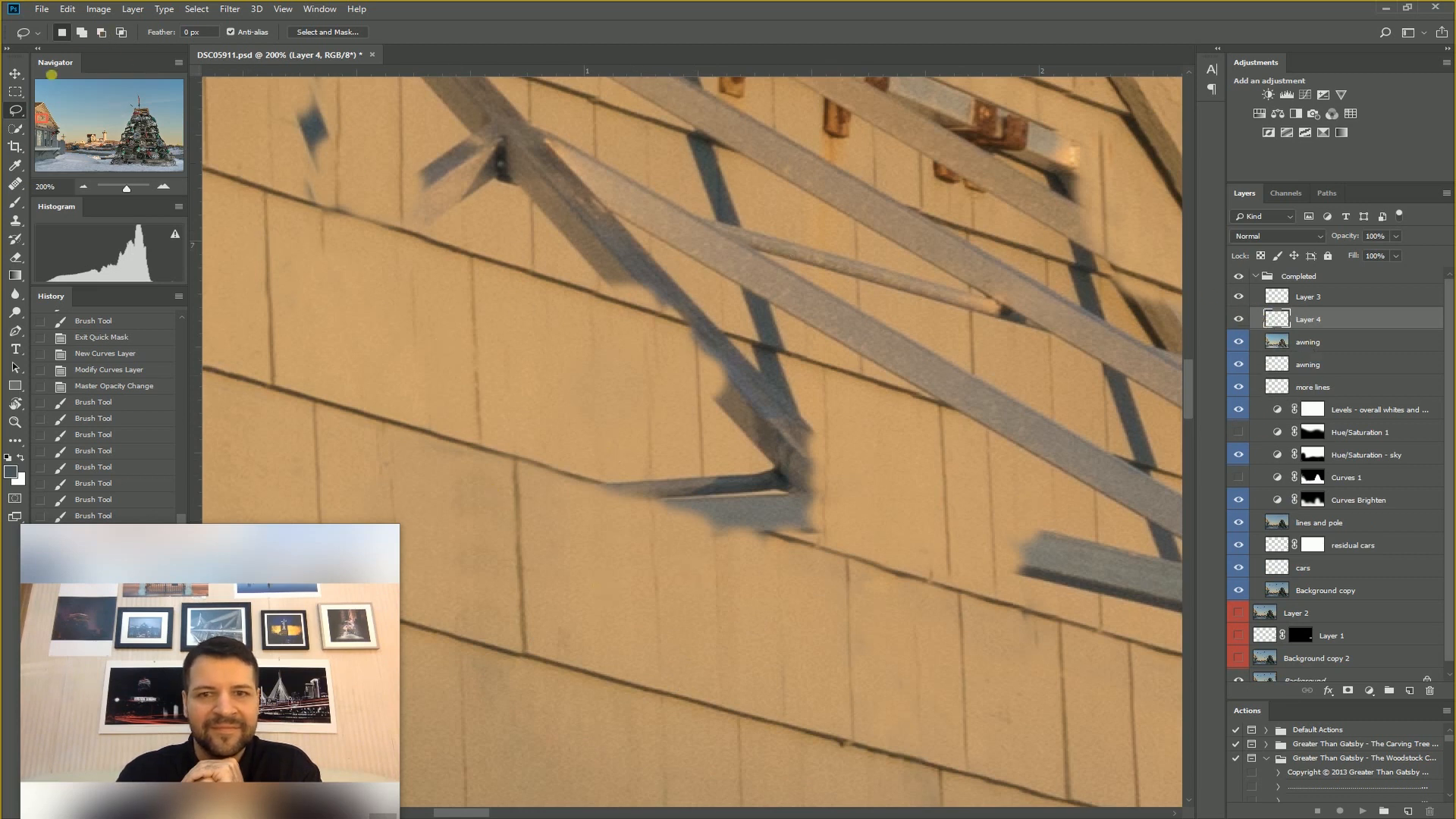
left_click(15, 73)
left_click_drag(656, 669, 646, 543)
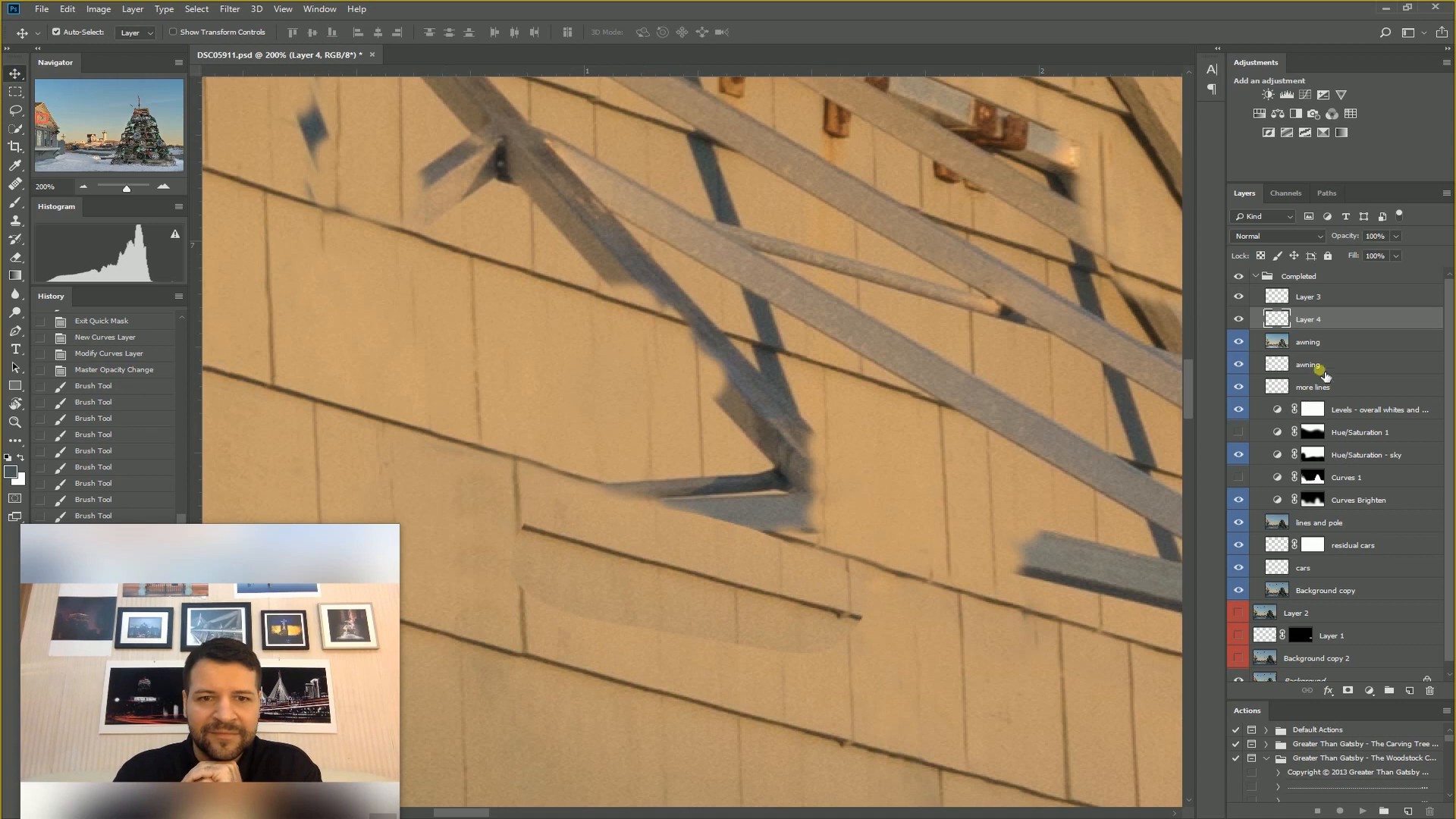
- Rename the copied patch's layer as line and move the patch over the lower bracket, in line with the broken shingle edge
double_click(1312, 319)
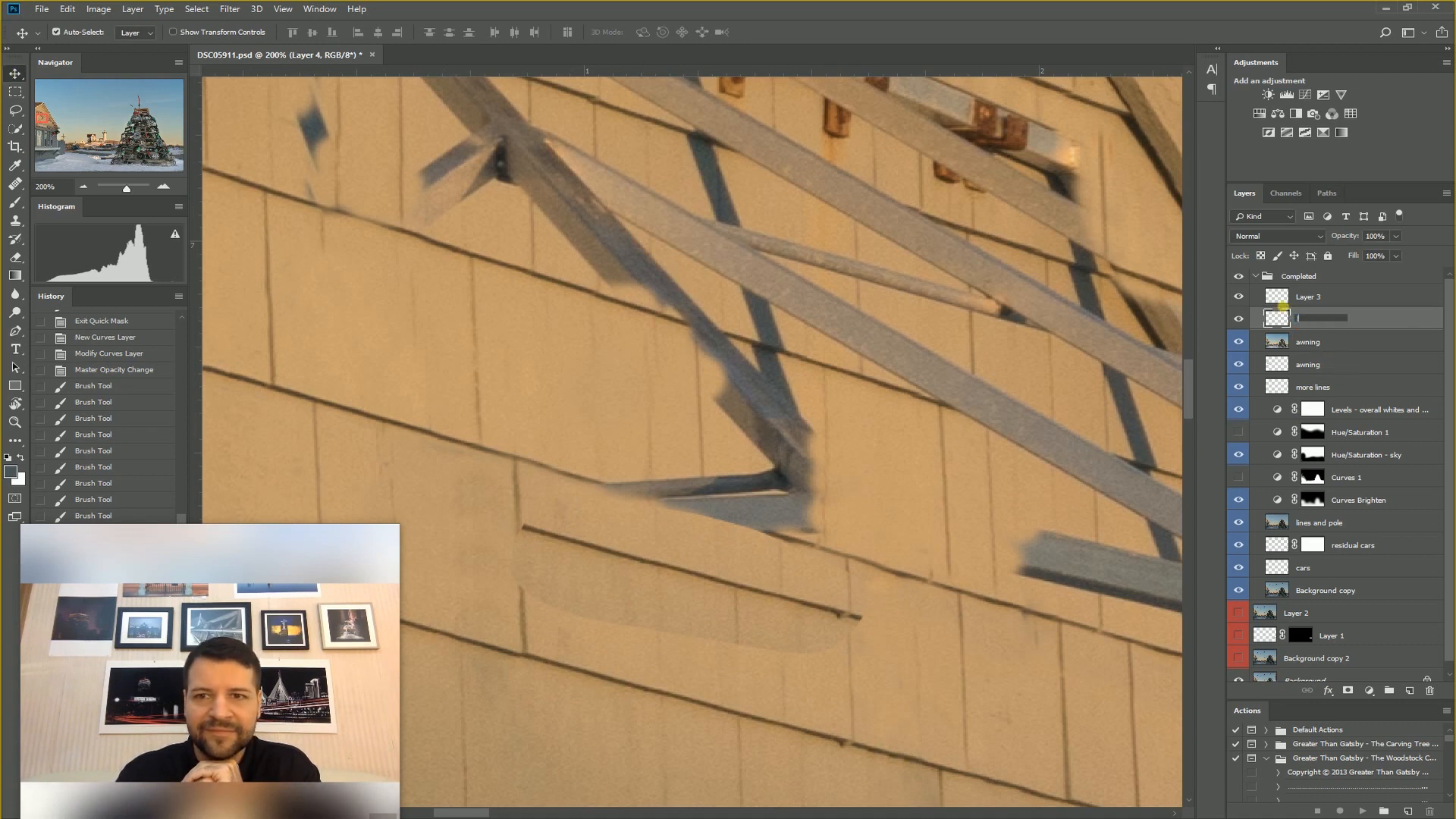
key("Return")
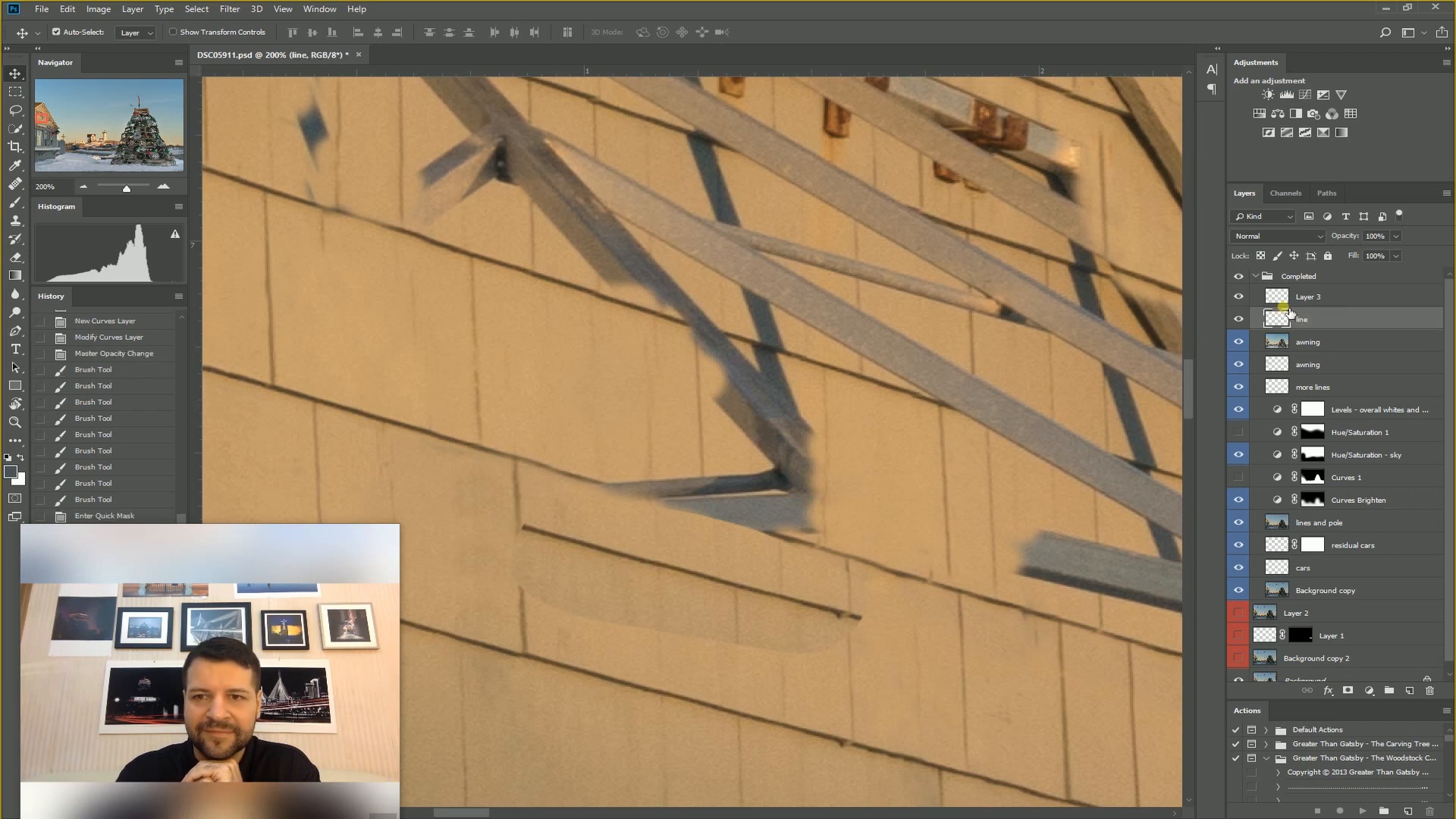
mouse_move(679, 576)
left_mouse_down()
mouse_move(689, 546)
mouse_move(753, 669)
mouse_move(702, 531)
left_mouse_up()
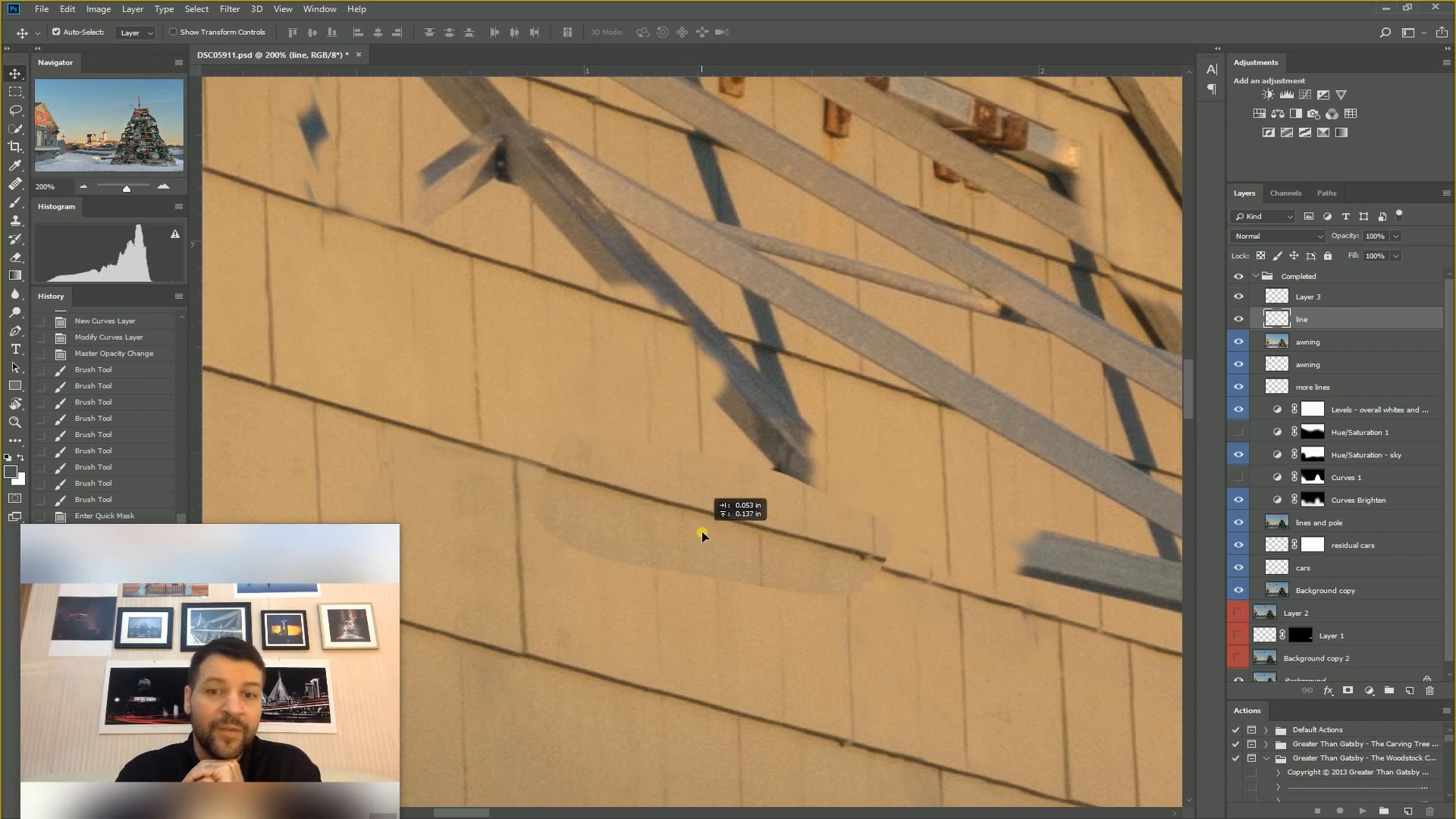
left_click_drag(702, 530, 703, 531)
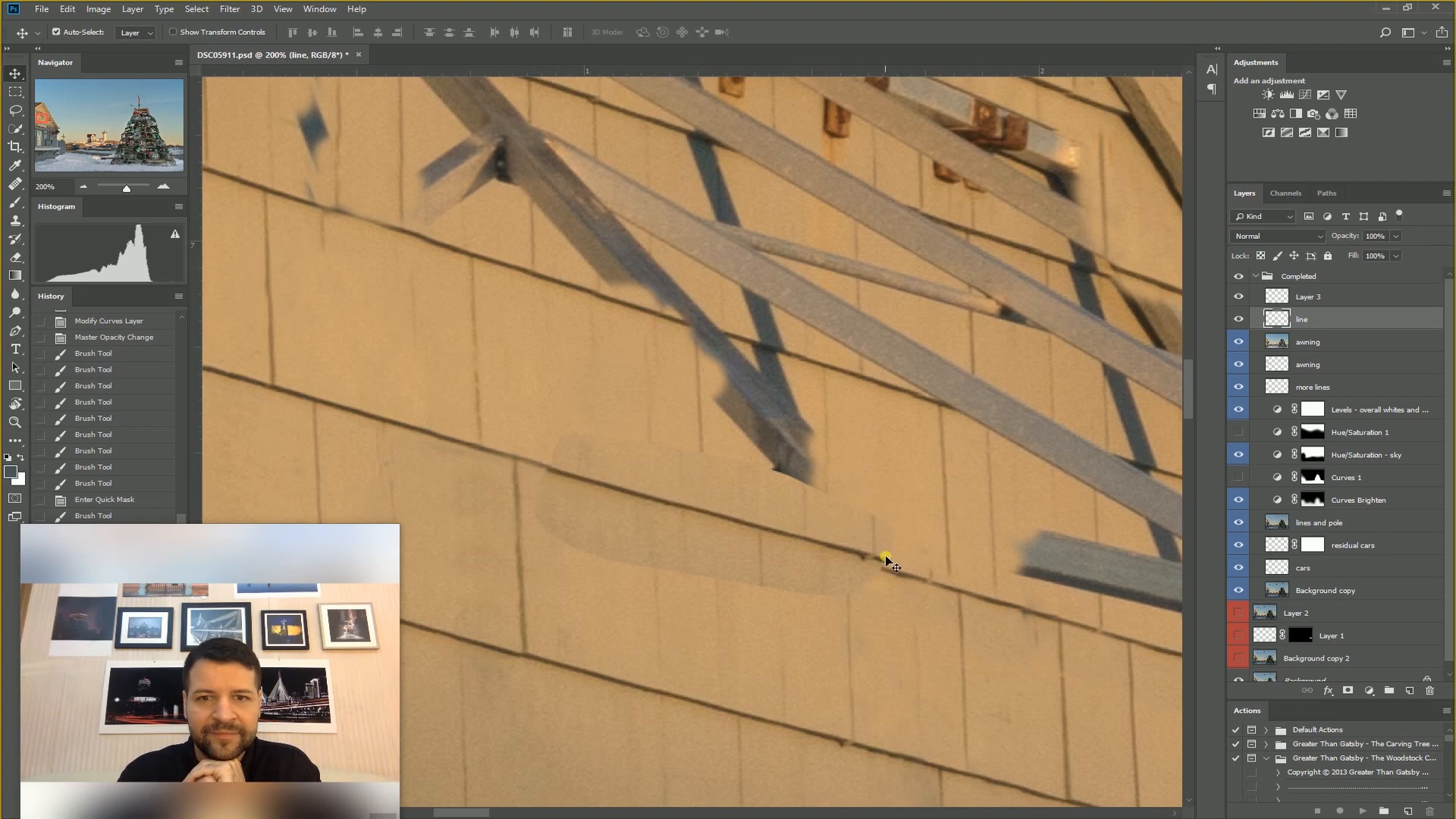
left_click(80, 14)
left_click(153, 319)
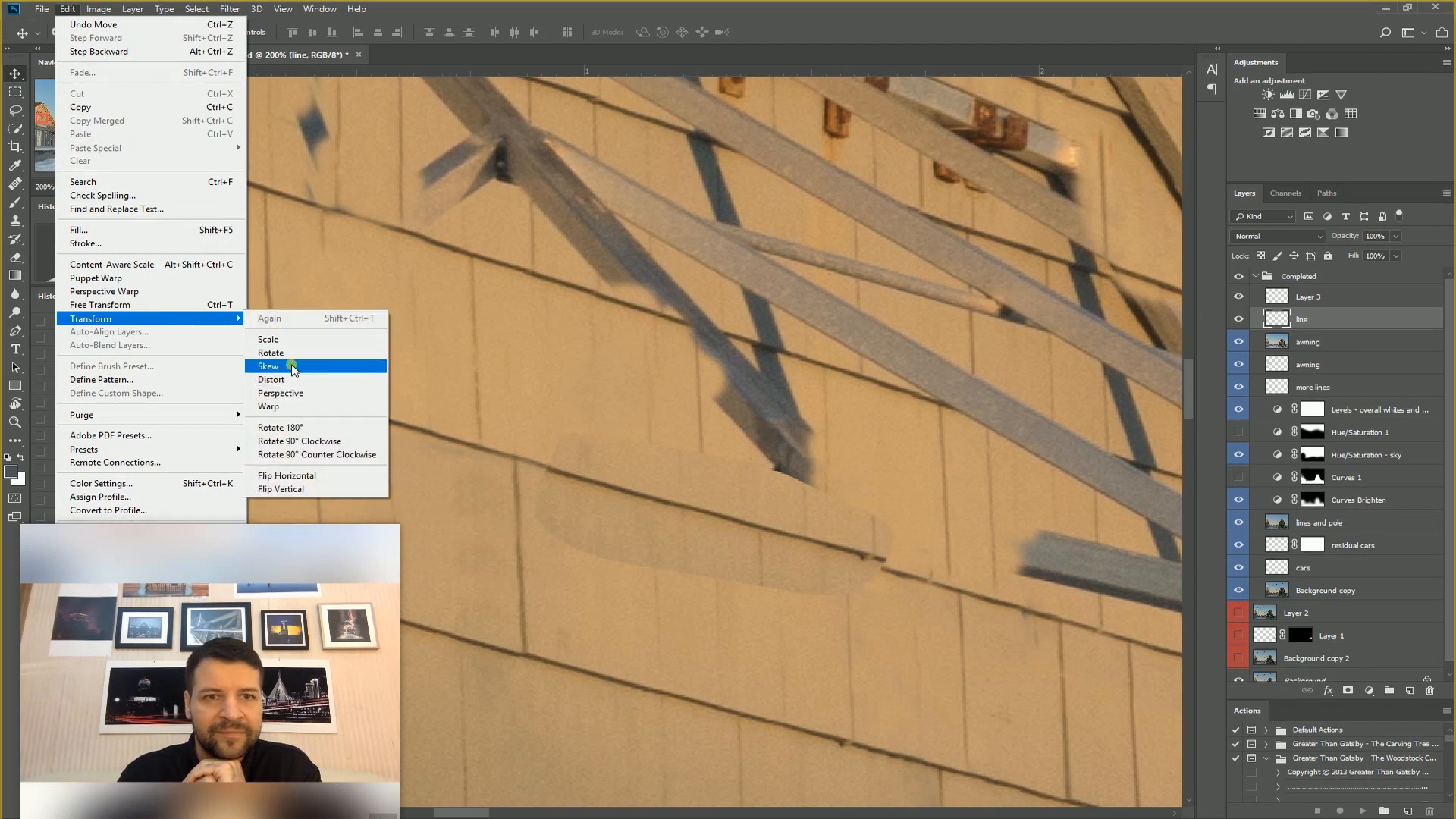
left_click(756, 17)
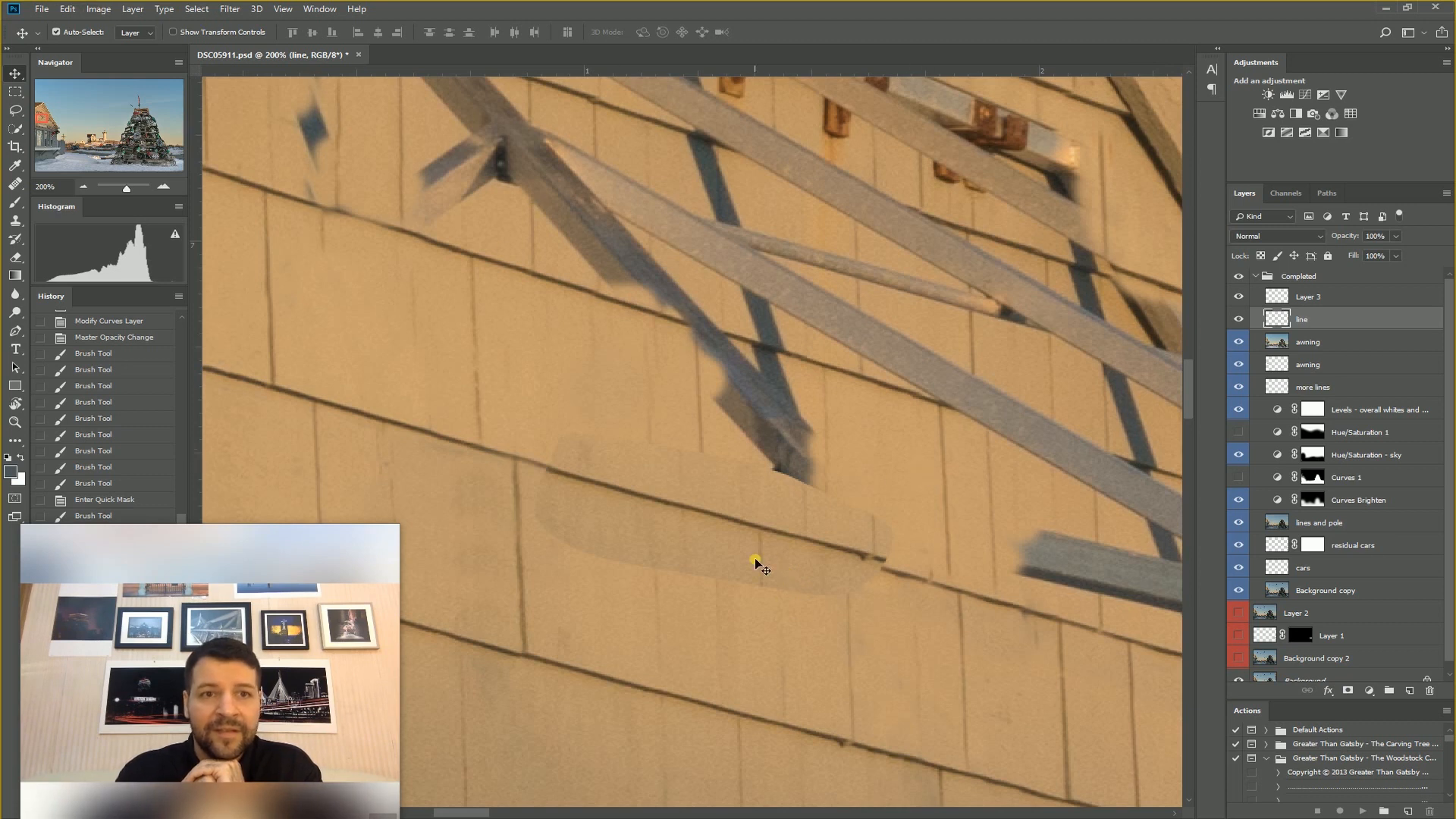
- Warp the line patch so its shingle edge curves to join the original shingle line on both sides
key("ctrl+t")
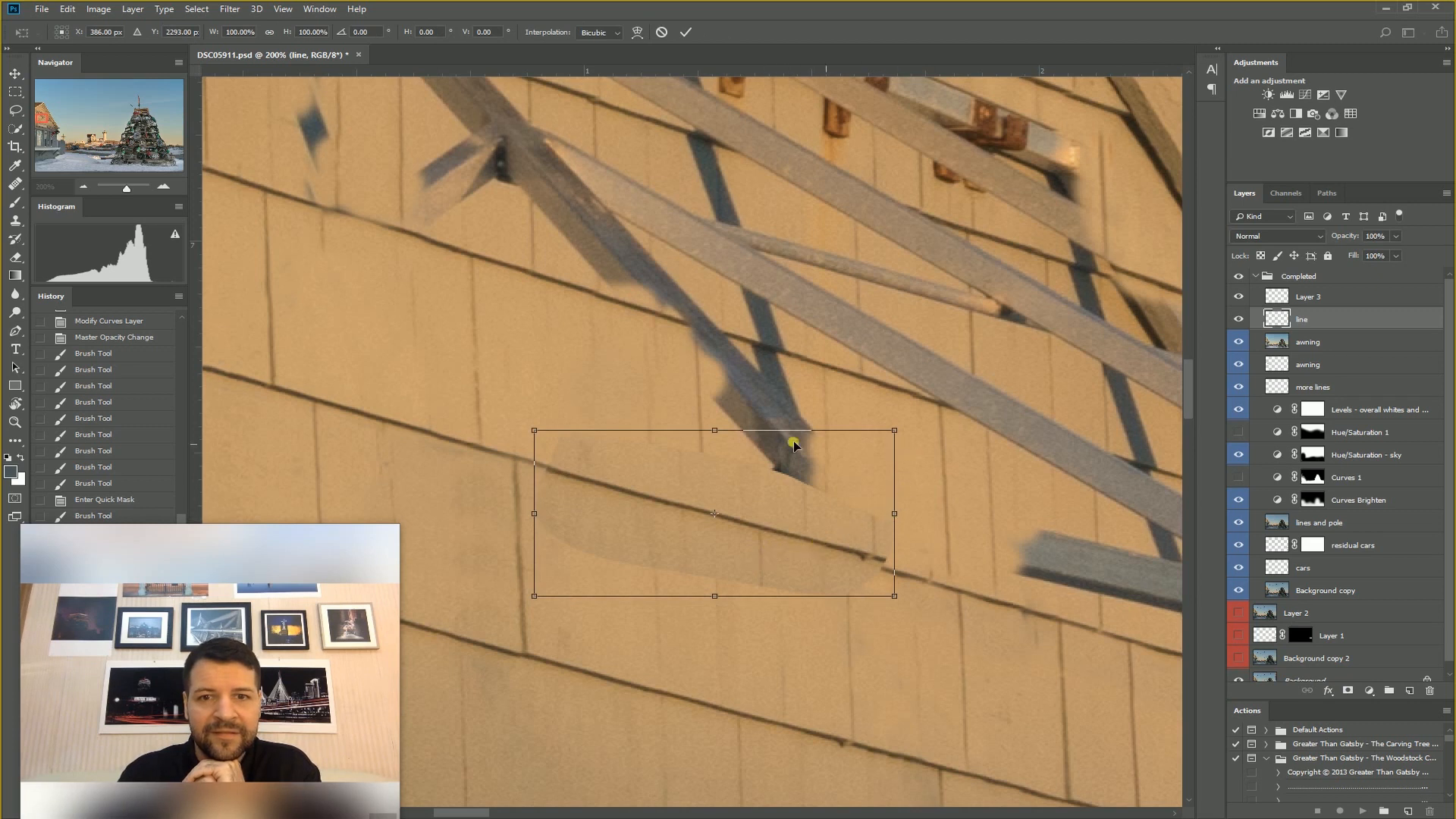
left_click(637, 32)
left_click_drag(897, 541, 899, 566)
left_click_drag(743, 528, 739, 529)
left_click_drag(889, 489, 899, 494)
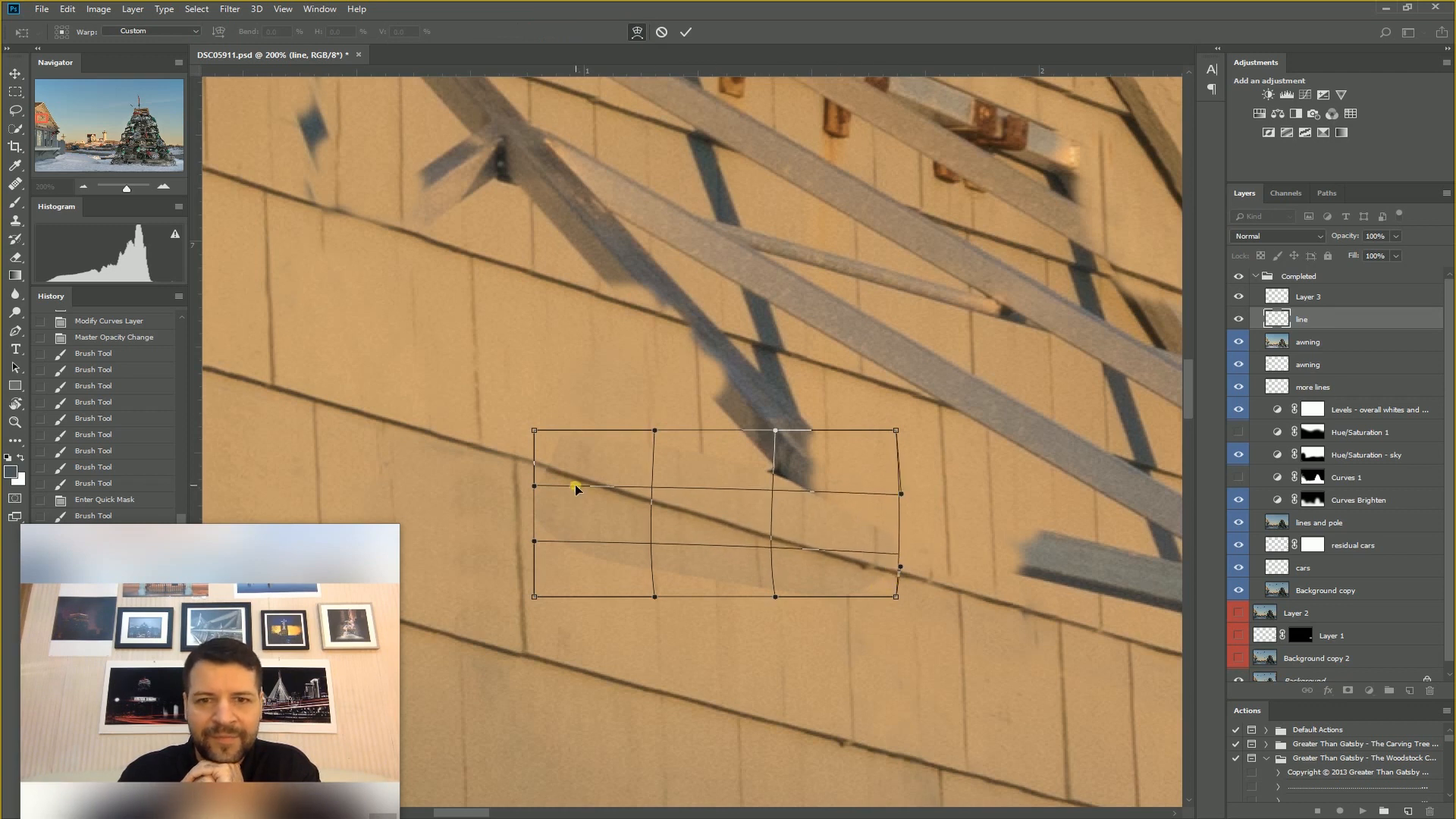
left_click_drag(554, 470, 554, 471)
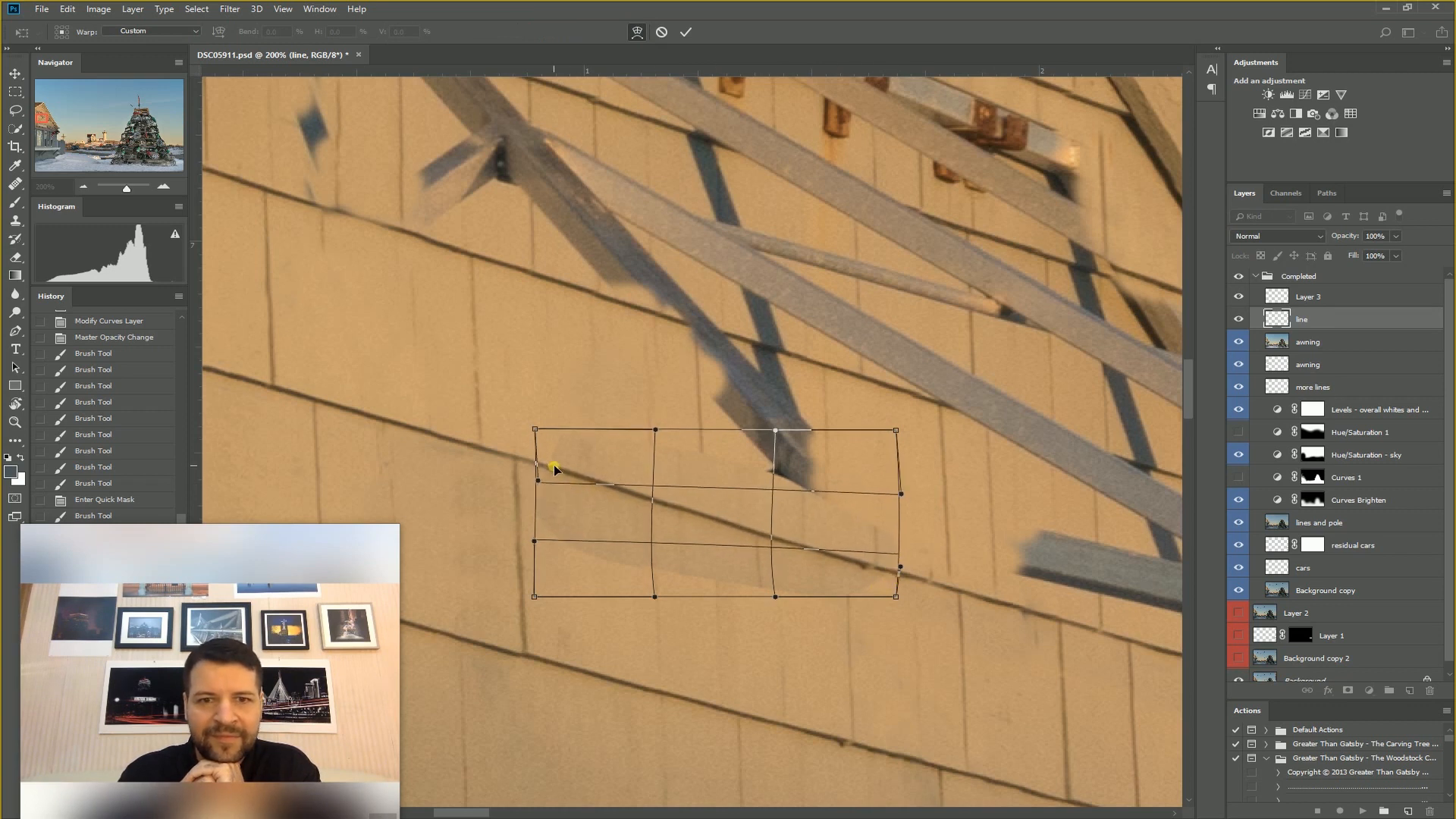
left_click_drag(655, 431, 634, 440)
left_click_drag(631, 497, 635, 494)
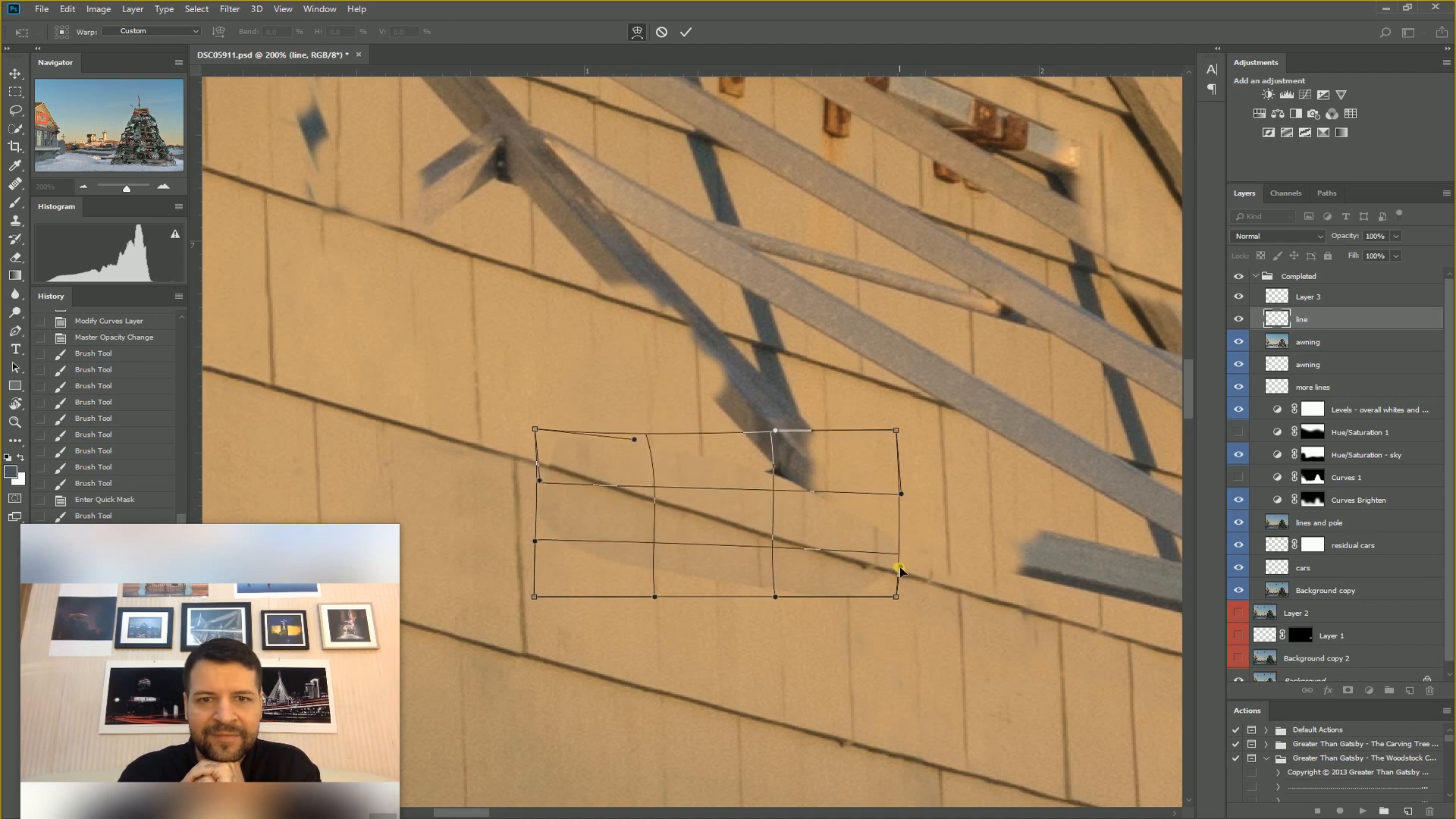
left_click(685, 32)
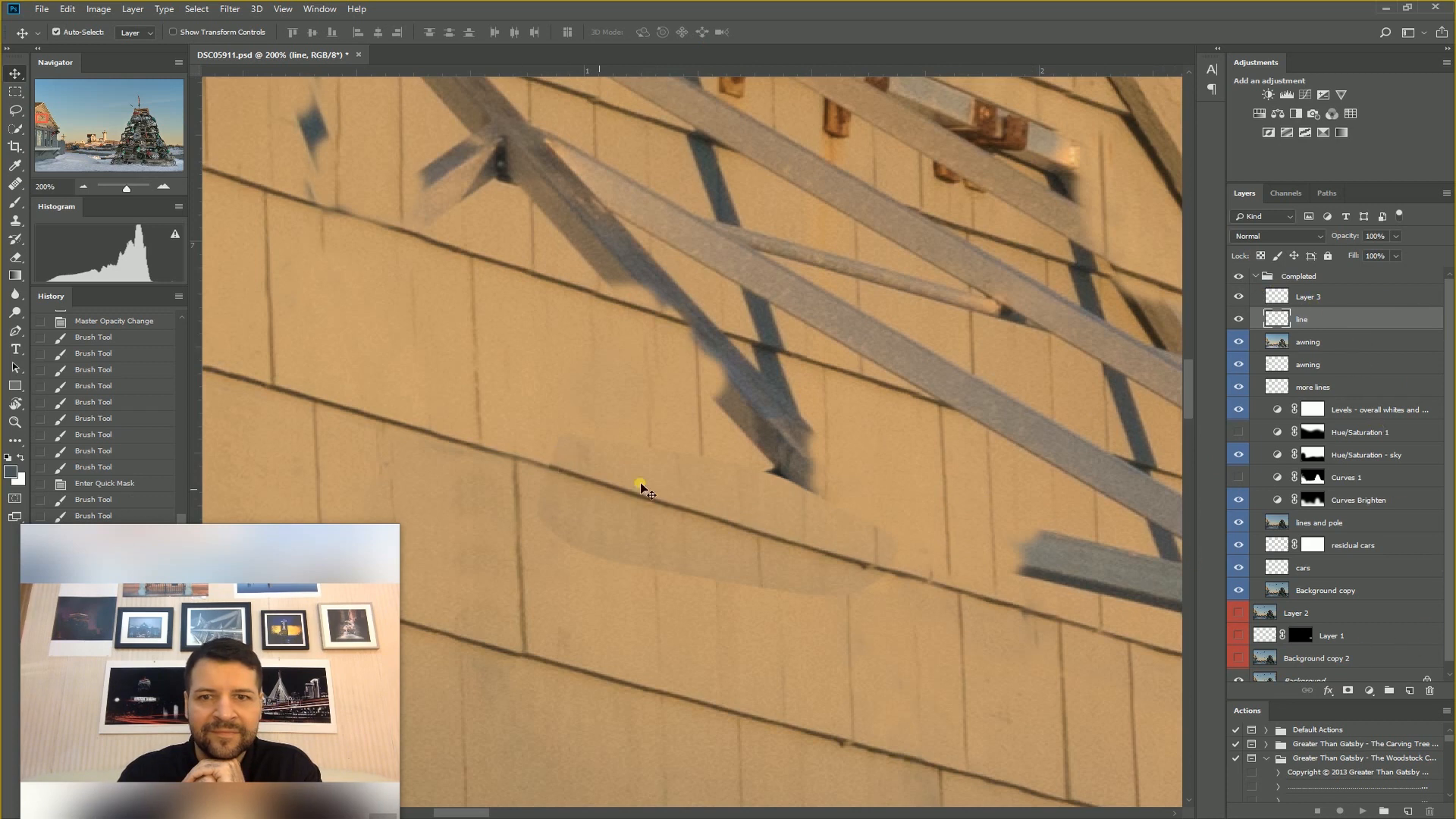
- Add a white layer mask to the line layer and set up a 30-pixel brush at 28% flow
left_click(1349, 692)
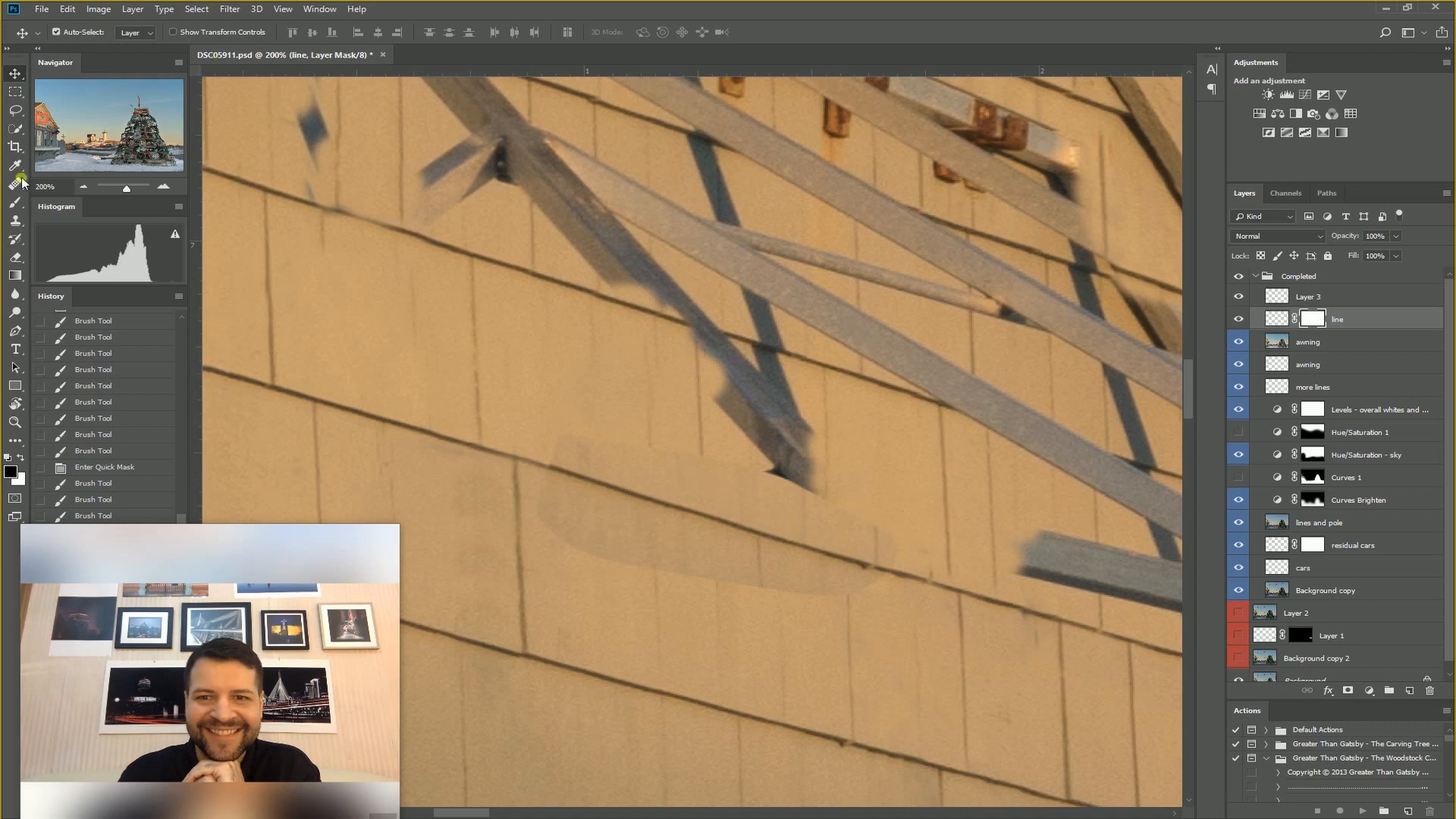
left_click(15, 202)
left_click(408, 32)
left_click_drag(372, 51, 367, 50)
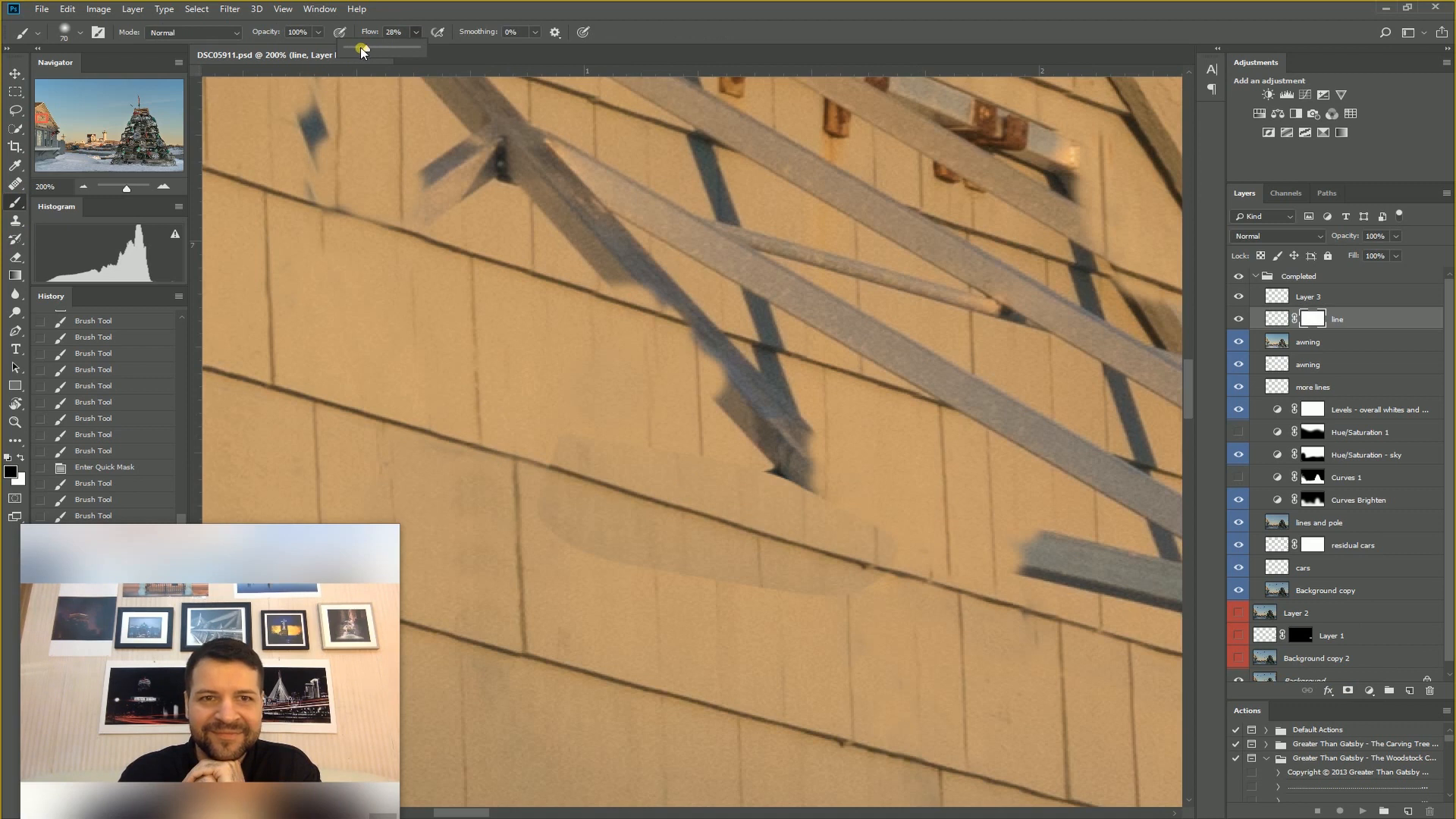
left_click(415, 54)
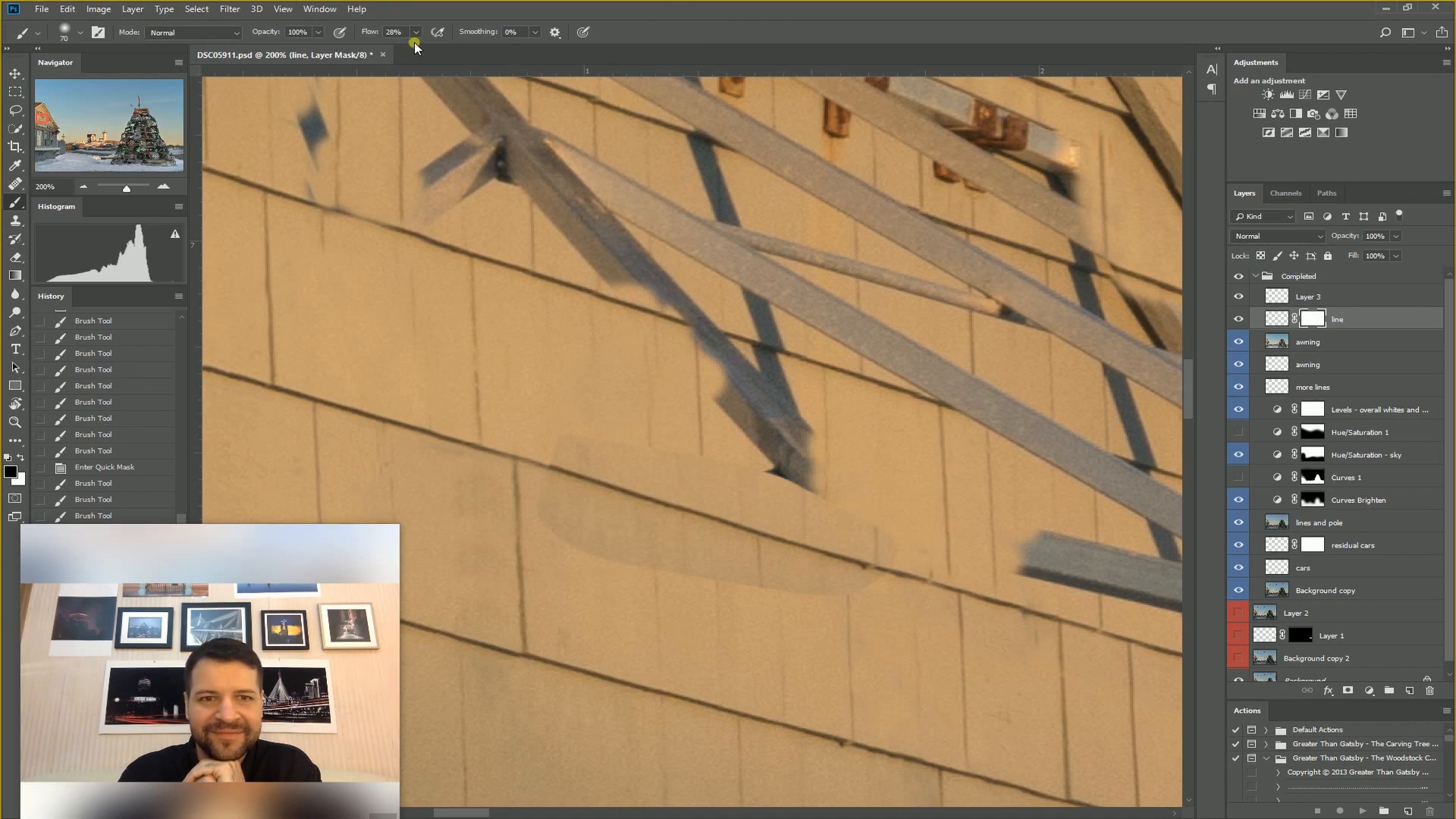
key("bracketleft")
key("bracketleft")
key("bracketleft")
key("bracketleft")
- Paint on the line layer's mask around the patch's edges, blending it into the surrounding shingles below the lower bracket
key("q")
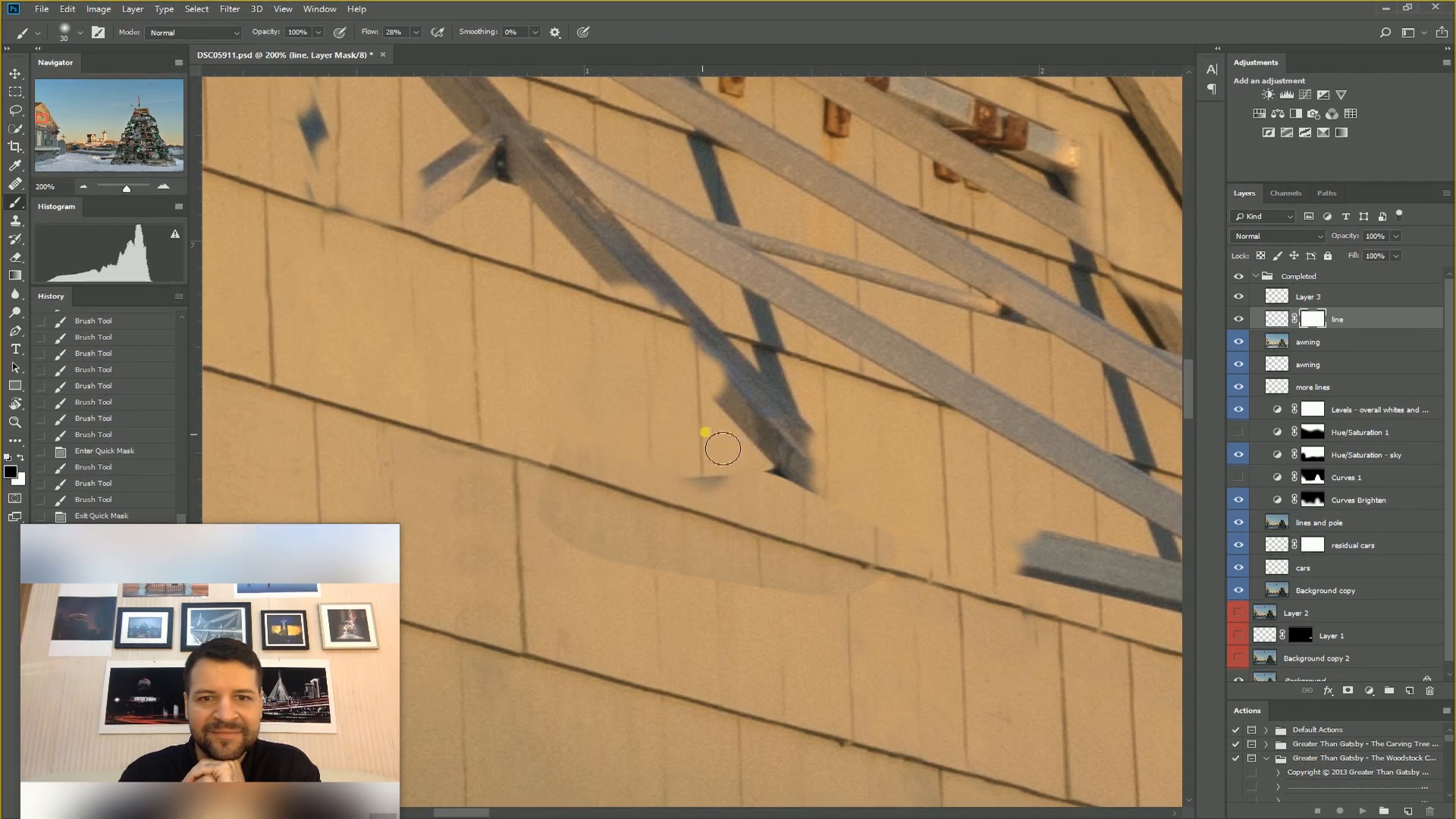
key("x")
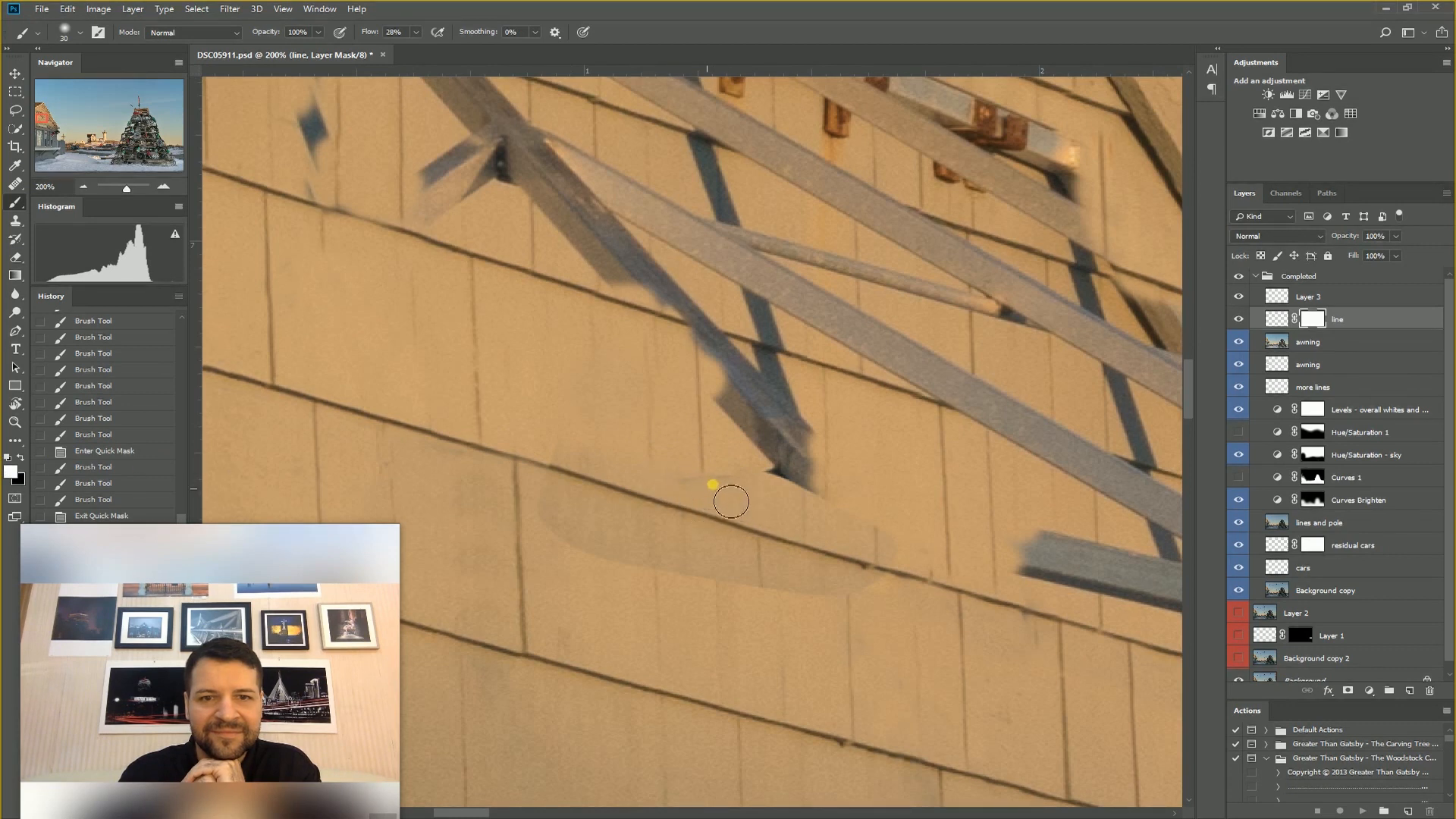
key("x")
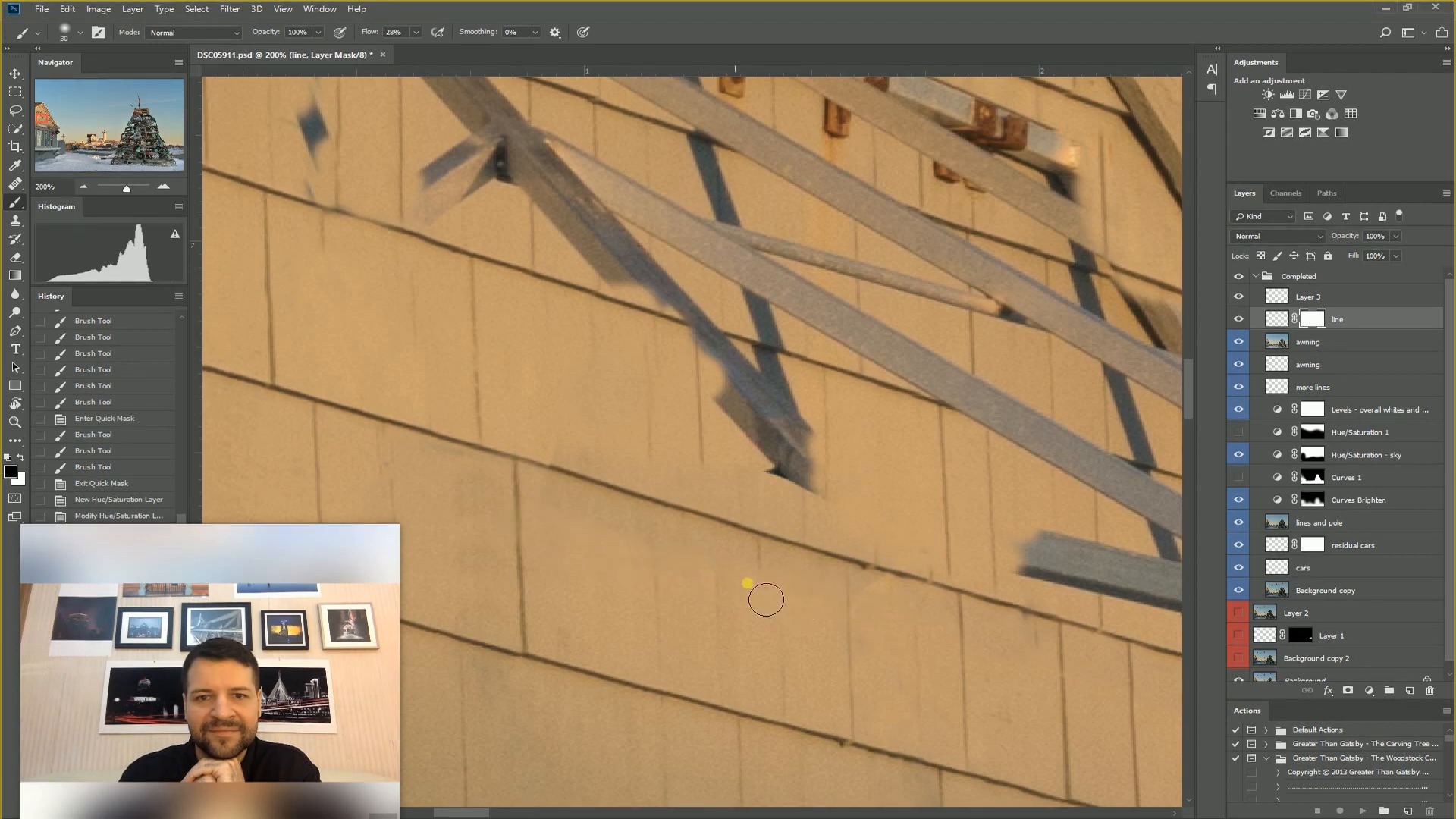
left_click(565, 453)
key("ctrl+shift+alt+n")
left_click(867, 611)
left_click(579, 521)
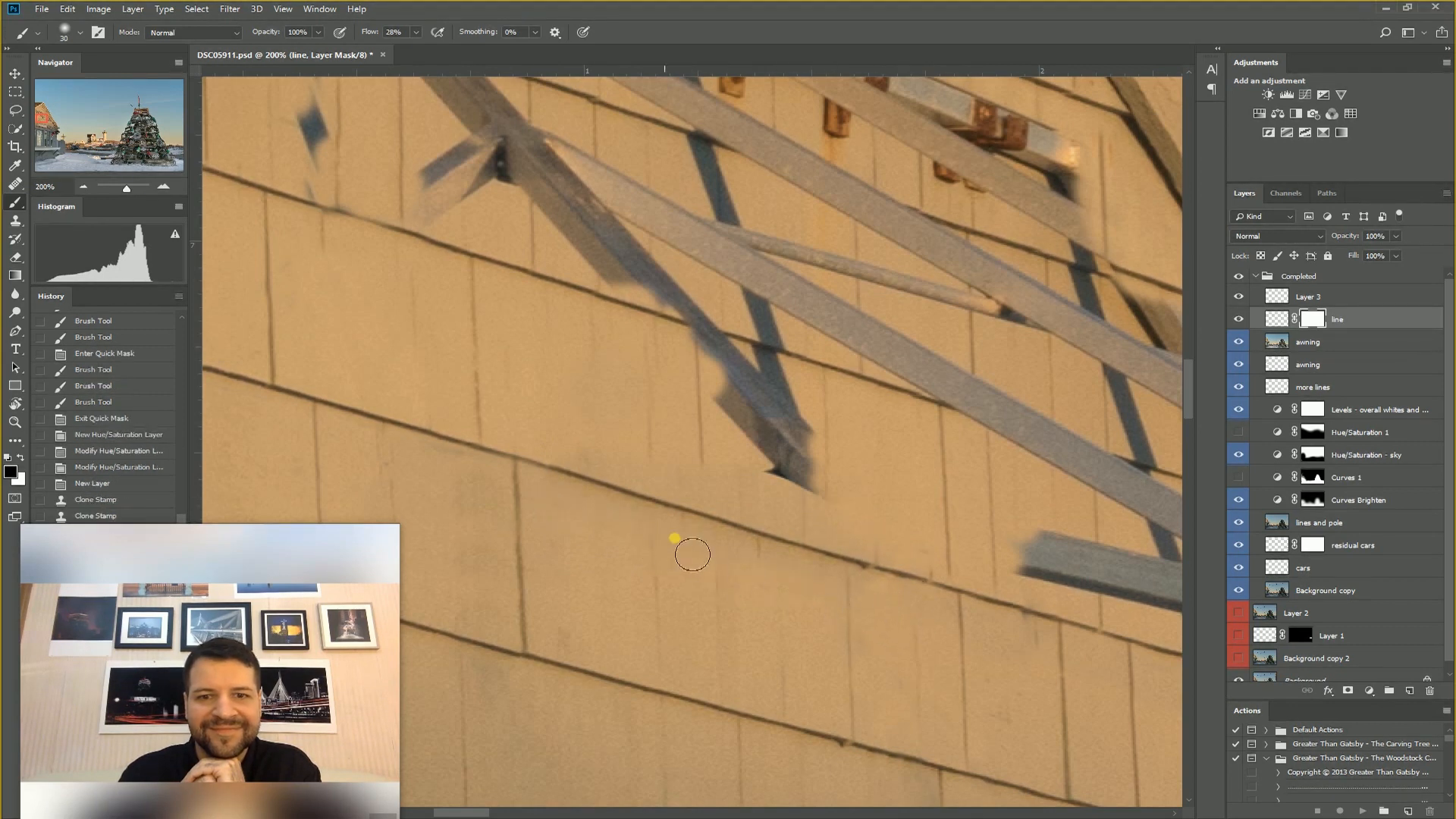
left_click(613, 589)
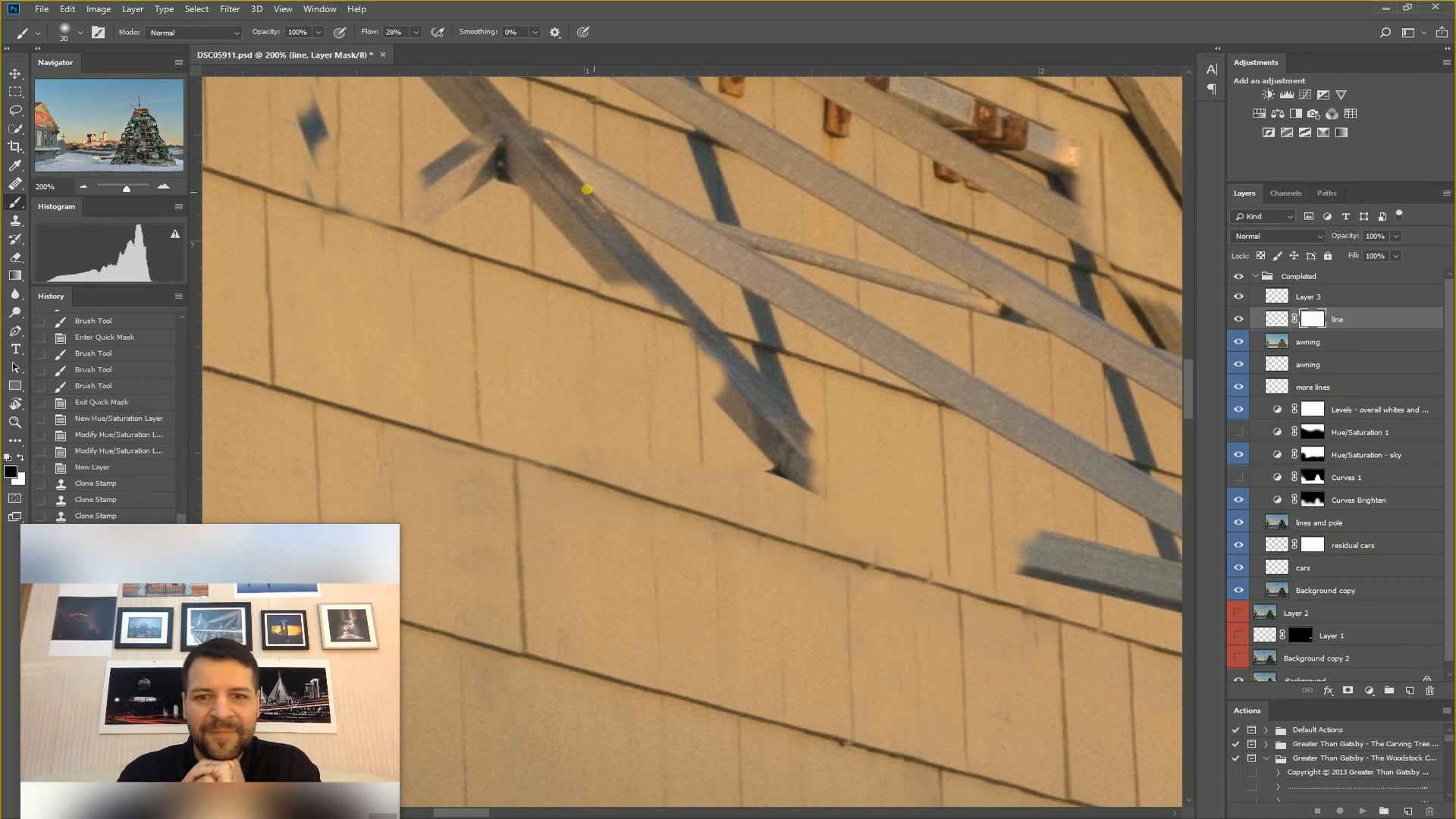
- Switch to the Polygonal Lasso tool and make the upper awning layer active
left_click(17, 110)
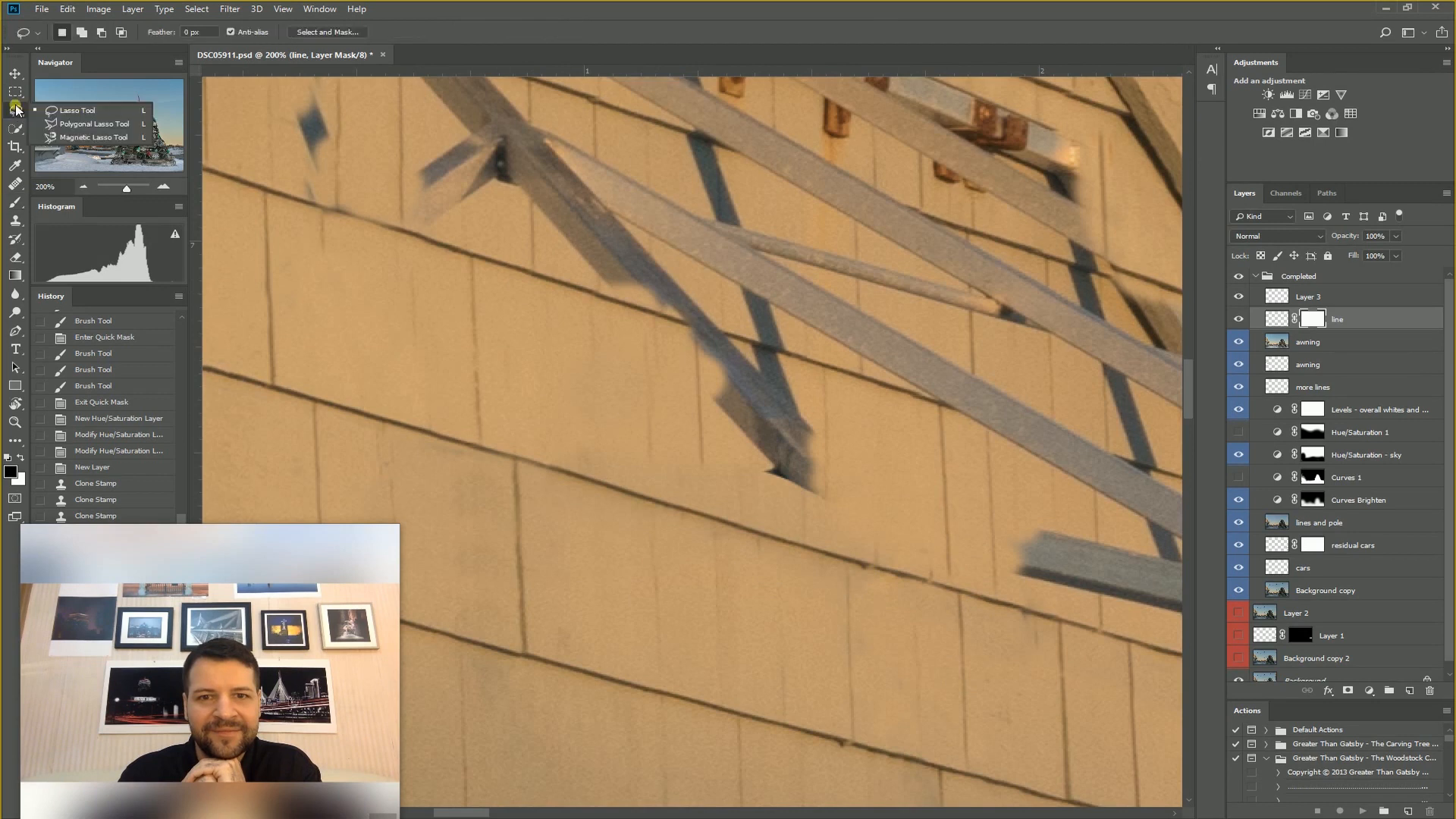
left_click(76, 126)
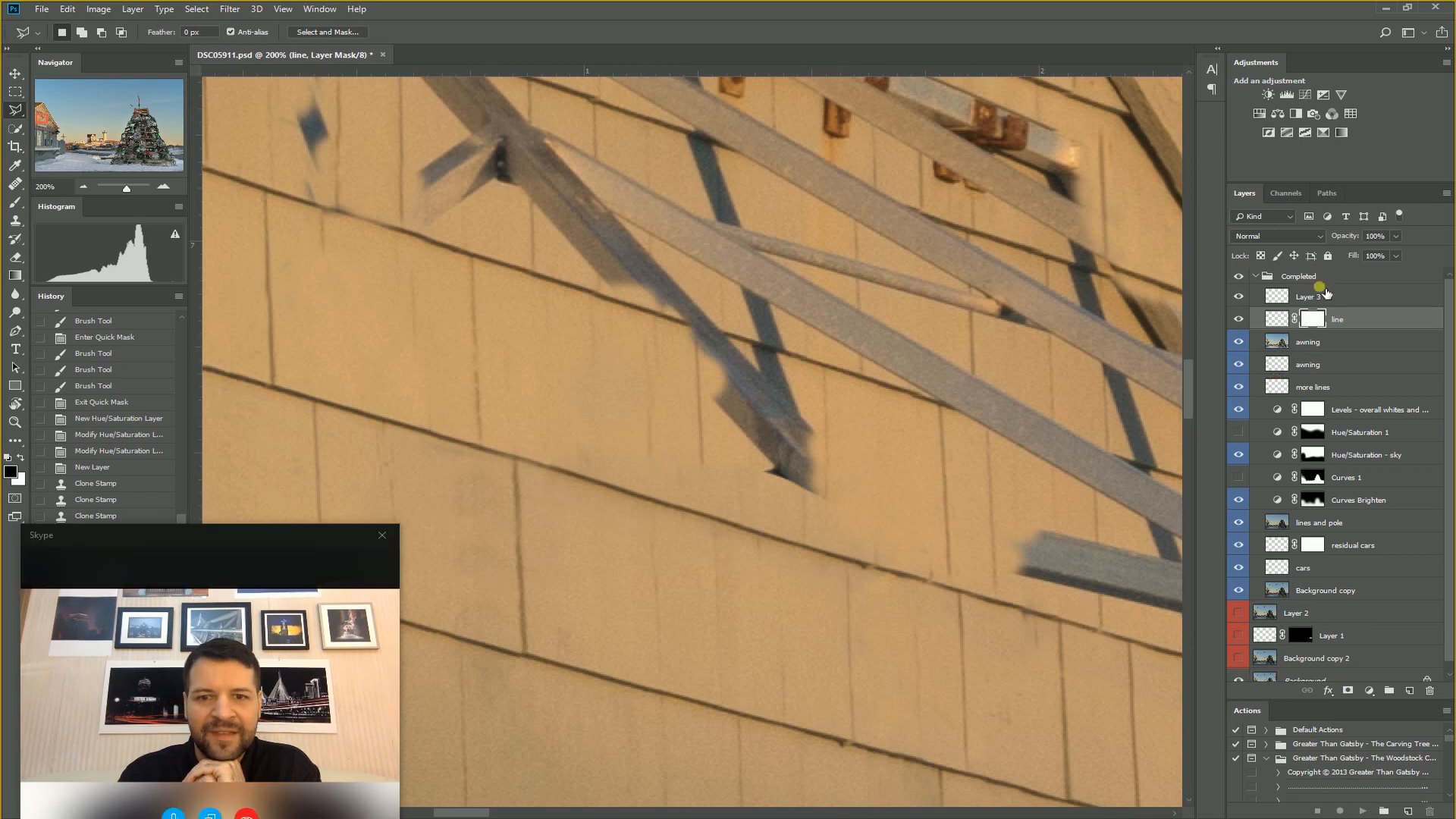
left_click(1287, 349)
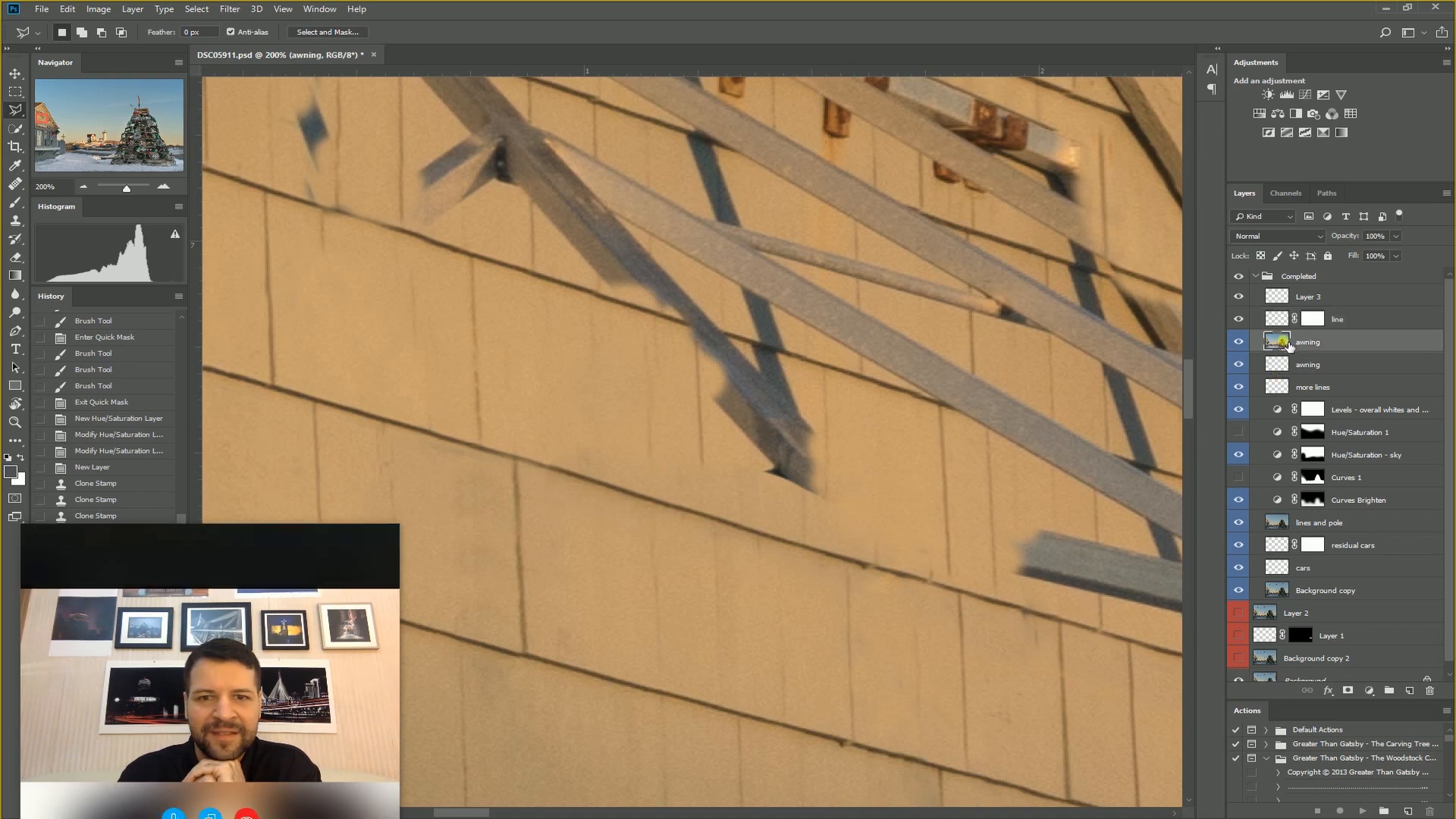
left_click(977, 573)
left_click(982, 792)
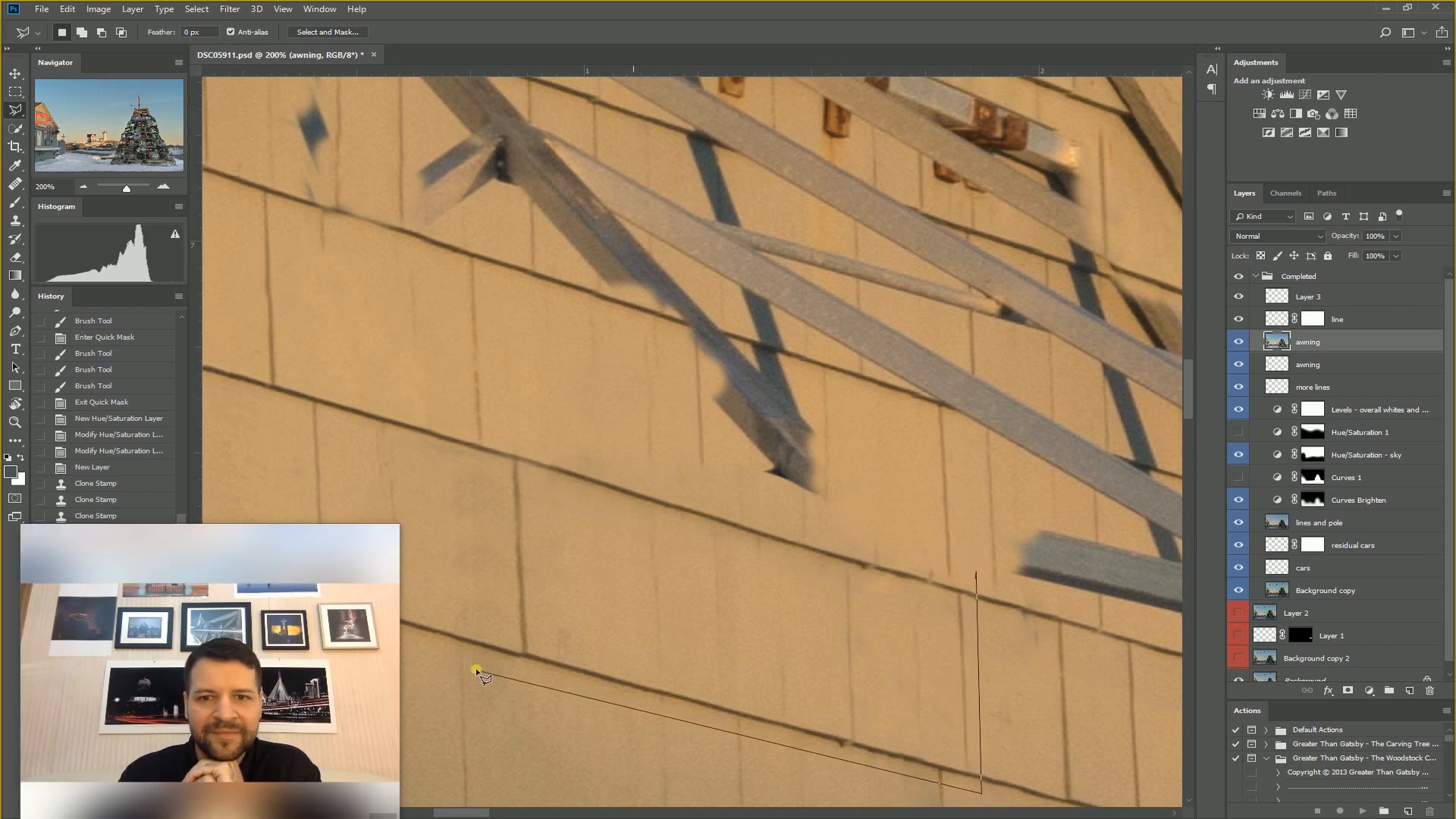
left_click(498, 656)
left_click(502, 430)
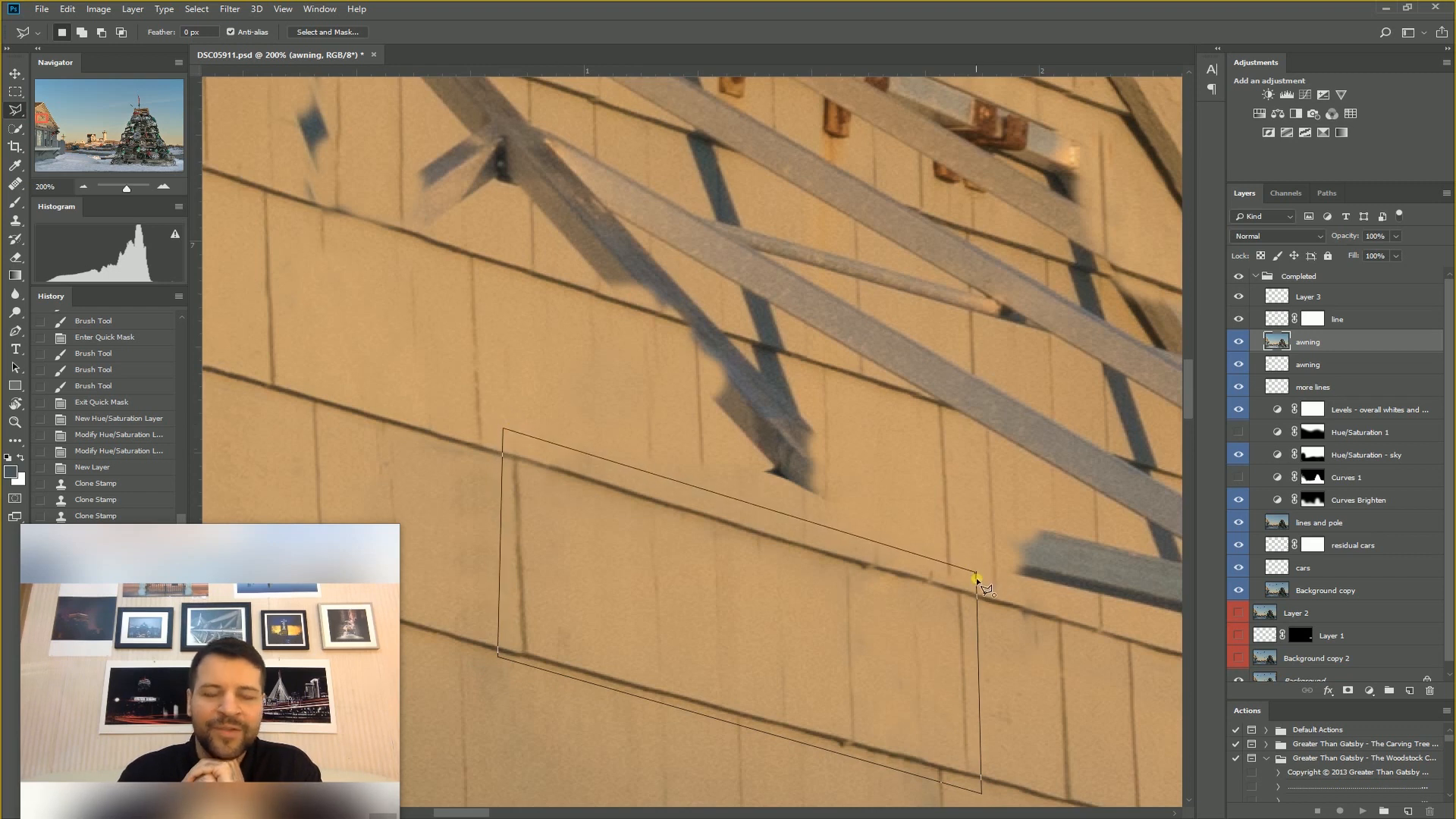
left_click(978, 579)
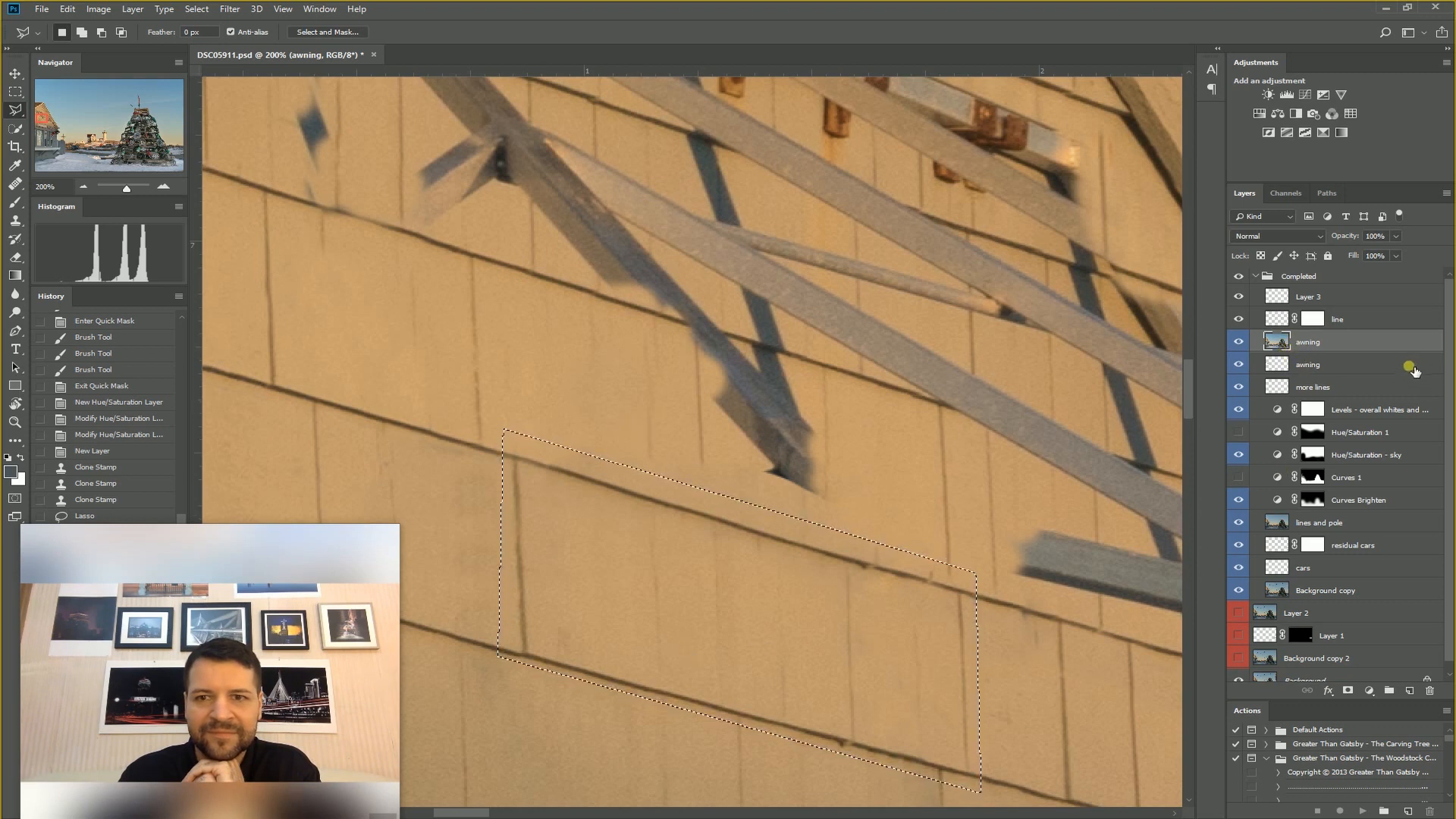
key("ctrl+j")
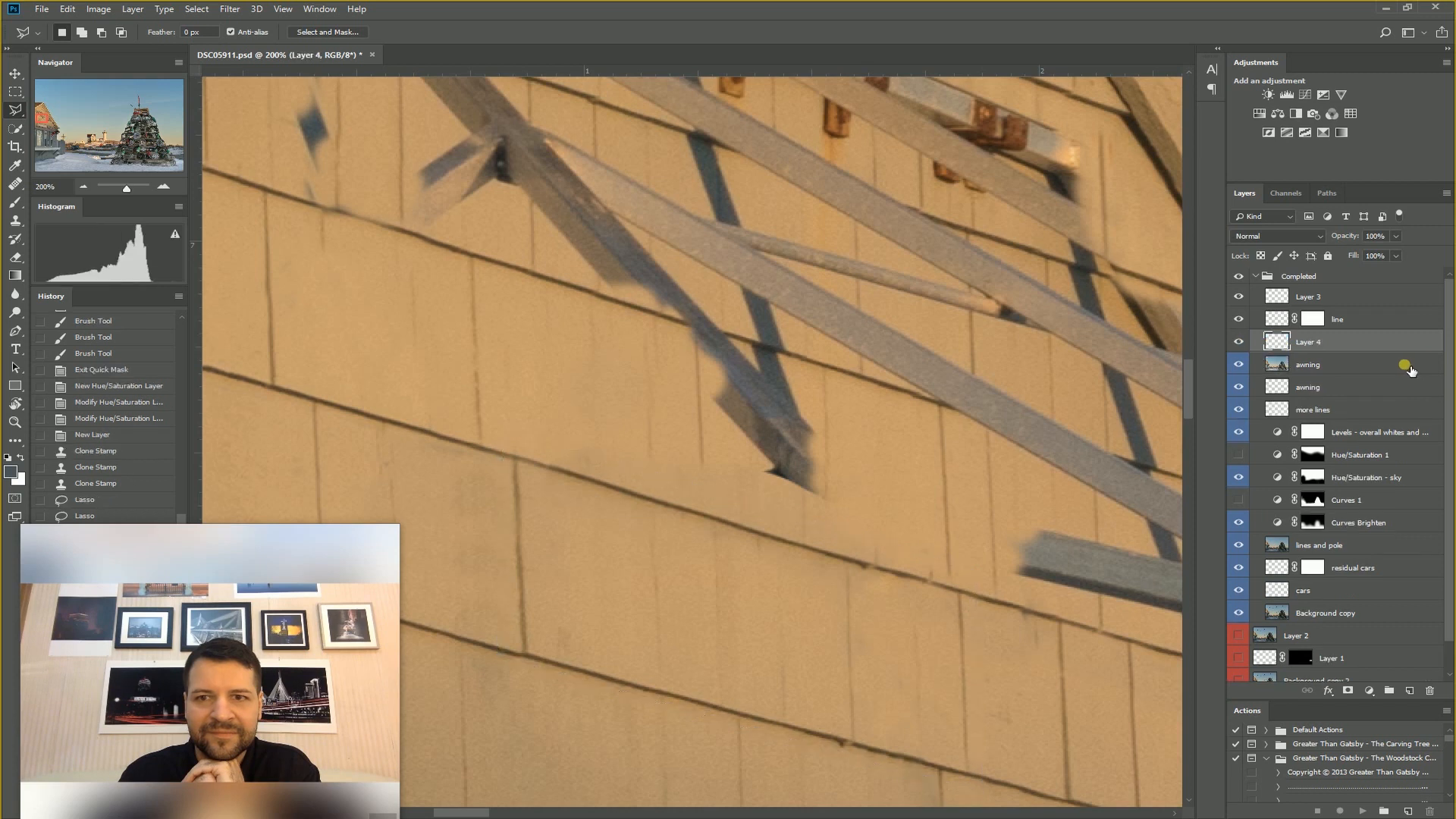
left_click(14, 74)
mouse_move(779, 634)
left_mouse_down()
mouse_move(766, 542)
mouse_move(700, 372)
mouse_move(411, 390)
mouse_move(448, 403)
mouse_move(450, 432)
mouse_move(426, 442)
mouse_move(458, 440)
mouse_move(438, 439)
mouse_move(446, 422)
mouse_move(477, 437)
left_mouse_up()
left_click_drag(1363, 343, 1430, 691)
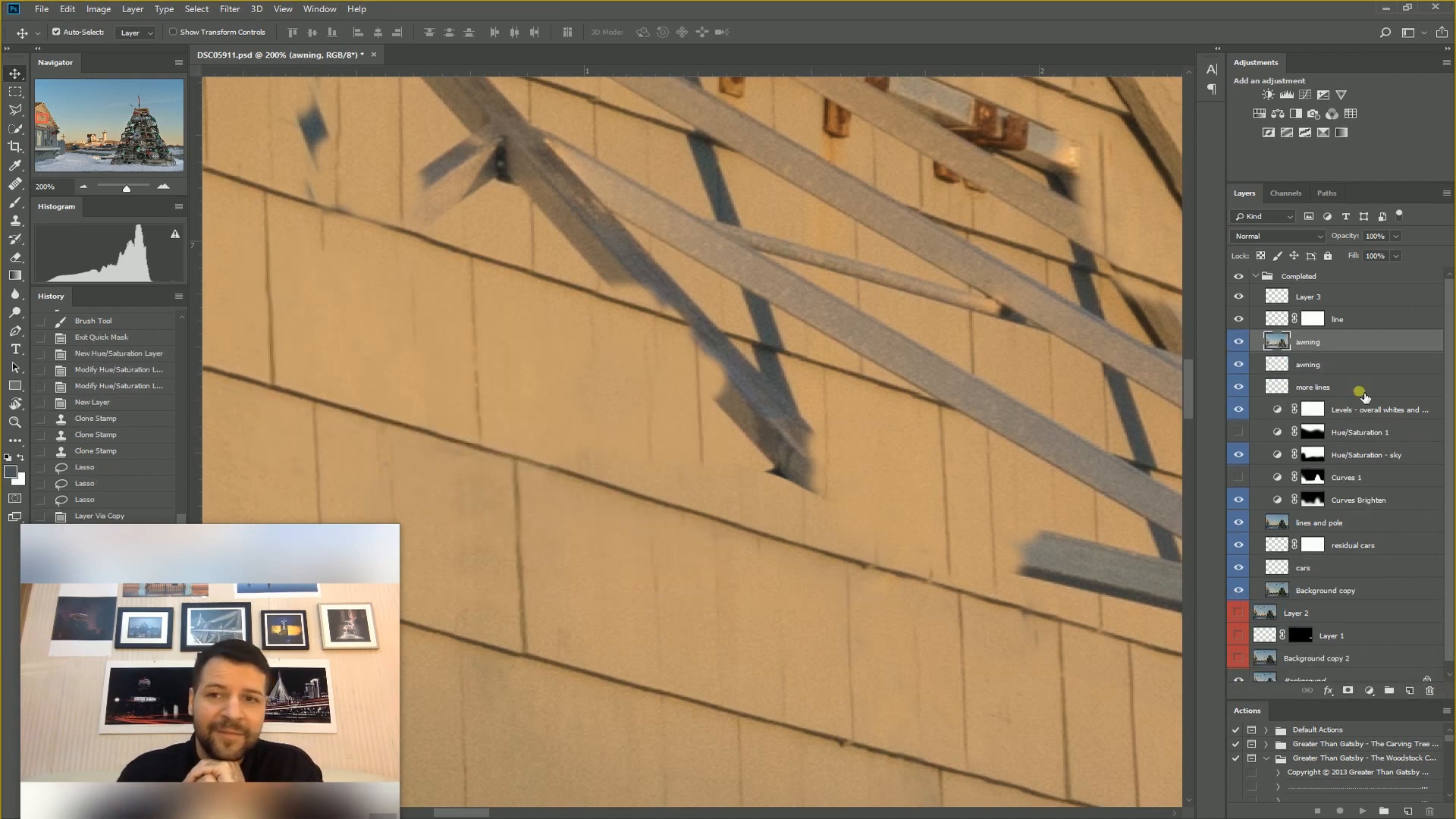
- Stamp all visible layers into a new merged layer above Layer 3
left_click(1282, 299)
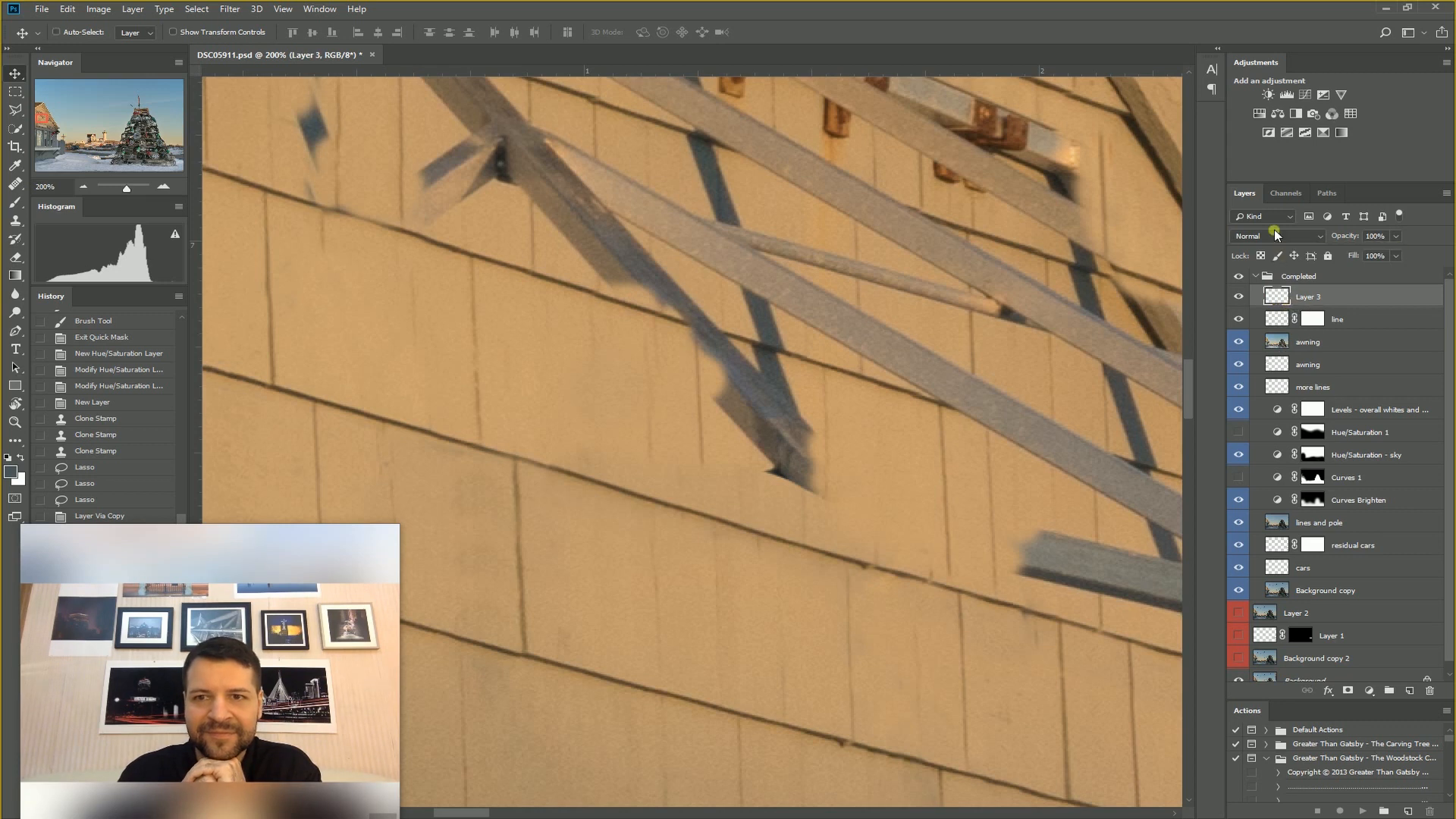
key("ctrl+alt+shift+e")
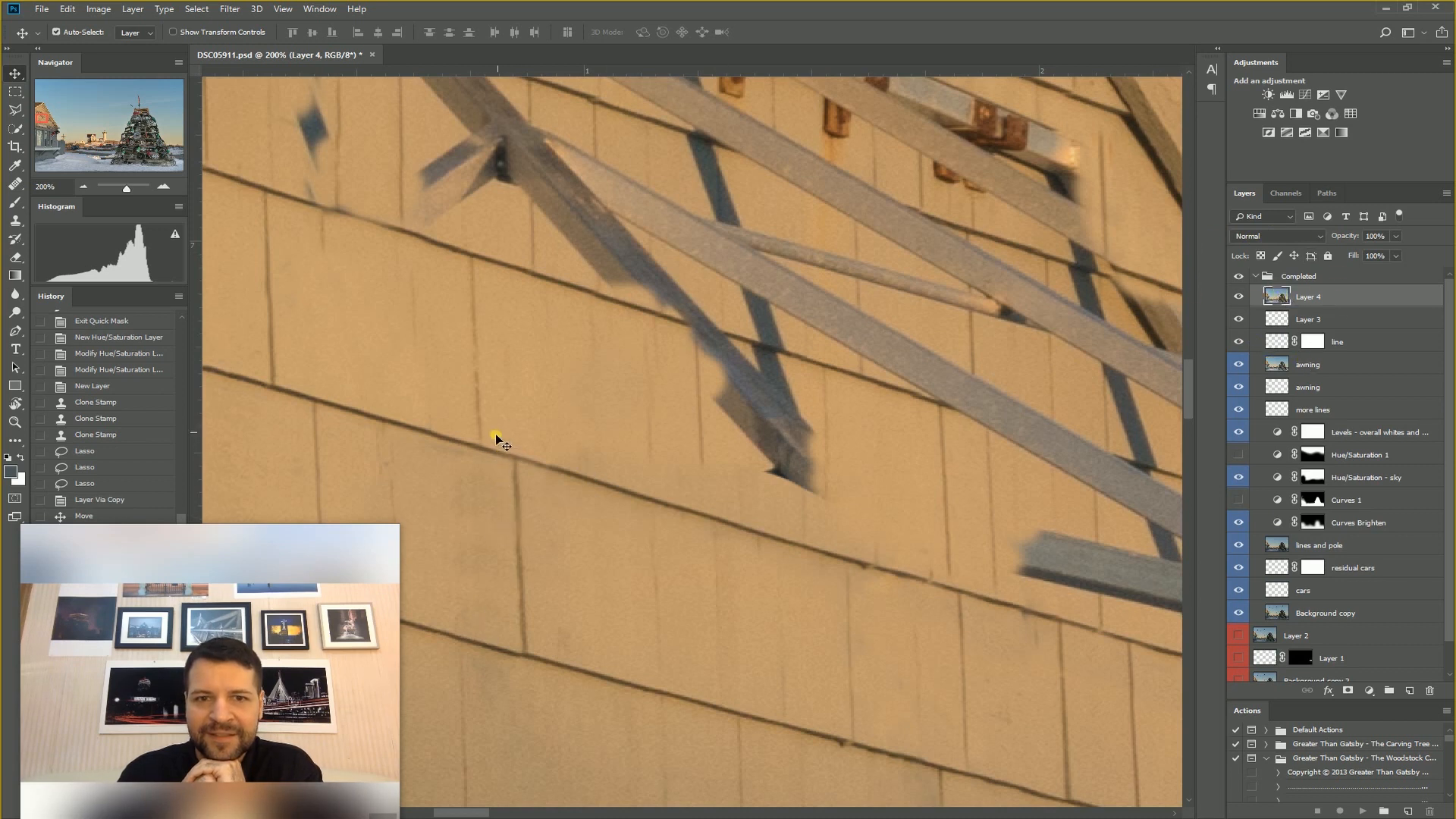
- Outline the clean shingle row below the lower bracket, including both its edge lines, with the Polygonal Lasso and copy it to a new layer
left_click(13, 109)
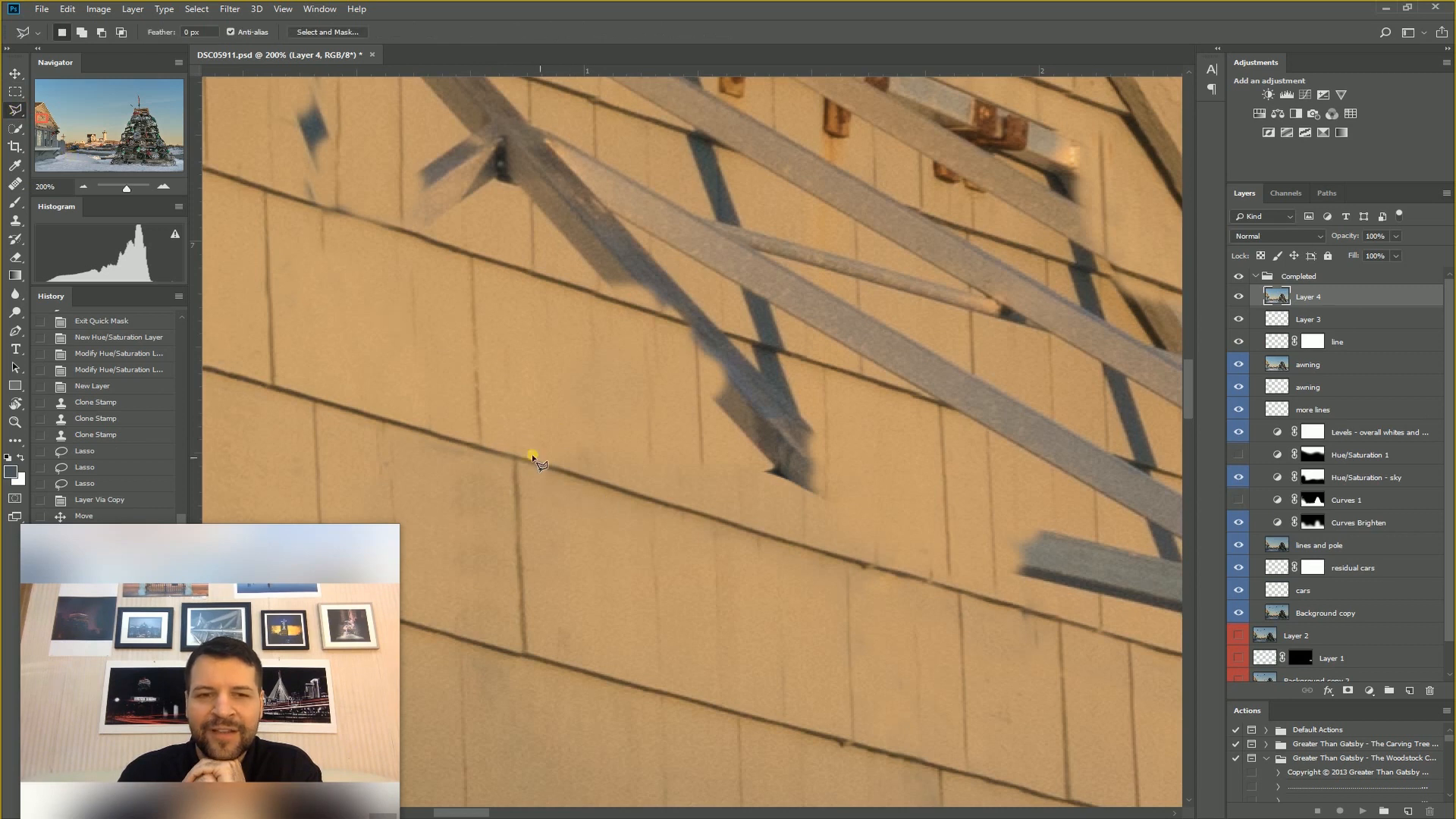
left_click(489, 426)
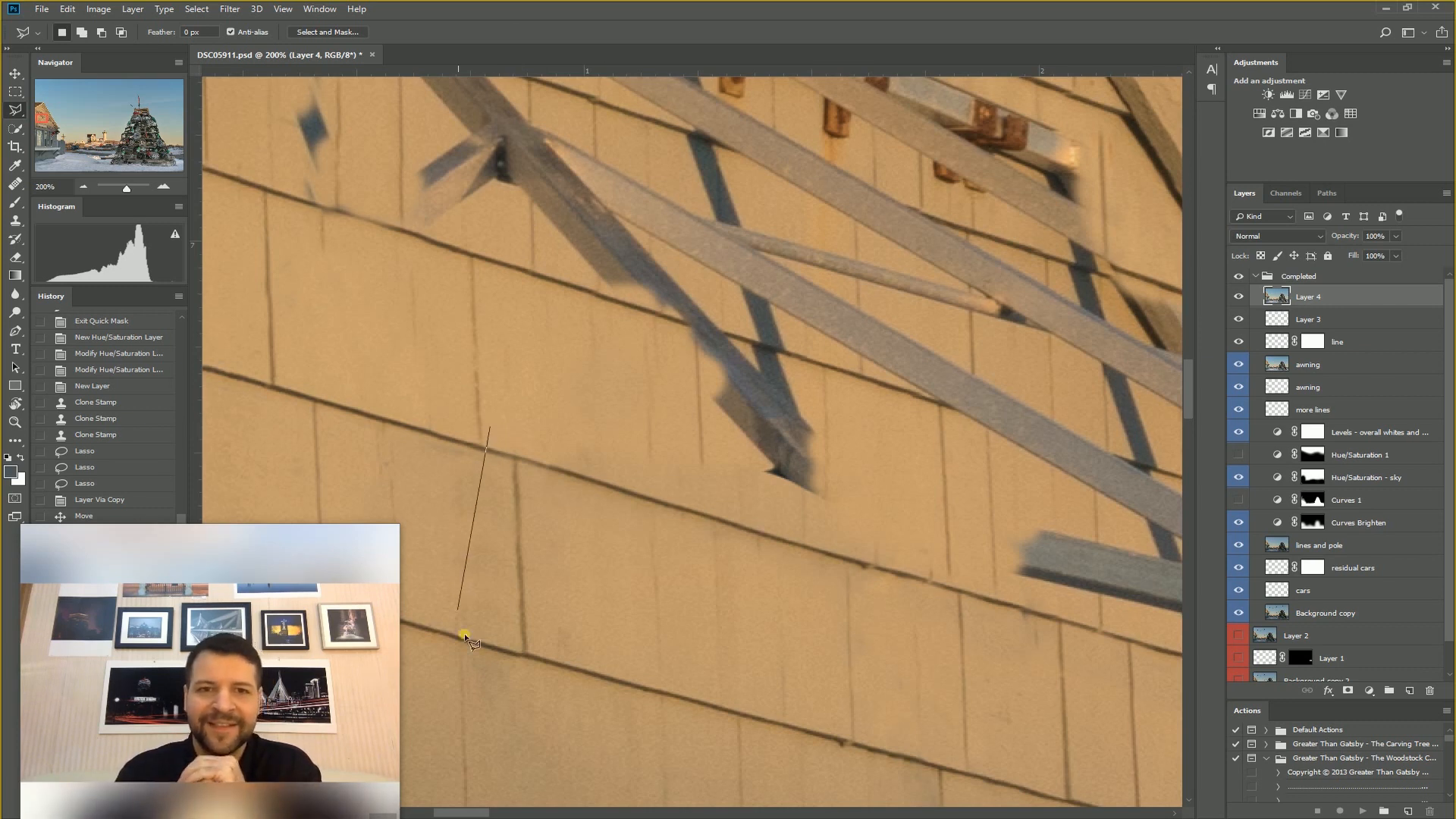
left_click(499, 699)
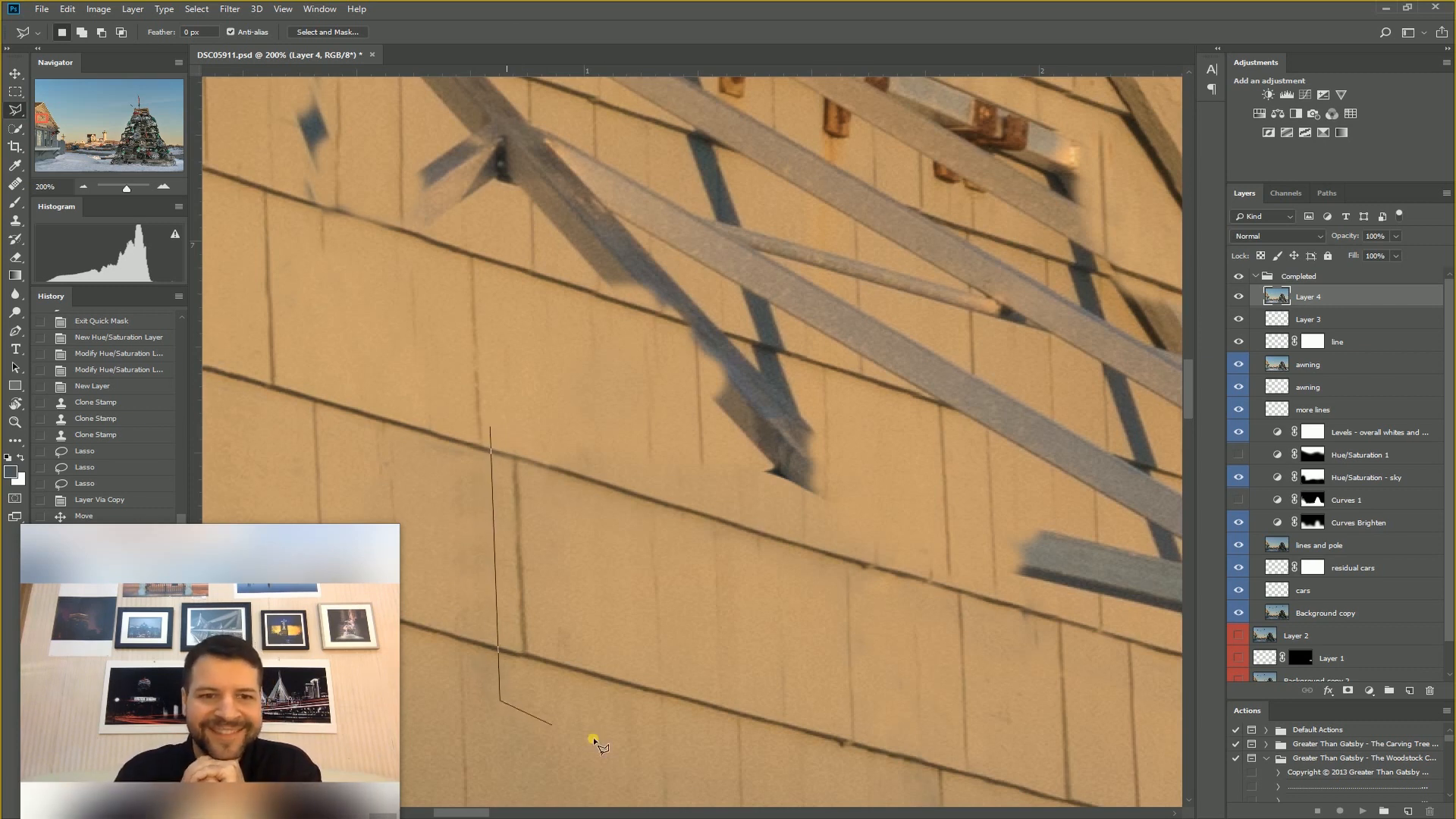
left_click(973, 793)
left_click(973, 534)
left_click(493, 427)
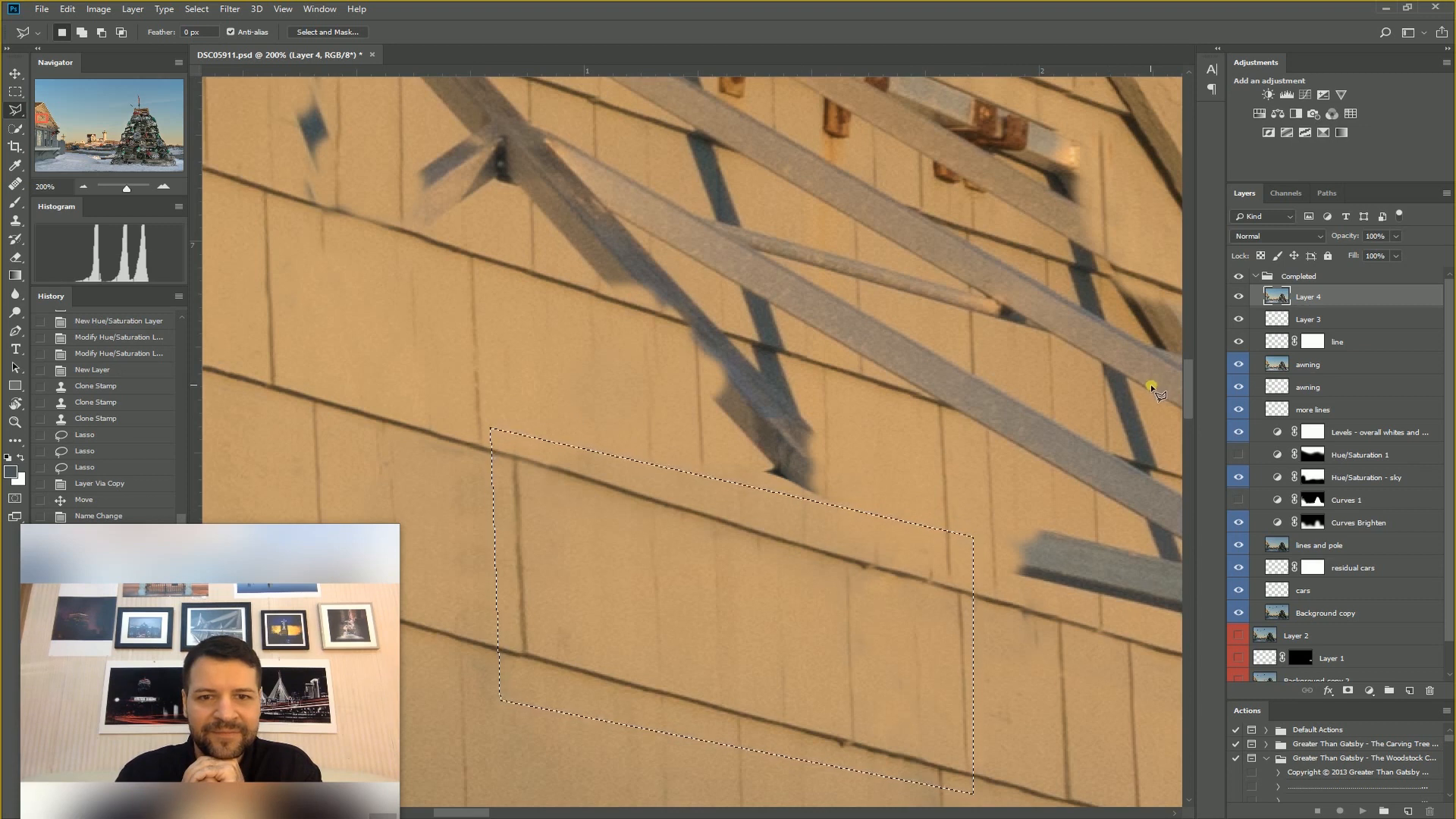
key("ctrl+j")
- Move the copied shingle row up over the lower bracket, with its opacity at 62%, roughly in line with the shingle lines beneath
left_click_drag(1158, 384, 1174, 387)
left_click(21, 73)
left_click_drag(701, 645, 731, 493)
left_click(1395, 237)
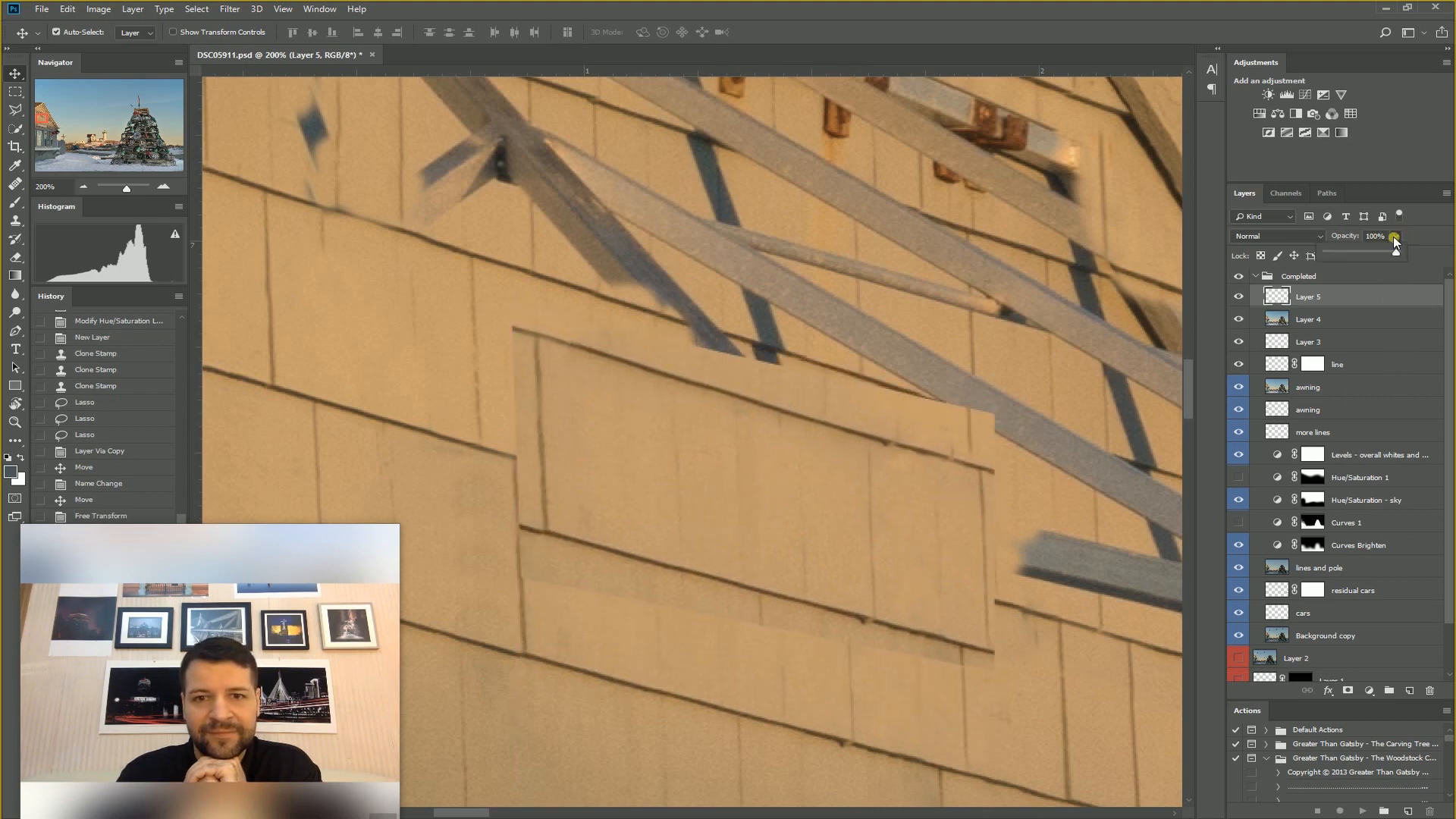
left_click_drag(1378, 256, 1370, 257)
left_click_drag(818, 504, 819, 445)
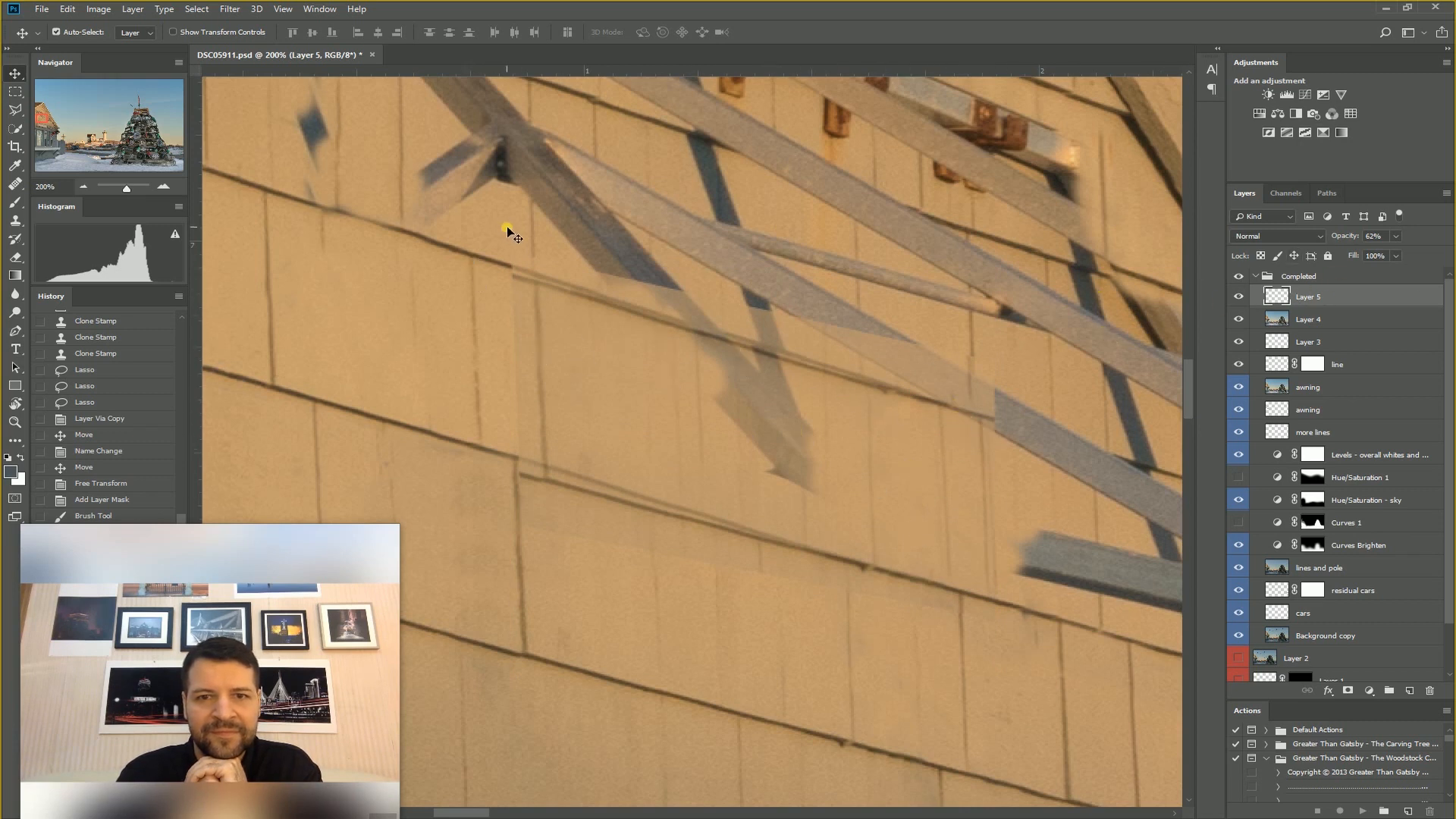
- Warp the copied shingle row so its edge lines match the shingles beneath, and restore the layer's opacity to 100%
key("ctrl+t")
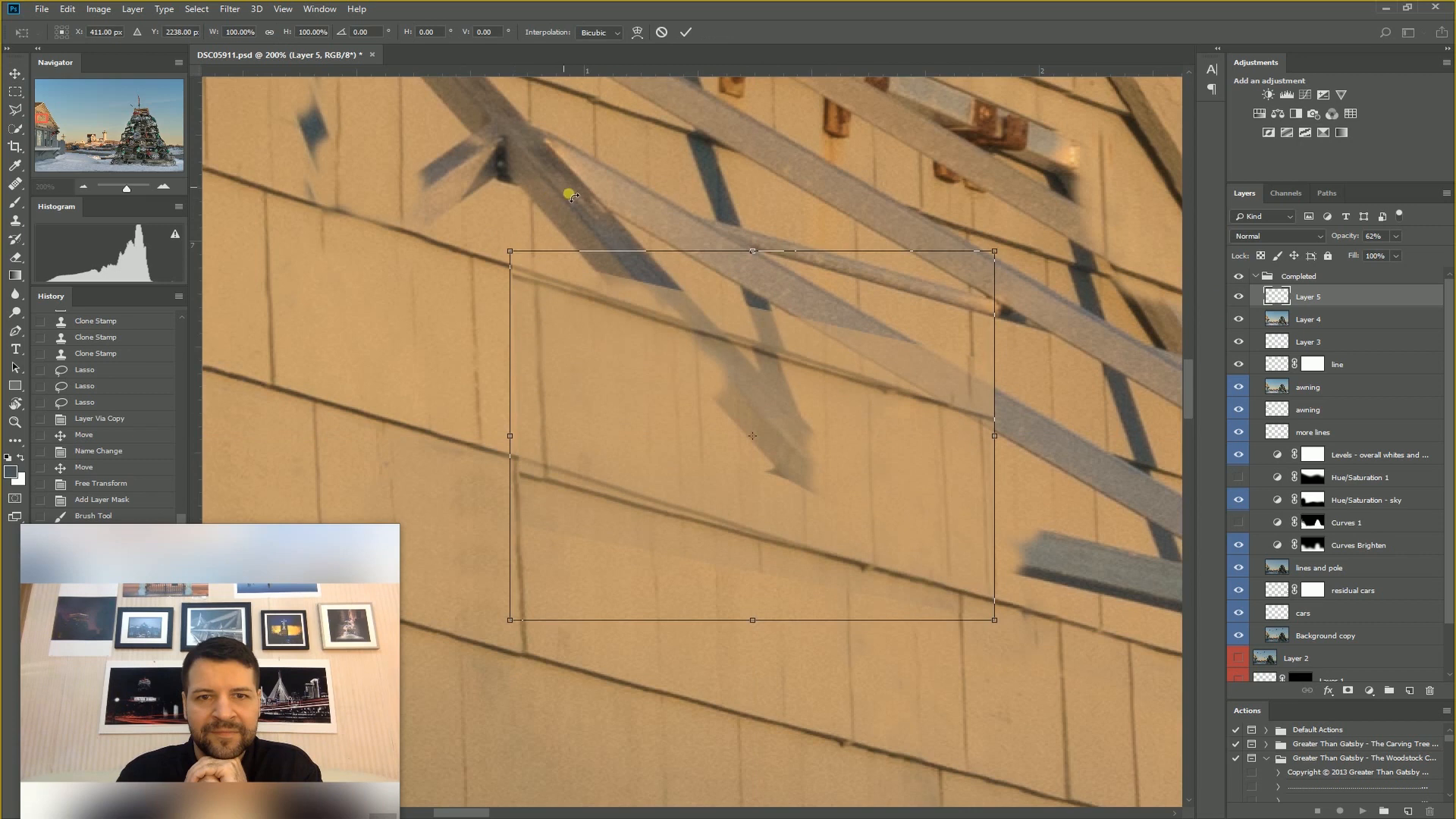
left_click(639, 33)
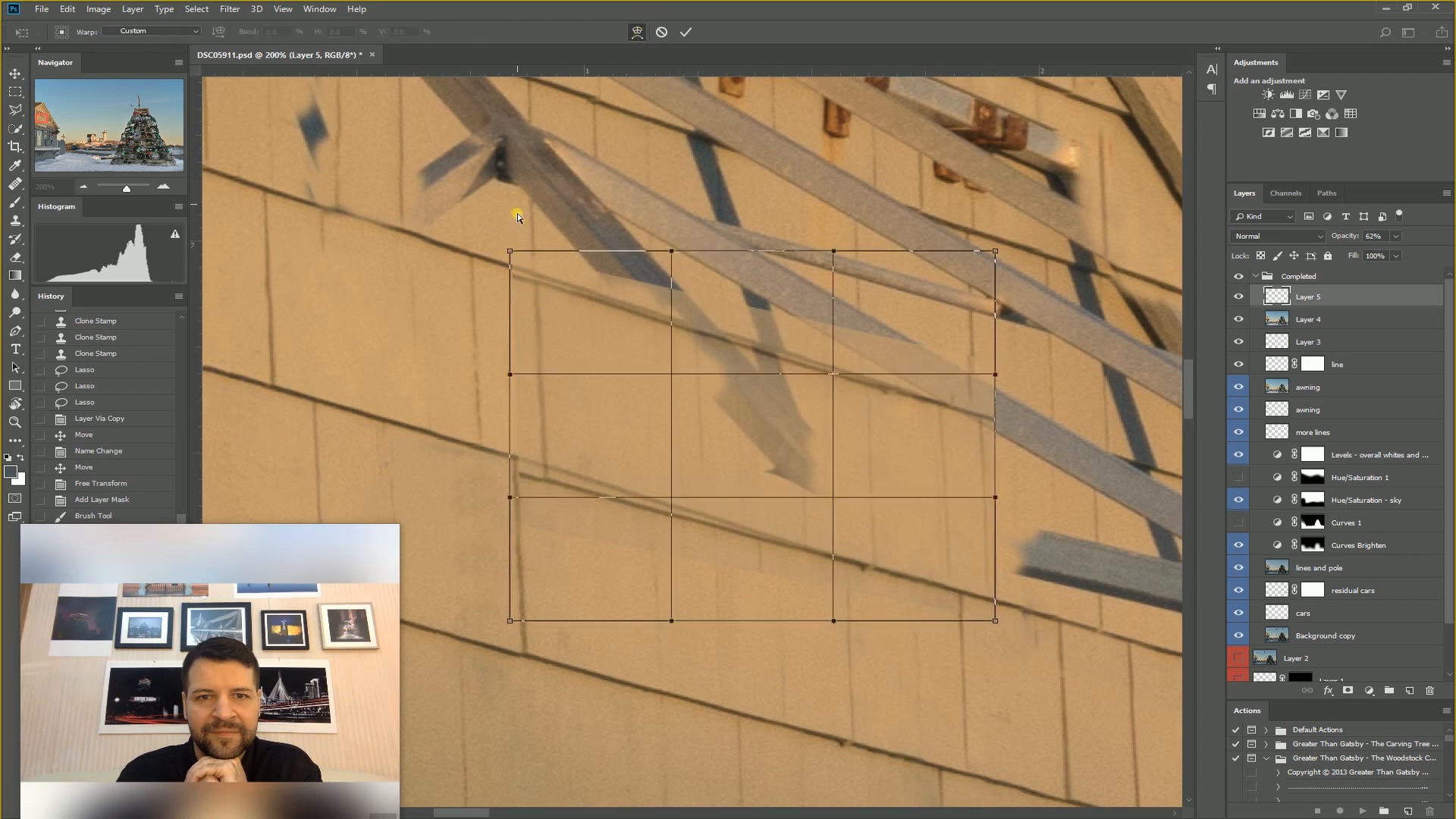
left_click_drag(524, 269, 524, 261)
left_click_drag(543, 503, 529, 450)
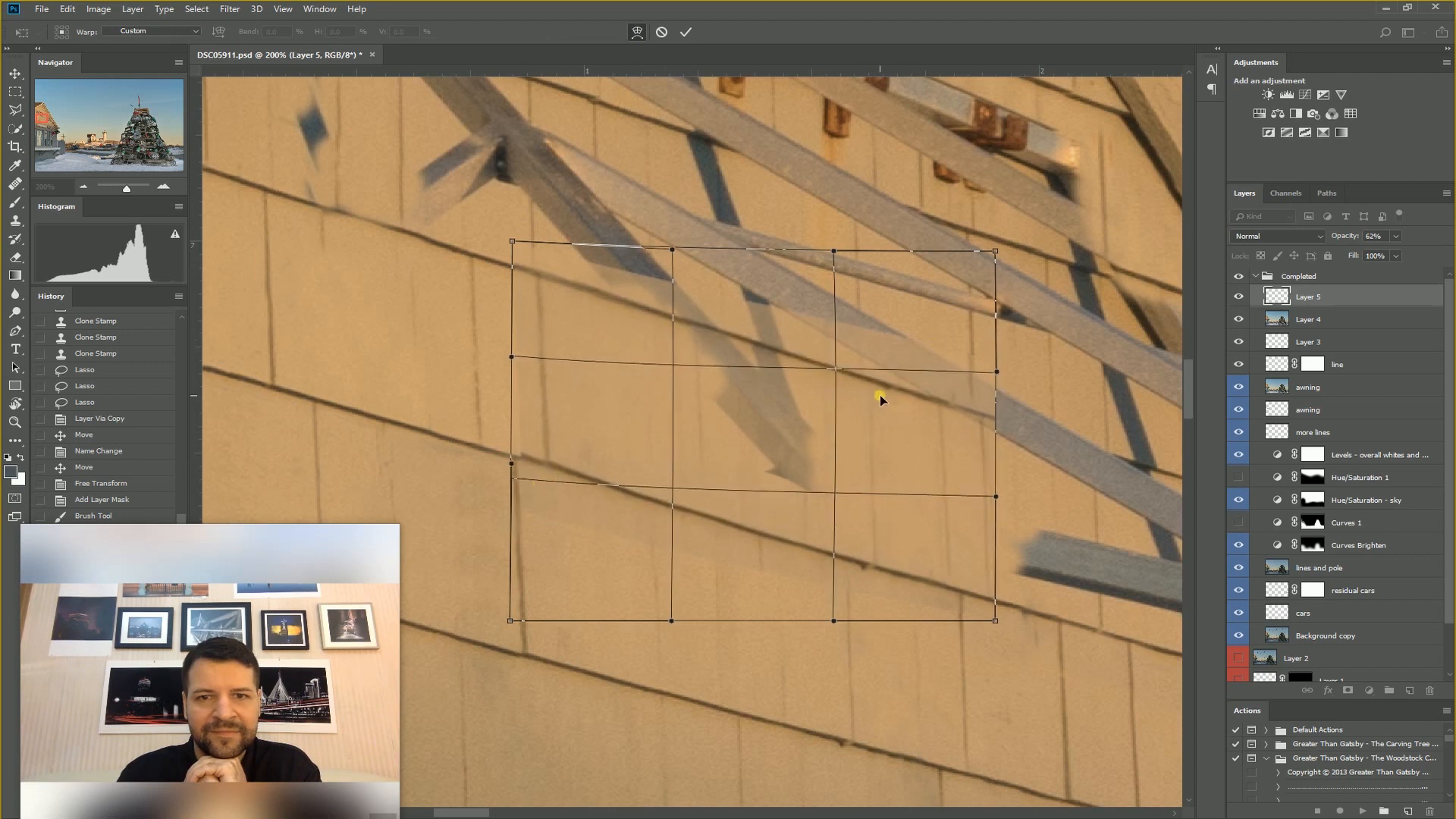
left_click_drag(994, 402, 978, 433)
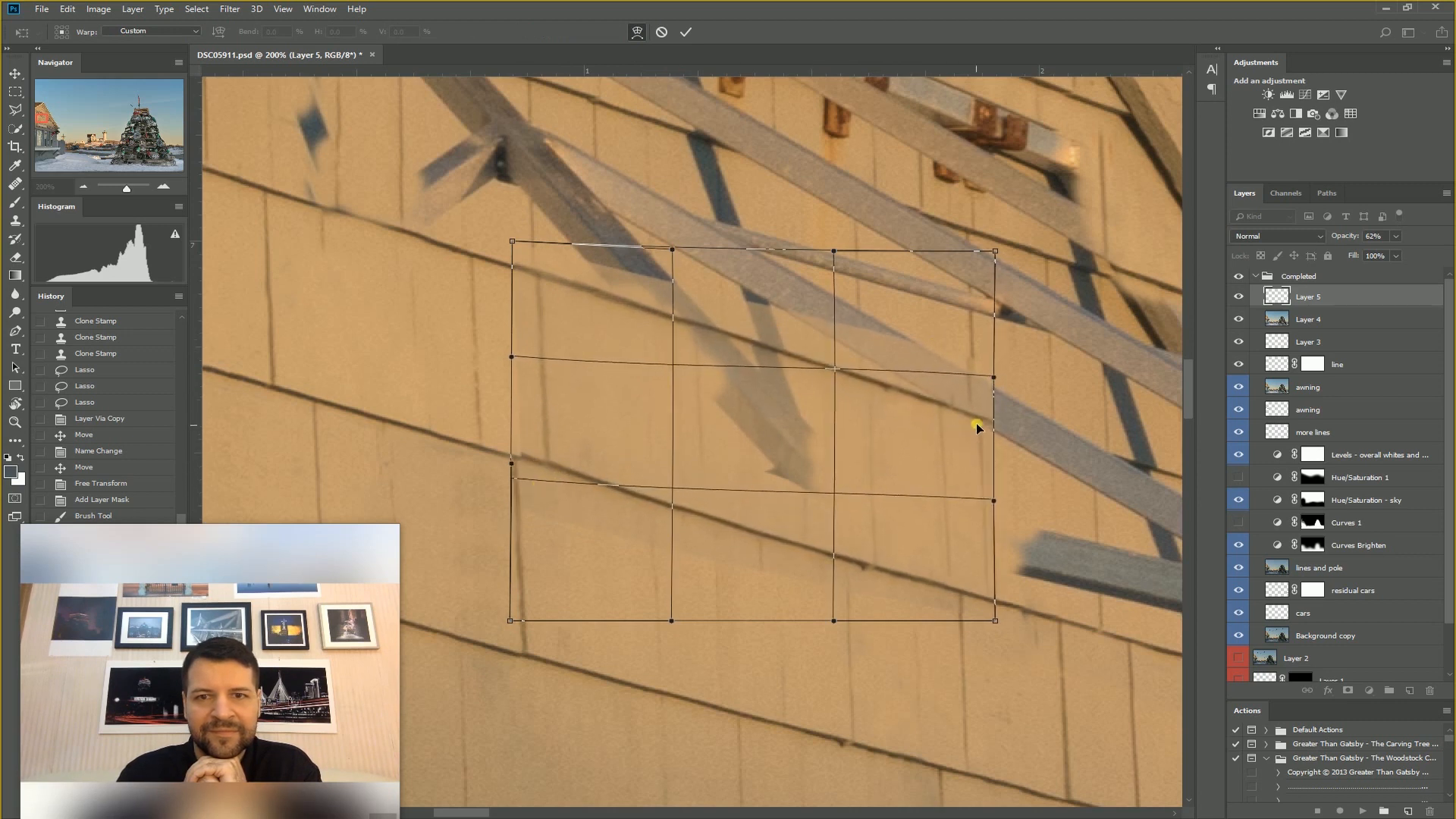
left_click(687, 34)
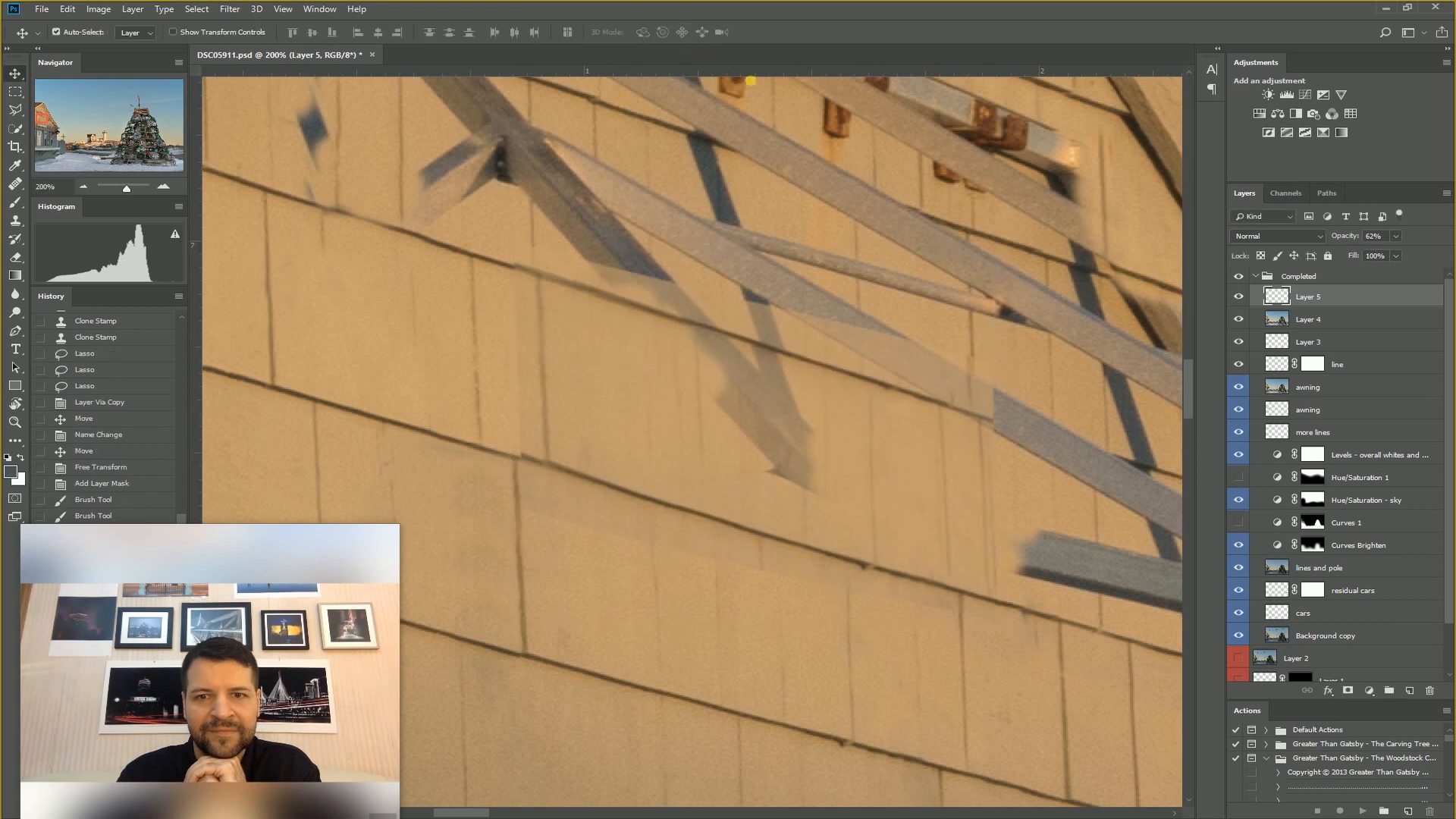
left_click_drag(1394, 238, 1450, 259)
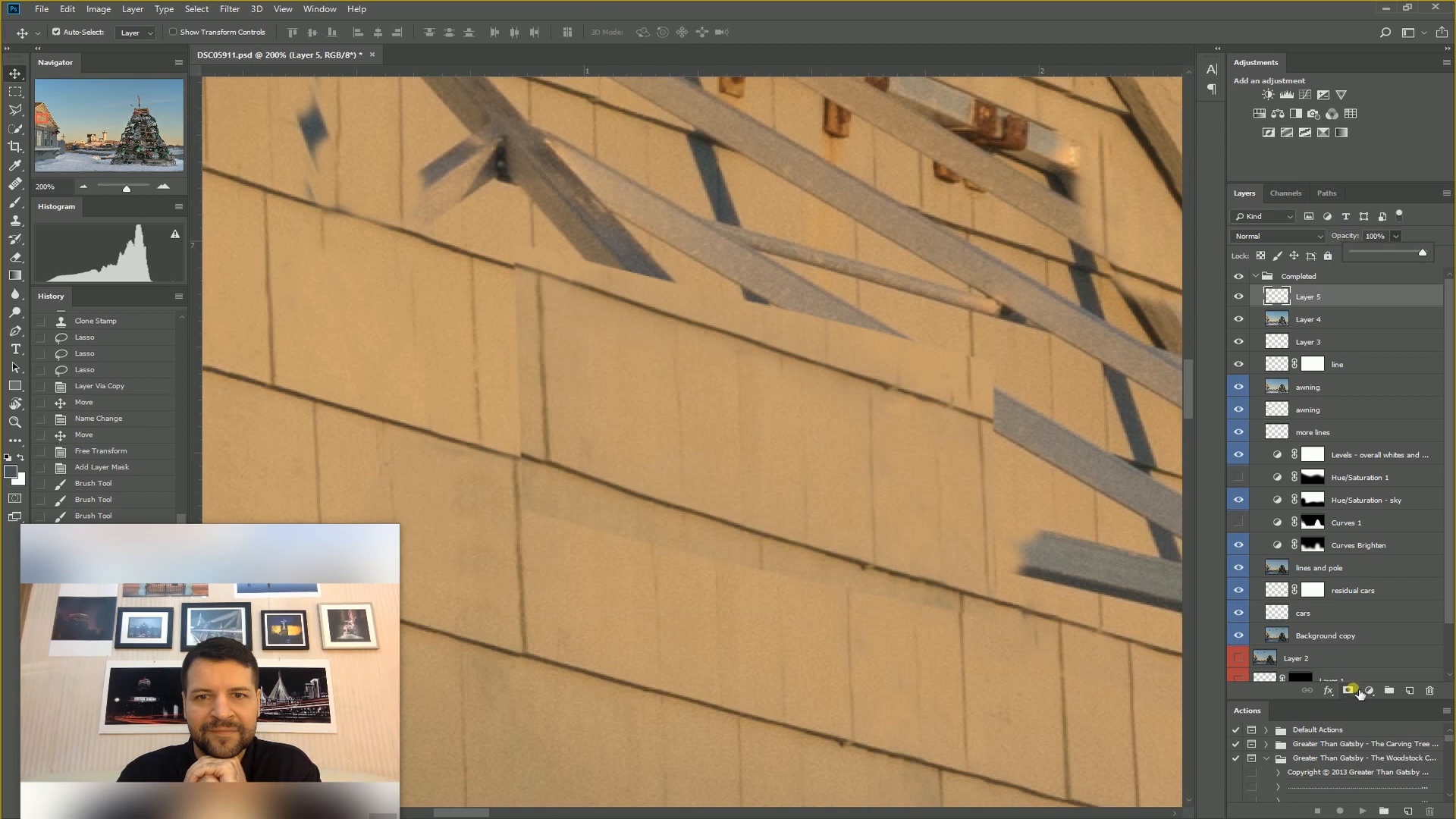
- Add a layer mask to Layer 5 and brush out the patch's hard edges so it blends into the surrounding shingles
left_click(1349, 691)
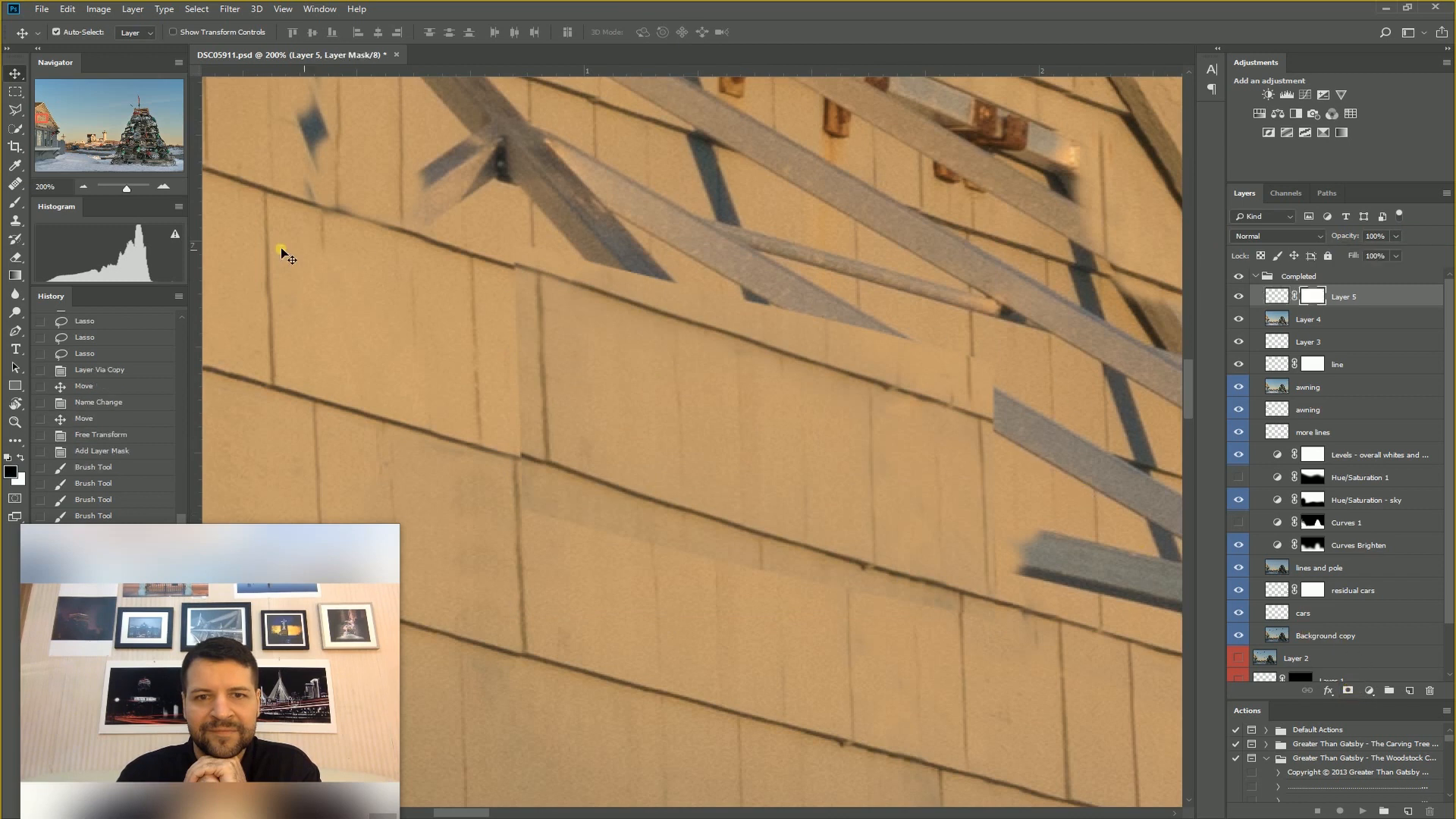
key("b")
mouse_move(735, 317)
left_mouse_down()
mouse_move(808, 314)
mouse_move(577, 246)
mouse_move(519, 287)
mouse_move(527, 526)
mouse_move(599, 558)
mouse_move(644, 555)
mouse_move(759, 623)
mouse_move(655, 579)
mouse_move(682, 566)
mouse_move(805, 616)
mouse_move(725, 579)
mouse_move(955, 637)
left_mouse_up()
left_click_drag(995, 377, 1017, 389)
left_click(991, 362)
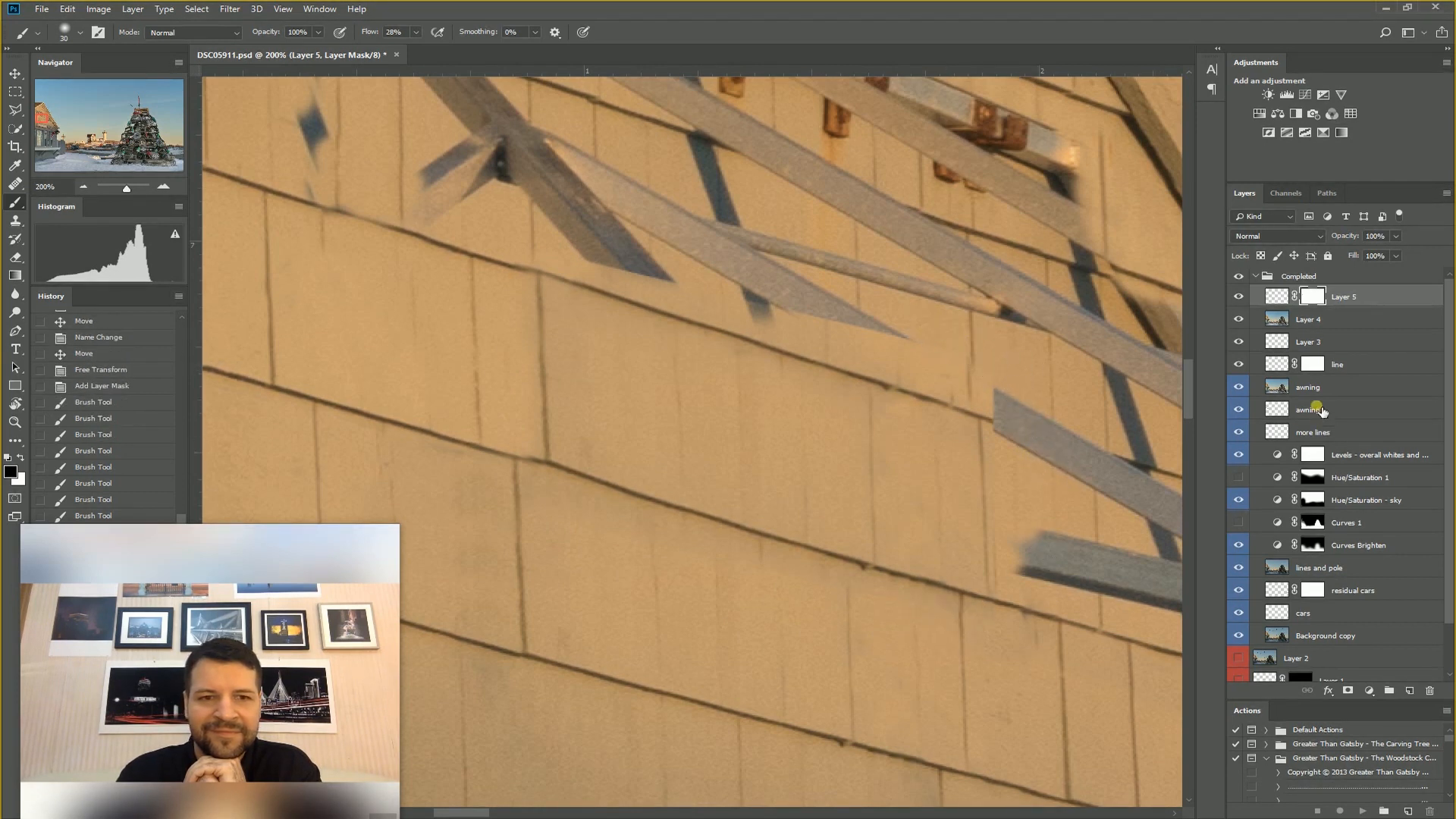
- Compare the shingle wall with and without the Layer 5 patch, both close up and from farther out
left_click(1240, 298)
left_click(1240, 298)
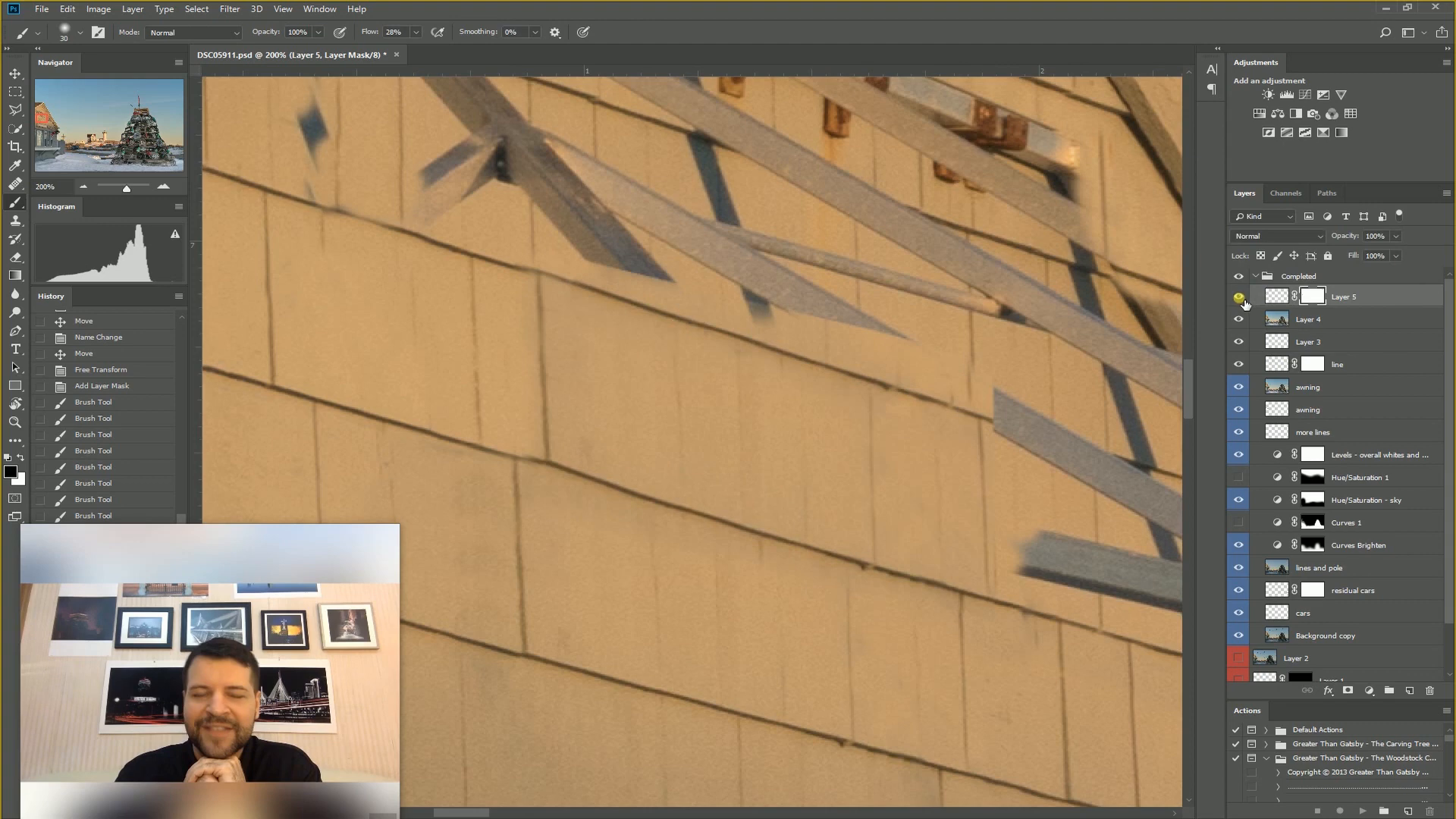
key("ctrl+minus")
key("ctrl+minus")
key("ctrl+minus")
key("ctrl+minus")
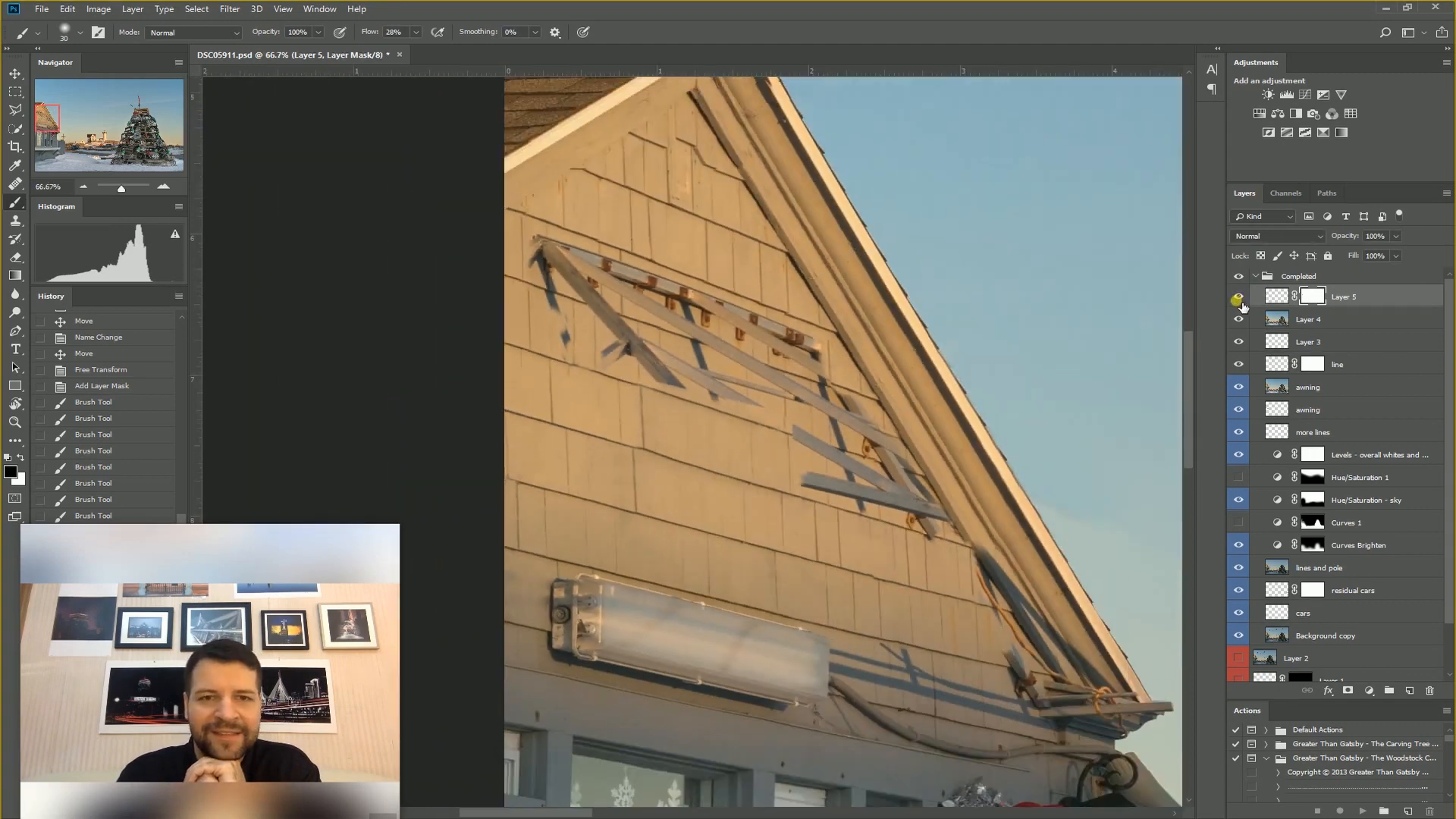
left_click(1240, 300)
left_click(1241, 300)
left_click(1241, 300)
left_click(1242, 300)
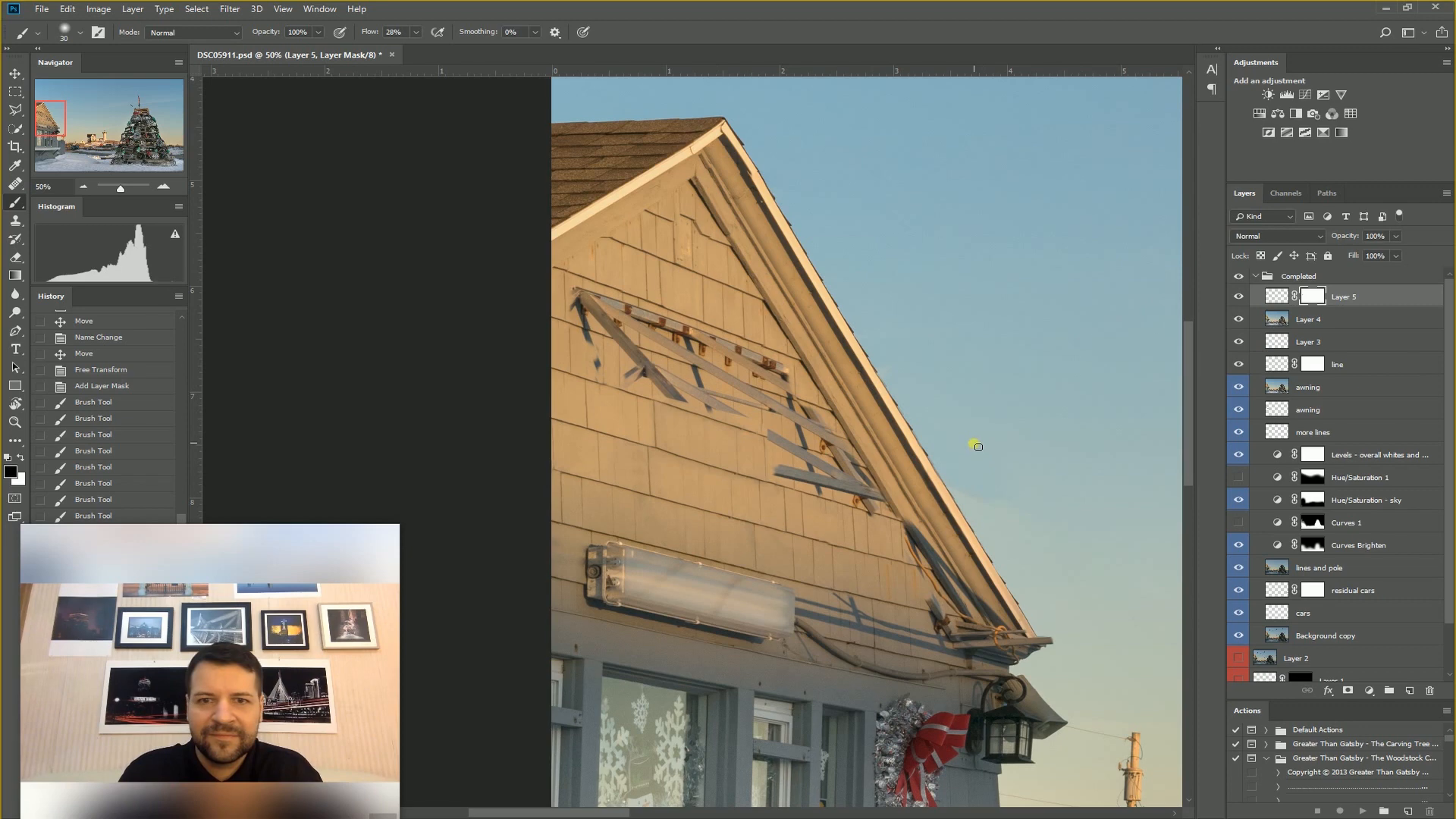
- Create a new layer above Layer 5 and clone shingle texture over the upper part of the dark shadow strip between the awning bars
key("ctrl+plus")
key("ctrl+plus")
key("ctrl+plus")
key("ctrl+plus")
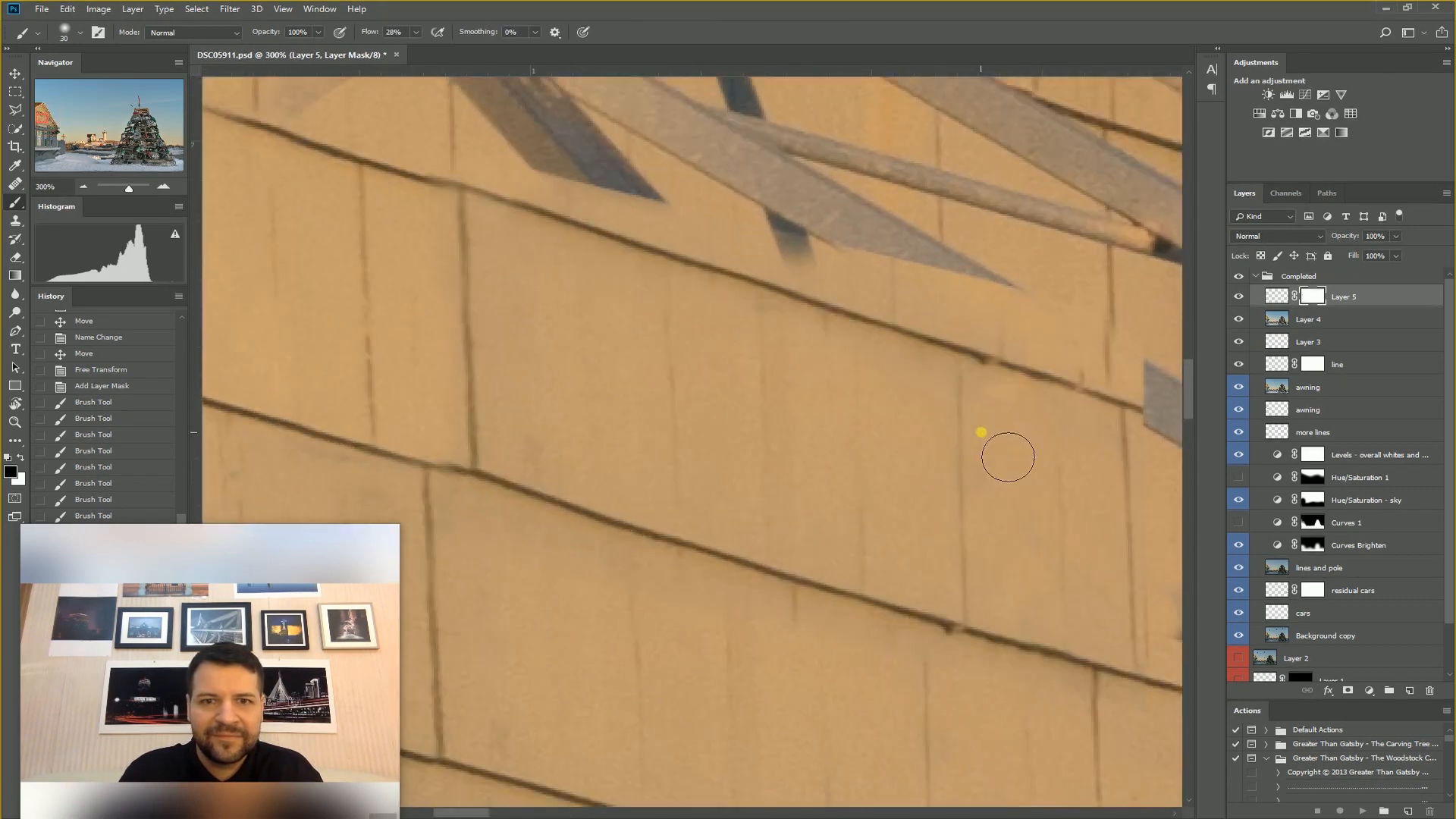
left_click_drag(819, 300, 771, 652)
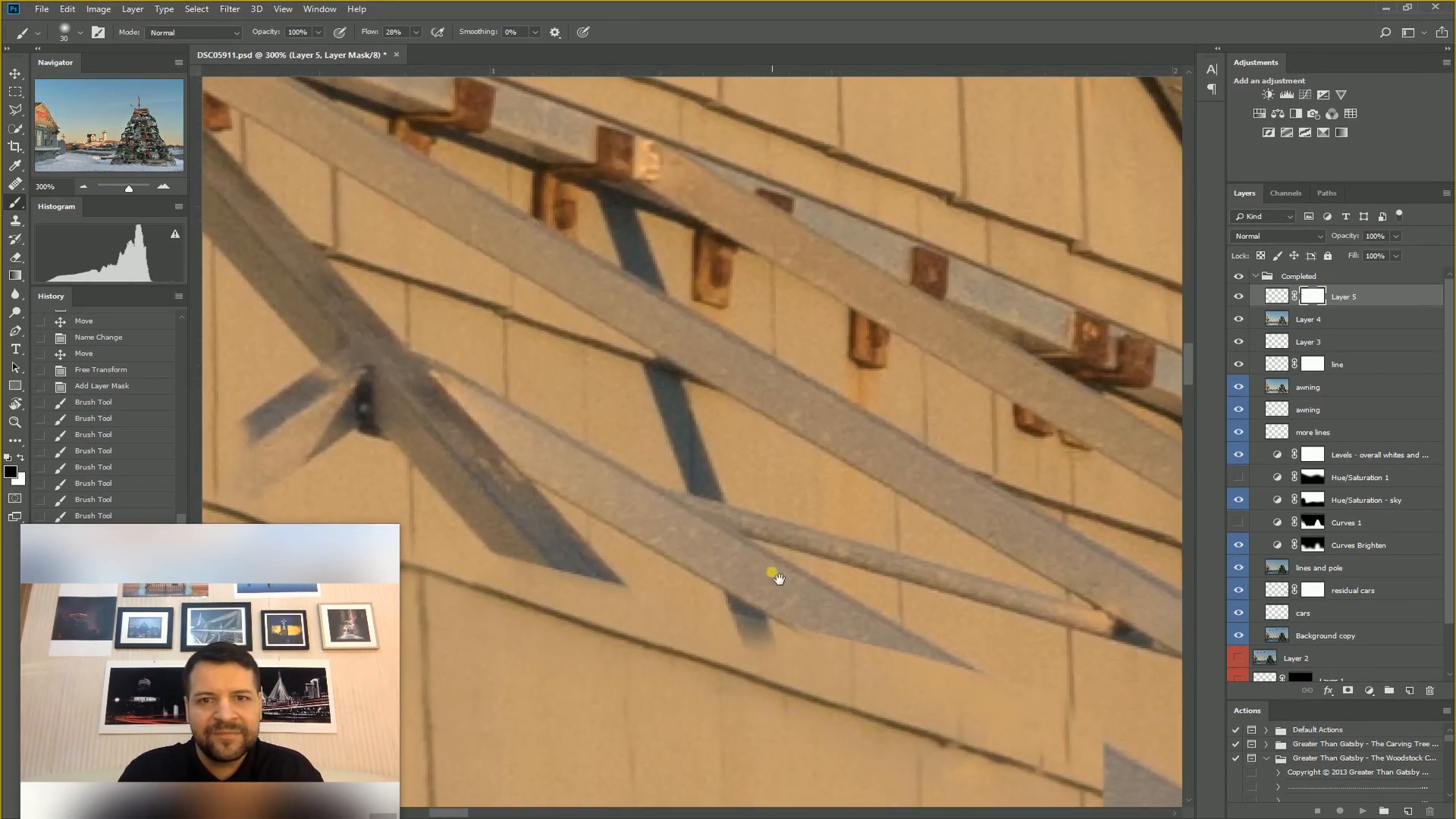
left_click_drag(621, 398, 618, 464)
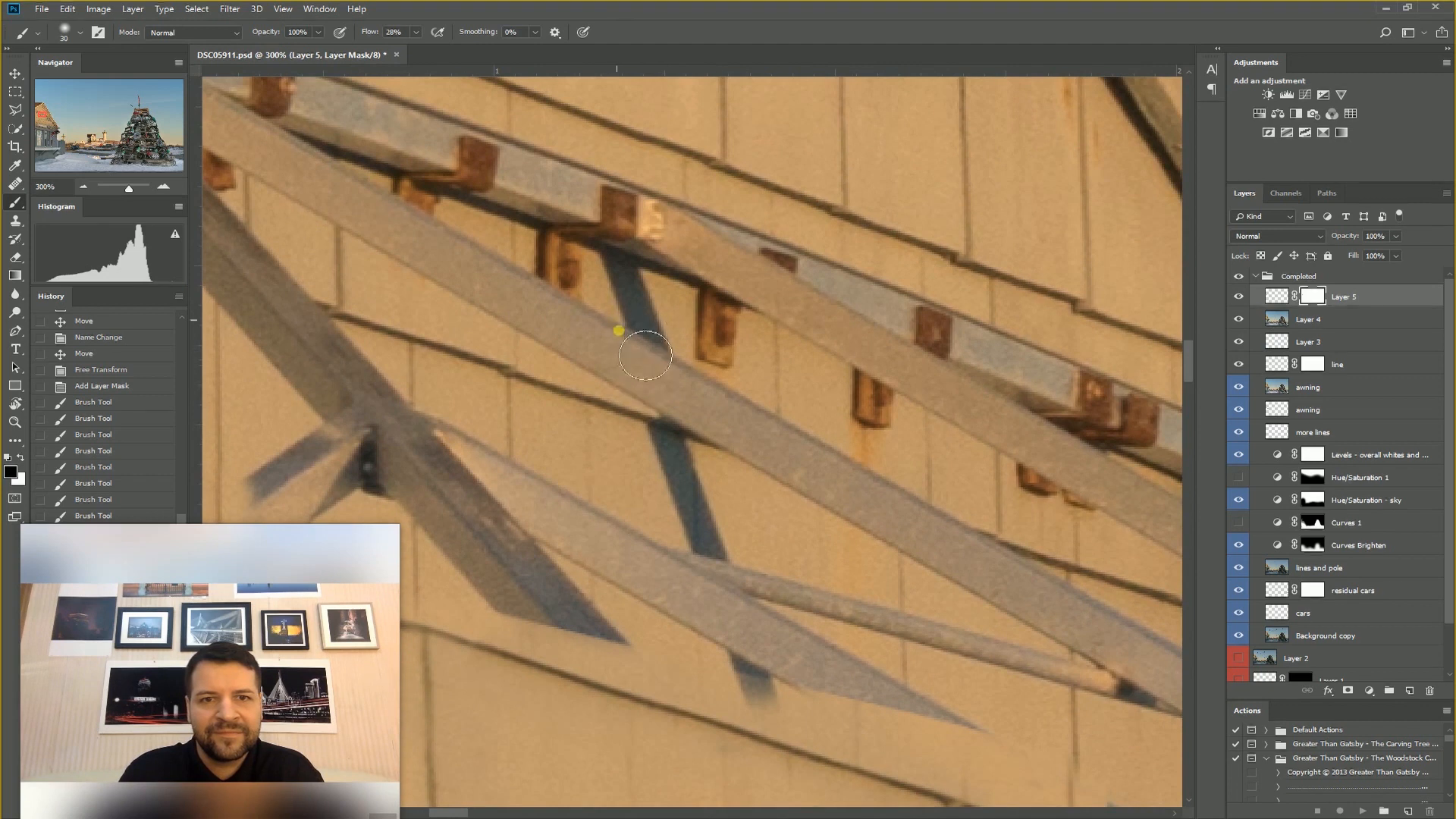
left_click(15, 219)
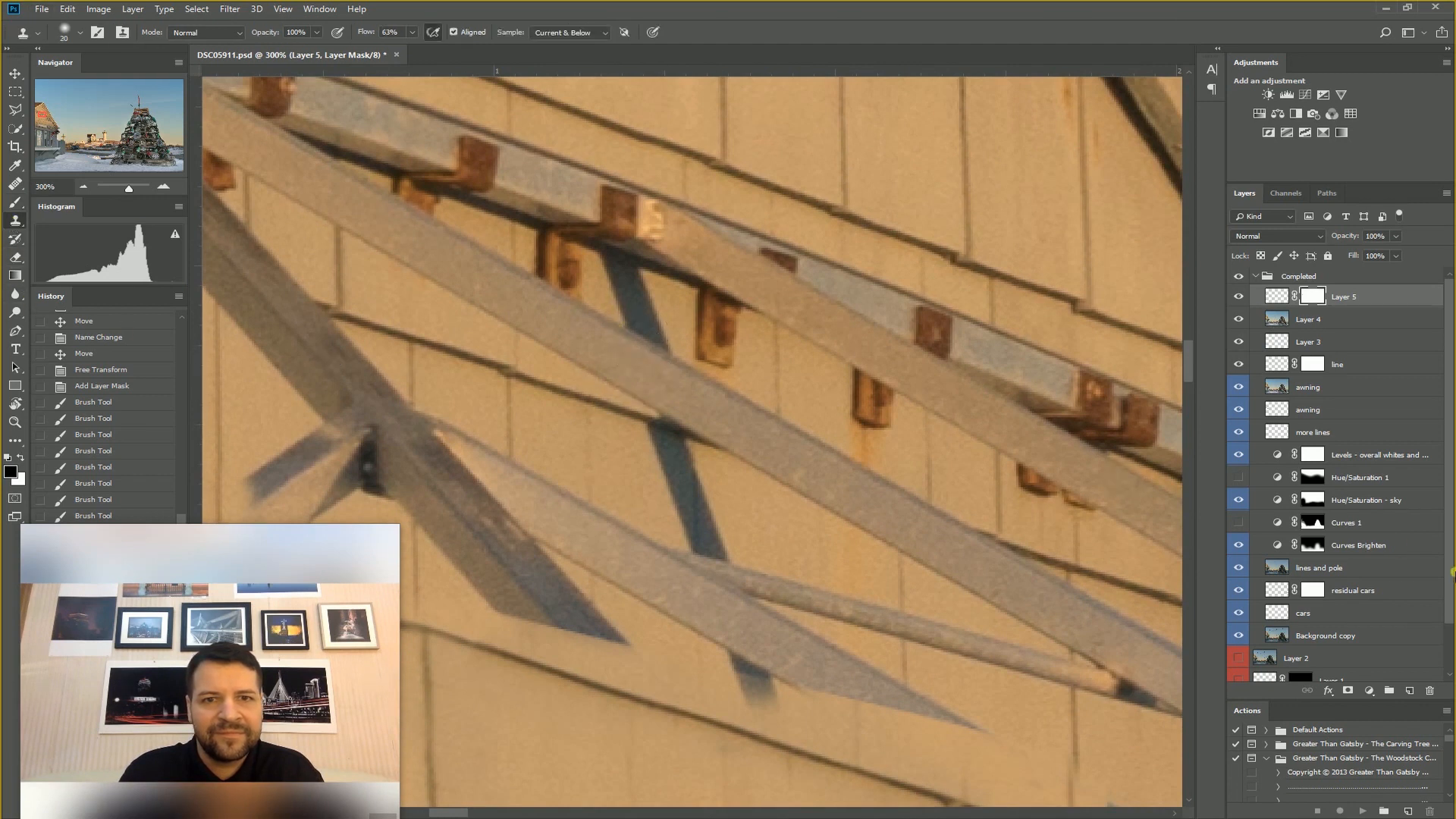
left_click(1408, 690)
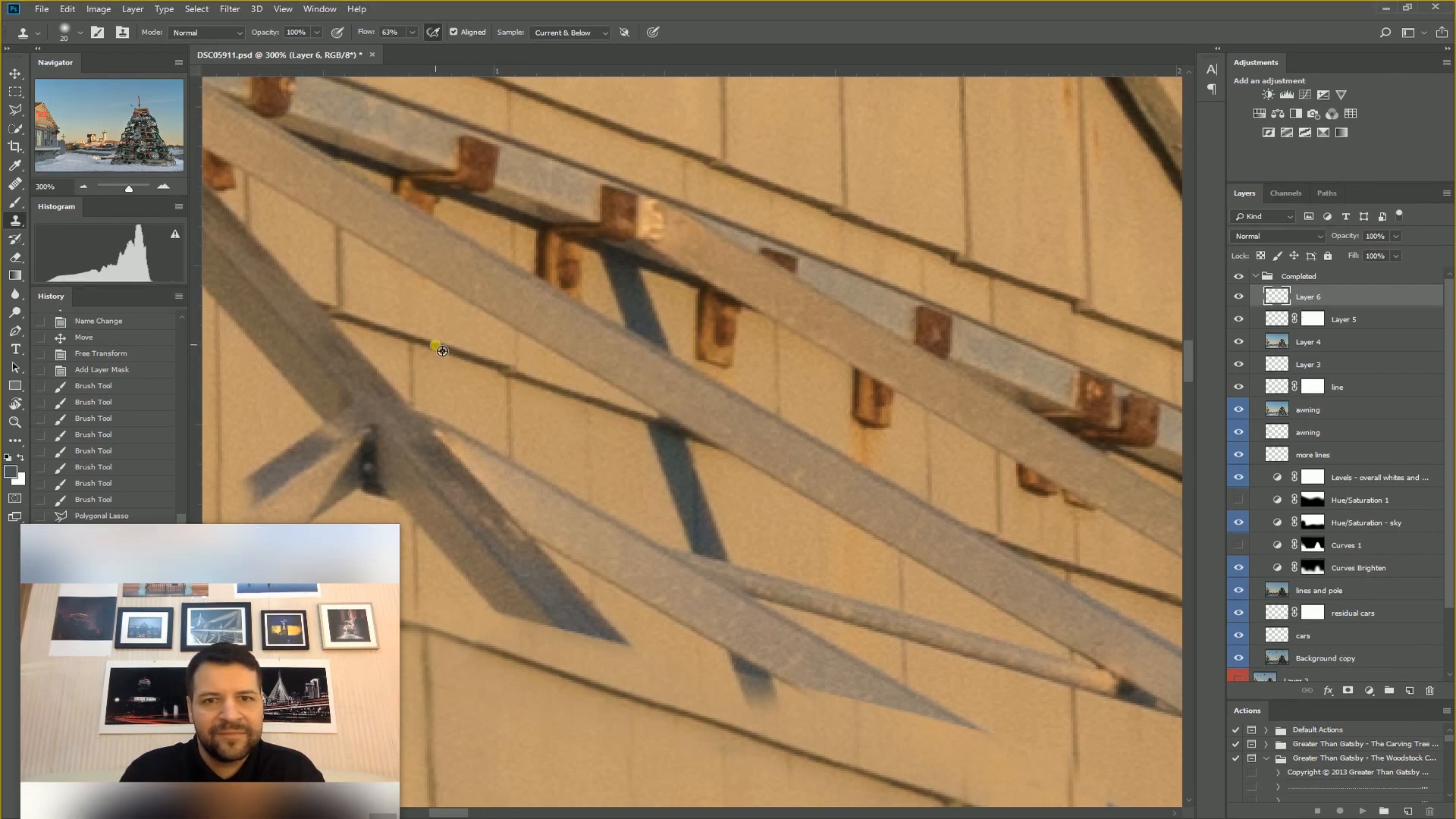
mouse_move(698, 444)
left_mouse_down()
mouse_move(680, 433)
mouse_move(691, 462)
mouse_move(679, 474)
left_mouse_up()
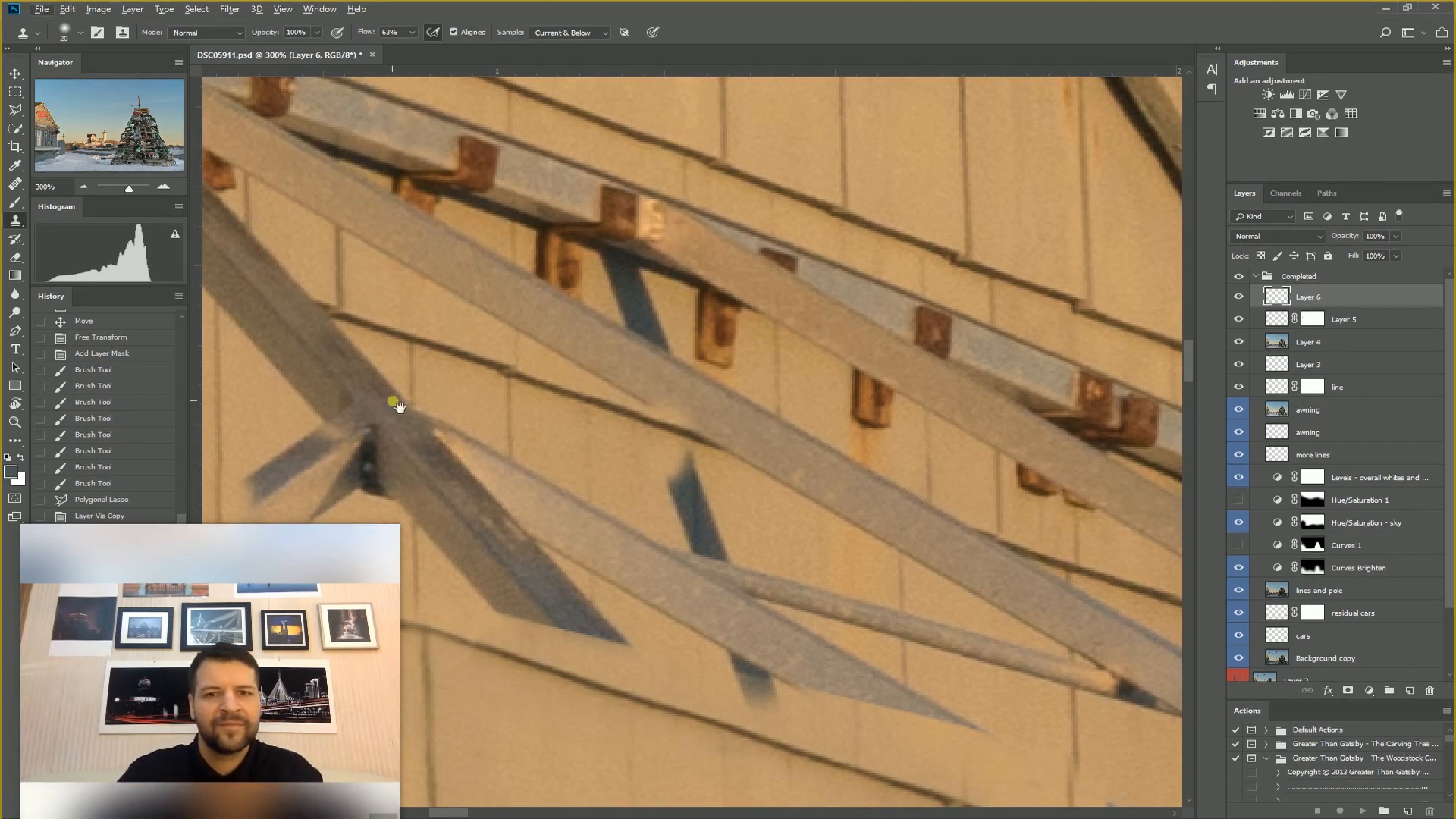
- Clone shingle texture and the shingle edge line over the lower-left edge of the long diagonal awning bar
left_click_drag(389, 399, 654, 453)
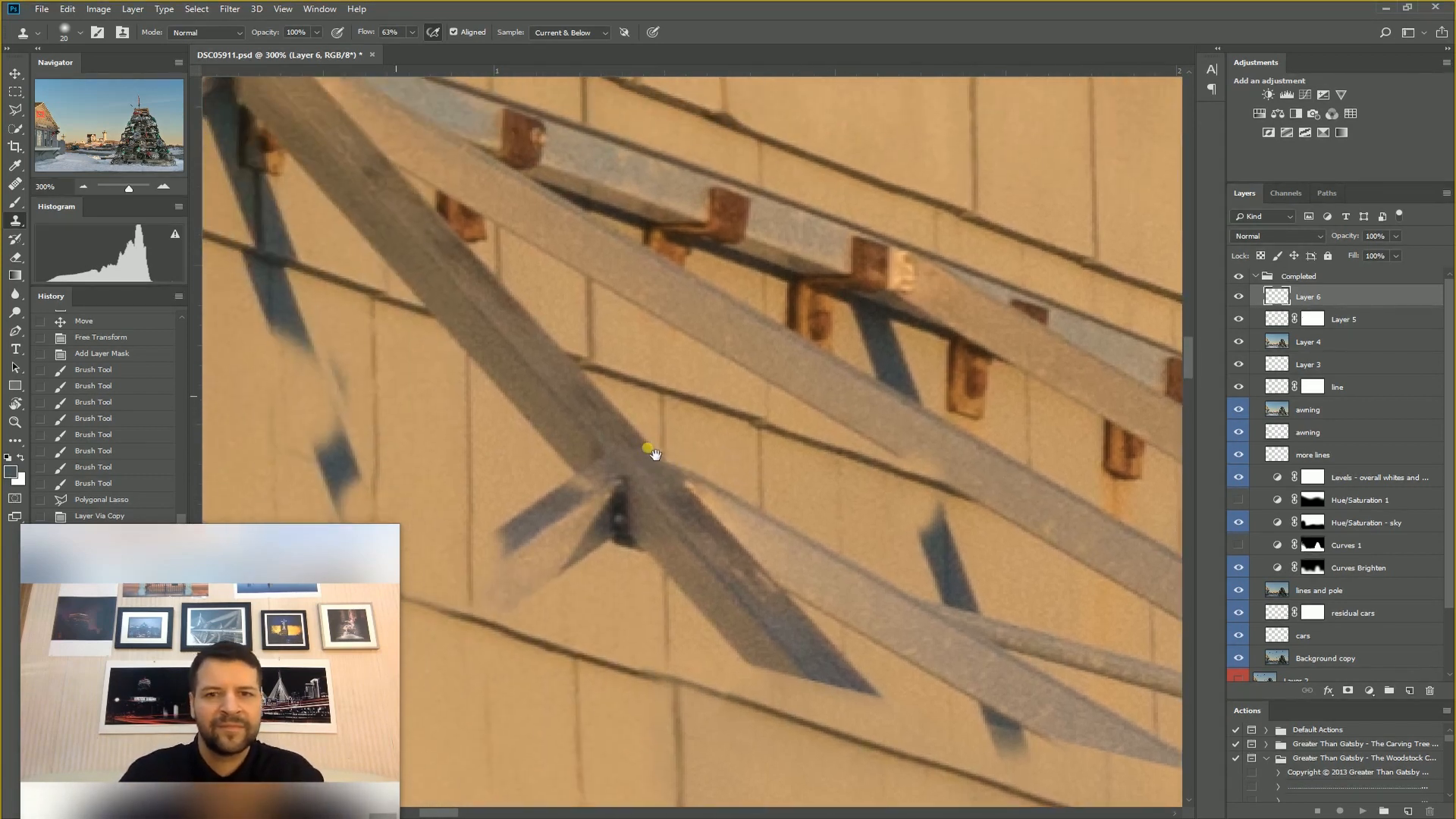
left_click(406, 311, "alt")
mouse_move(466, 334)
left_mouse_down()
mouse_move(447, 324)
mouse_move(471, 366)
left_mouse_up()
left_click(465, 408, "alt")
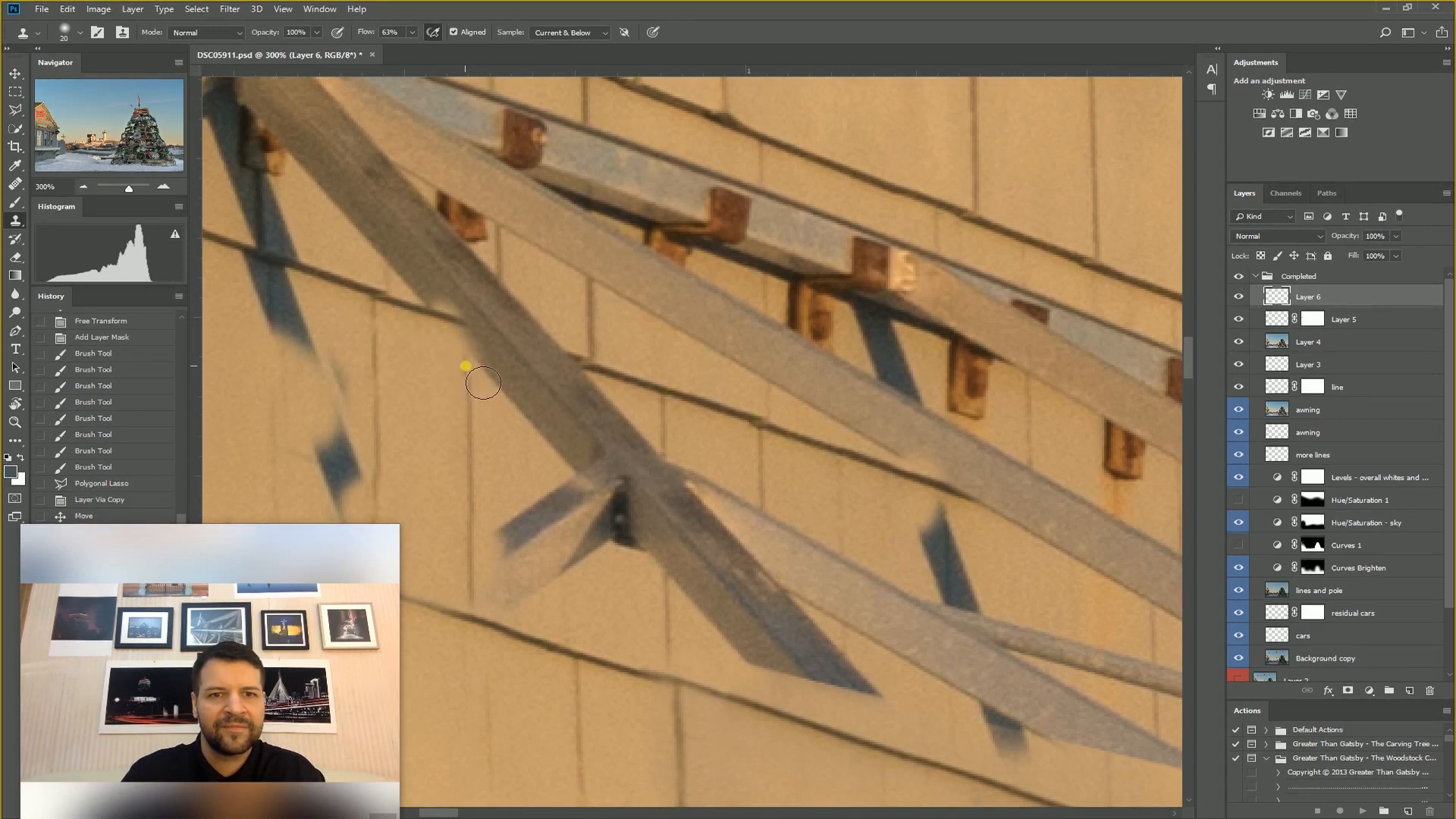
mouse_move(476, 346)
left_mouse_down()
mouse_move(528, 433)
mouse_move(521, 460)
left_mouse_up()
- Clone clean shingle texture over the two short prongs extending down-left from the diagonal bar's joint
mouse_move(588, 582)
left_mouse_down()
mouse_move(558, 606)
mouse_move(585, 595)
left_mouse_up()
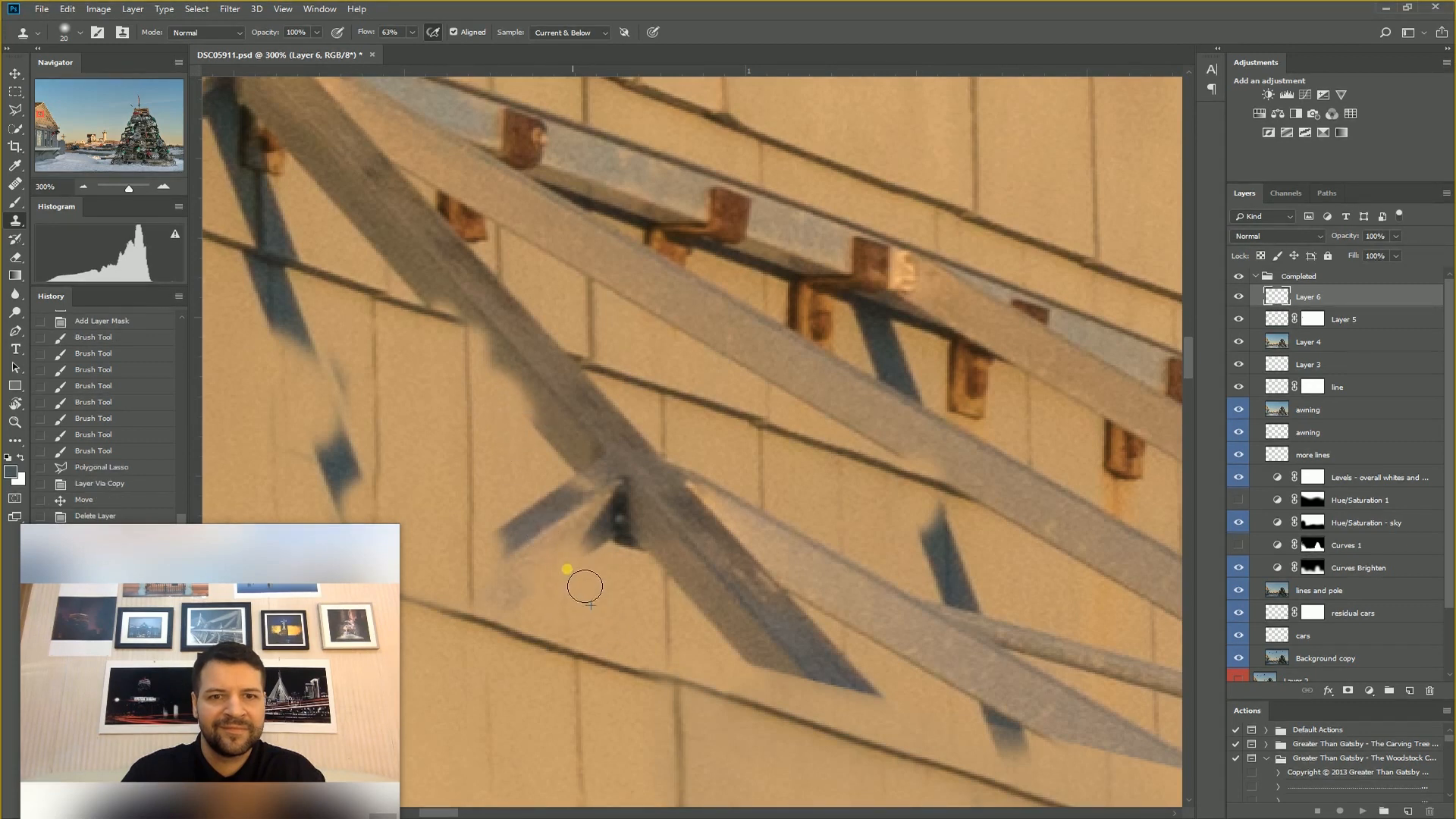
mouse_move(531, 496)
left_mouse_down()
mouse_move(562, 521)
mouse_move(549, 534)
mouse_move(555, 513)
mouse_move(546, 521)
mouse_move(571, 544)
mouse_move(527, 542)
mouse_move(530, 563)
mouse_move(540, 529)
mouse_move(588, 631)
mouse_move(568, 614)
mouse_move(535, 621)
mouse_move(537, 592)
mouse_move(573, 557)
mouse_move(625, 586)
mouse_move(557, 557)
left_mouse_up()
mouse_move(540, 508)
left_mouse_down()
mouse_move(546, 488)
mouse_move(622, 565)
left_mouse_up()
left_click(622, 565)
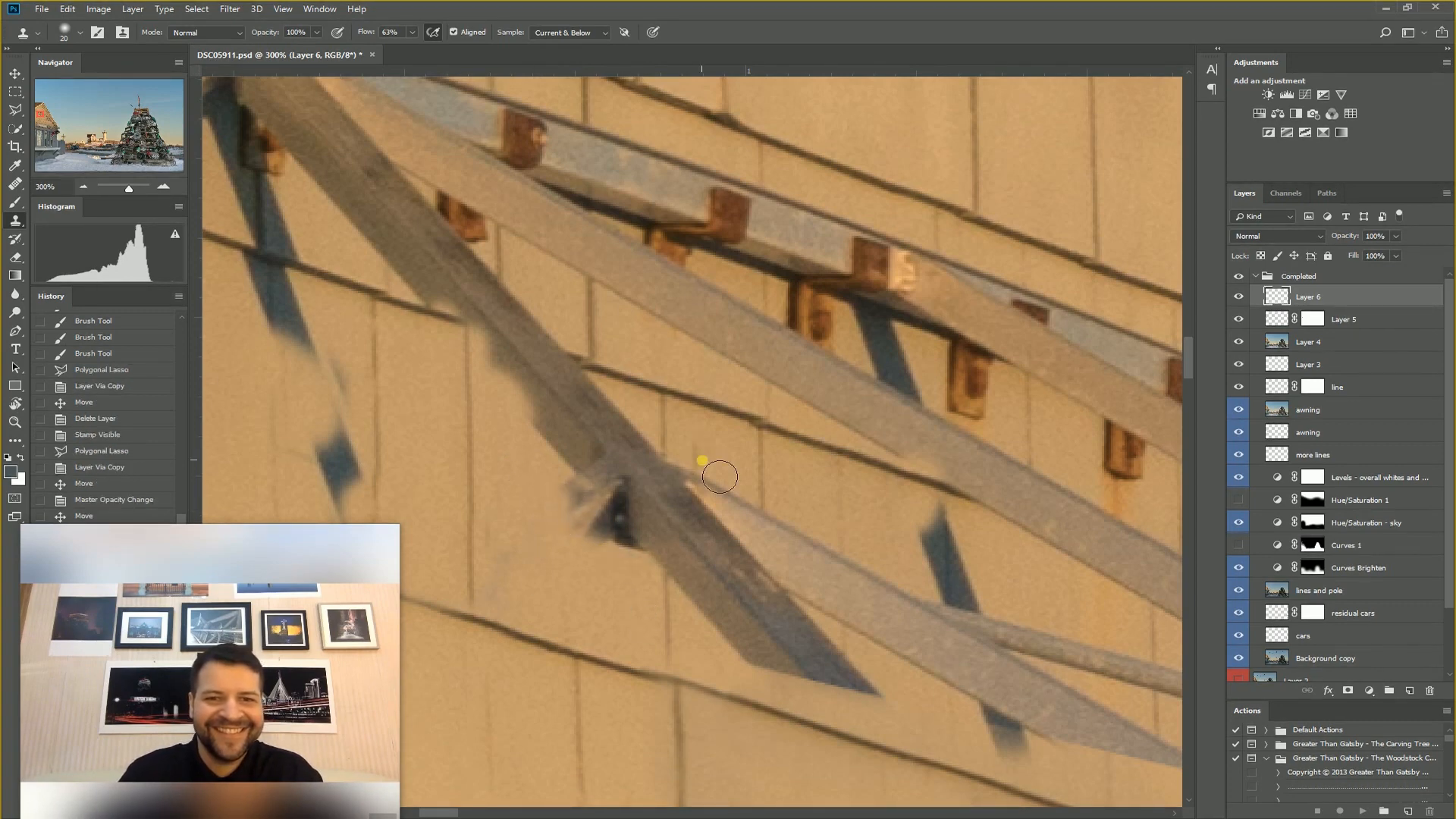
- Collapse the Completed group and compare the whole photo with and without its retouching
key("ctrl+minus")
key("ctrl+minus")
key("ctrl+minus")
key("ctrl+minus")
key("ctrl+minus")
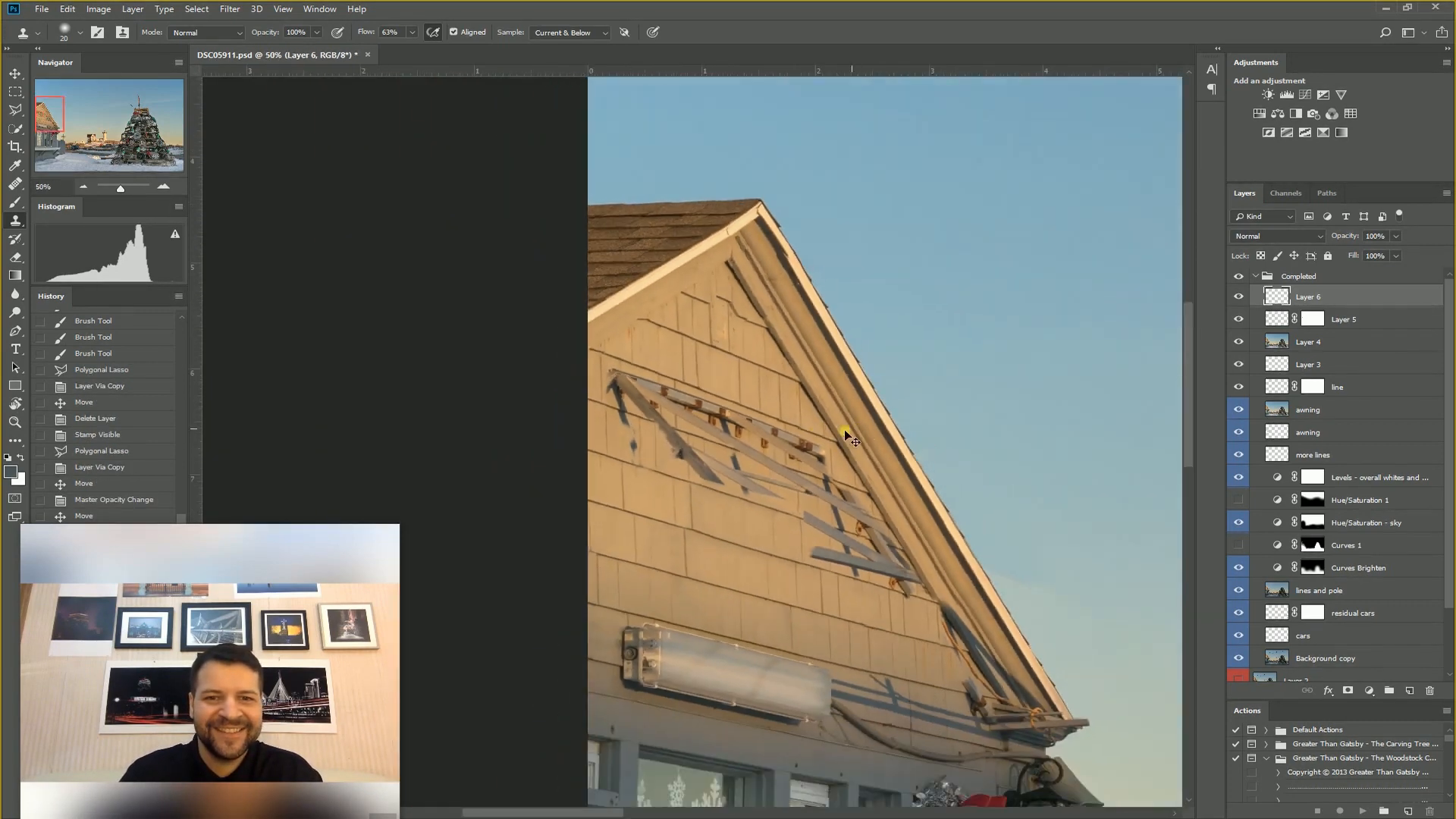
key("ctrl+minus")
key("ctrl+minus")
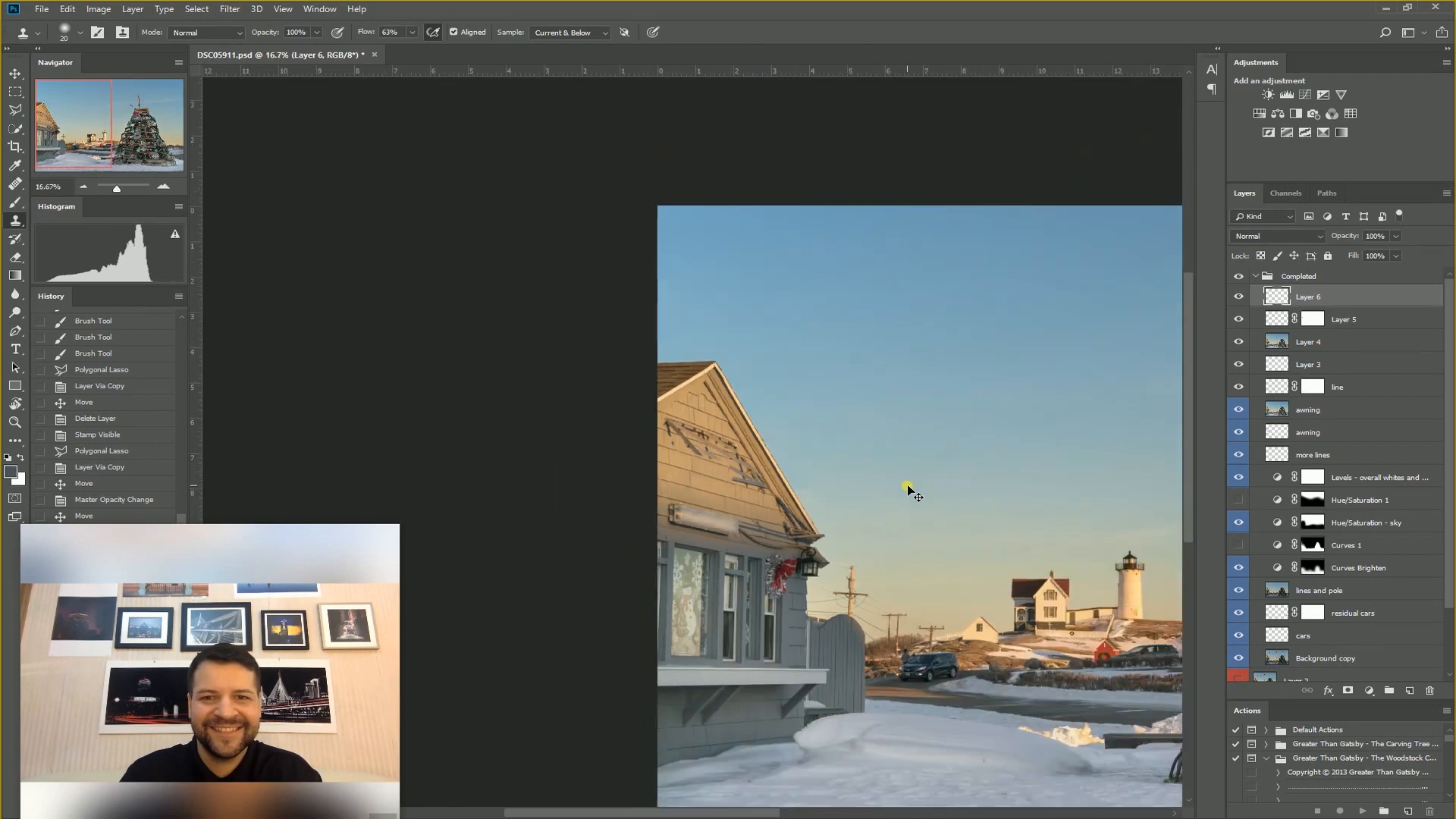
key("ctrl+minus")
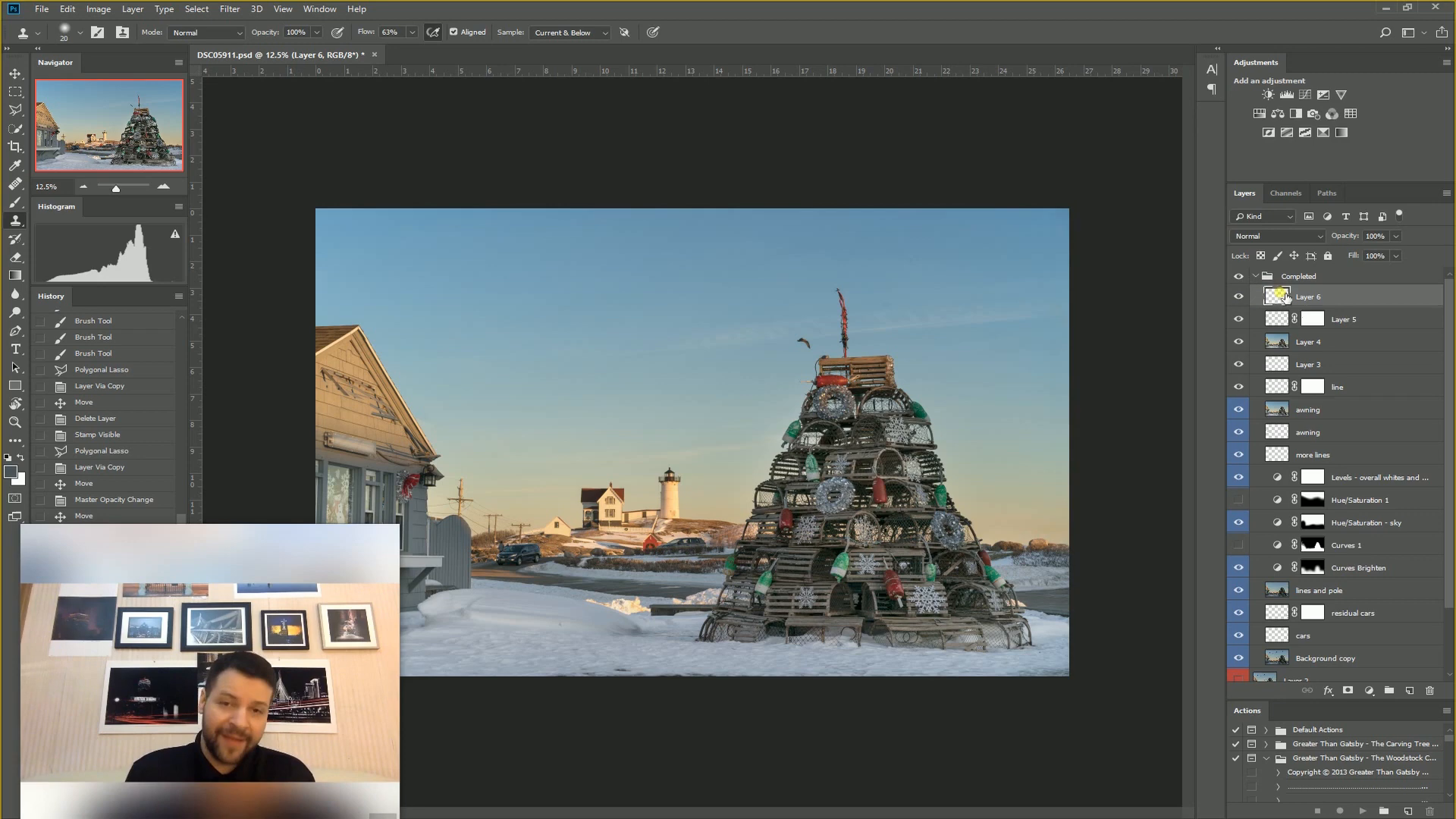
left_click(1255, 276)
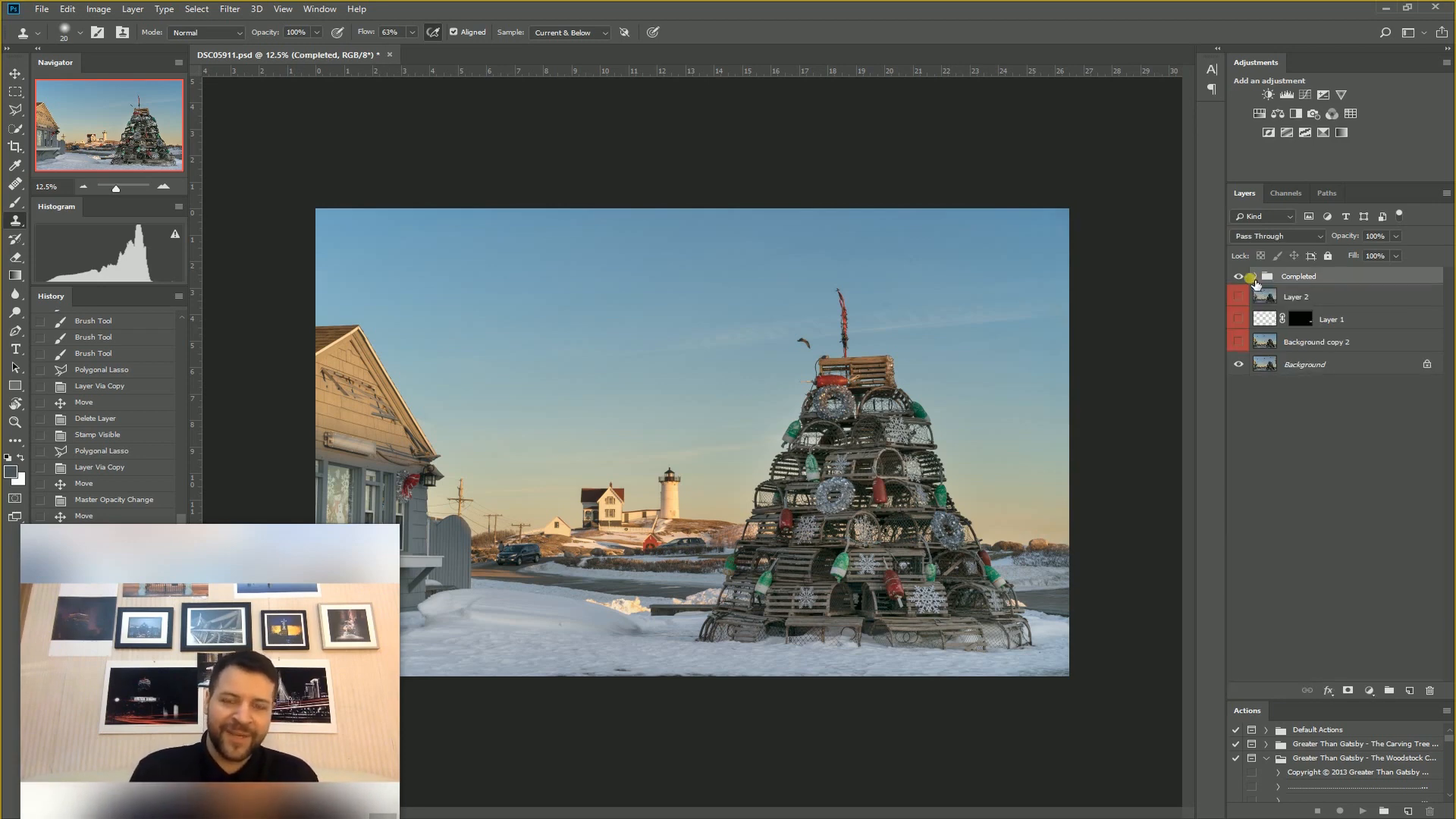
left_click(1240, 279)
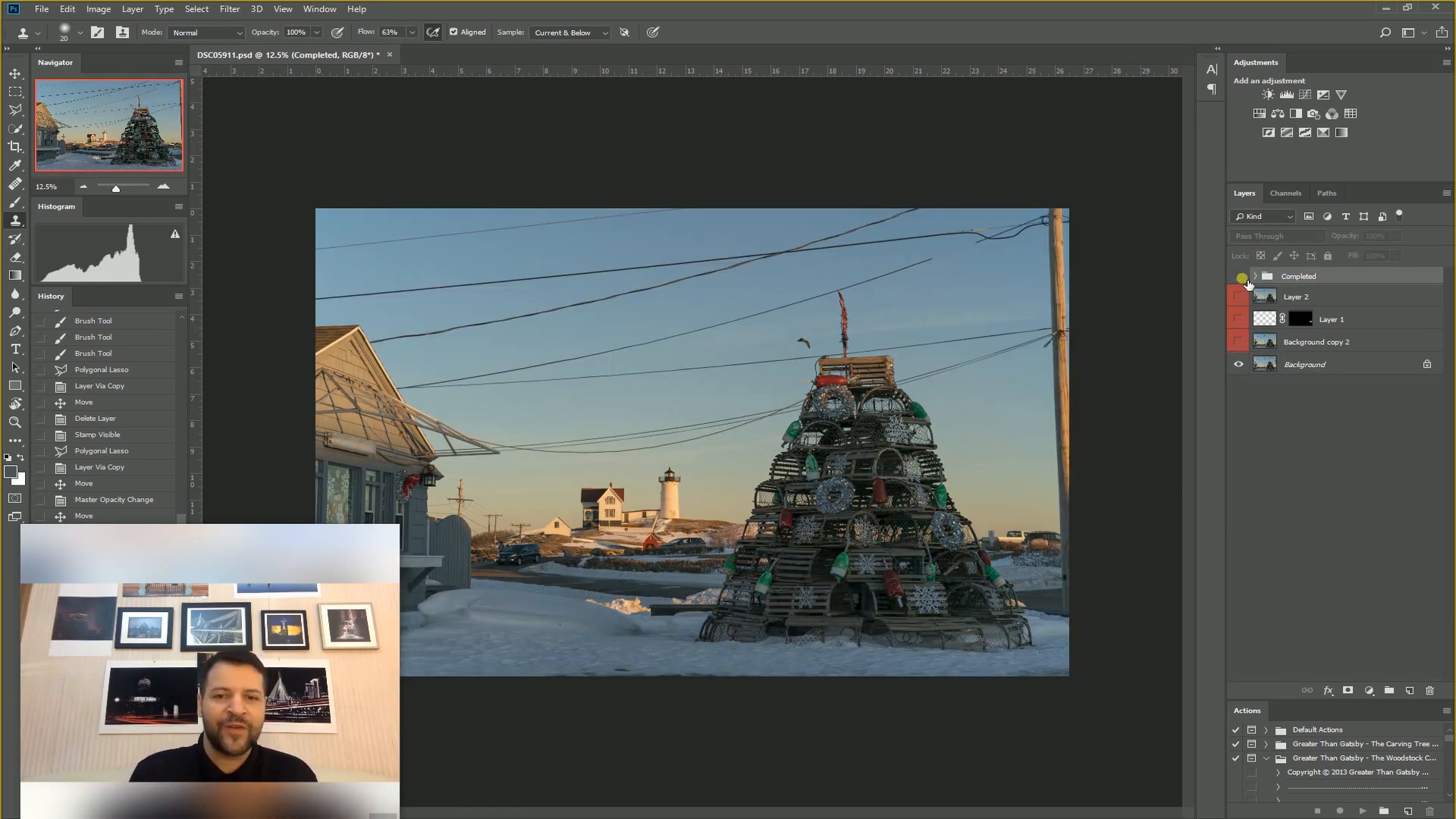
left_click(1241, 278)
mouse_move(253, 539)
left_click(253, 513)
mouse_move(253, 513)
left_mouse_down()
mouse_move(236, 471)
mouse_move(240, 506)
left_mouse_up()
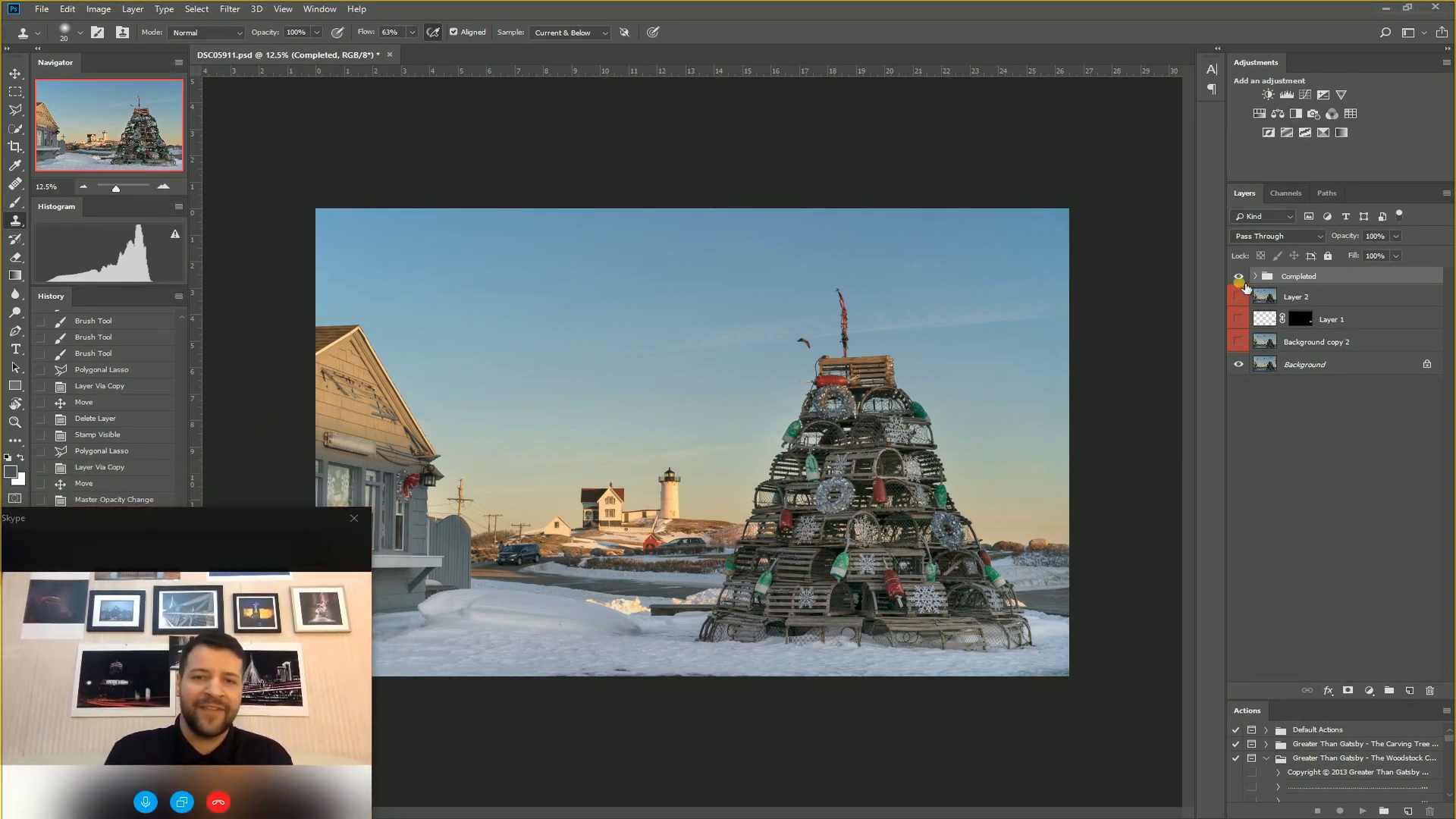
- Examine the original against the retouched photo by repeatedly hiding and showing the Completed group, leaving it shown
left_click(1240, 277)
left_click(1241, 278)
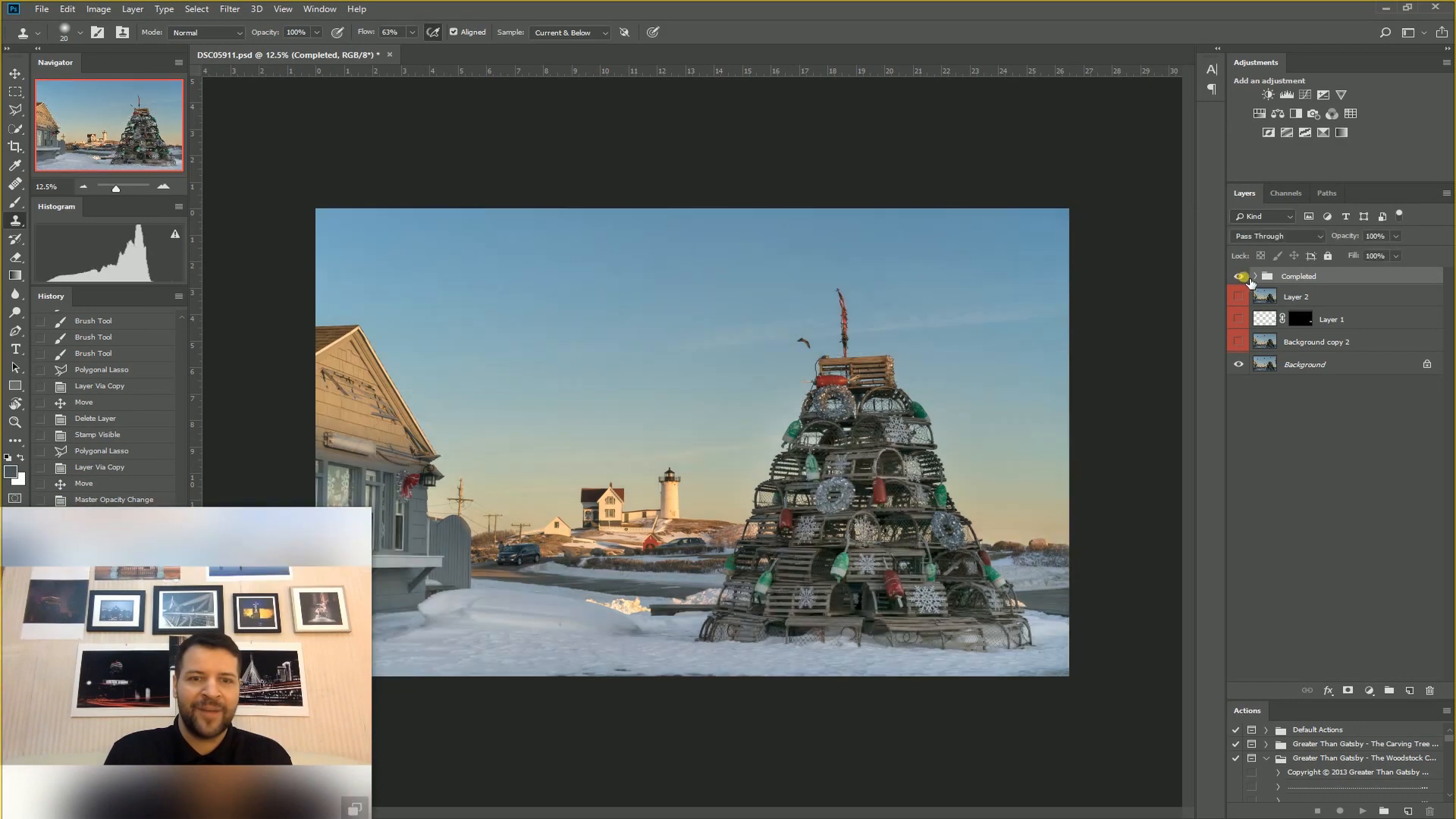
left_click(1240, 277)
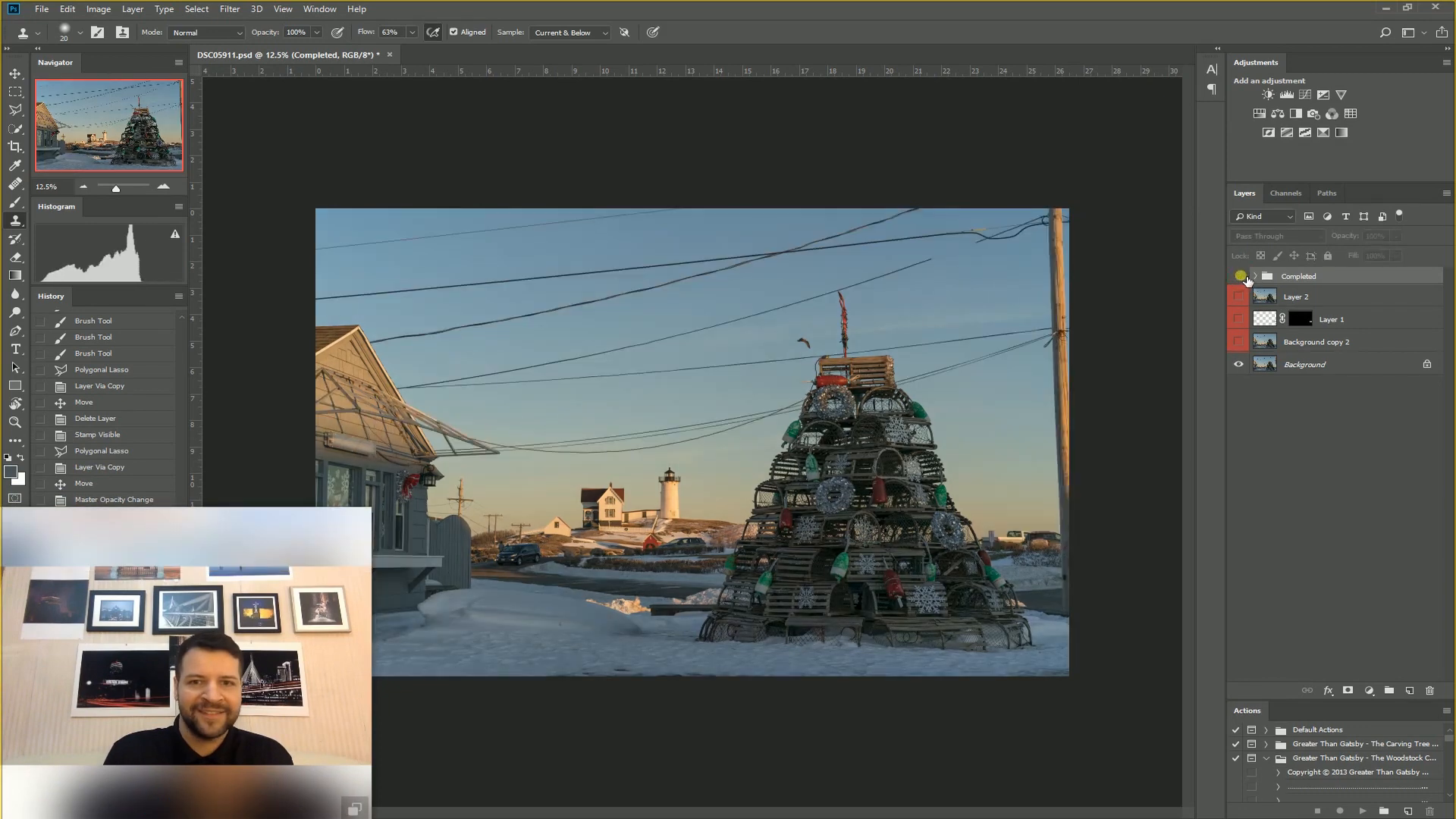
left_click(1241, 277)
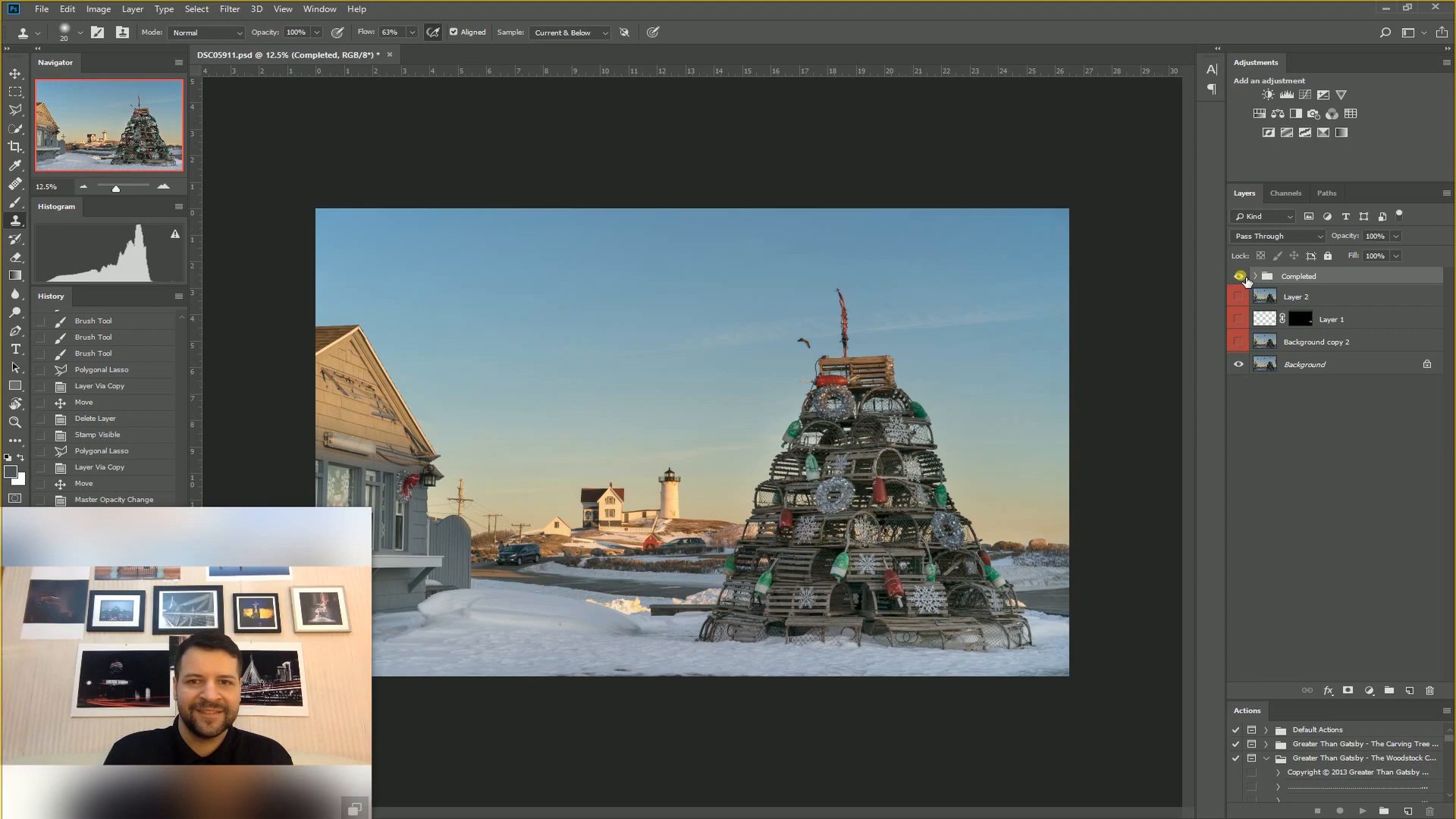
left_click(1240, 277)
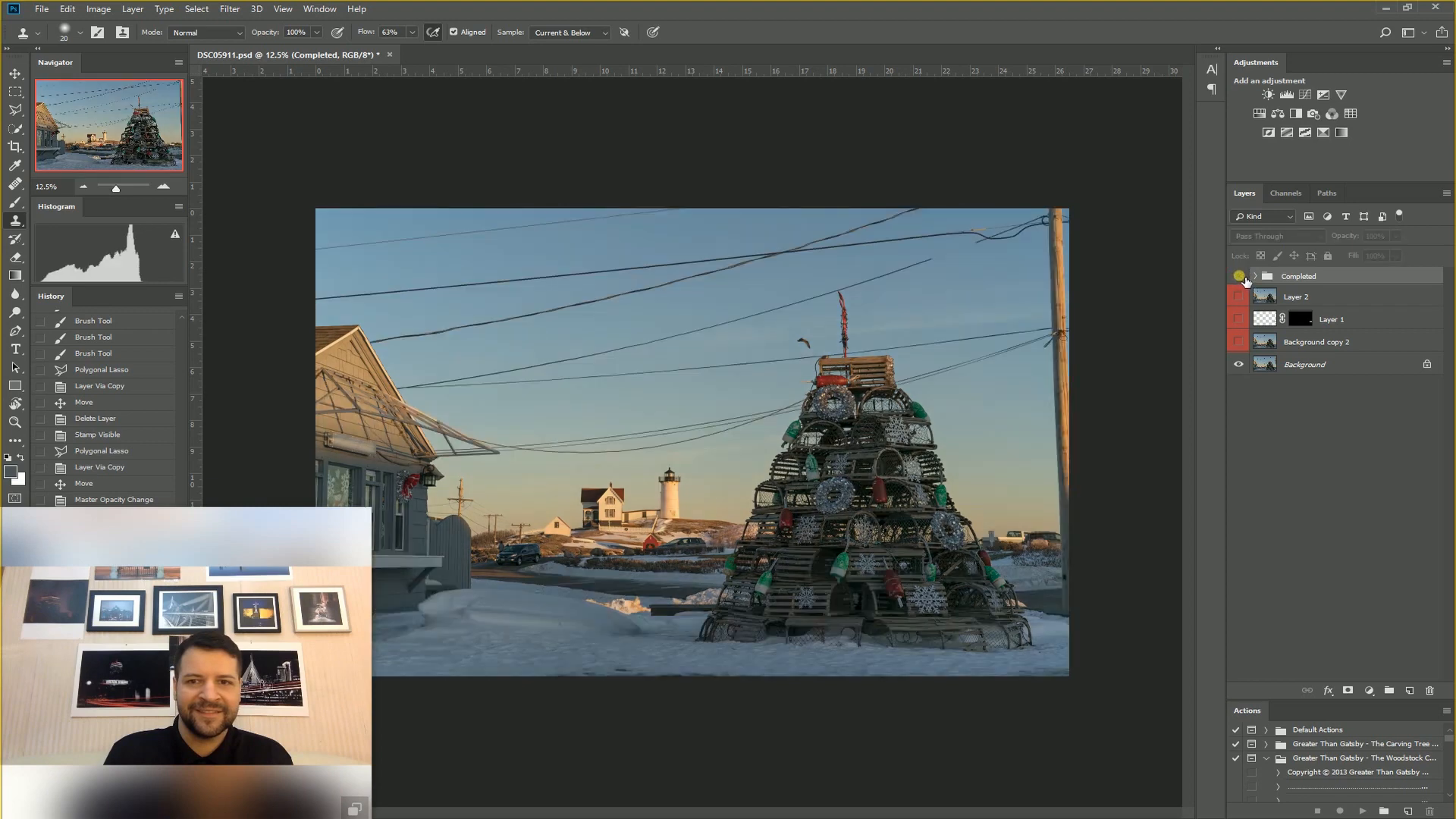
left_click(1240, 277)
left_click(1240, 277)
left_click(1241, 277)
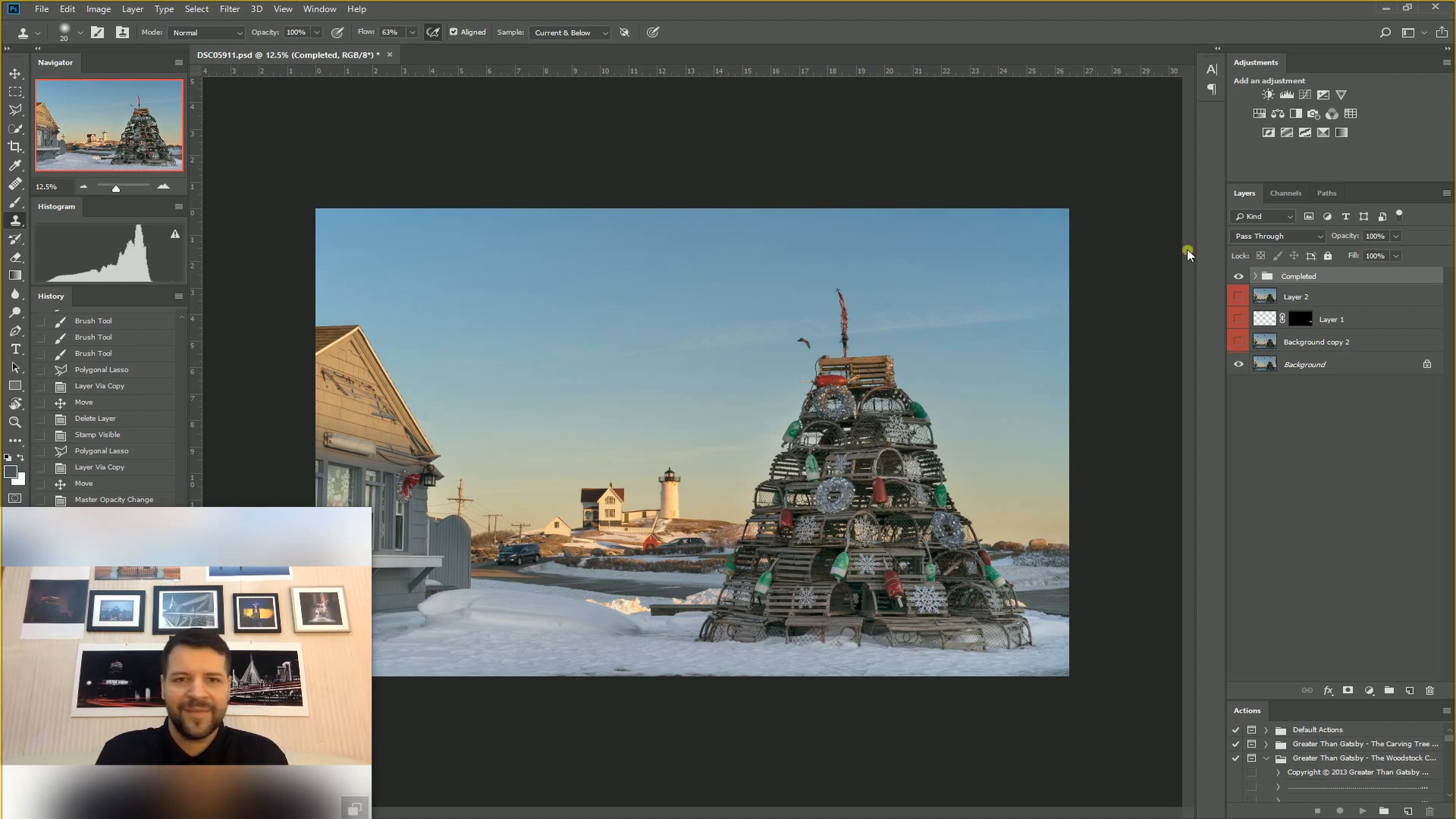
left_click(1239, 276)
left_click(1245, 278)
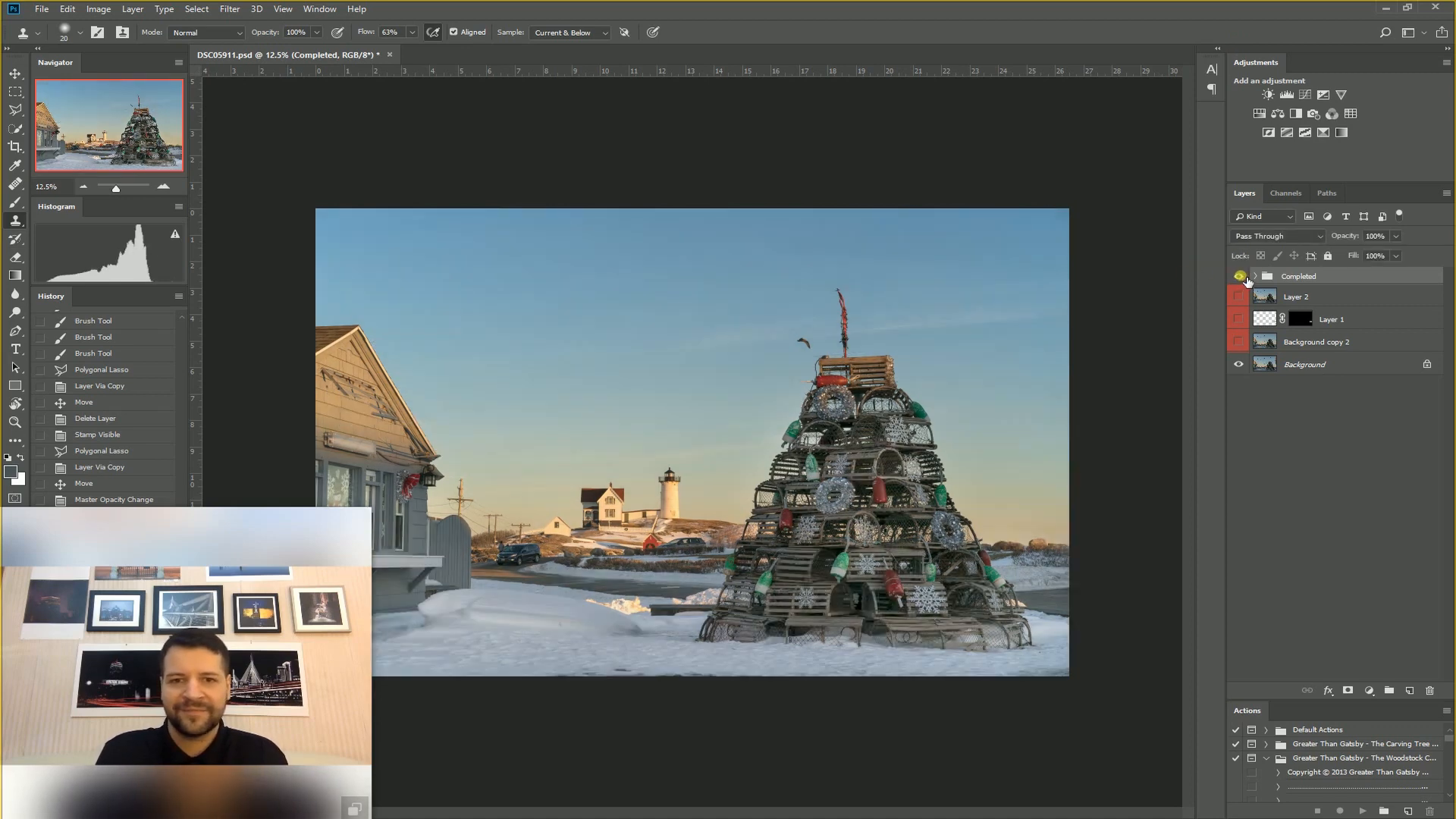
left_click(1240, 278)
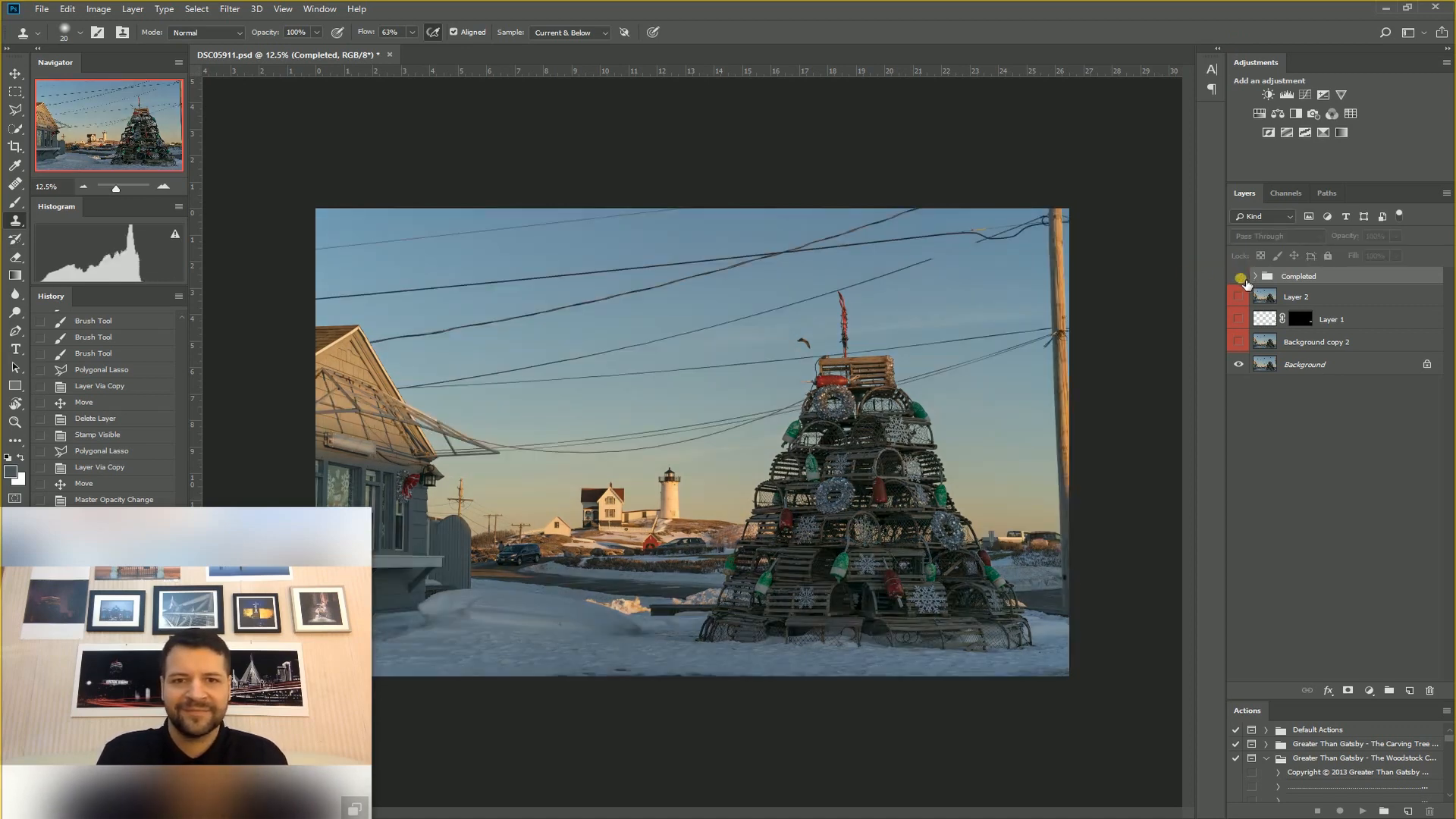
left_click(1241, 278)
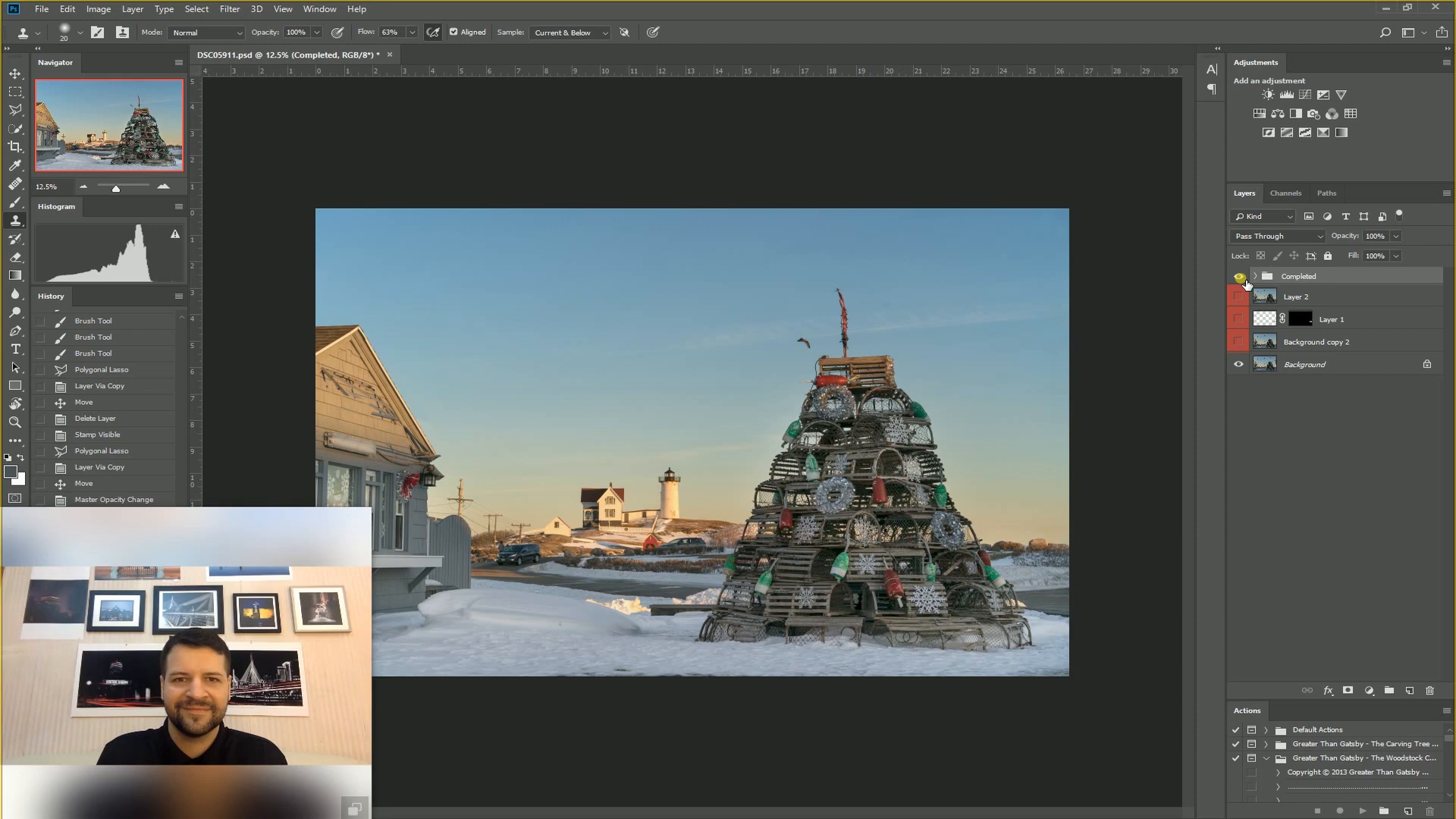
left_click(1241, 277)
left_click(1241, 278)
left_click(1240, 277)
left_click(1240, 278)
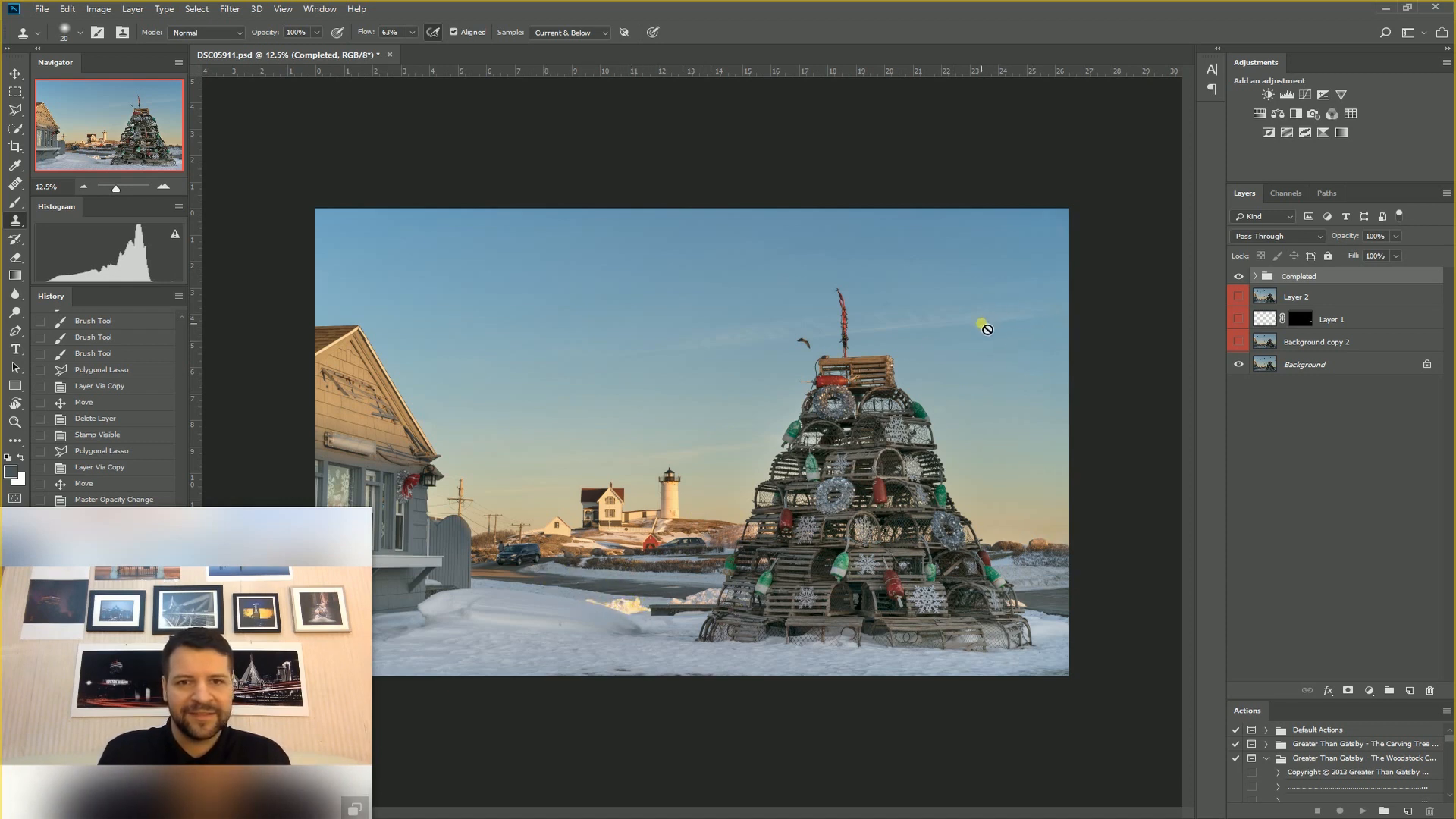
left_click(1238, 277)
left_click(1239, 277)
left_click(1239, 278)
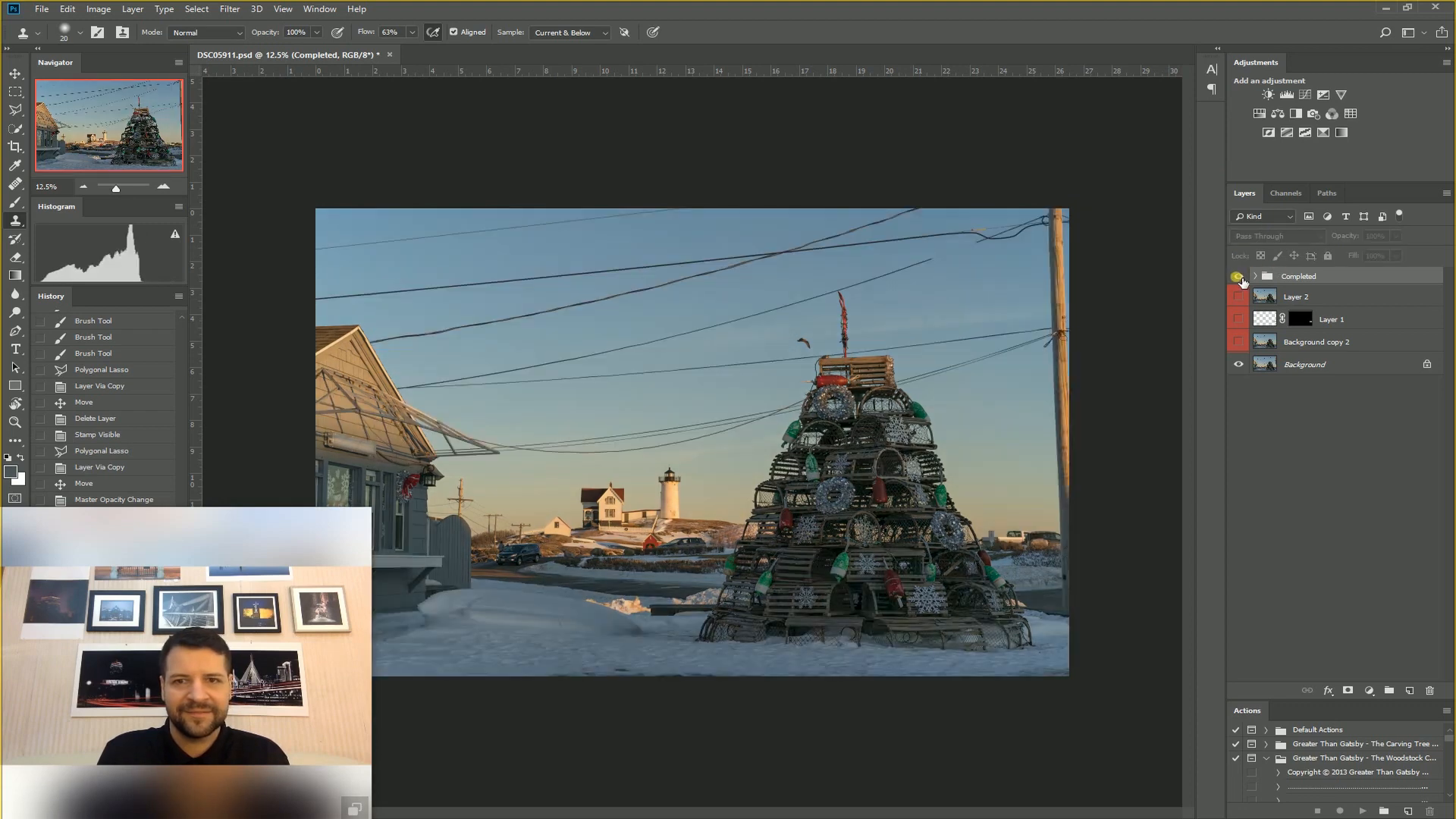
left_click(1239, 276)
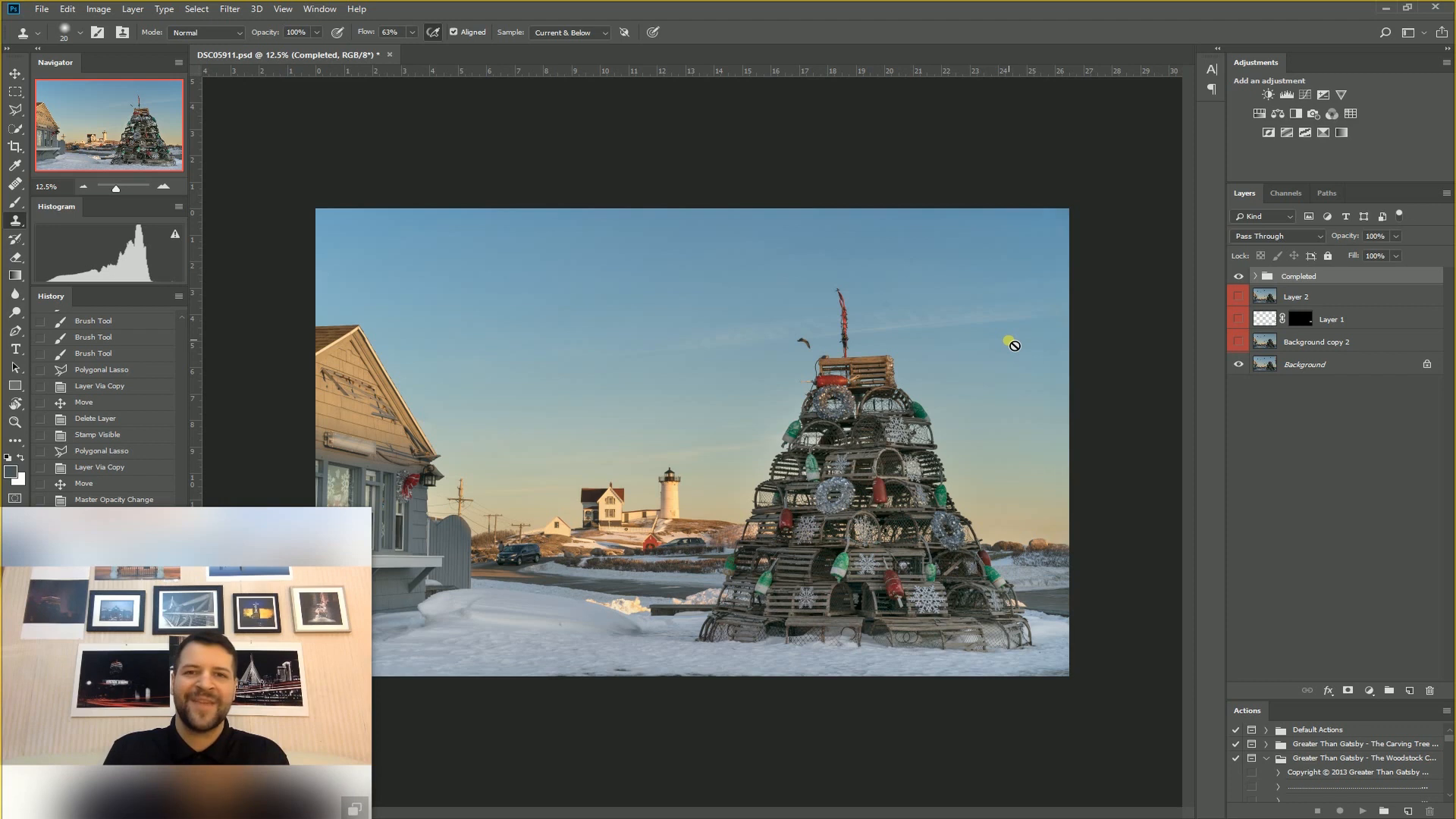
mouse_move(232, 521)
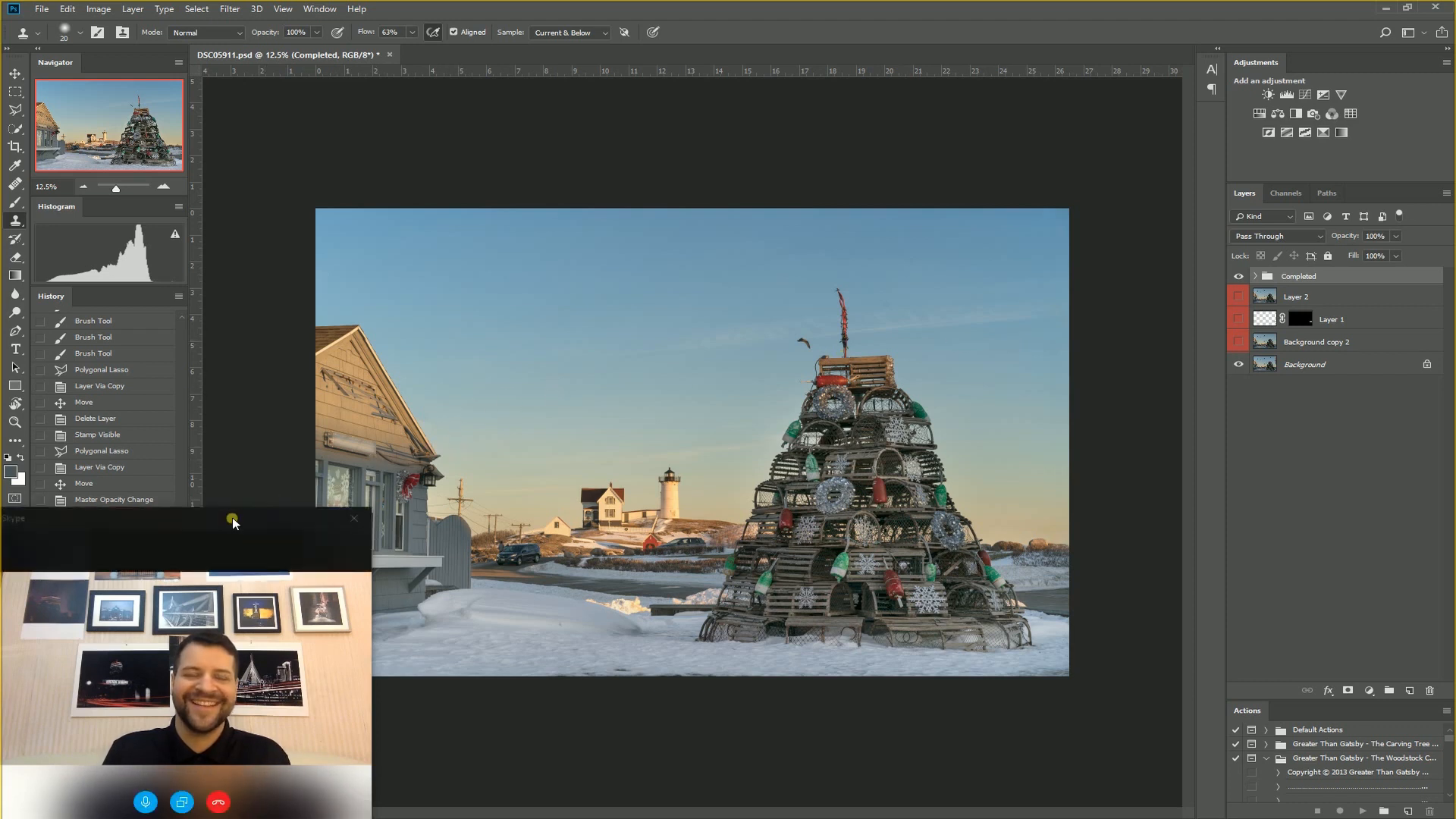
left_click_drag(233, 522, 264, 503)
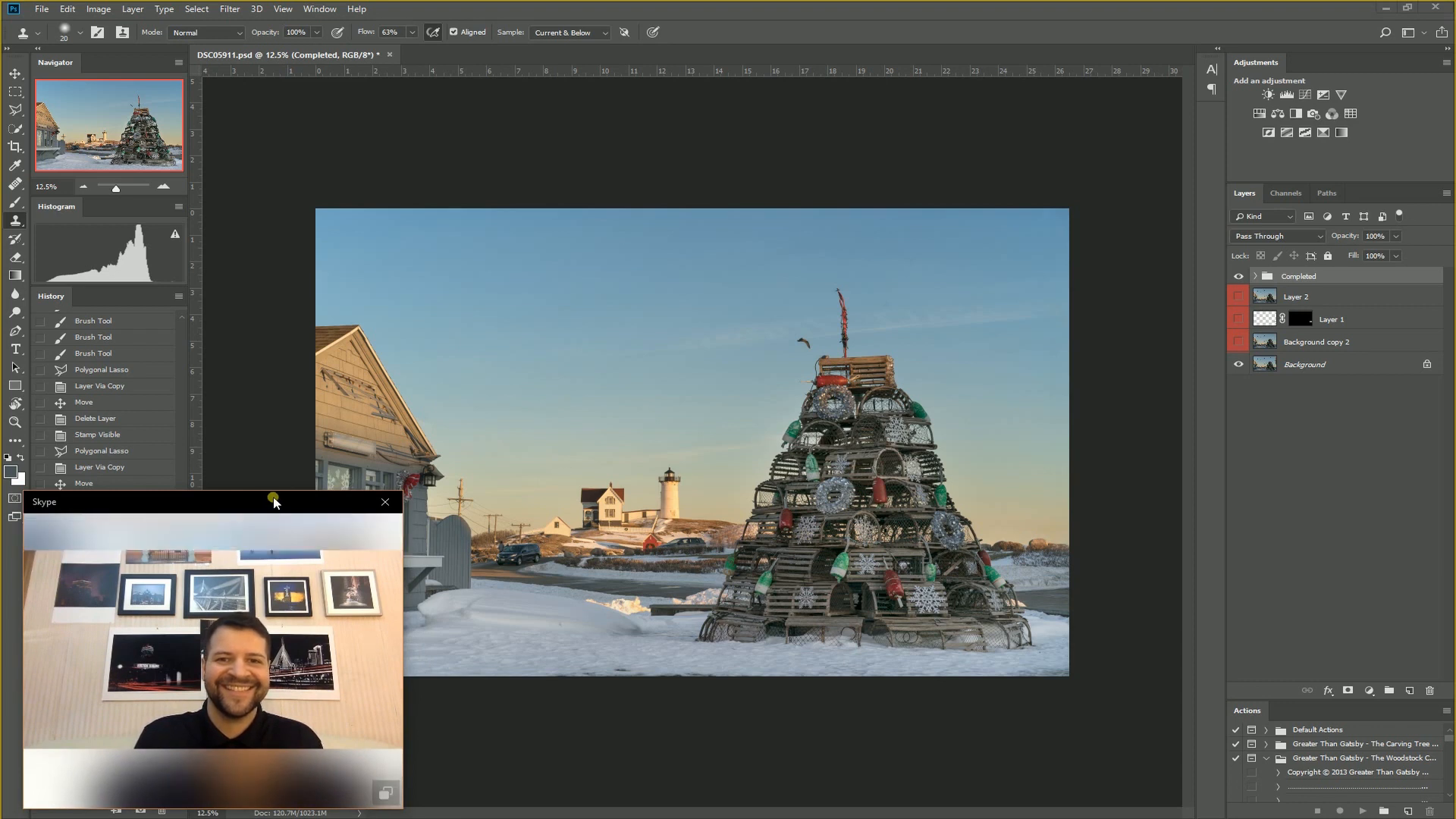
mouse_move(310, 769)
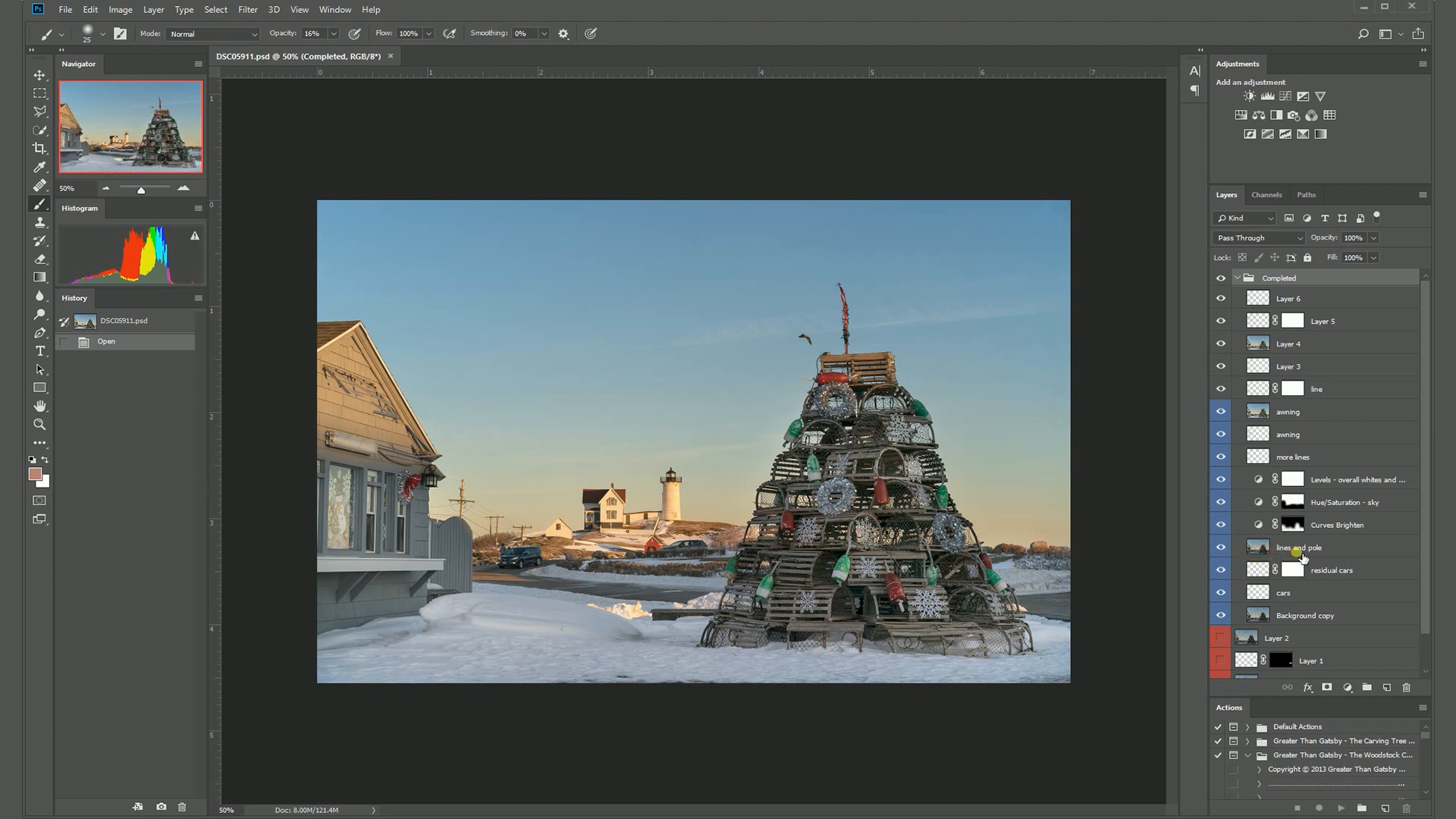
- Go through the full-image layers in the Completed group: lines and pole, awning and Background copy, finishing with Layer 4 selected
left_click(1301, 550)
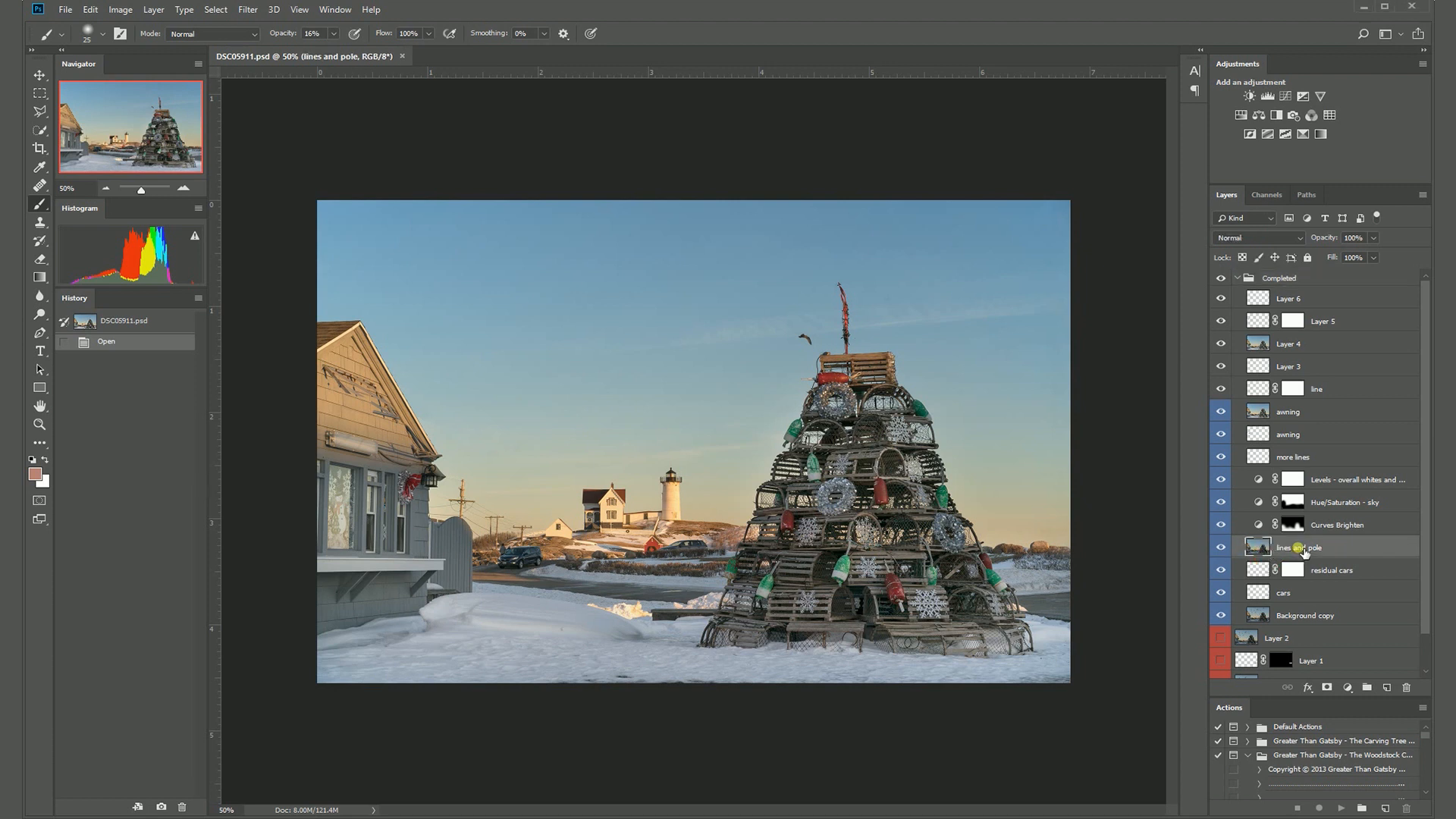
left_click(1290, 417)
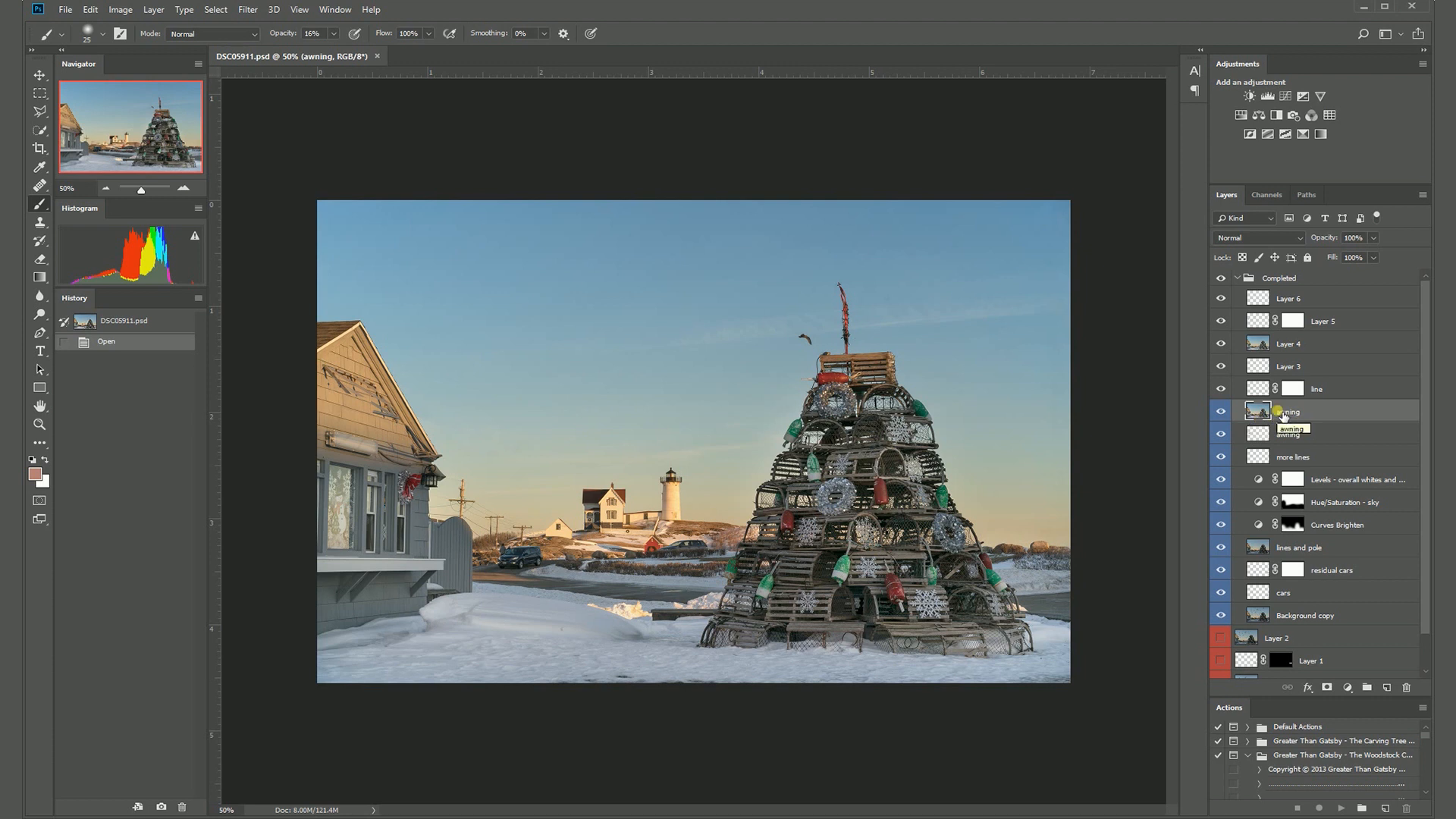
left_click(1260, 618)
left_click(1265, 549)
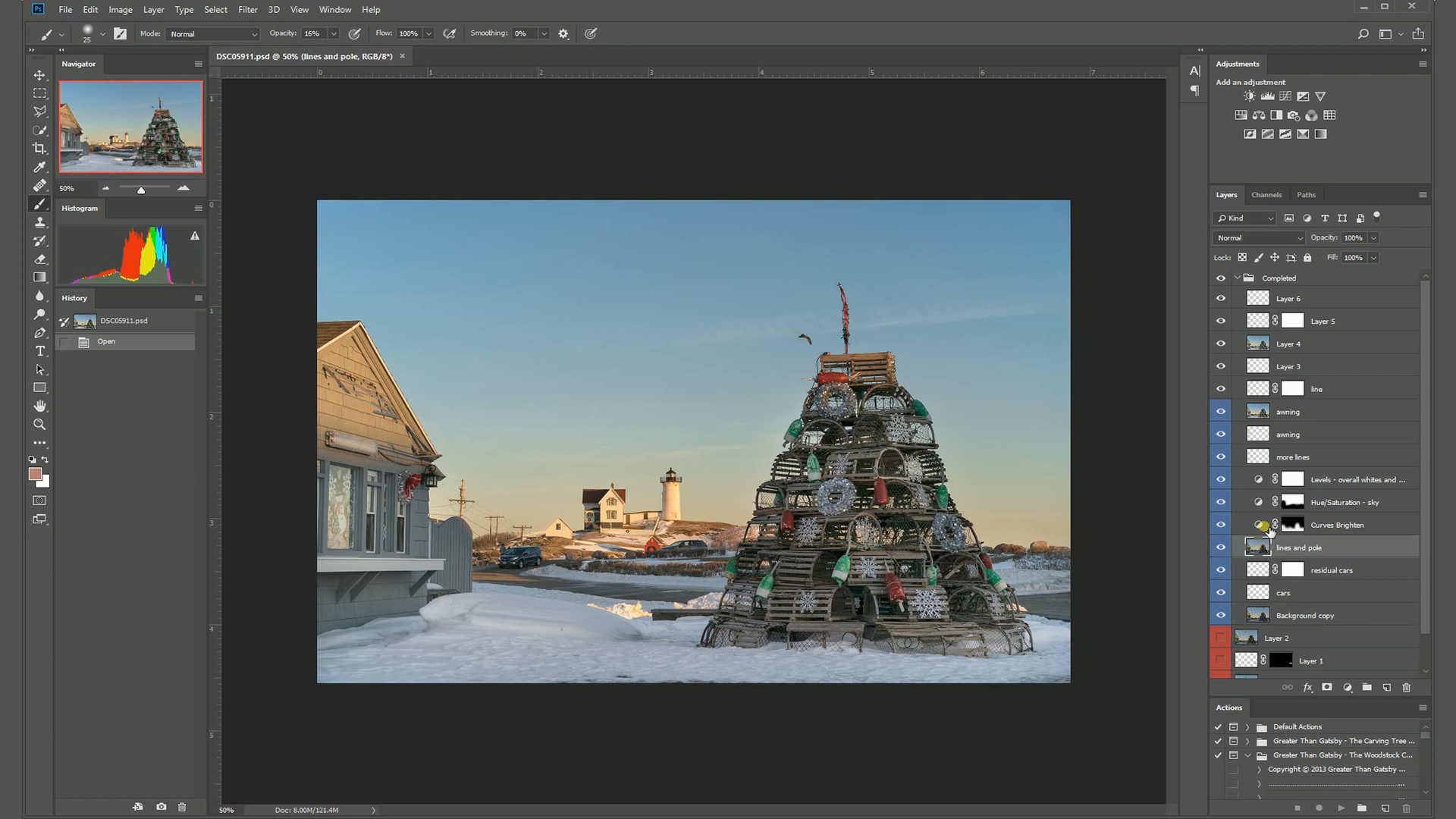
left_click(1278, 417)
left_click(1263, 345)
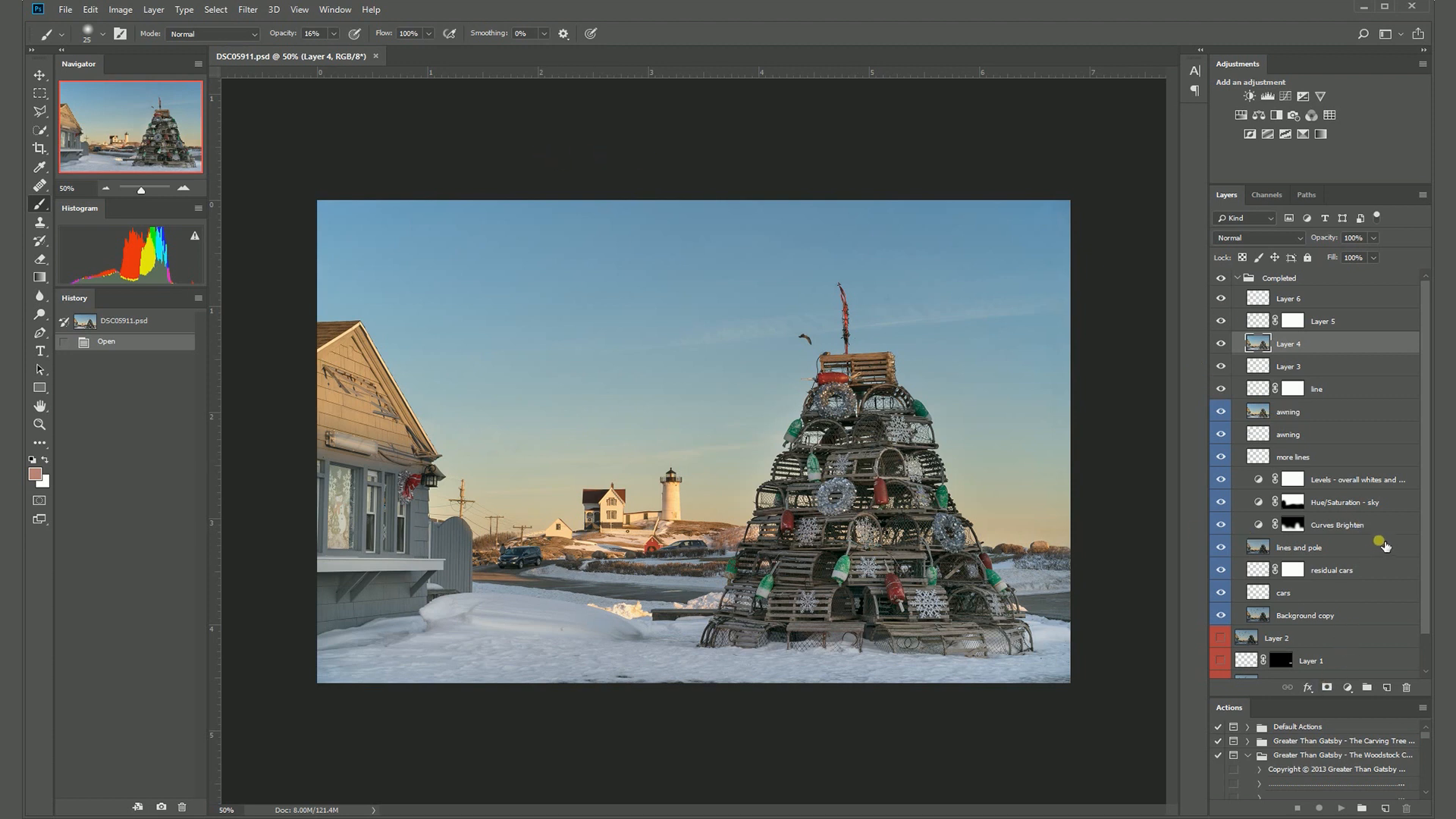
- Check the photo's pixel dimensions and resolution in the Image Size settings, leaving them without applying any change
left_click(123, 10)
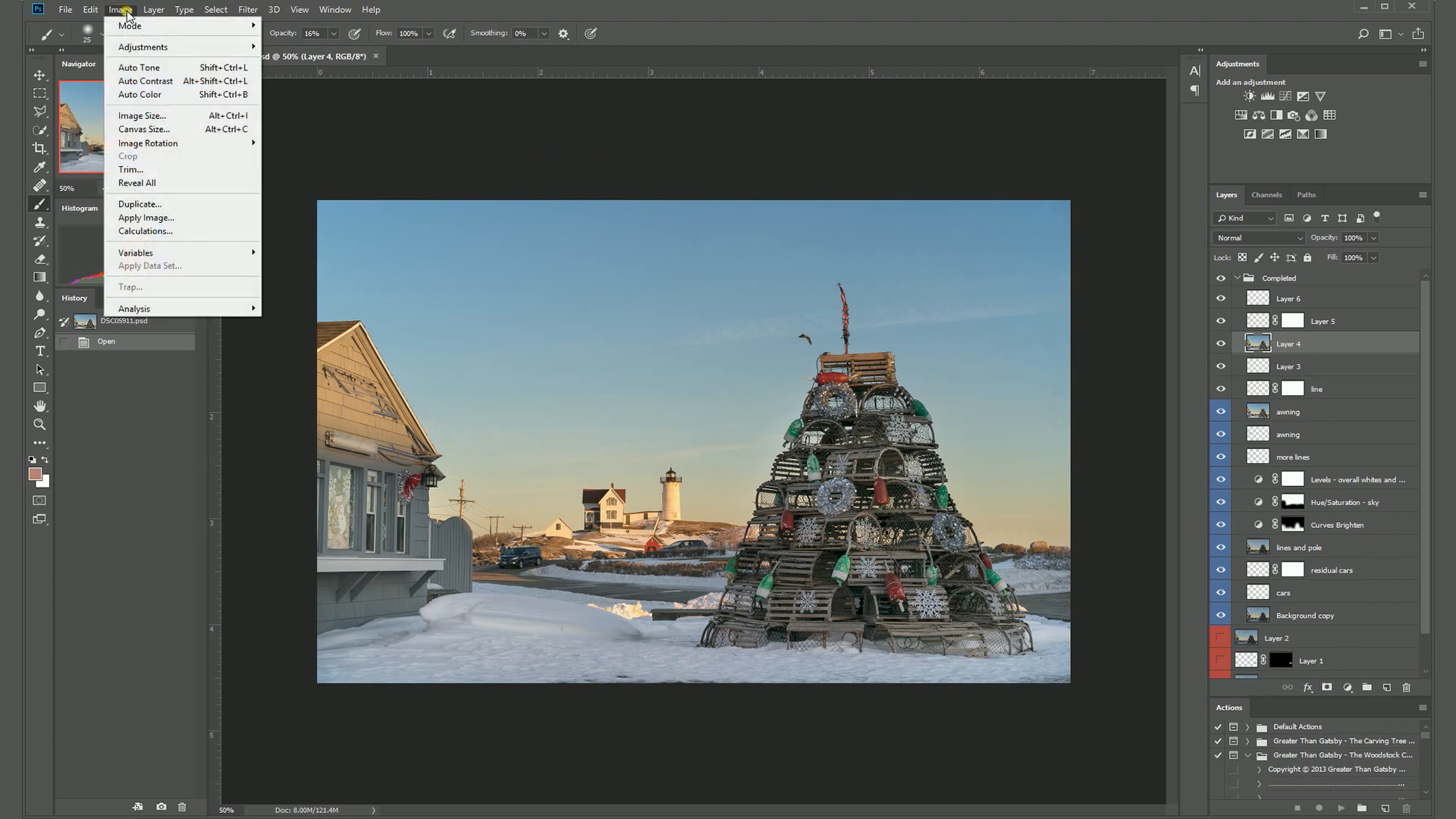
left_click(123, 9)
left_click(123, 10)
left_click(144, 115)
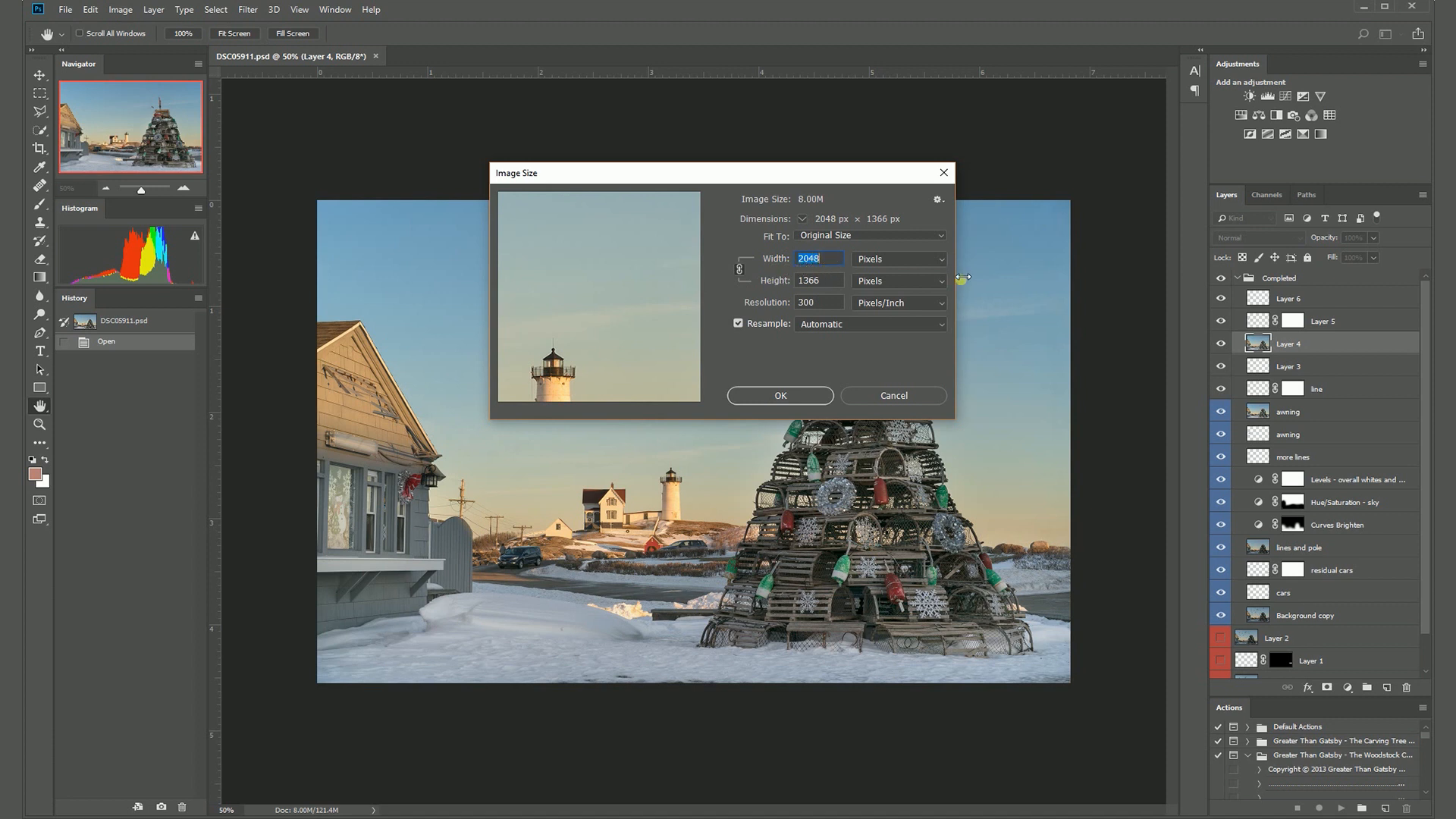
left_click(889, 396)
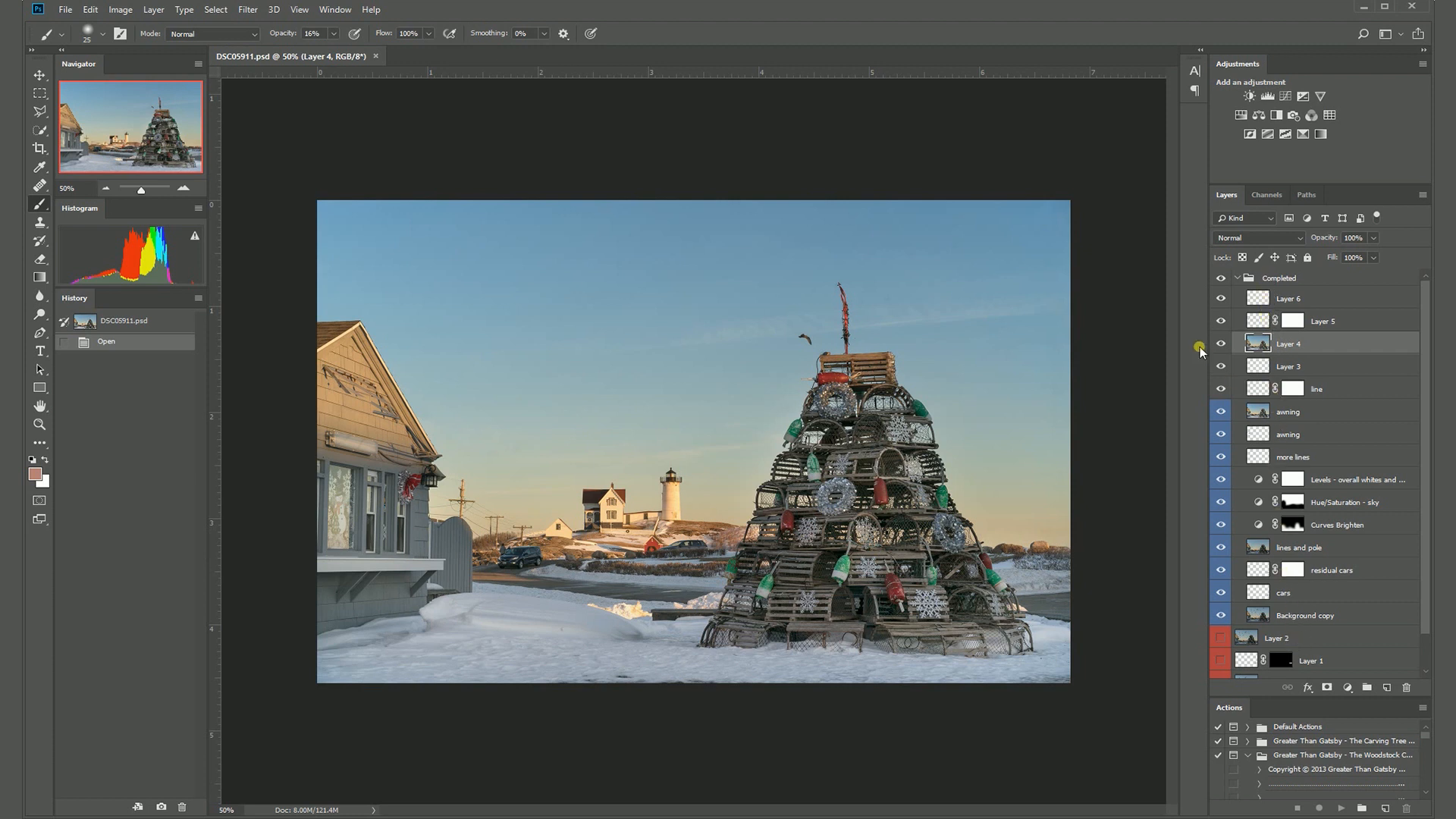
left_click(68, 10)
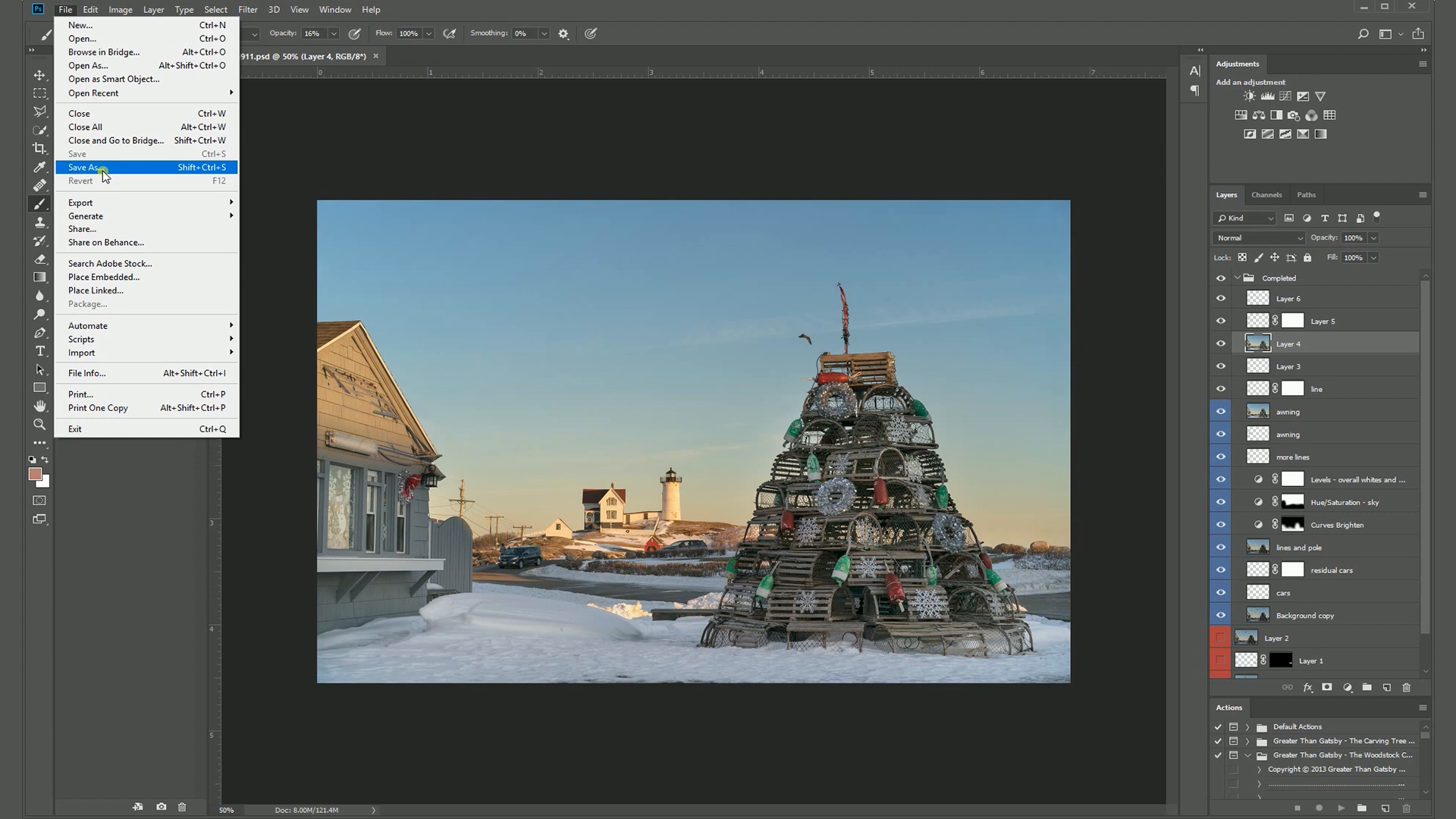
left_click(605, 728)
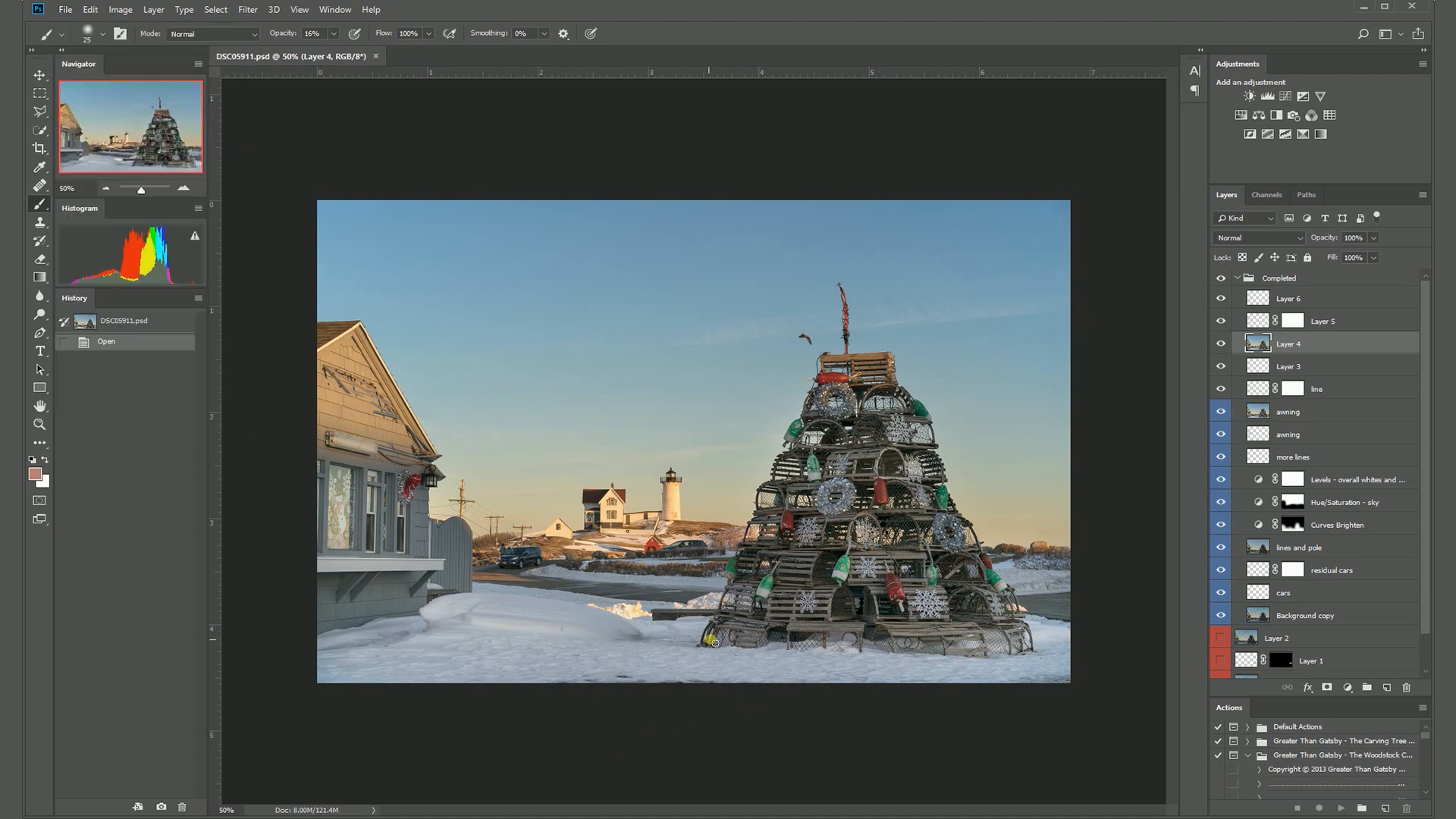